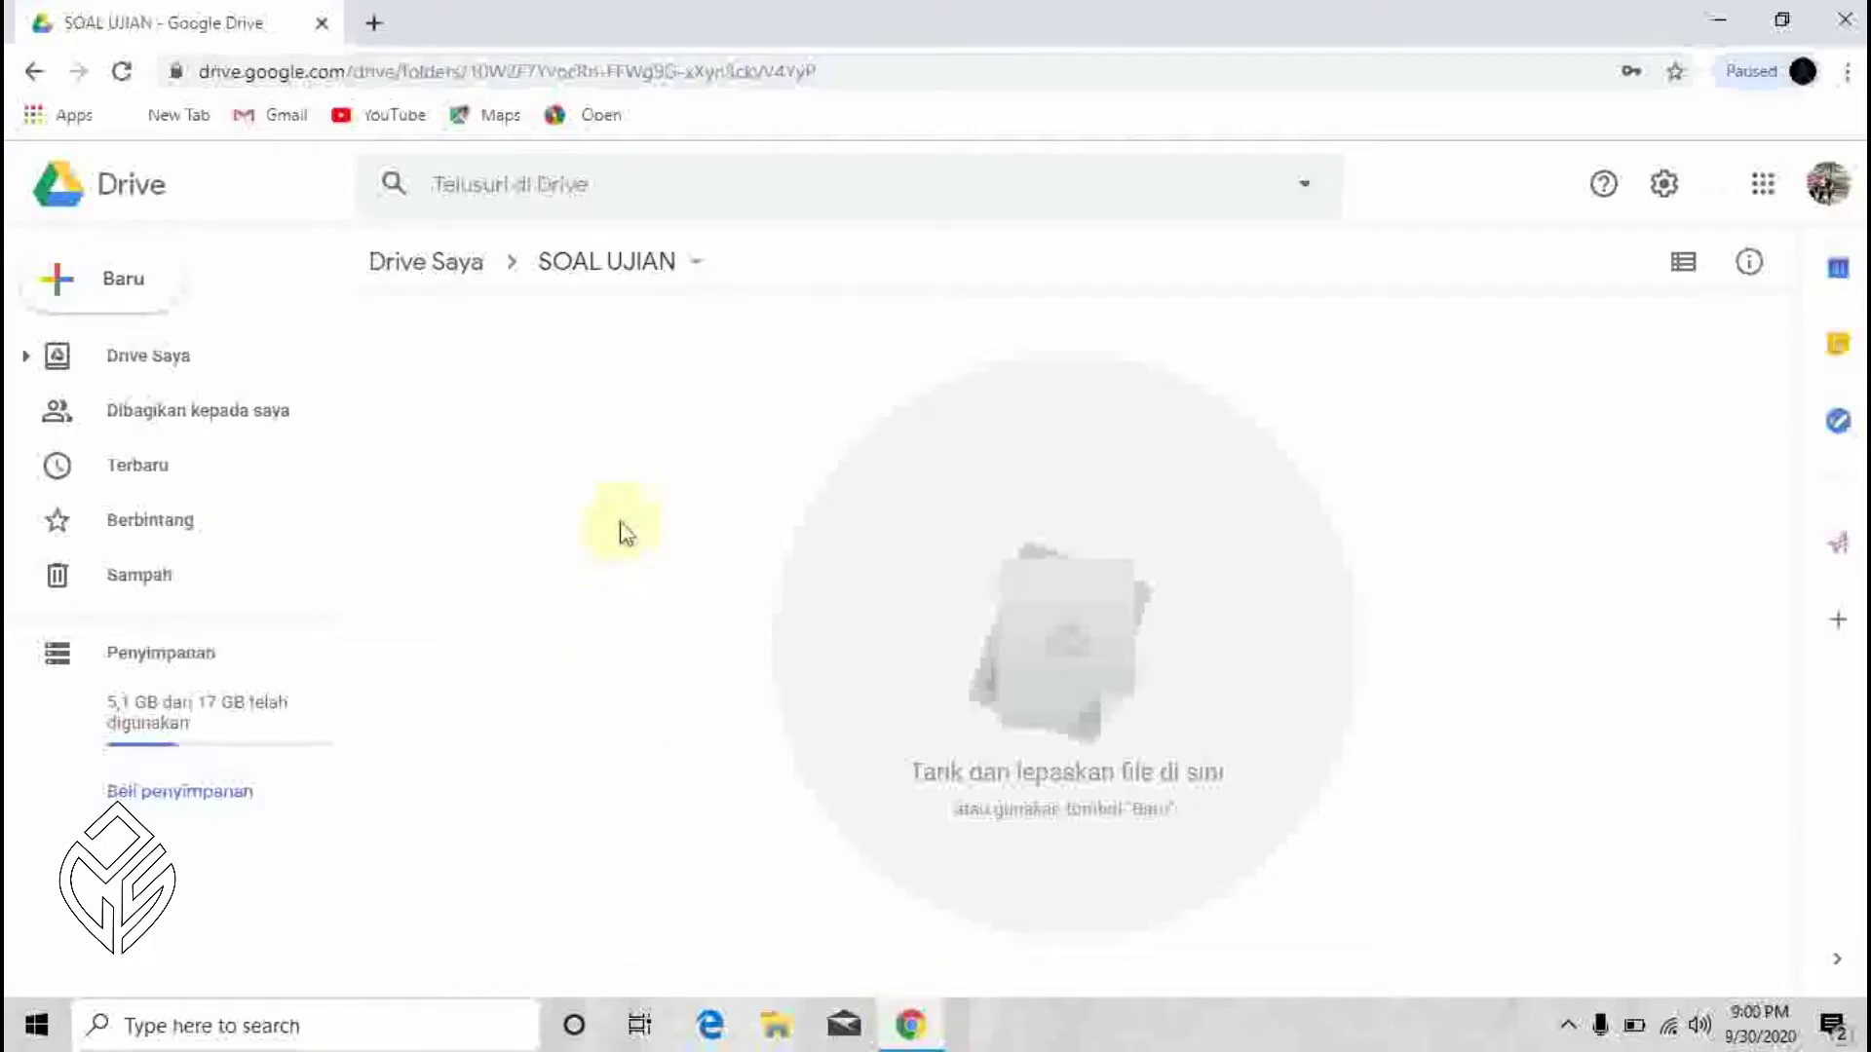
pyautogui.rightClick(707, 620)
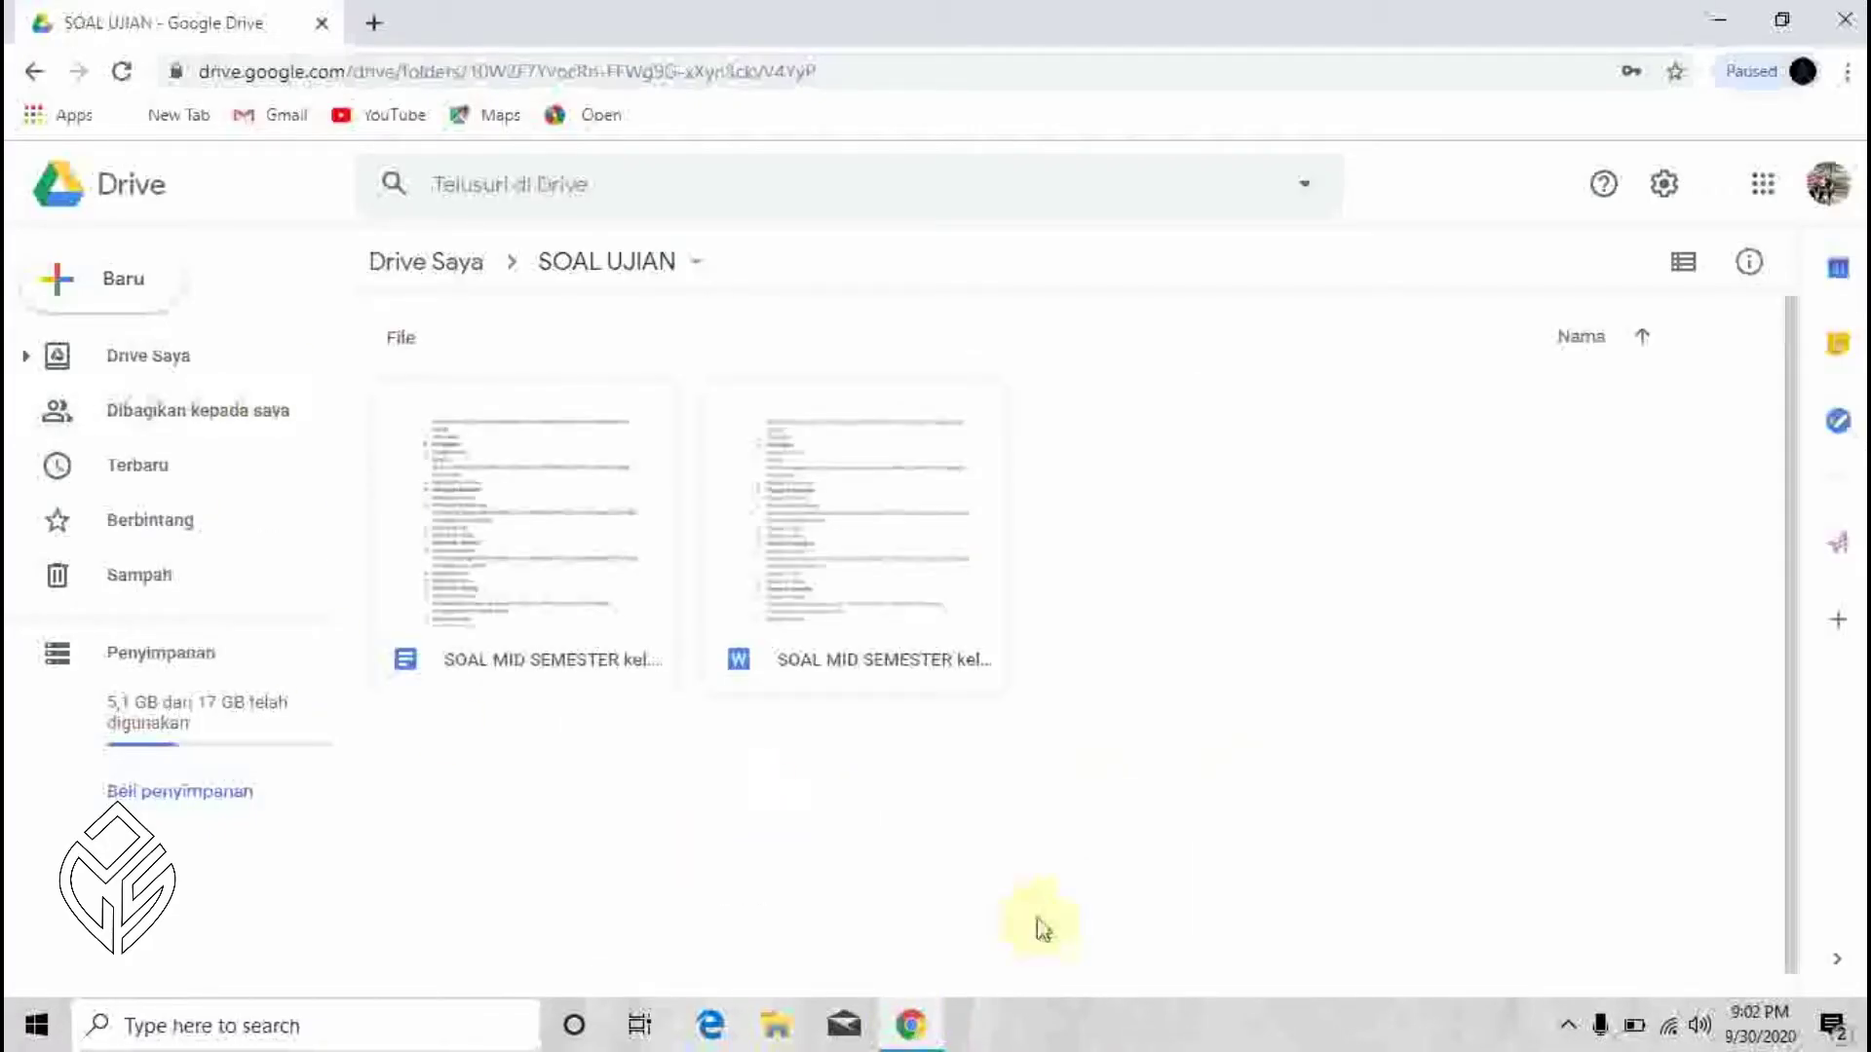
pyautogui.rightClick(884, 776)
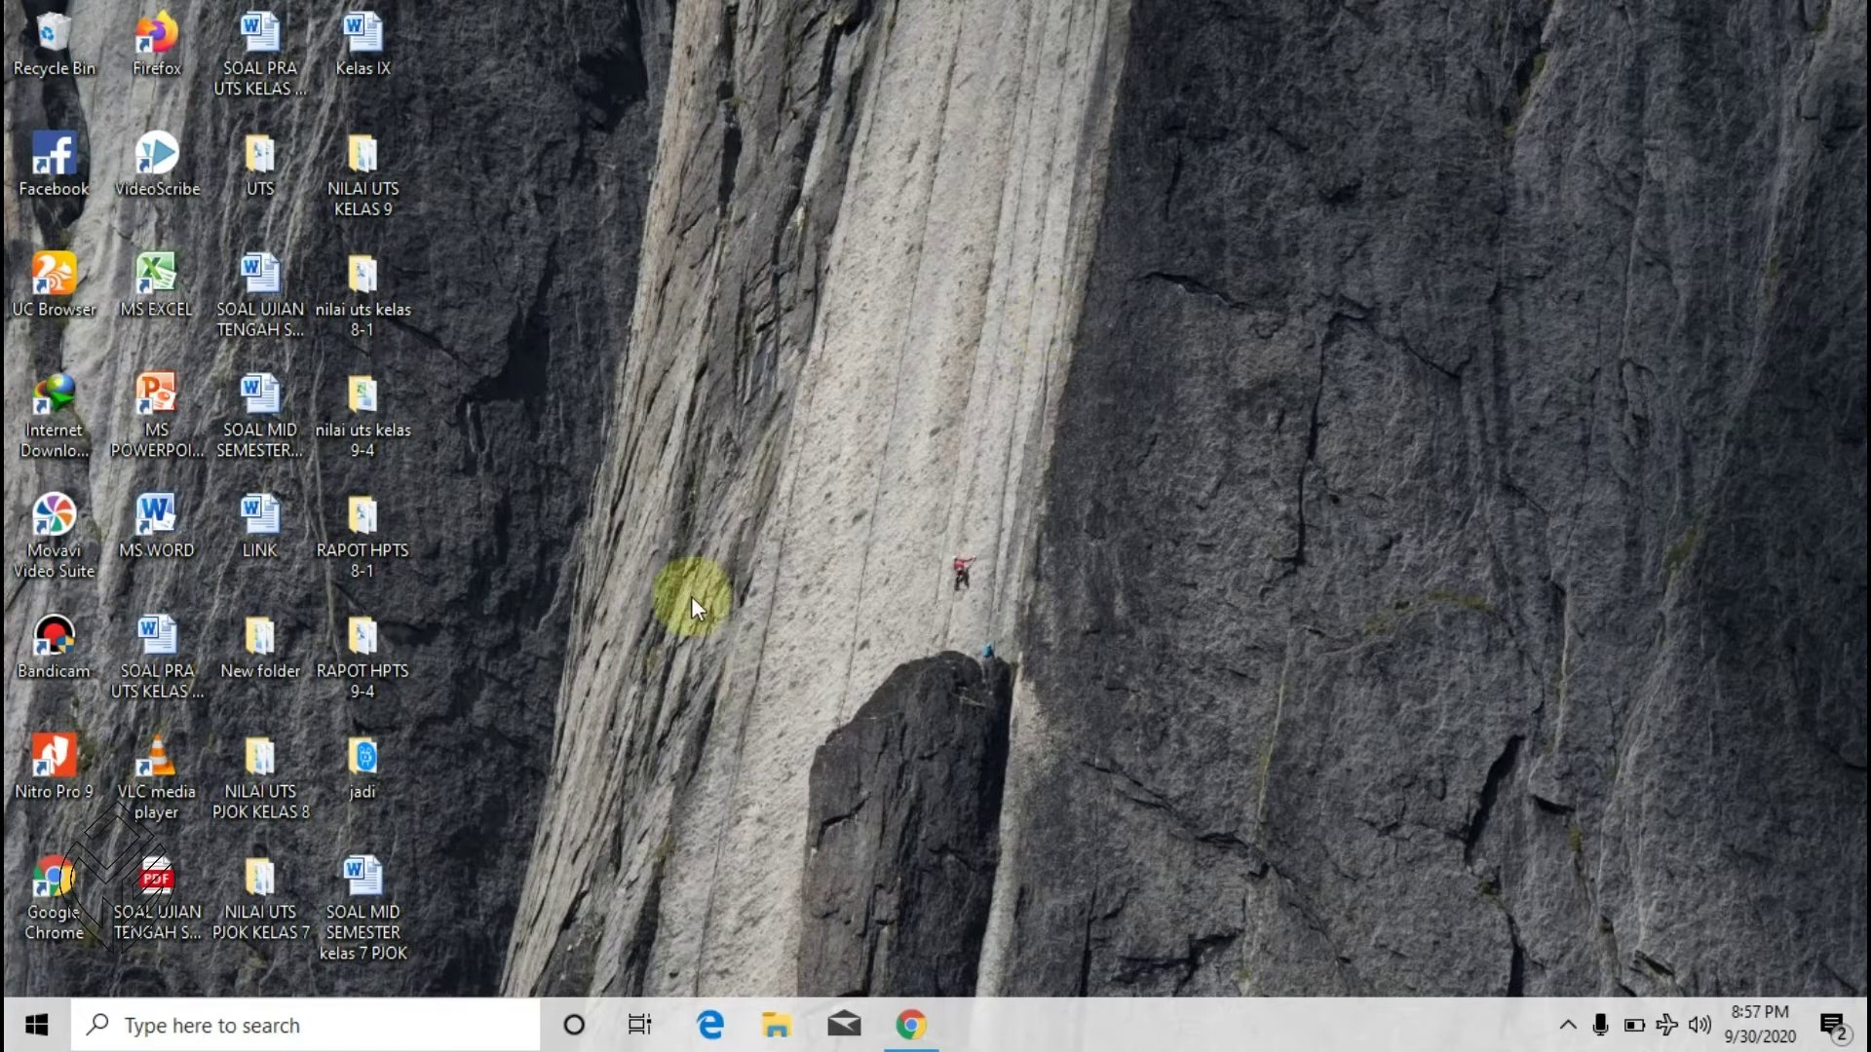
pyautogui.rightClick(589, 656)
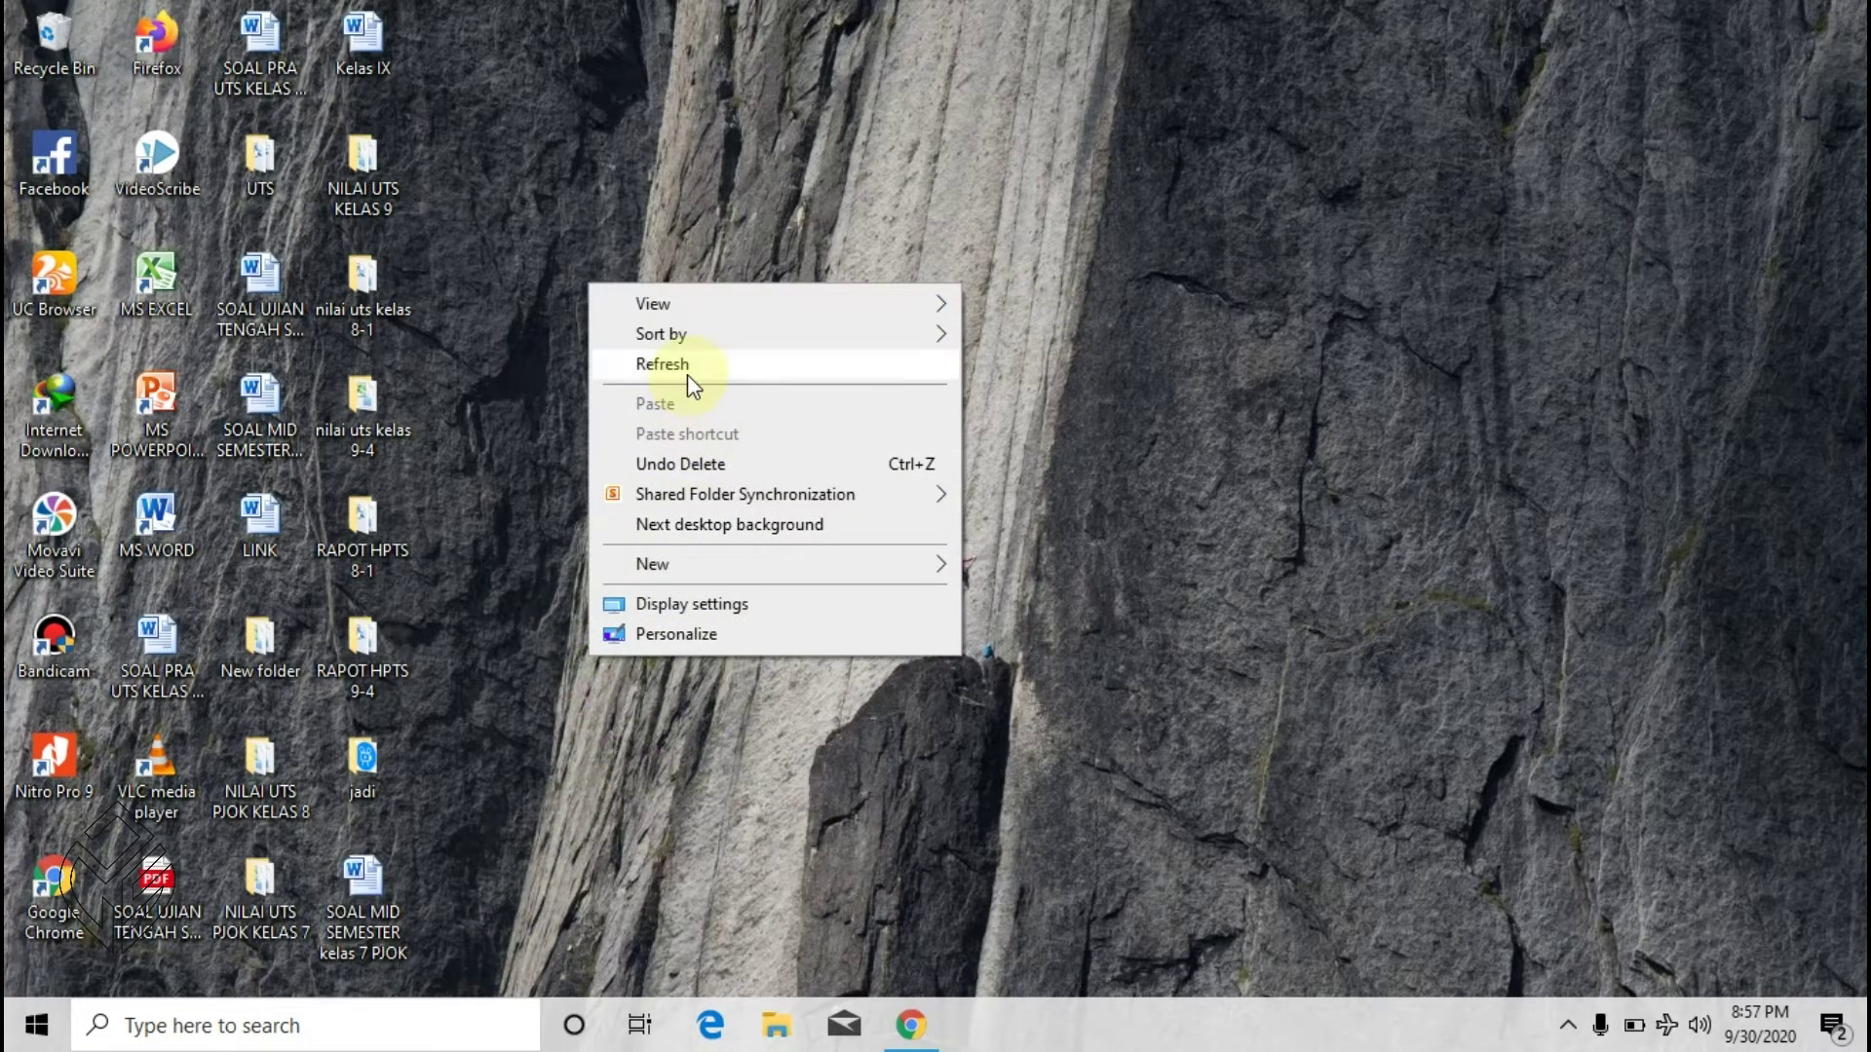
pyautogui.click(688, 374)
pyautogui.rightClick(687, 370)
pyautogui.click(752, 448)
pyautogui.rightClick(726, 399)
pyautogui.click(775, 478)
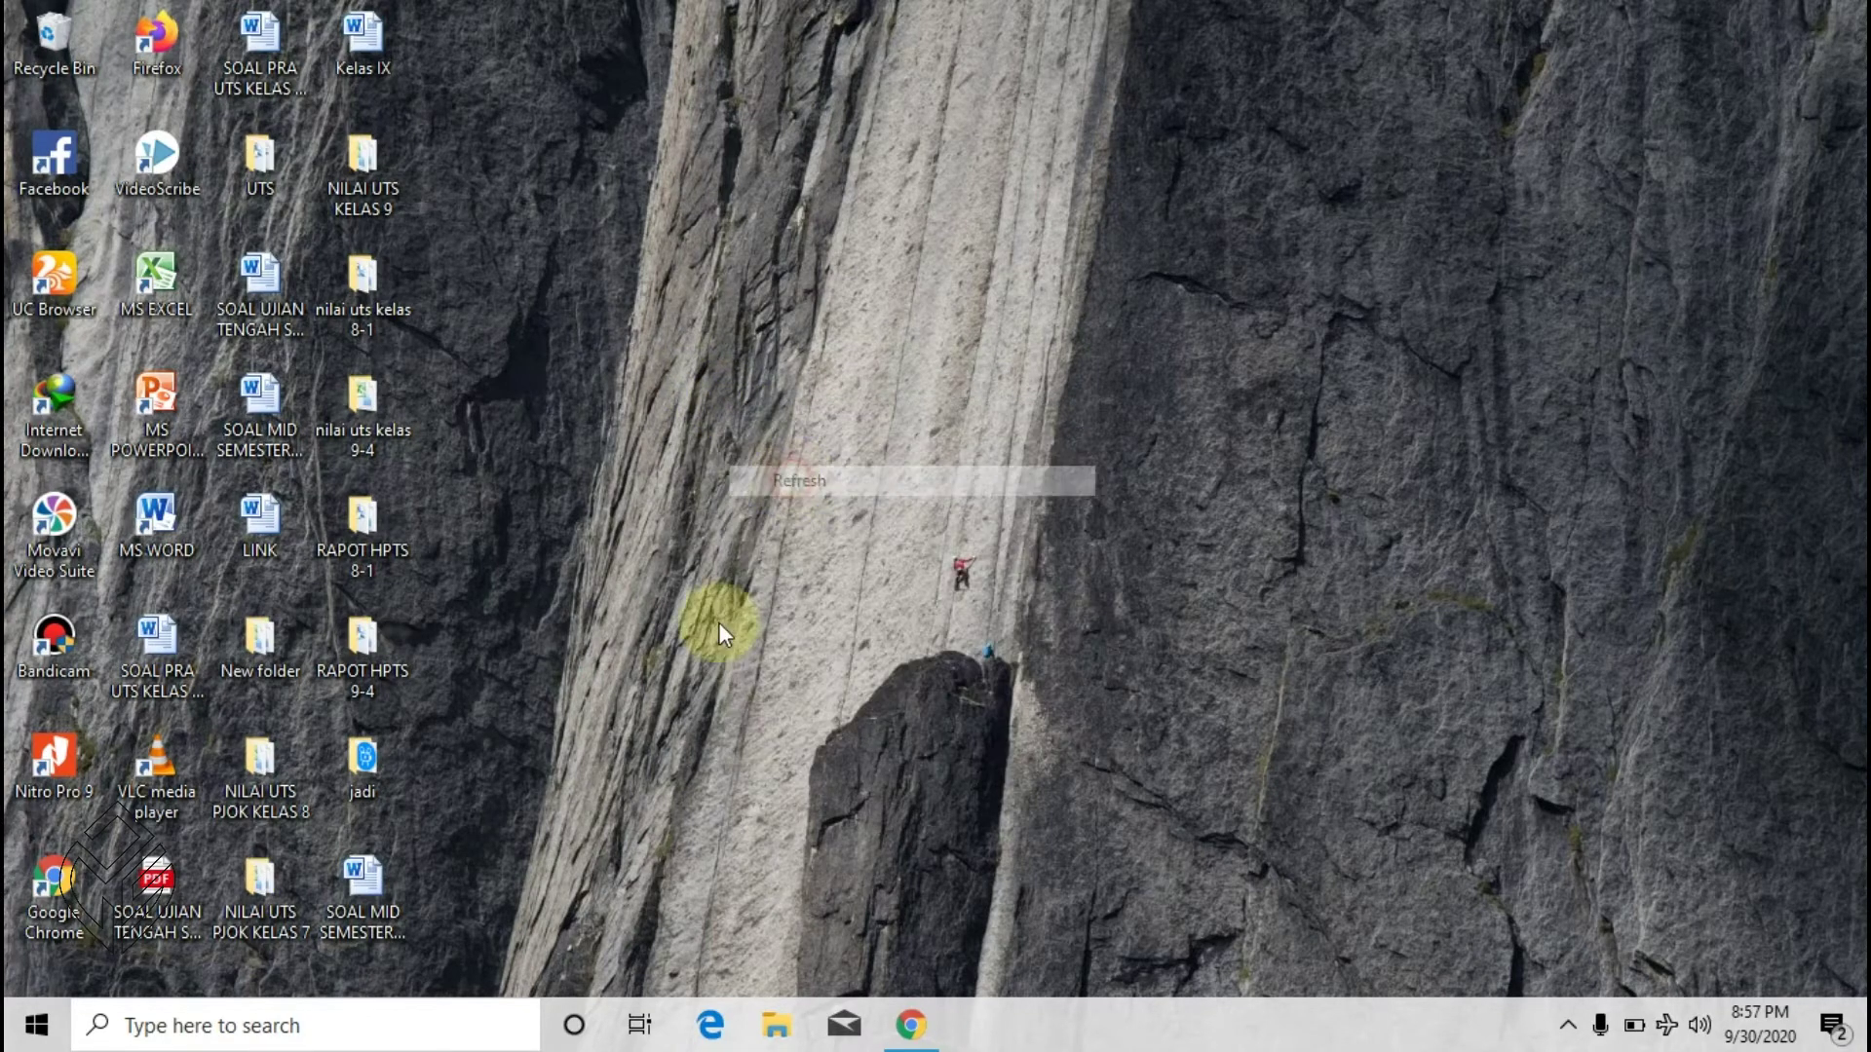
# Step: Open the desktop document SOAL MID SEMESTER kelas 7 PJOK in Word and review its multiple-choice questions and answer options
pyautogui.doubleClick(376, 910)
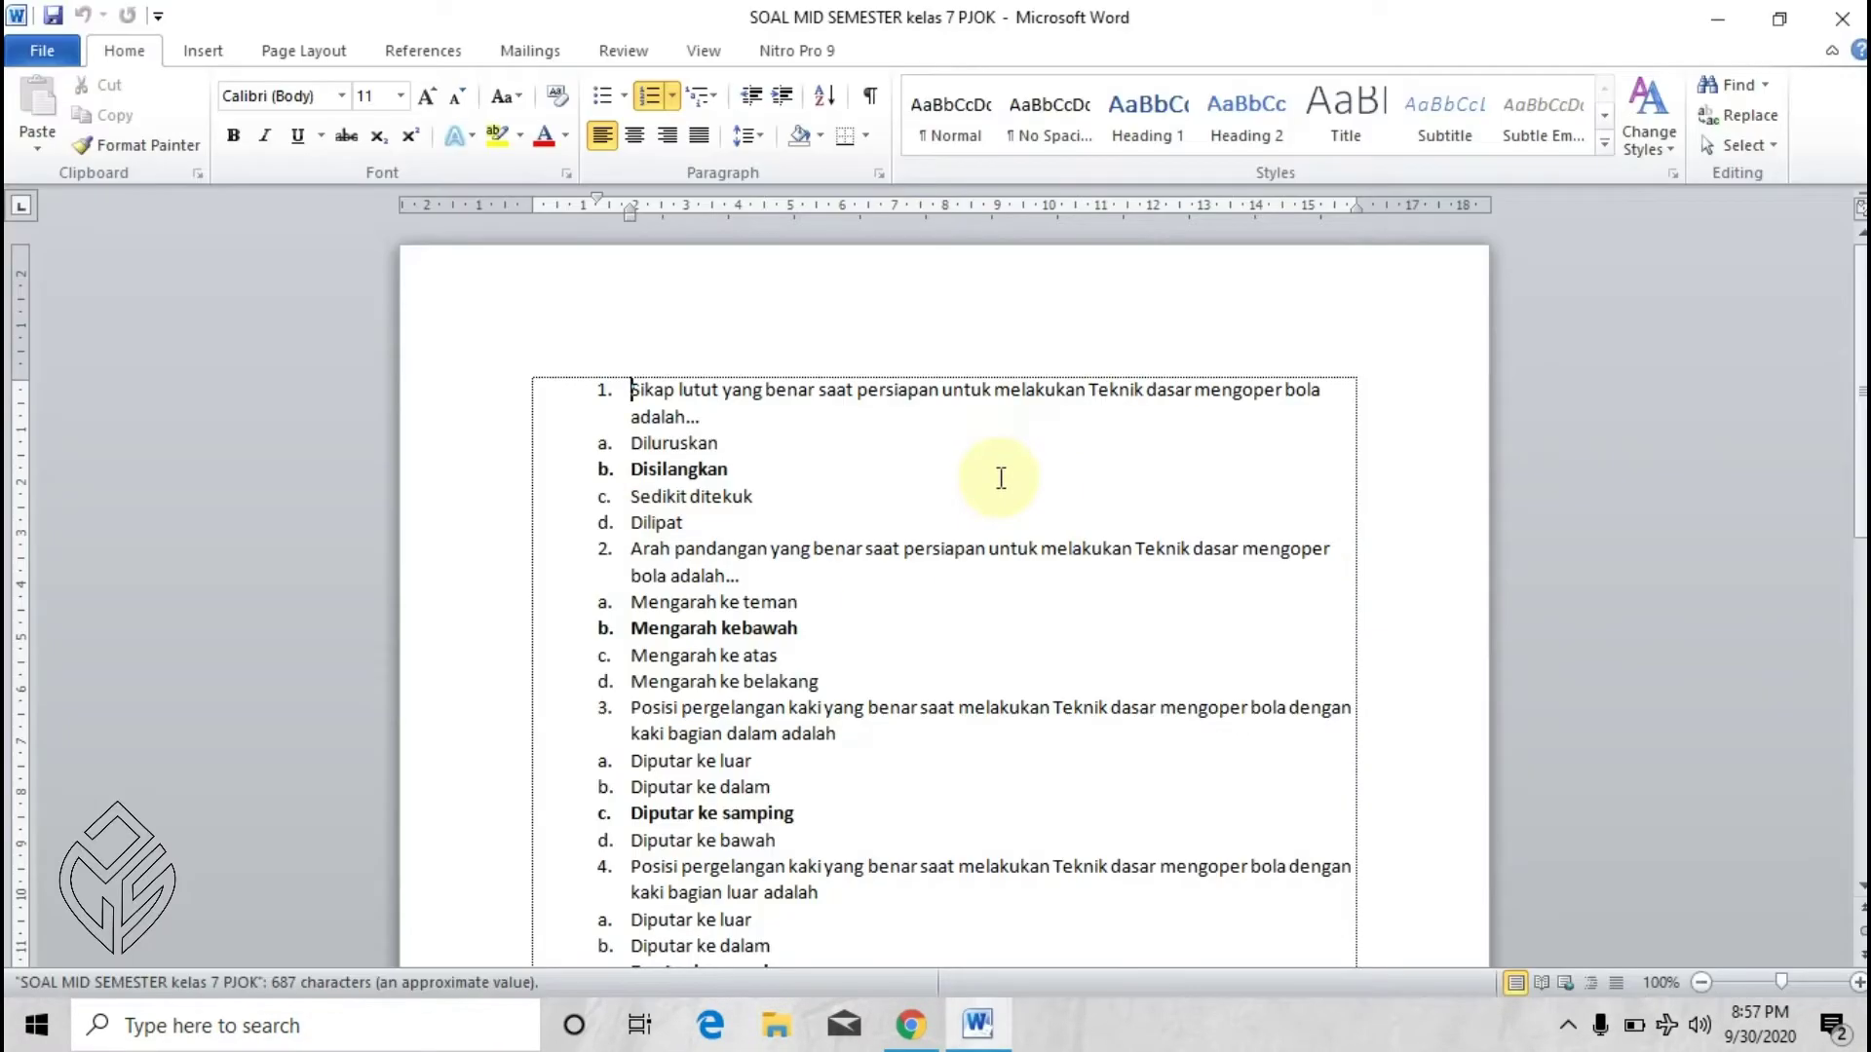
pyautogui.scroll(-12, 1002, 477)
pyautogui.scroll(6, 1004, 475)
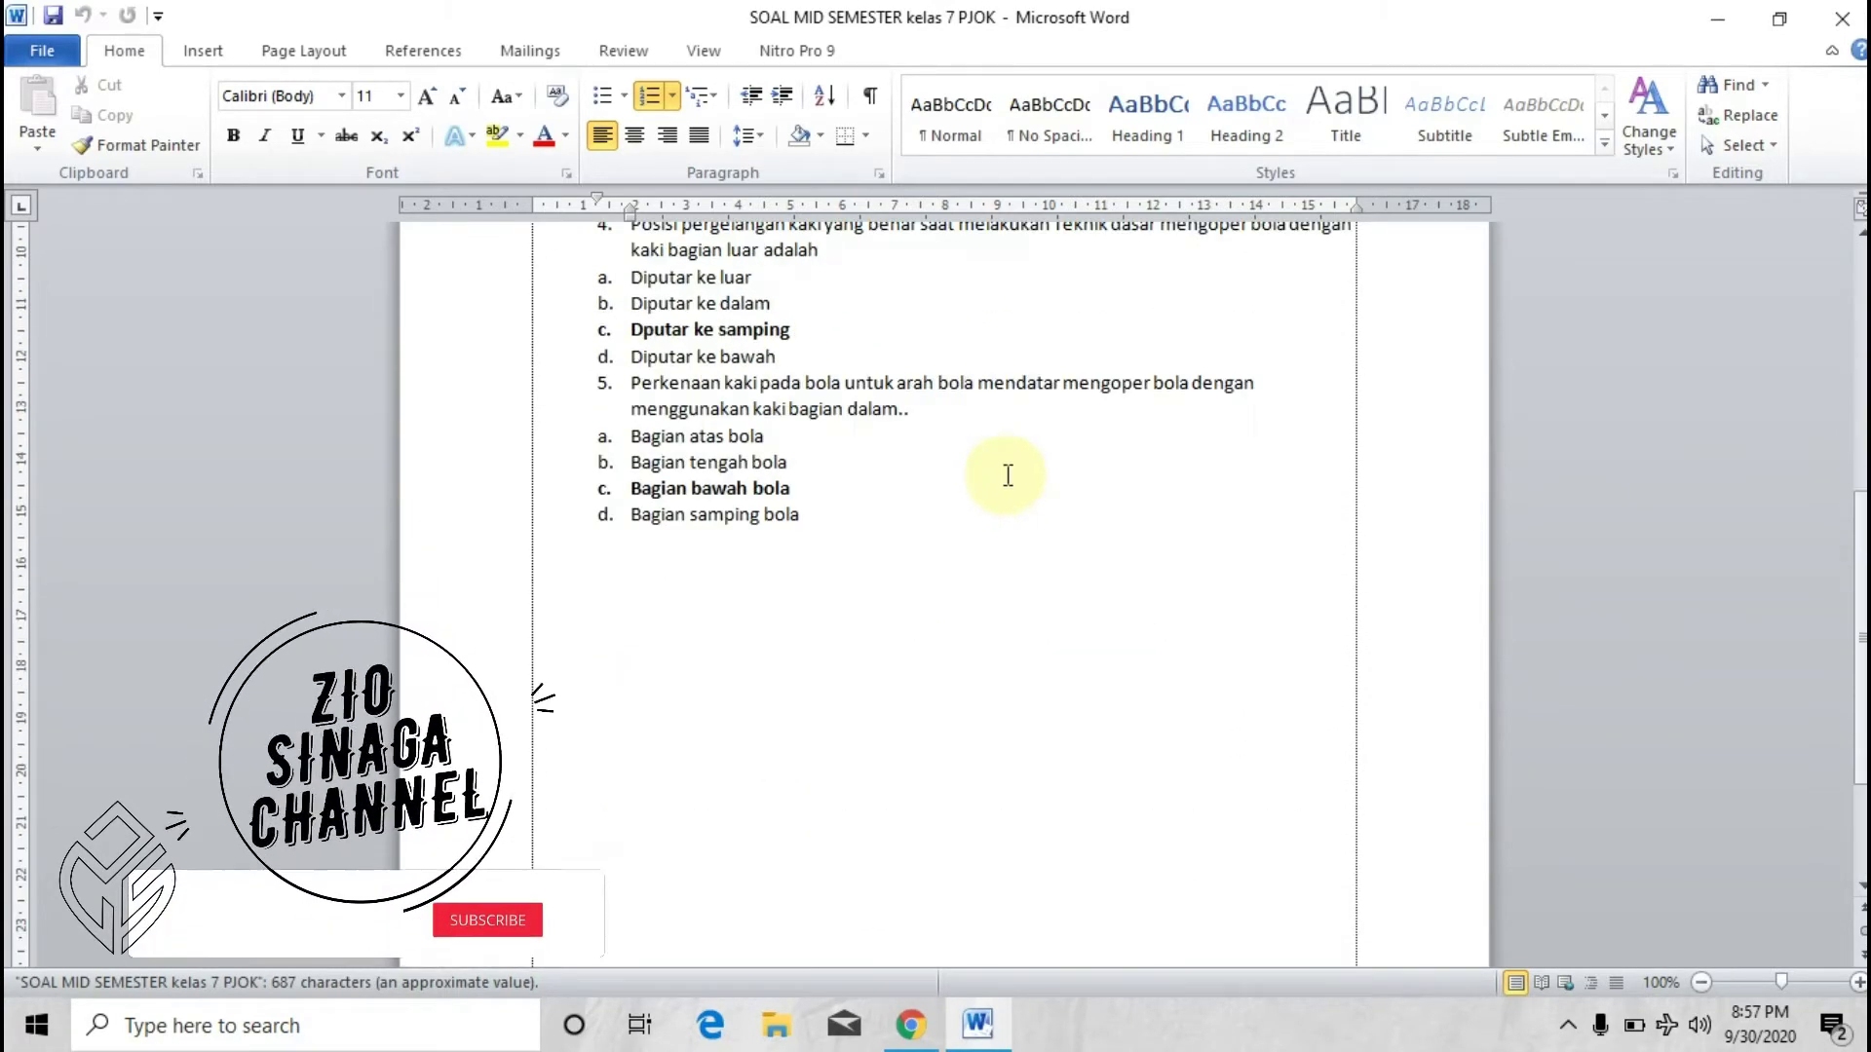
pyautogui.scroll(6, 1007, 473)
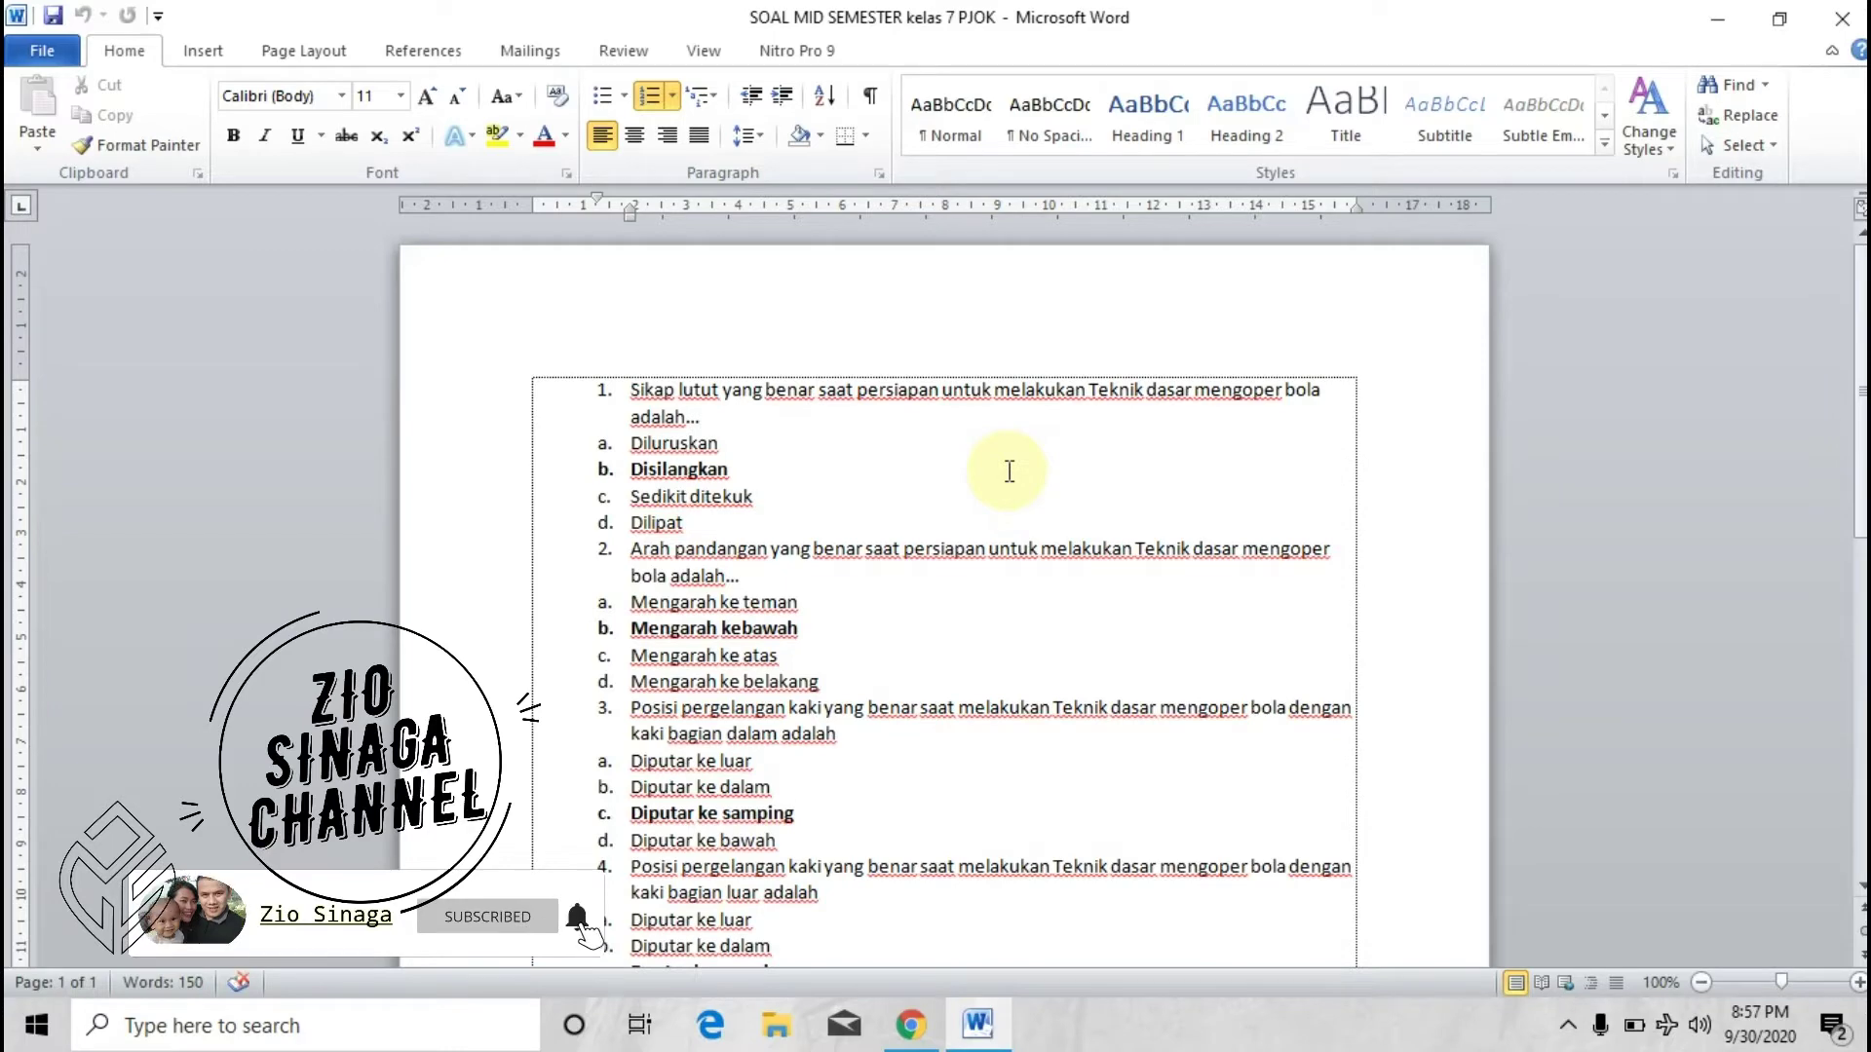
pyautogui.scroll(-7, 1023, 444)
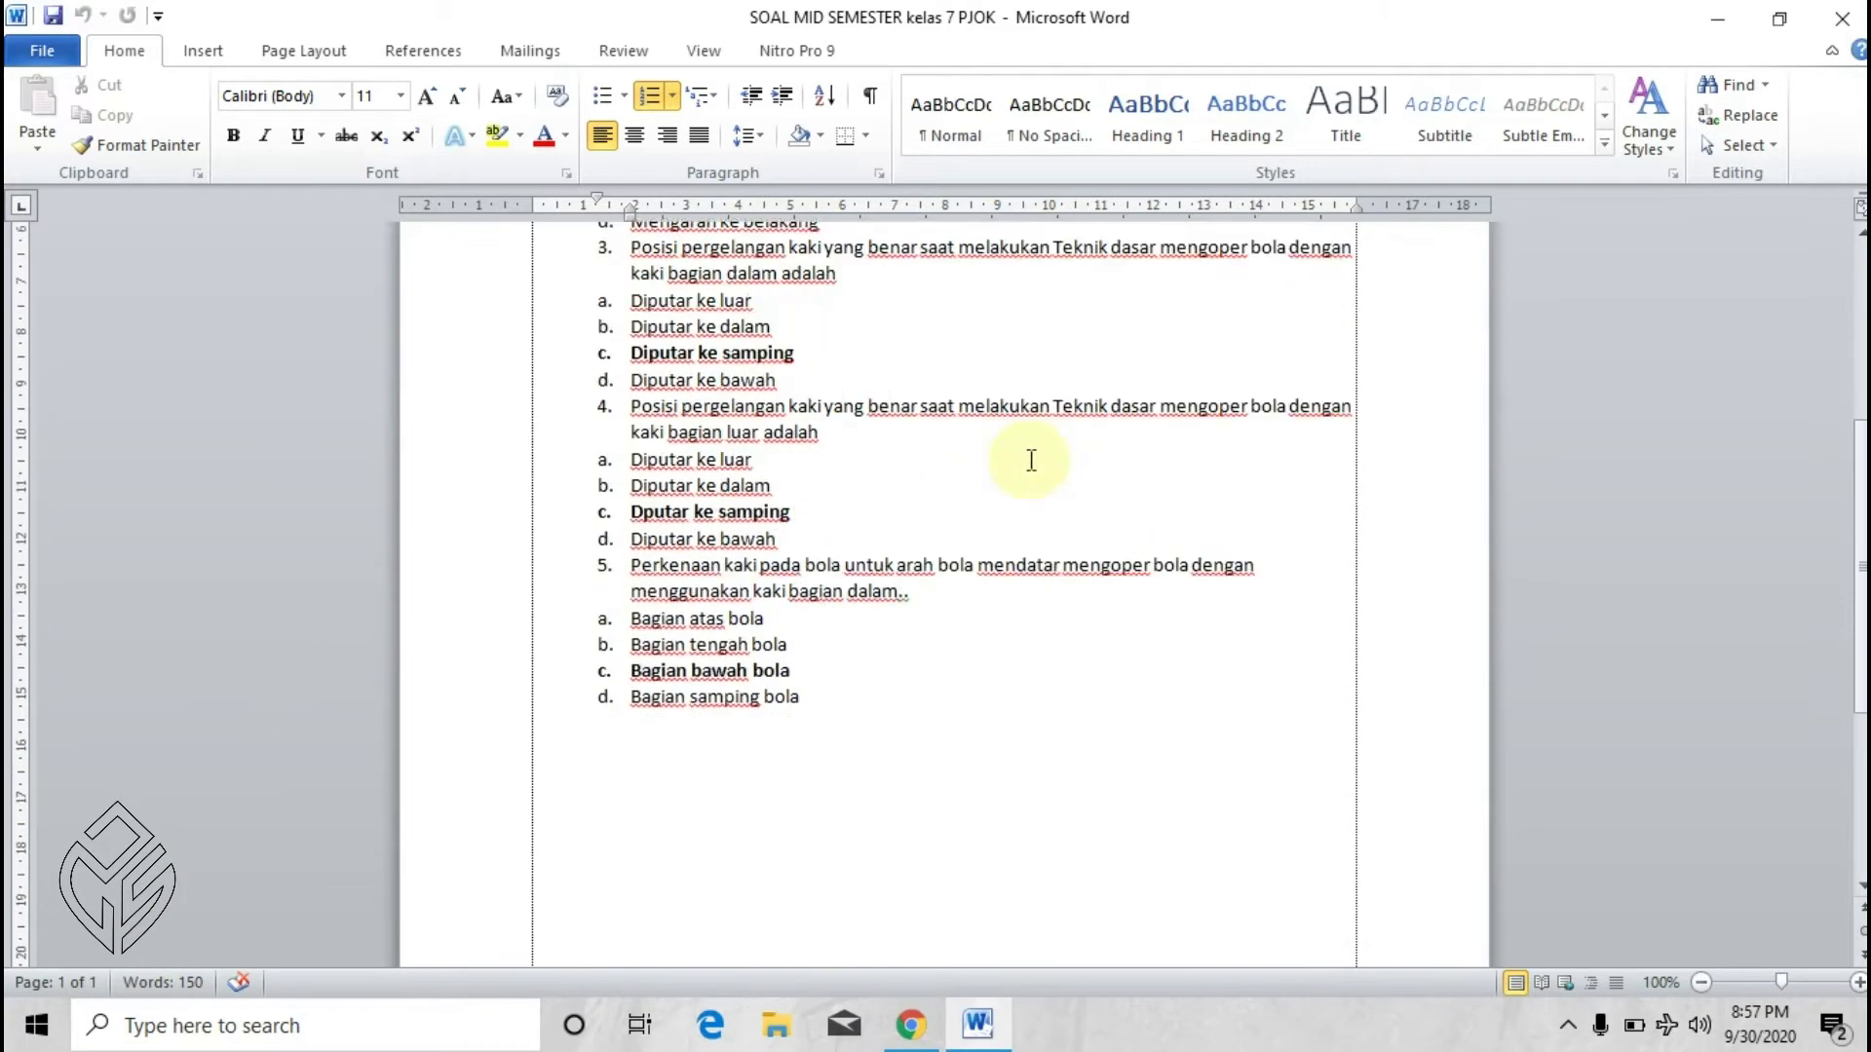
pyautogui.scroll(3, 1031, 461)
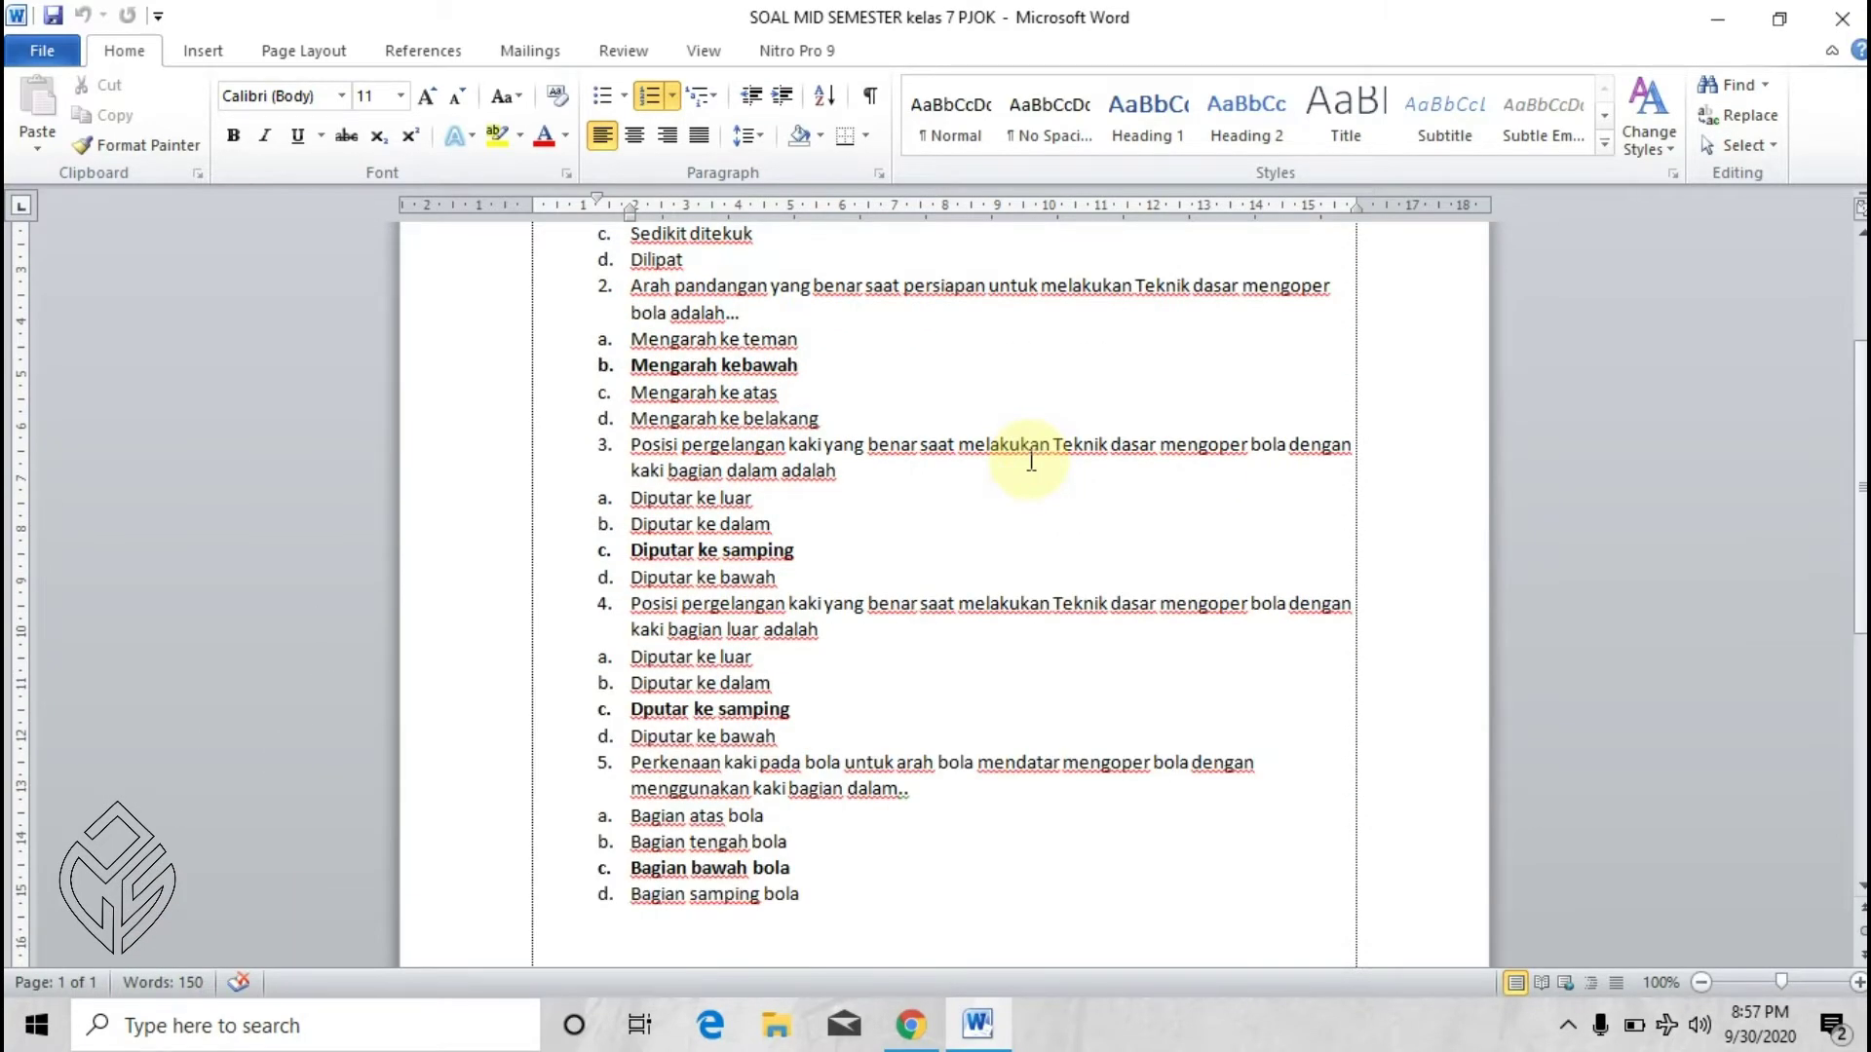
pyautogui.scroll(4, 1031, 461)
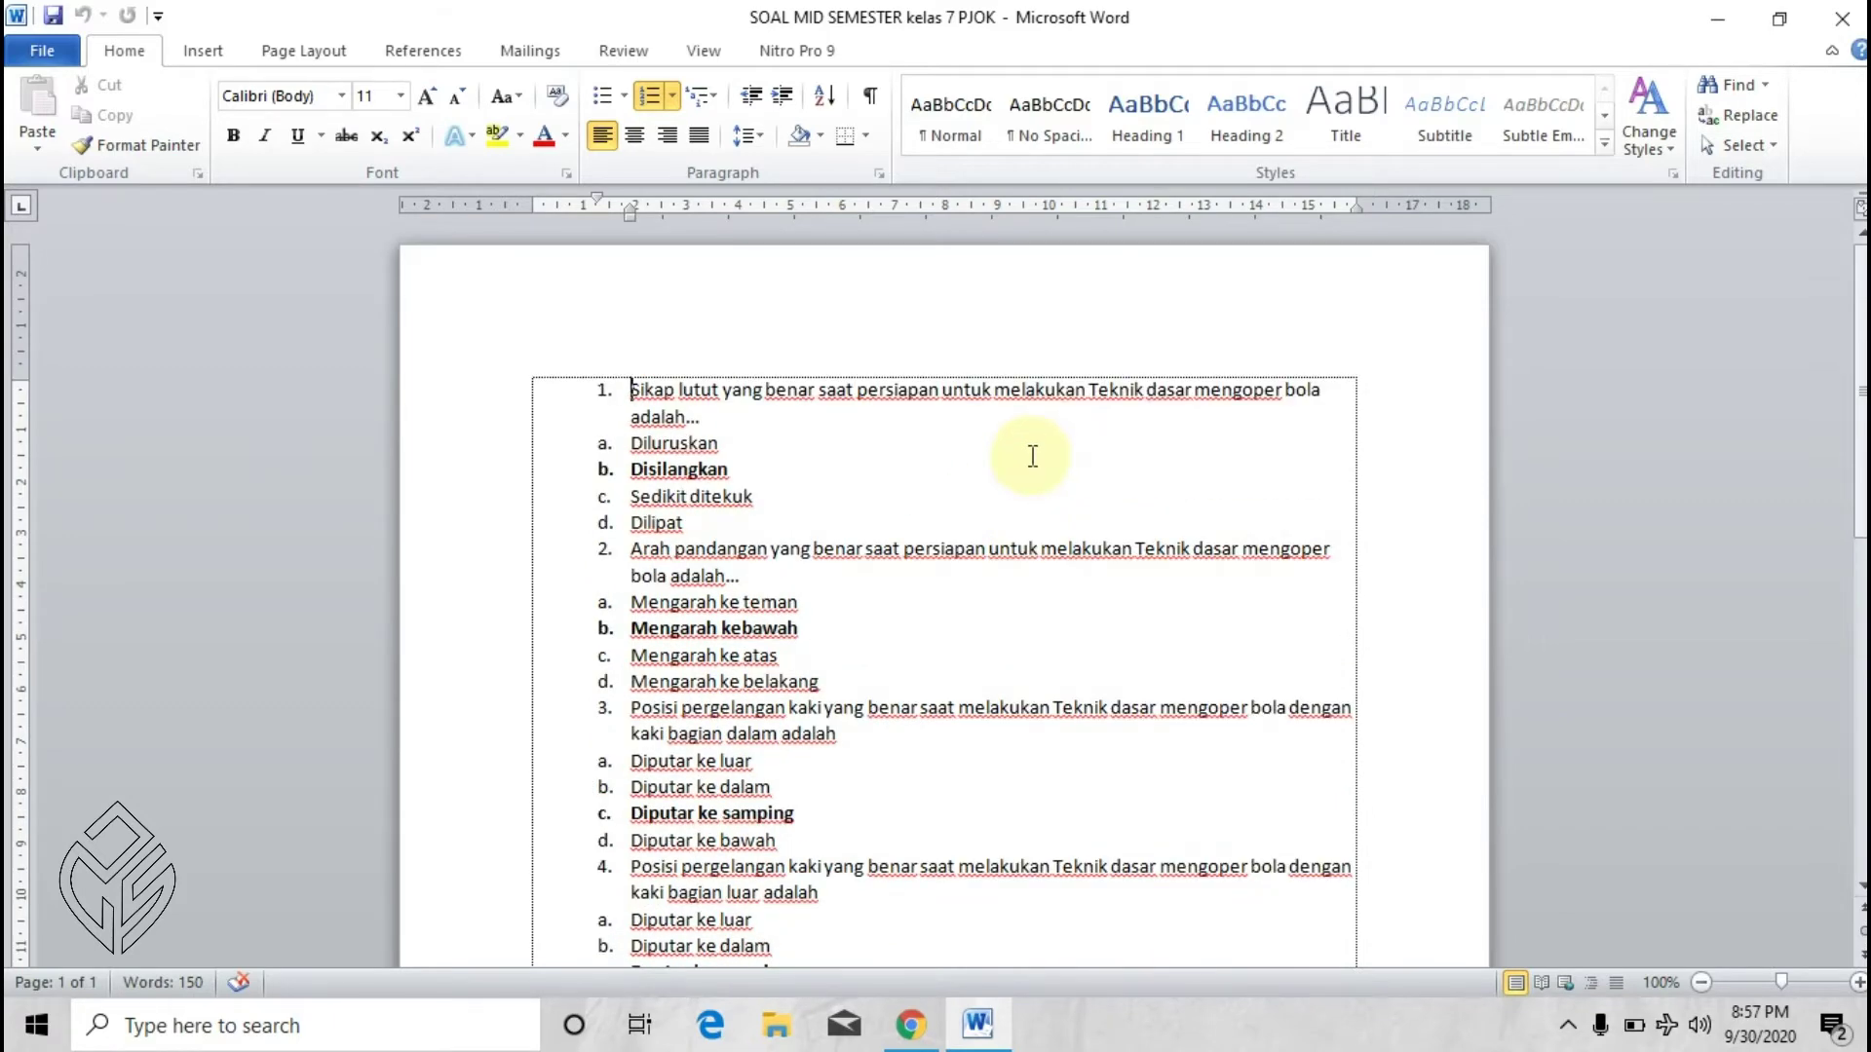
pyautogui.scroll(-6, 1032, 456)
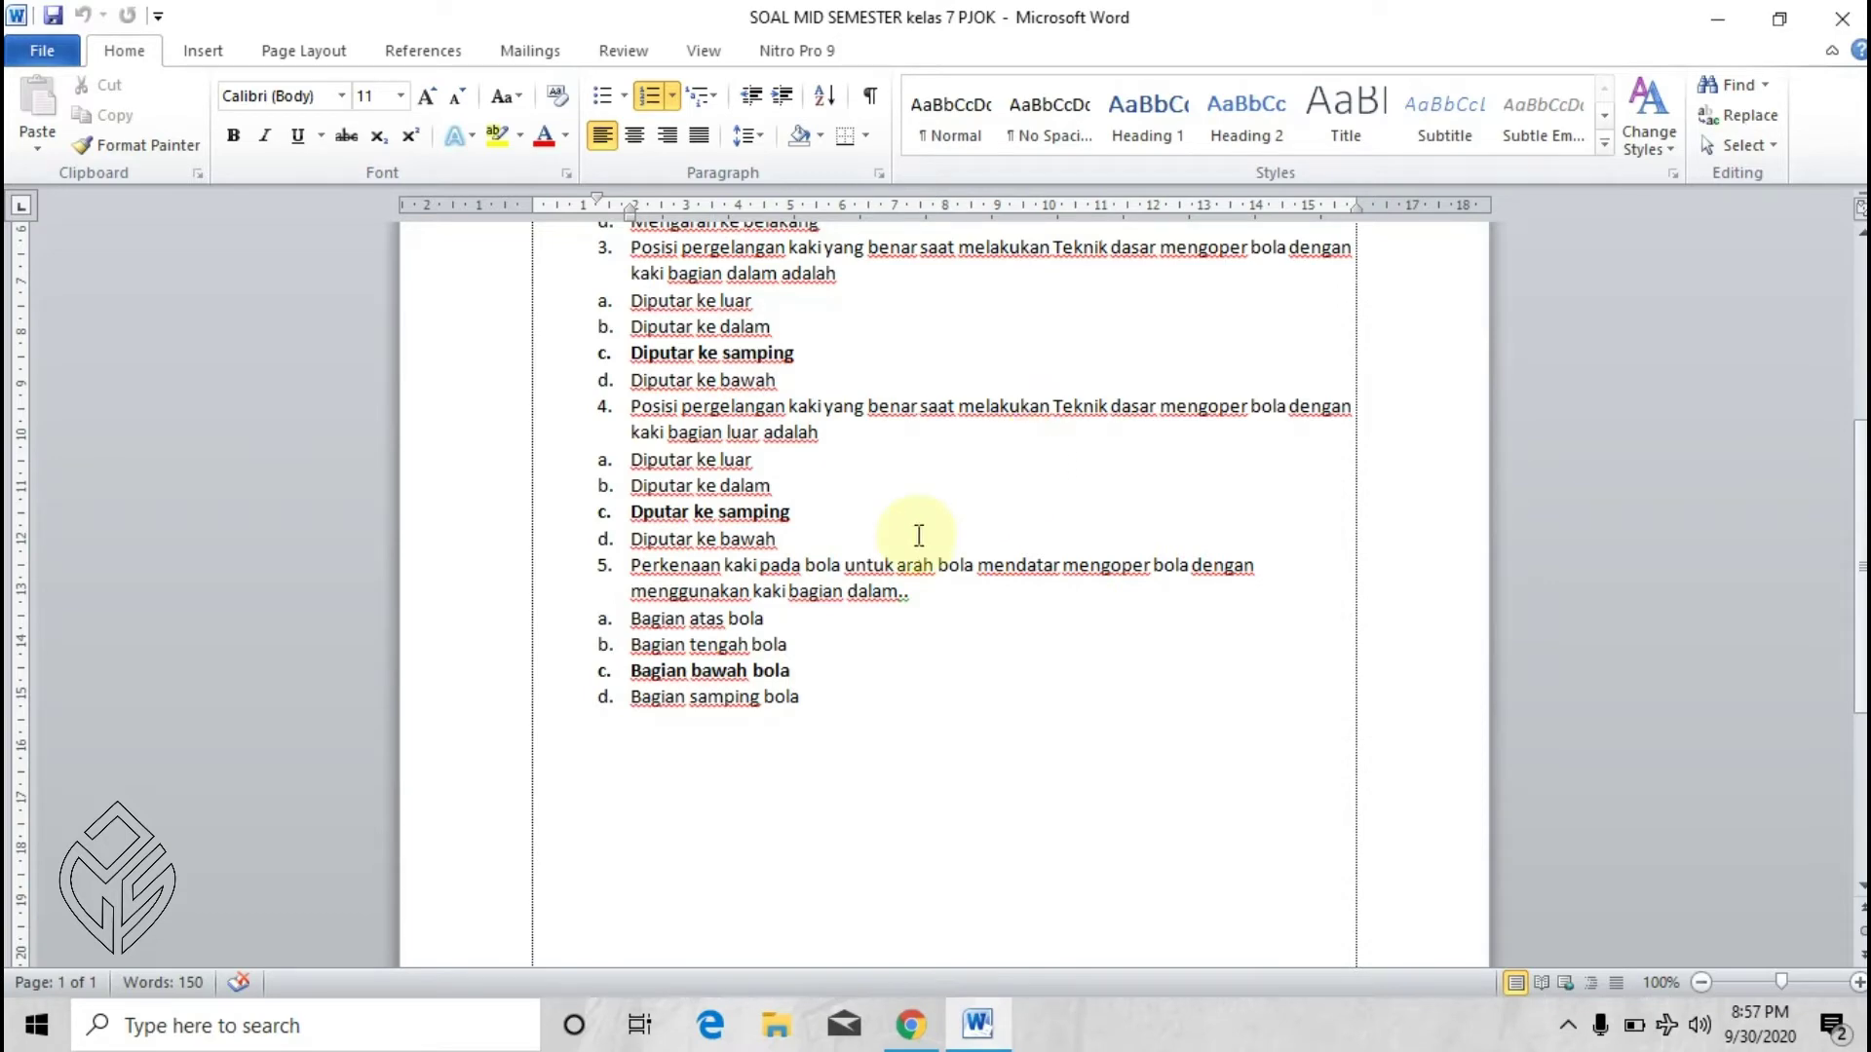
pyautogui.scroll(6, 919, 530)
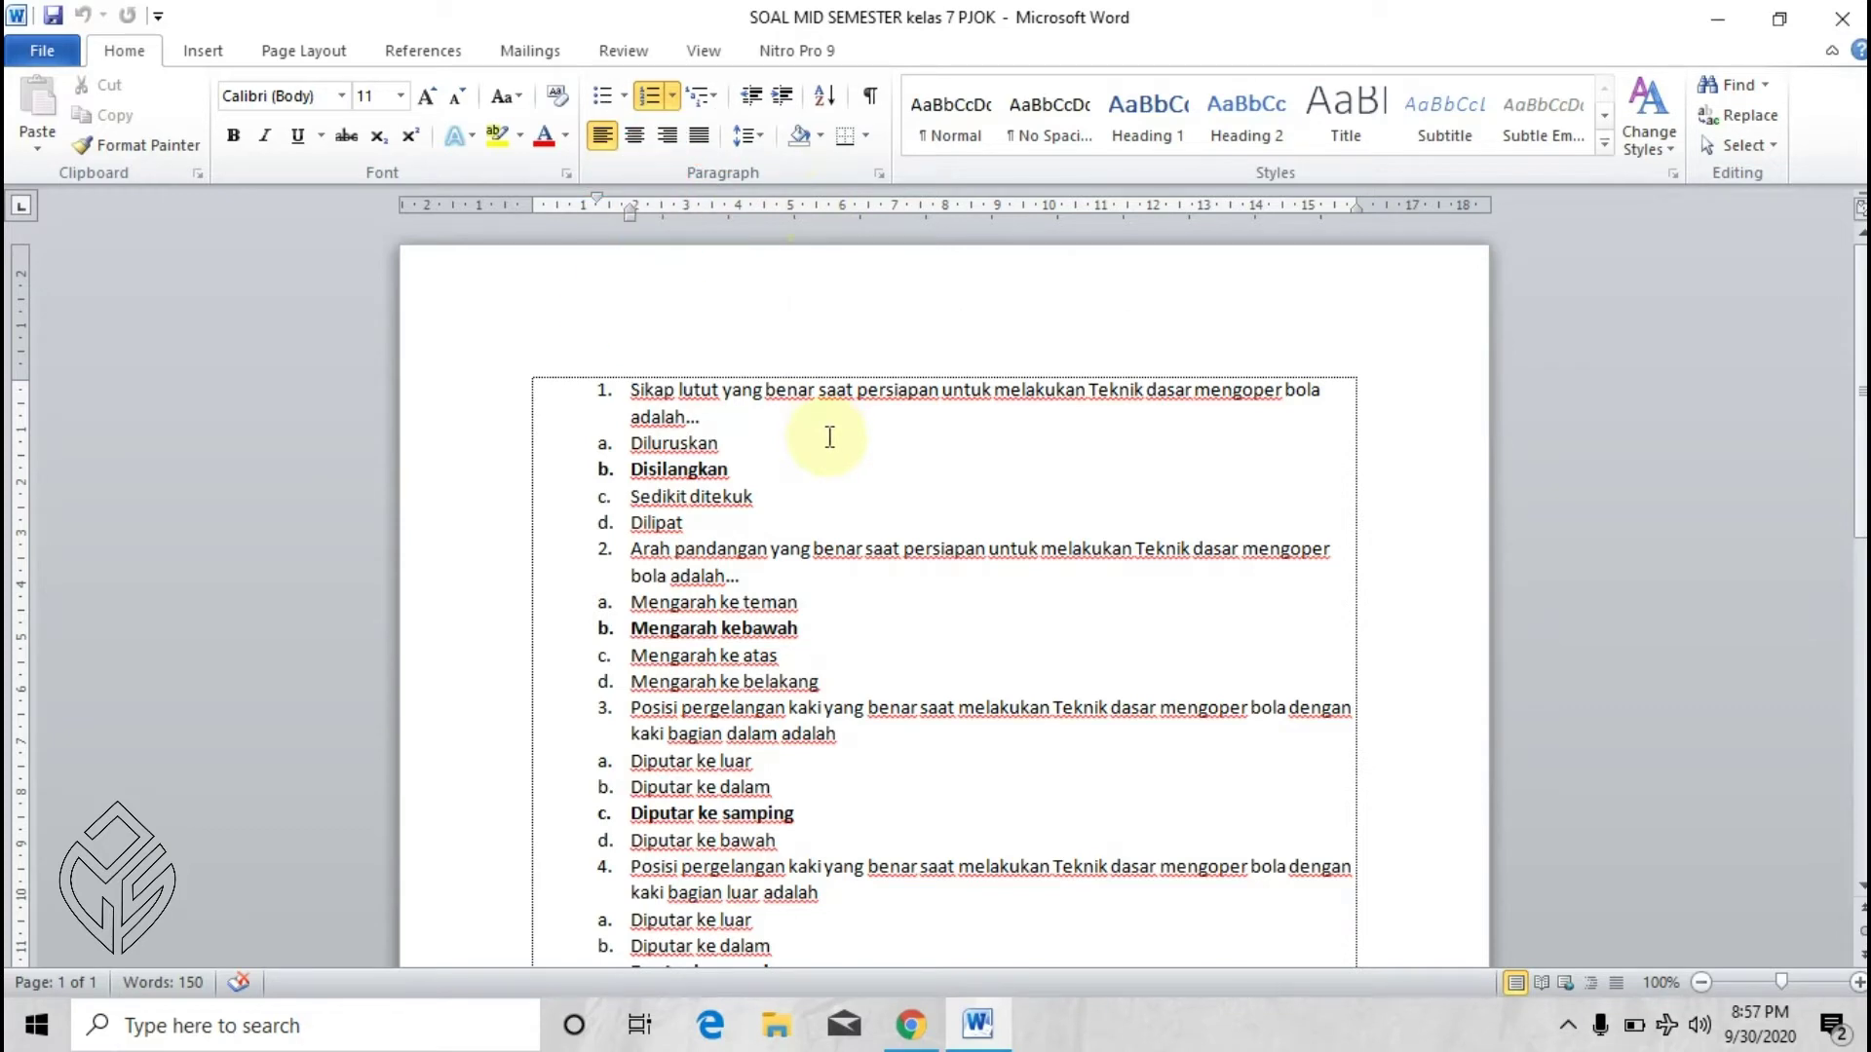
# Step: Remove the automatic numbering from the question paragraphs, keeping the a–d lettering on the answer options
pyautogui.click(631, 550)
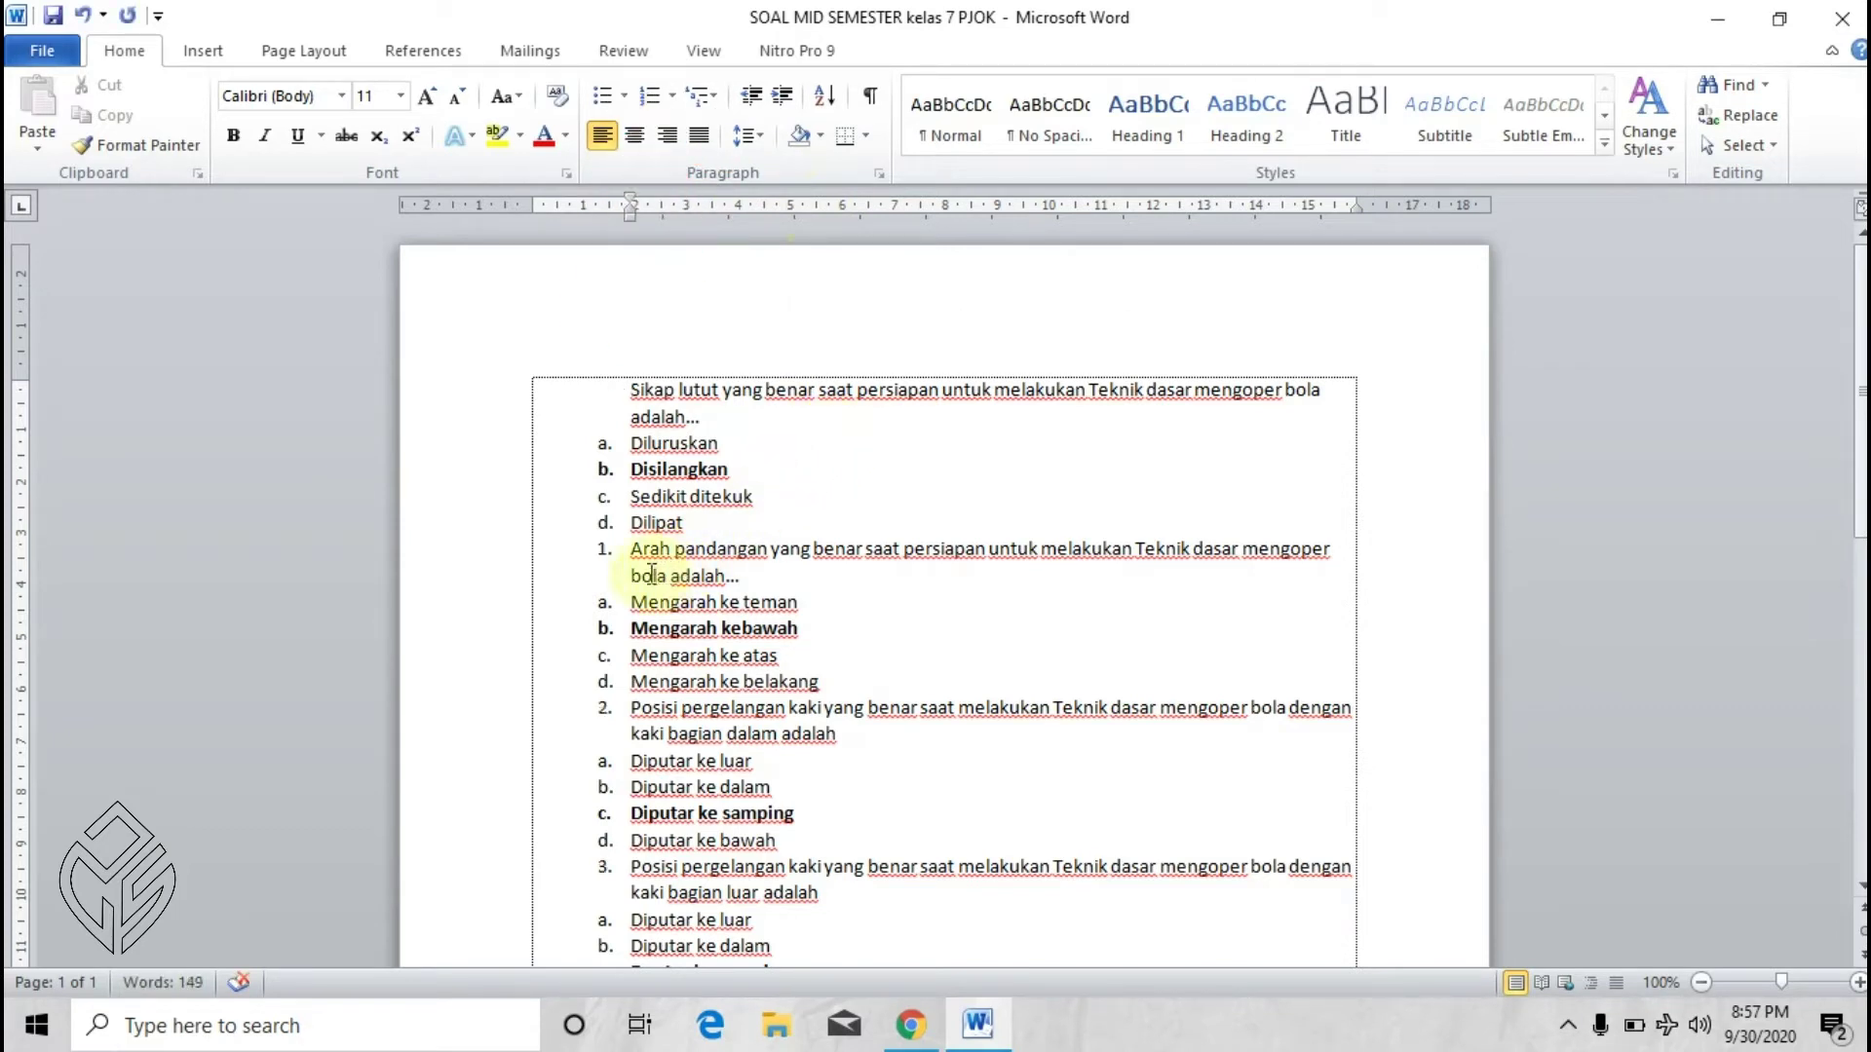
pyautogui.press('BackSpace')
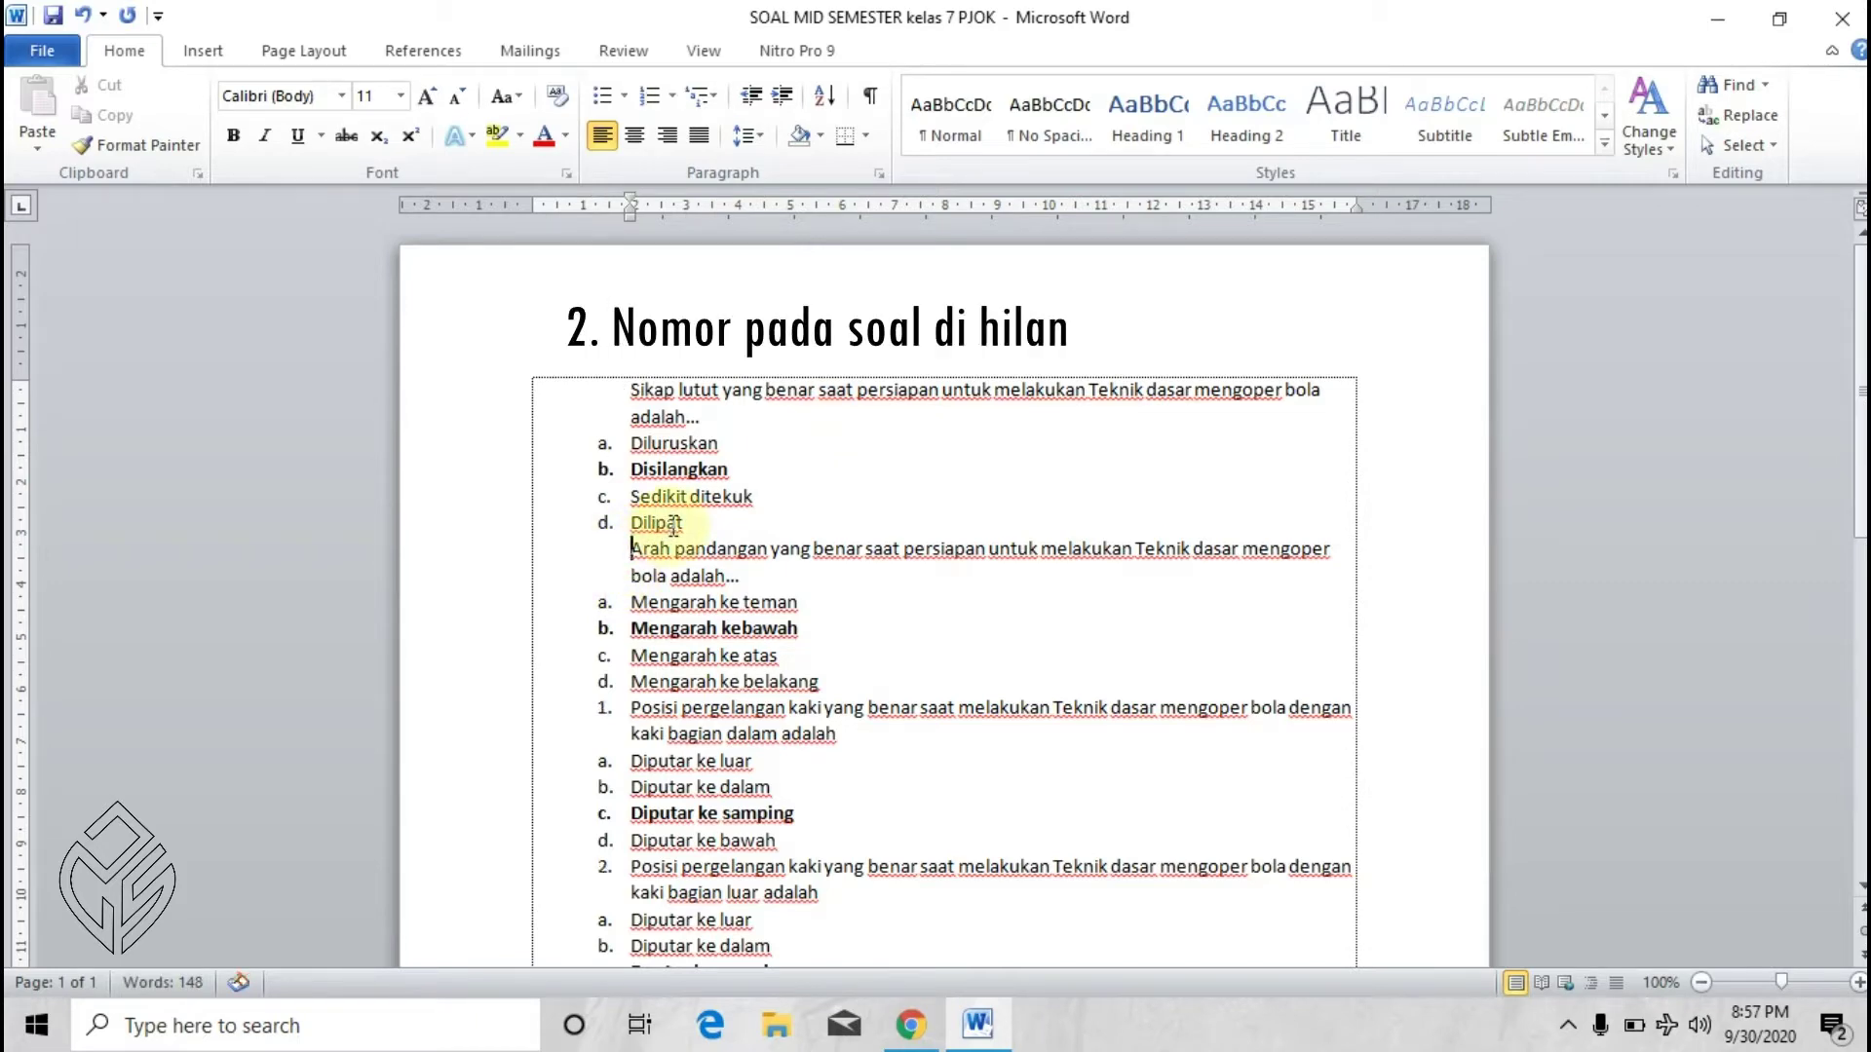
pyautogui.click(633, 710)
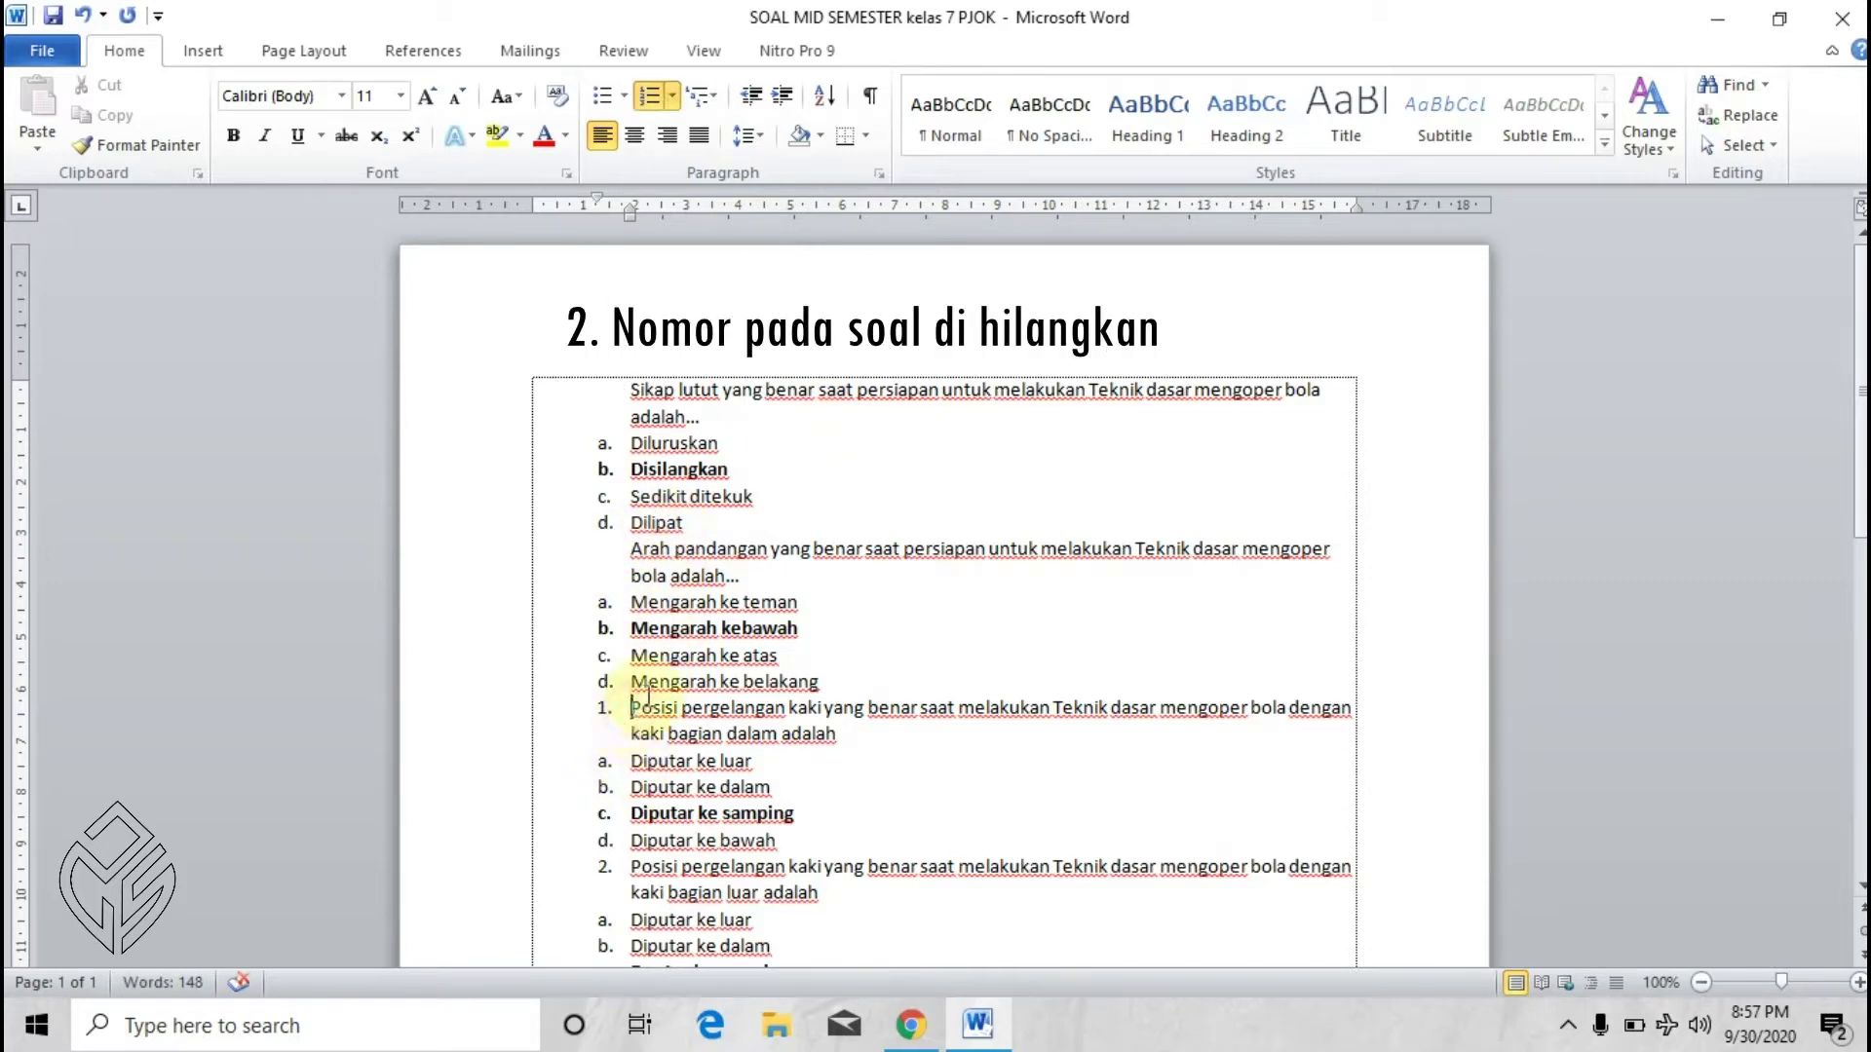
pyautogui.press('BackSpace')
pyautogui.scroll(-3, 647, 701)
pyautogui.click(632, 670)
pyautogui.press('BackSpace')
pyautogui.click(631, 829)
pyautogui.press('BackSpace')
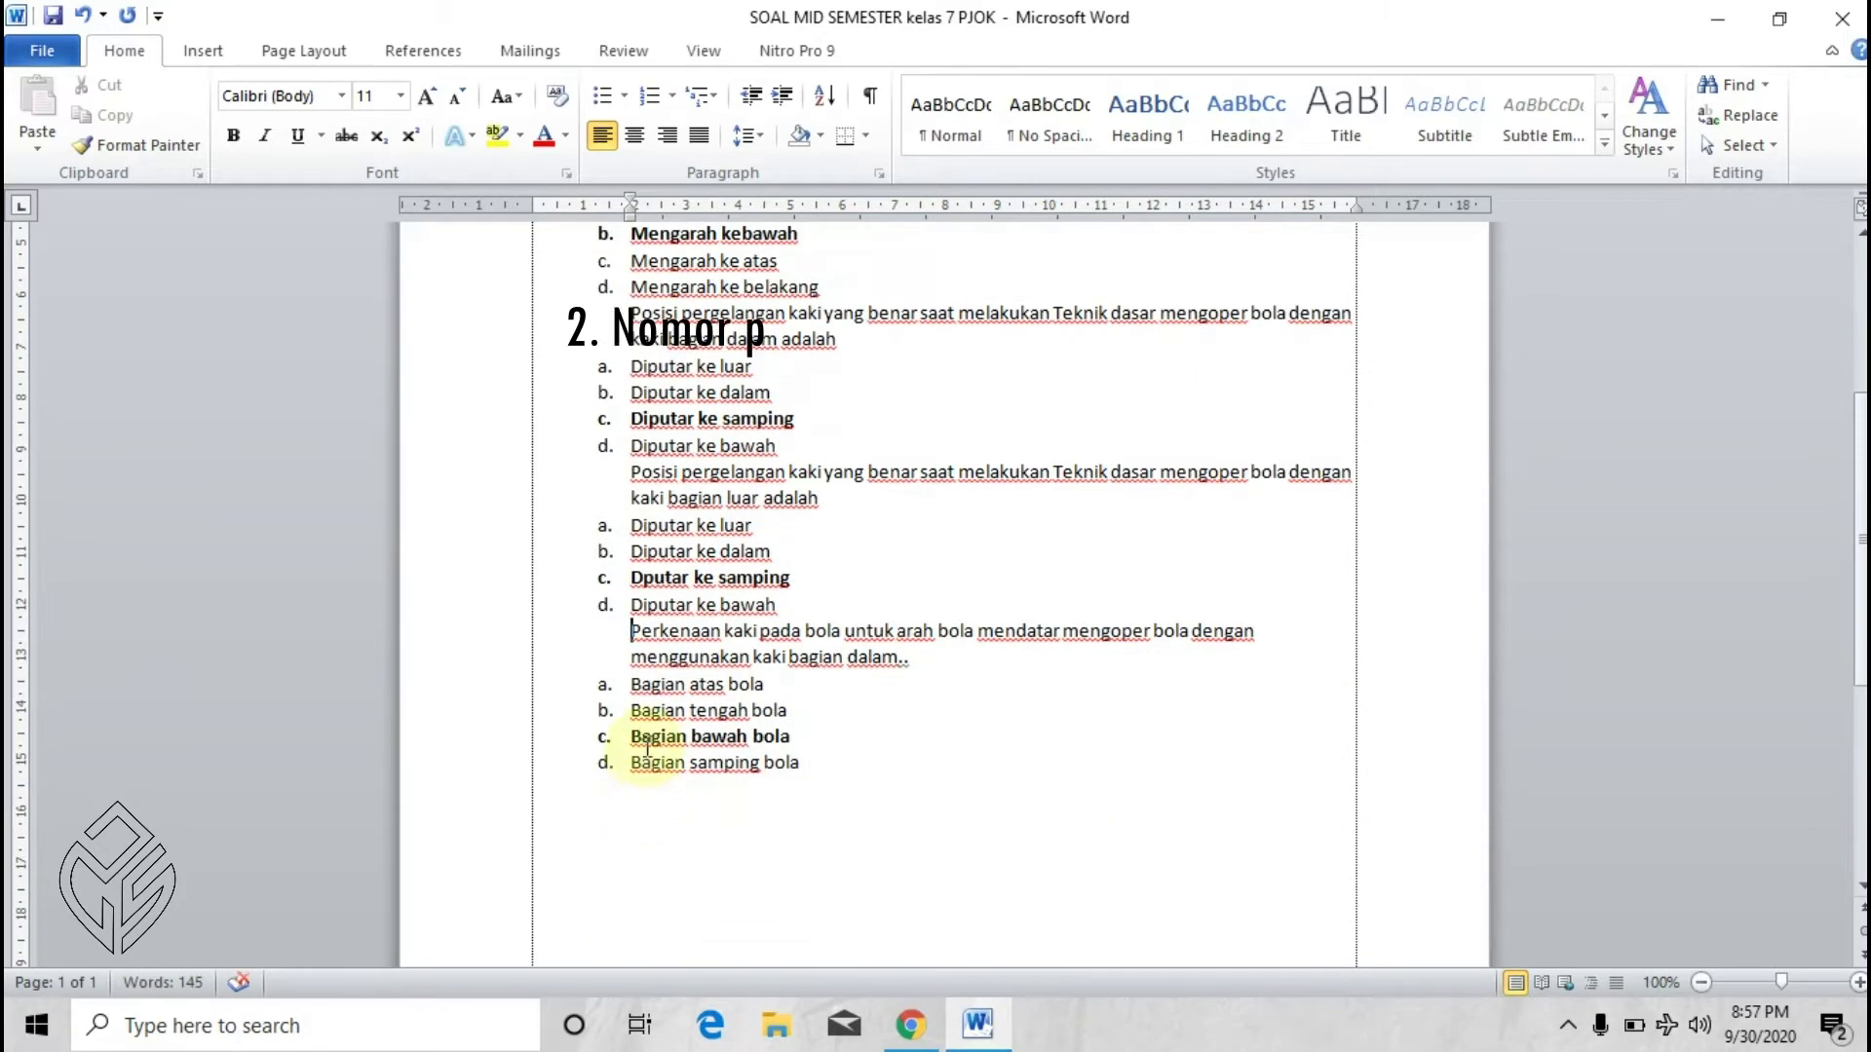
# Step: Examine the unnumbered questions and check the bold formatting that marks each answer-key option, such as Disilangkan
pyautogui.scroll(2, 648, 760)
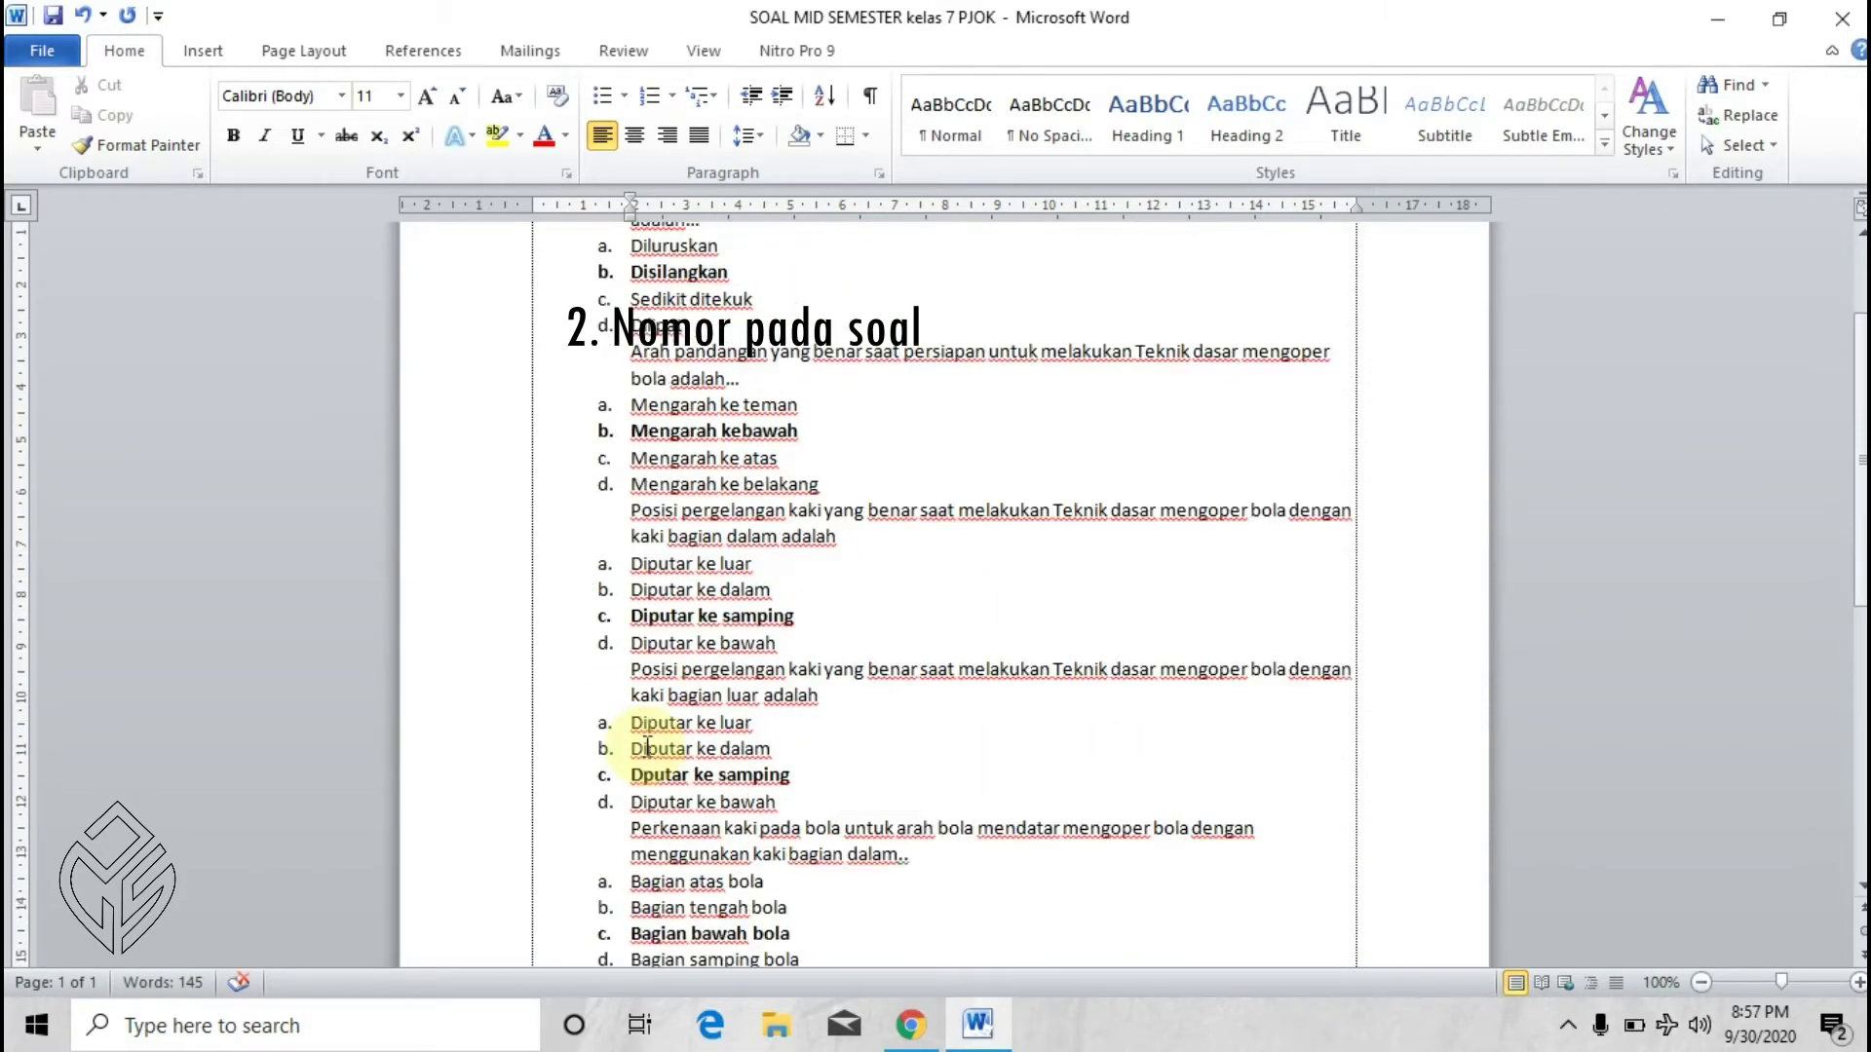
pyautogui.scroll(3, 648, 747)
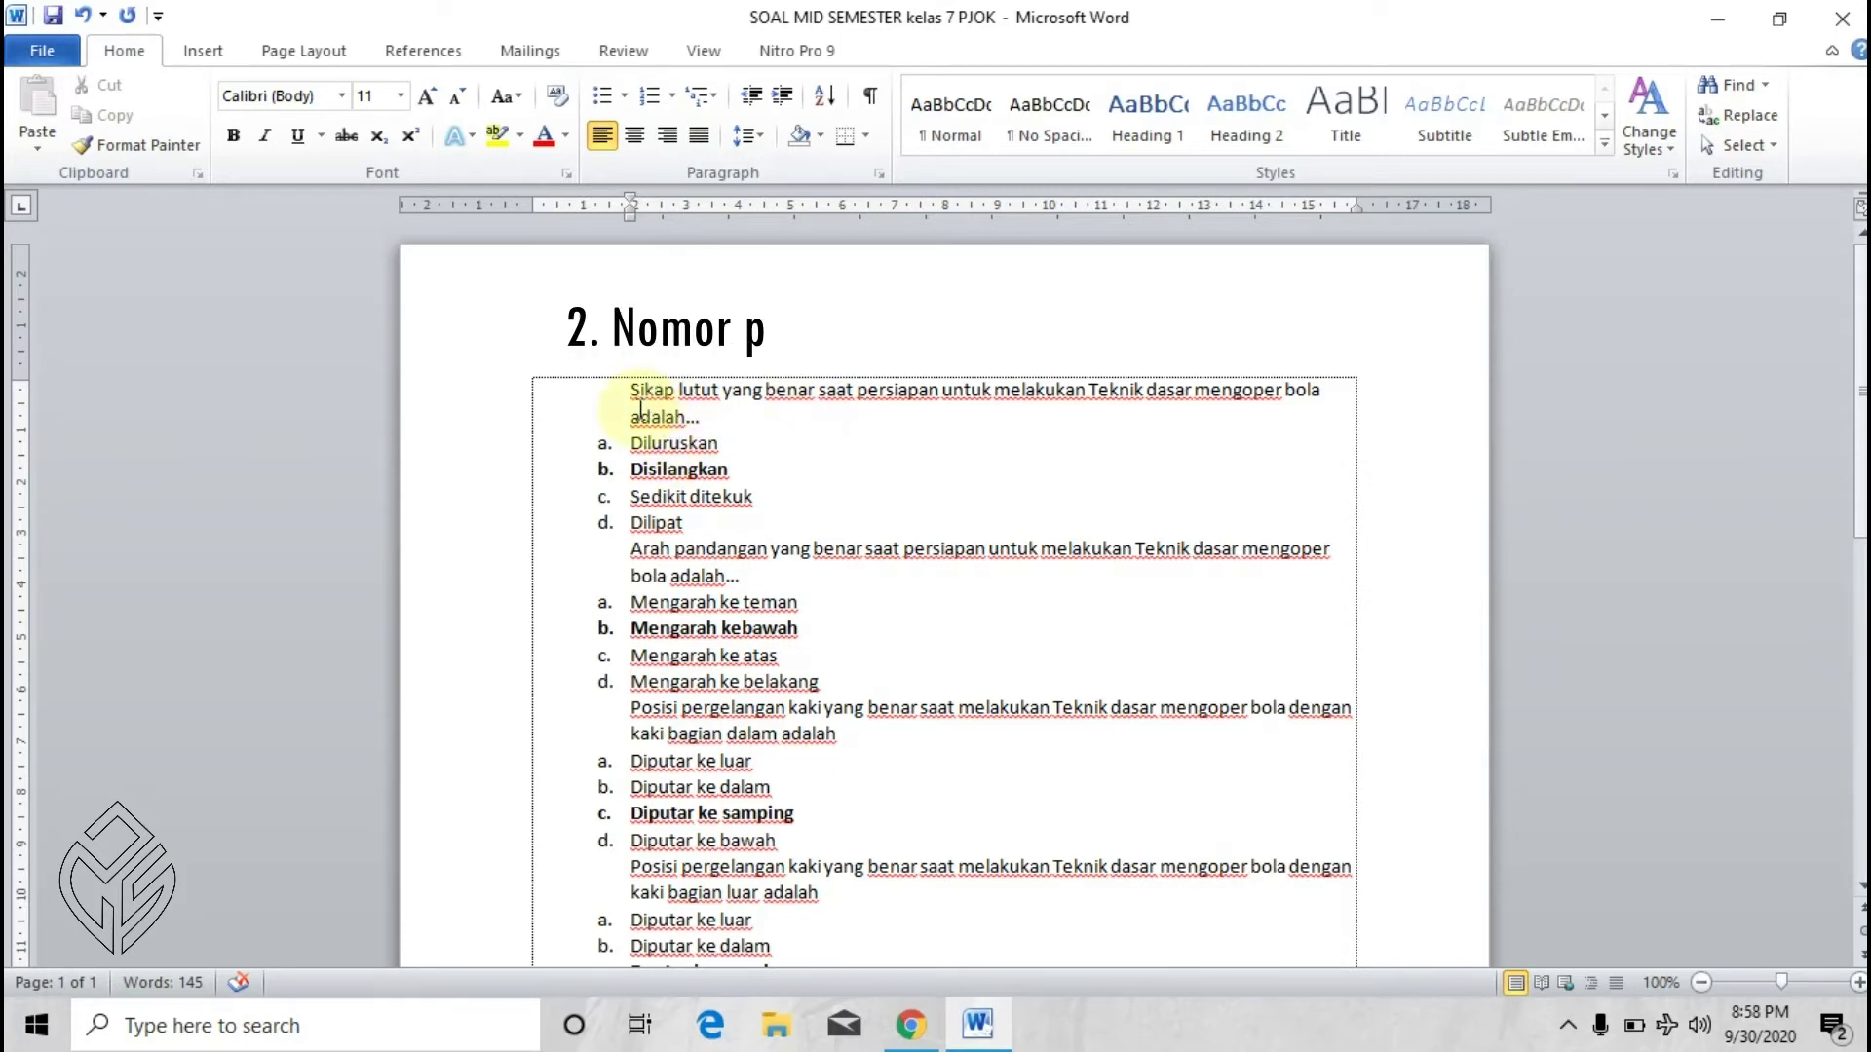
pyautogui.scroll(-3, 648, 399)
pyautogui.scroll(-2, 640, 410)
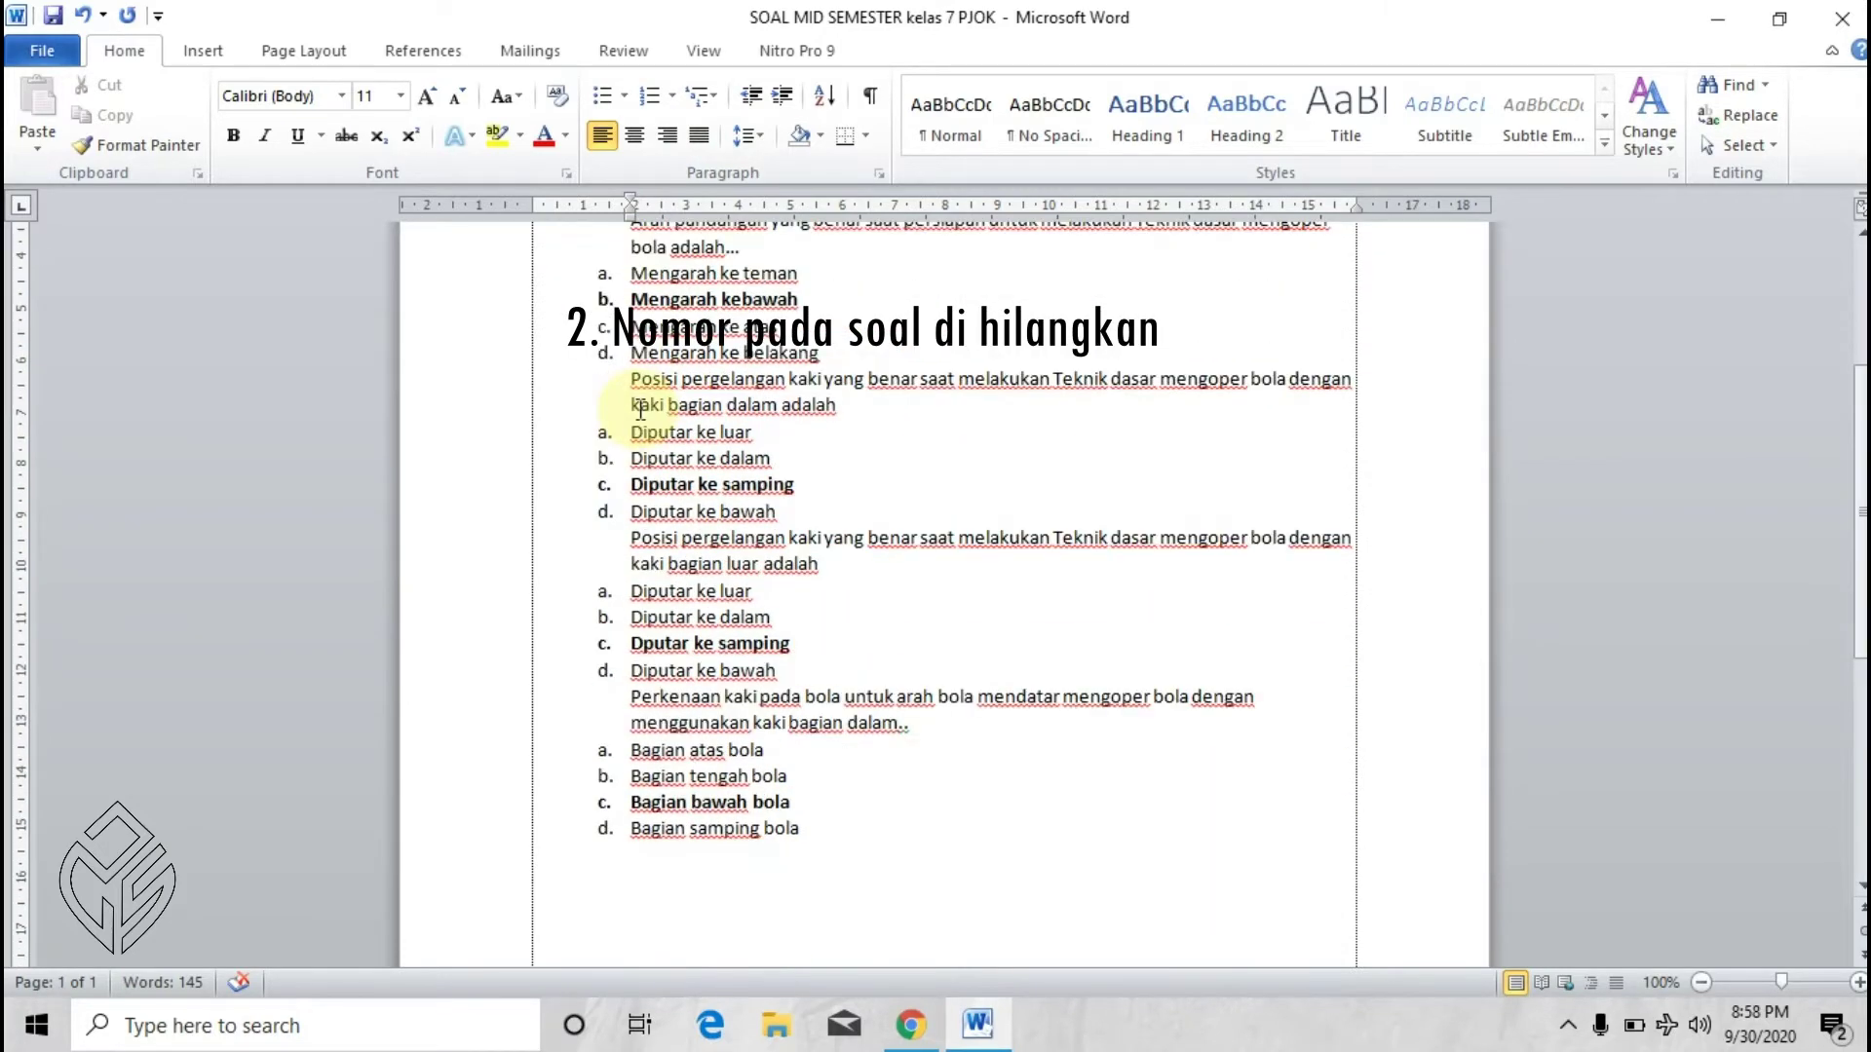
pyautogui.scroll(3, 643, 402)
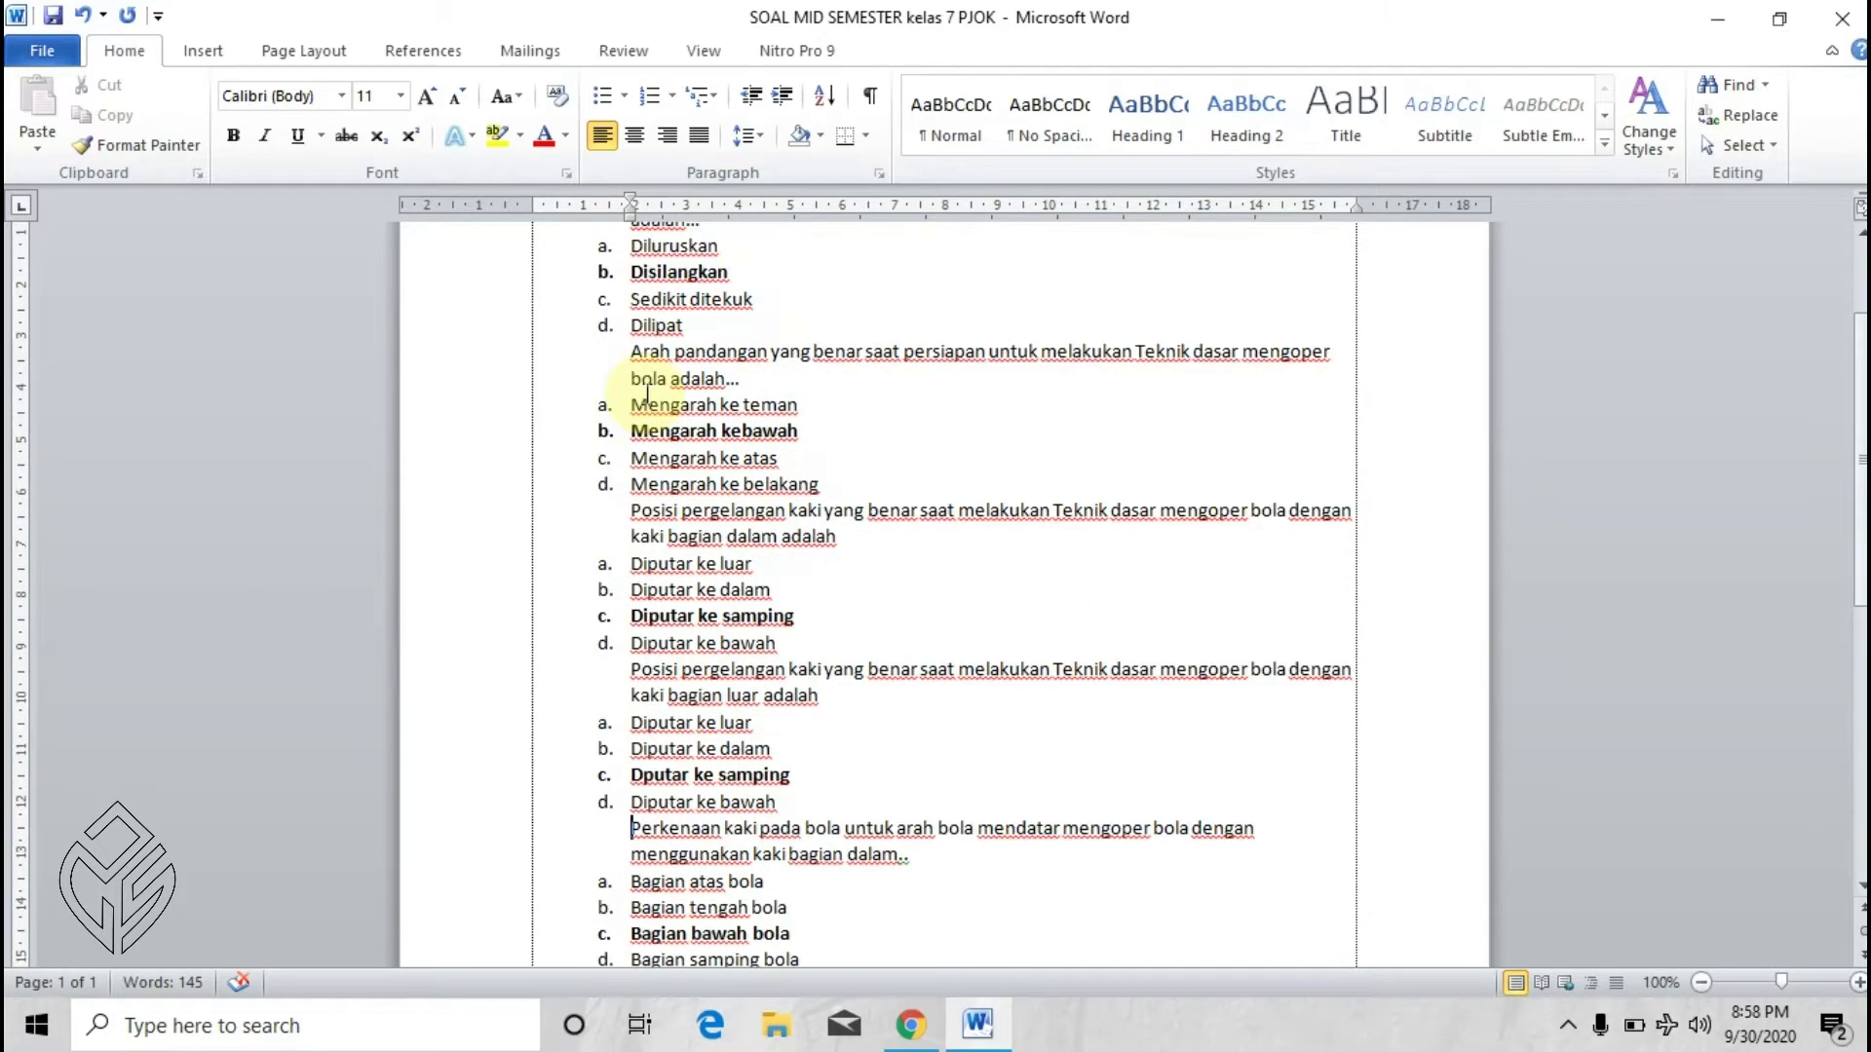
pyautogui.scroll(2, 651, 384)
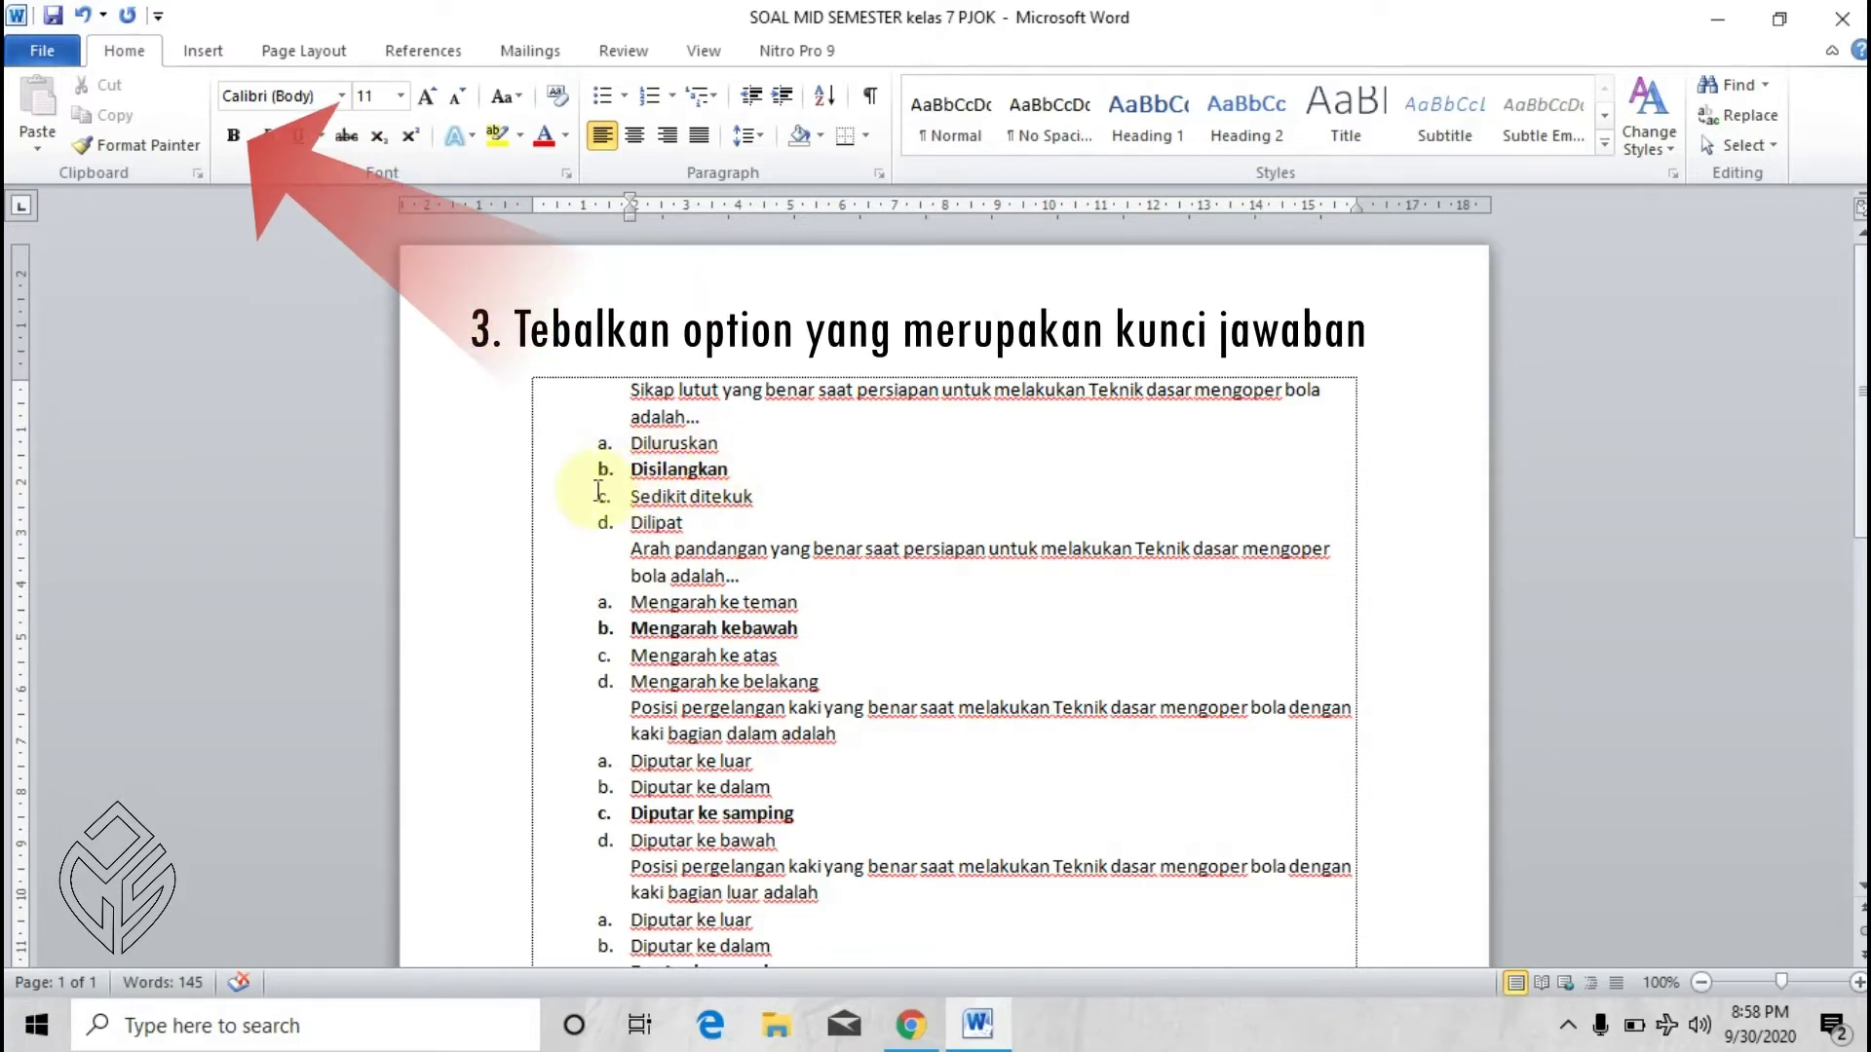
pyautogui.click(649, 470)
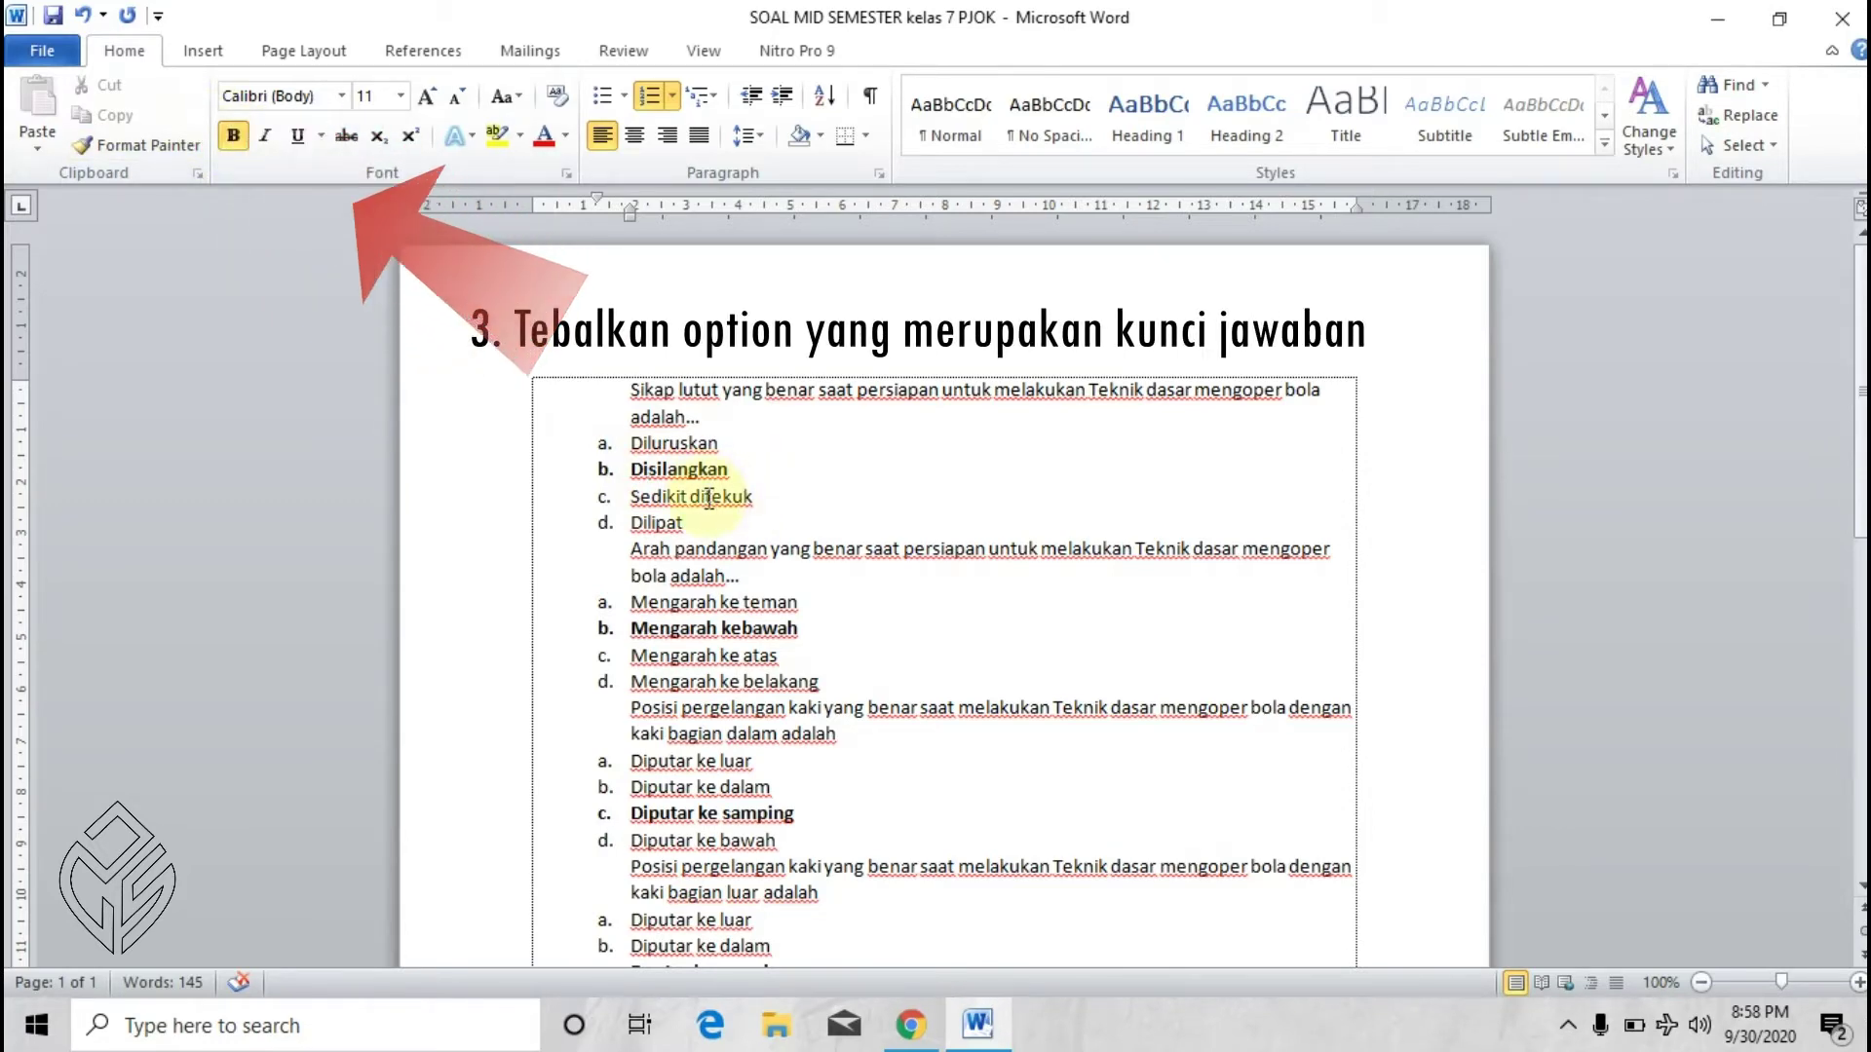
pyautogui.scroll(-1, 730, 545)
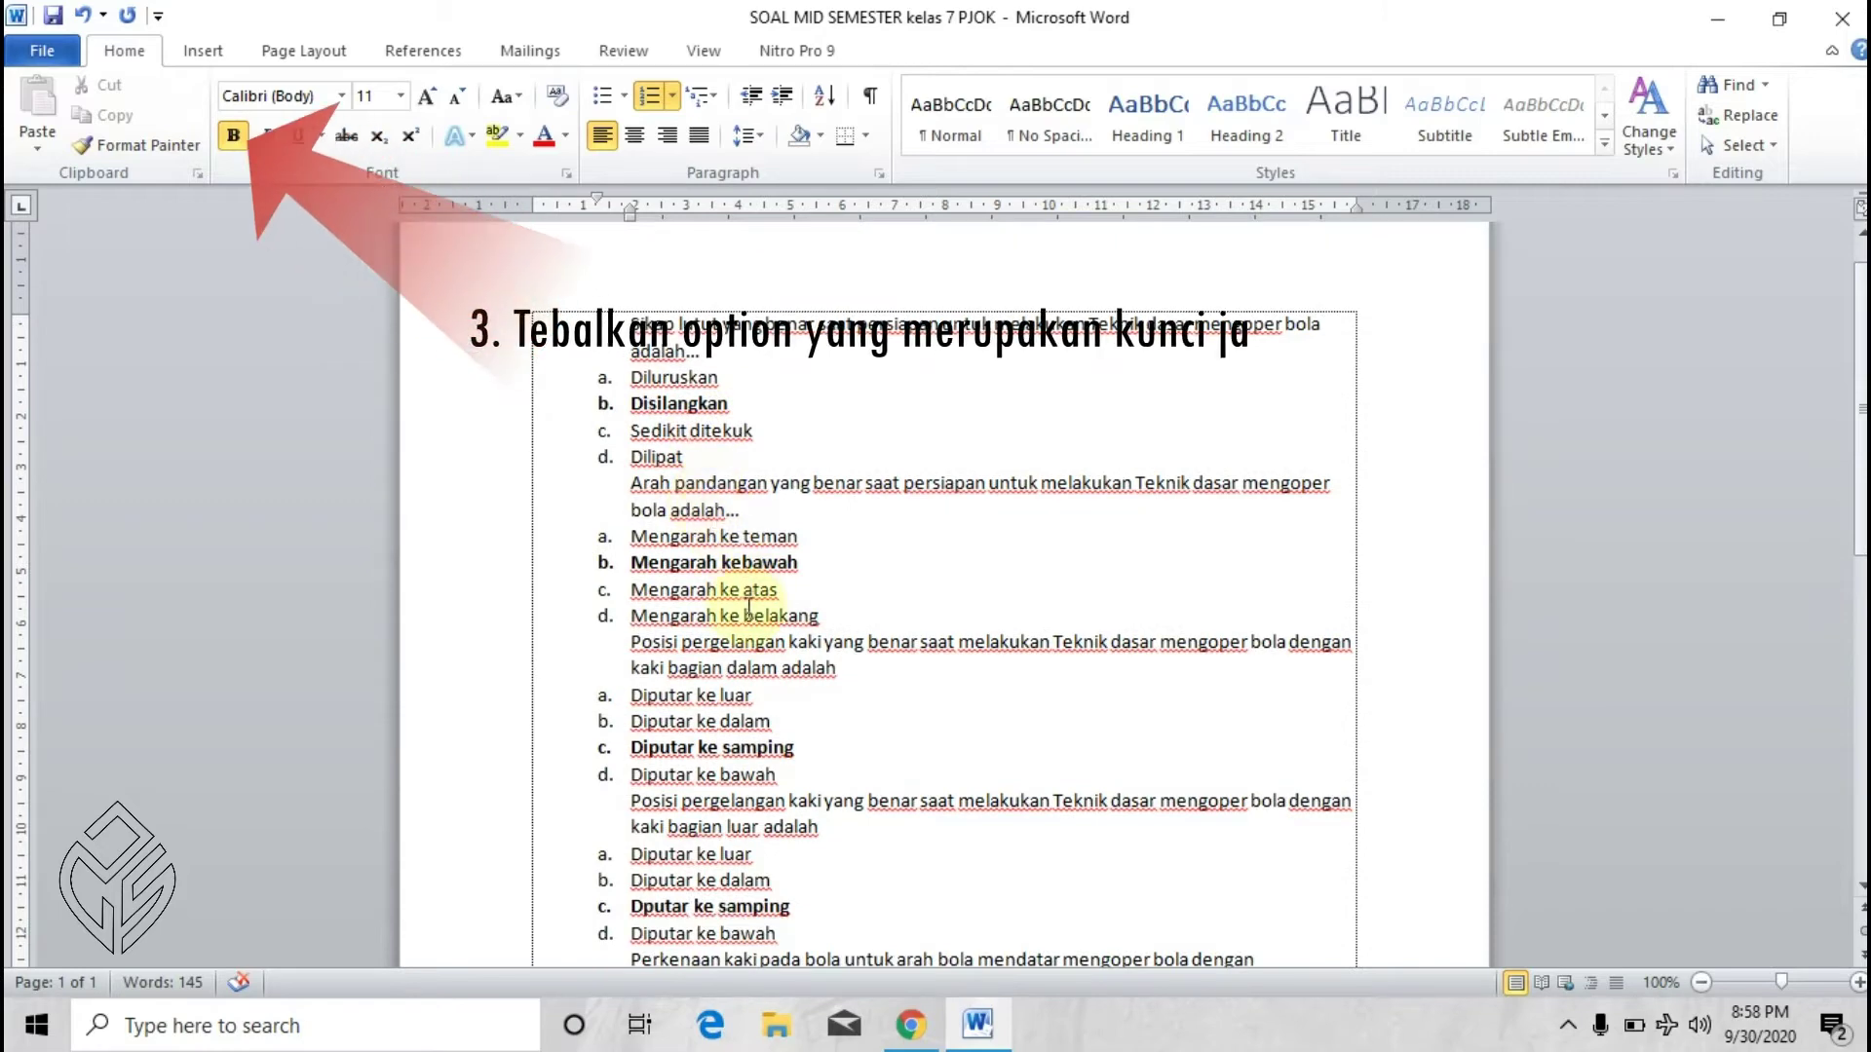
pyautogui.scroll(-12, 748, 608)
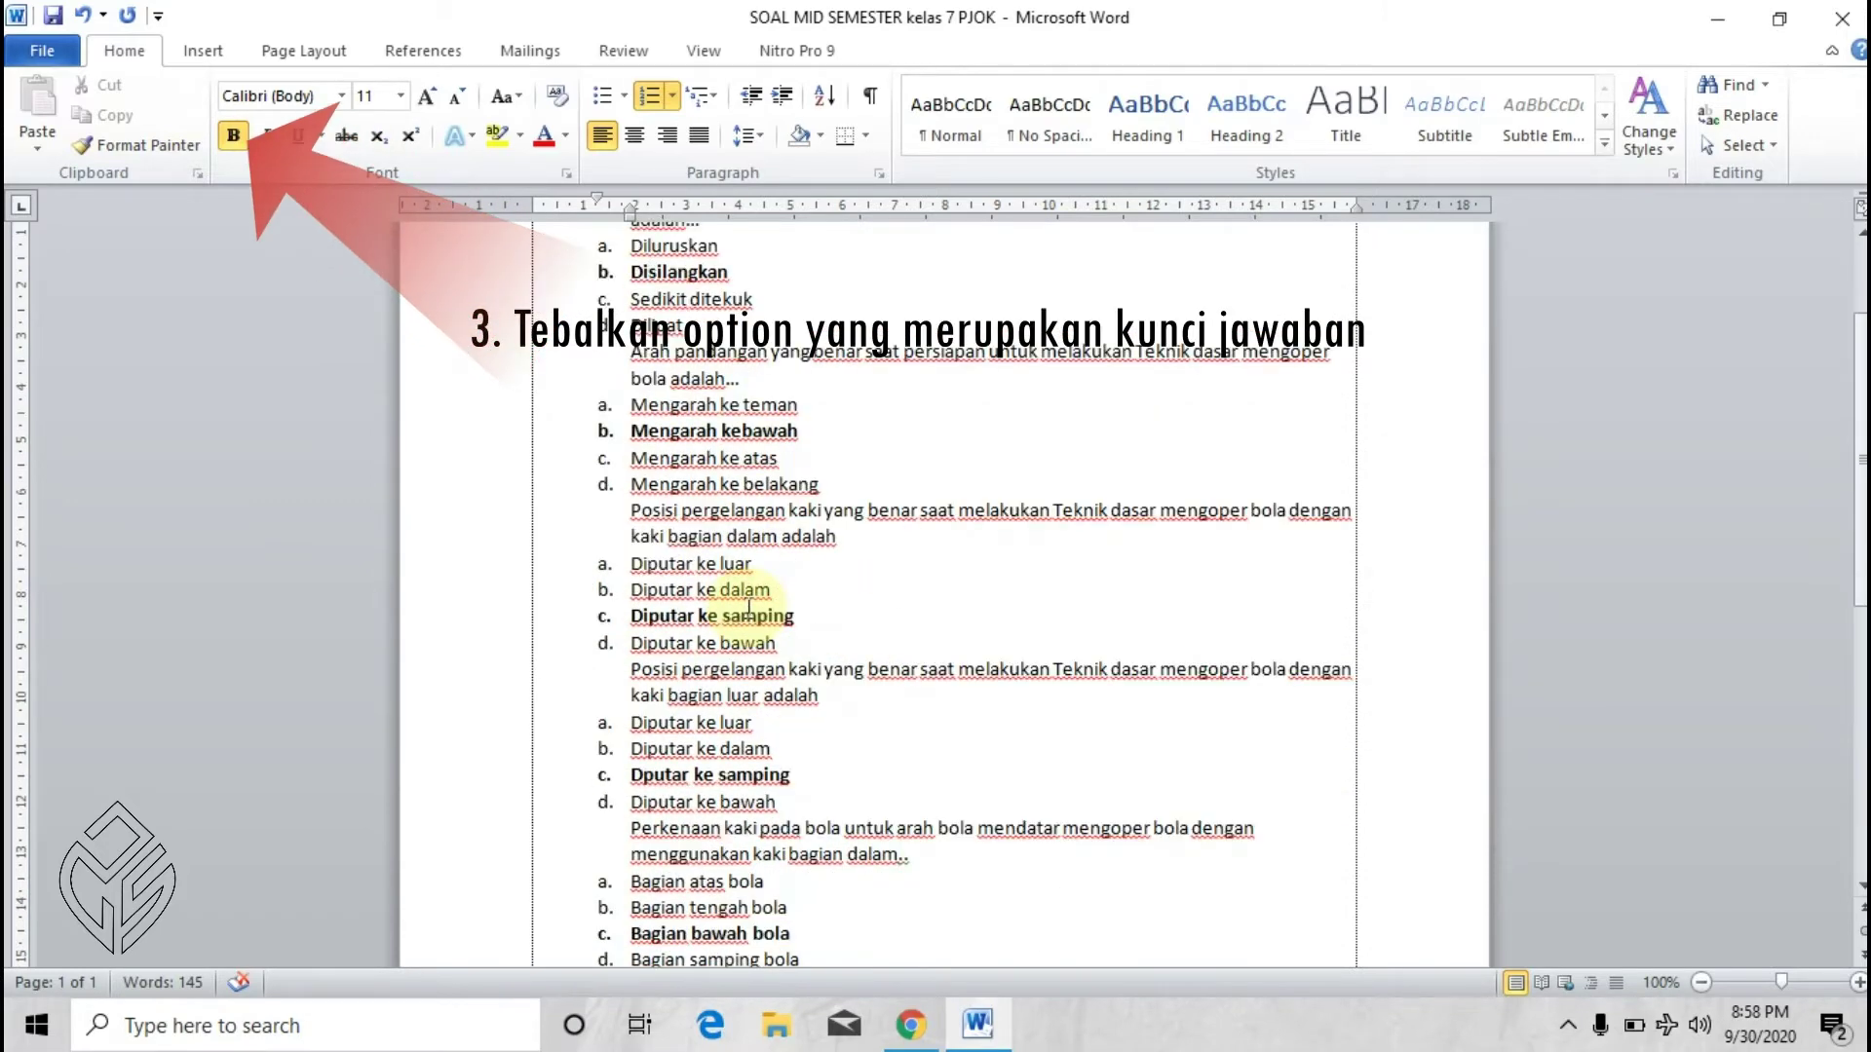
pyautogui.scroll(2, 750, 608)
pyautogui.scroll(12, 750, 608)
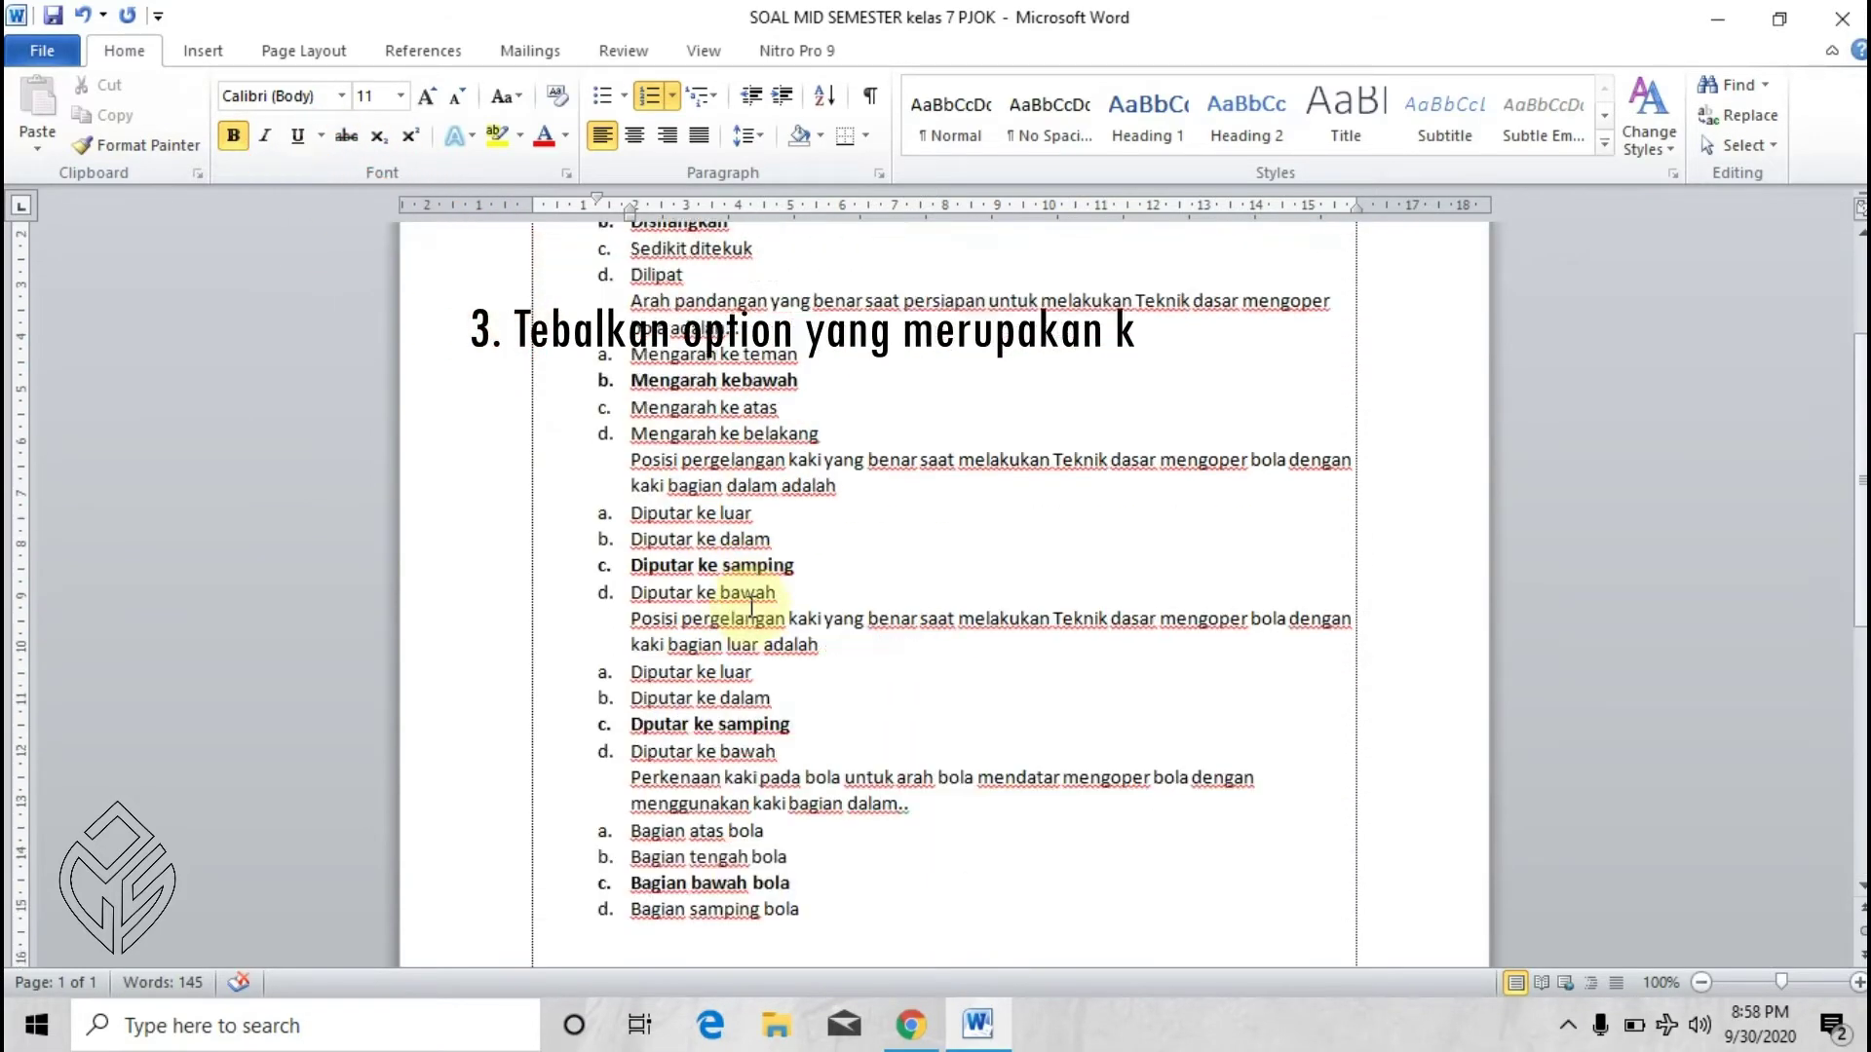
pyautogui.doubleClick(858, 466)
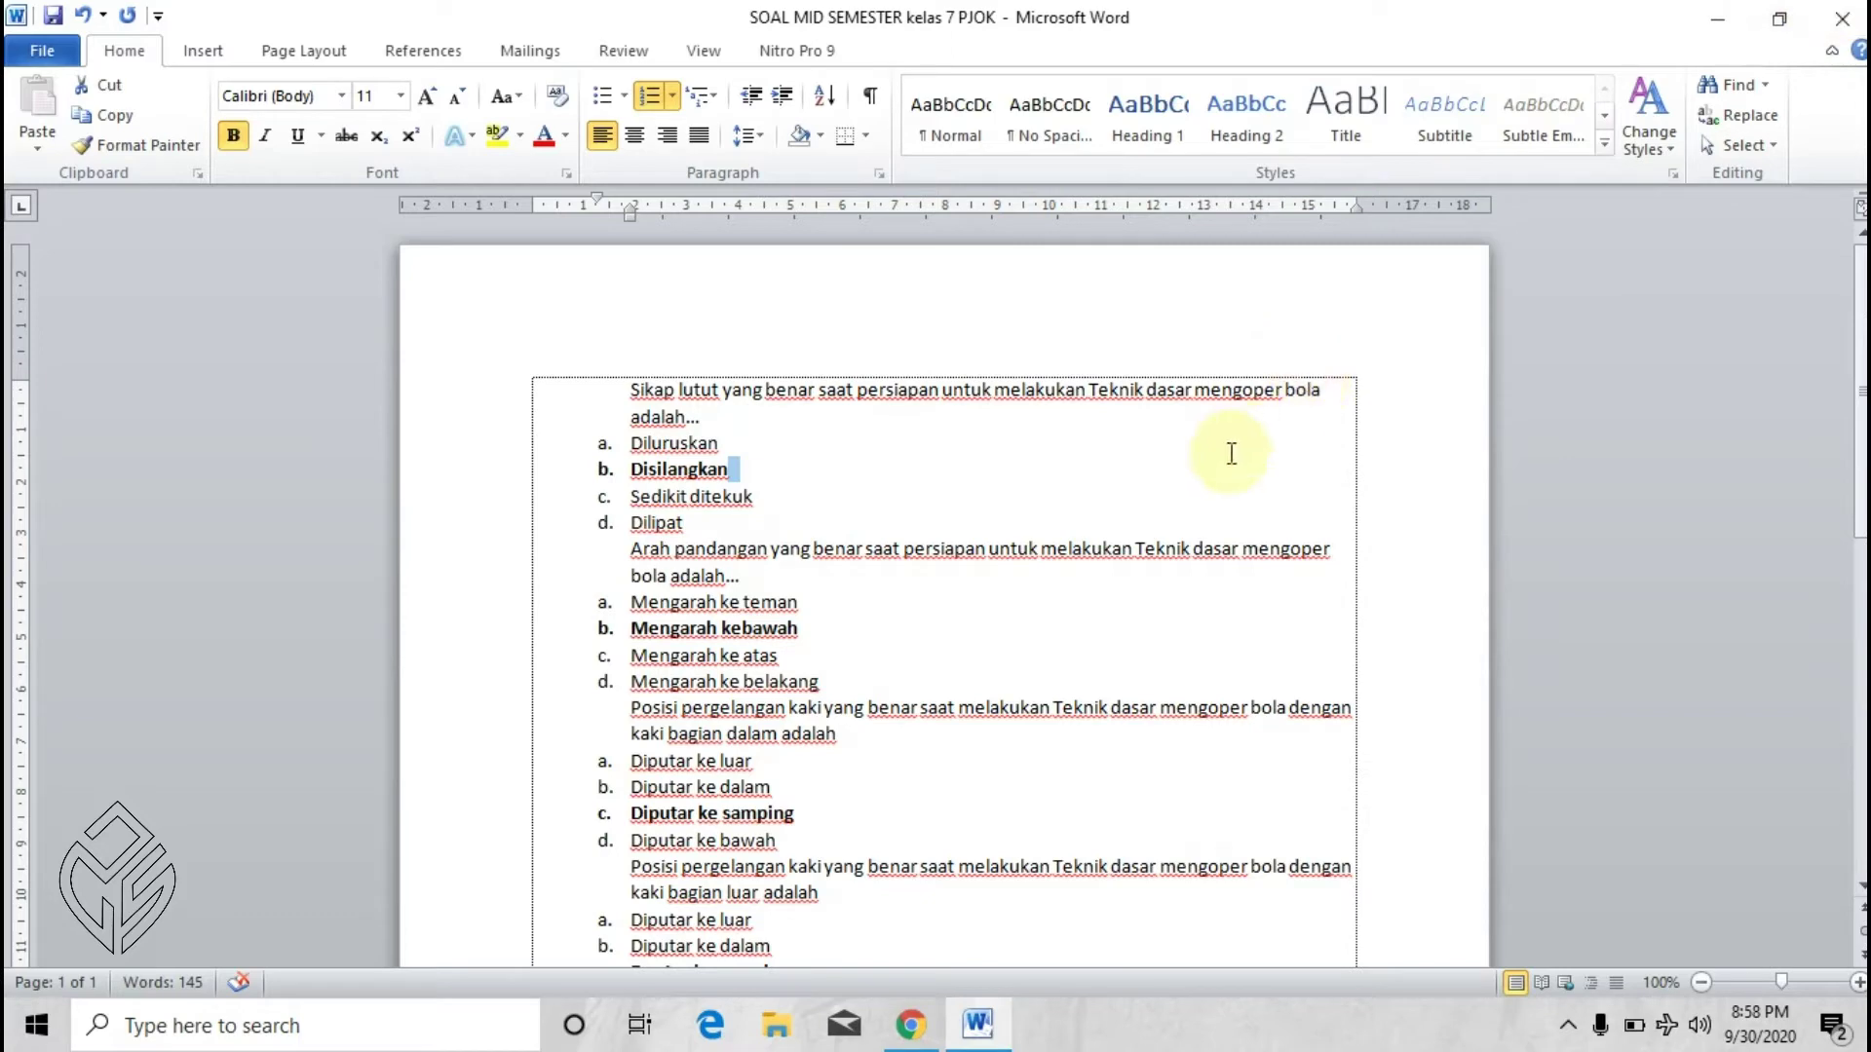
# Step: Close the edited Word document and check its file SOAL MID SEMESTER kelas 7 PJOK on the desktop
pyautogui.click(1847, 21)
pyautogui.click(823, 547)
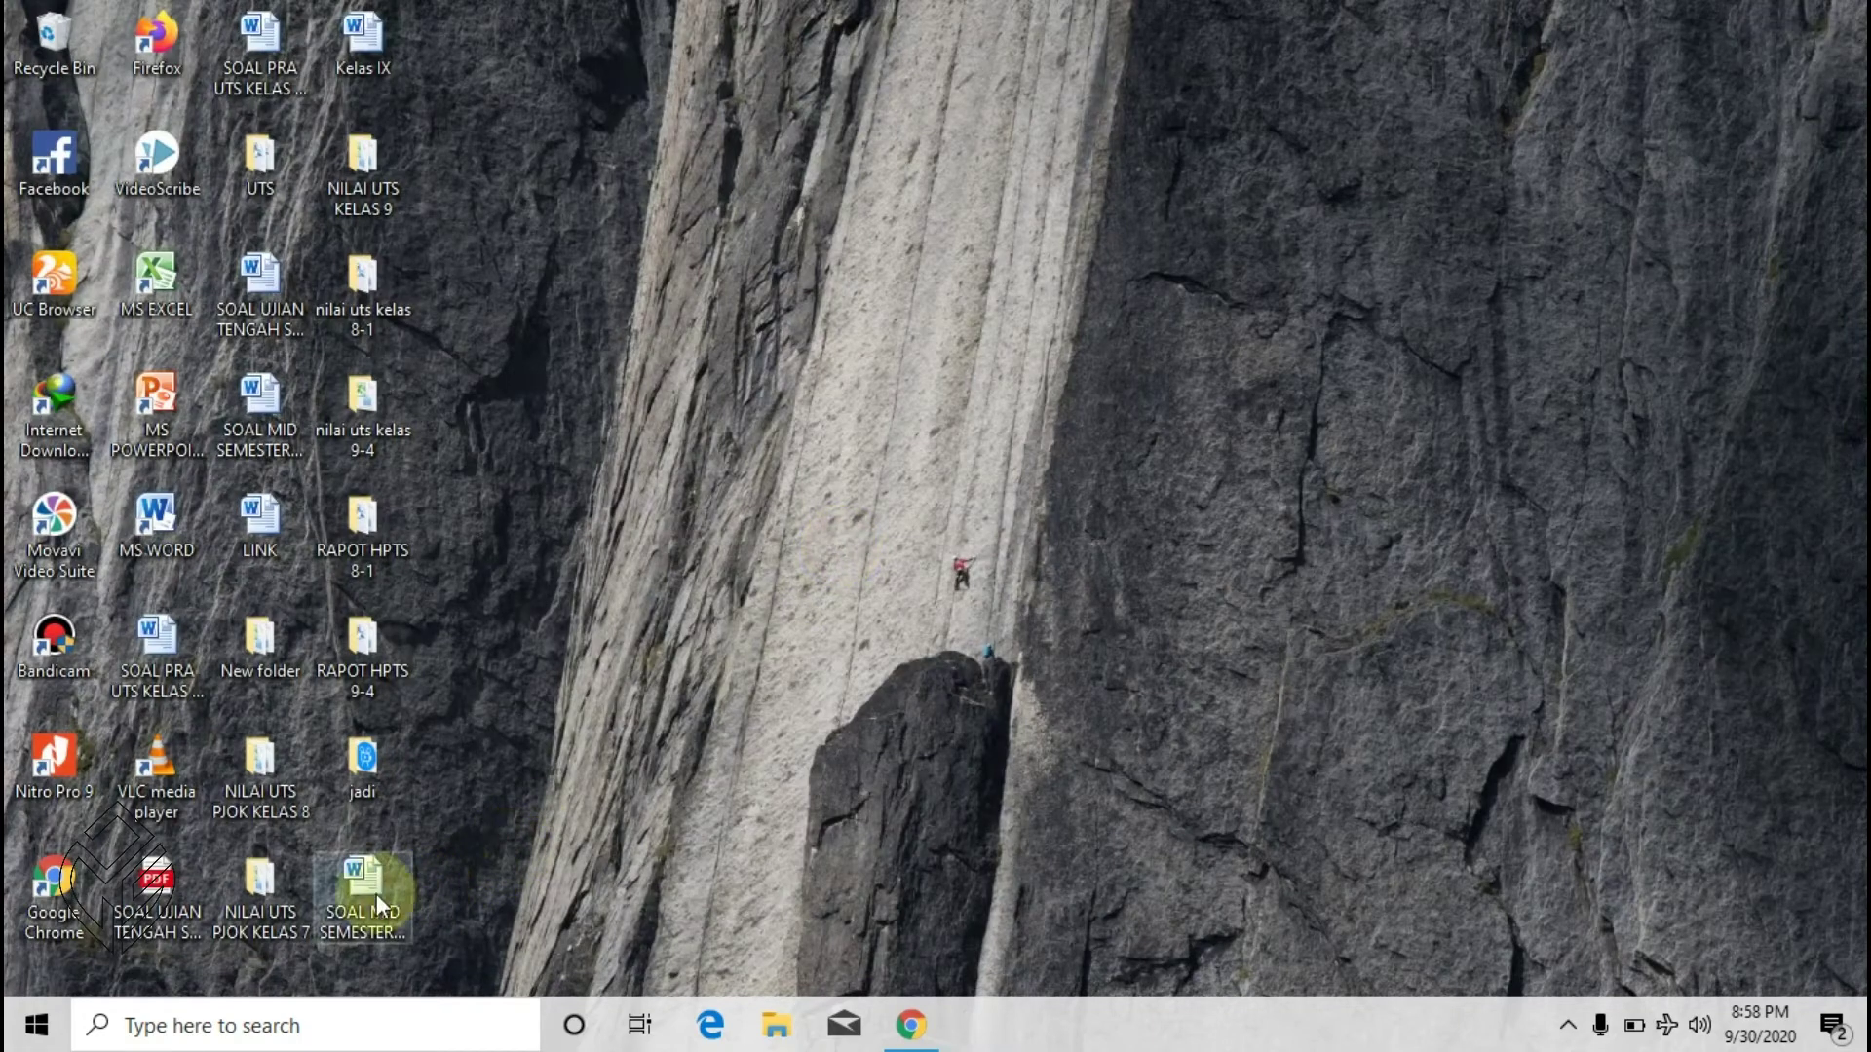
pyautogui.click(376, 893)
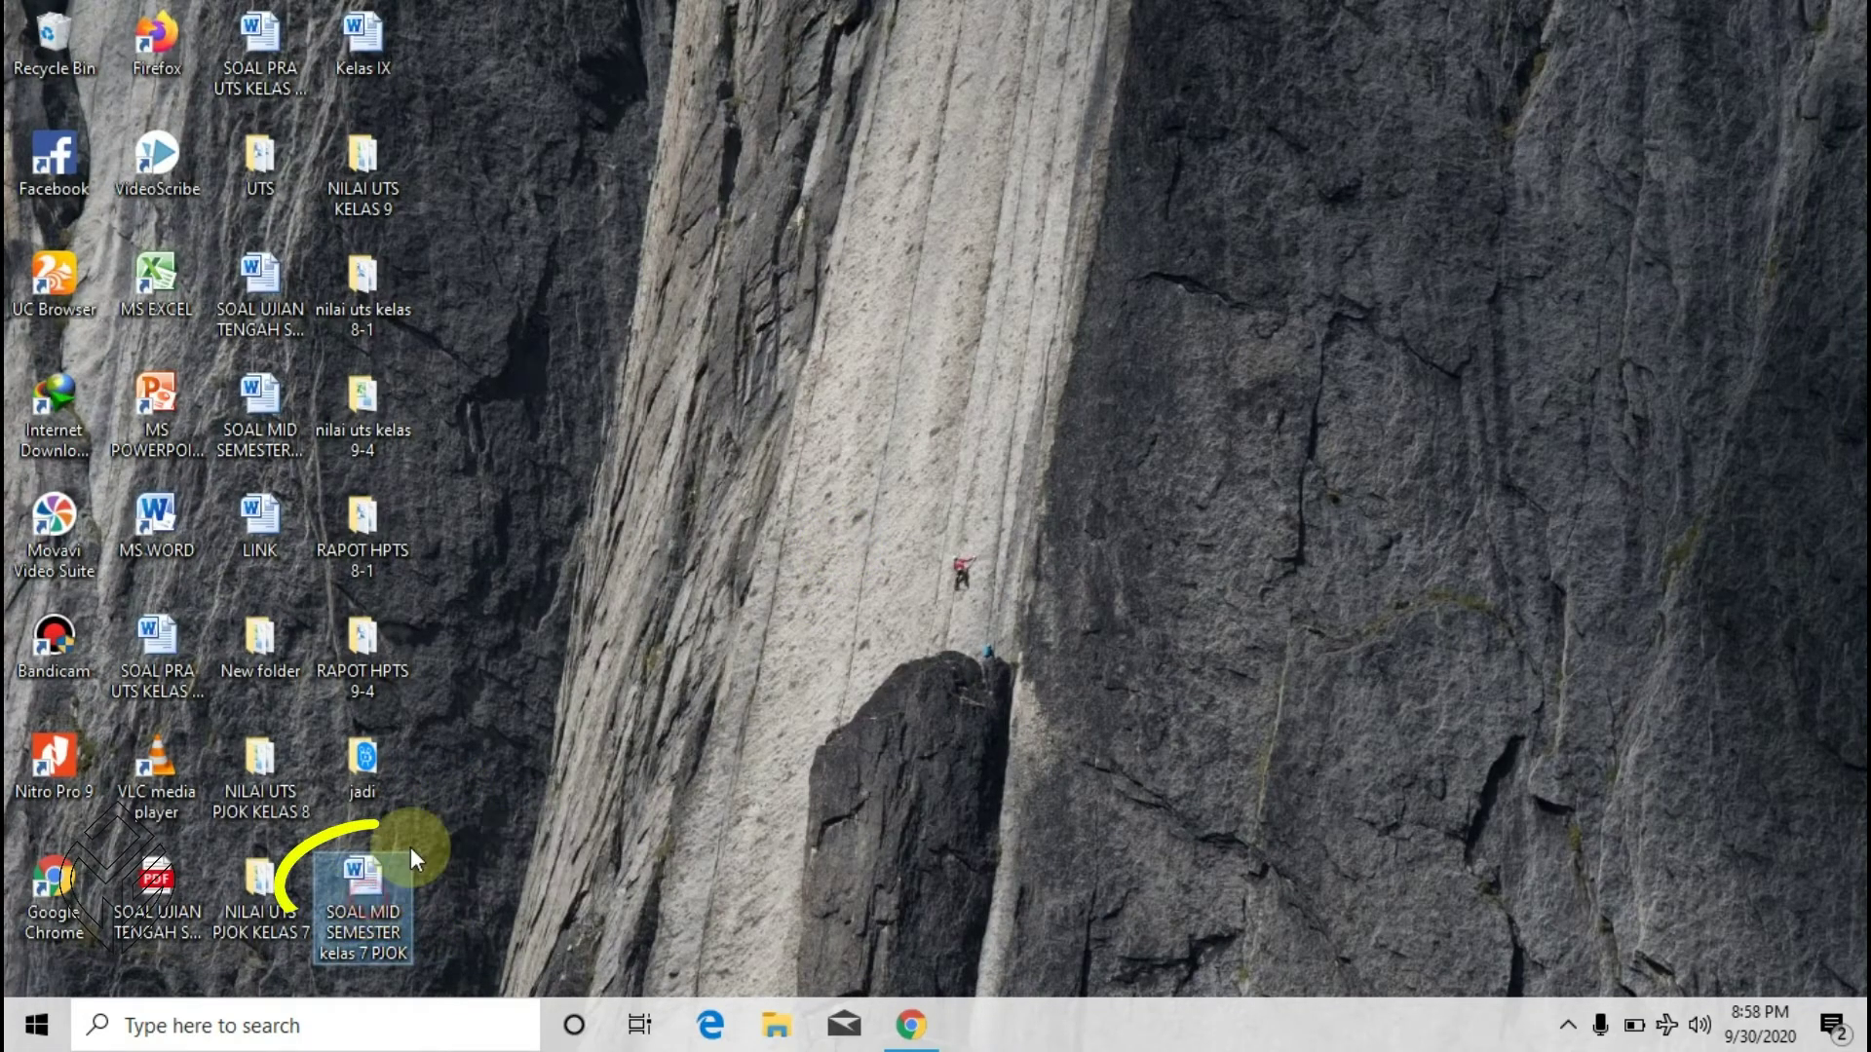
pyautogui.click(586, 703)
pyautogui.click(389, 925)
pyautogui.click(681, 660)
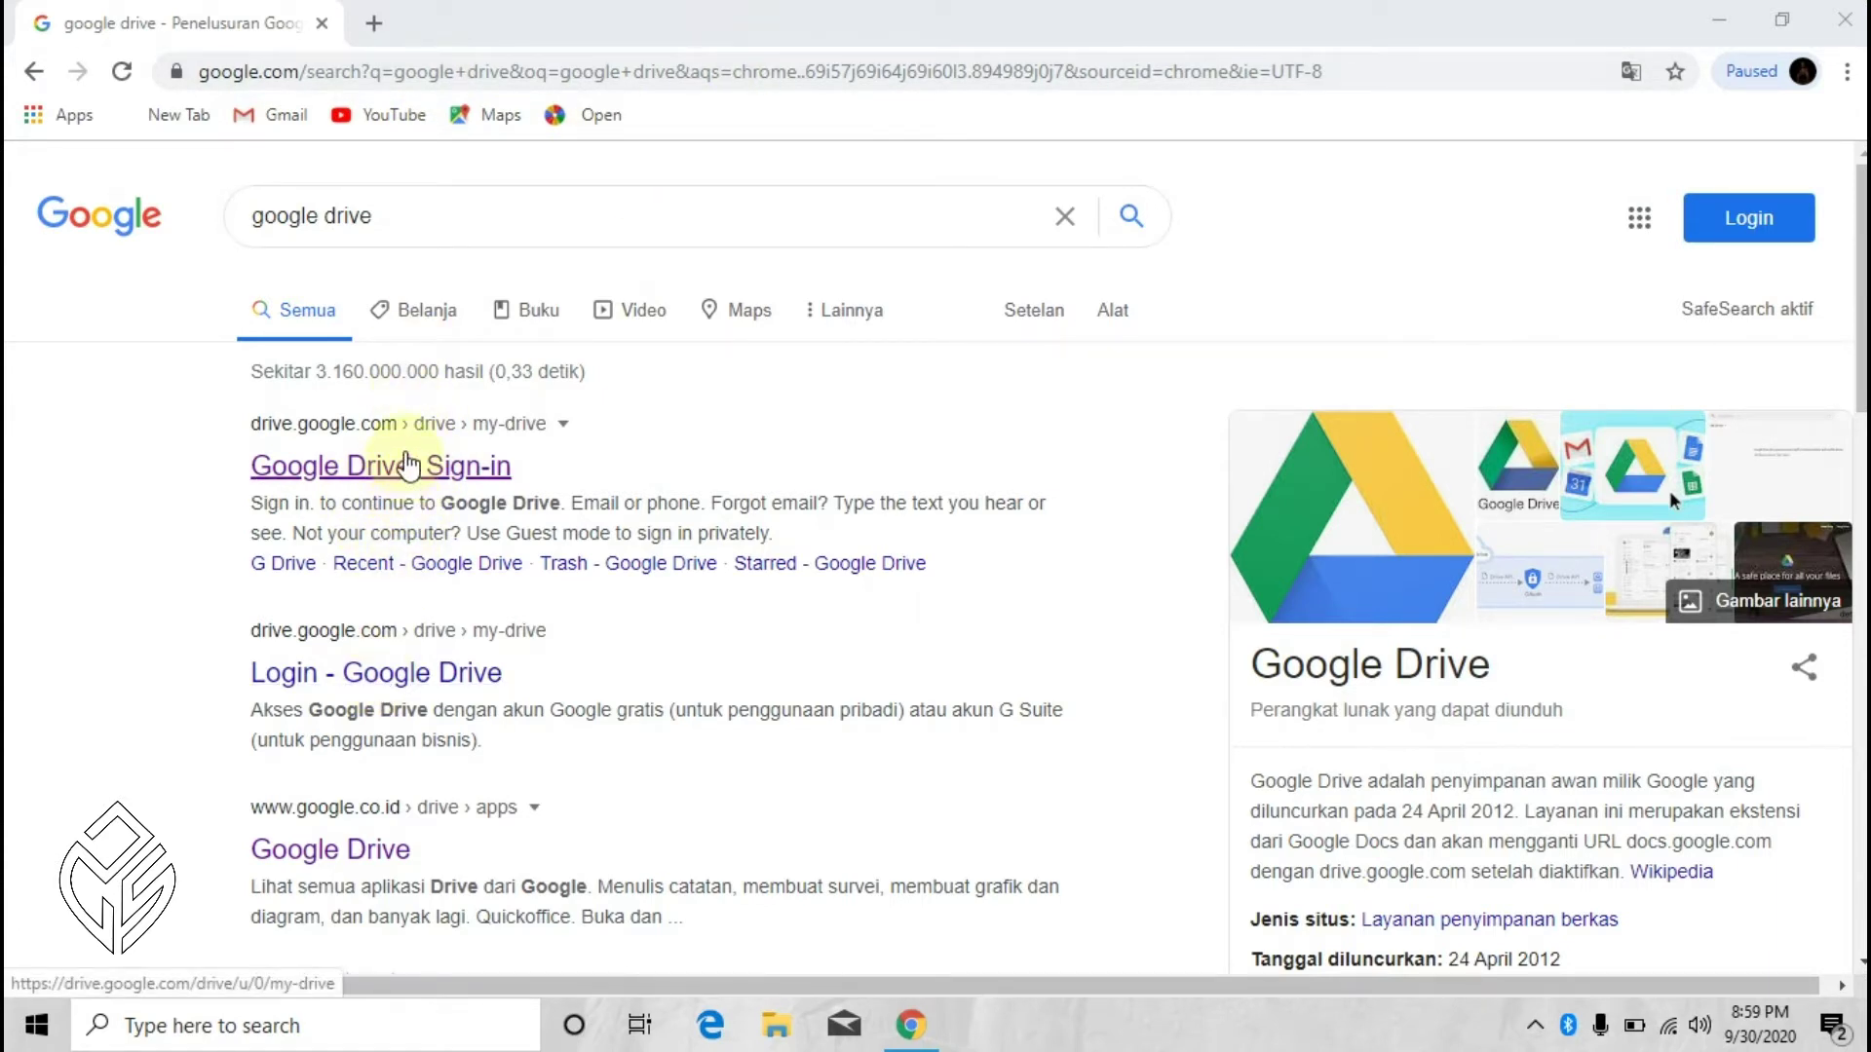
# Step: In Chrome, open the Google Drive site from the search results, go to Drive and choose the account for signing in
pyautogui.click(398, 845)
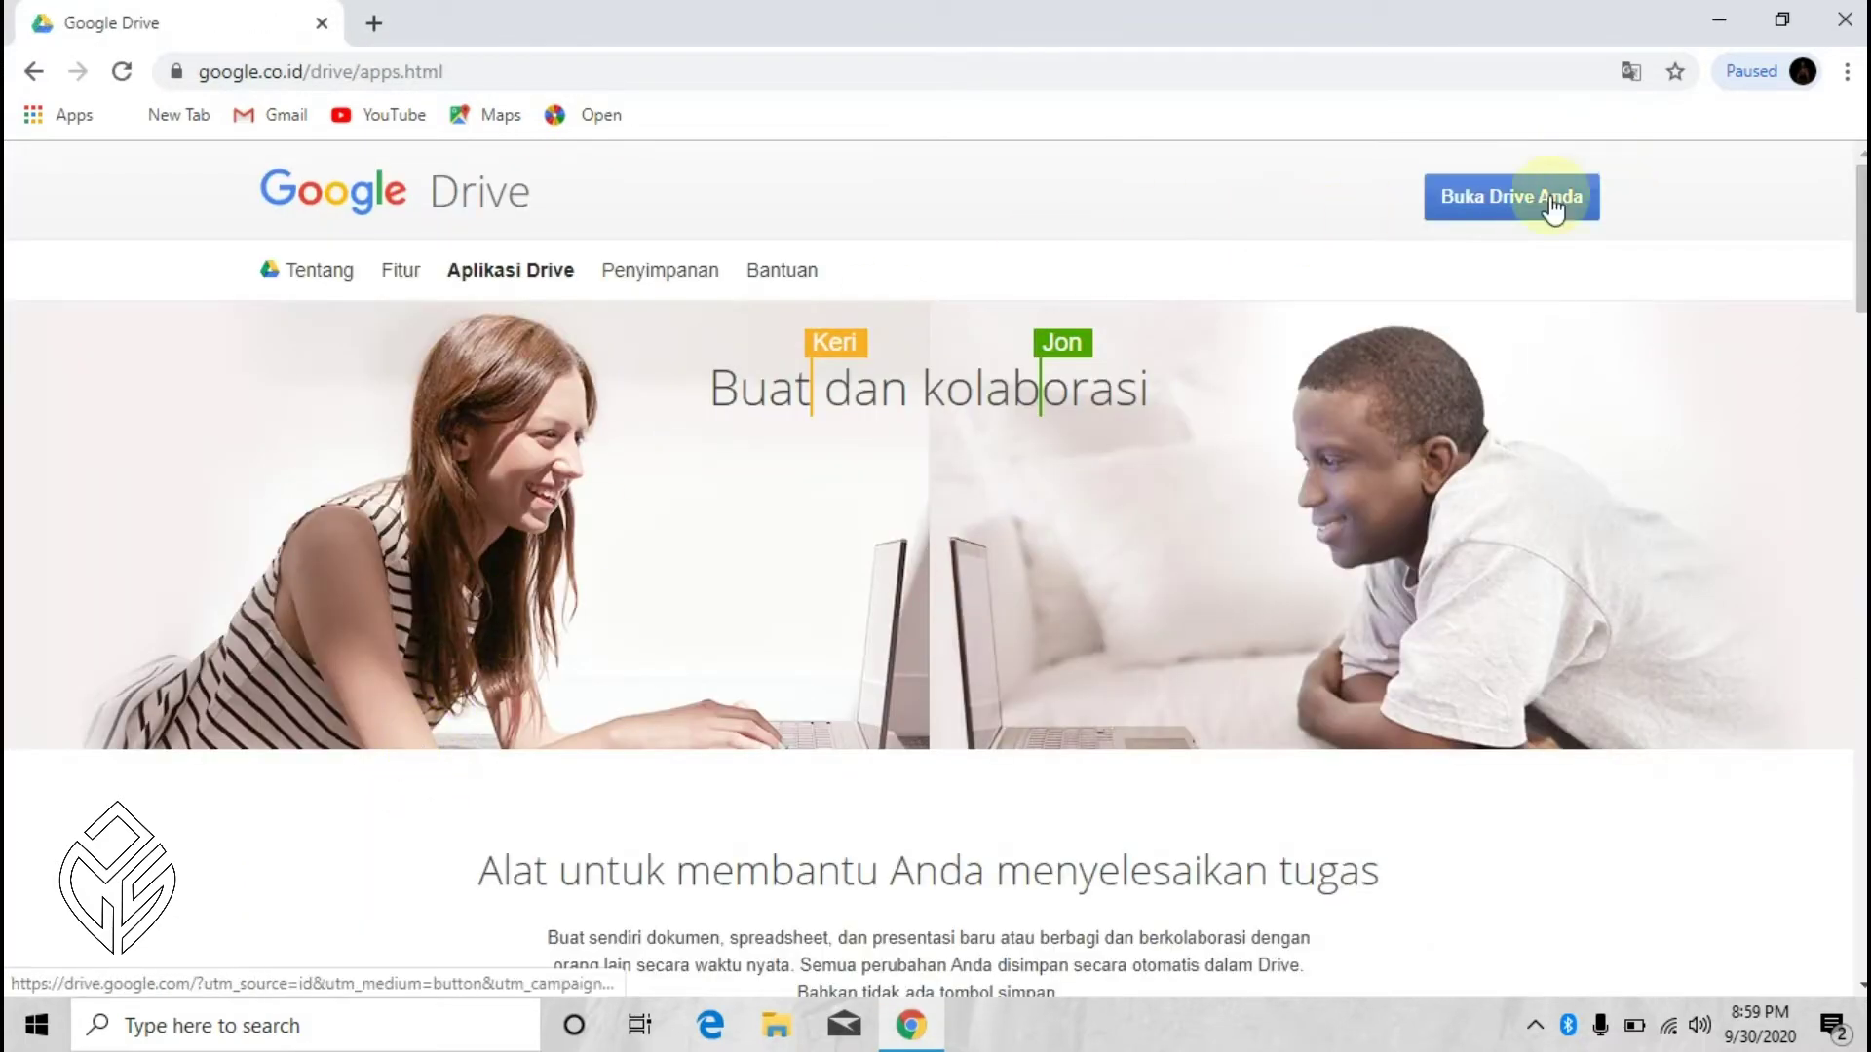
pyautogui.click(1534, 205)
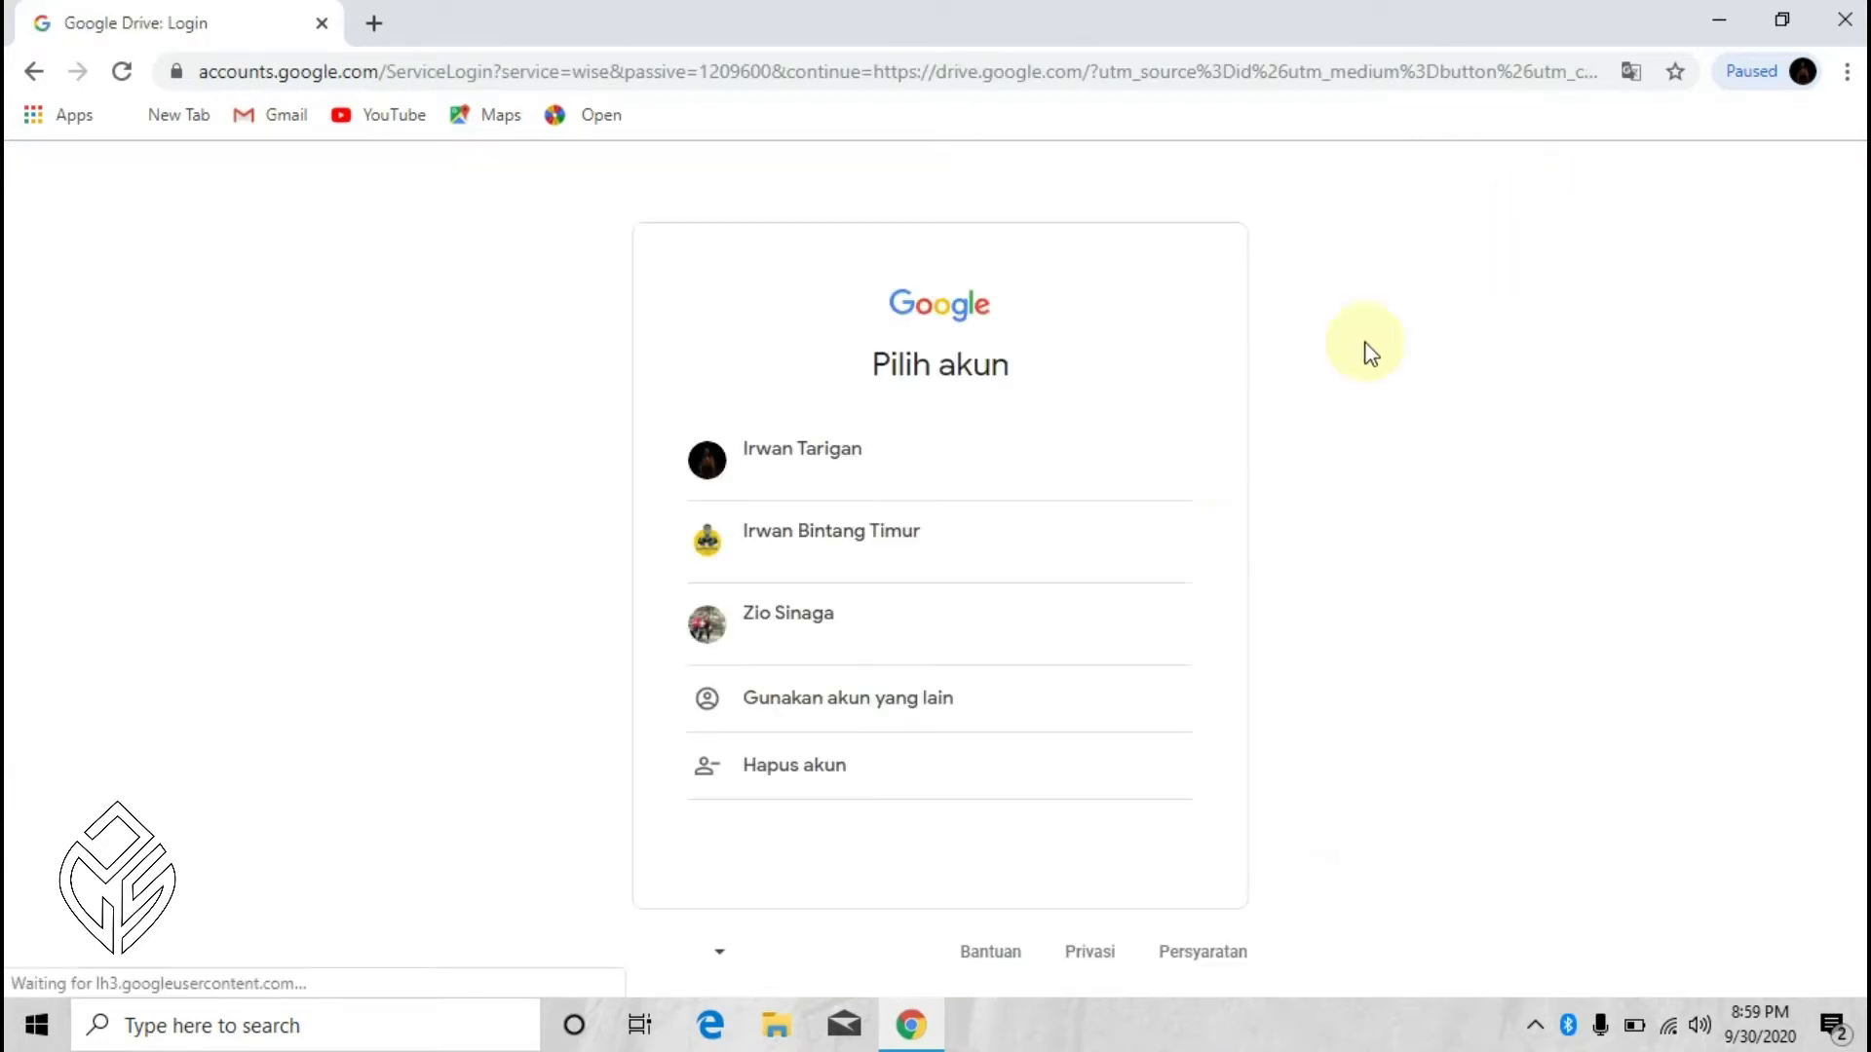
pyautogui.click(763, 628)
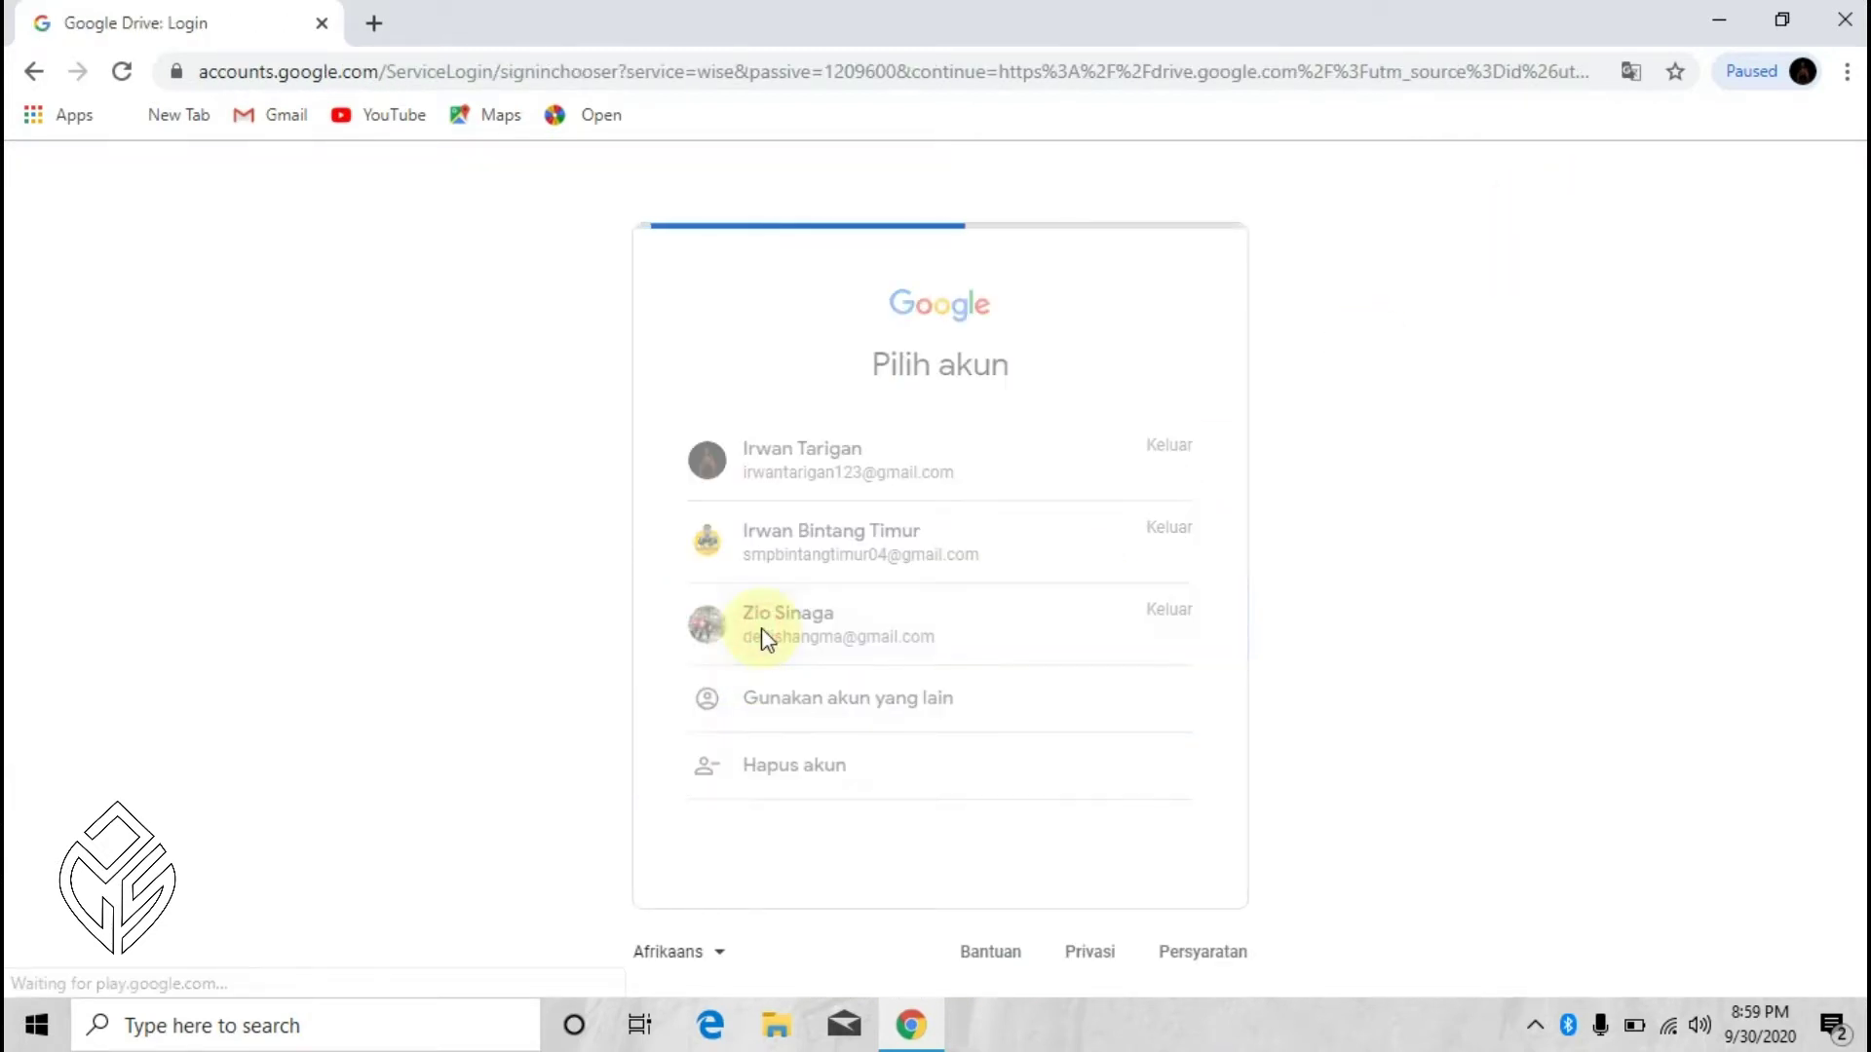
# Step: Enter the account password and sign in to Google Drive
pyautogui.click(823, 546)
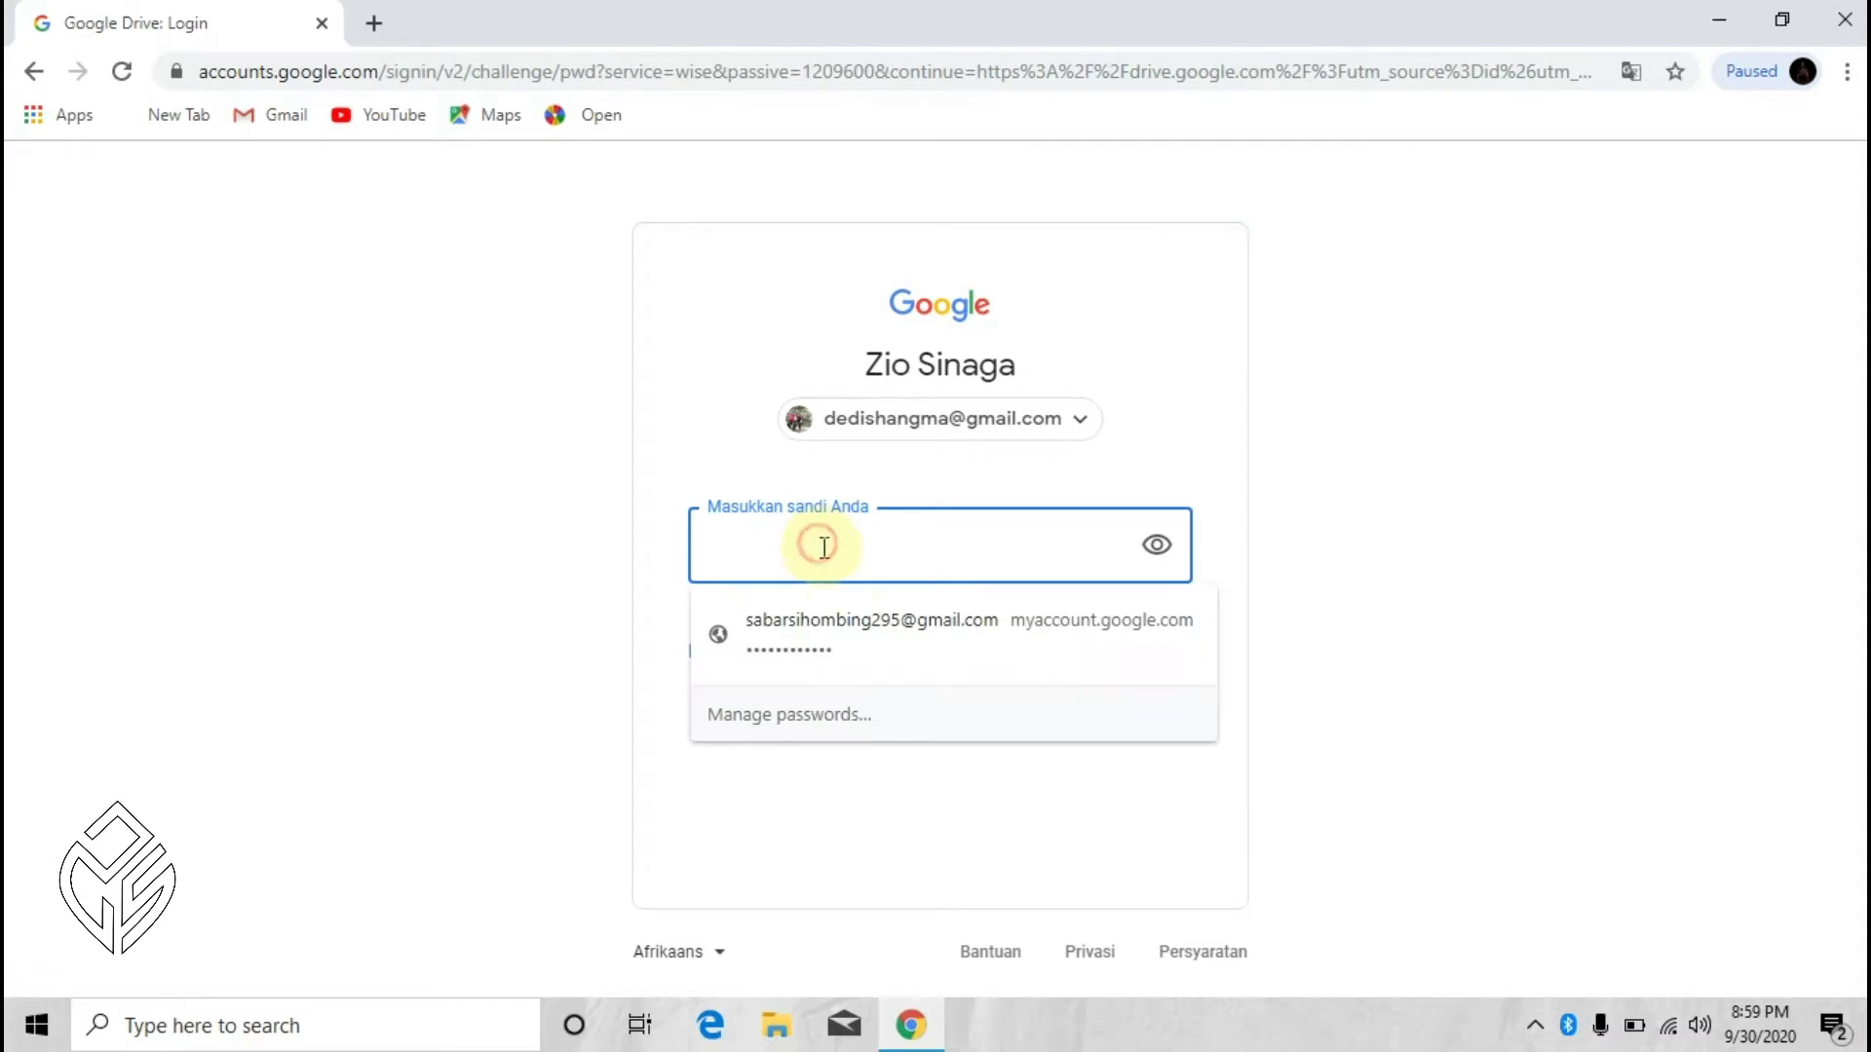
pyautogui.write('••')
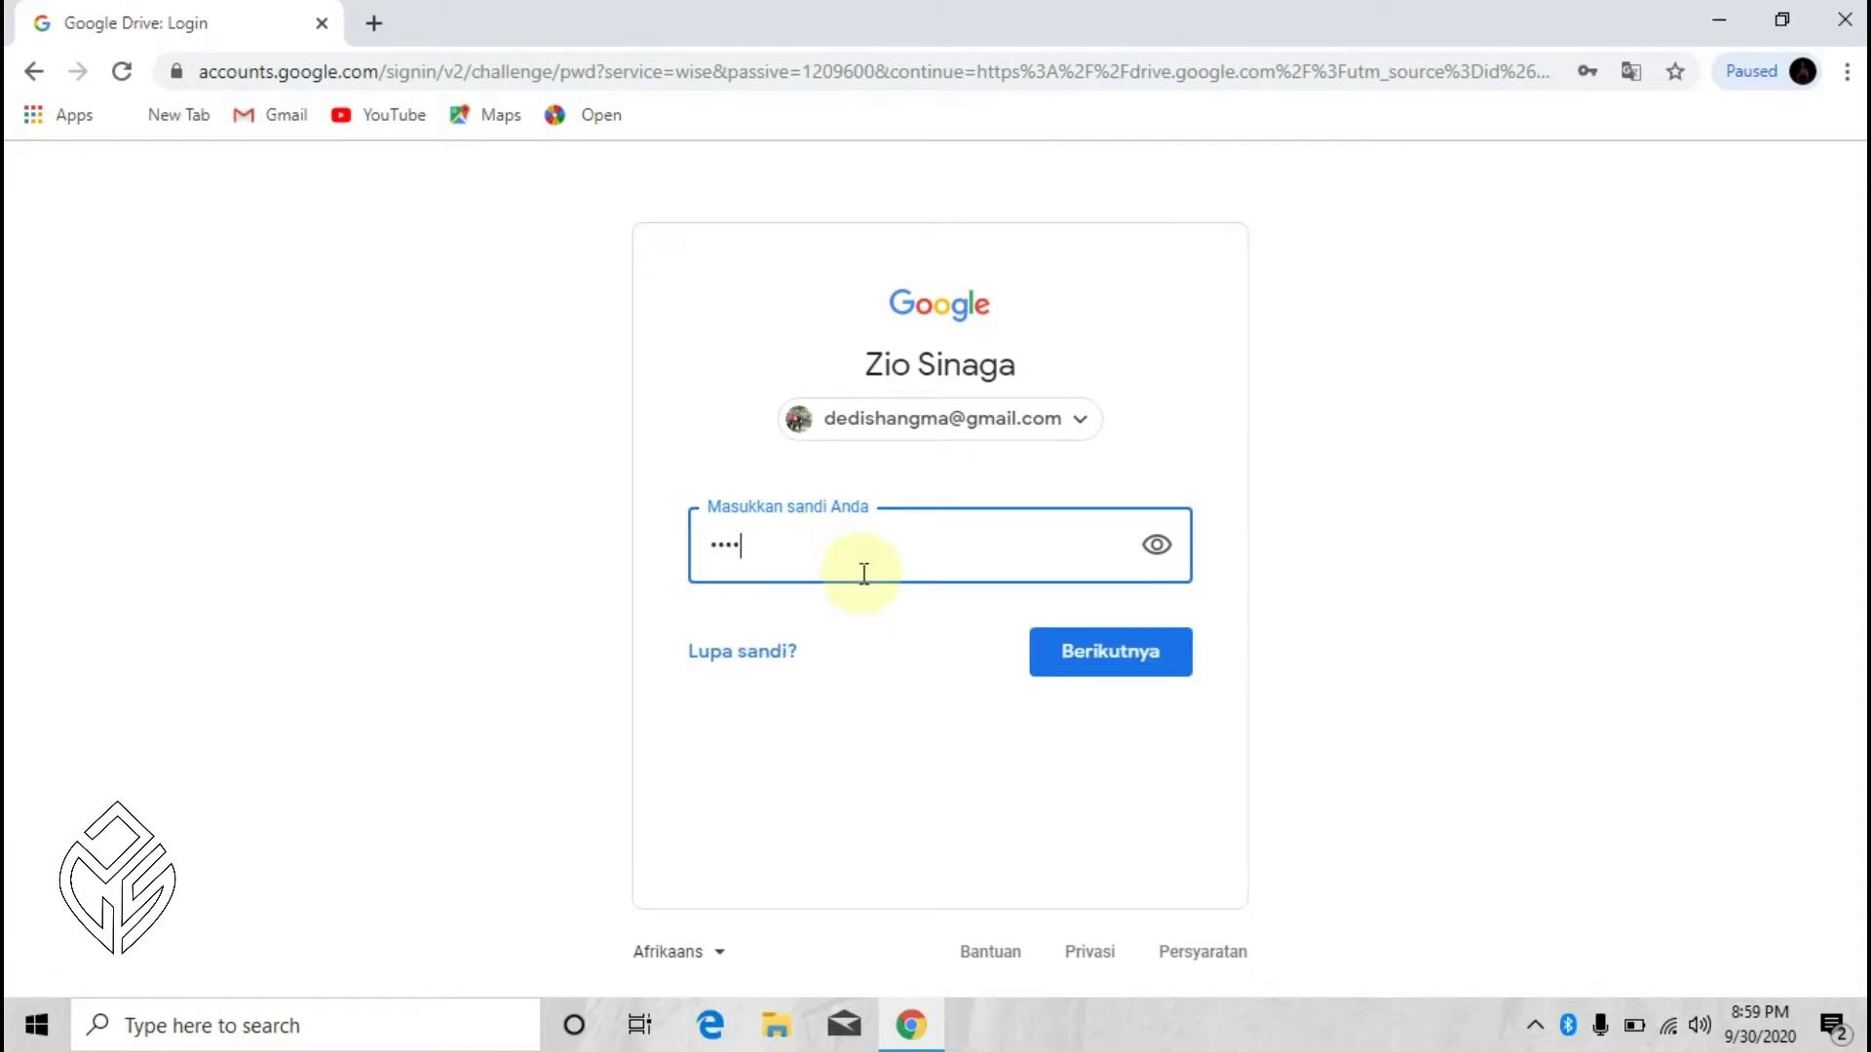
pyautogui.press('BackSpace')
pyautogui.press('BackSpace')
pyautogui.write('••')
pyautogui.click(1152, 653)
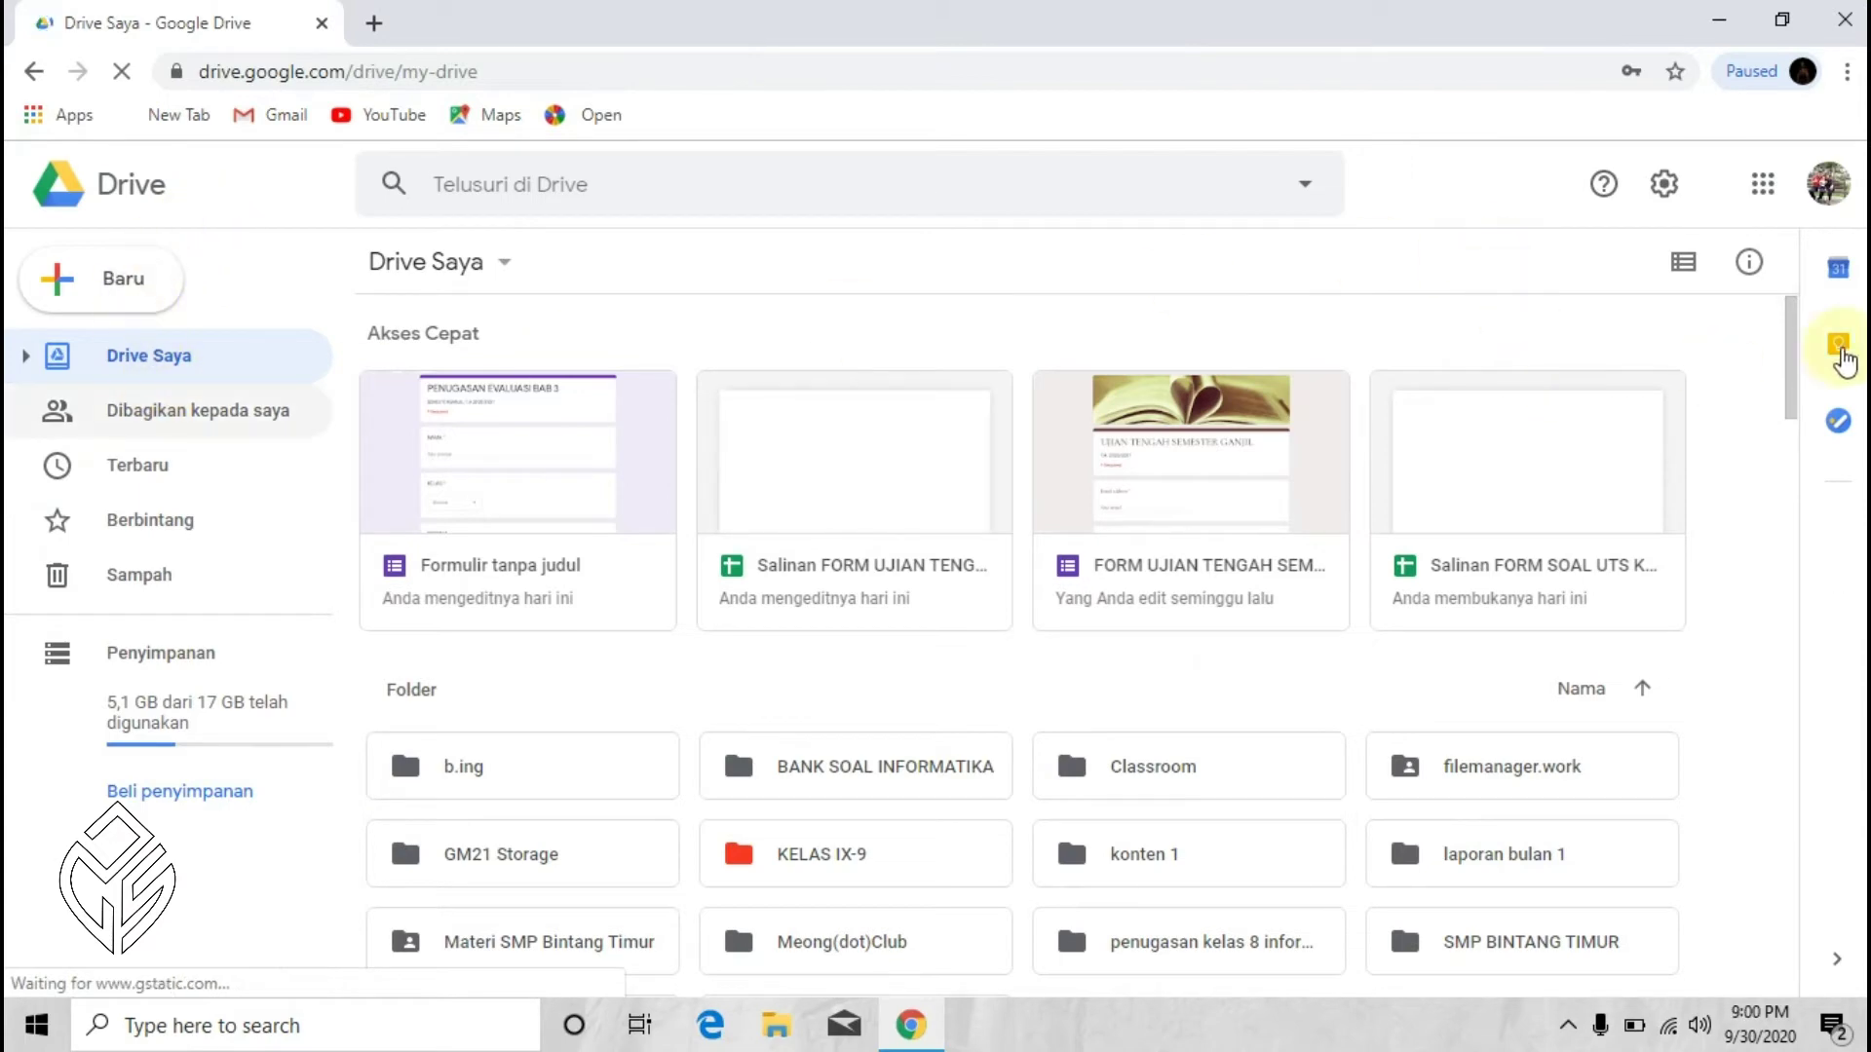
# Step: Create a new folder named SOAL UJIAN in My Drive and open it
pyautogui.moveTo(1793, 363)
pyautogui.mouseDown()
pyautogui.moveTo(1801, 465)
pyautogui.moveTo(1787, 349)
pyautogui.mouseUp()
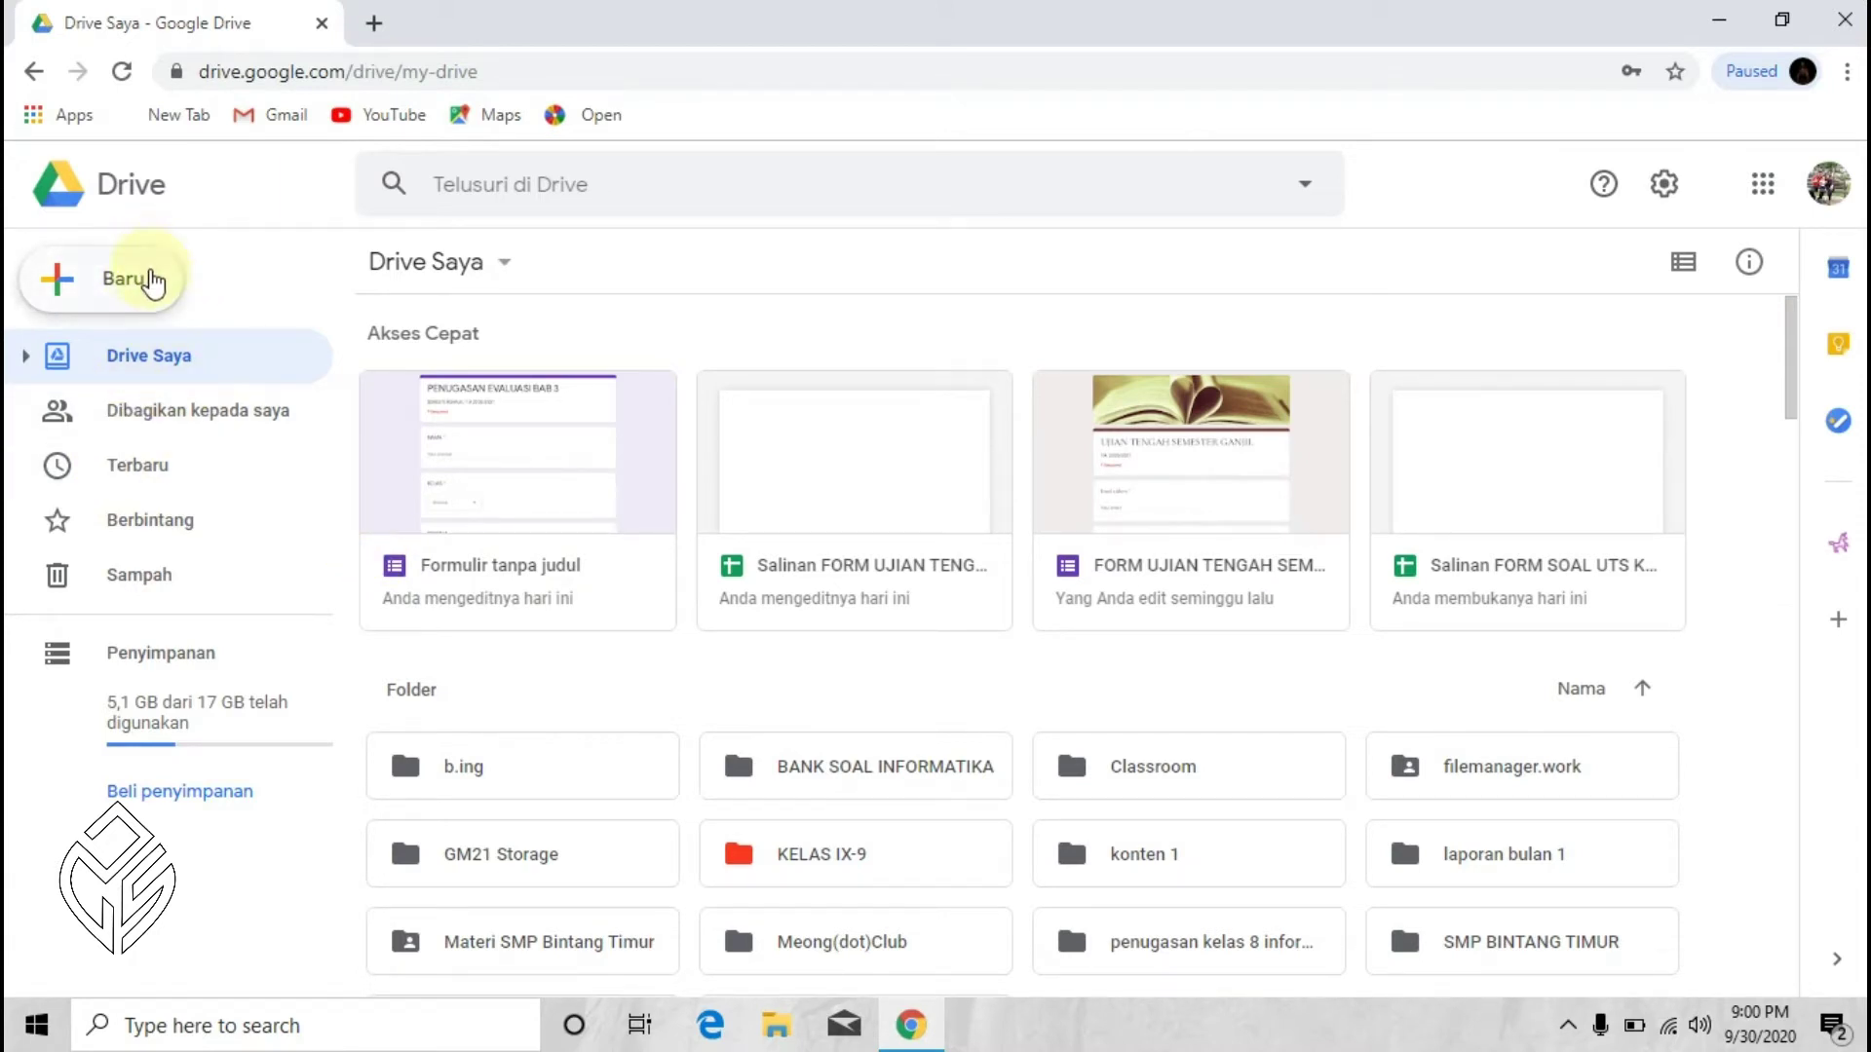
pyautogui.click(149, 280)
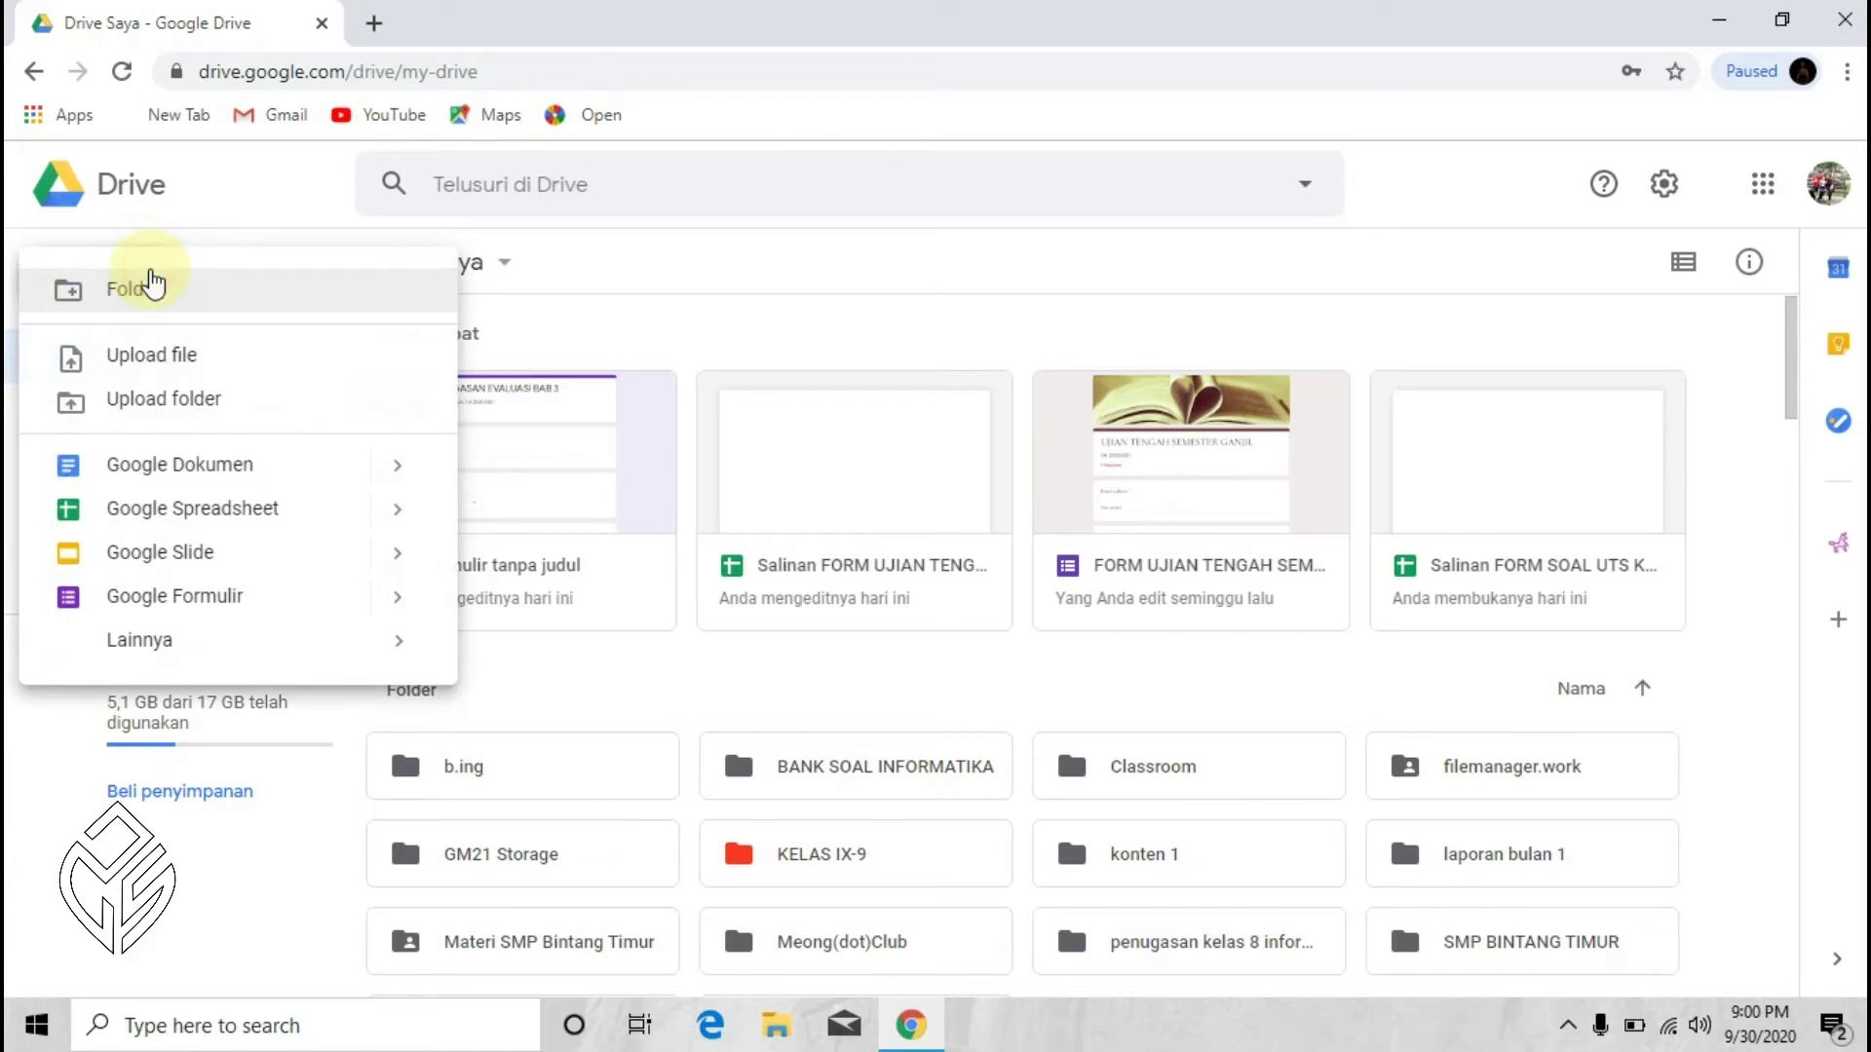
pyautogui.press('Escape')
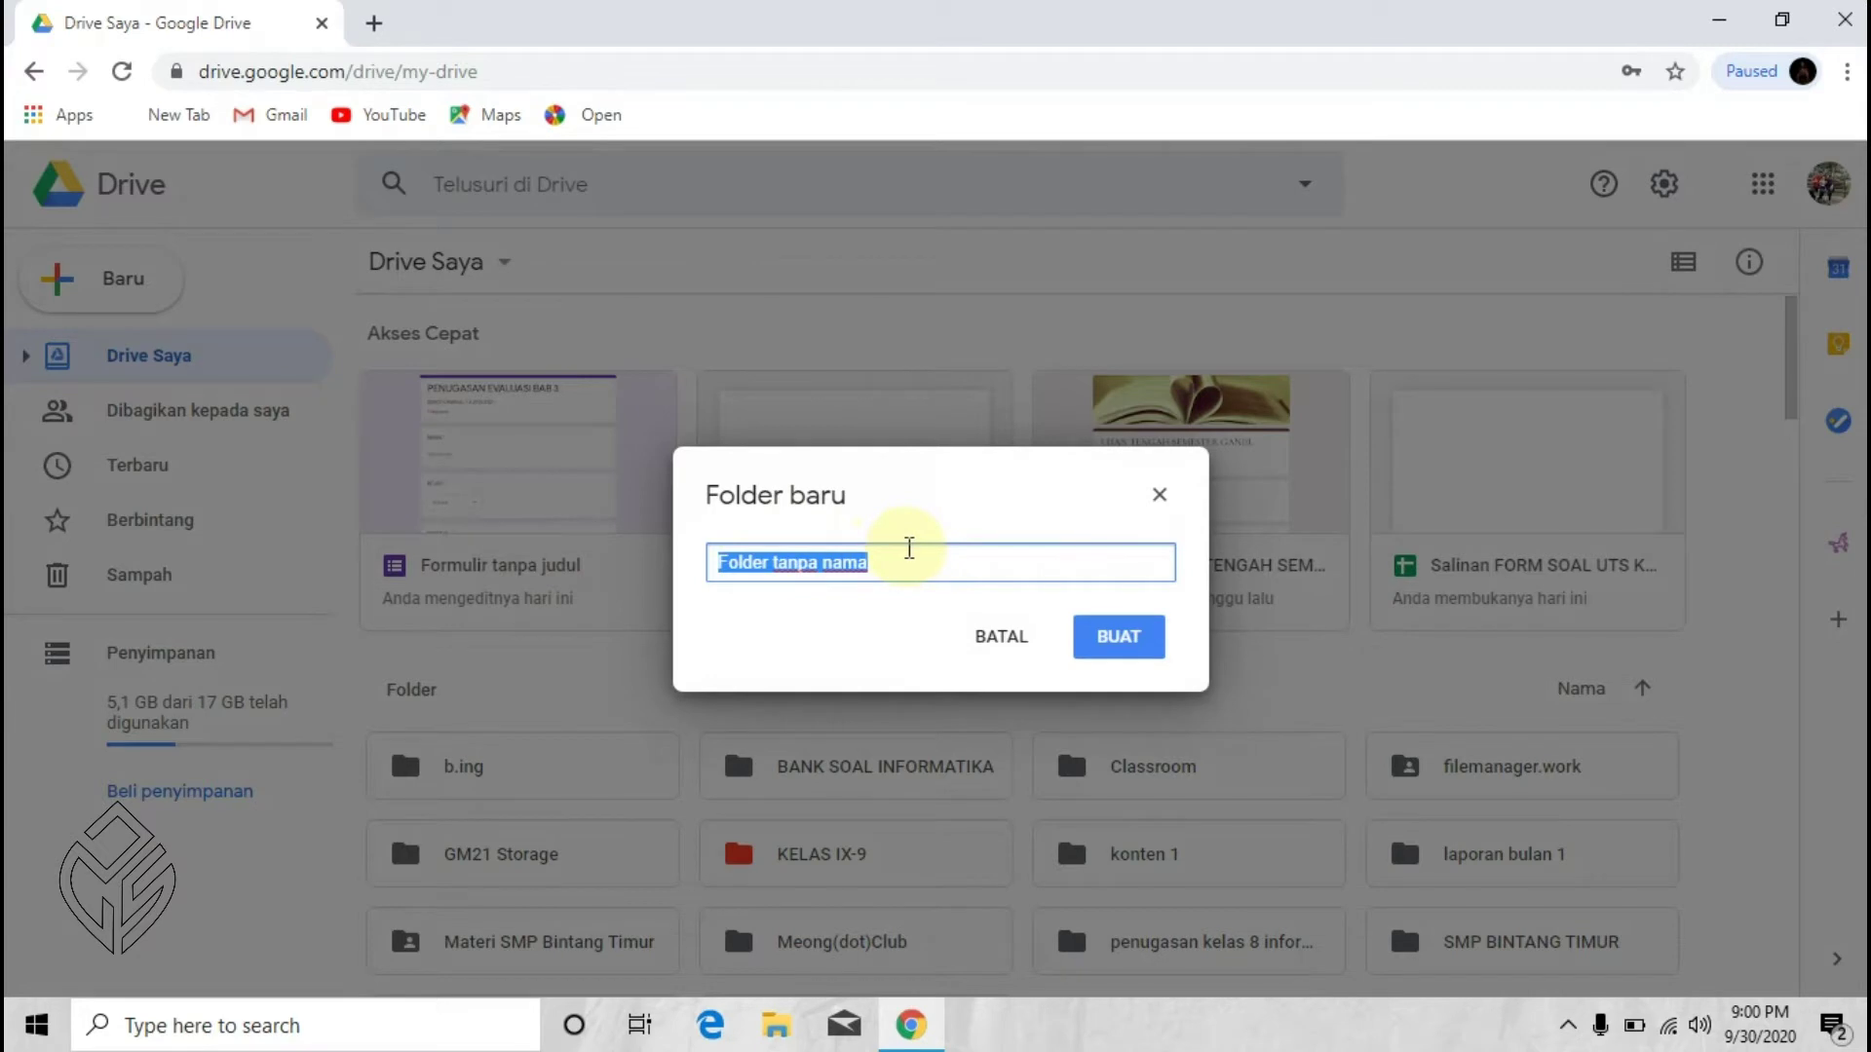
pyautogui.write('s')
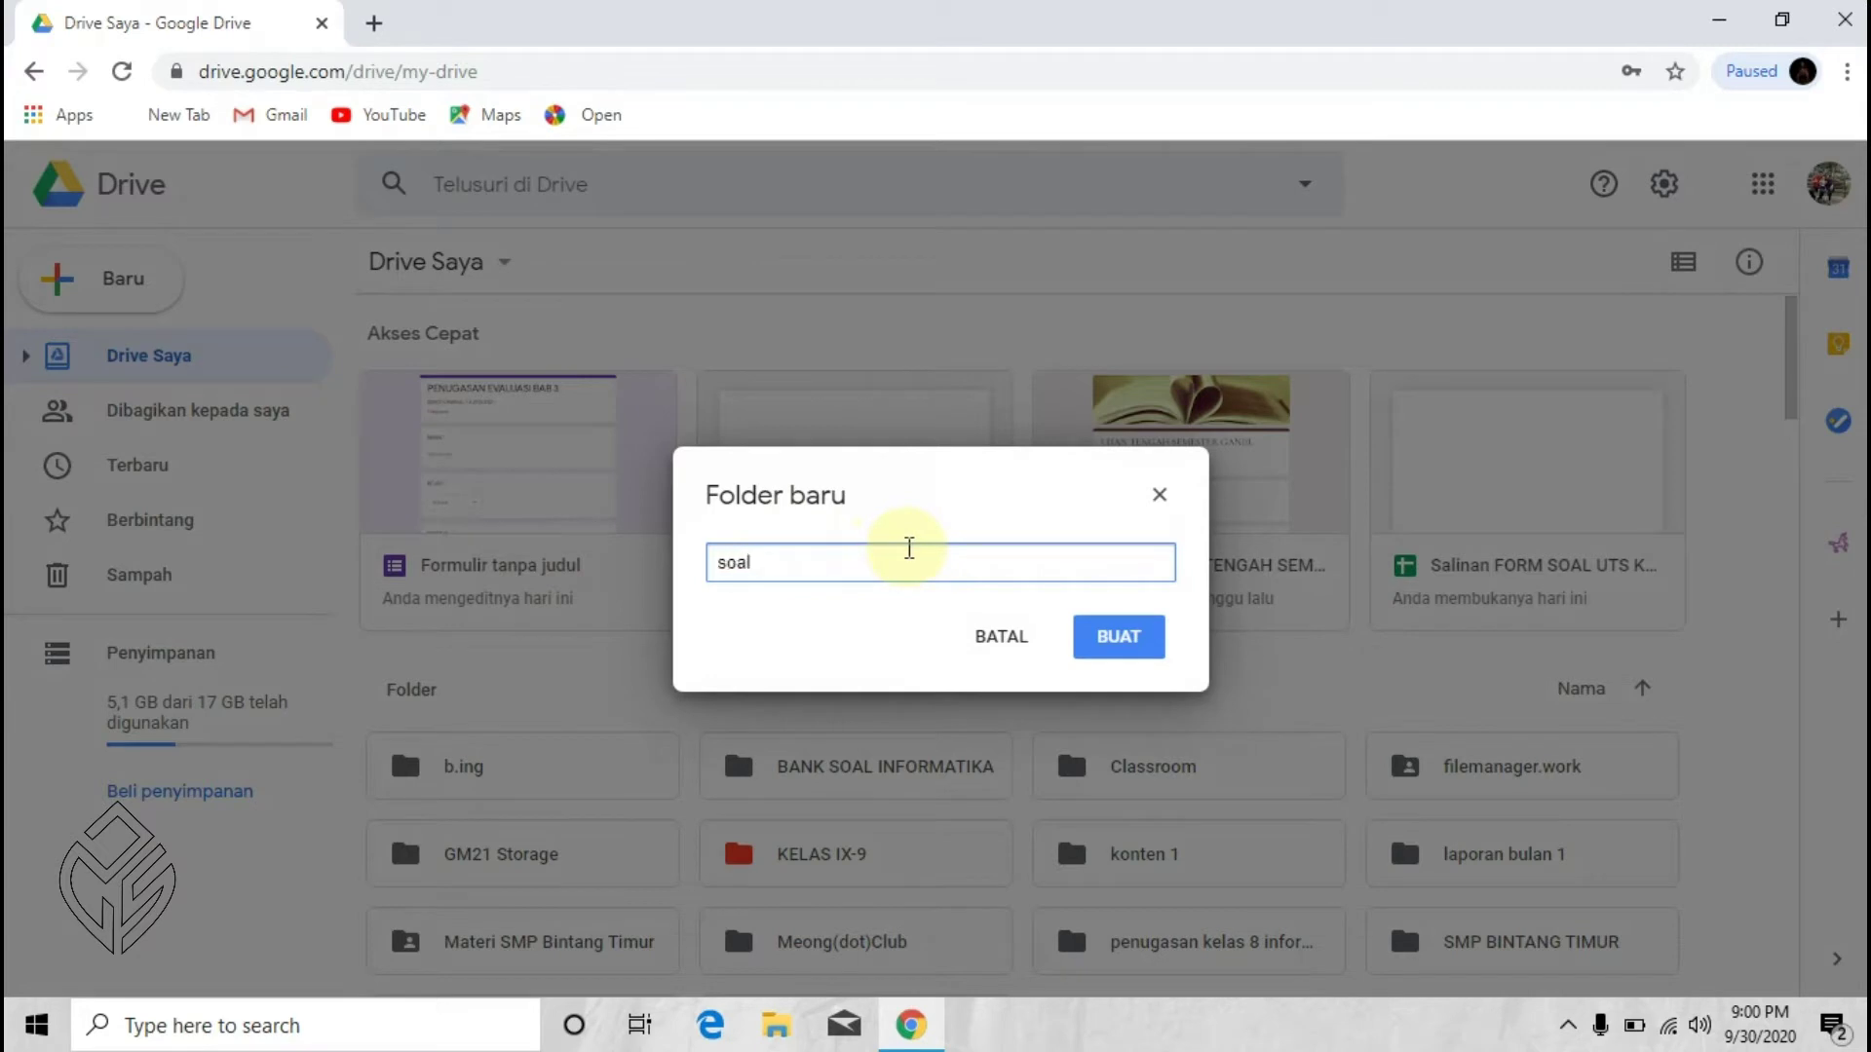
pyautogui.press('BackSpace')
pyautogui.write('SOAL UJIAN')
pyautogui.click(1115, 635)
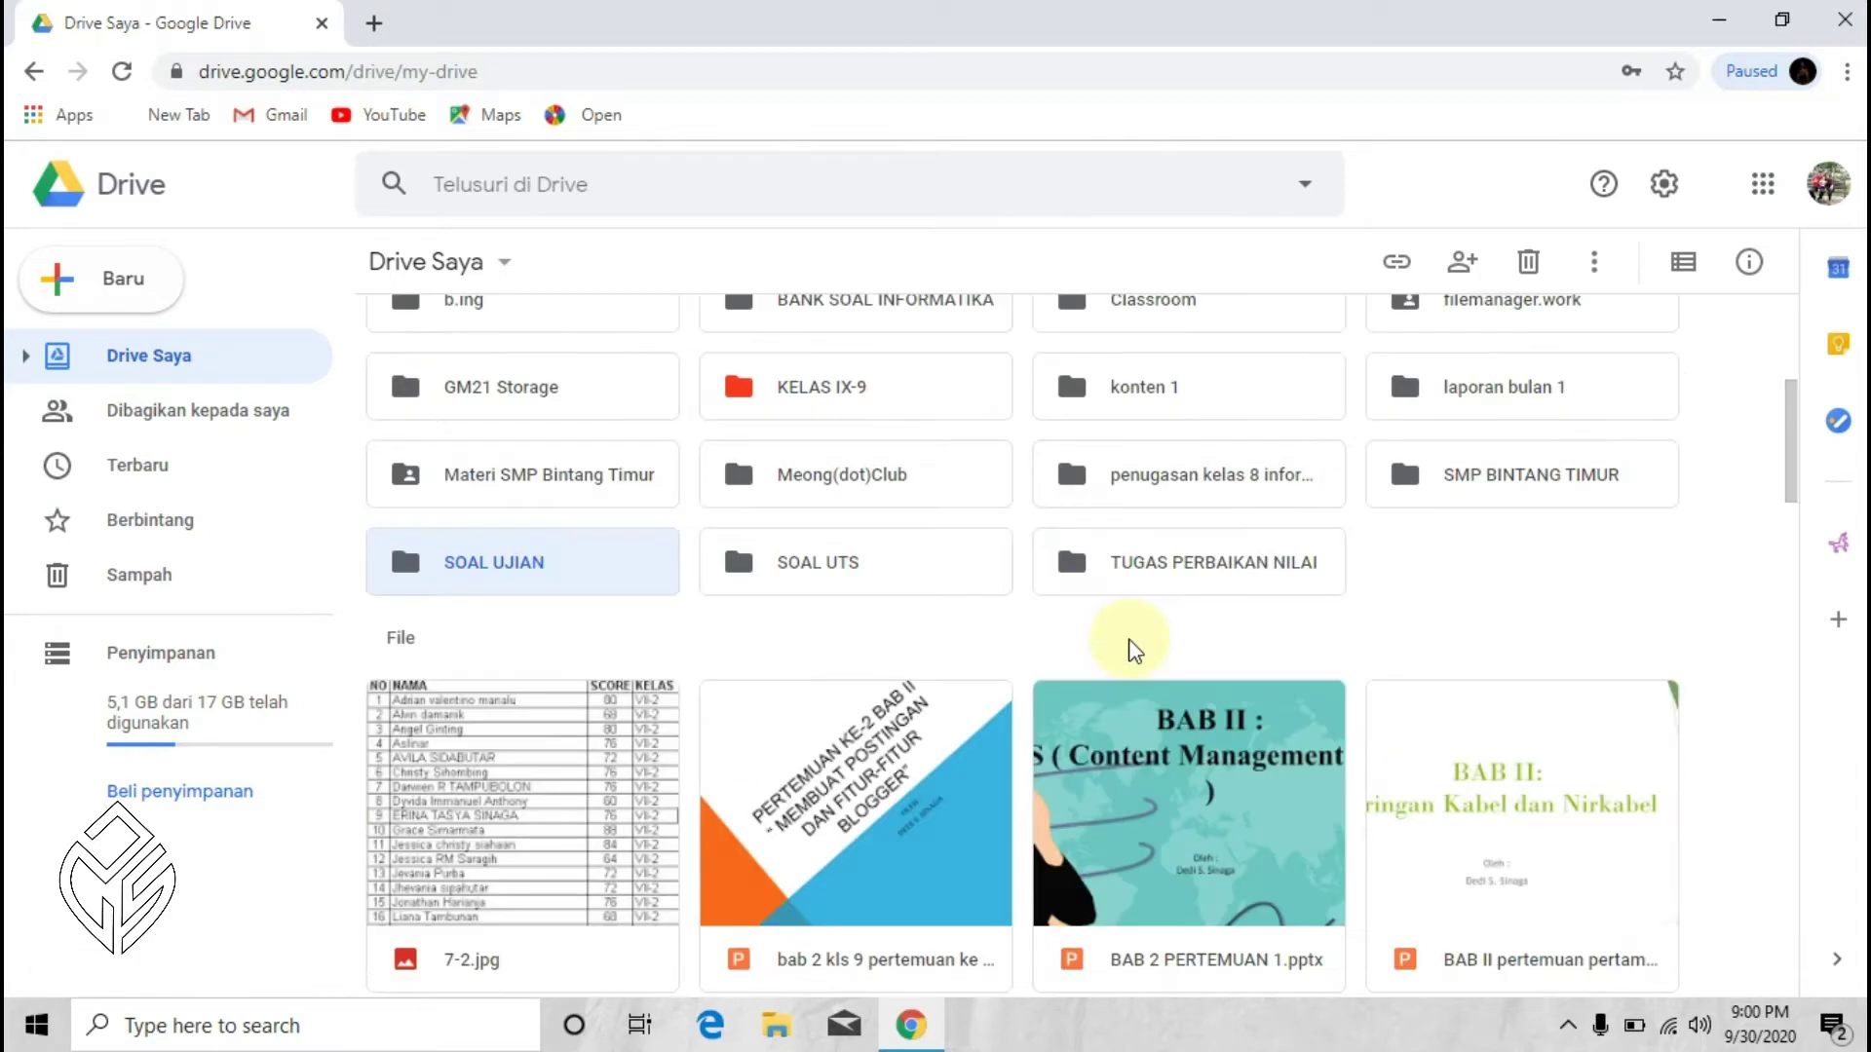
pyautogui.doubleClick(596, 575)
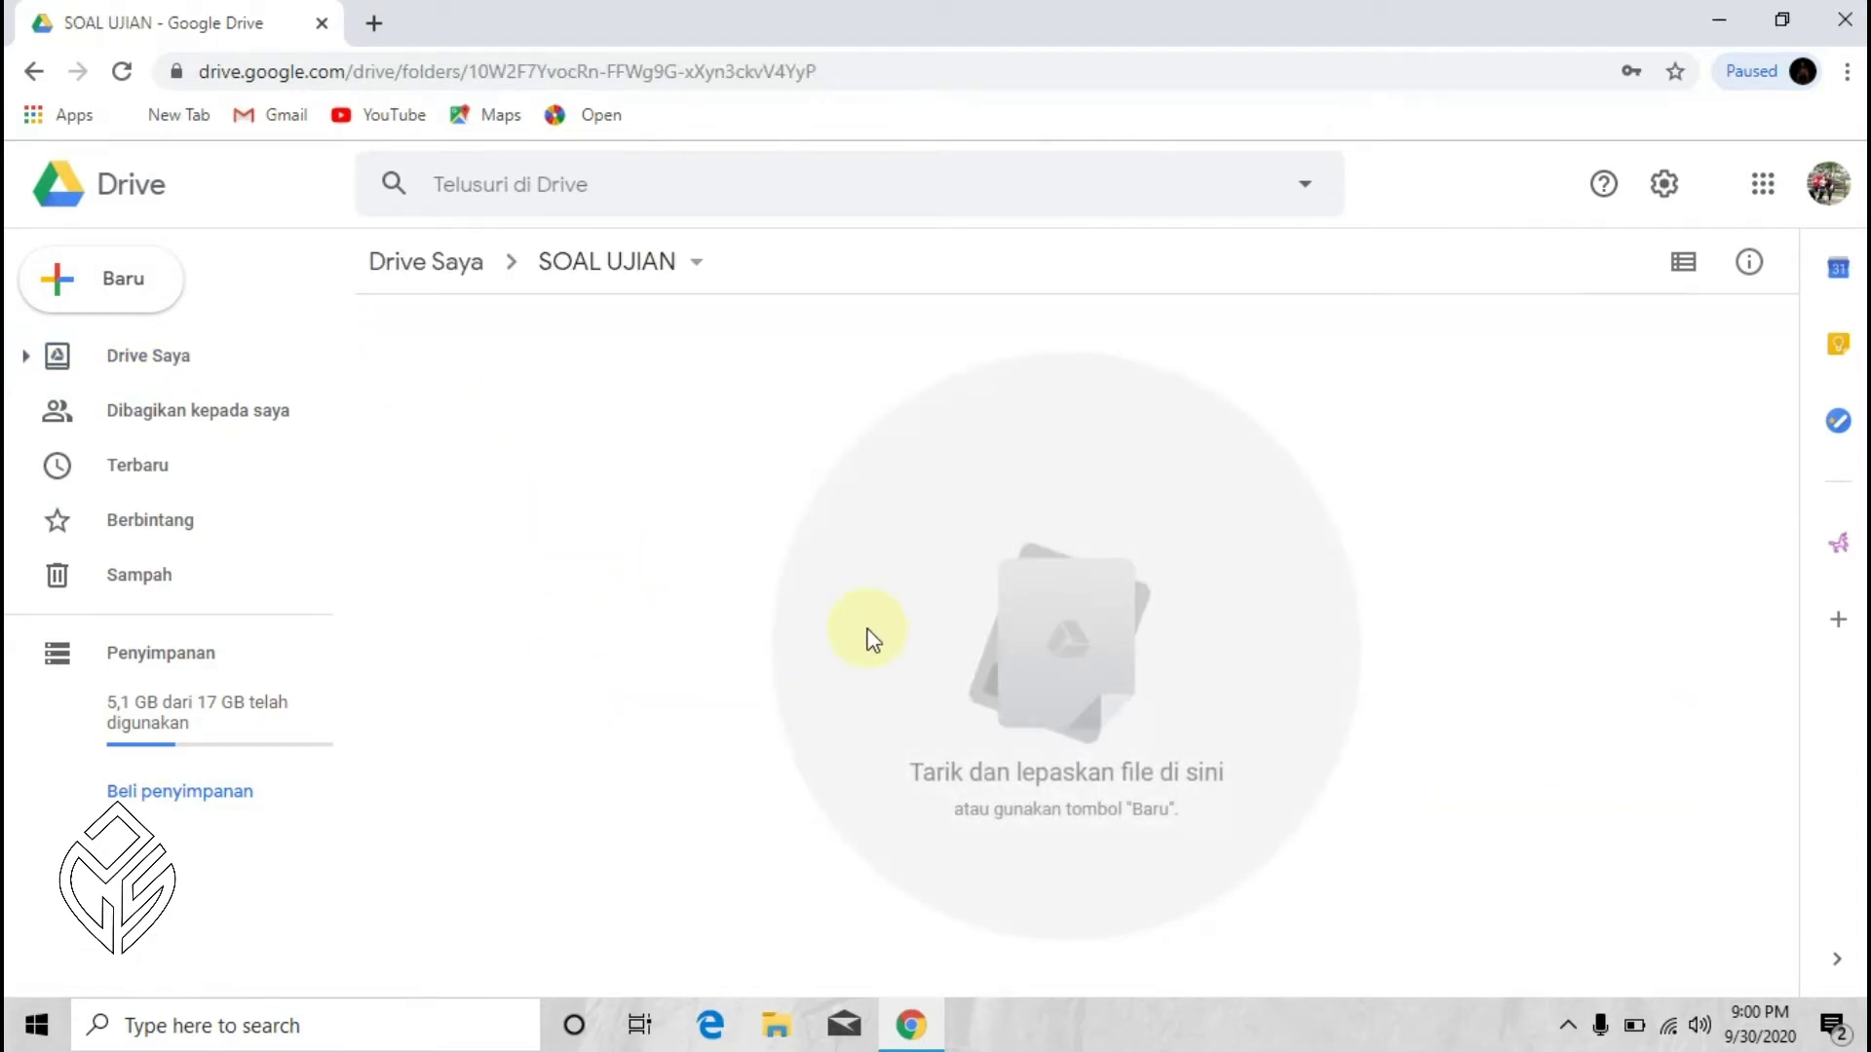
# Step: Check the exam file SOAL MID SEMESTER kelas 7 PJOK on the desktop and return to the SOAL UJIAN folder
pyautogui.click(1721, 27)
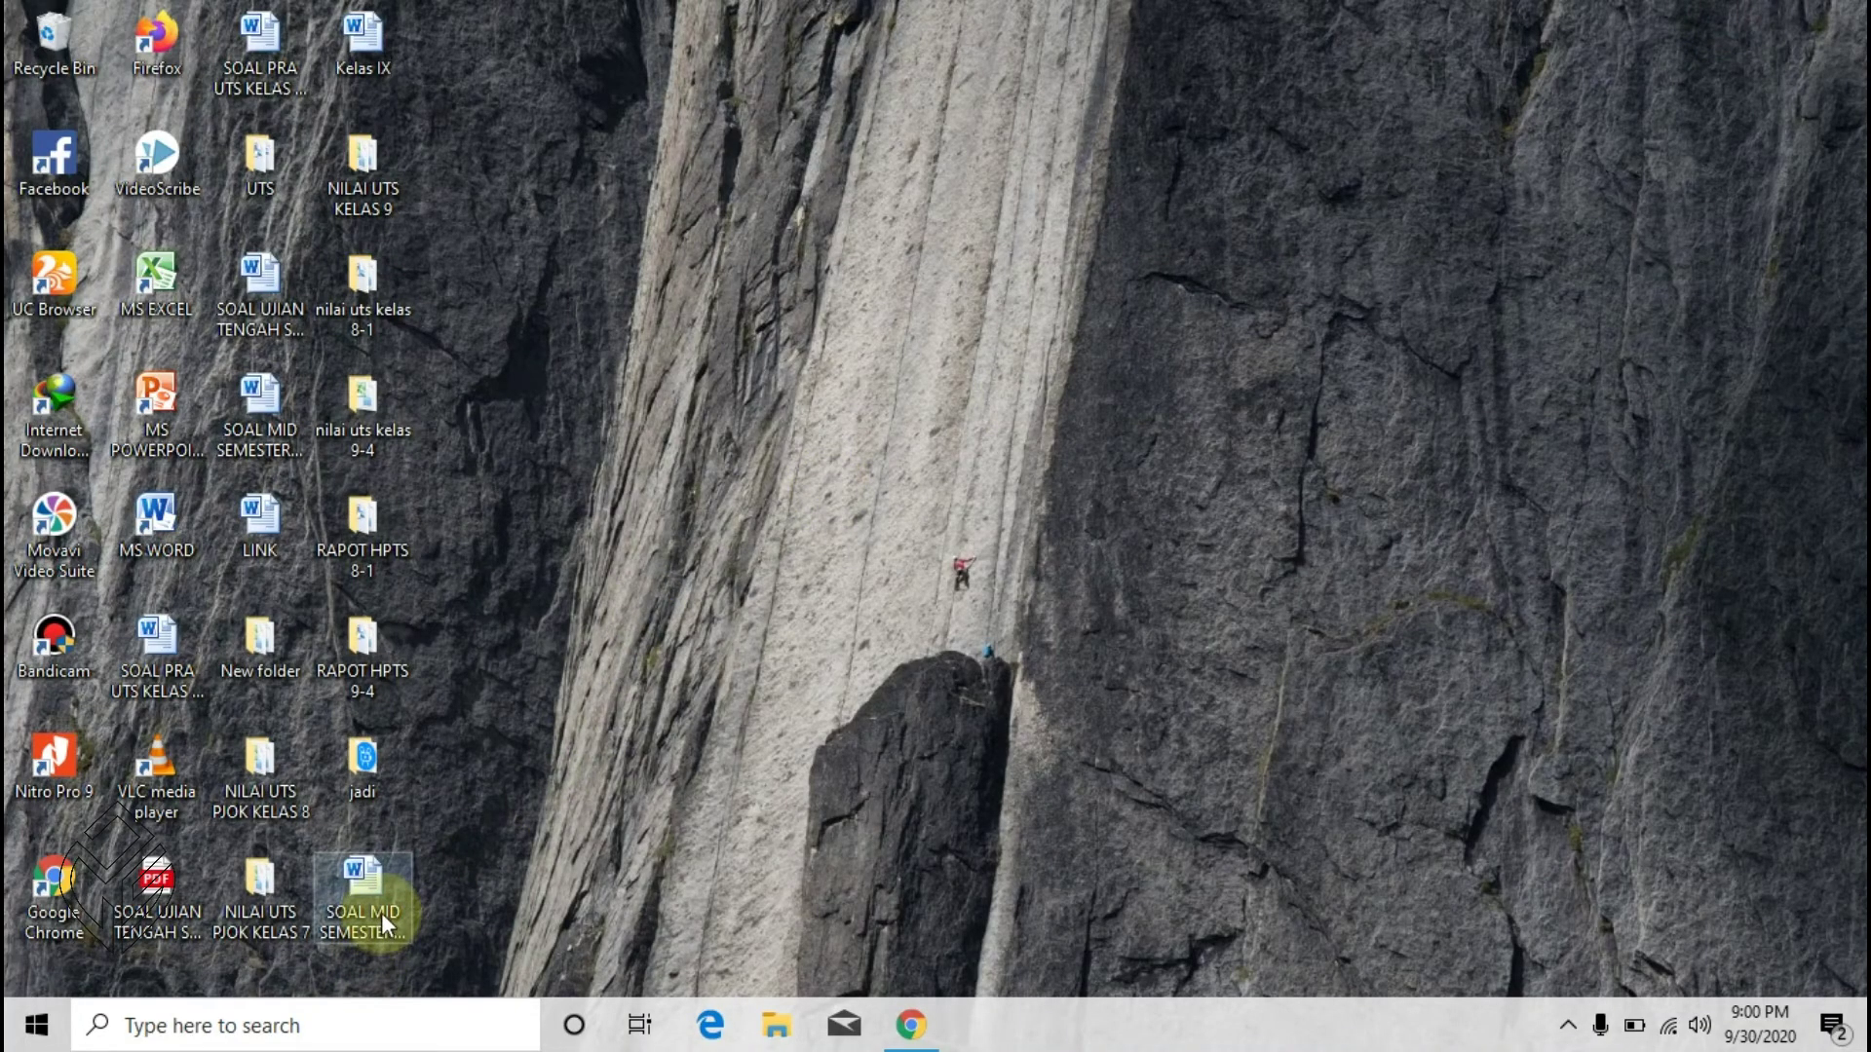
pyautogui.click(383, 906)
pyautogui.click(911, 1025)
# Step: Upload the file SOAL MID SEMESTER kelas 7 PJOK from the Desktop into the SOAL UJIAN folder
pyautogui.rightClick(622, 500)
pyautogui.click(639, 476)
pyautogui.rightClick(626, 495)
pyautogui.click(726, 616)
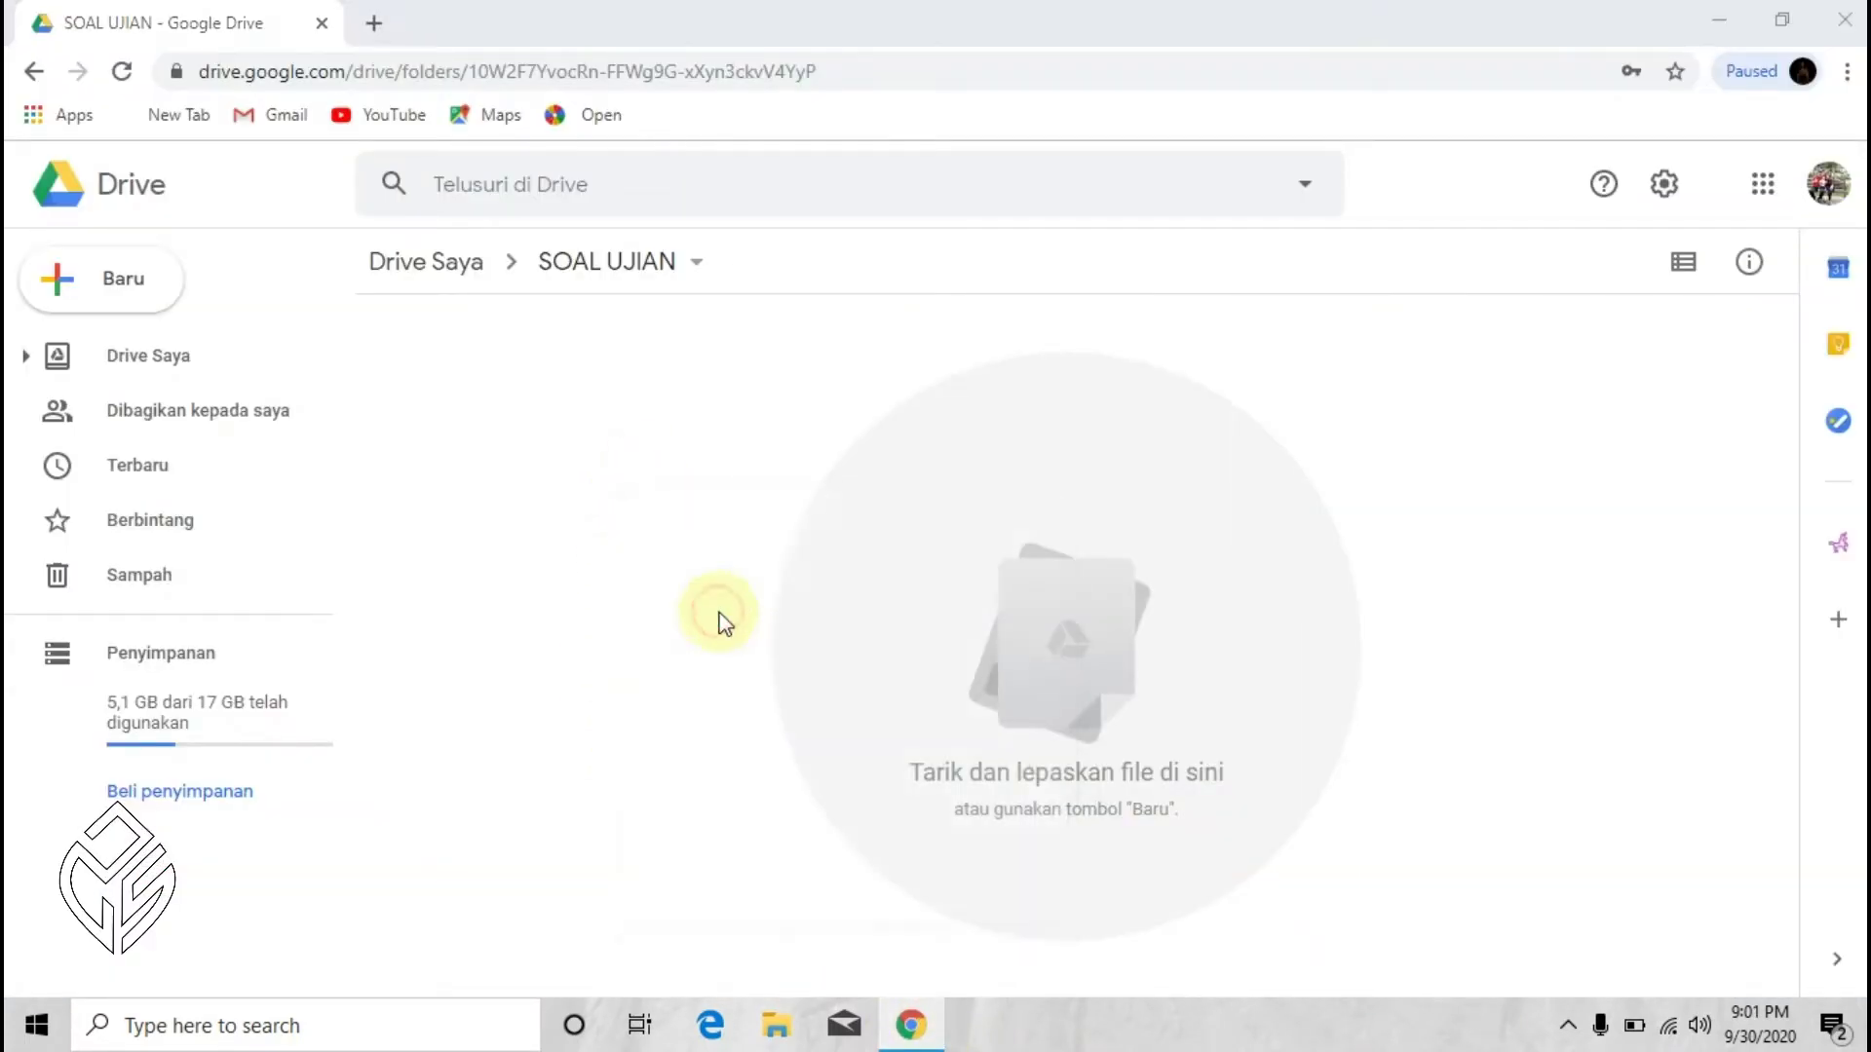
pyautogui.click(163, 192)
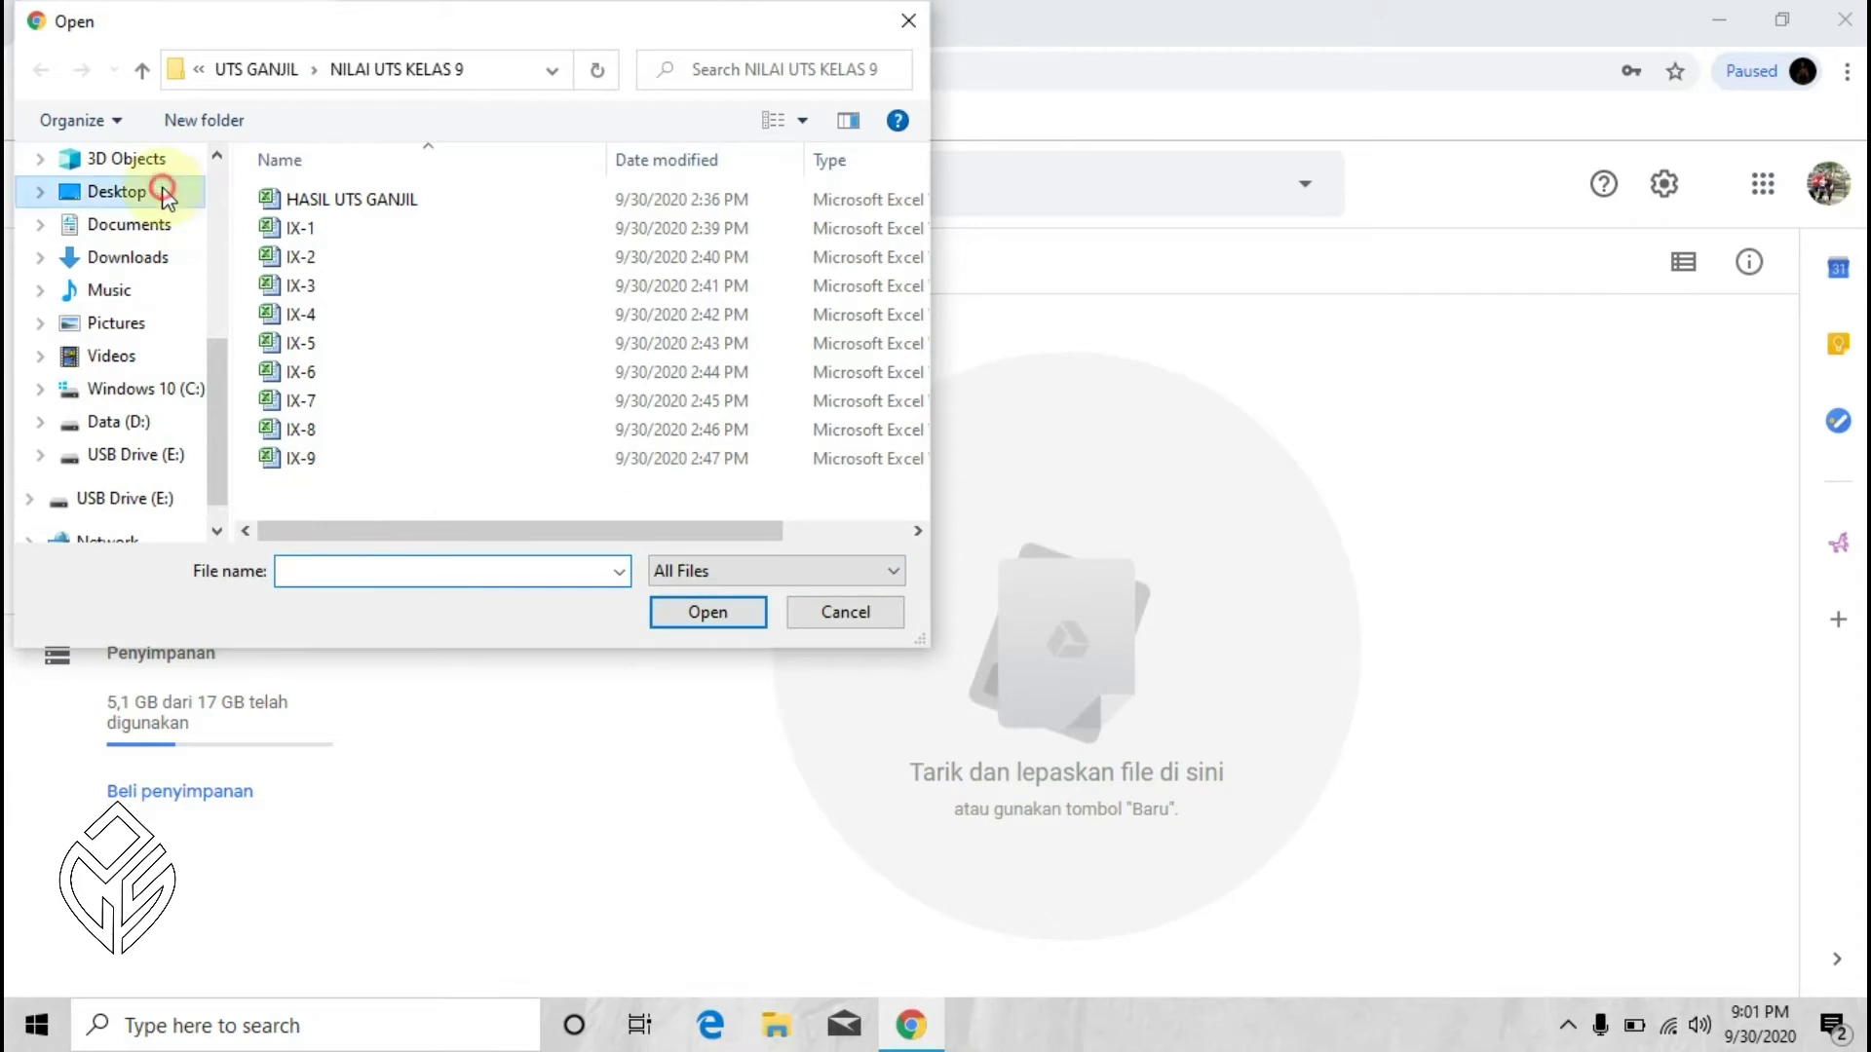
pyautogui.click(348, 454)
pyautogui.scroll(-3, 361, 477)
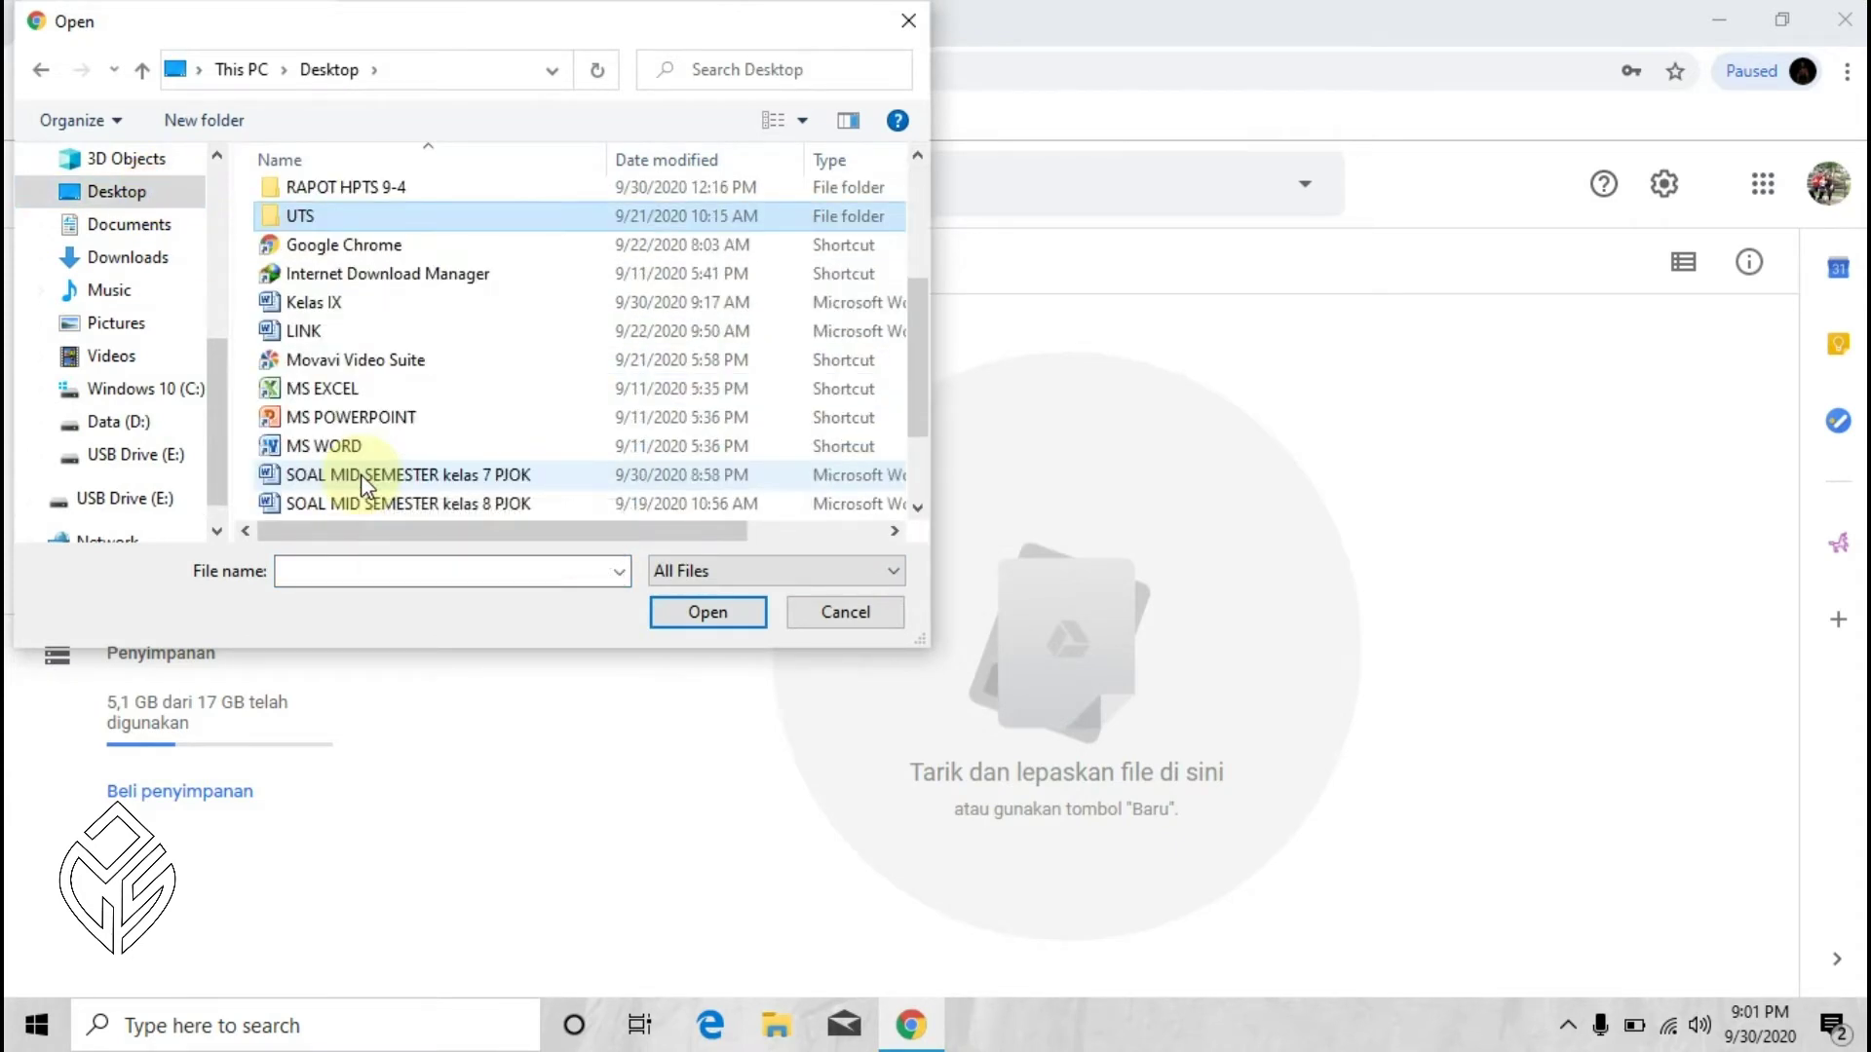
pyautogui.scroll(-1, 365, 483)
pyautogui.doubleClick(458, 389)
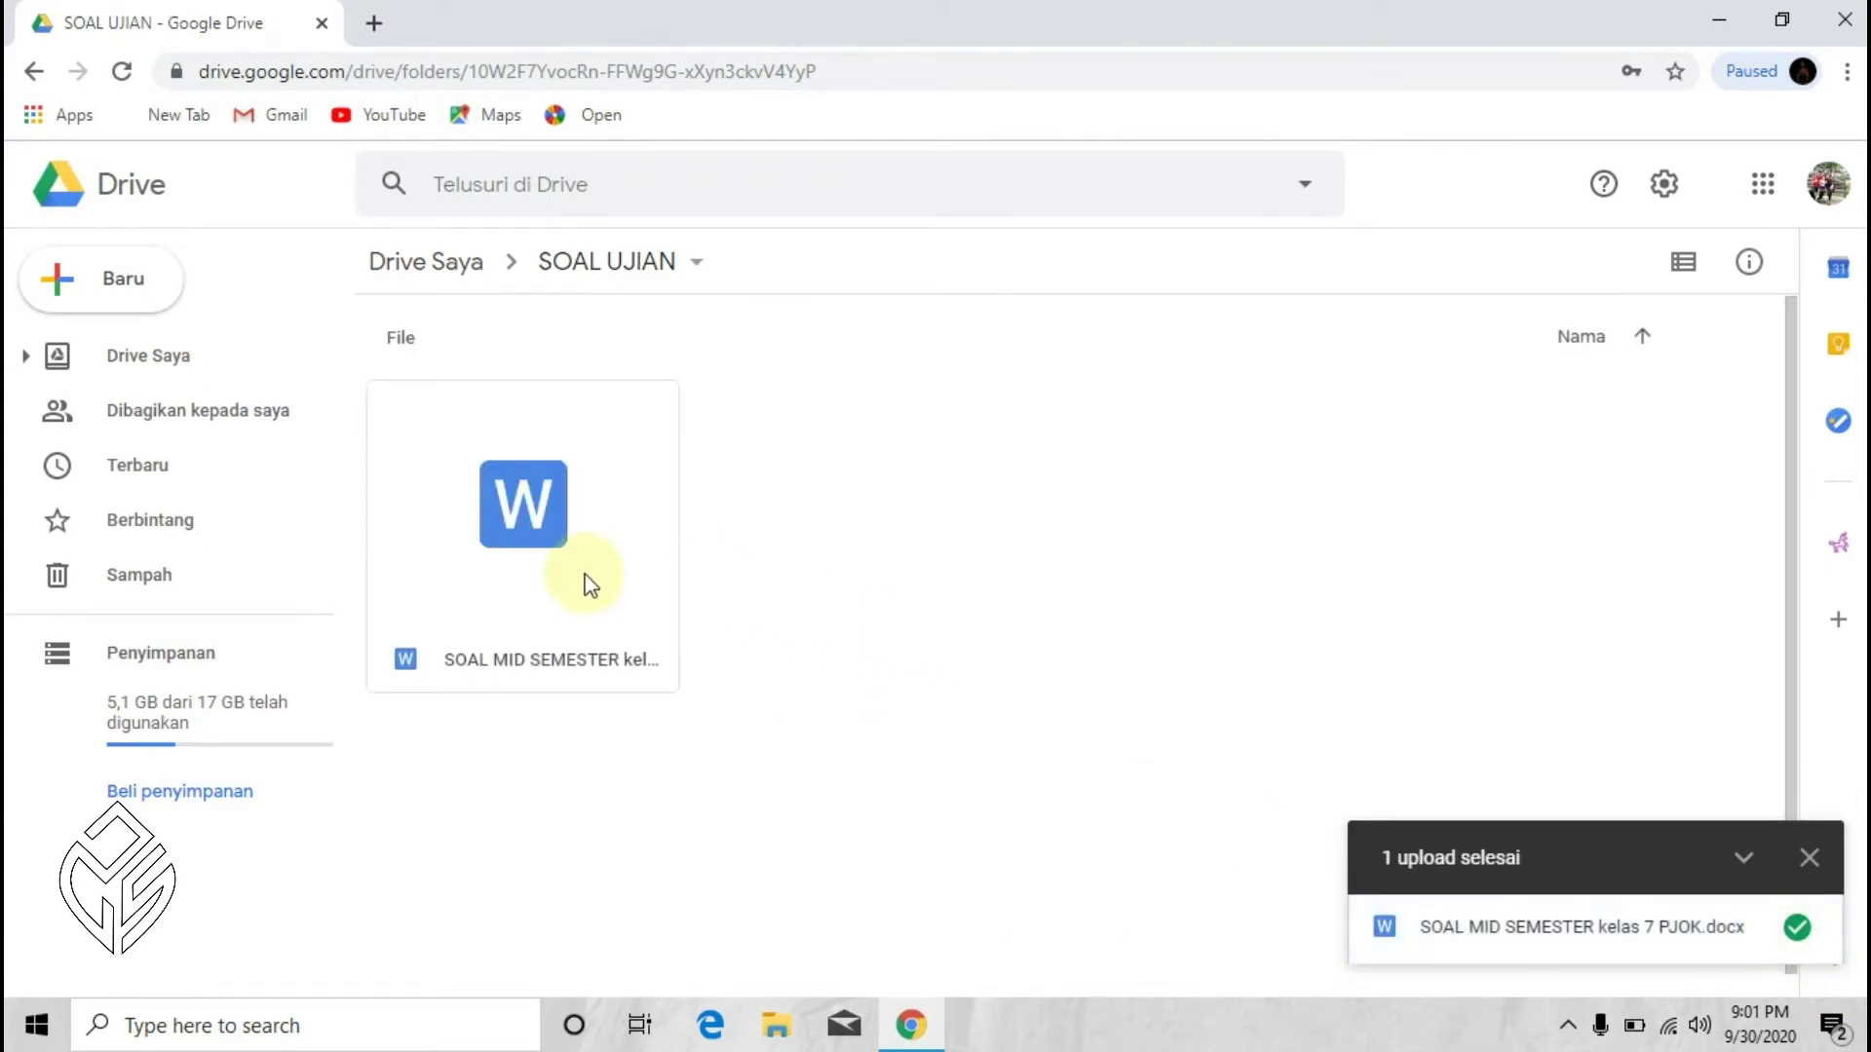
# Step: Open the uploaded SOAL MID SEMESTER kelas 7 PJOK Word file with Google Dokumen
pyautogui.rightClick(583, 574)
pyautogui.click(1089, 468)
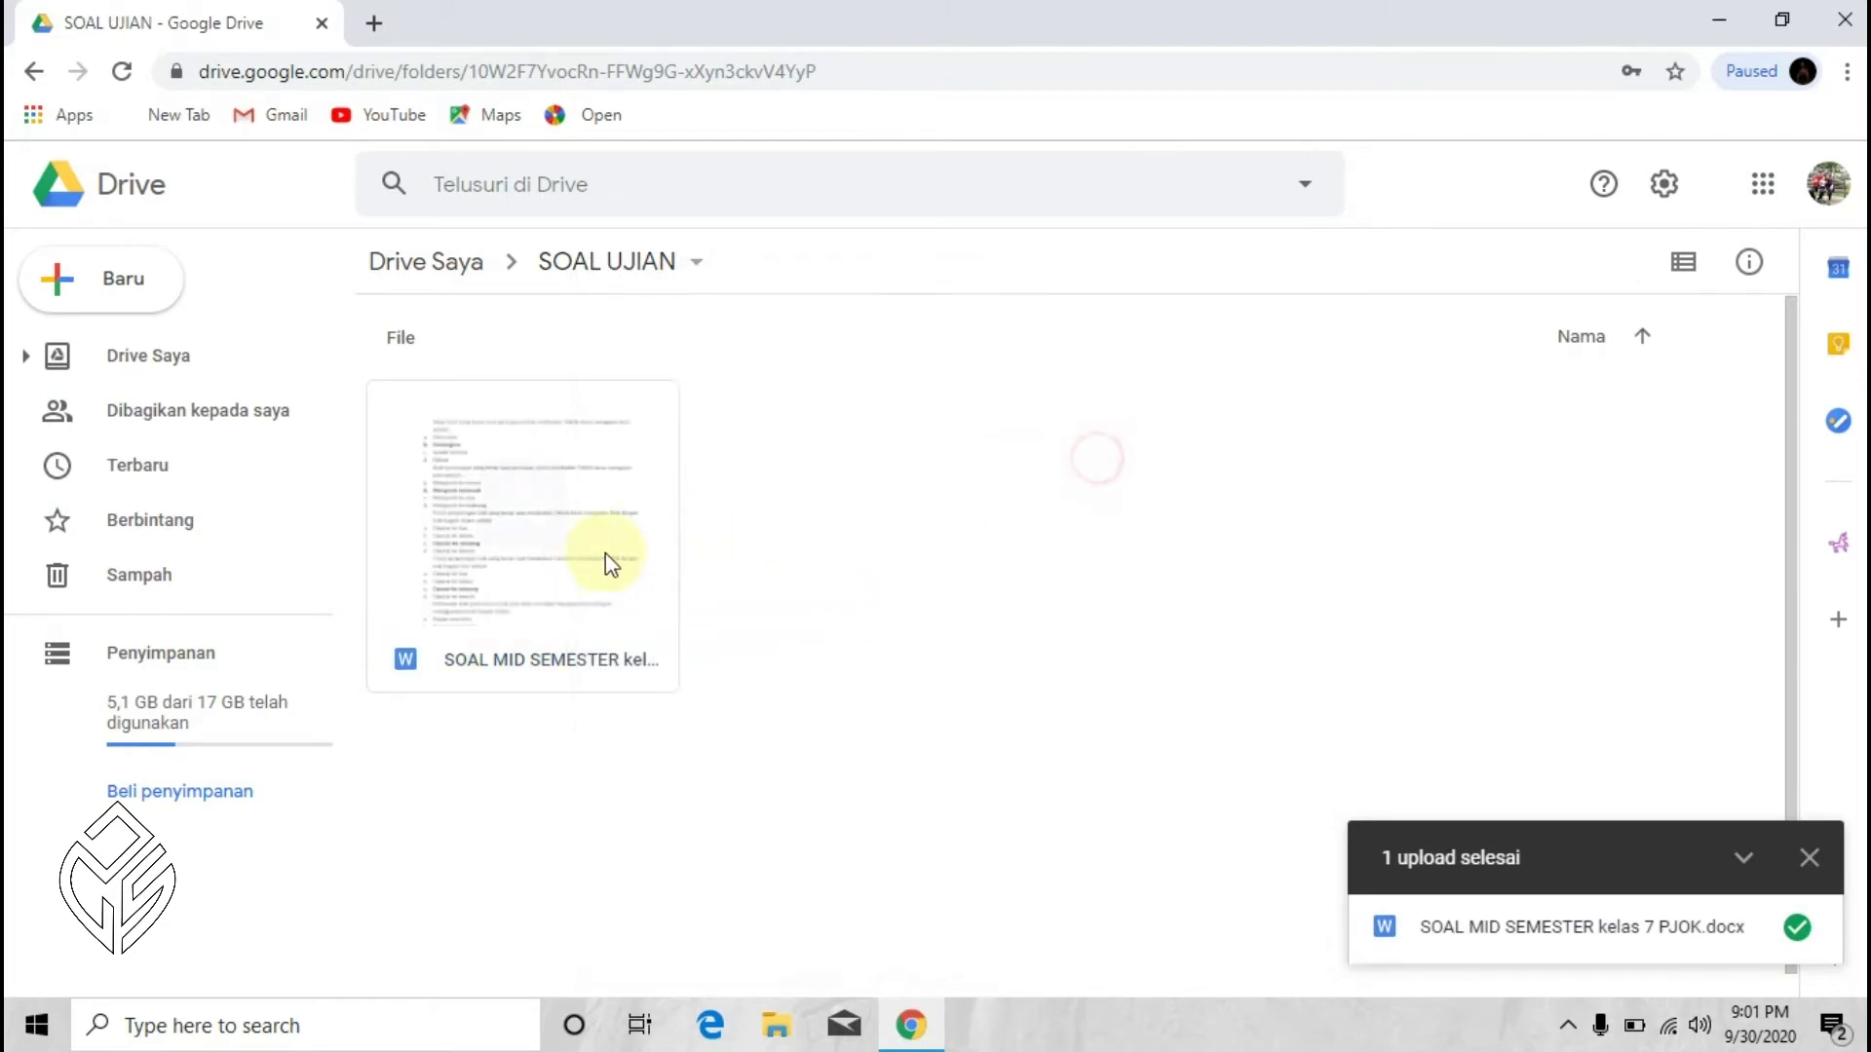
pyautogui.rightClick(582, 553)
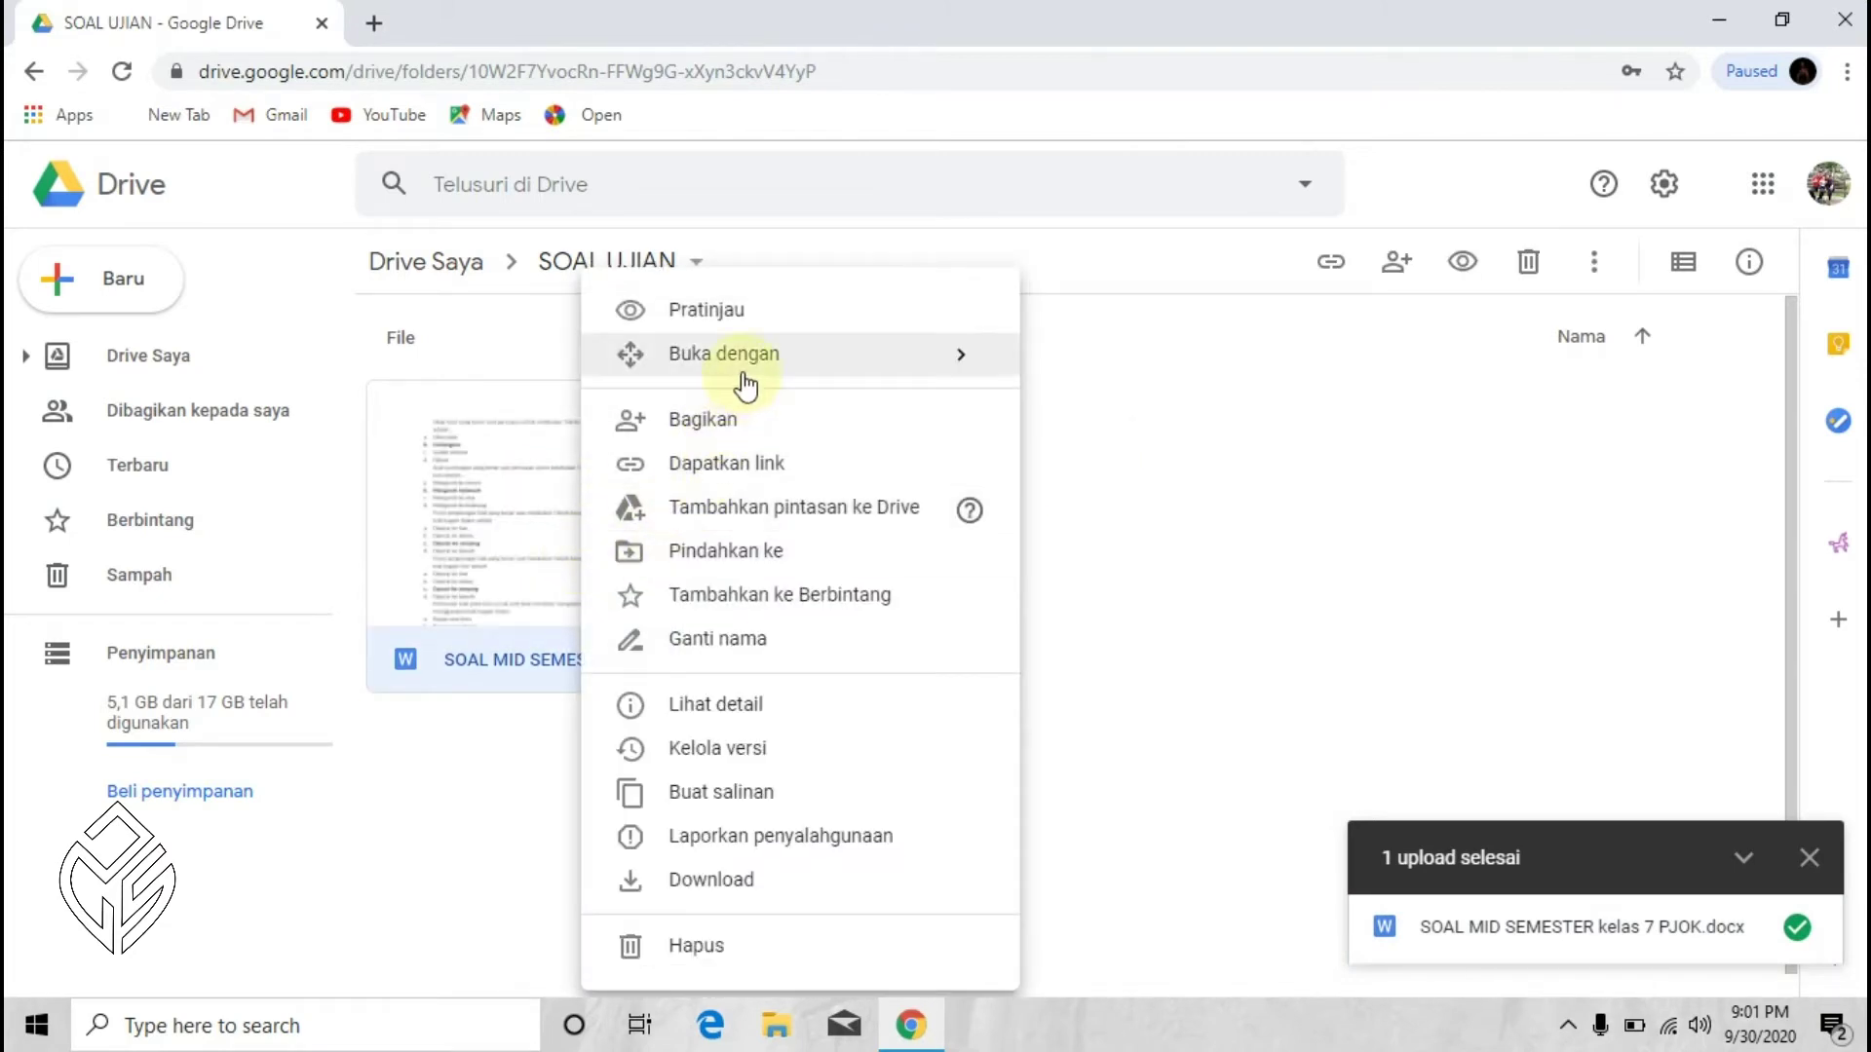
pyautogui.moveTo(816, 375)
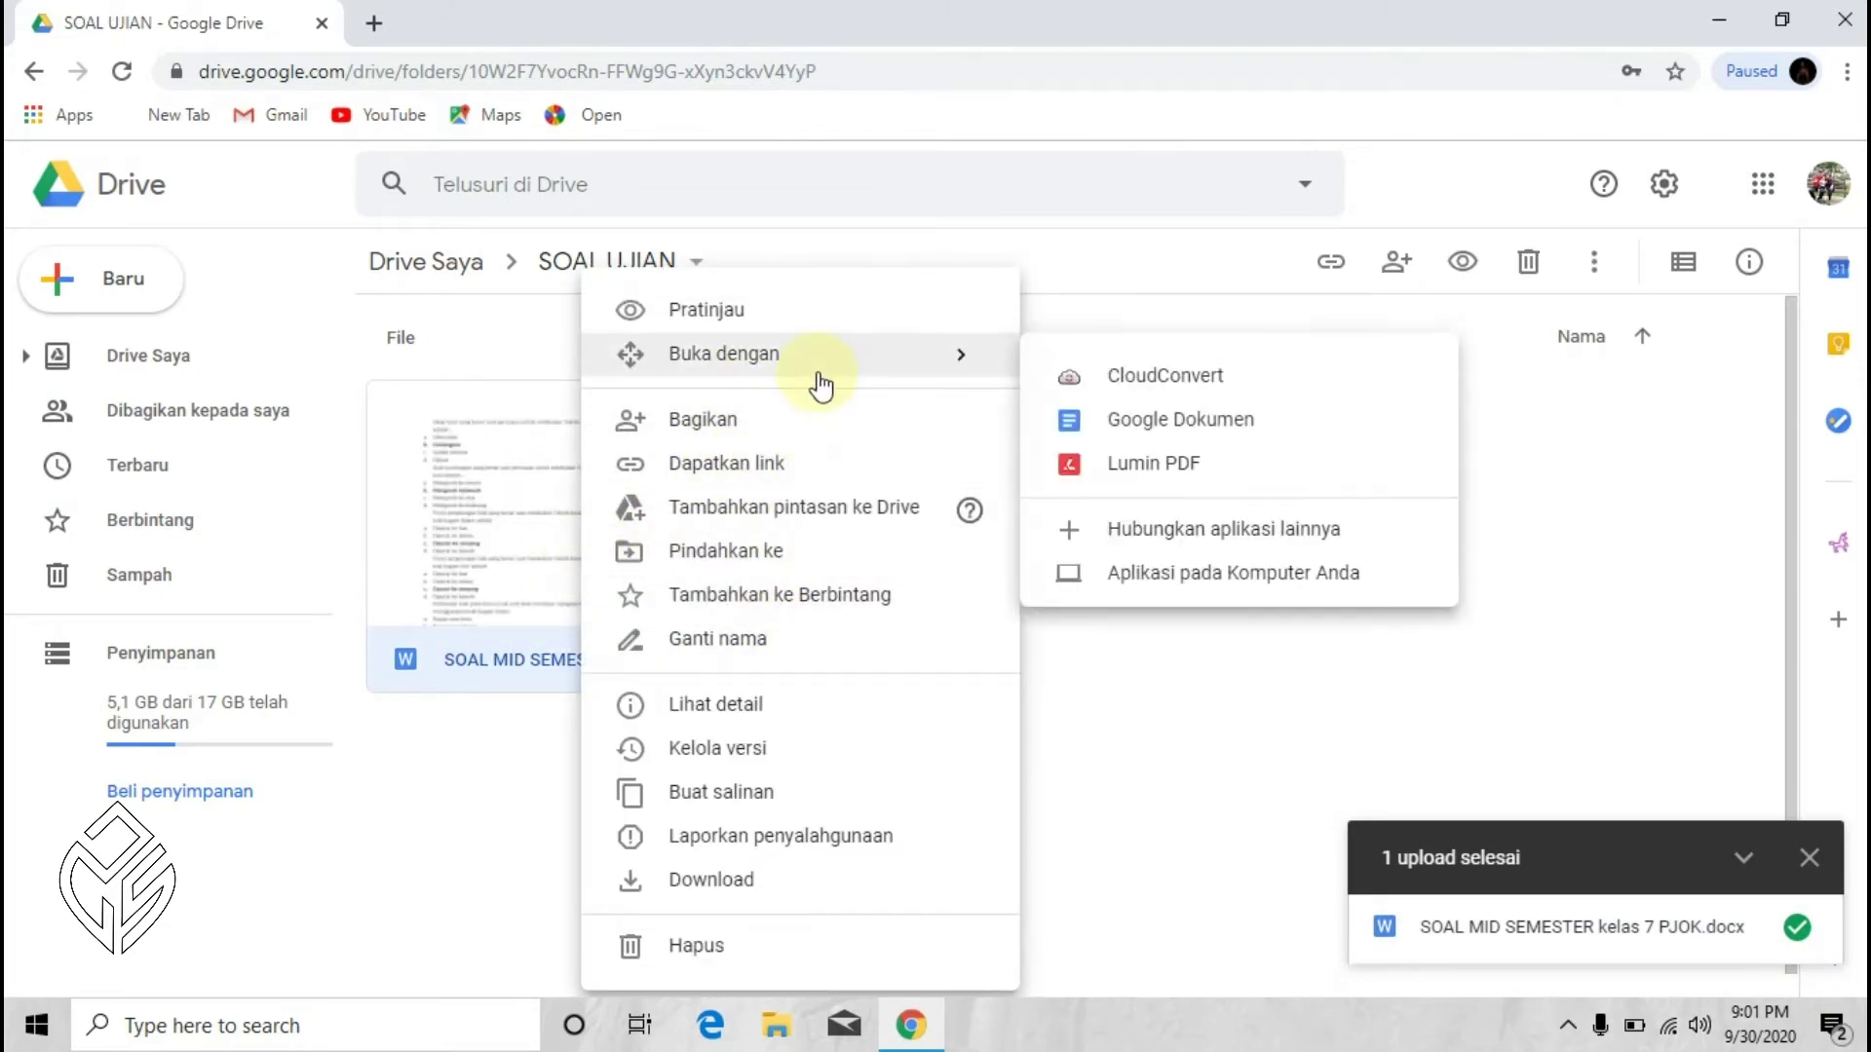
pyautogui.click(1148, 425)
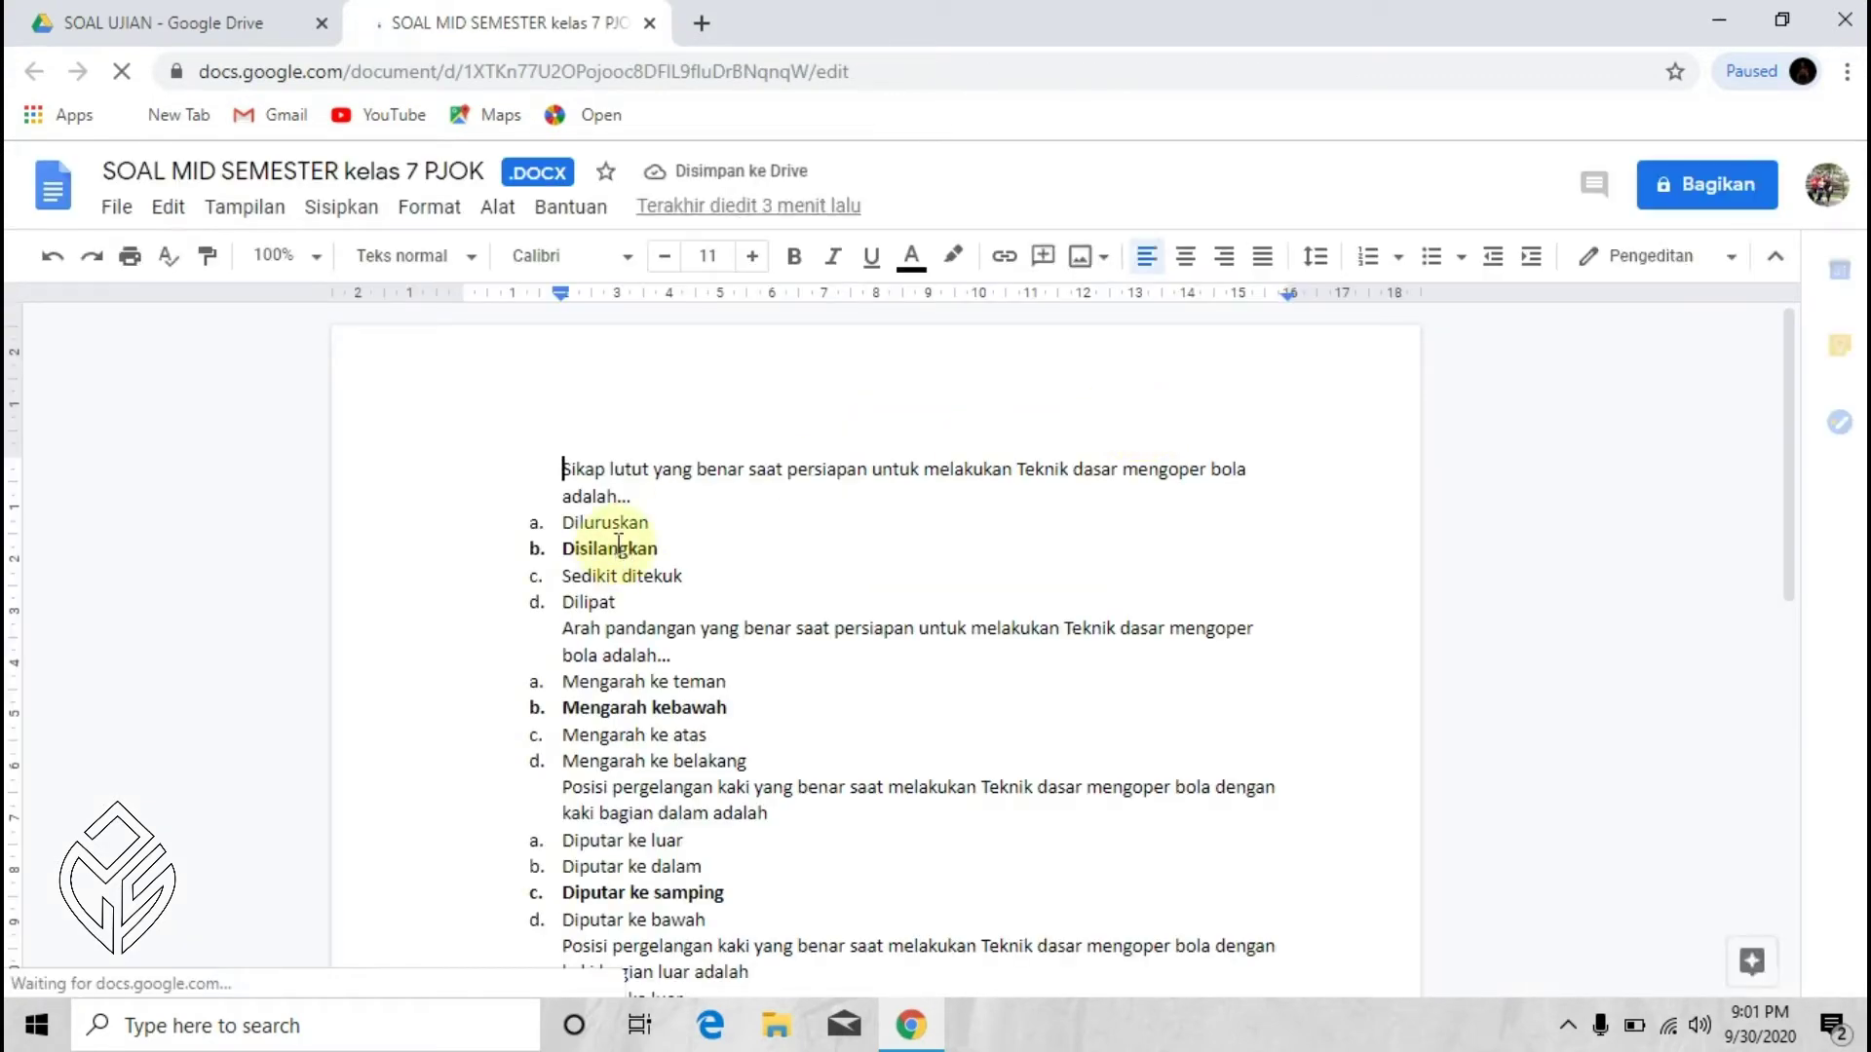
# Step: Review the exam questions through to the end and save the DOCX file as a Google Dokumen
pyautogui.scroll(-5, 623, 545)
pyautogui.scroll(4, 640, 556)
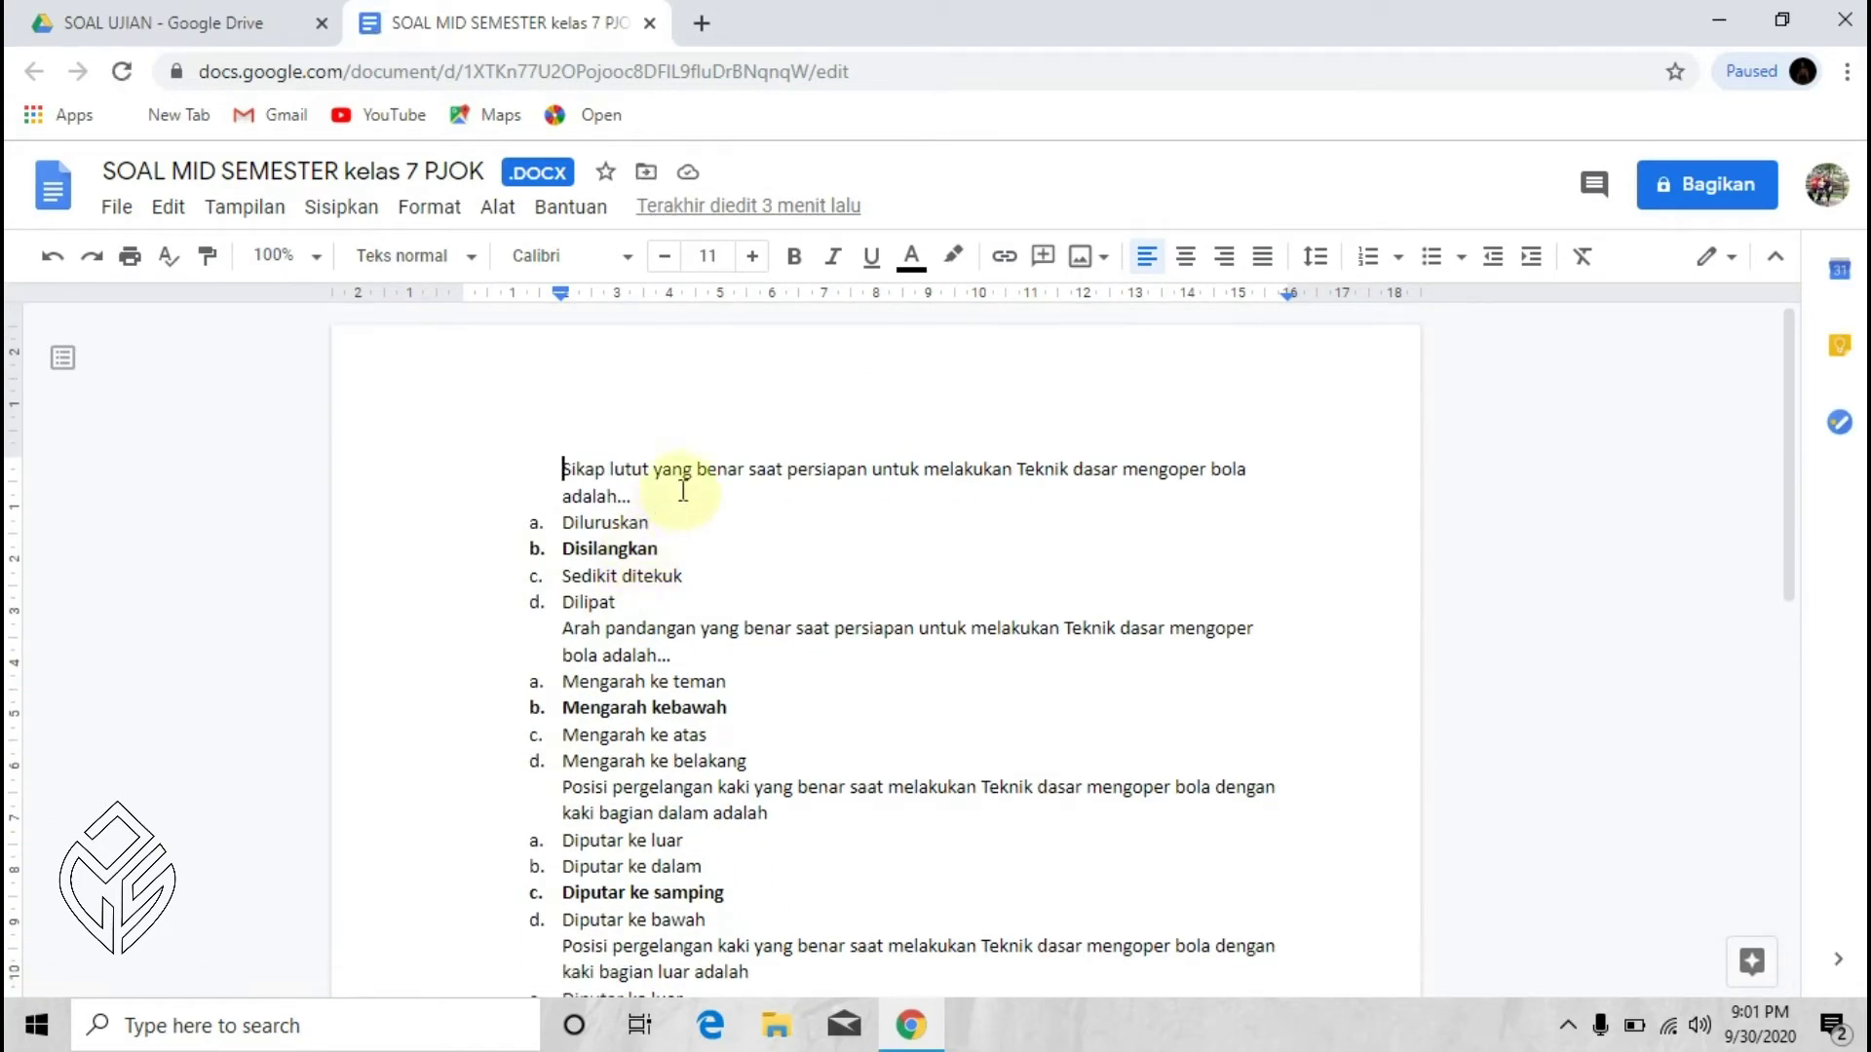
pyautogui.scroll(-10, 683, 490)
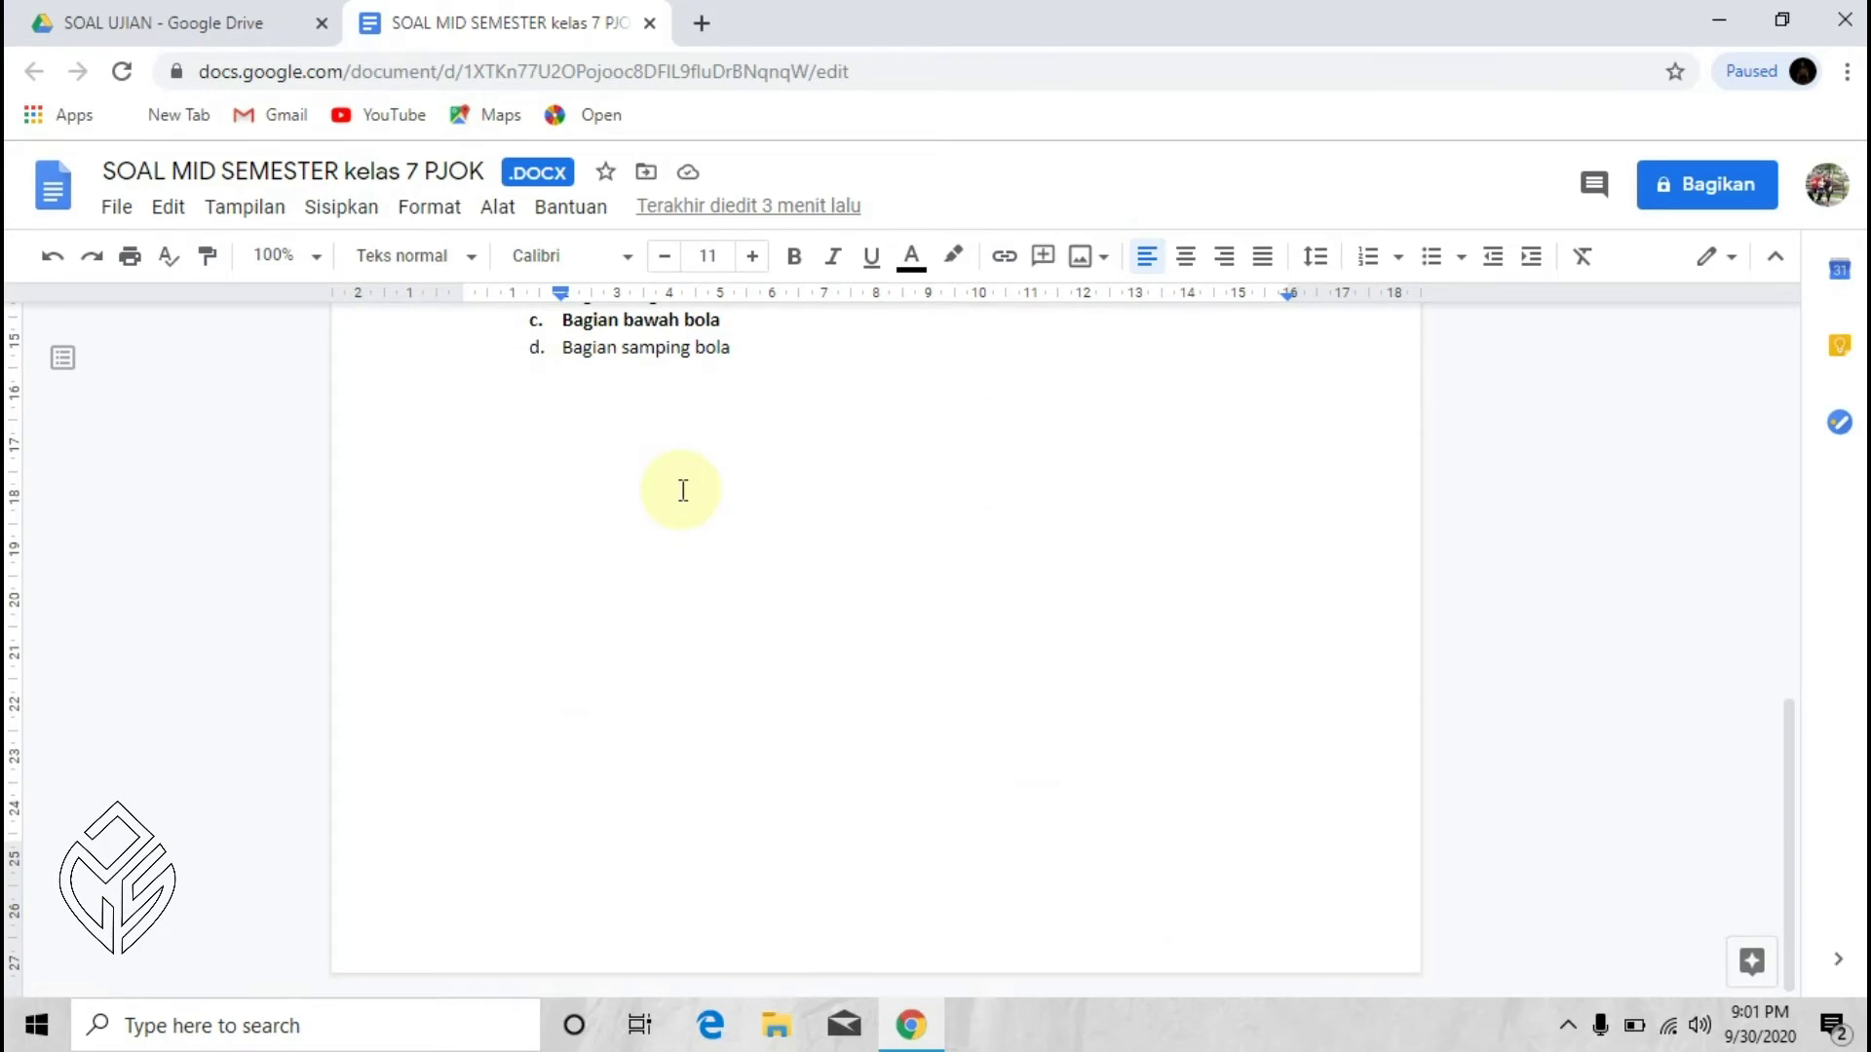
pyautogui.scroll(10, 683, 490)
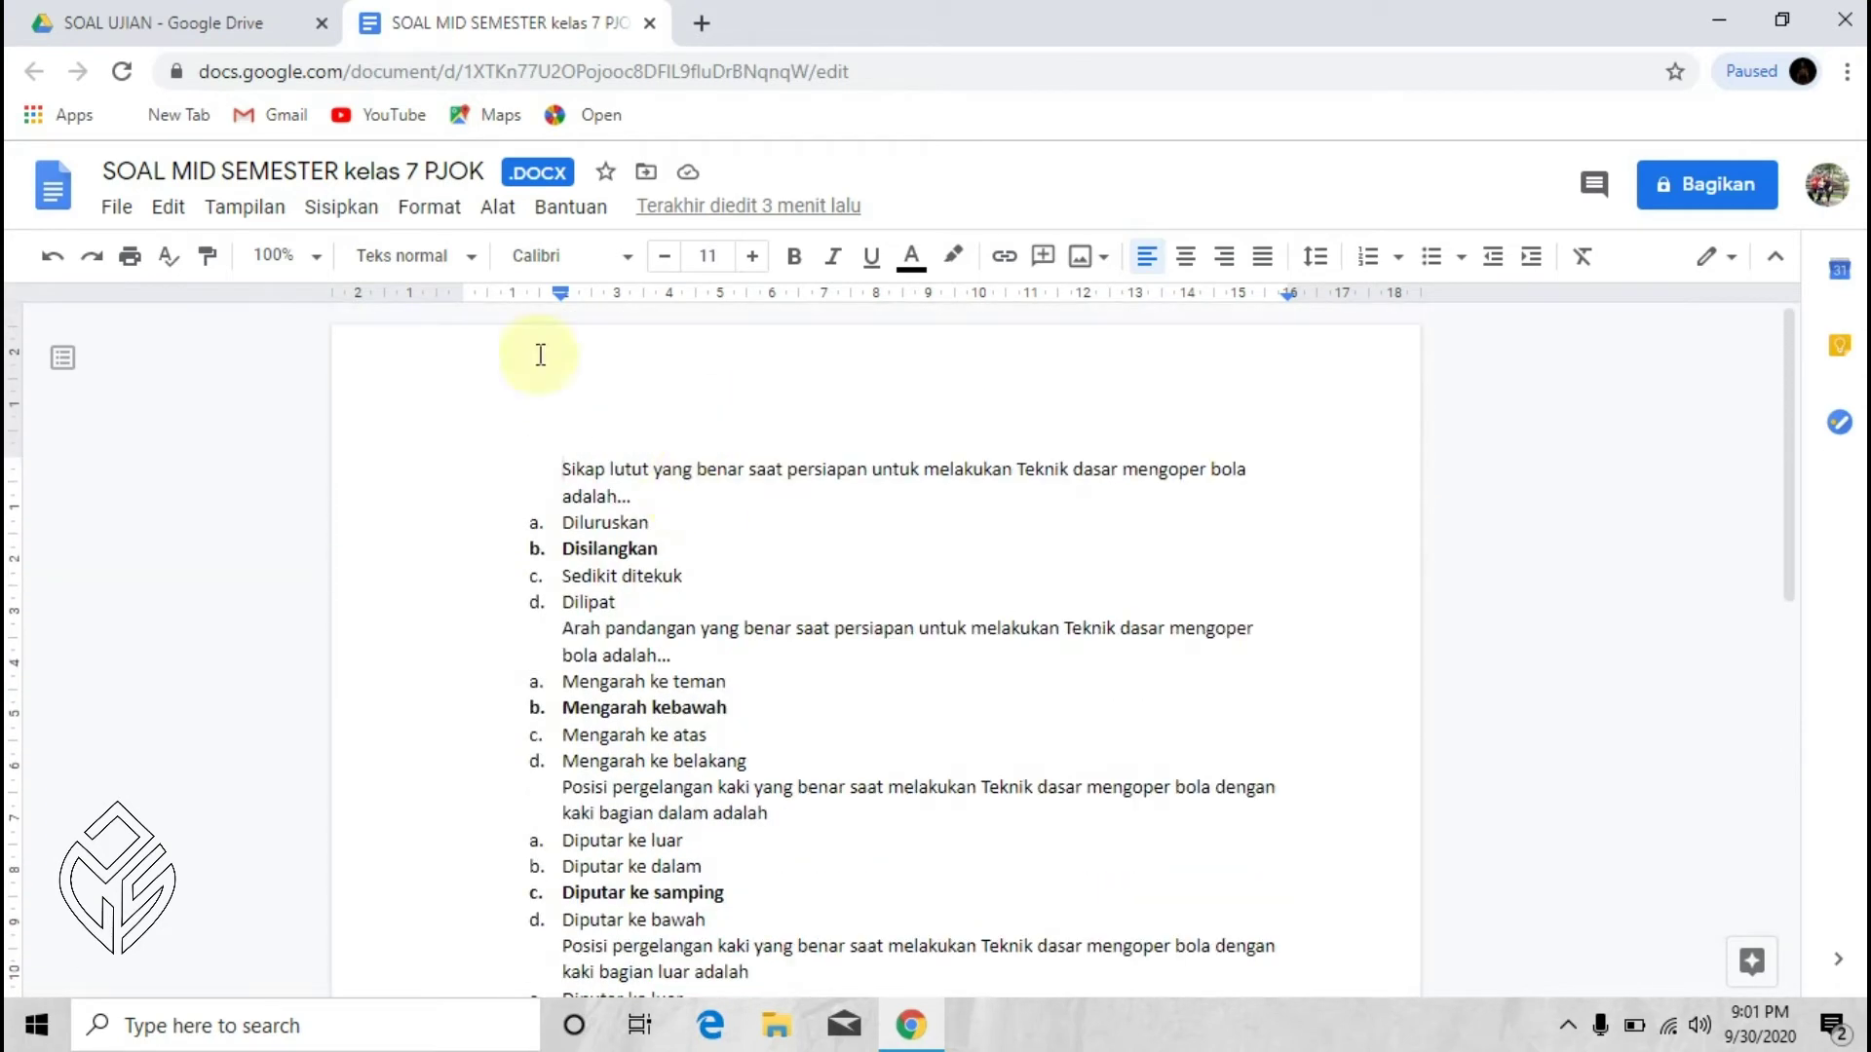
pyautogui.click(115, 207)
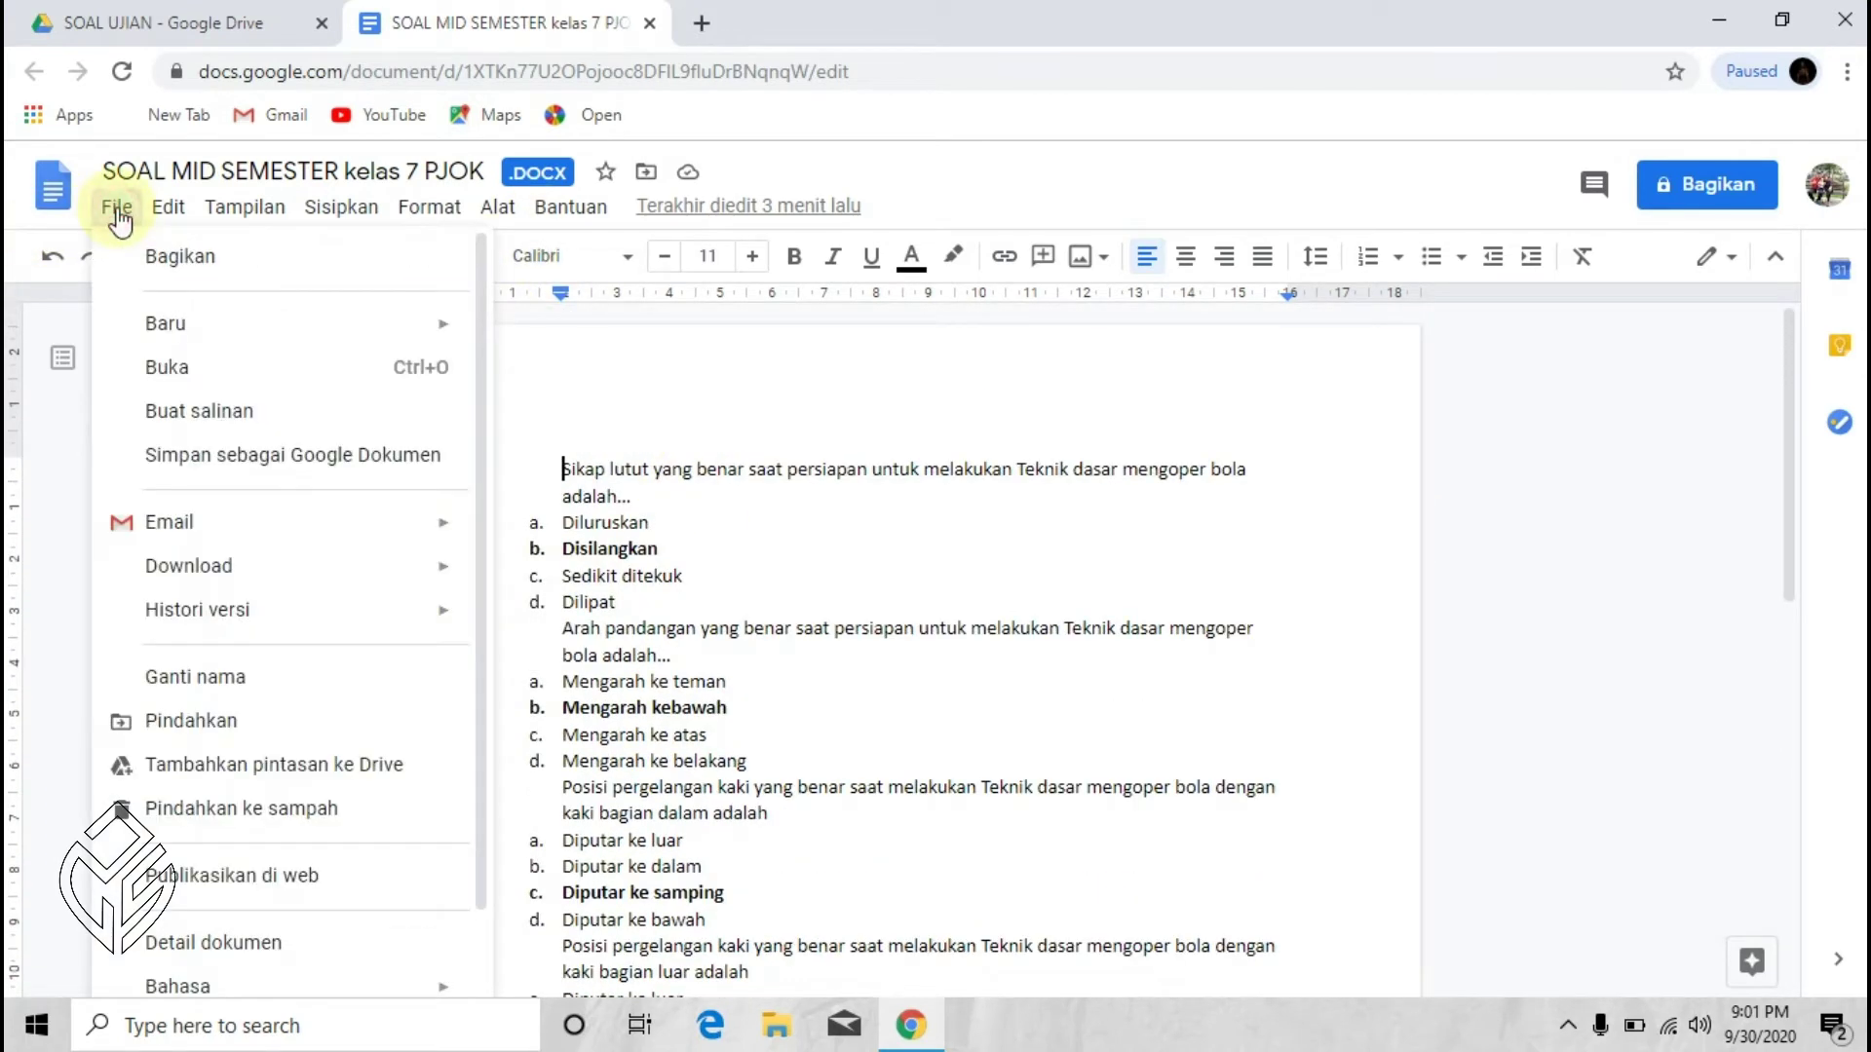
pyautogui.click(251, 458)
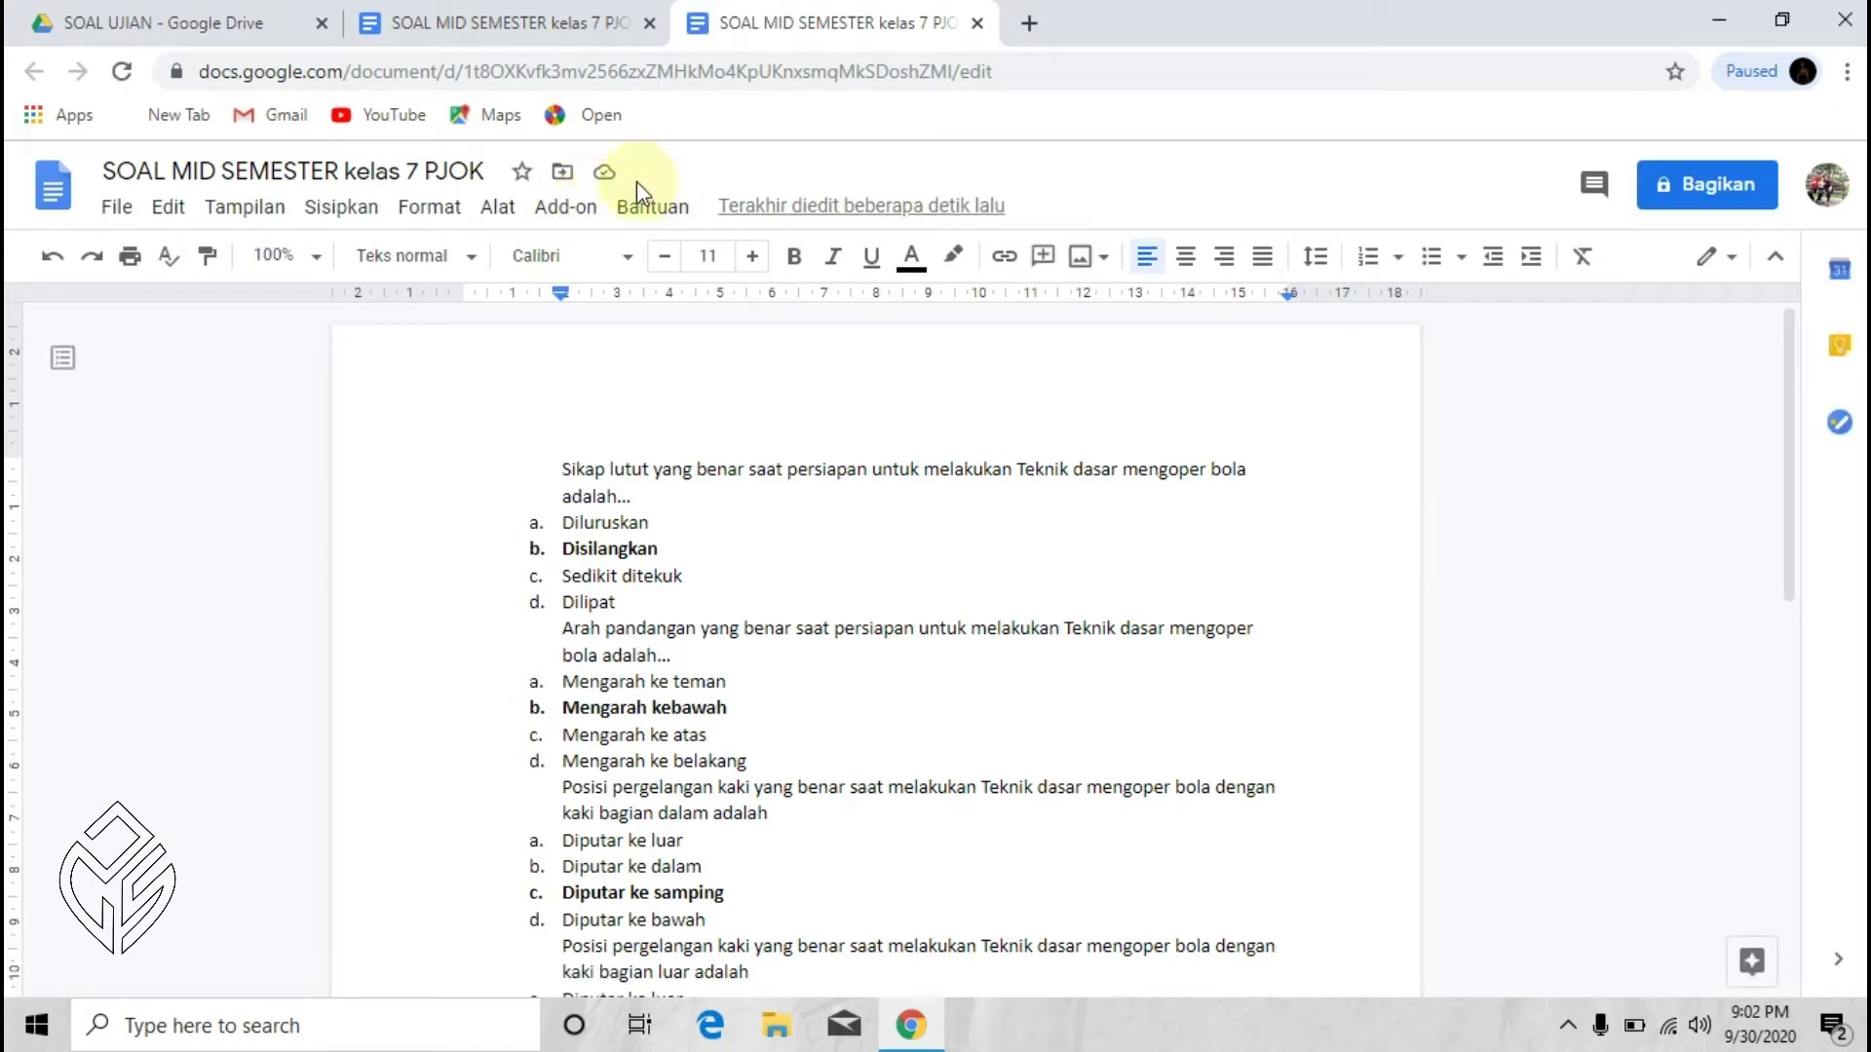
# Step: Close both exam documents, return to the SOAL UJIAN folder and dismiss the upload notification
pyautogui.click(978, 22)
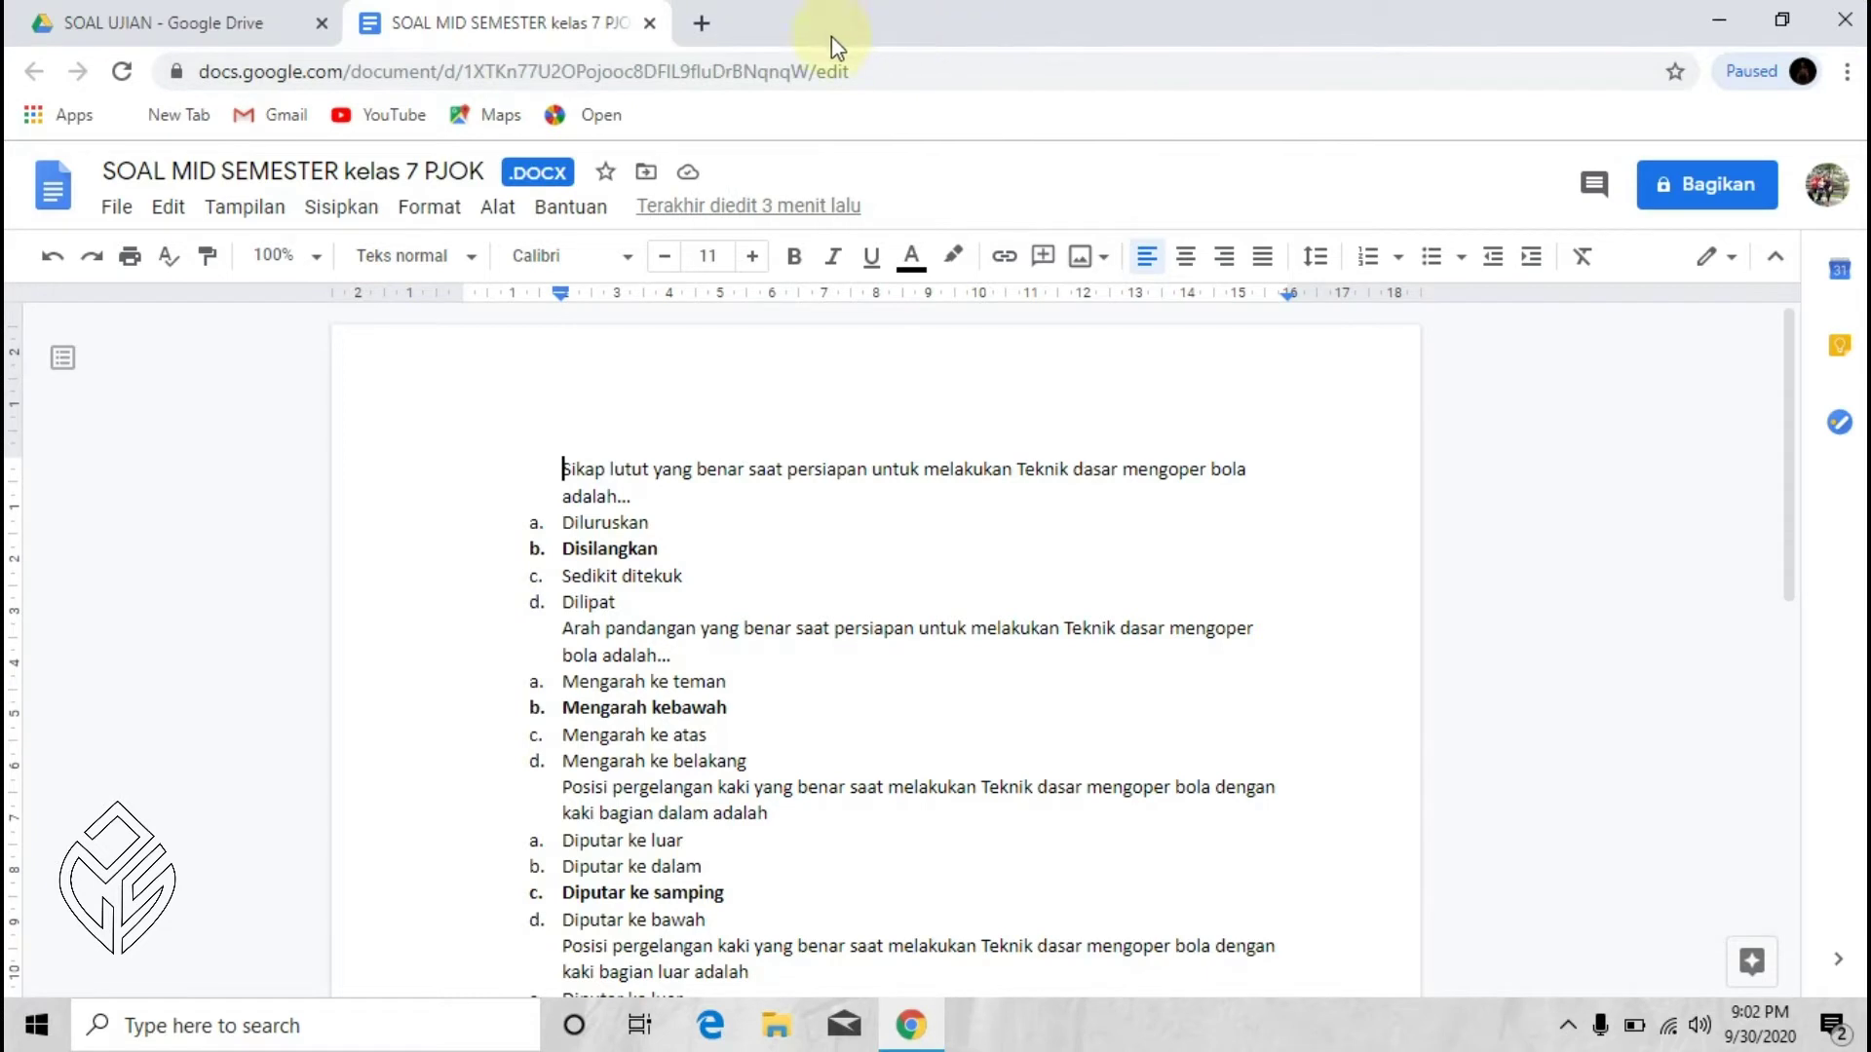
pyautogui.click(649, 23)
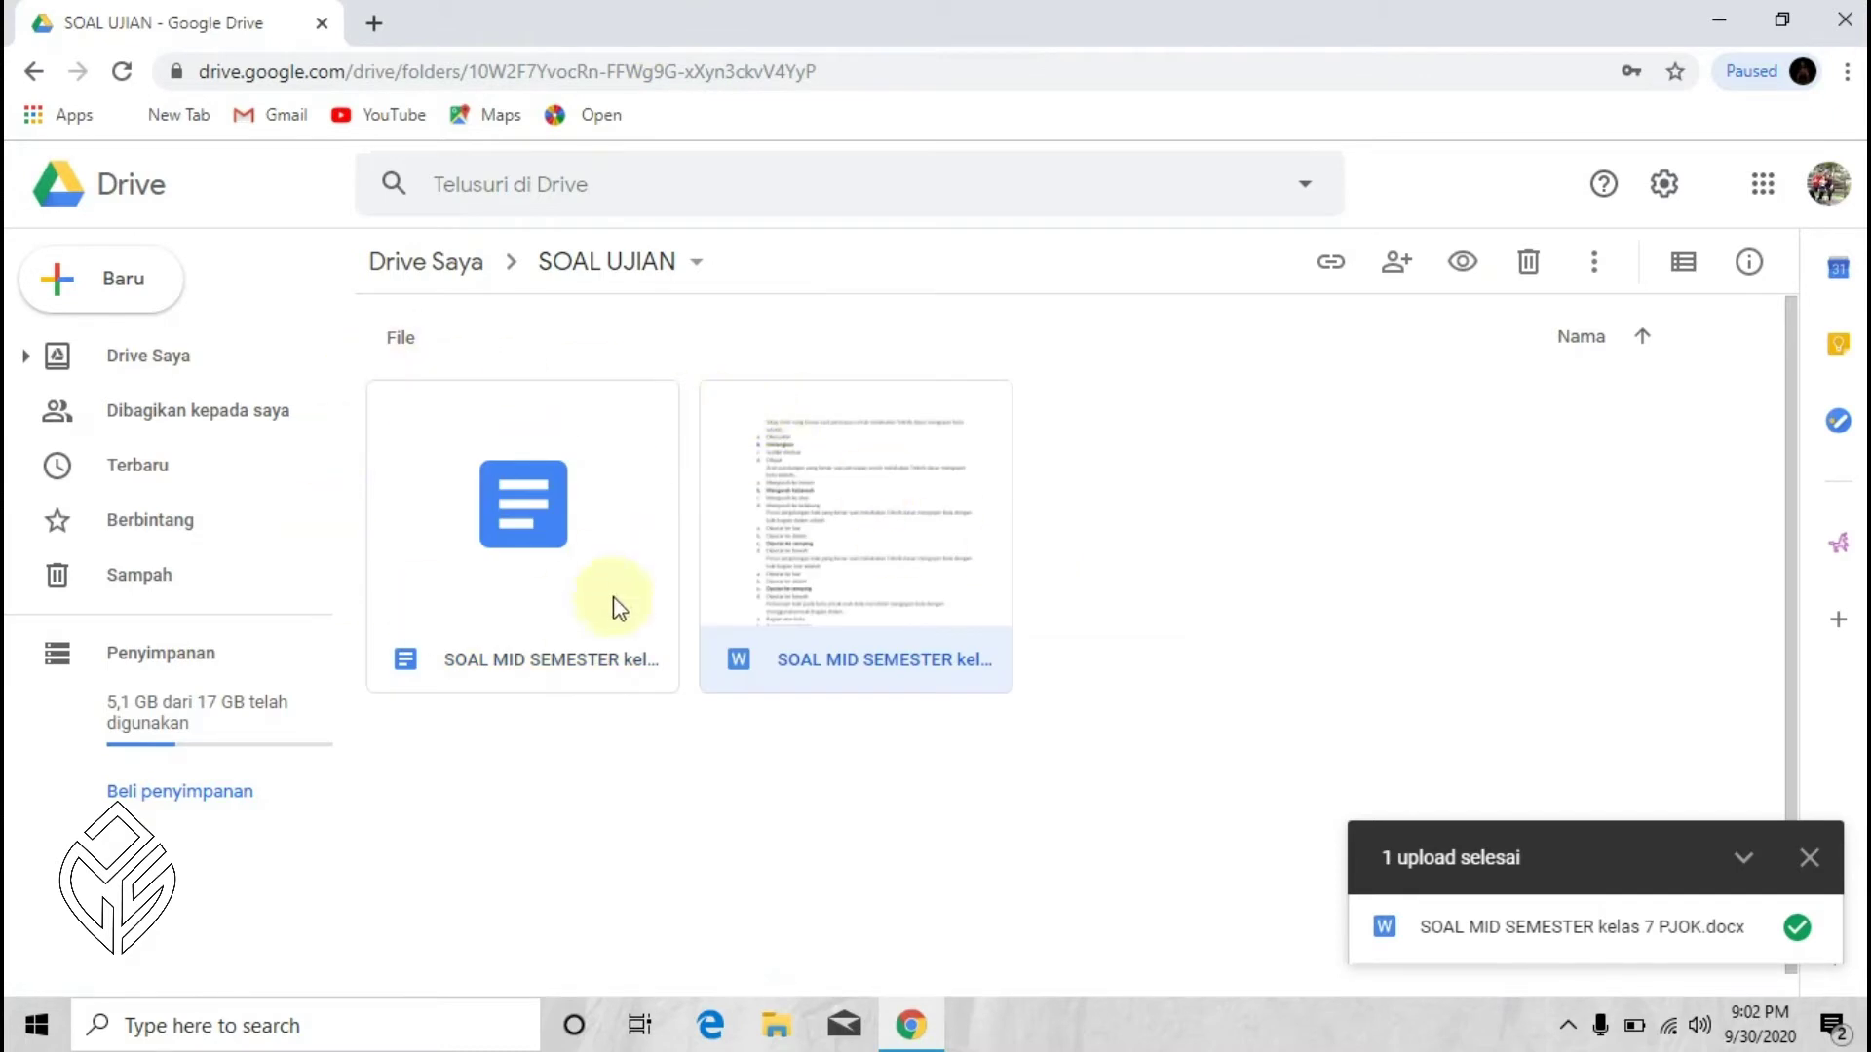
pyautogui.click(692, 750)
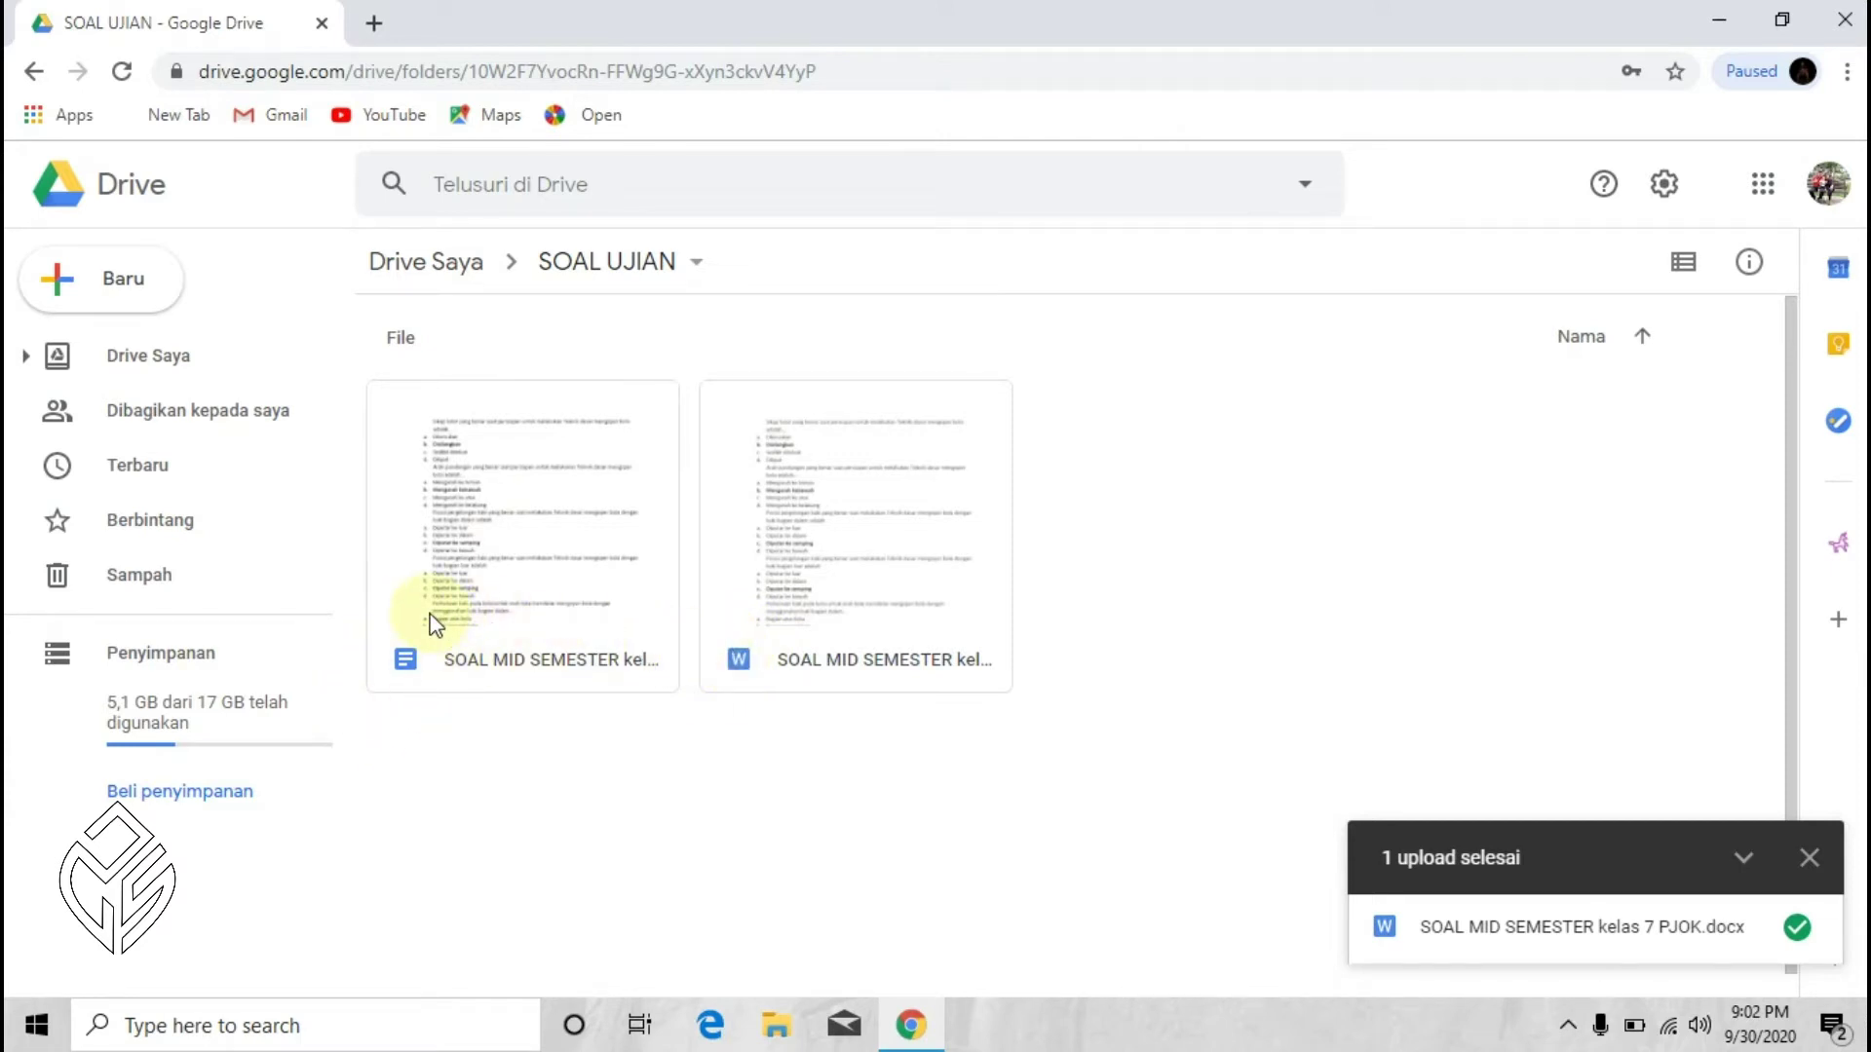
pyautogui.click(1801, 858)
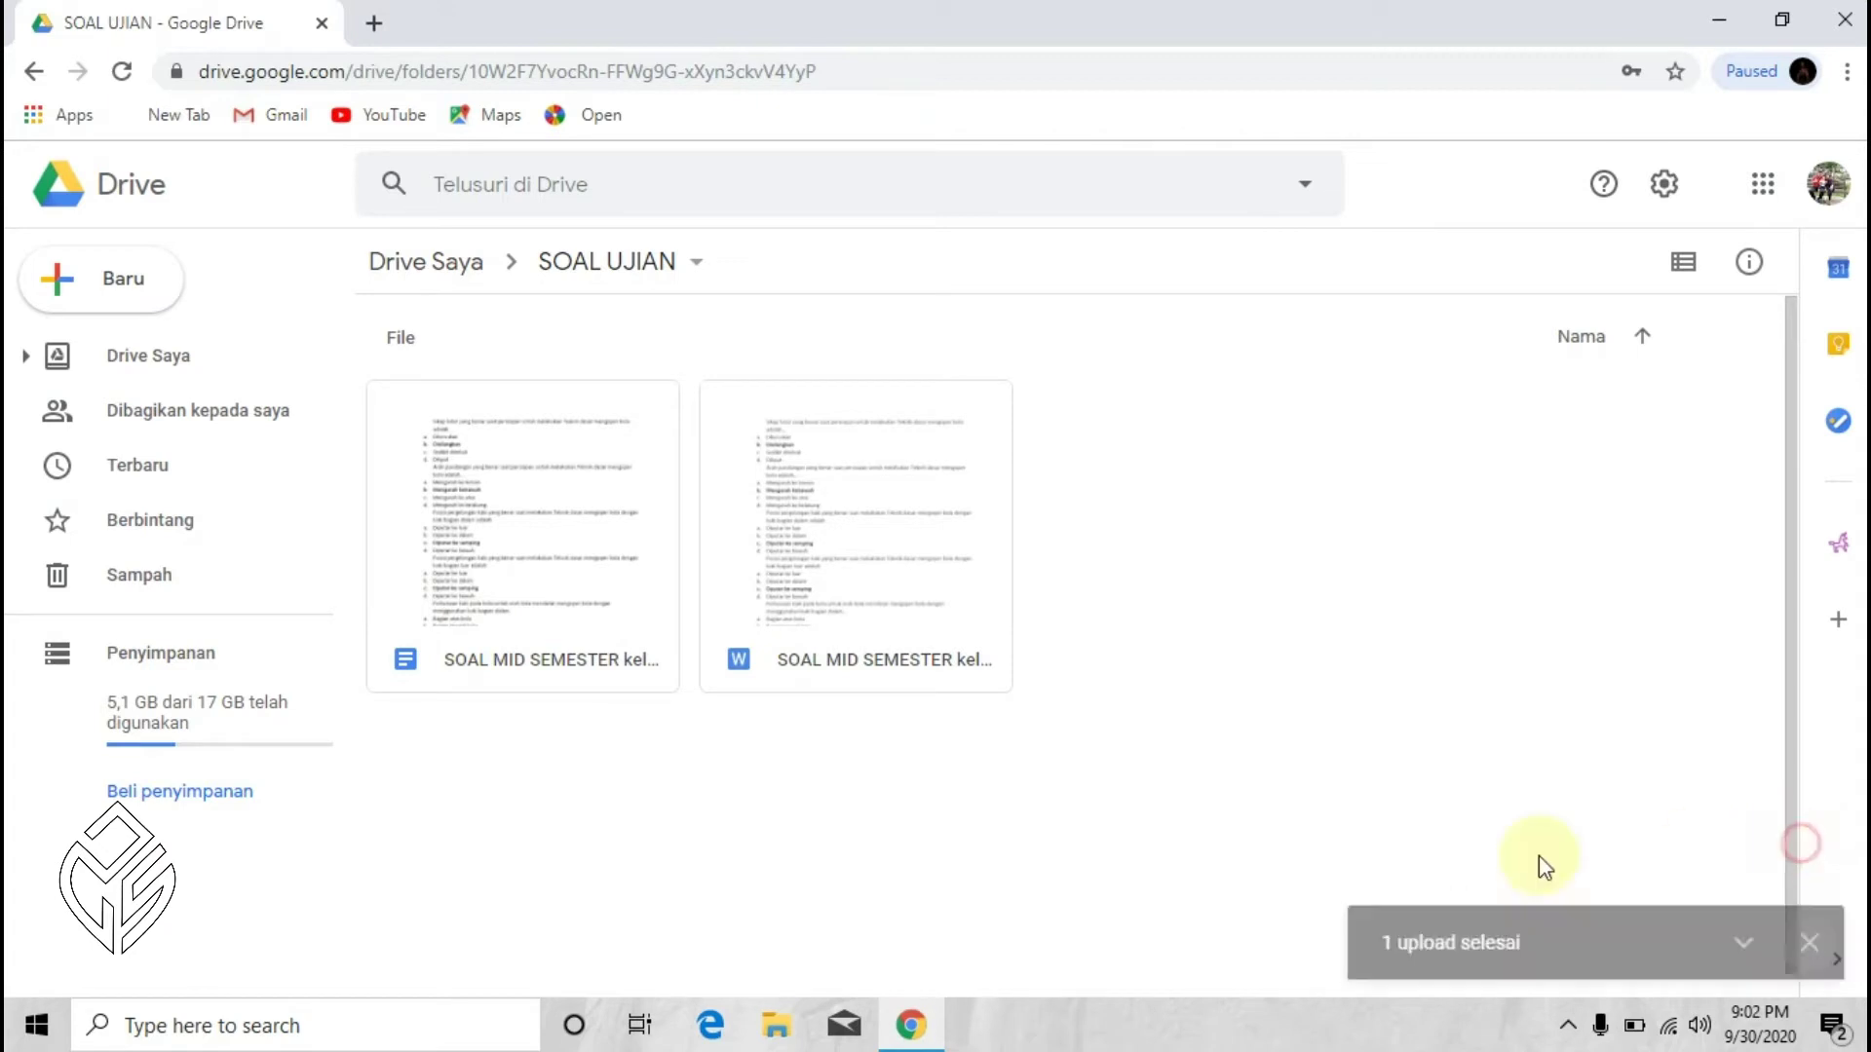
# Step: Create a blank Google Formulir in the SOAL UJIAN folder
pyautogui.rightClick(877, 810)
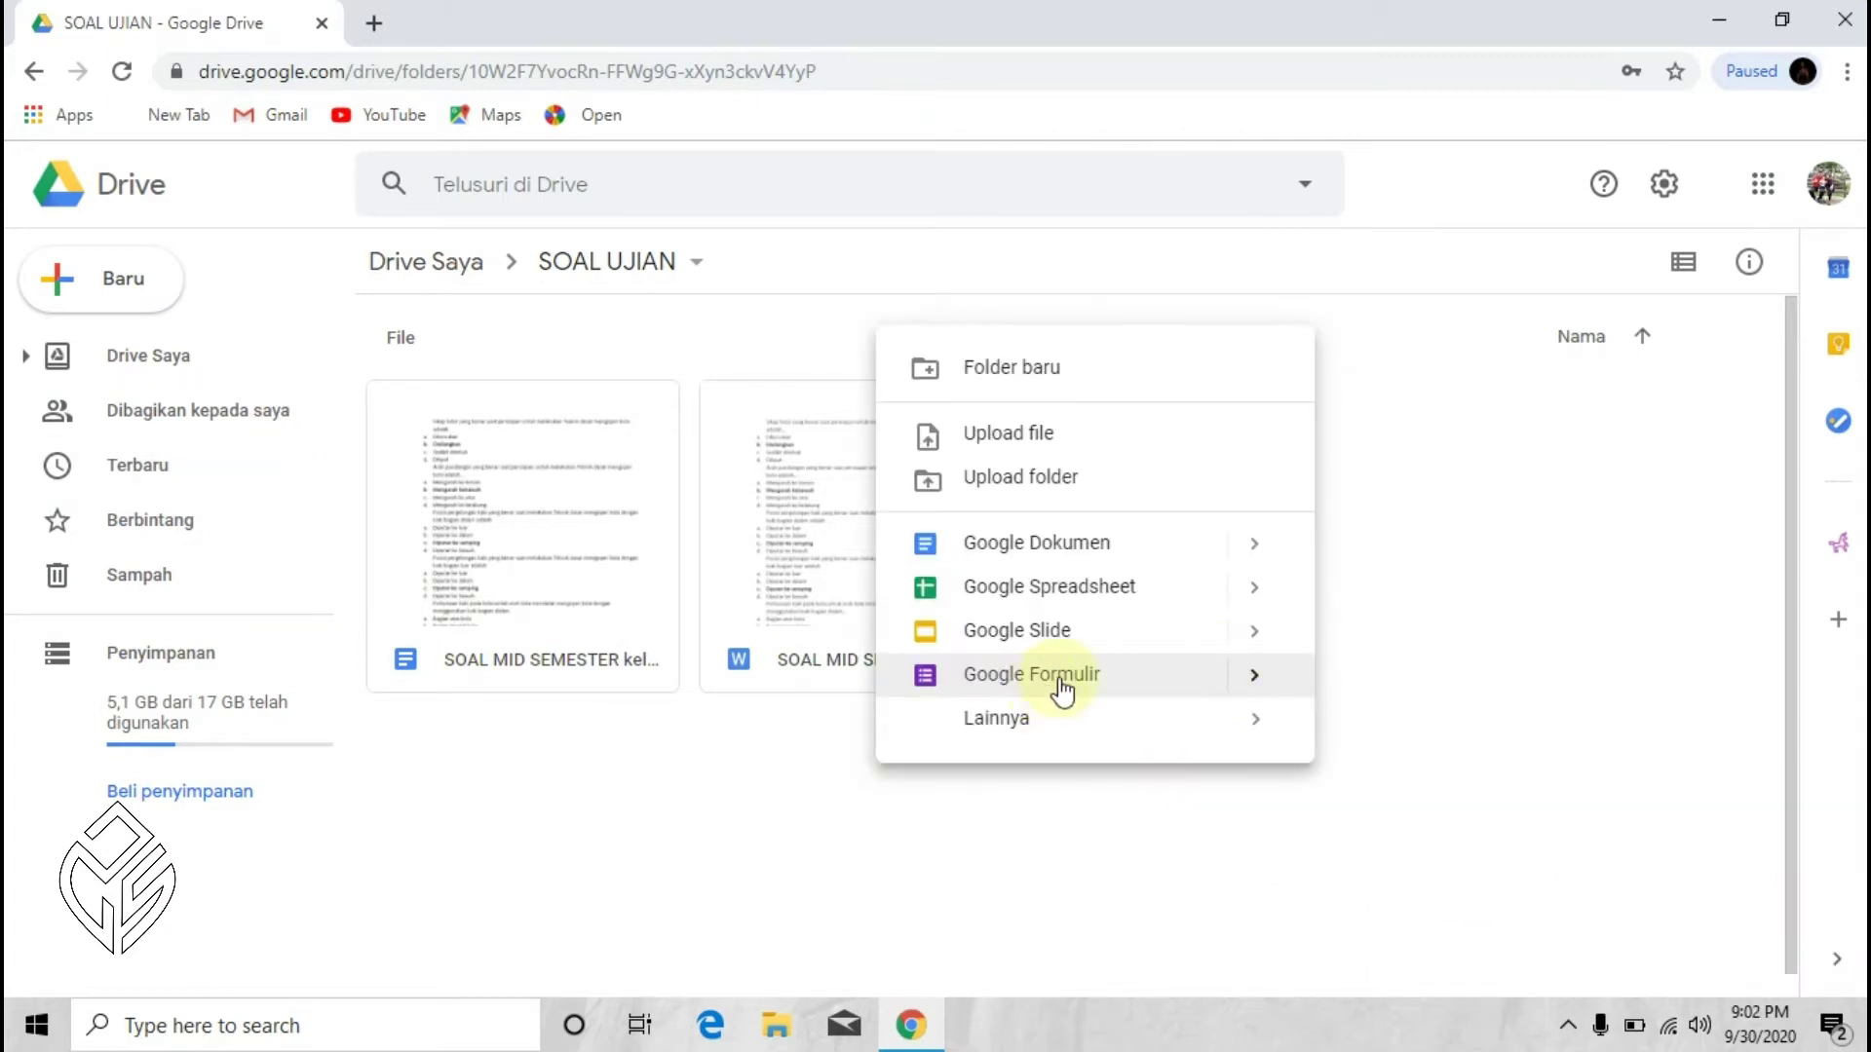
pyautogui.click(1061, 684)
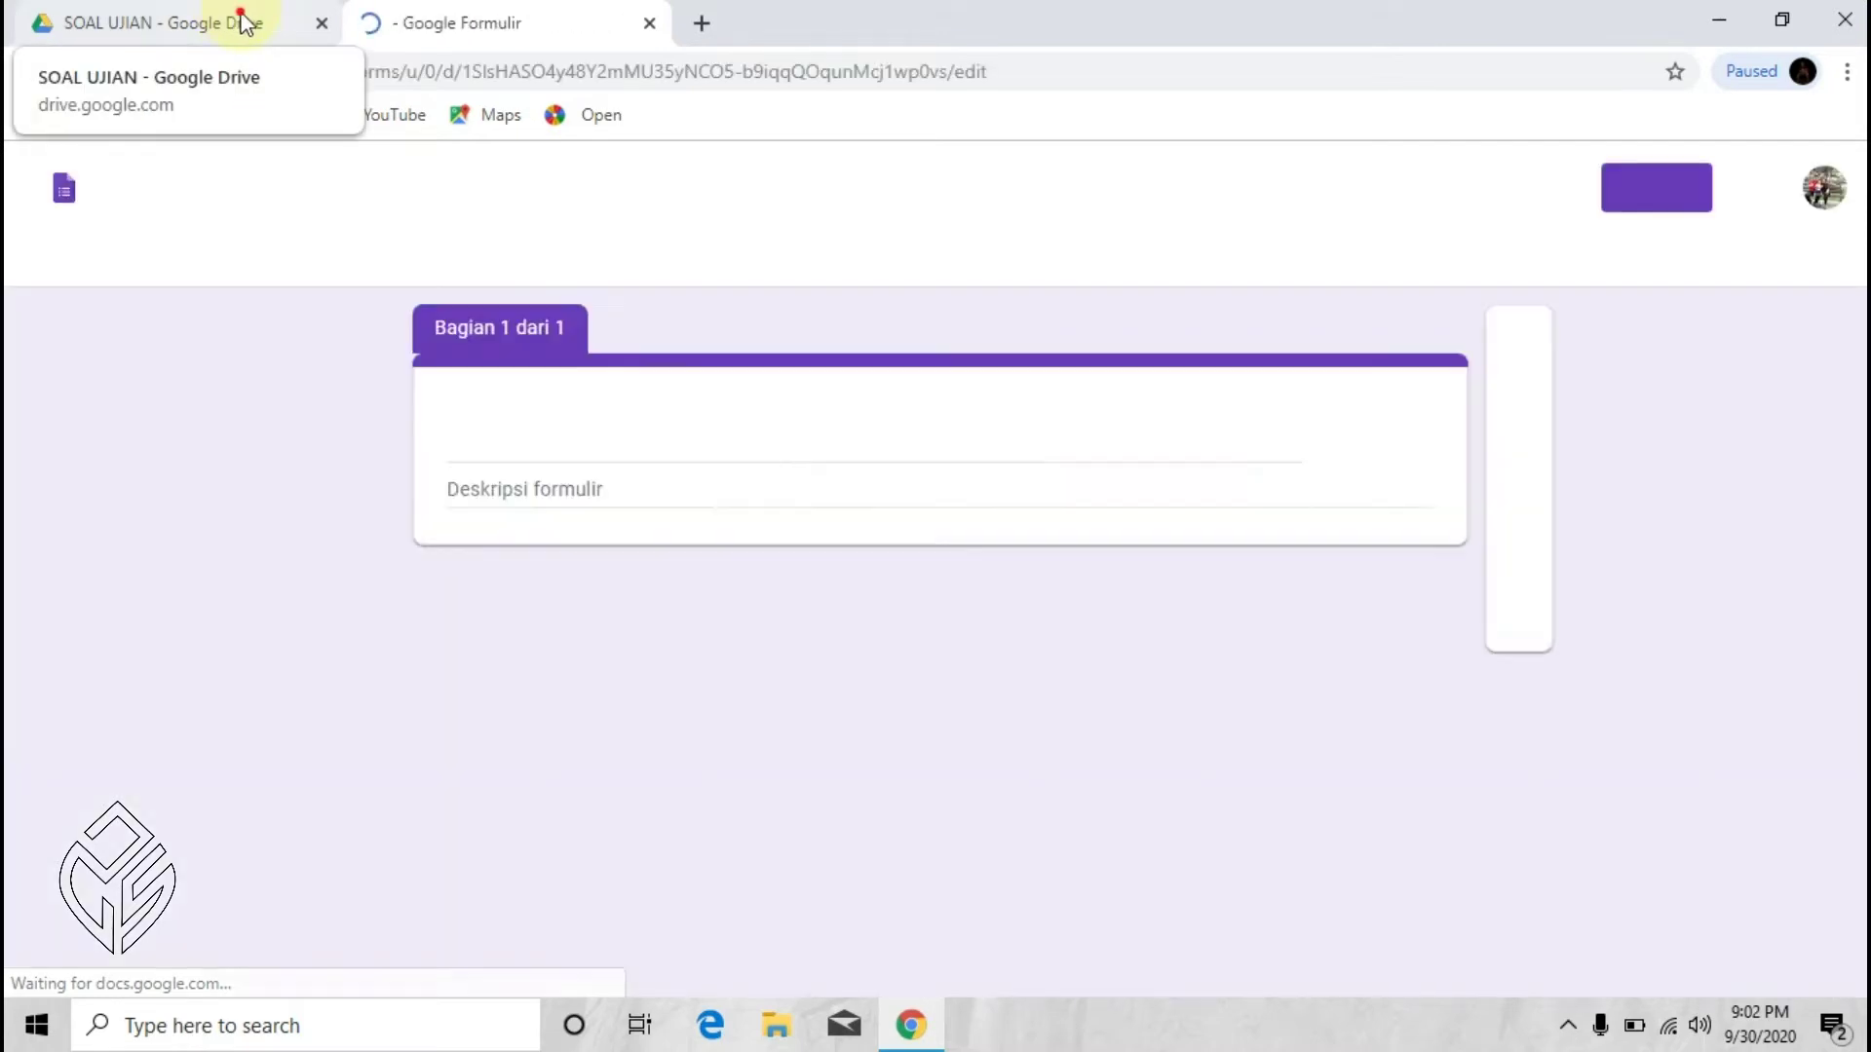
pyautogui.click(244, 21)
pyautogui.click(492, 22)
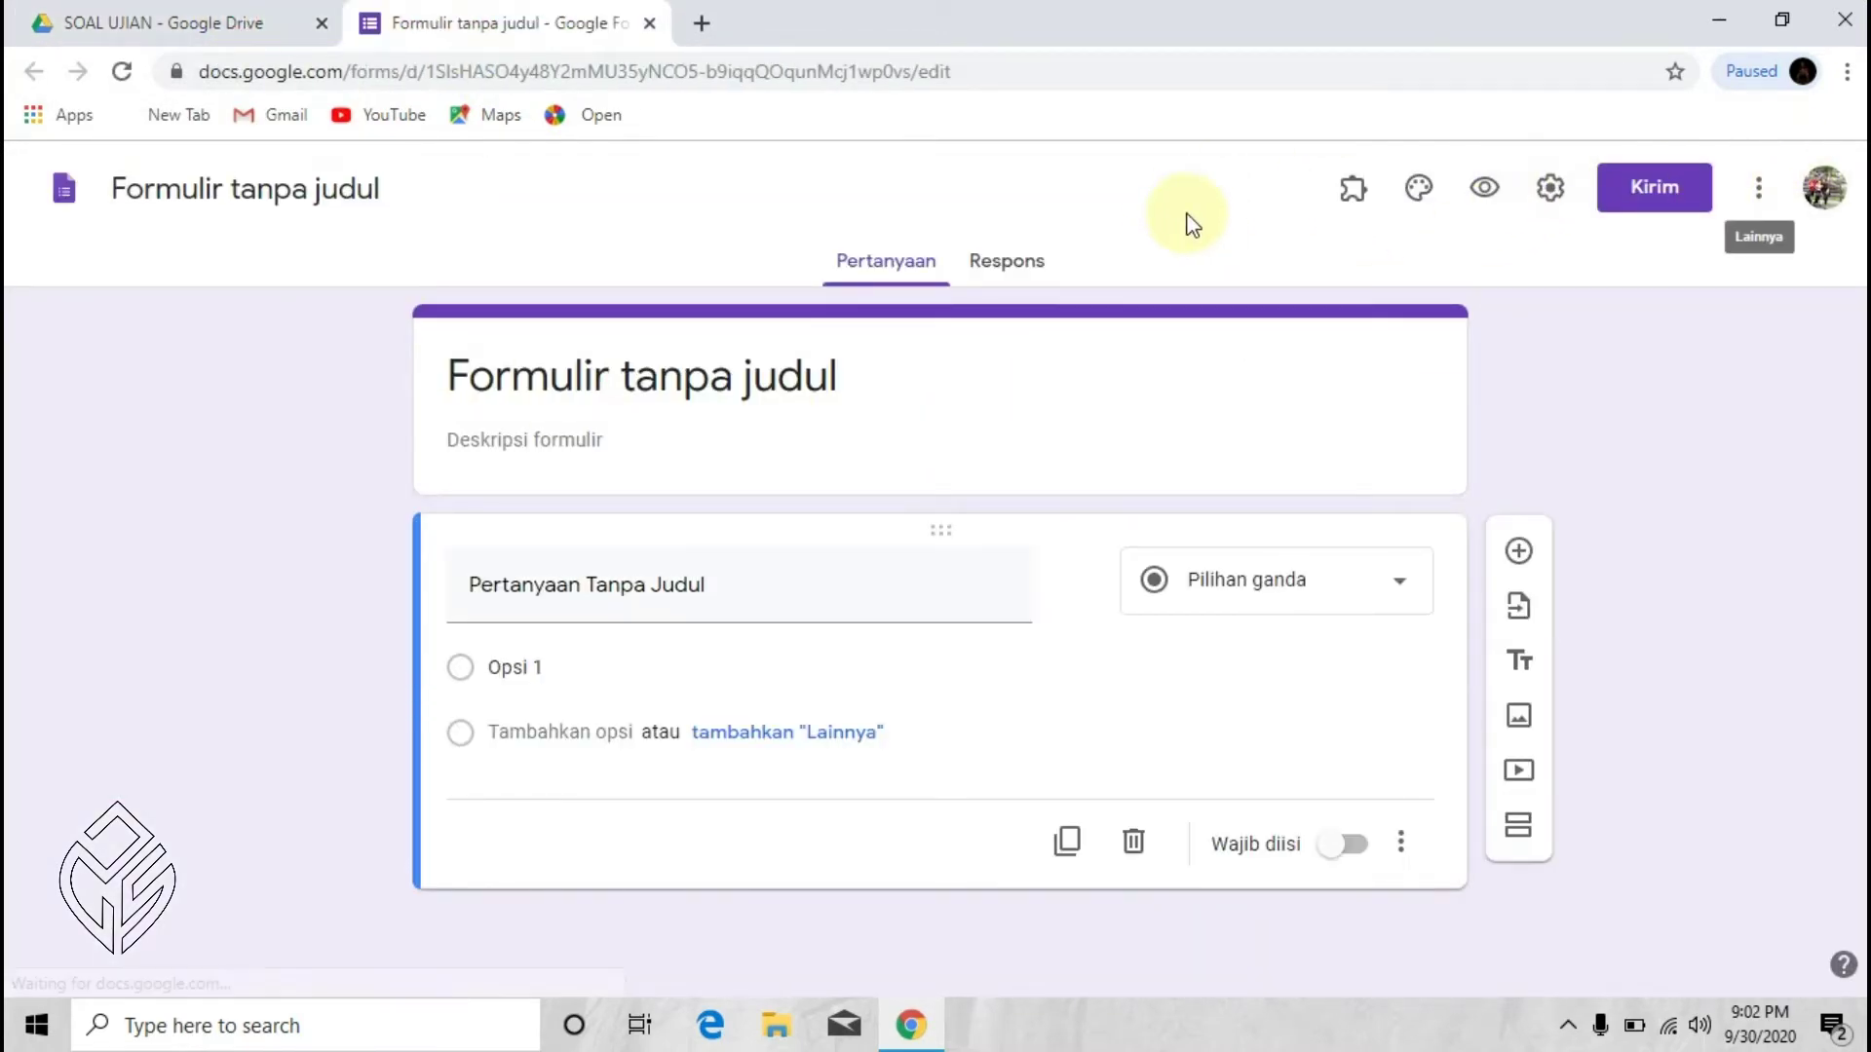
# Step: Check the add-ons already installed for the form and open the G Suite Marketplace for more add-ons
pyautogui.click(1352, 189)
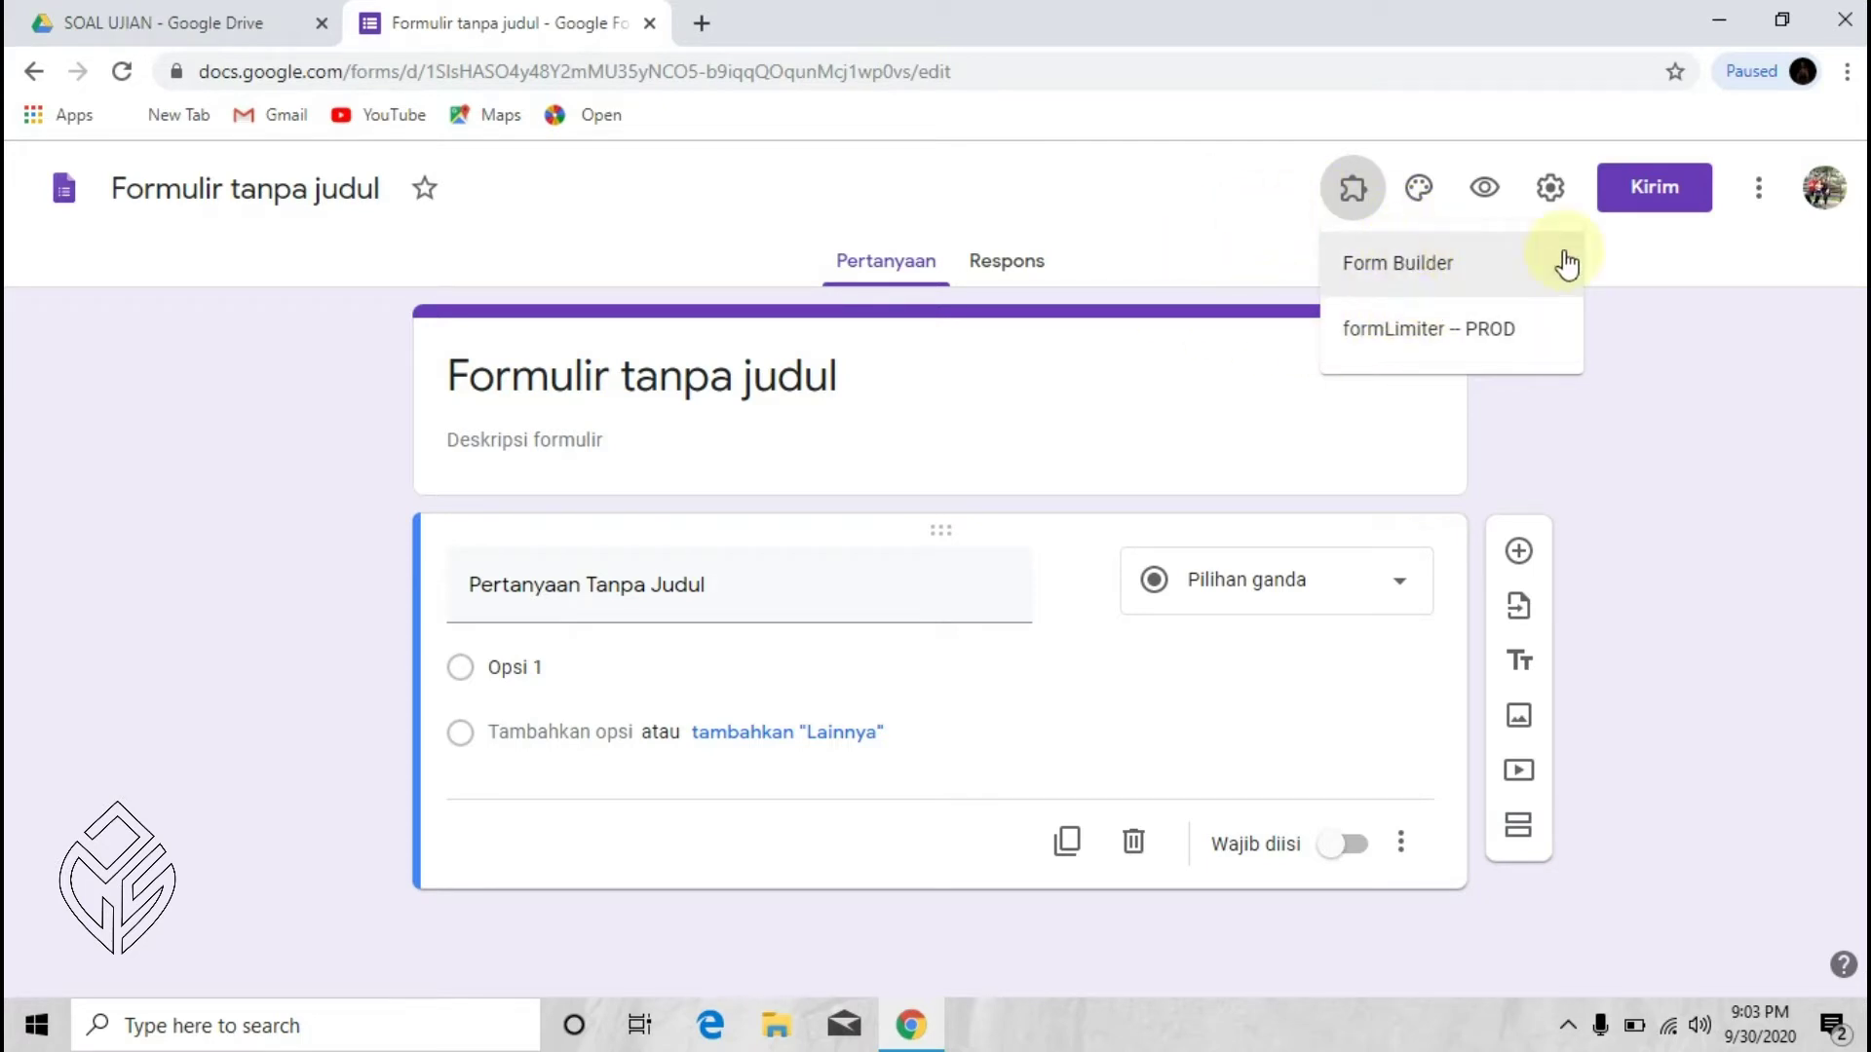
pyautogui.click(1766, 203)
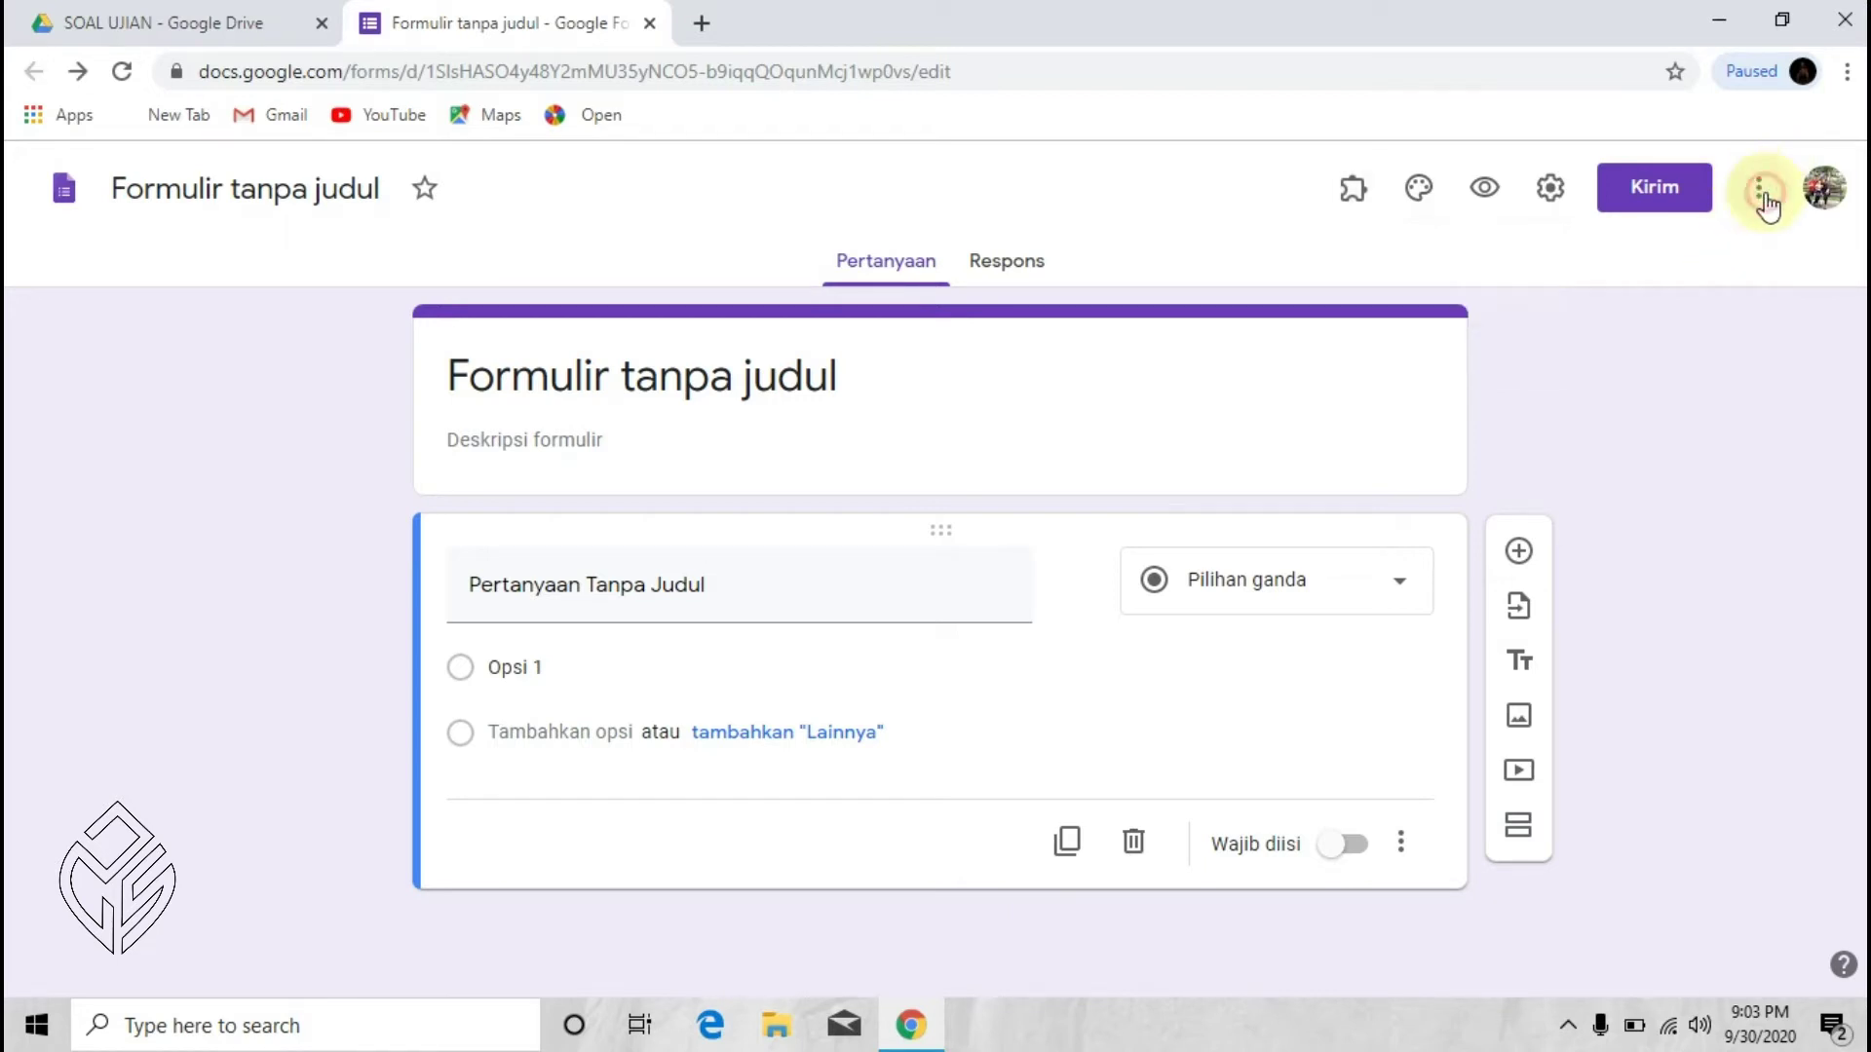
pyautogui.click(1766, 203)
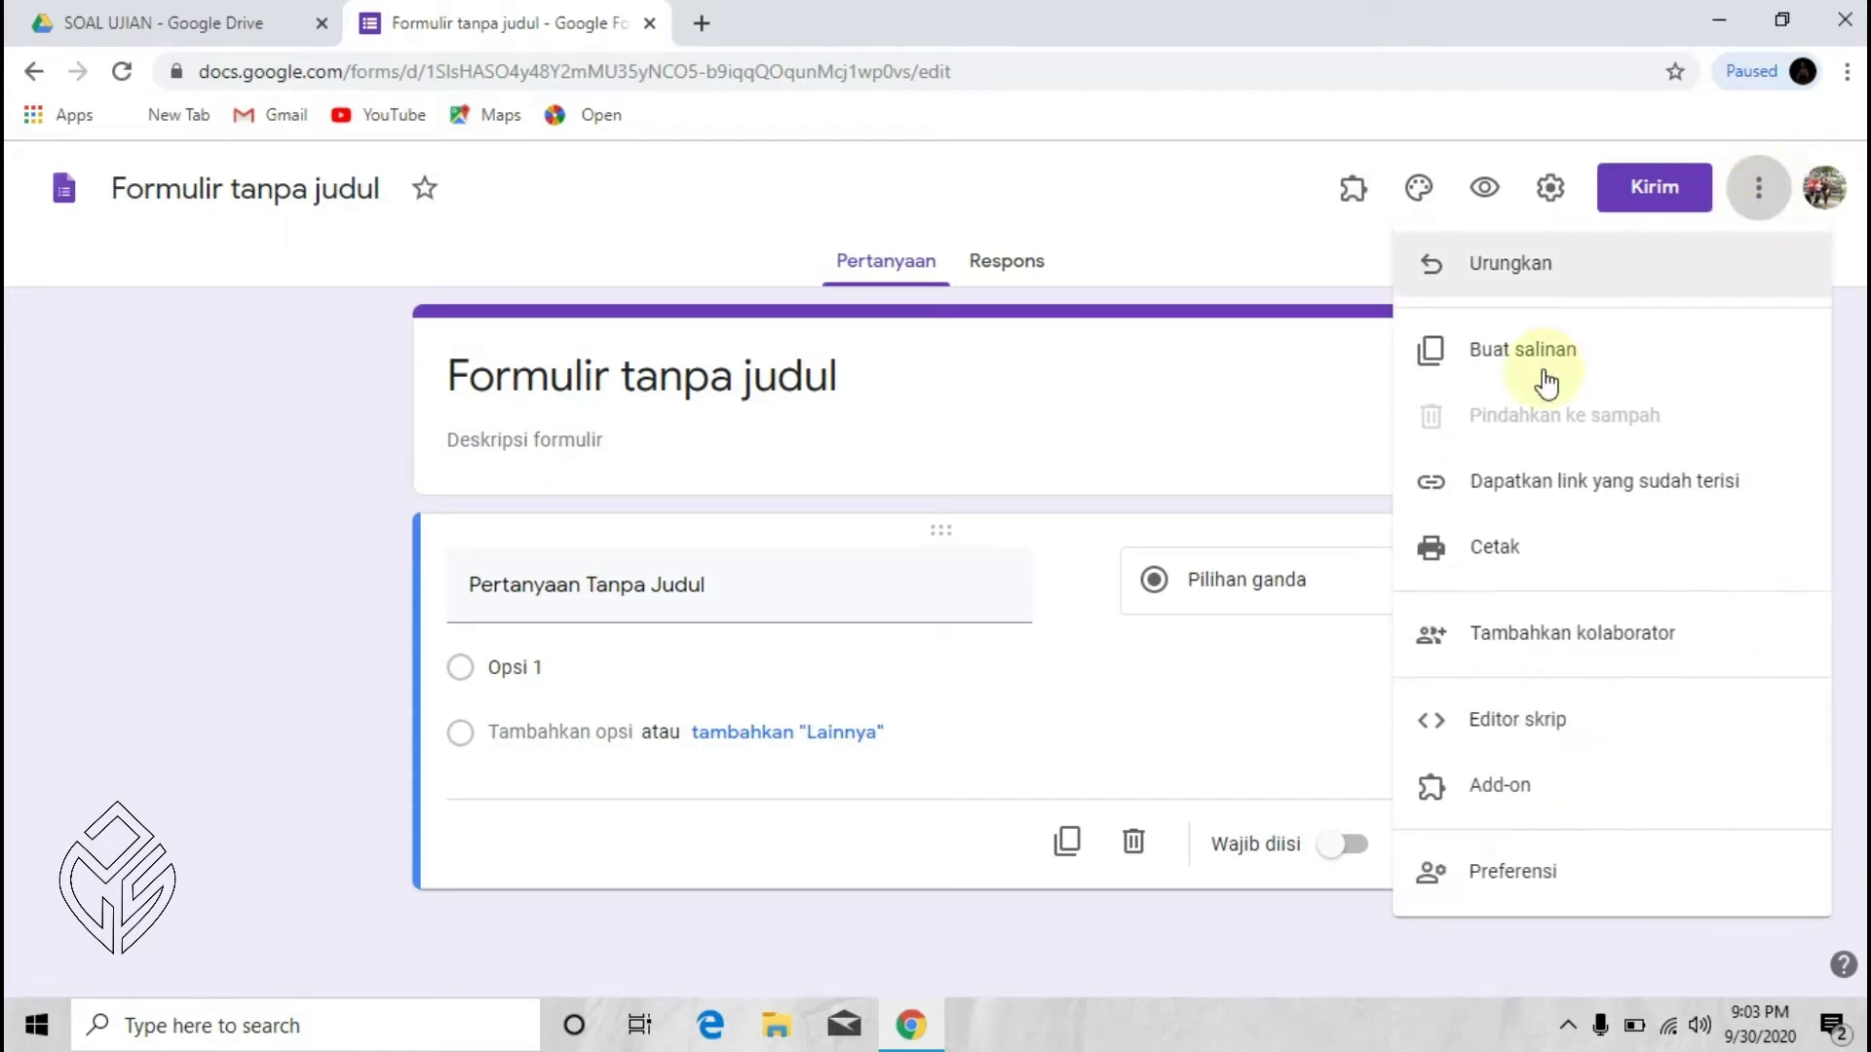
pyautogui.click(1480, 792)
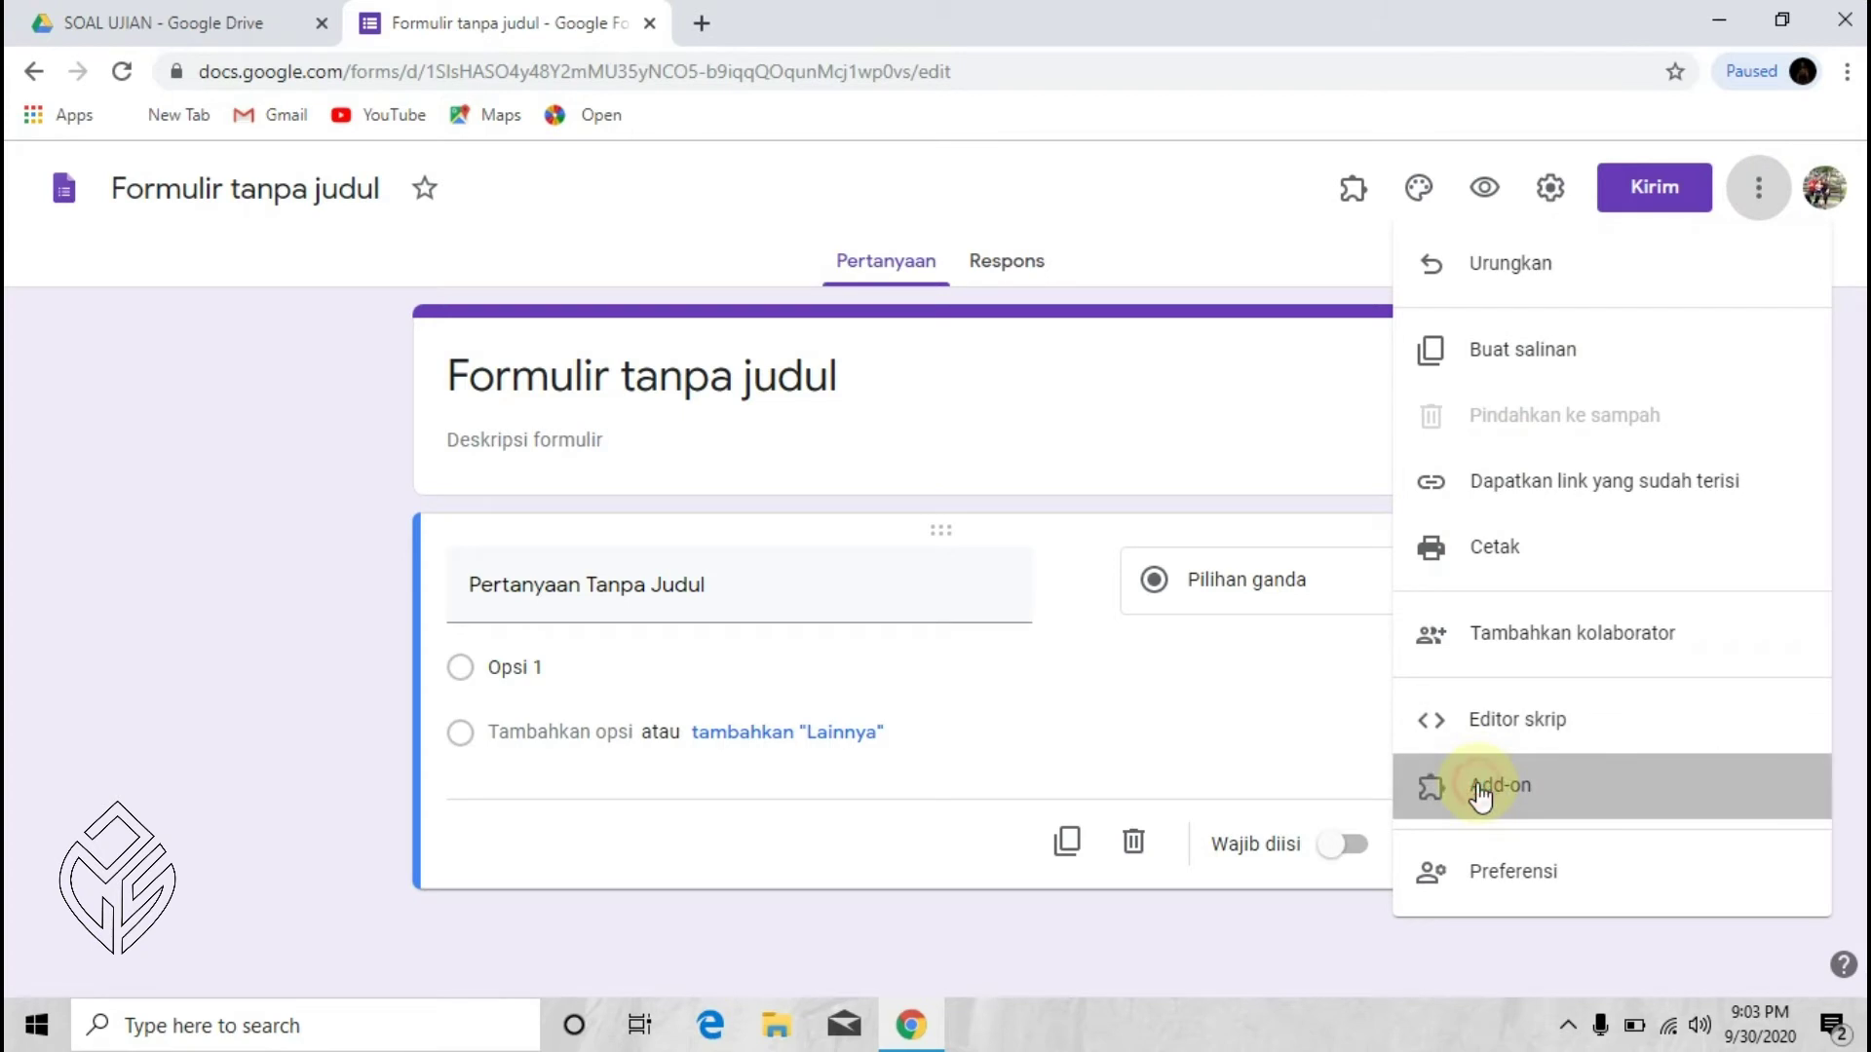
# Step: Browse the add-ons offered for Formulir and search the G Suite Marketplace for "Form Builder"
pyautogui.click(823, 71)
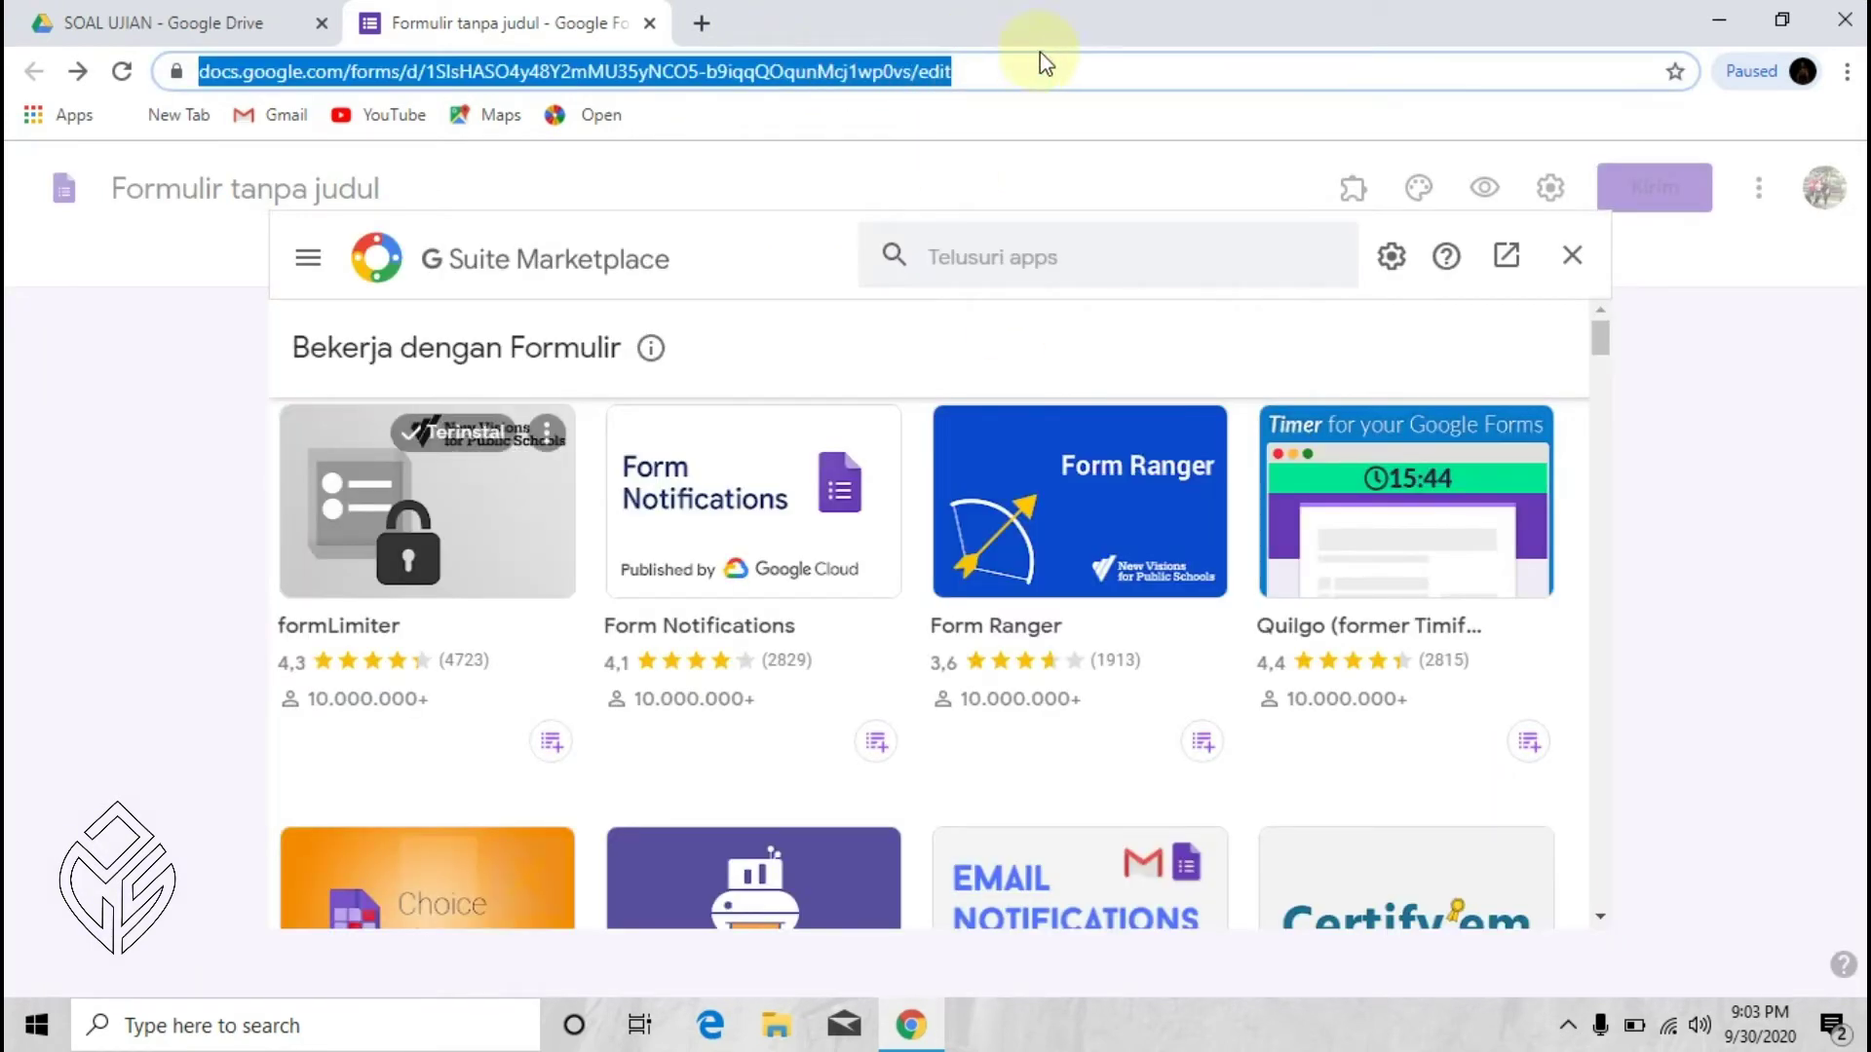
pyautogui.click(1601, 341)
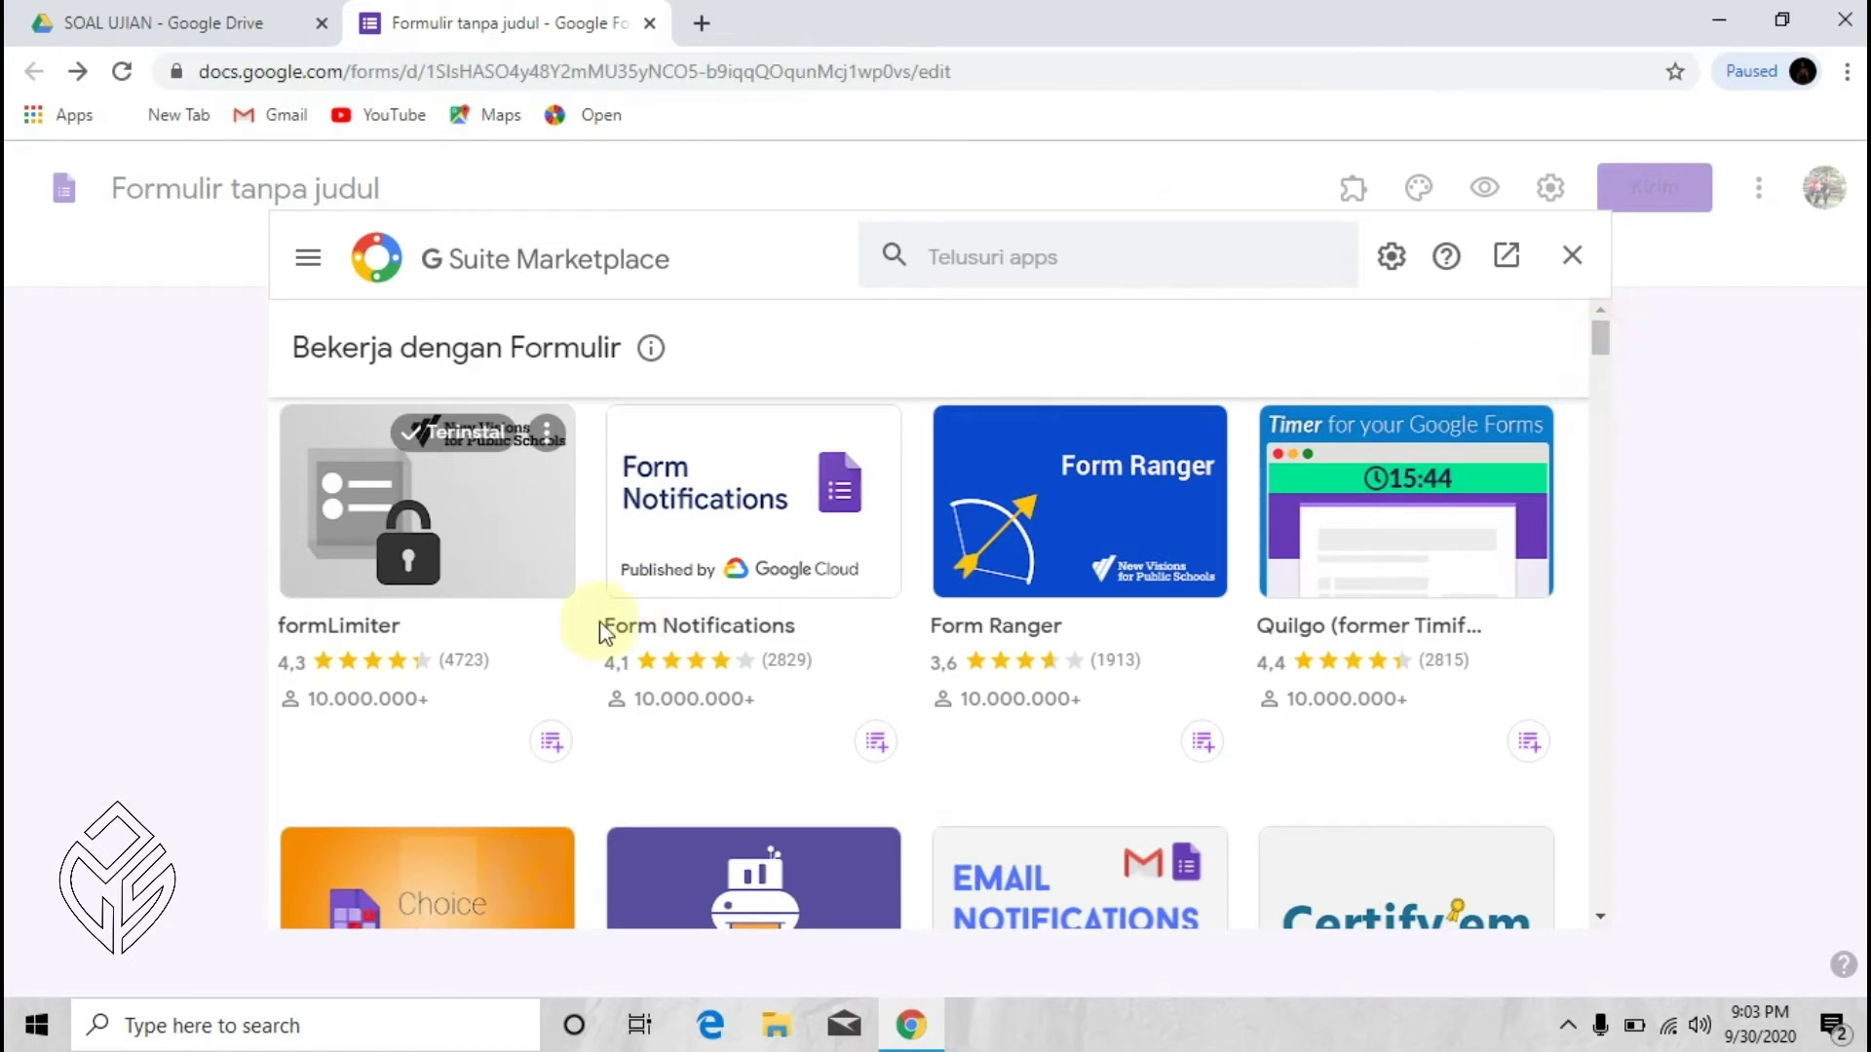
pyautogui.scroll(-3, 579, 618)
pyautogui.scroll(1, 716, 487)
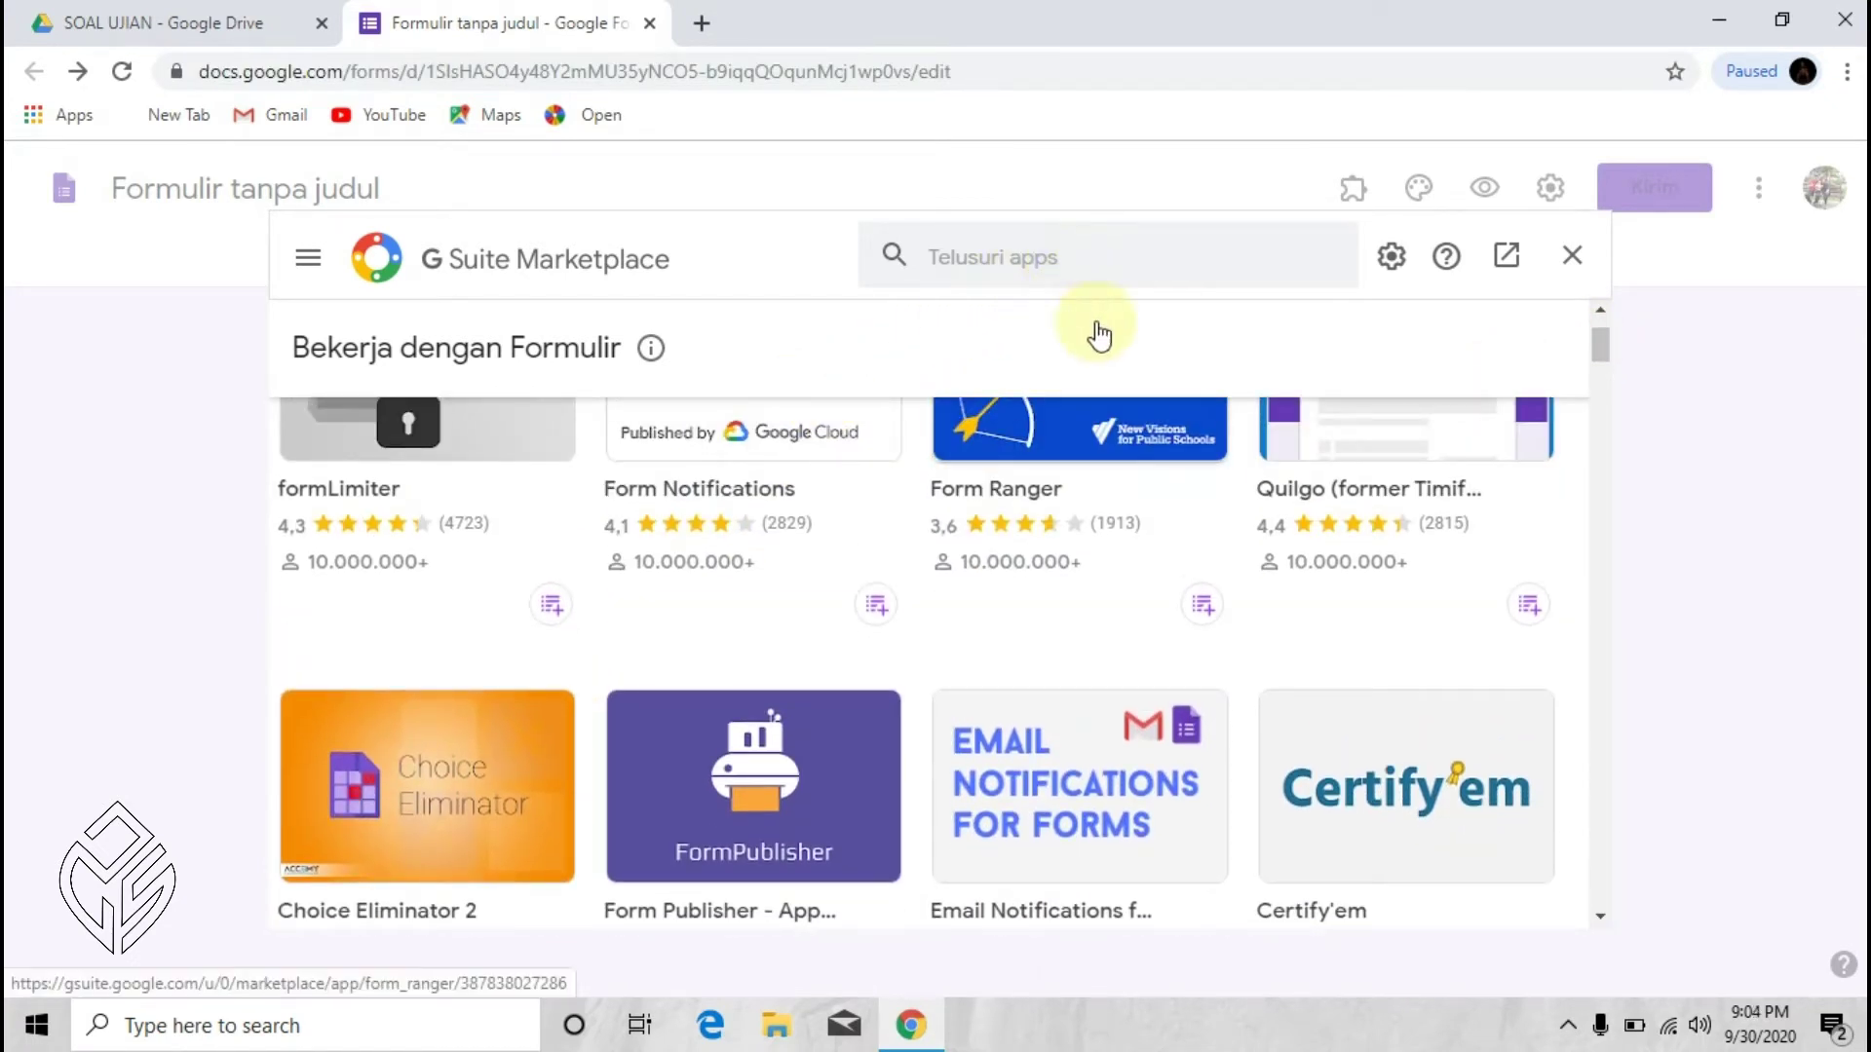
pyautogui.click(1125, 259)
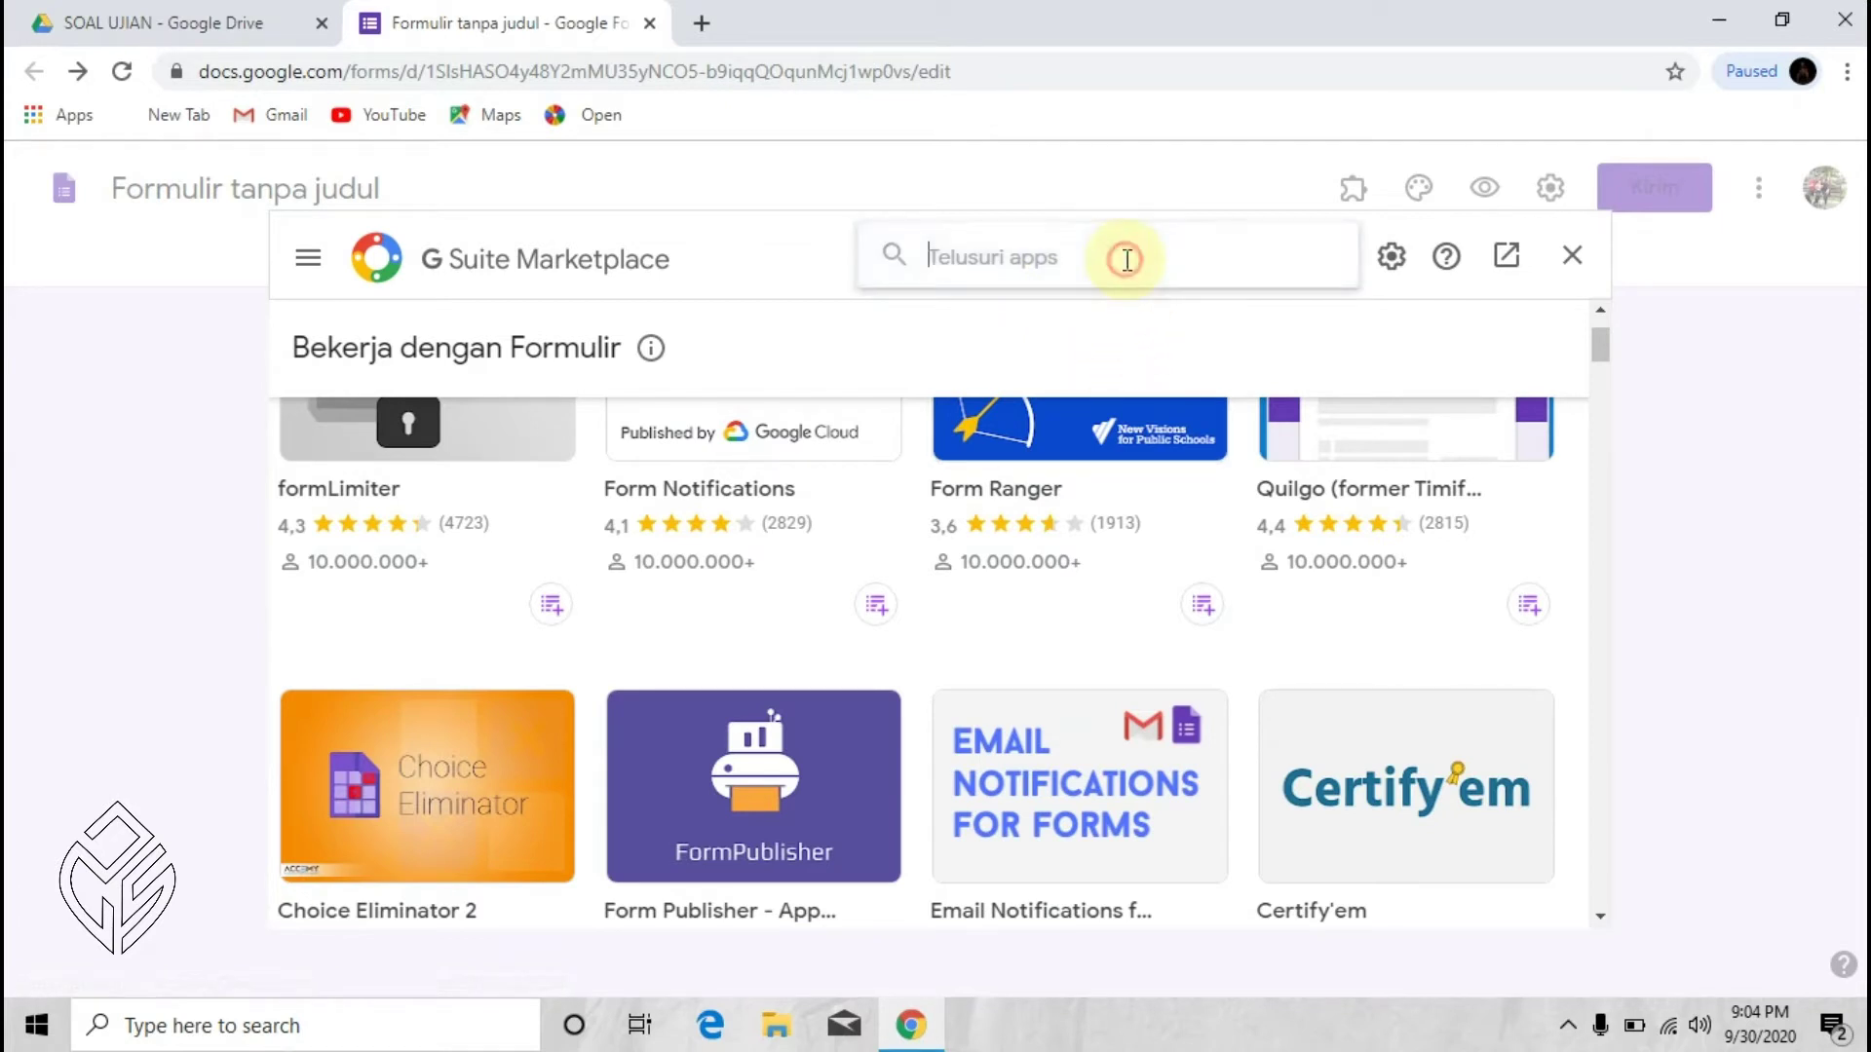
pyautogui.write('FORM BUILDER')
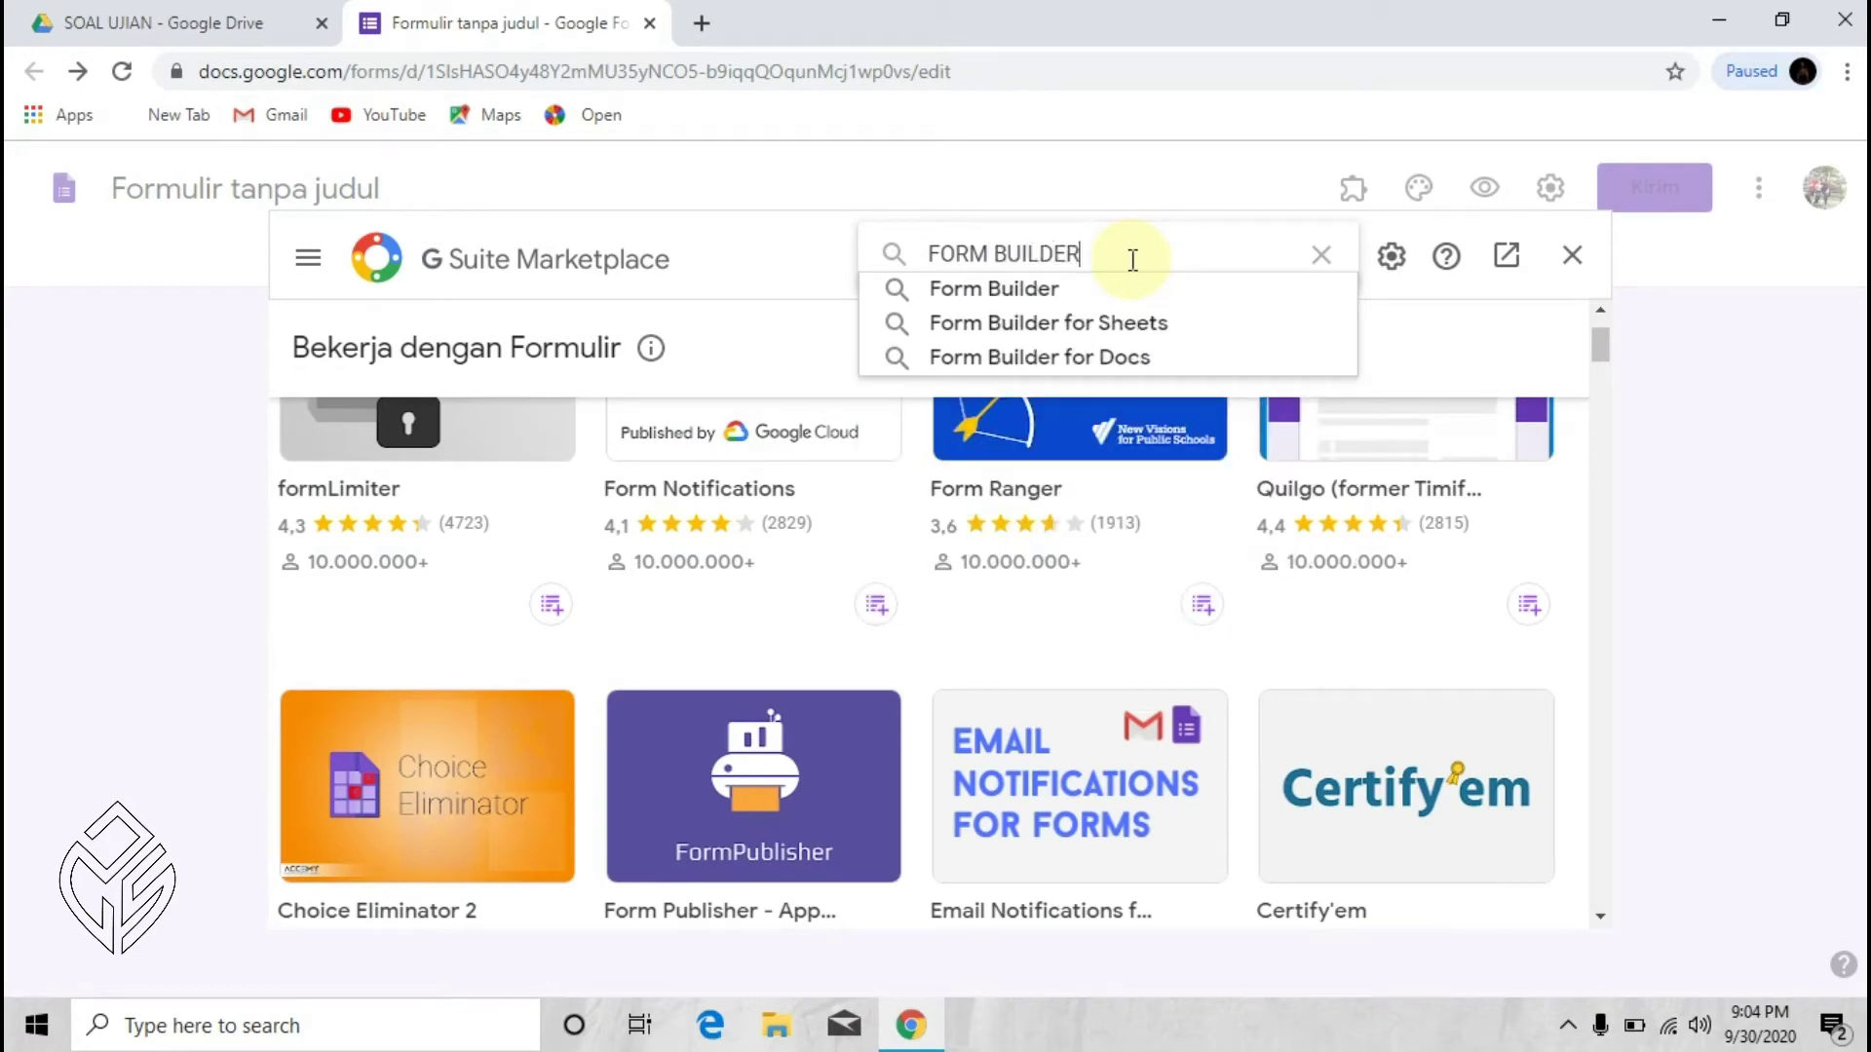
pyautogui.click(1062, 302)
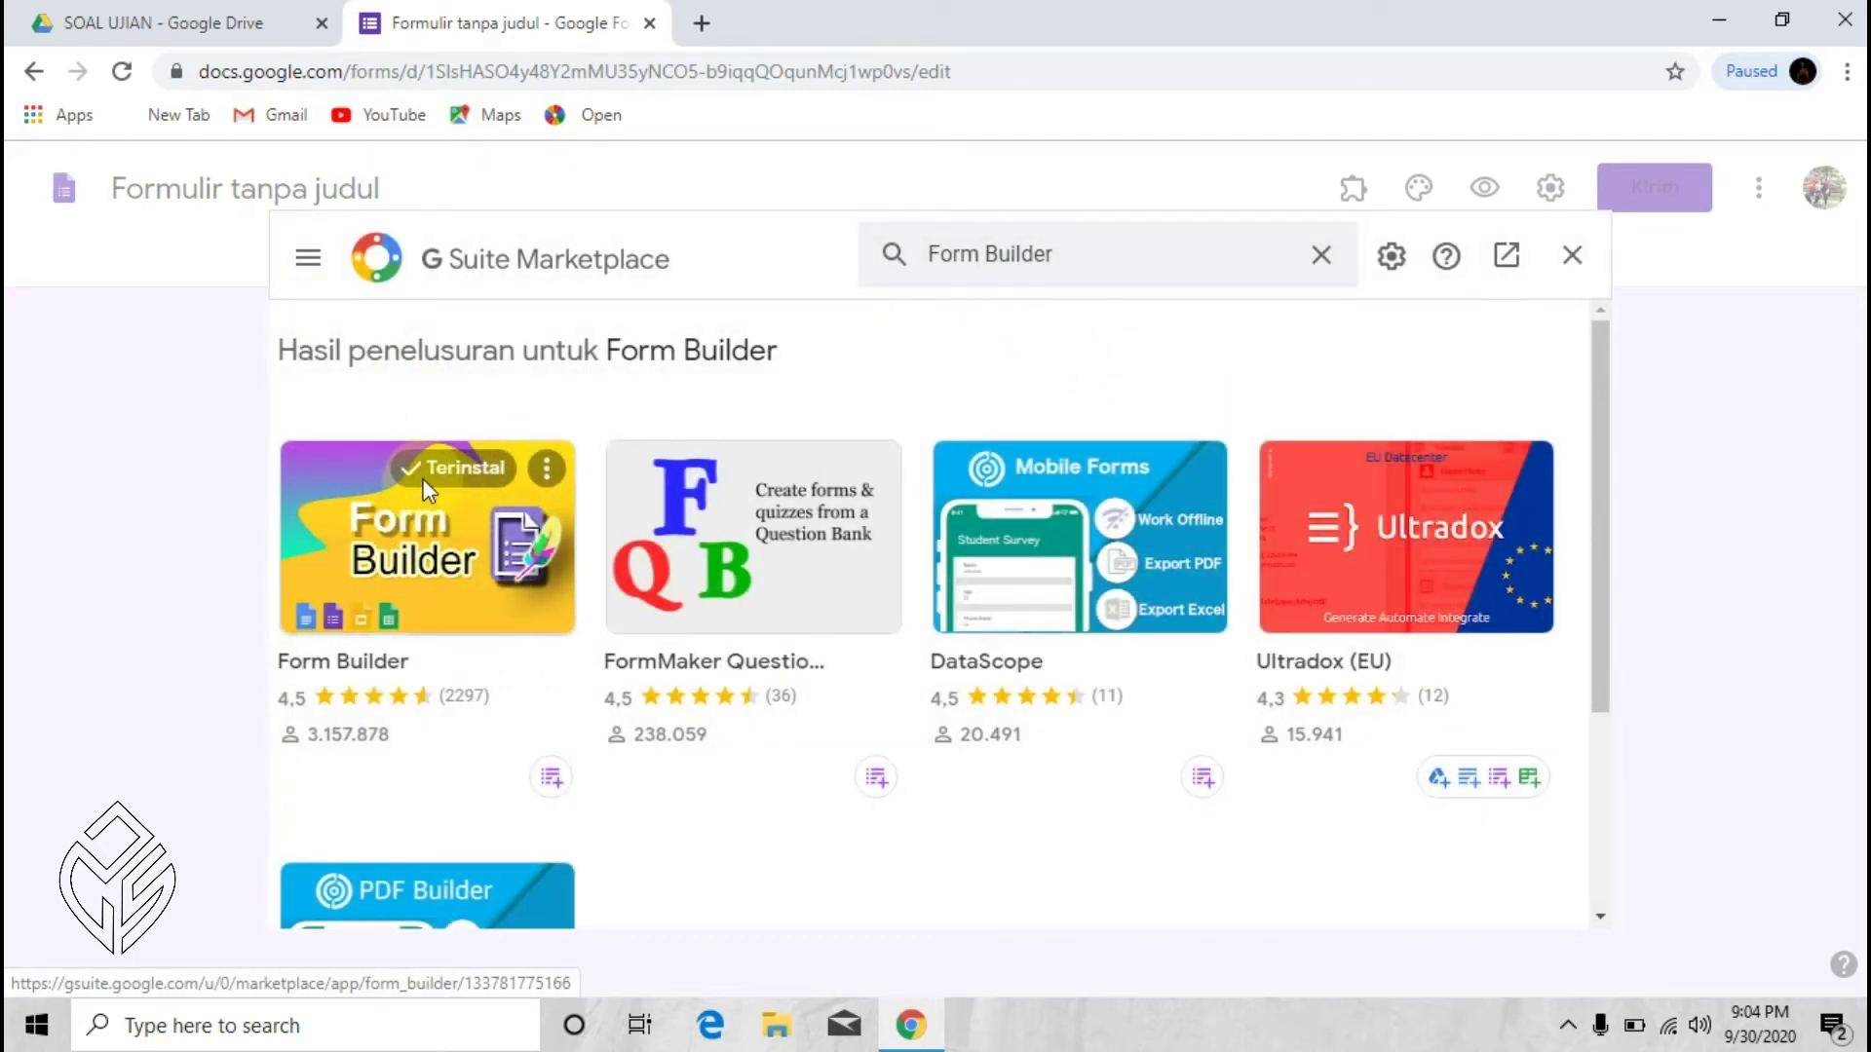
# Step: View the Form Builder listing by Jivrus Technologies and close the G Suite Marketplace
pyautogui.click(365, 670)
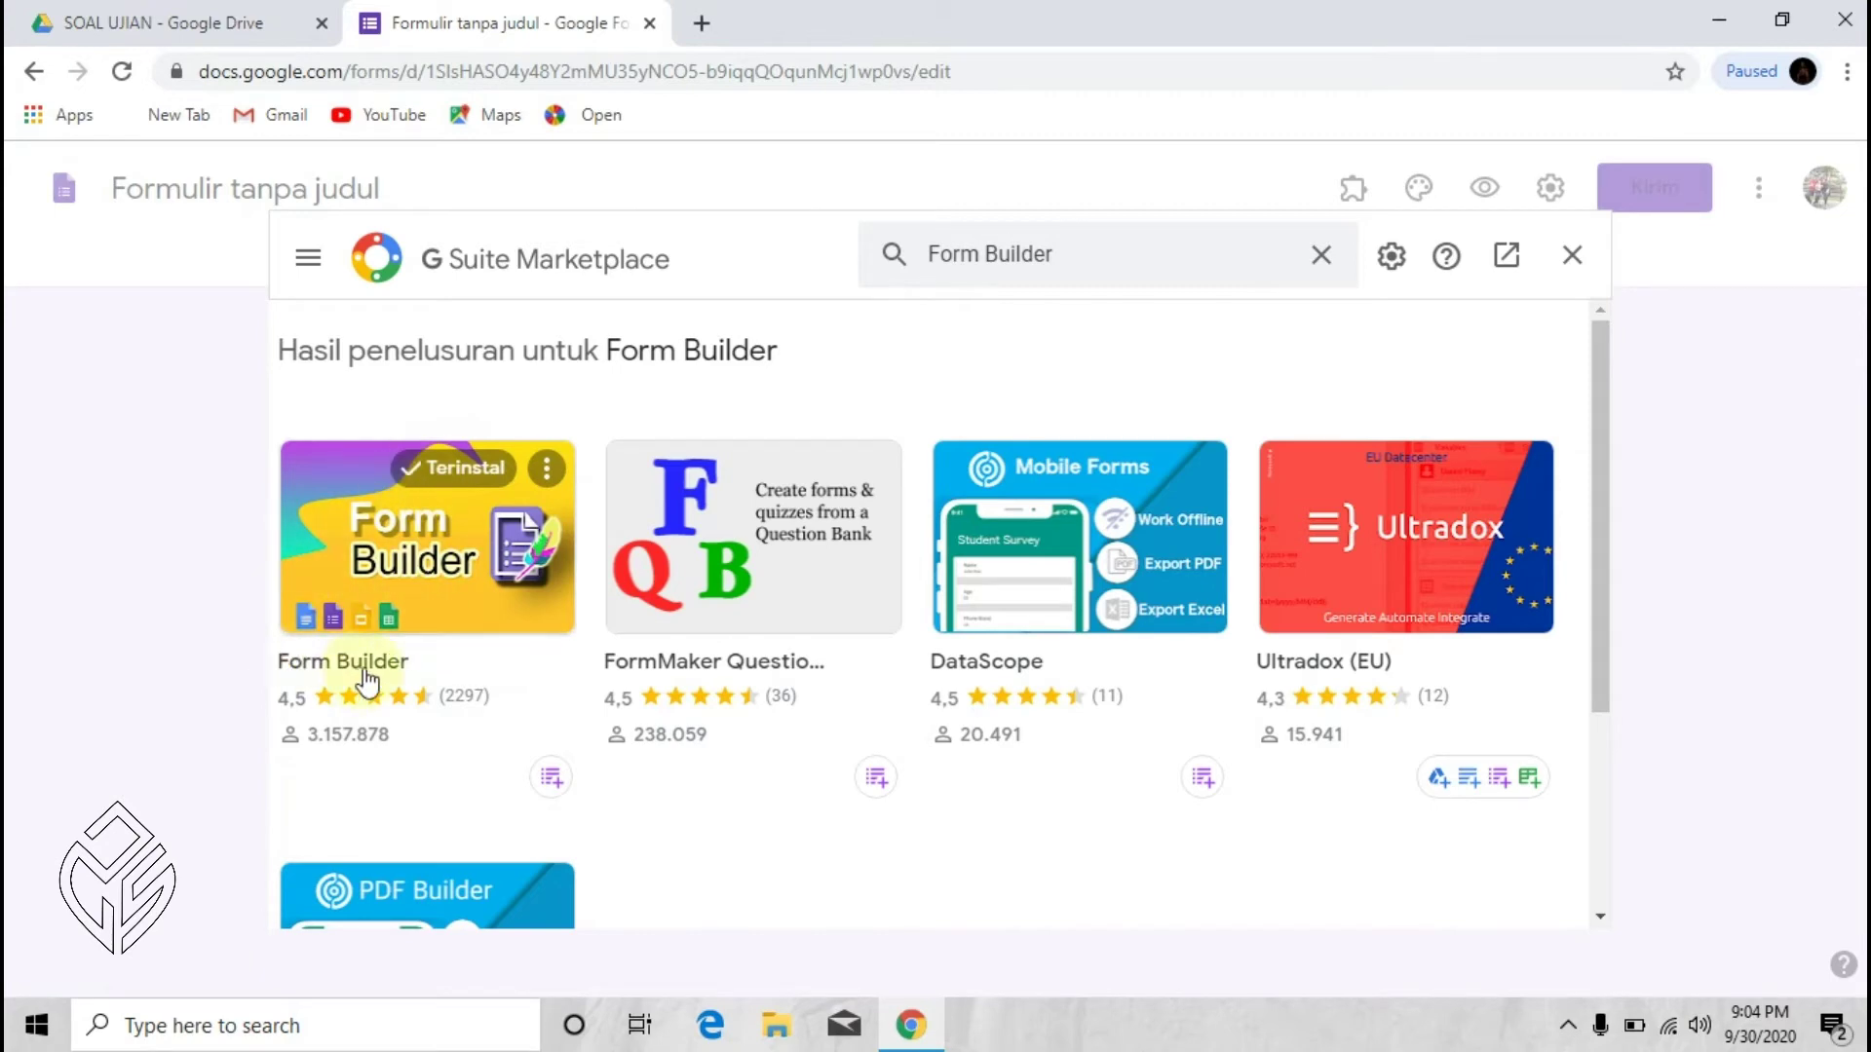
pyautogui.click(395, 599)
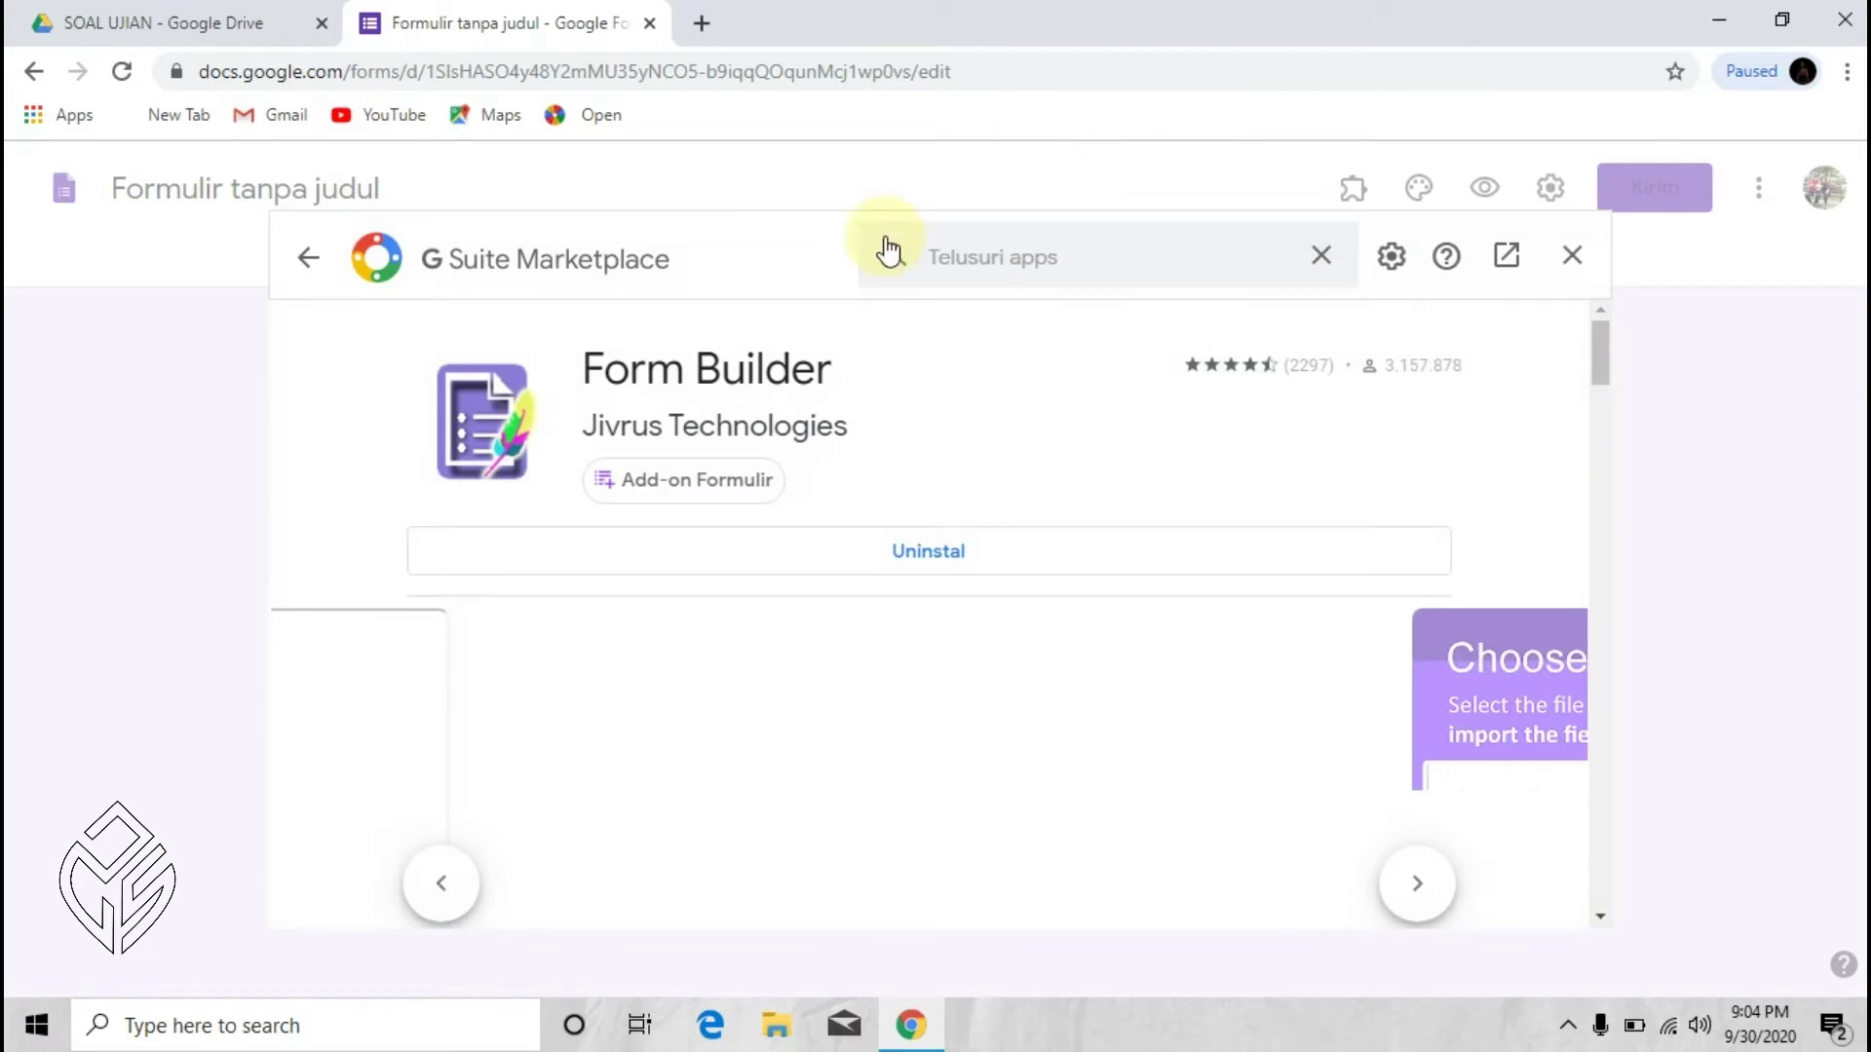
pyautogui.click(924, 552)
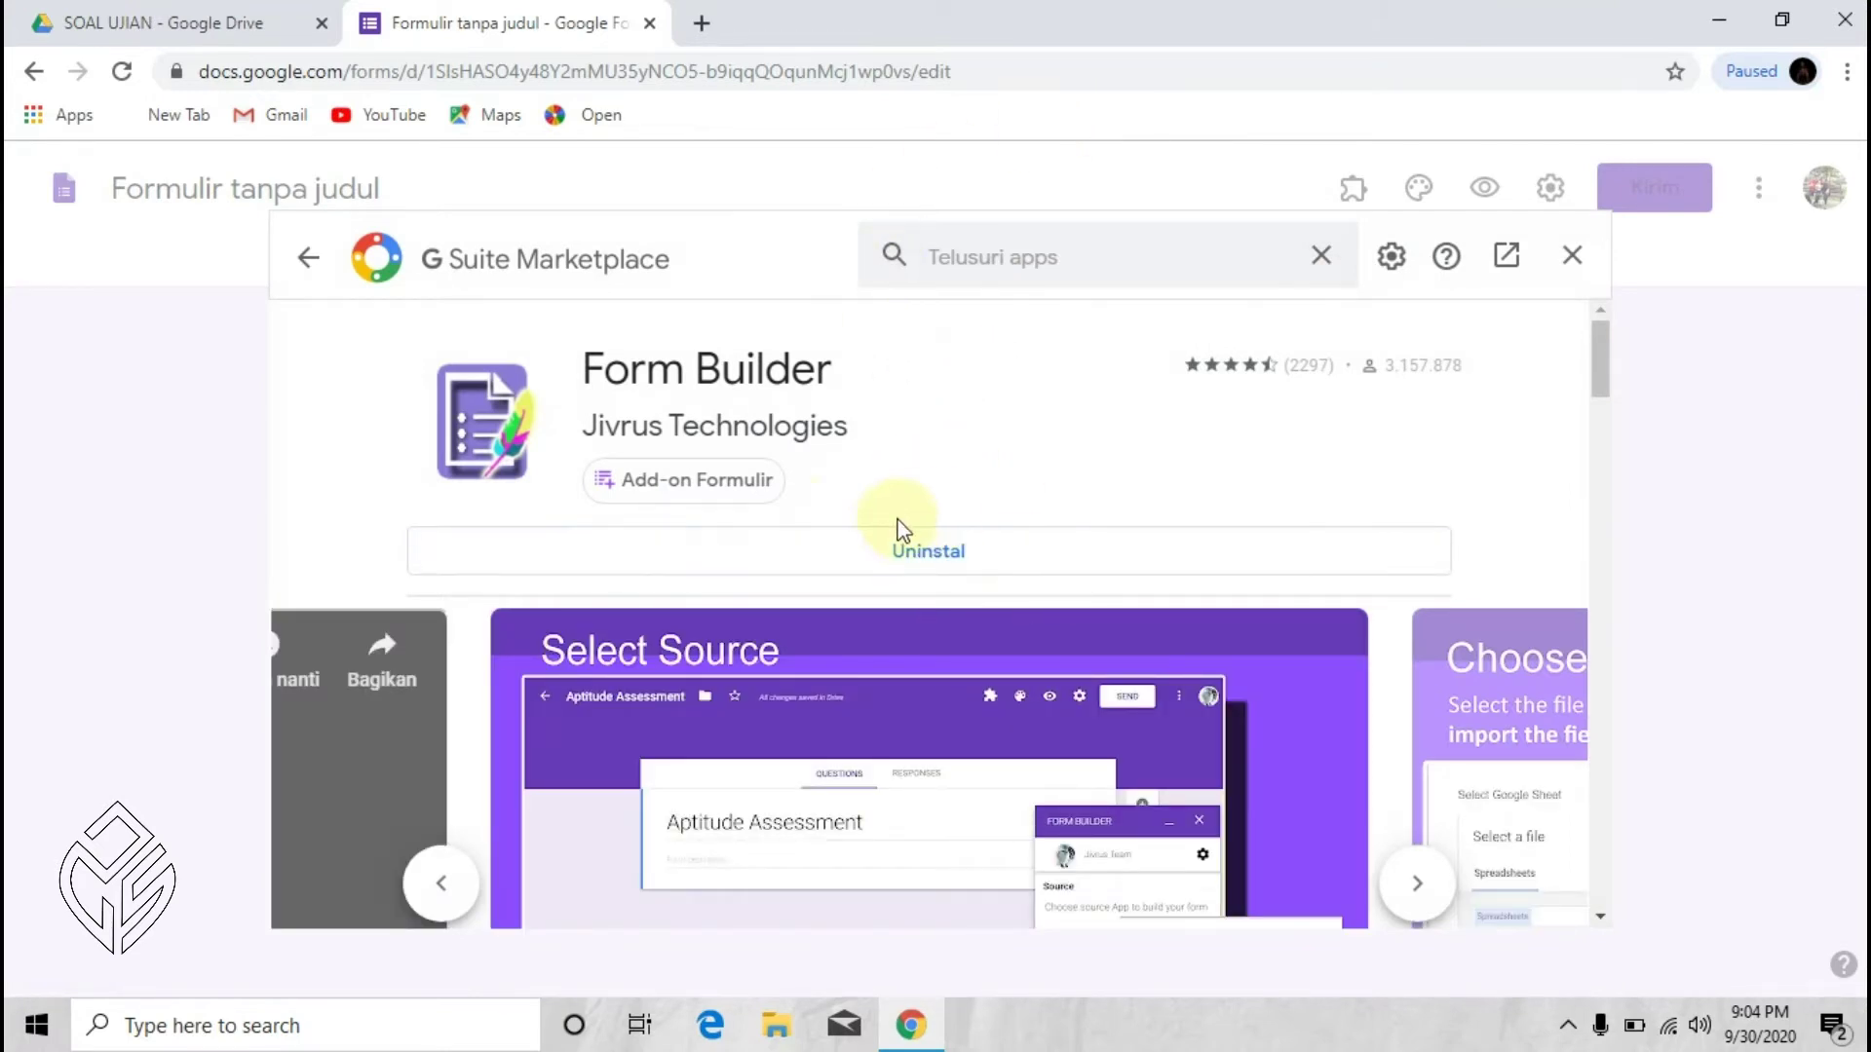
pyautogui.click(1572, 257)
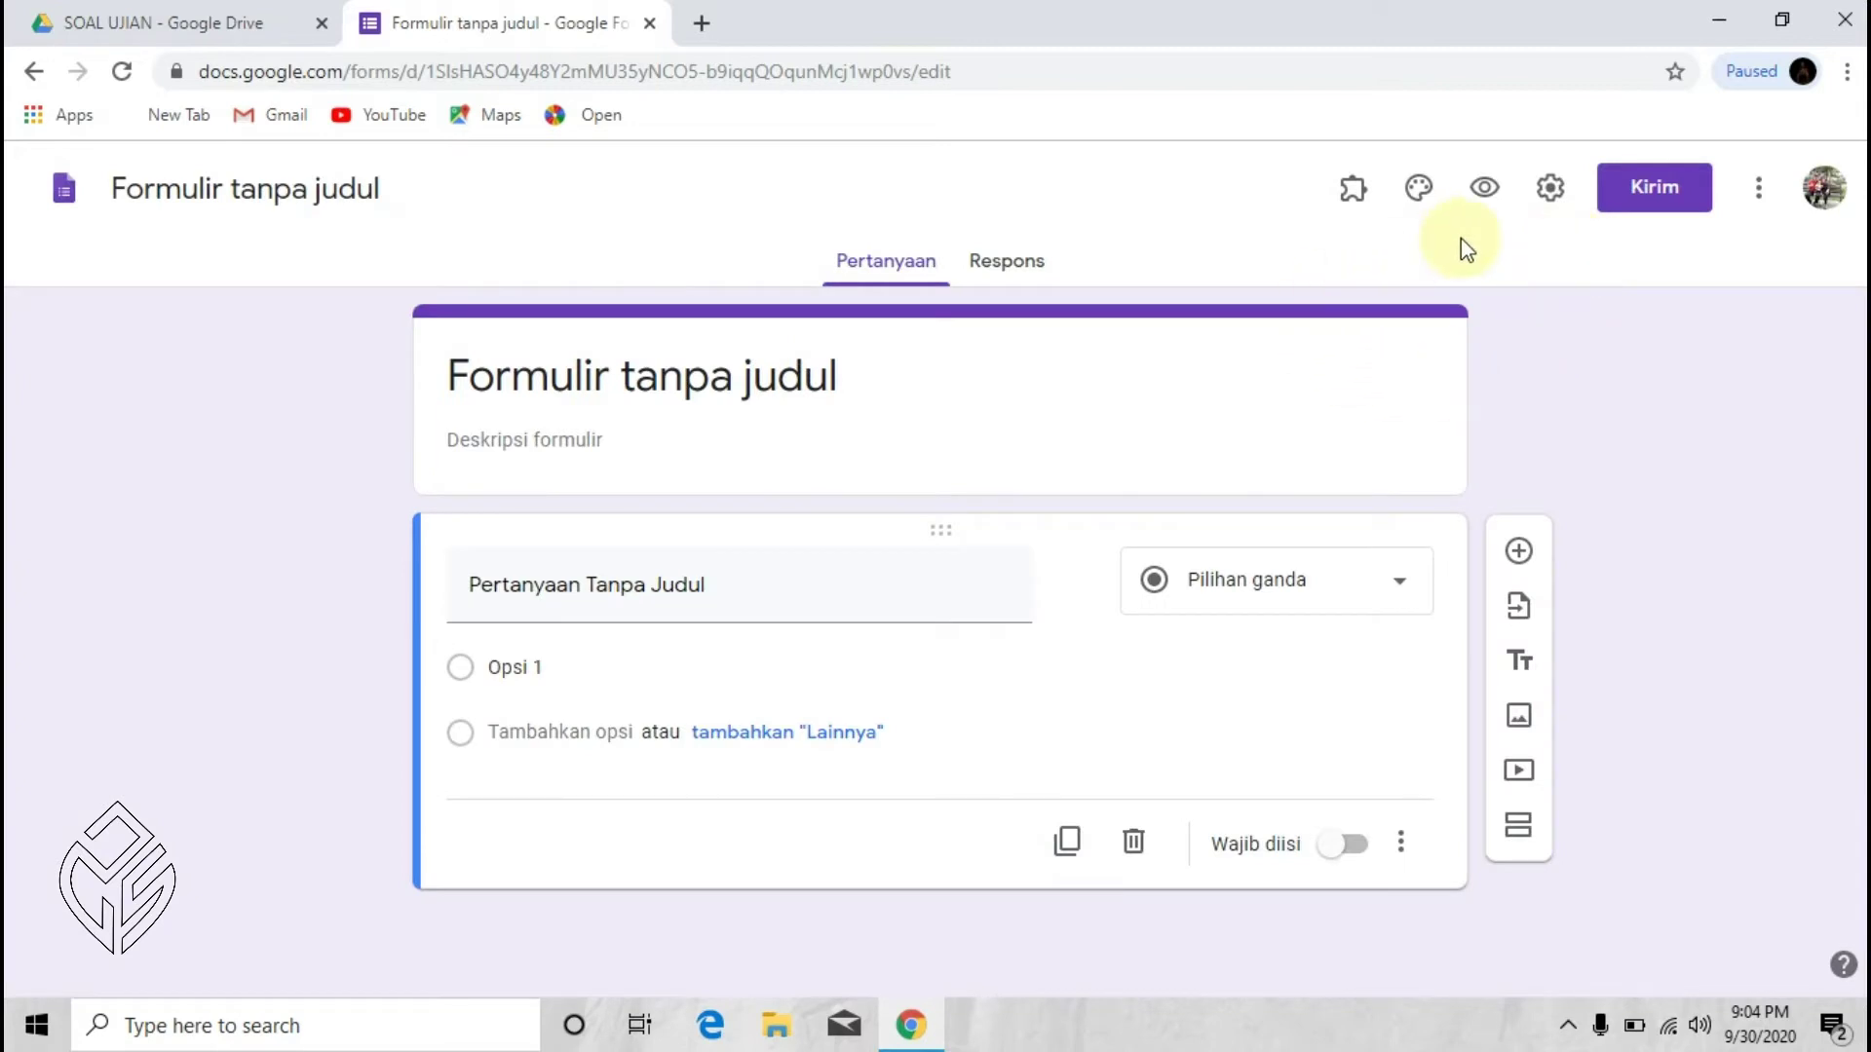
# Step: Check which commands the installed Form Builder add-on offers in the form and close its dialog
pyautogui.click(1352, 189)
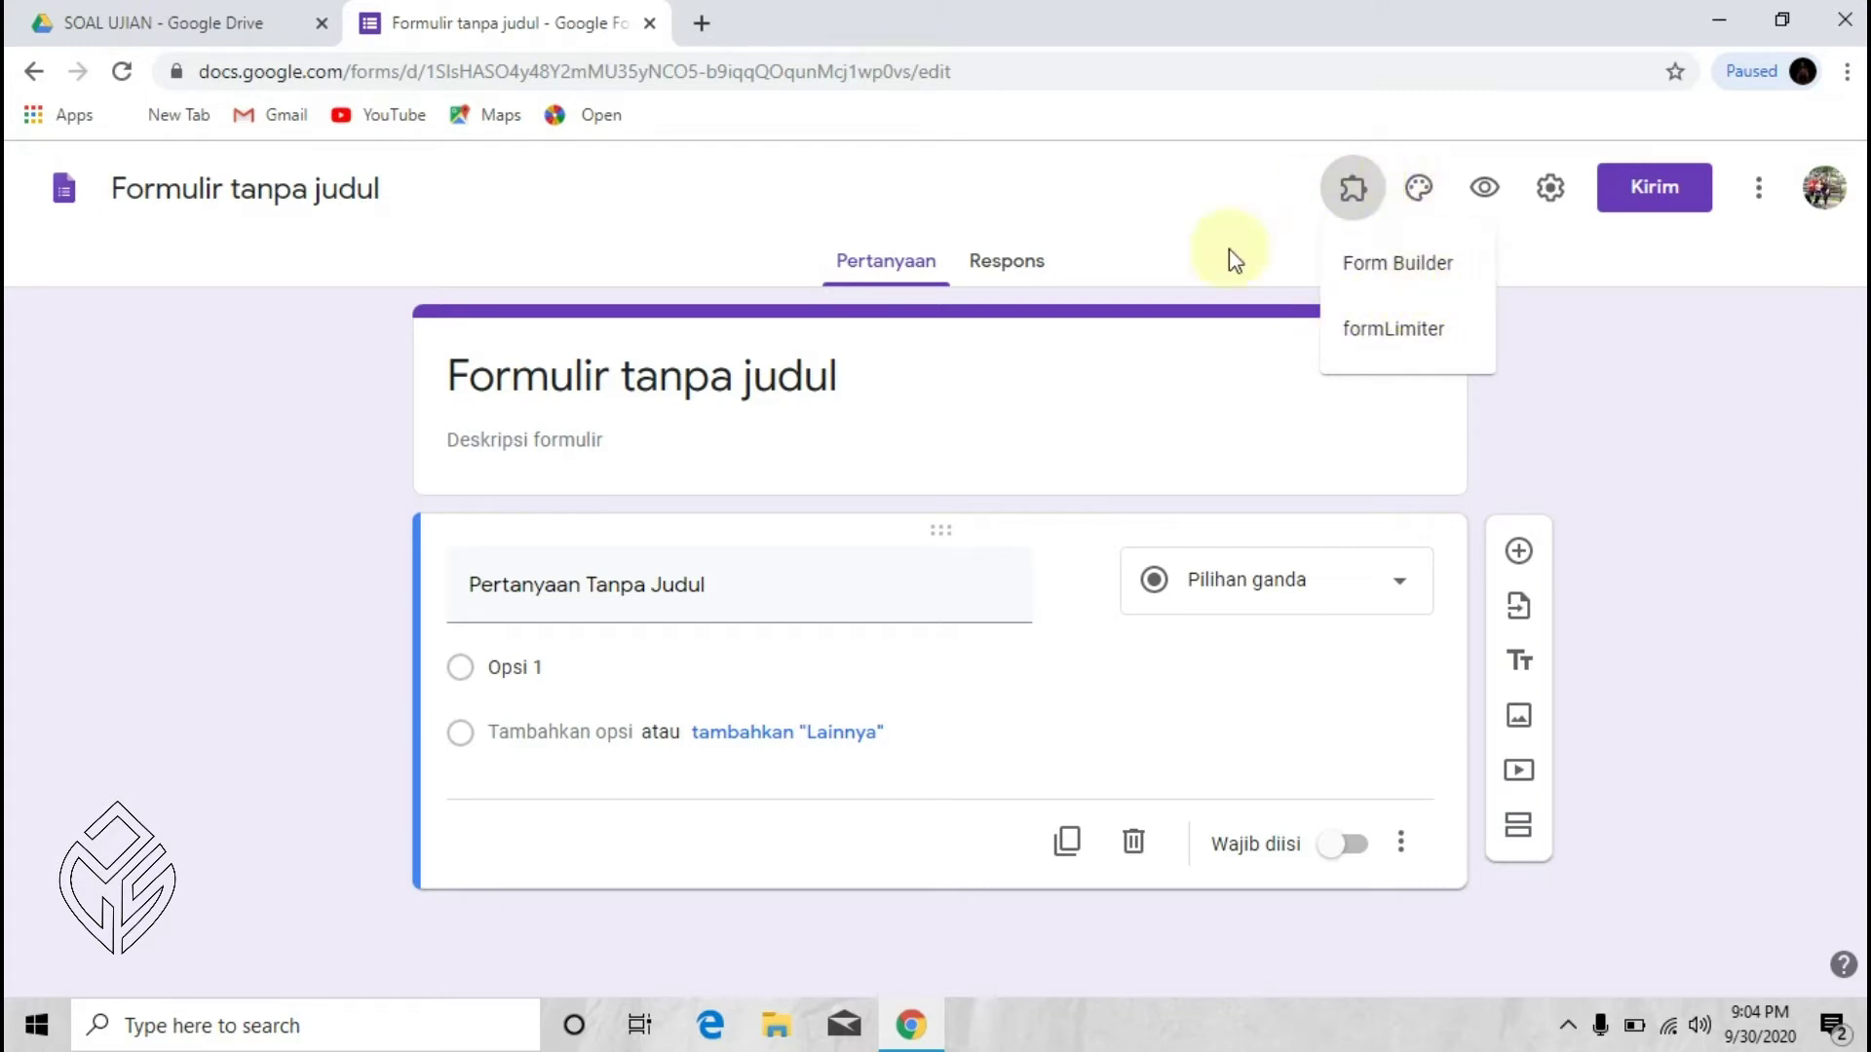
pyautogui.click(1403, 261)
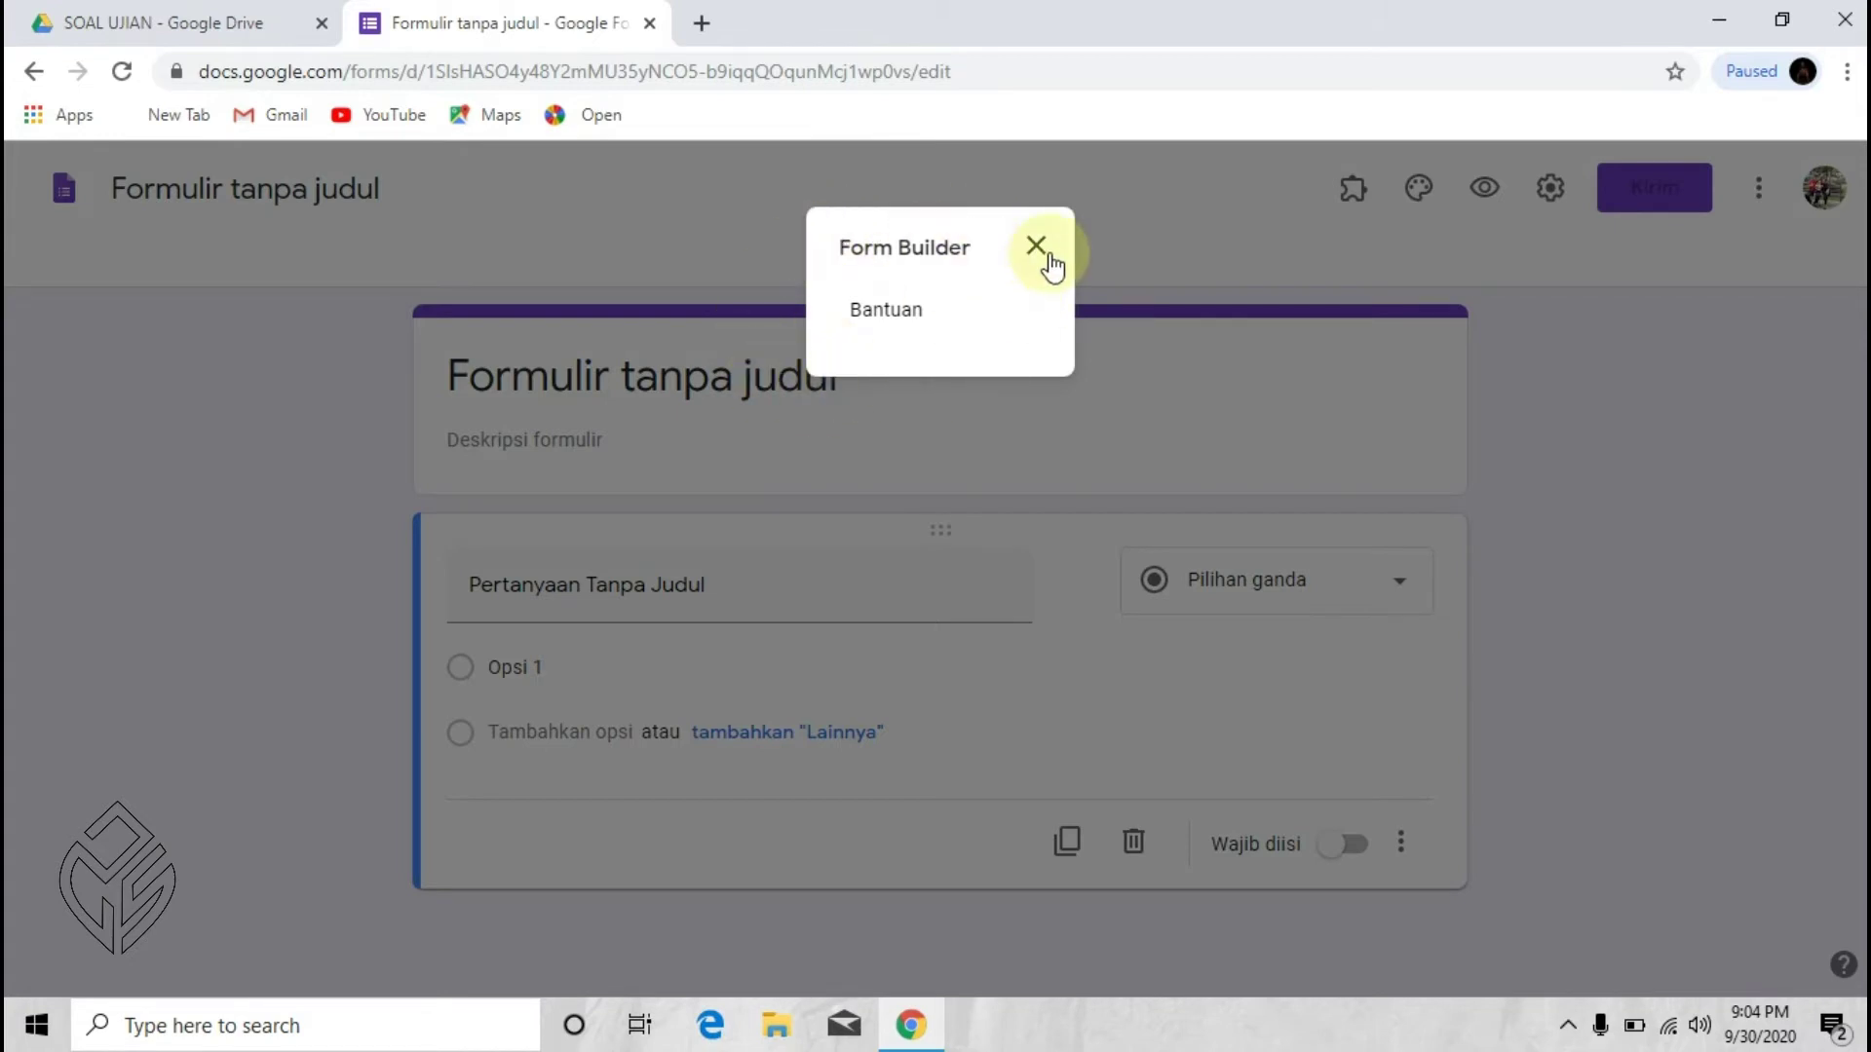
pyautogui.click(1047, 256)
# Step: Reopen the G Suite Marketplace from the form and search for the Form Builder add-on again
pyautogui.click(1758, 190)
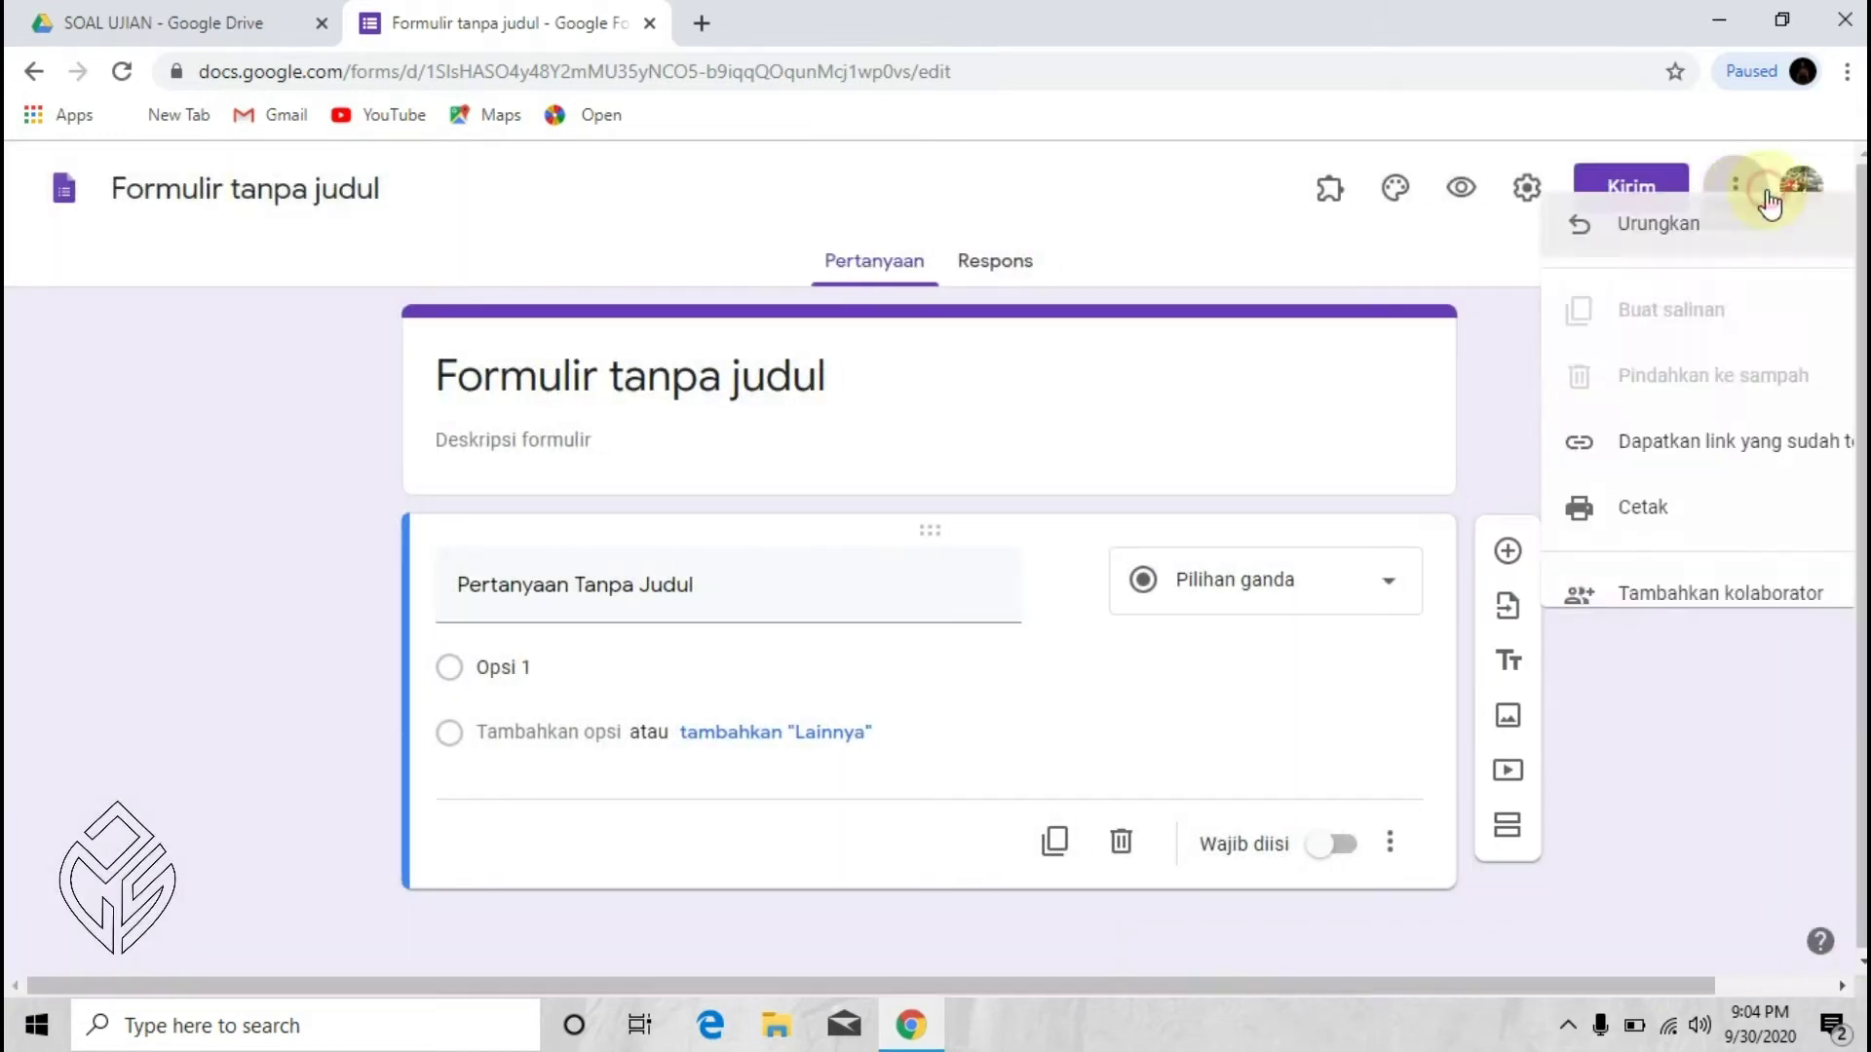
pyautogui.click(1498, 794)
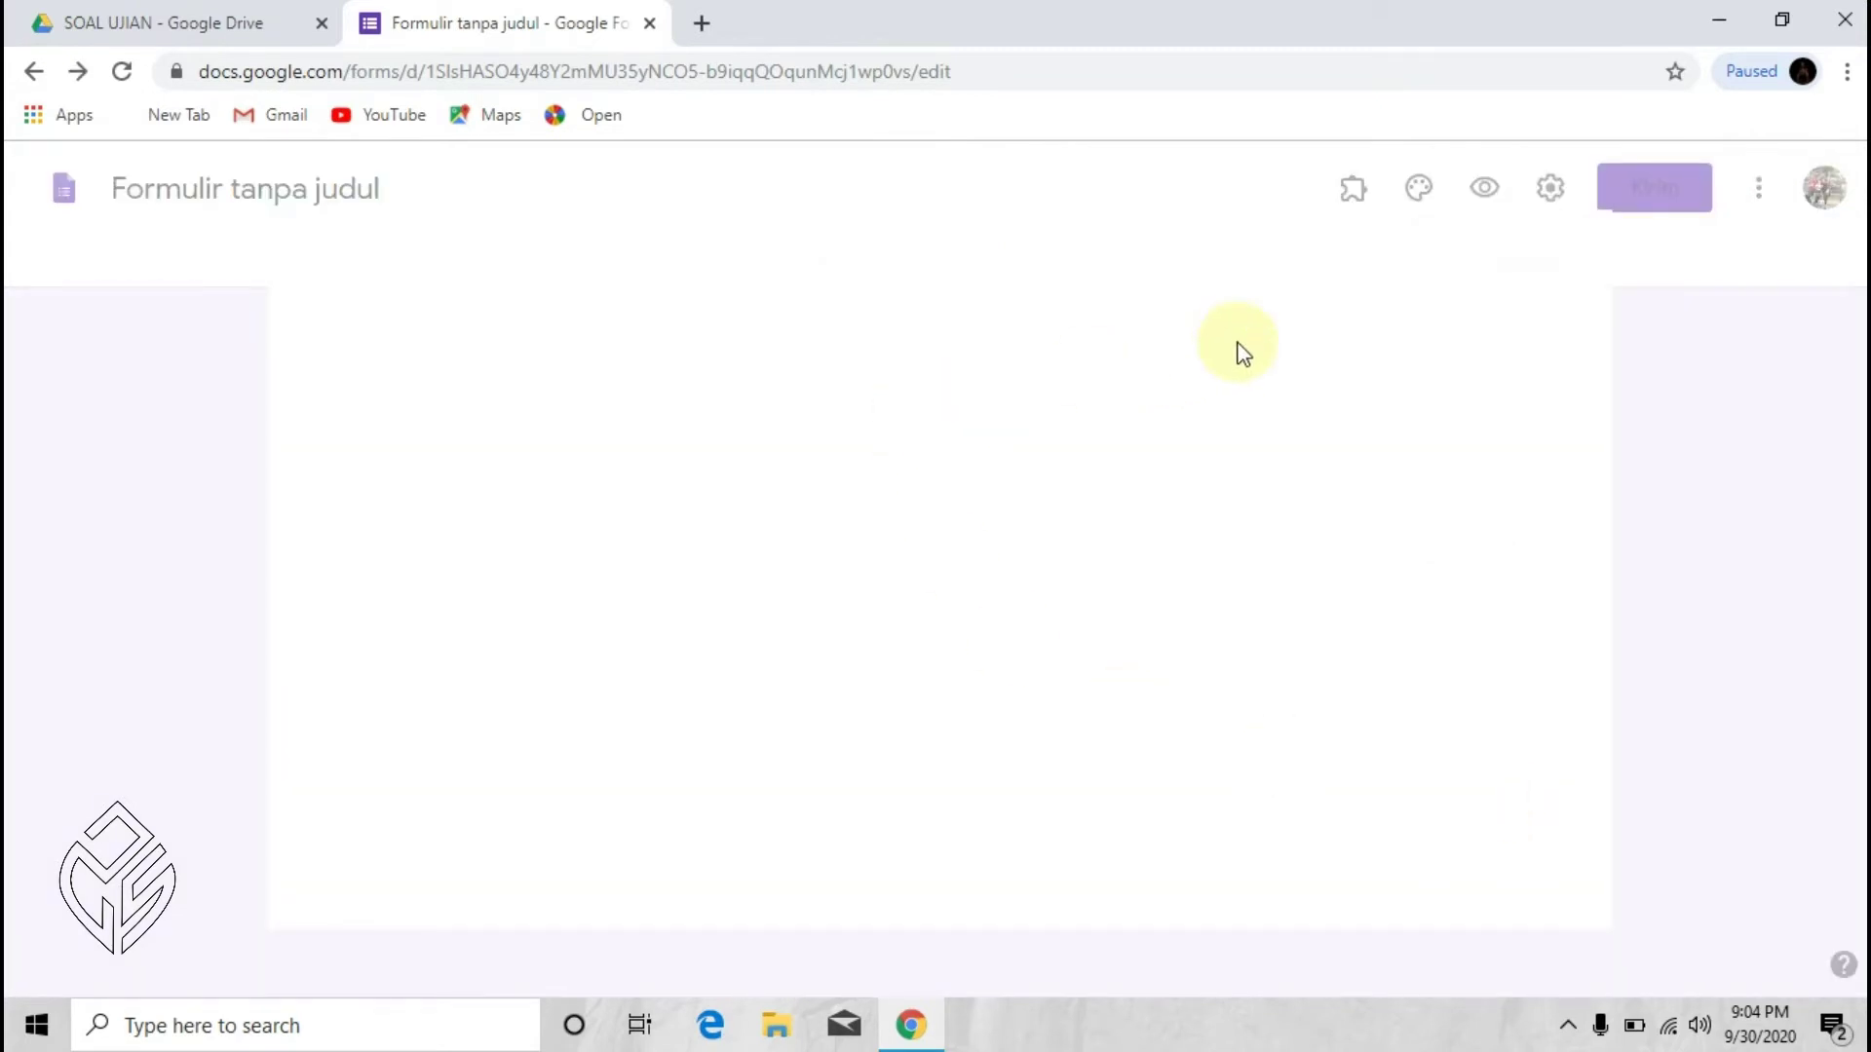
pyautogui.click(1157, 247)
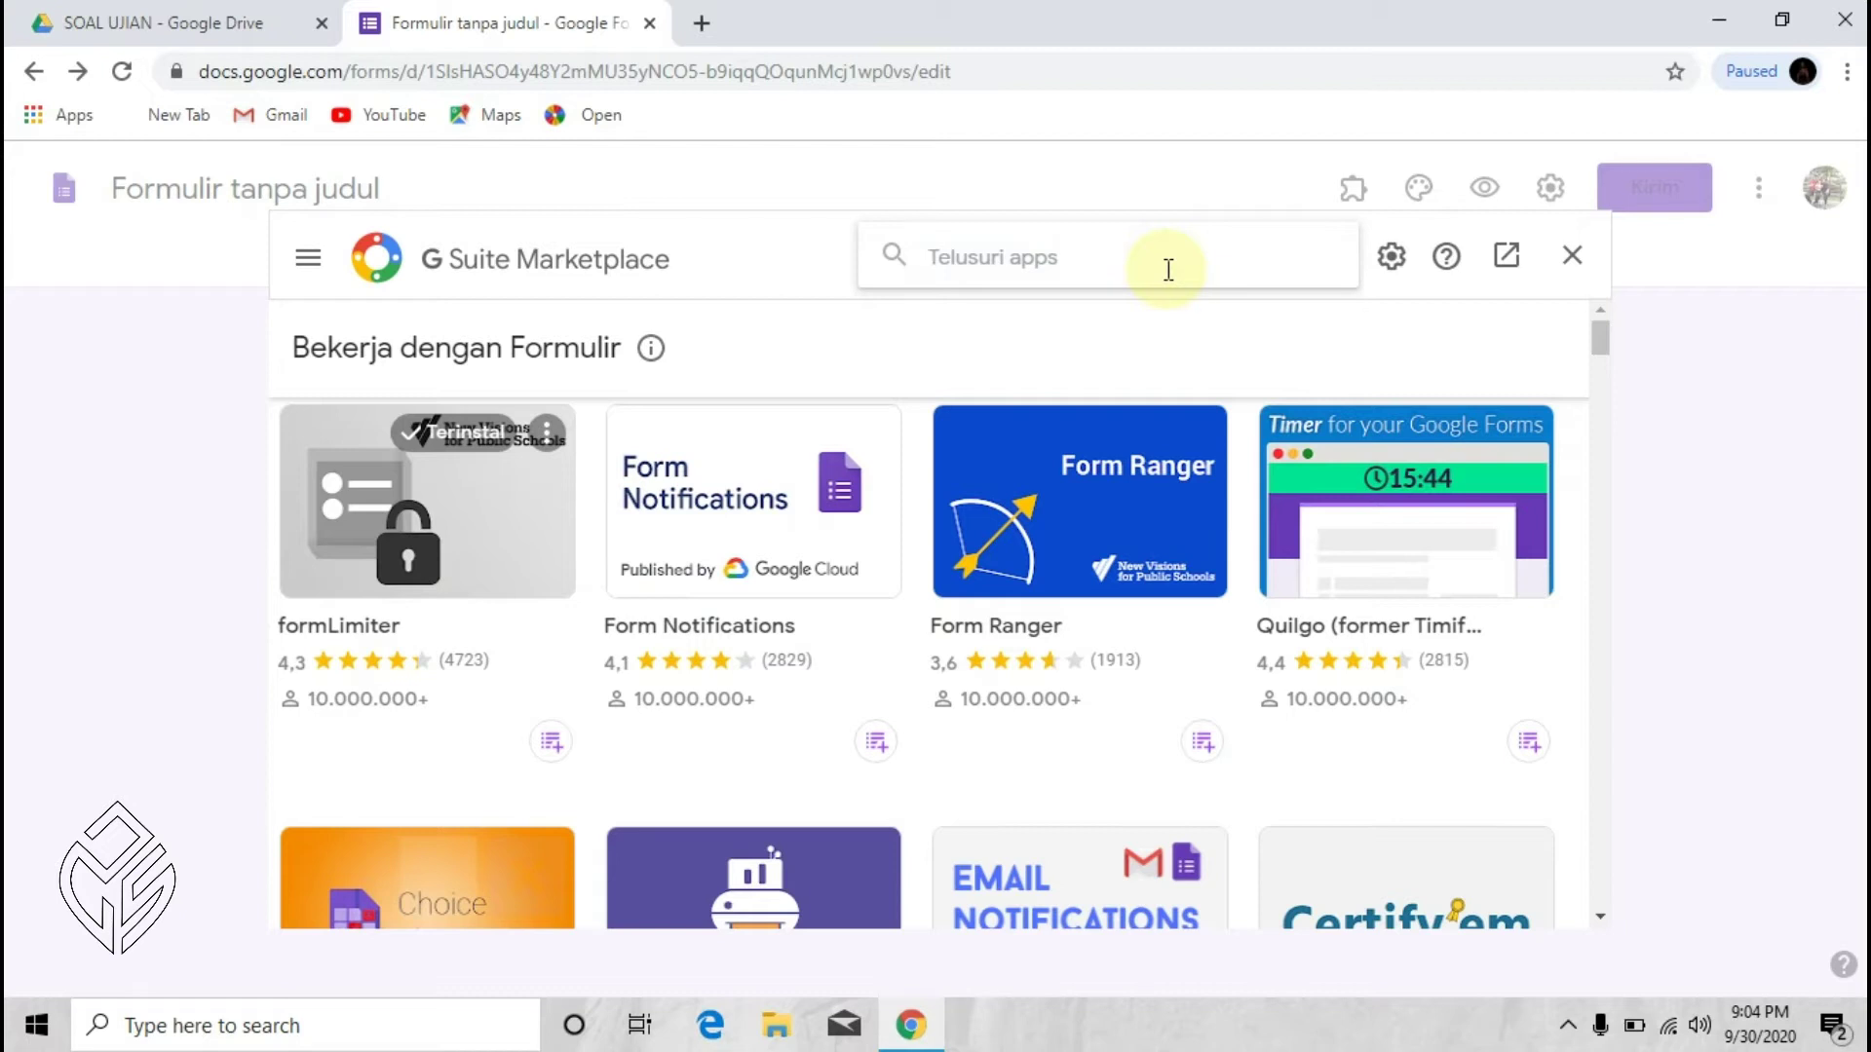
pyautogui.write('FORM B U')
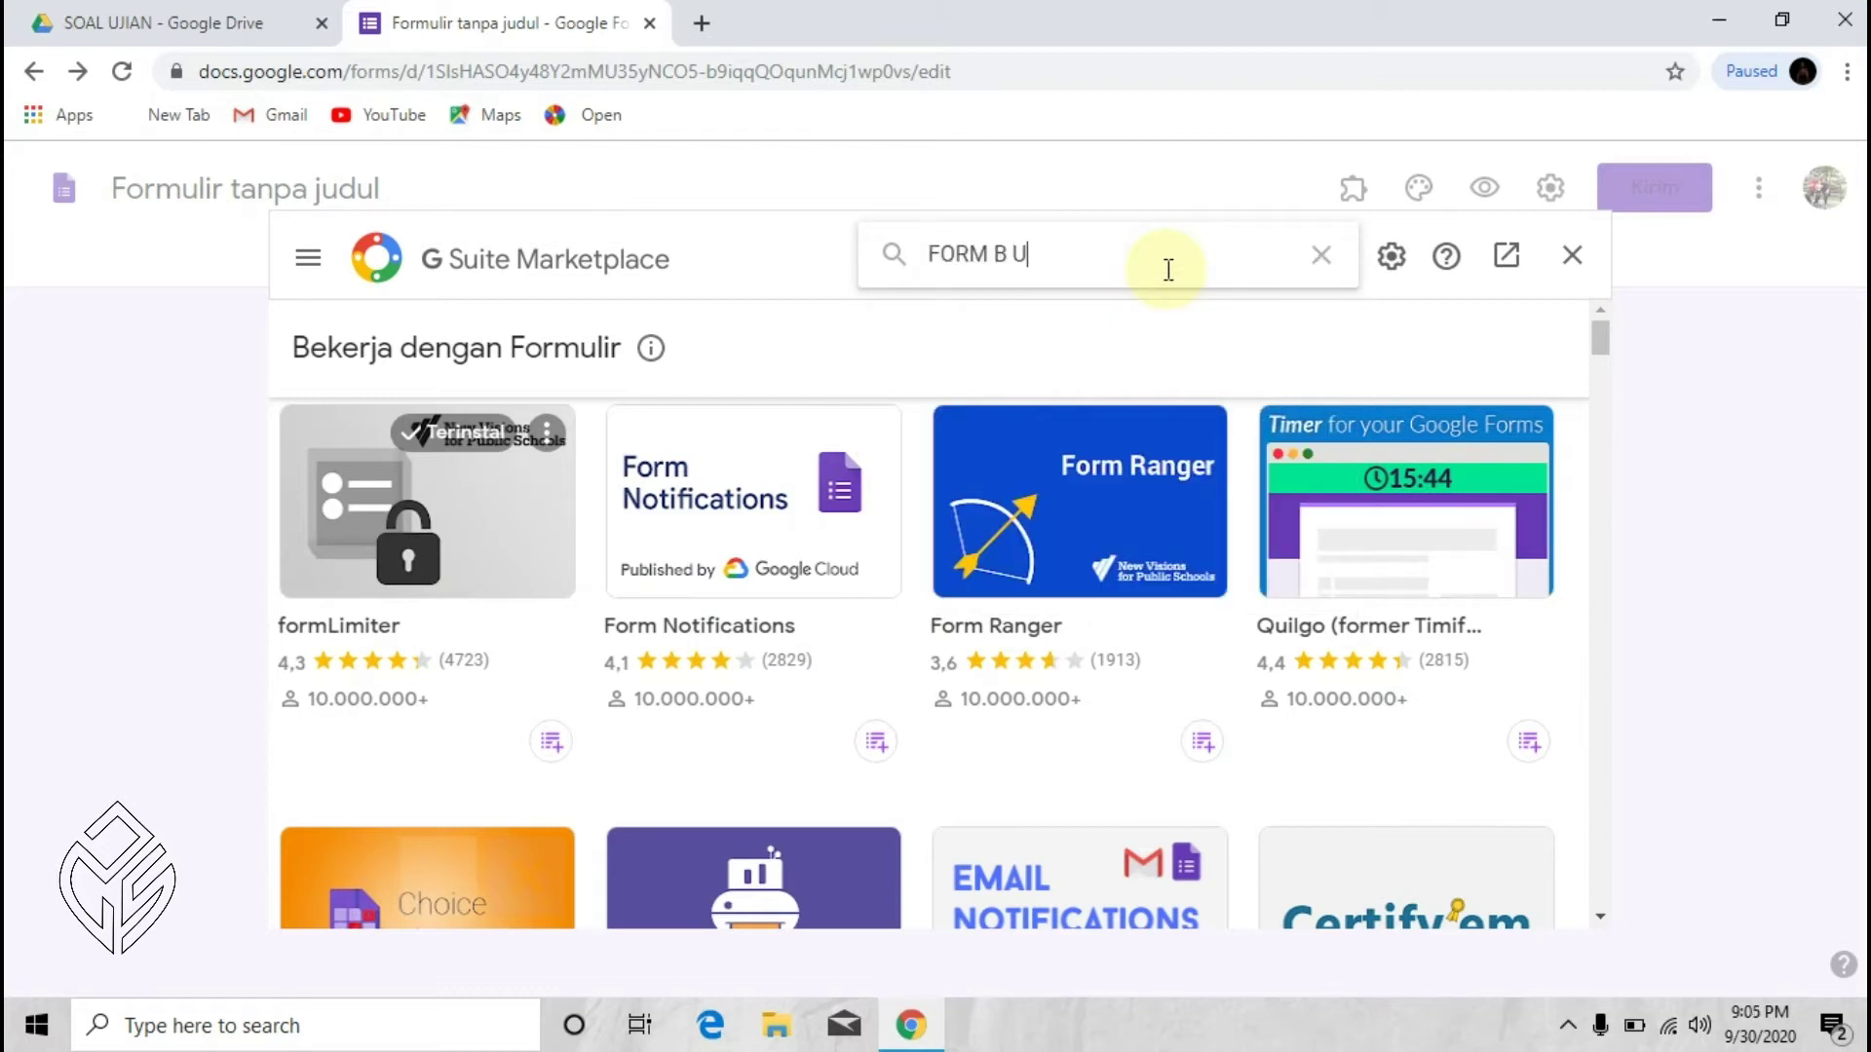
pyautogui.write('ILU')
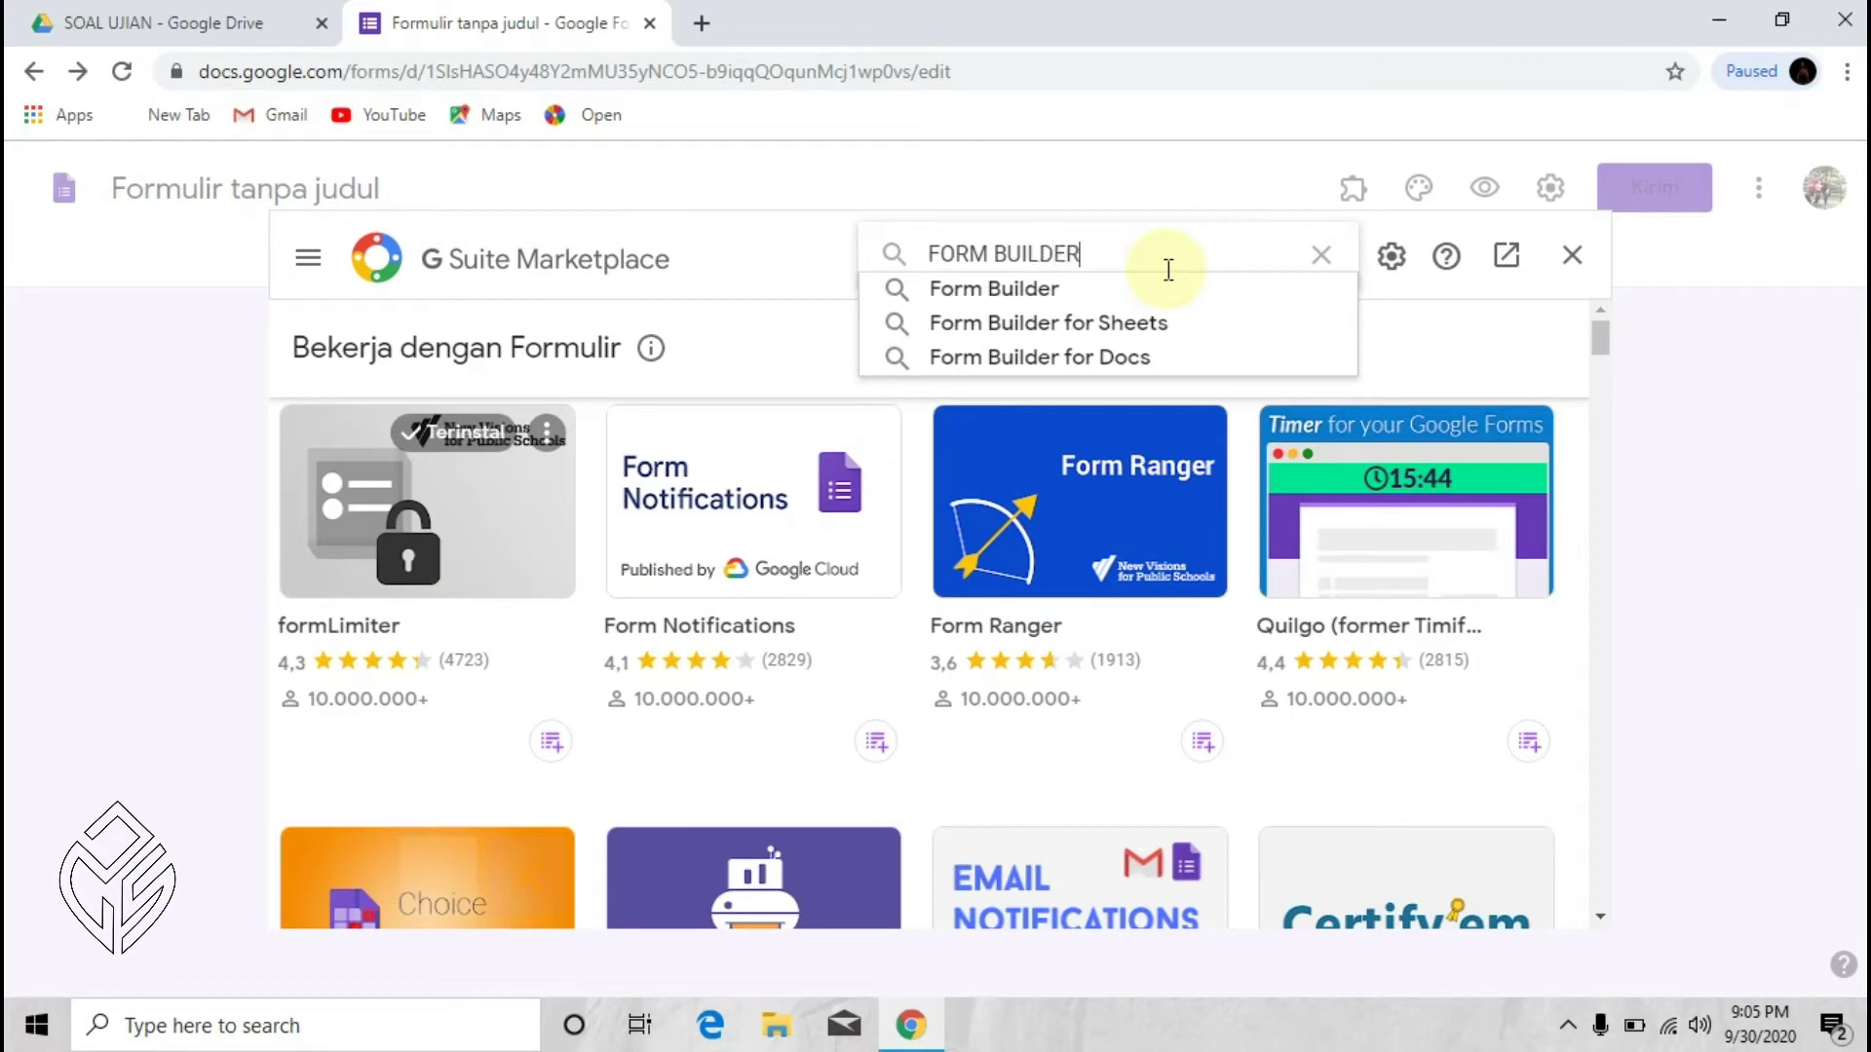
pyautogui.click(984, 289)
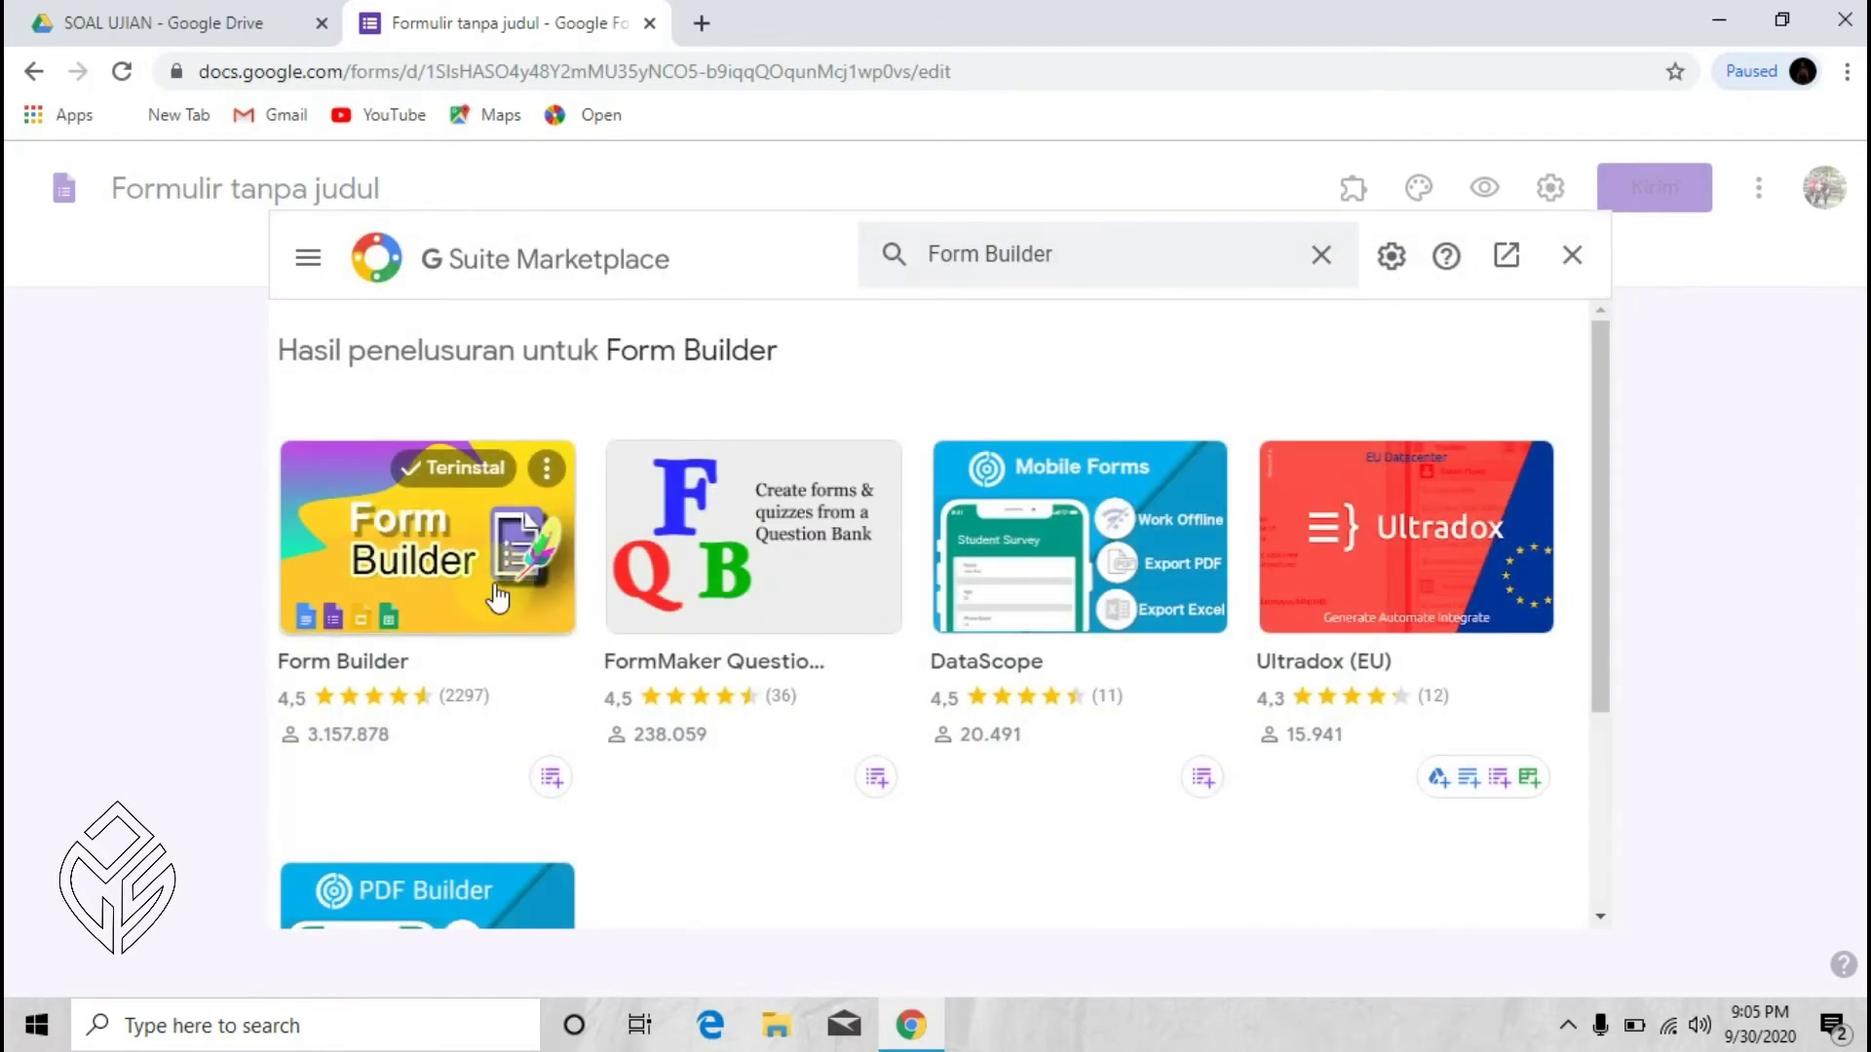
# Step: Open the Form Builder listing and uninstall the add-on, confirming its removal
pyautogui.click(494, 582)
pyautogui.click(923, 551)
pyautogui.click(1034, 716)
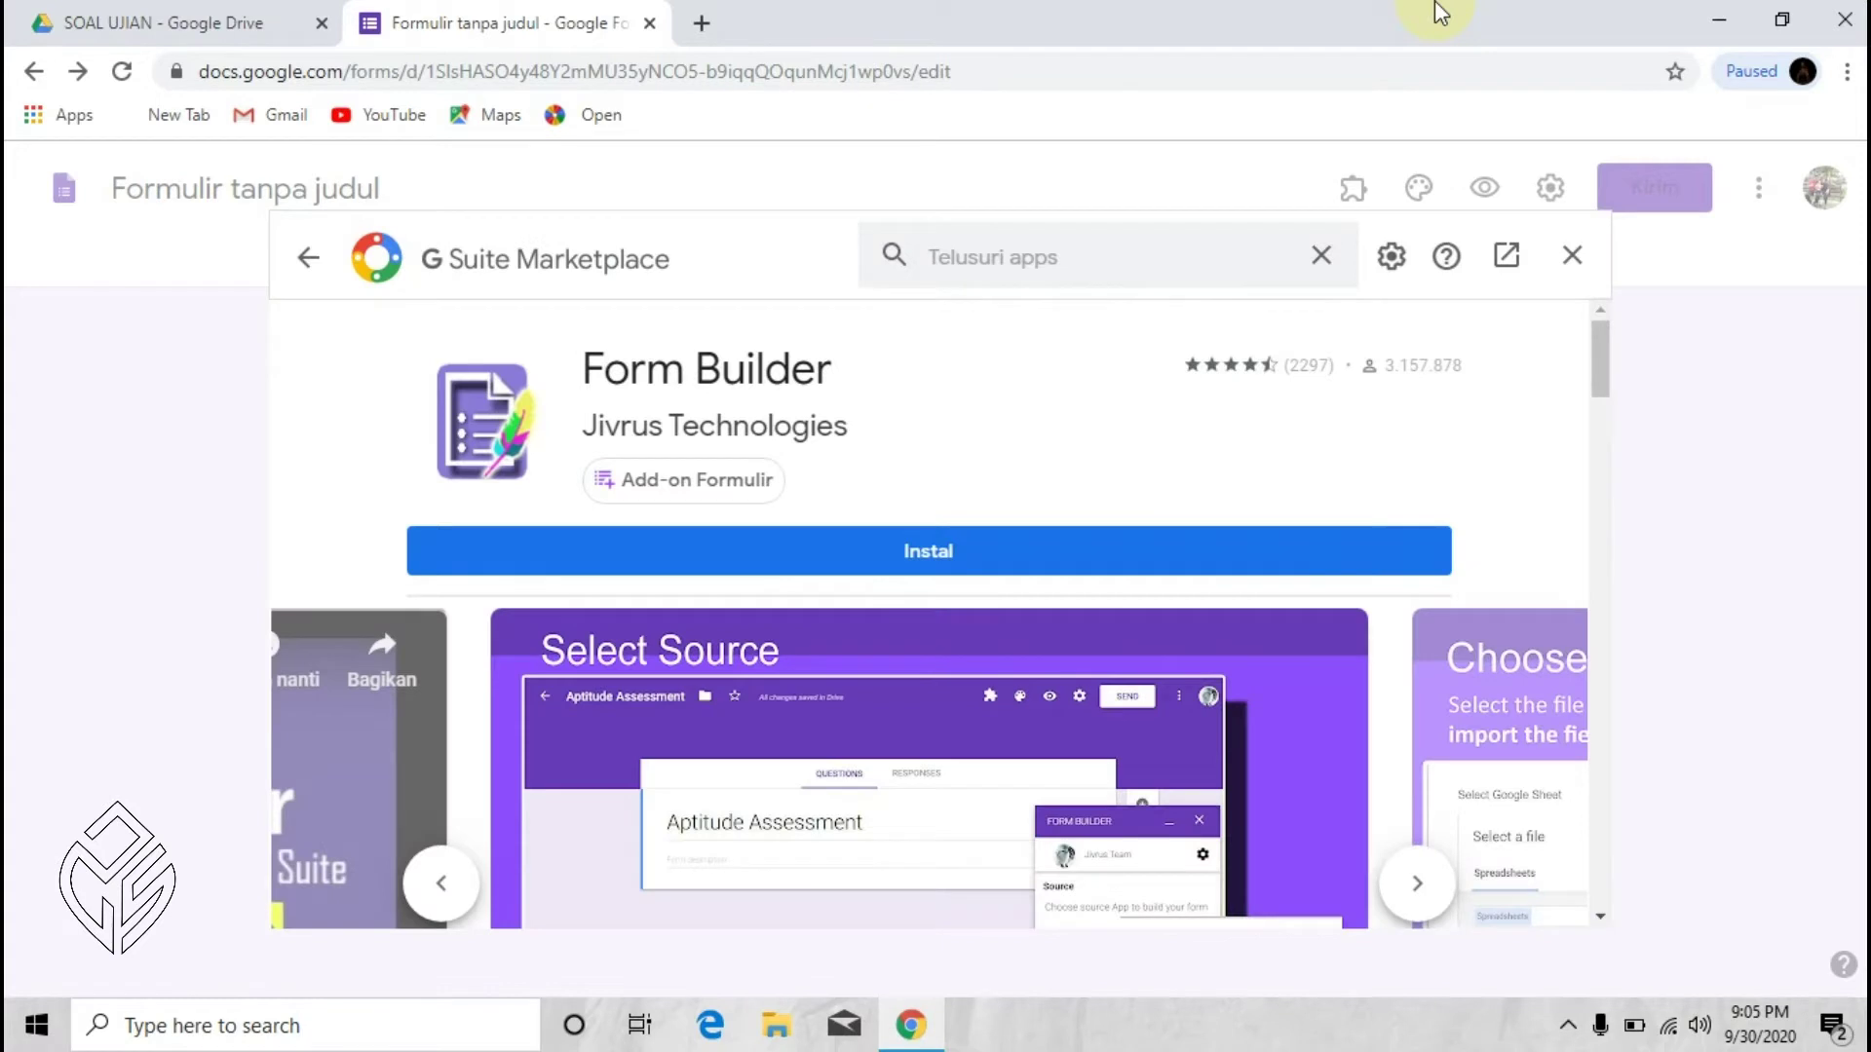
# Step: Install the Form Builder add-on again, choosing the Google account and granting the requested permissions
pyautogui.click(930, 543)
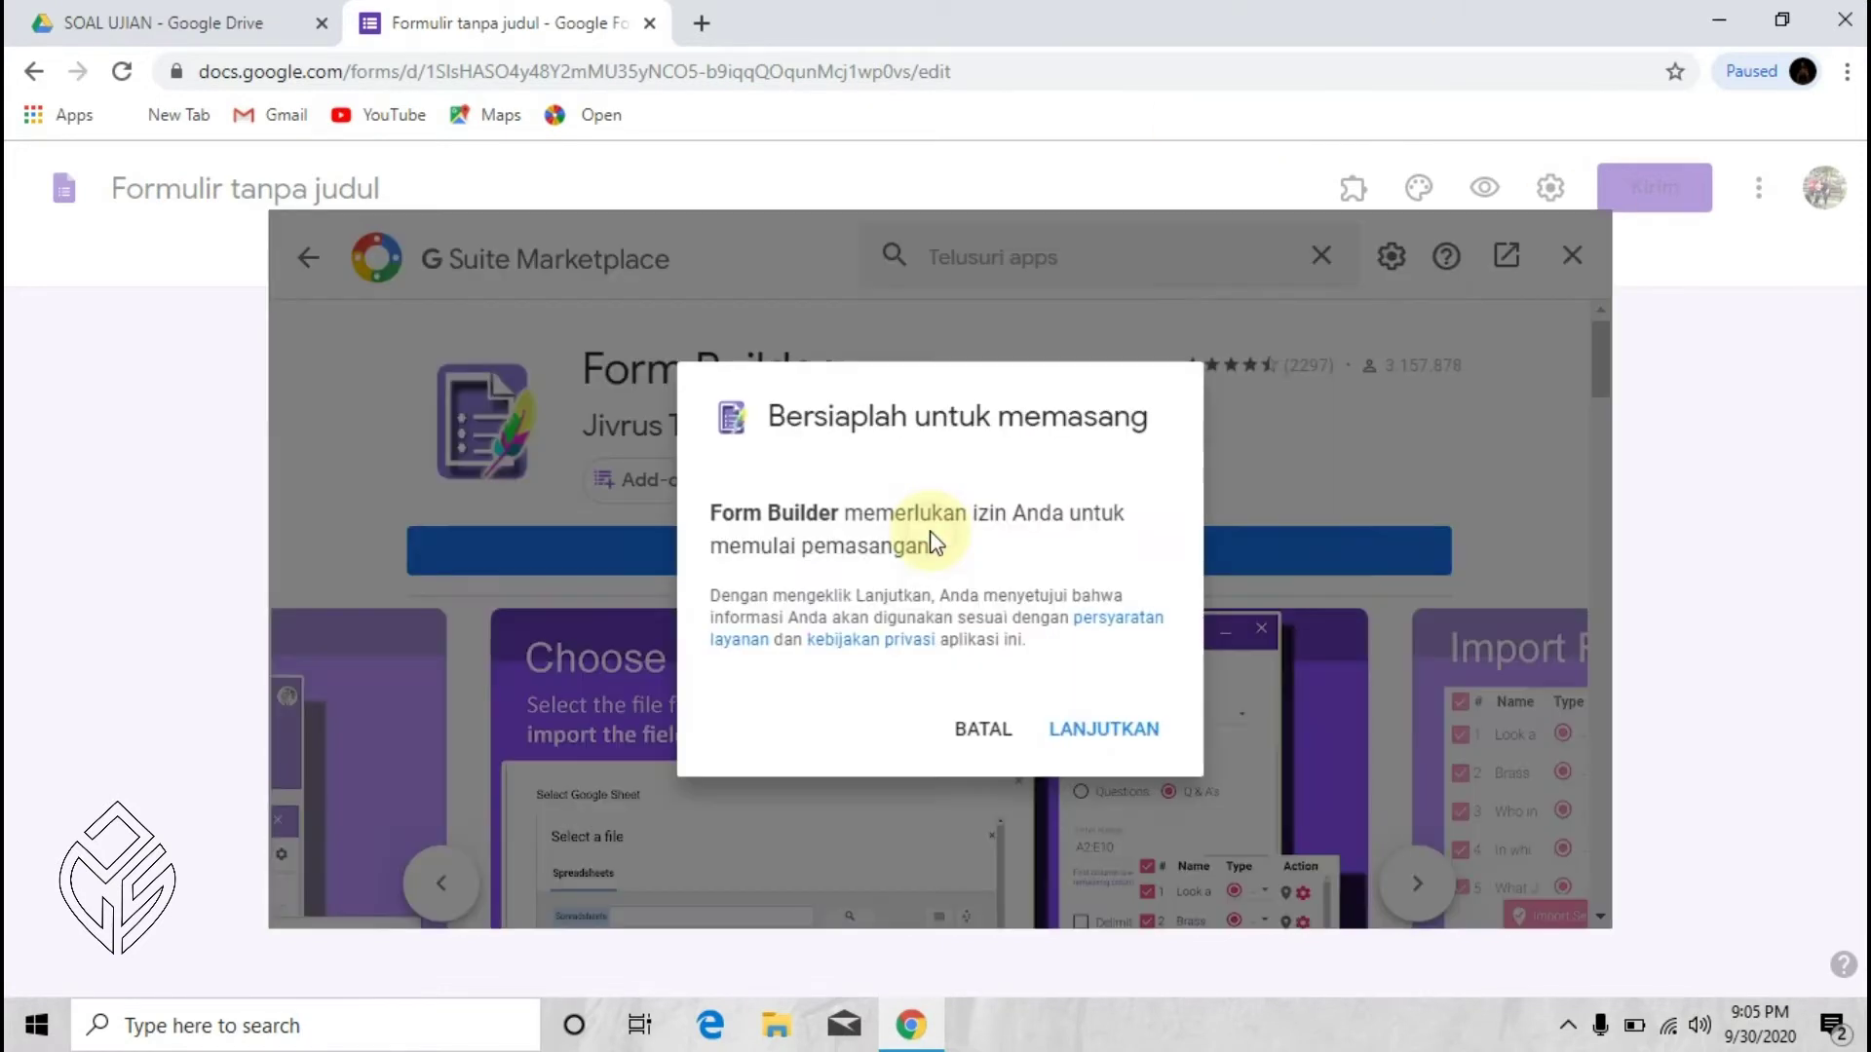
pyautogui.click(1085, 730)
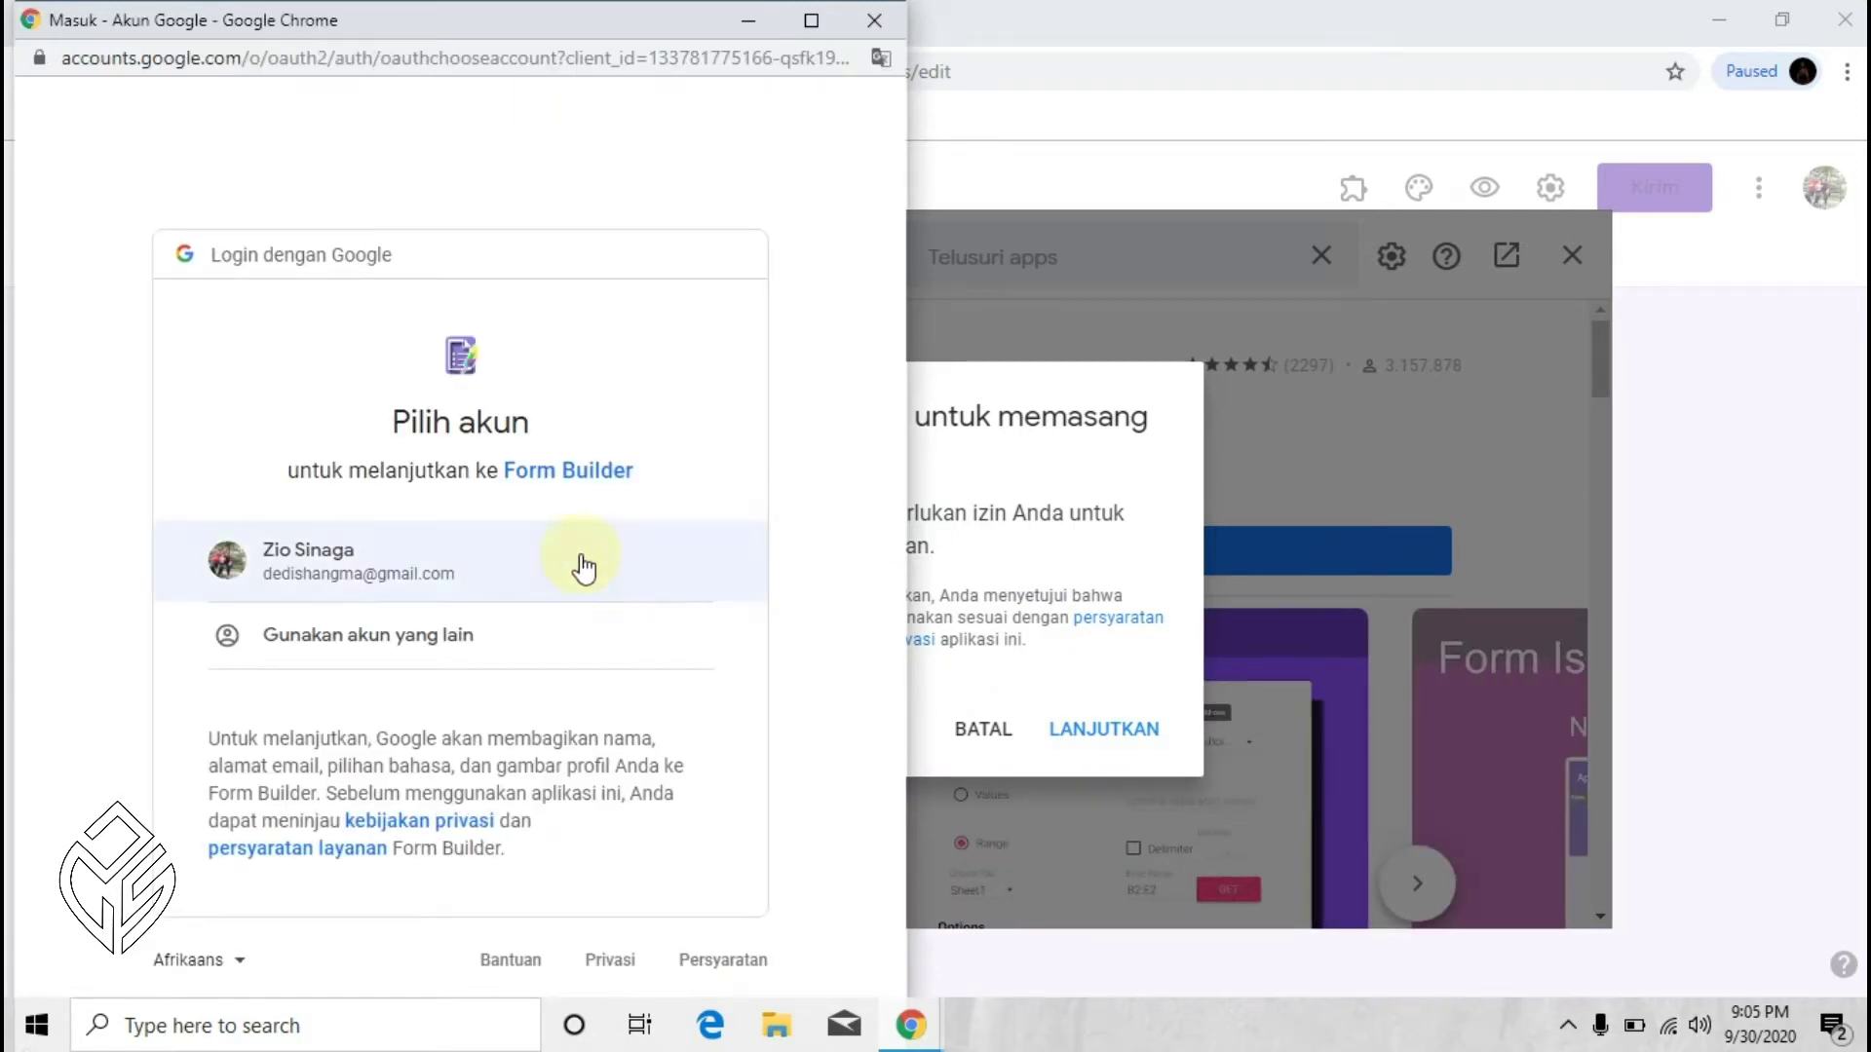
pyautogui.click(432, 571)
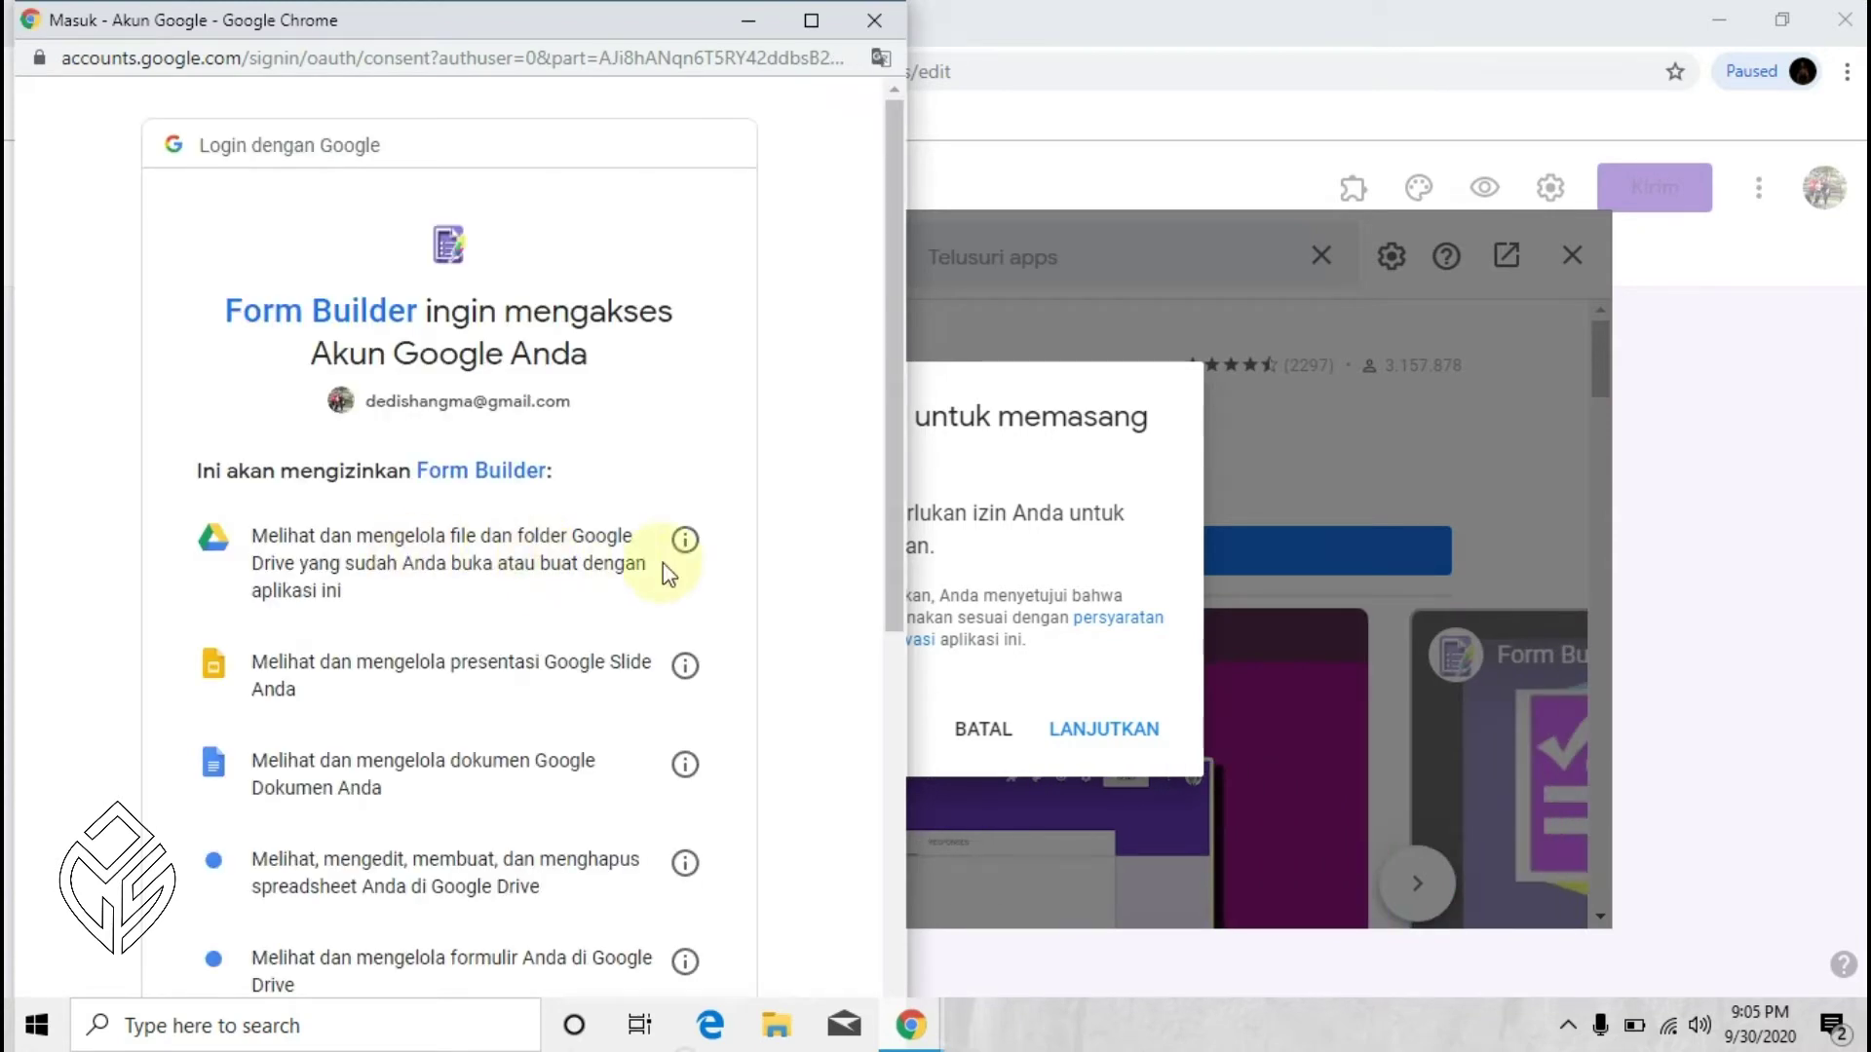
pyautogui.scroll(-6, 672, 575)
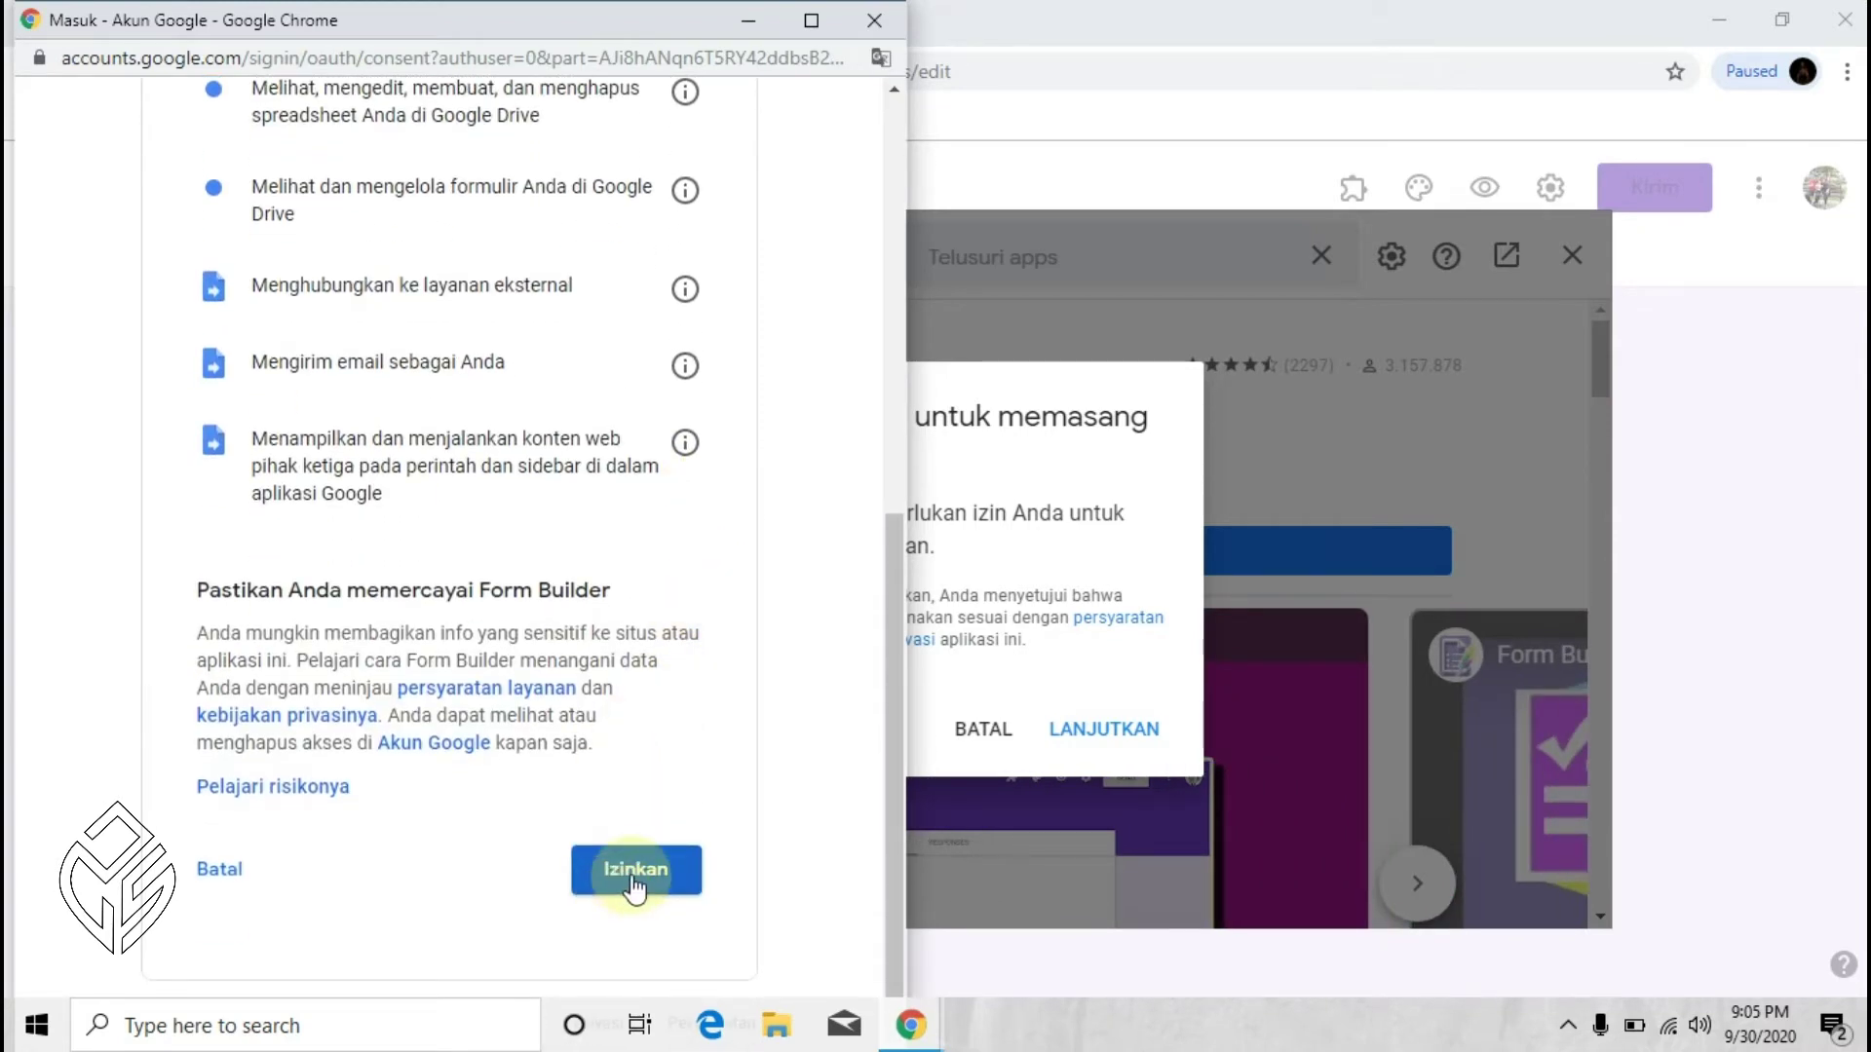
pyautogui.click(636, 877)
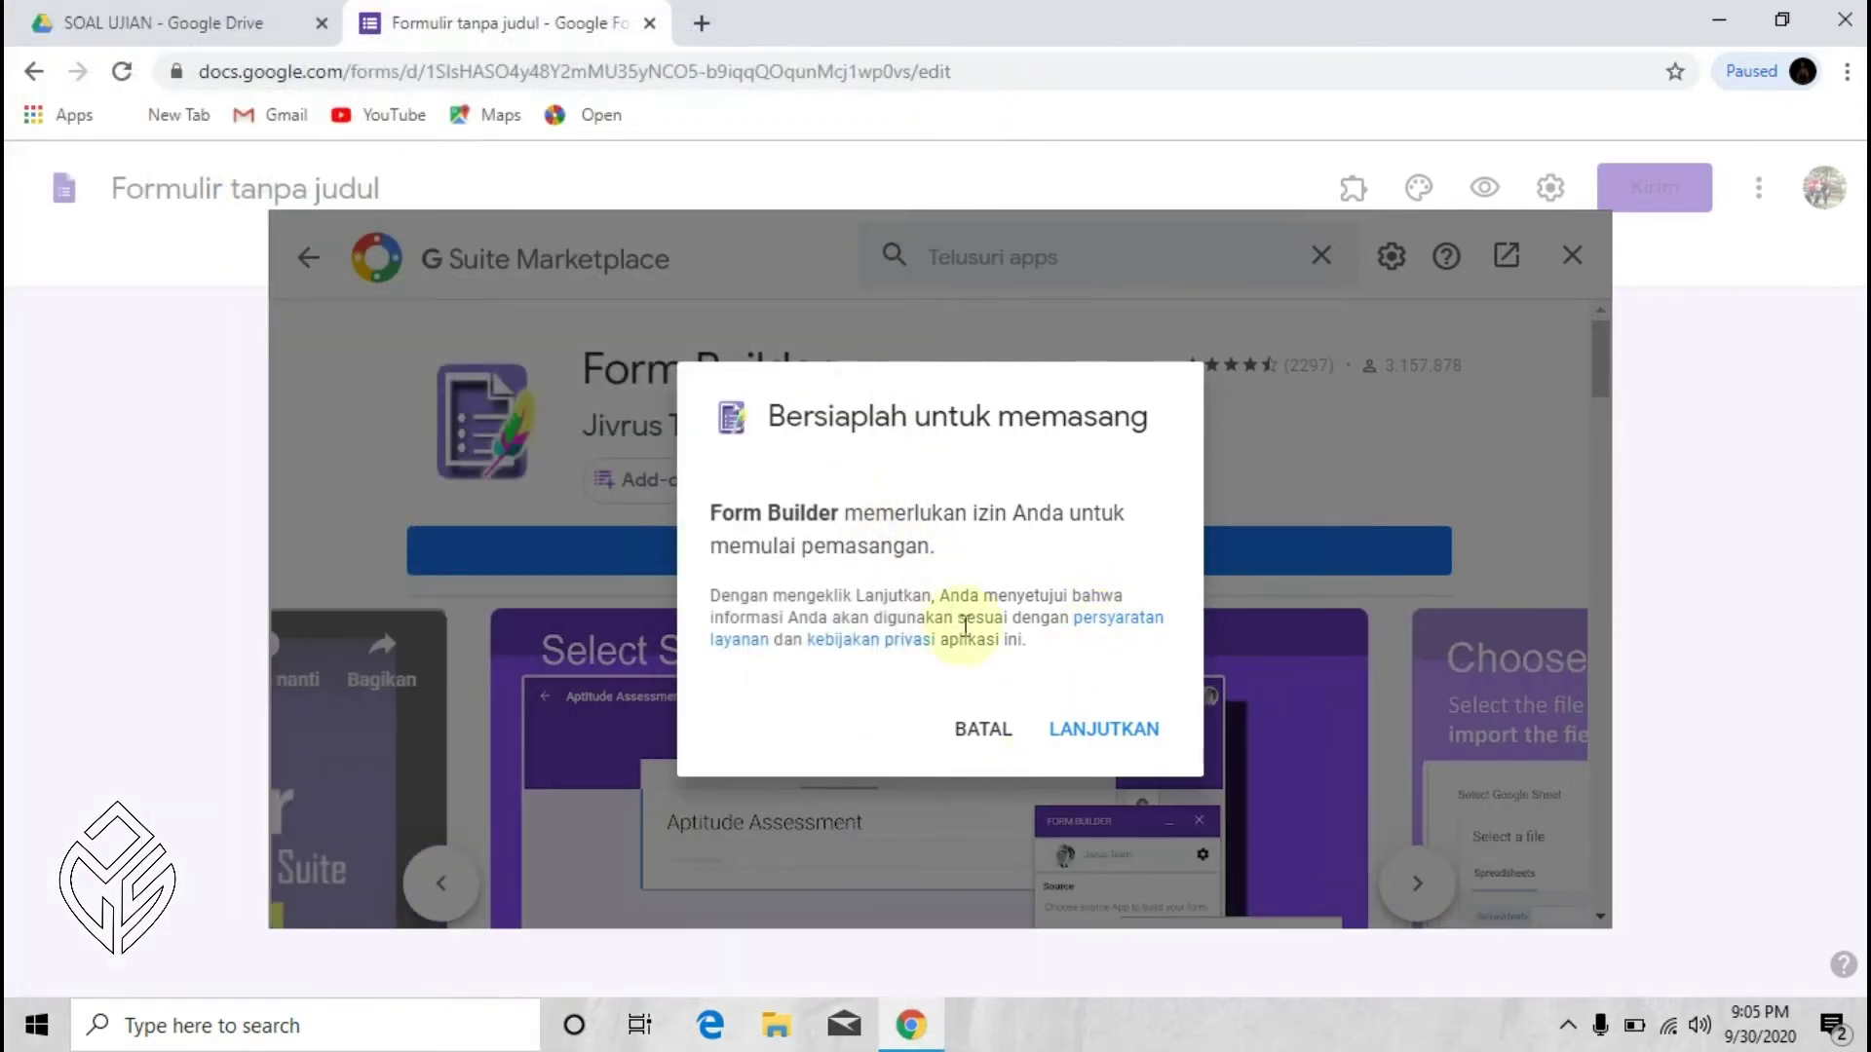
pyautogui.click(1125, 732)
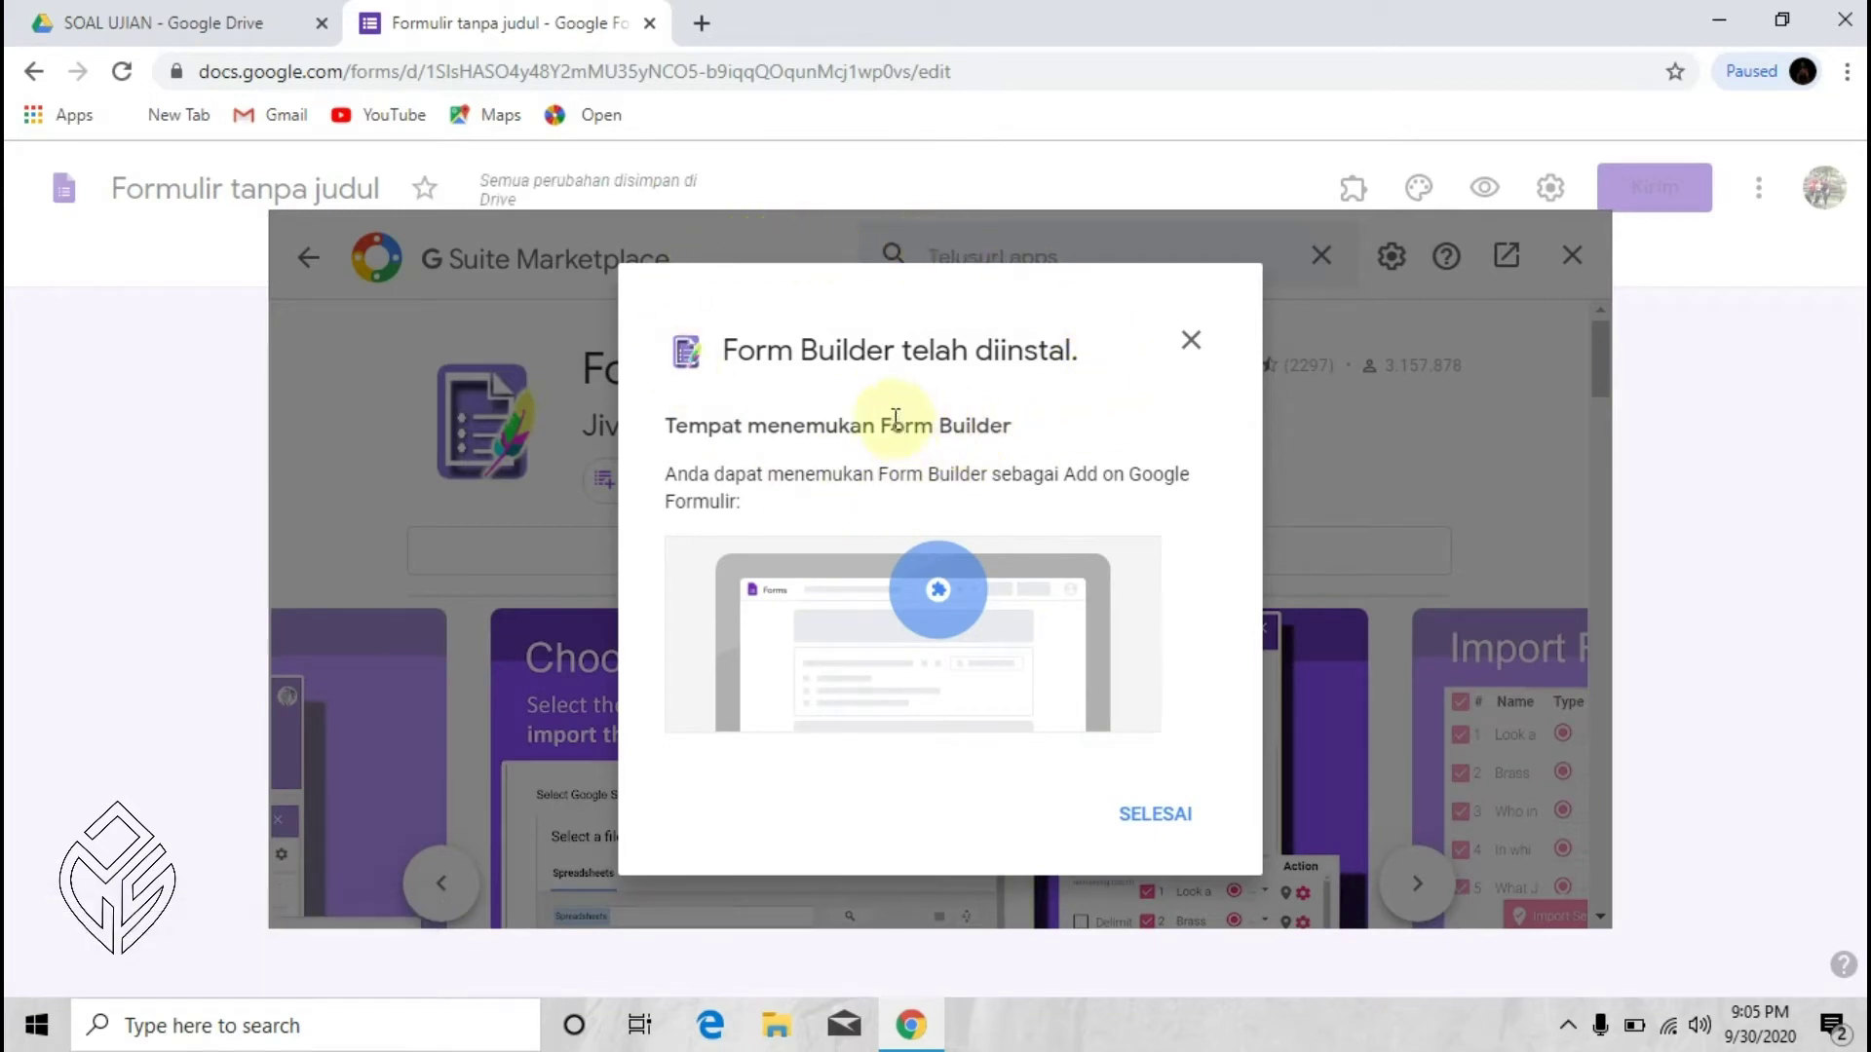
pyautogui.click(1142, 824)
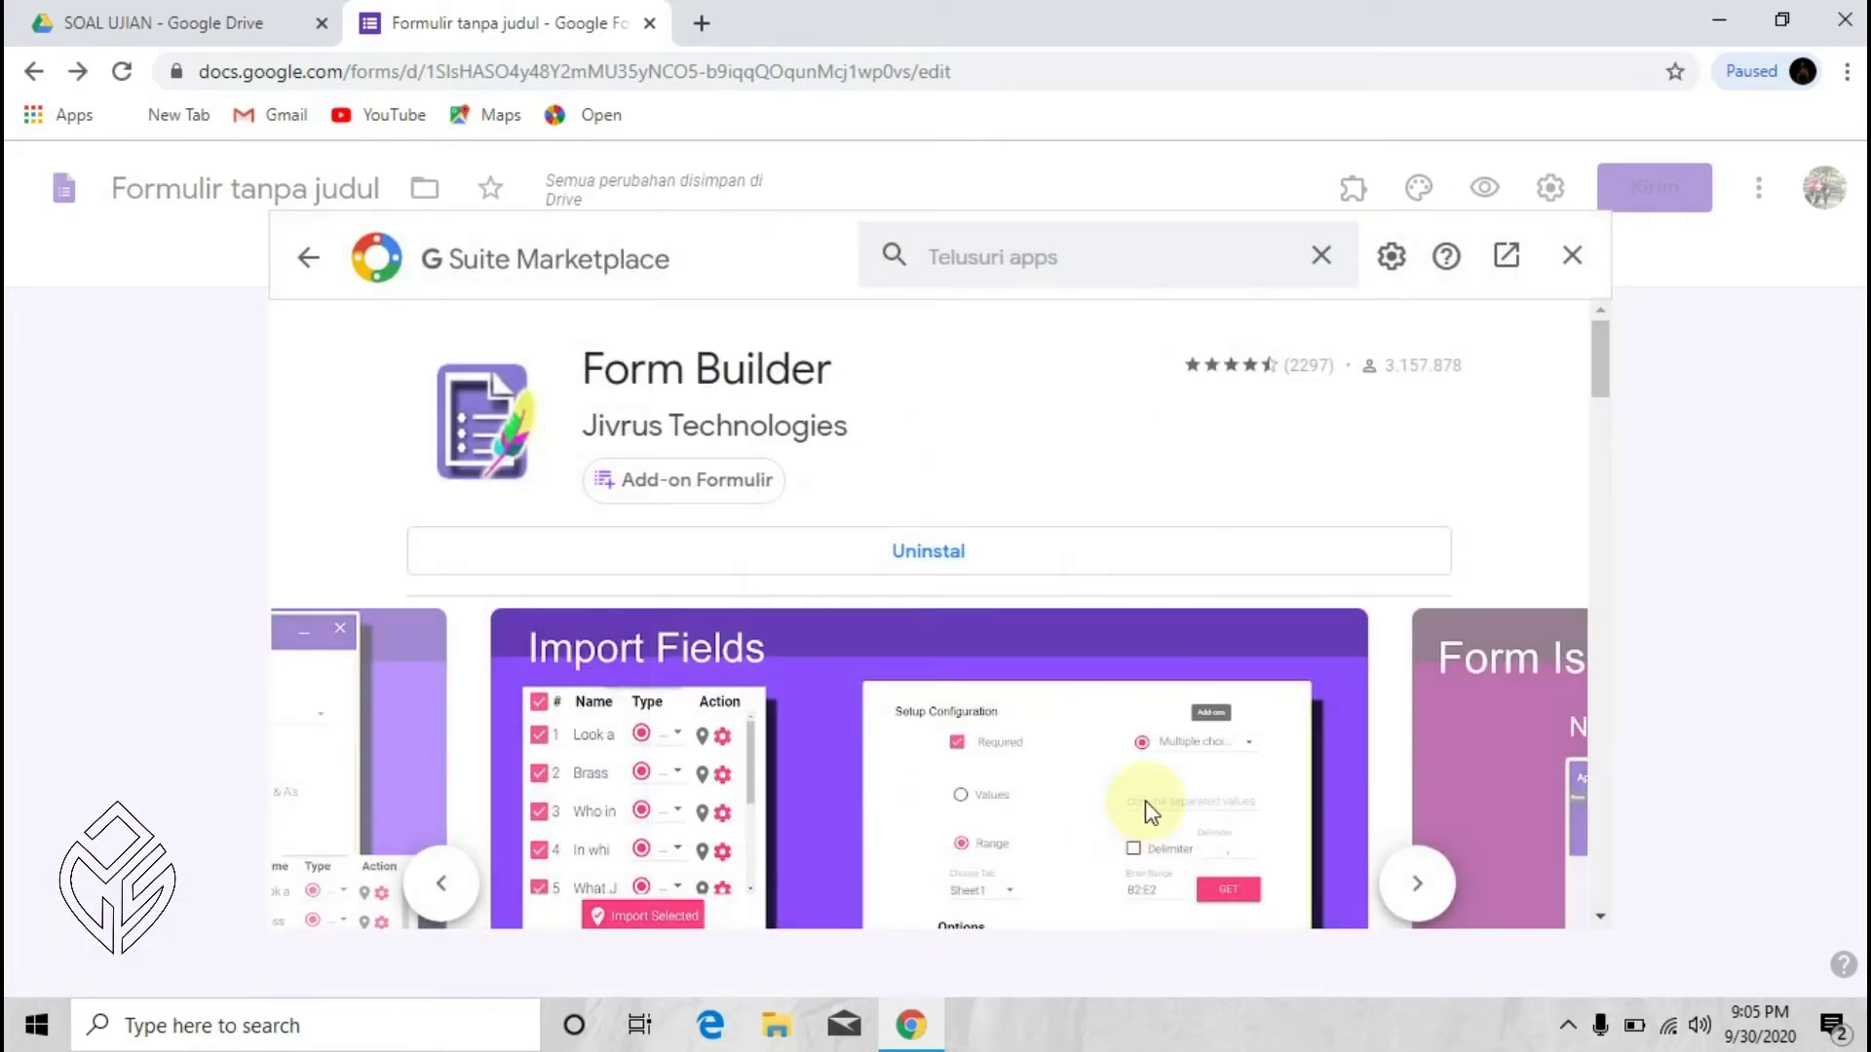
# Step: Close the G Suite Marketplace and start the Form Builder add-on in the untitled form
pyautogui.click(1573, 256)
pyautogui.click(1351, 190)
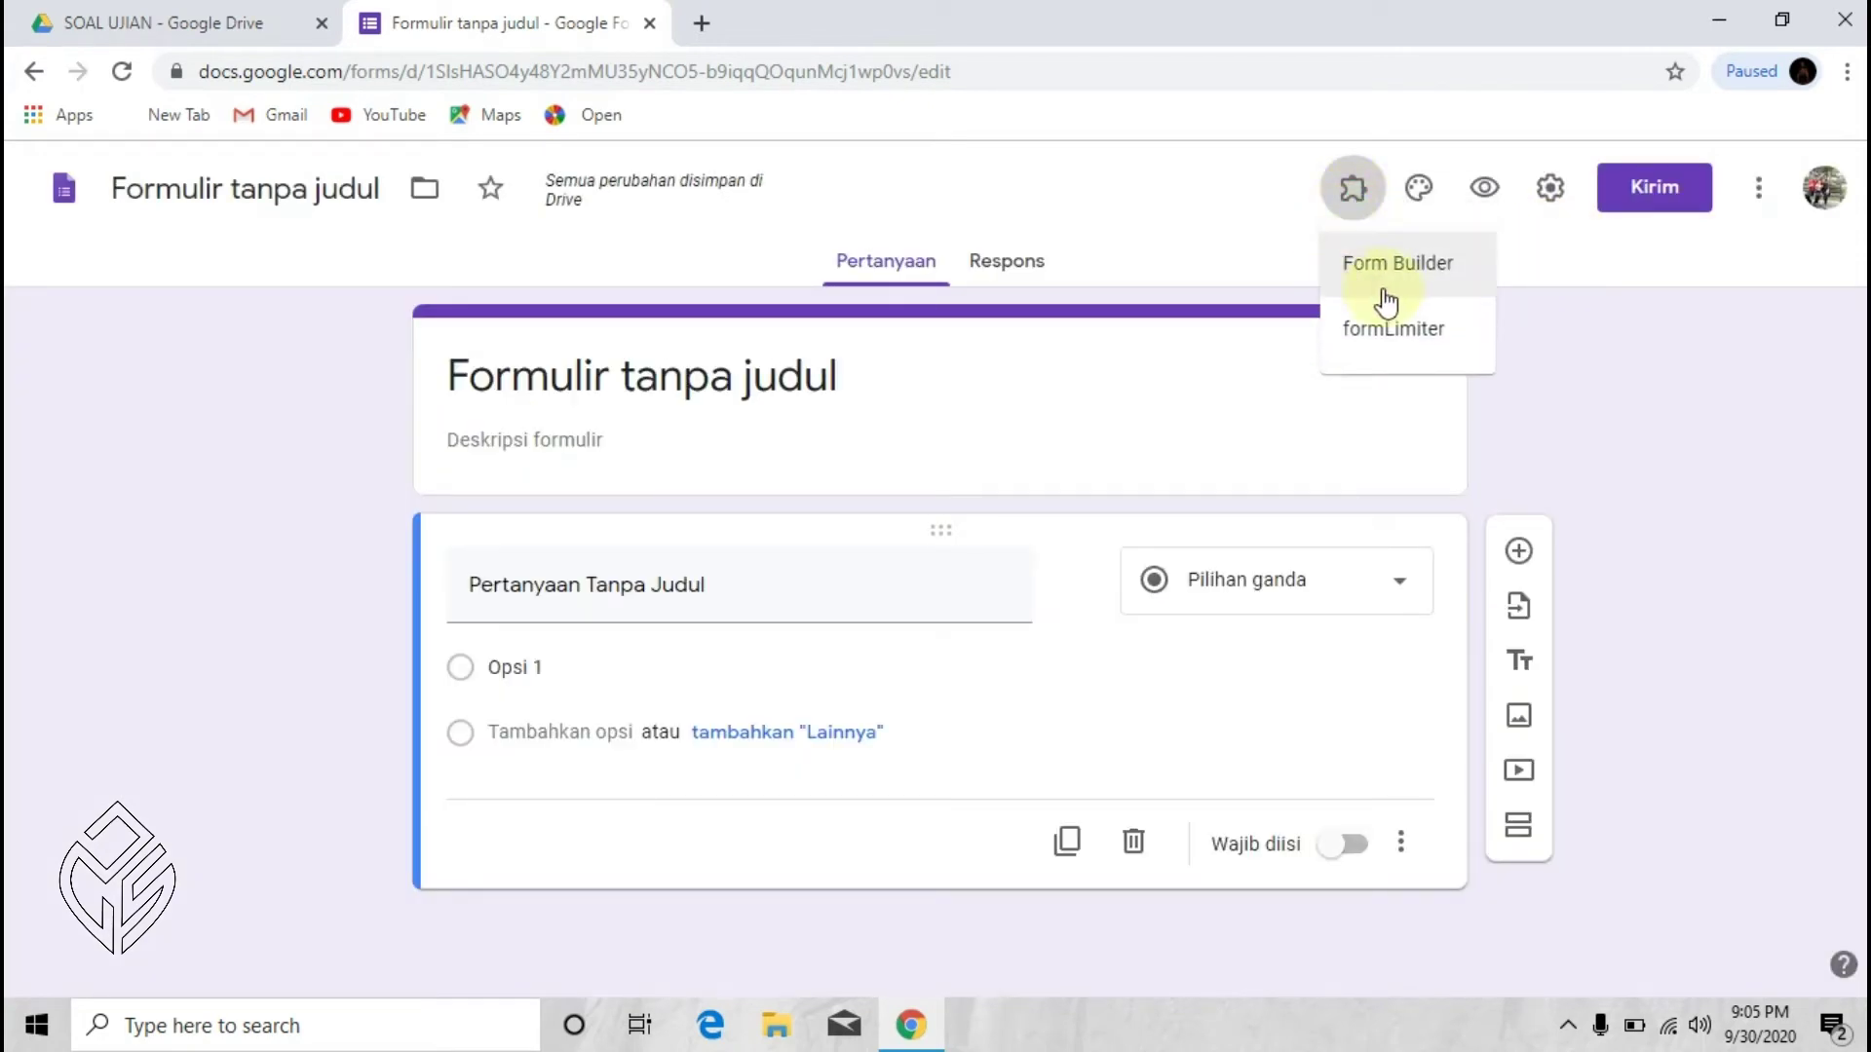
pyautogui.click(1403, 268)
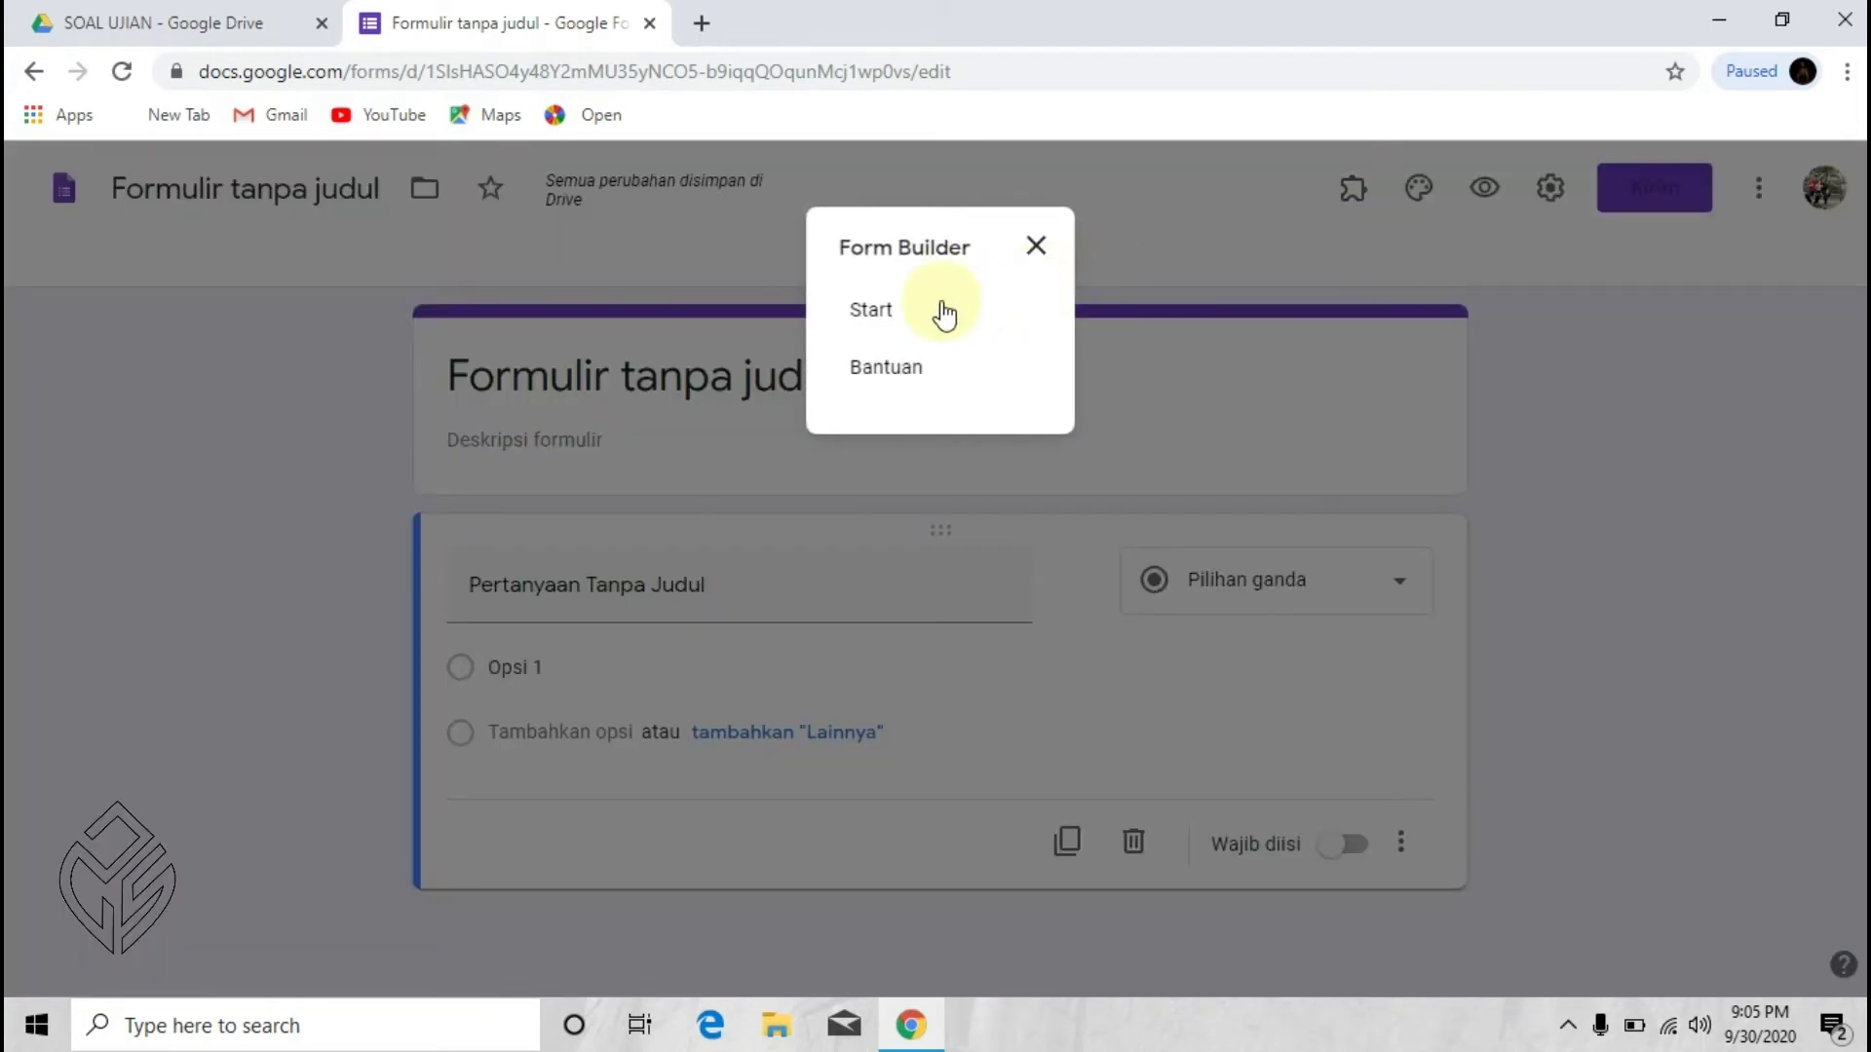
pyautogui.click(885, 319)
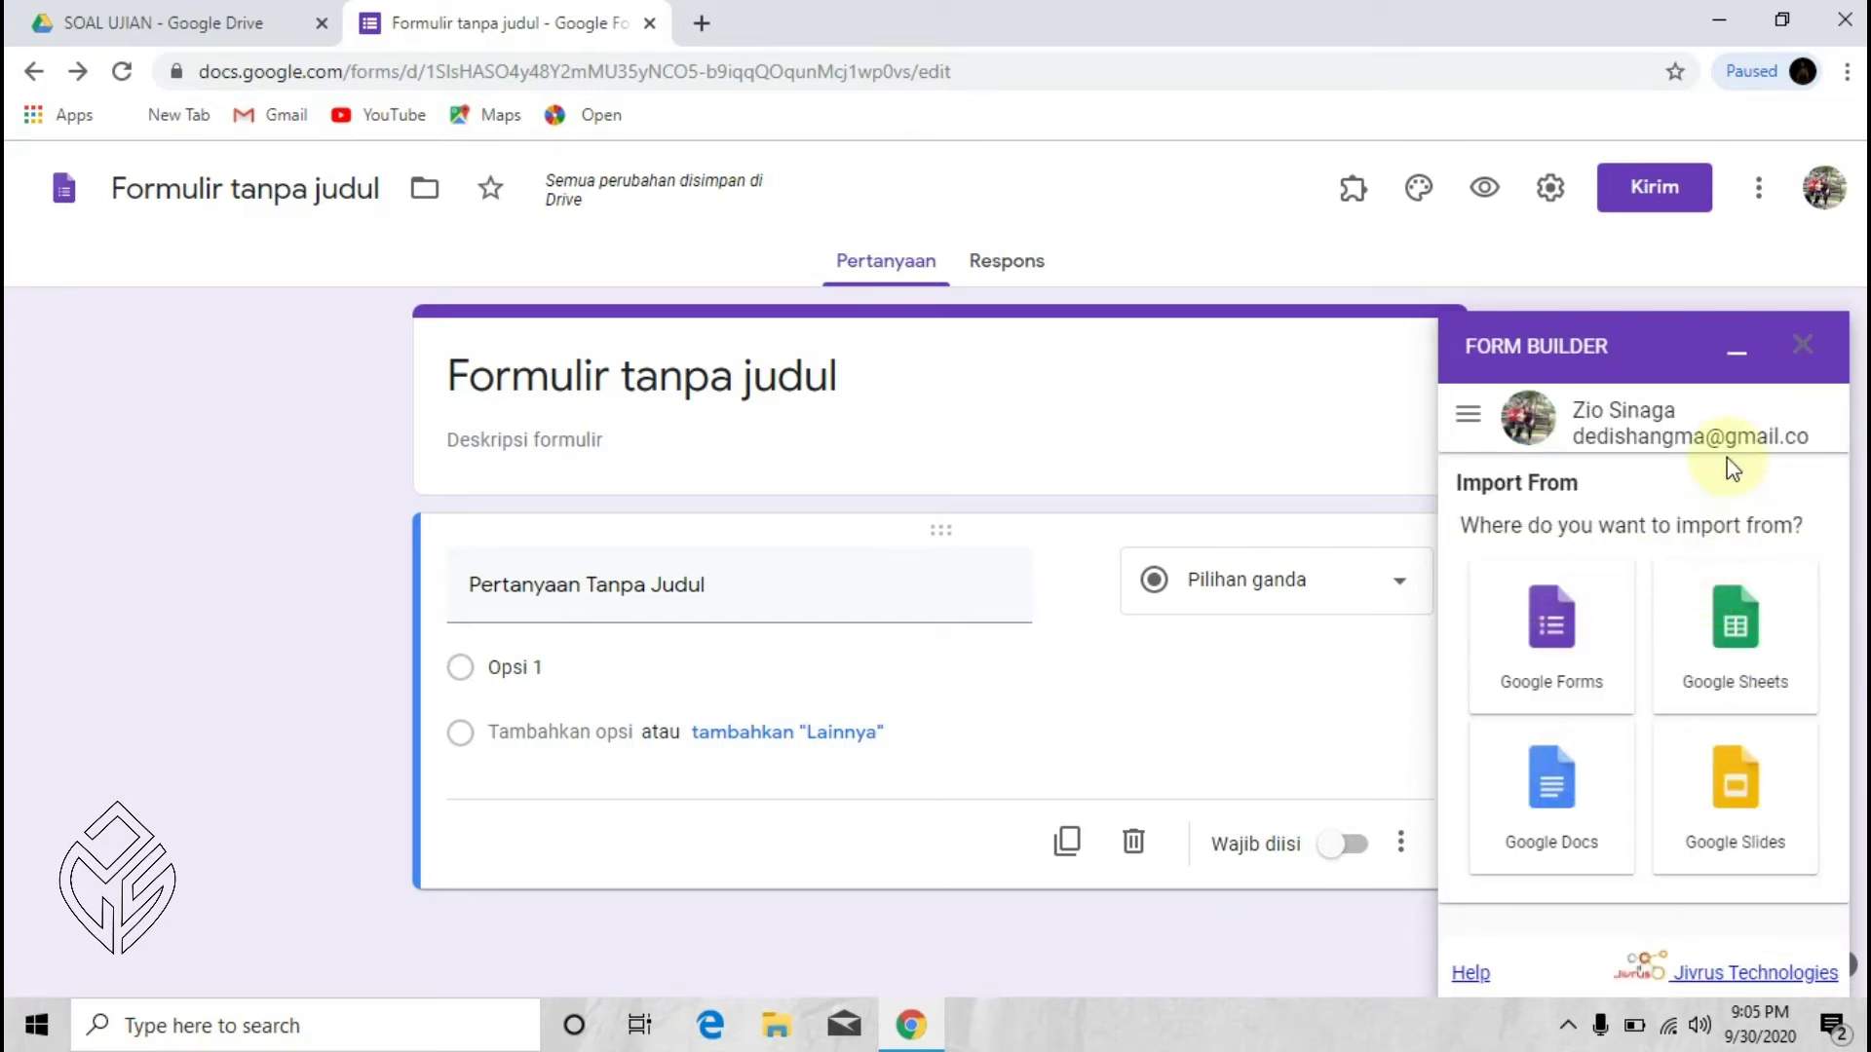
# Step: Choose Google Docs as Form Builder's import source and look through the available documents
pyautogui.click(1572, 809)
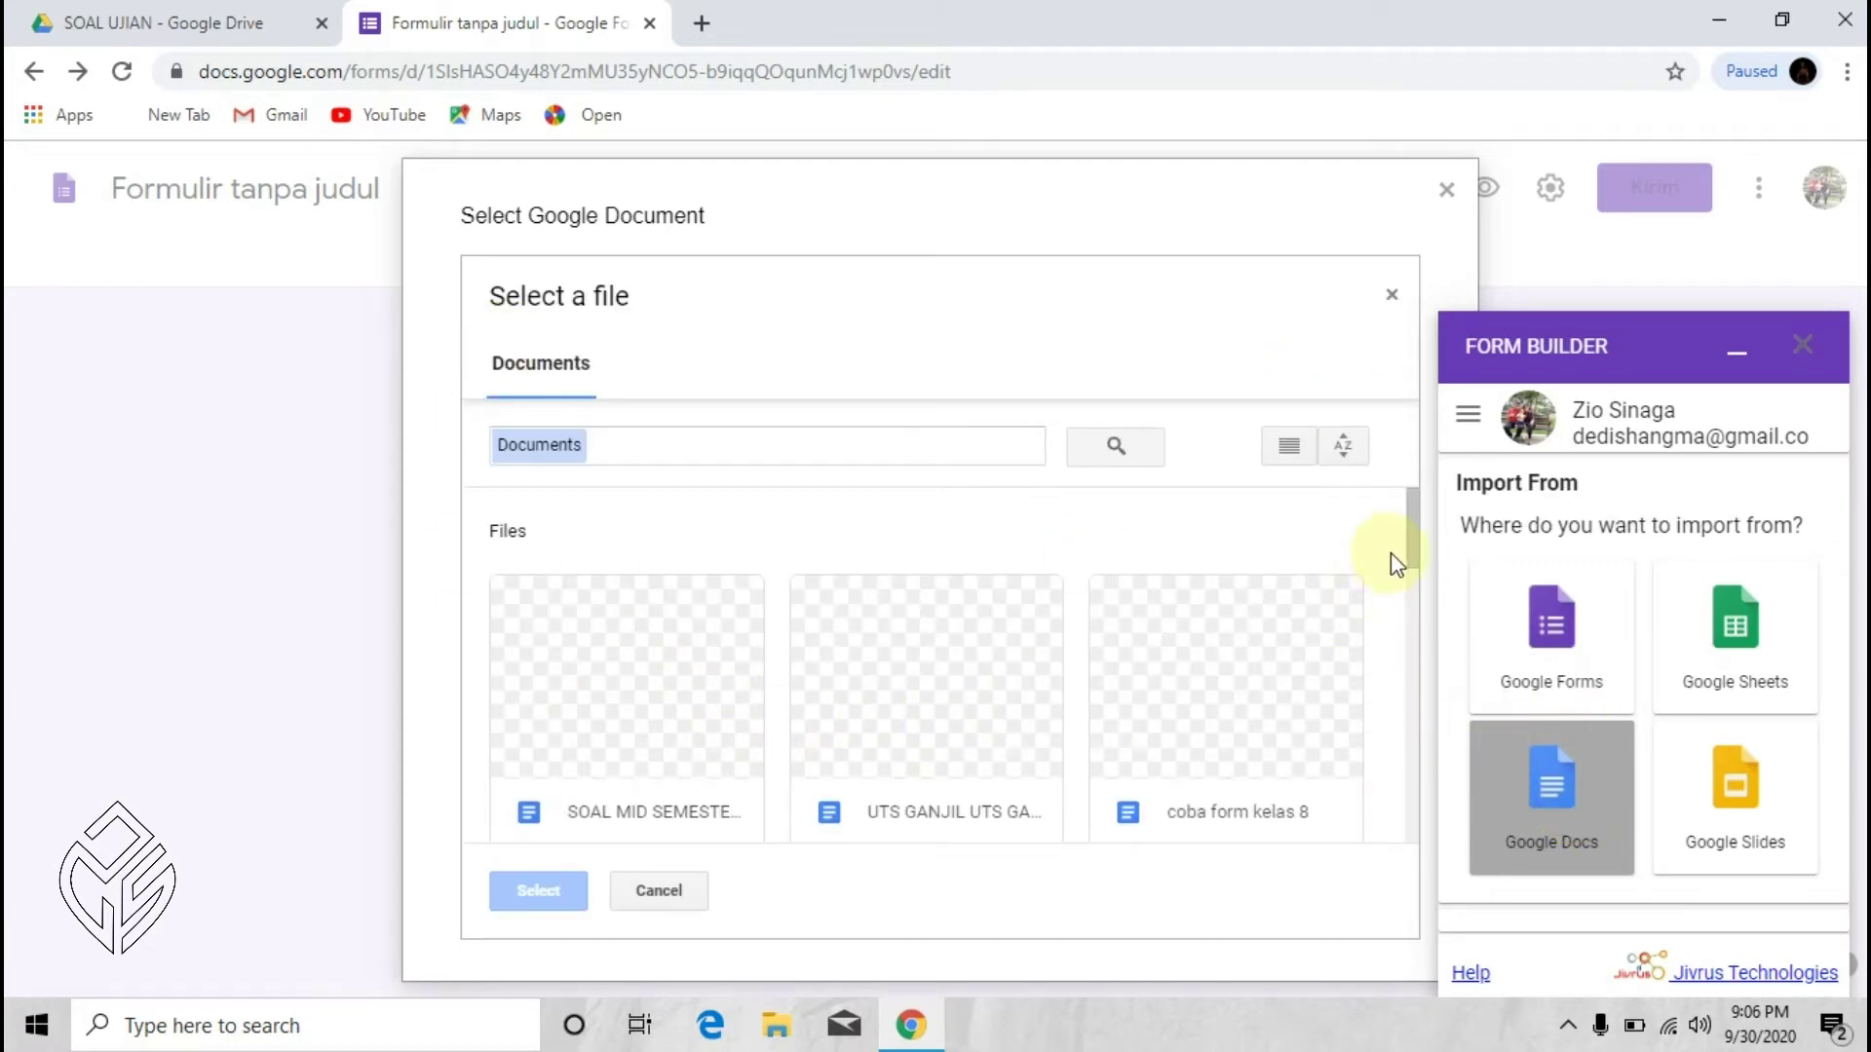
pyautogui.scroll(-3, 1411, 551)
pyautogui.scroll(-4, 1415, 595)
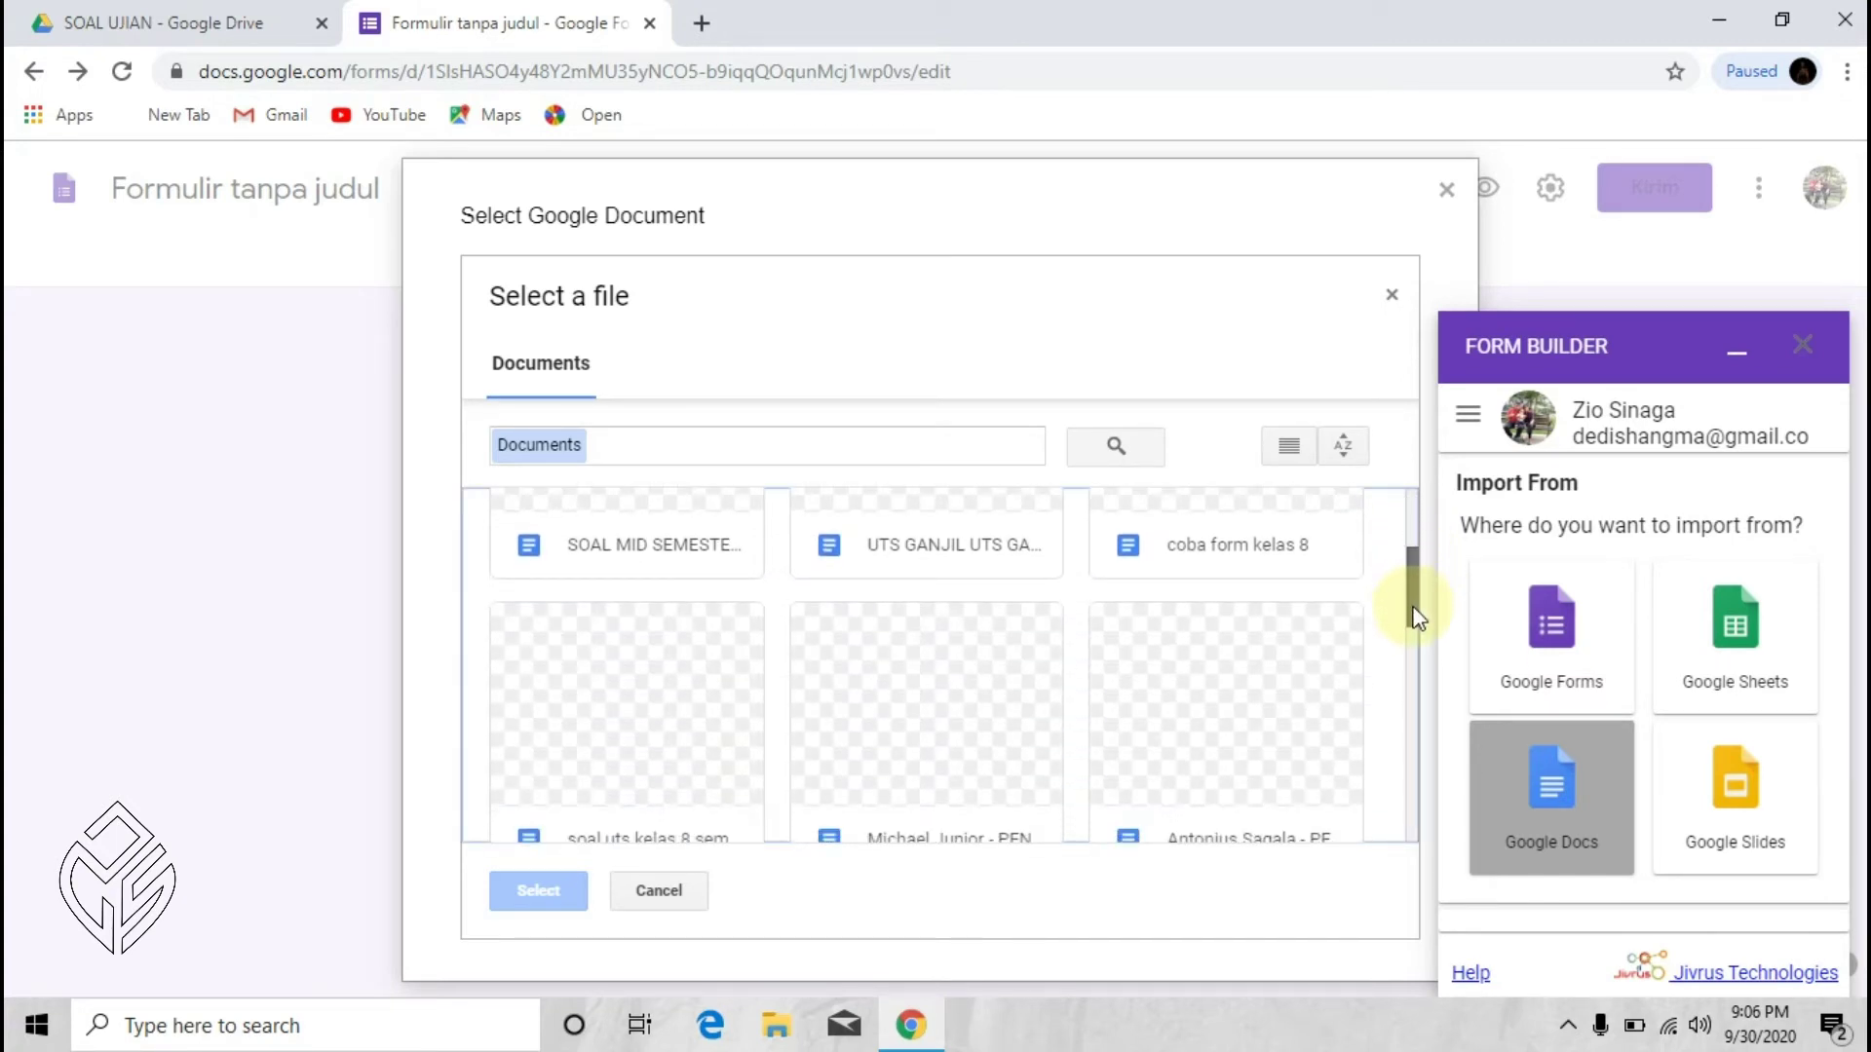
pyautogui.scroll(5, 1415, 614)
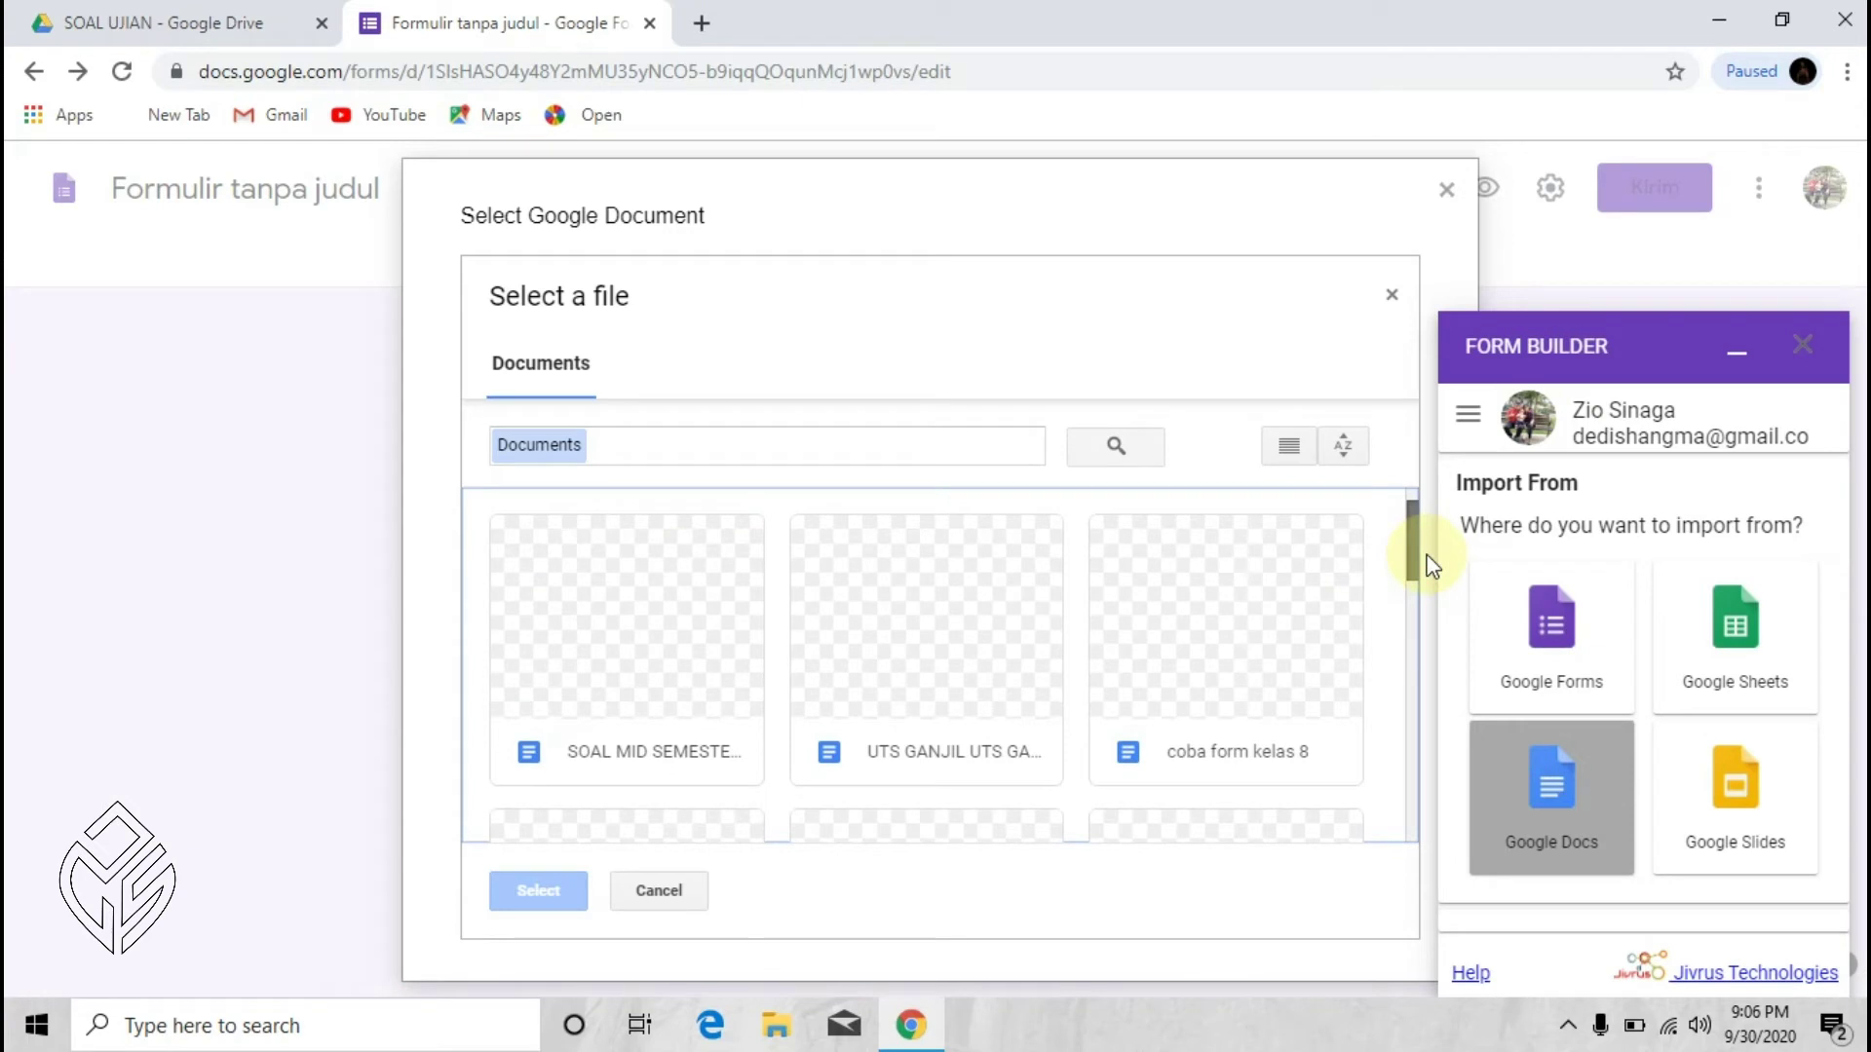
pyautogui.scroll(1, 1428, 554)
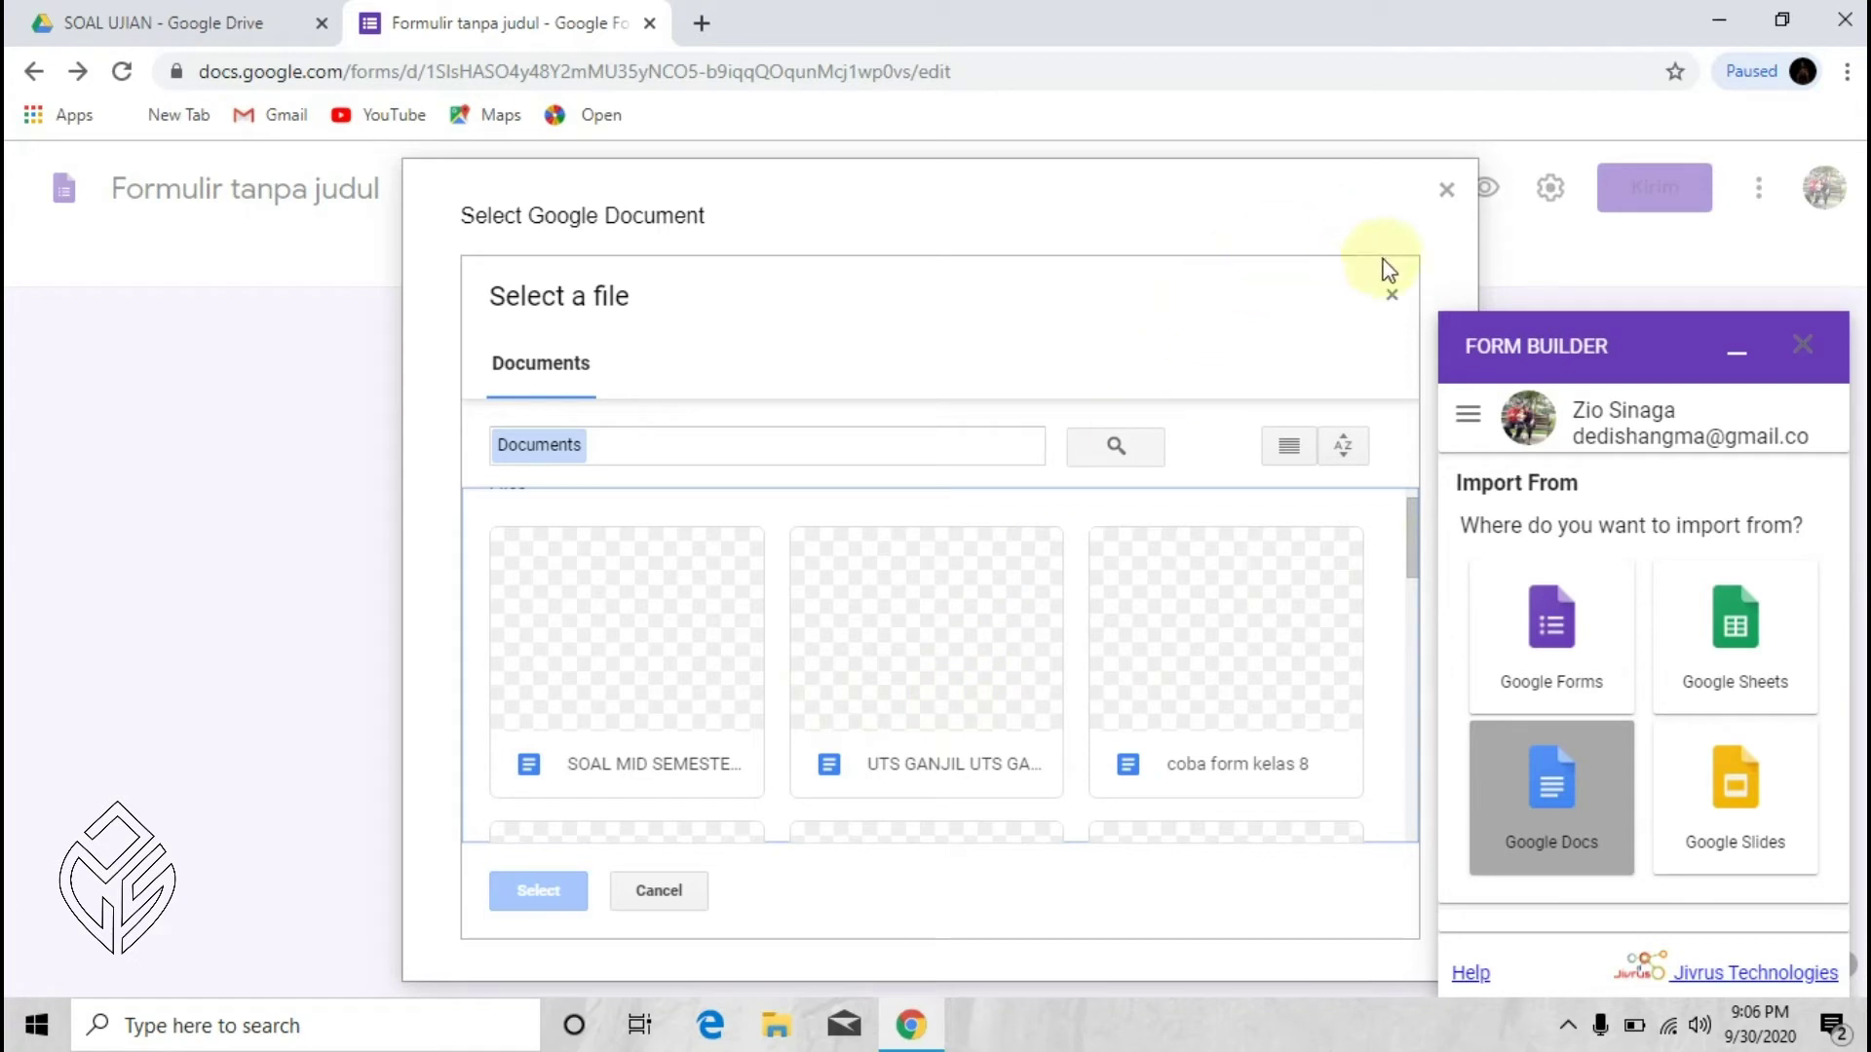
# Step: Check the exam files in Drive's SOAL UJIAN folder, then return to the form and reopen Form Builder's Google Docs file picker
pyautogui.click(230, 23)
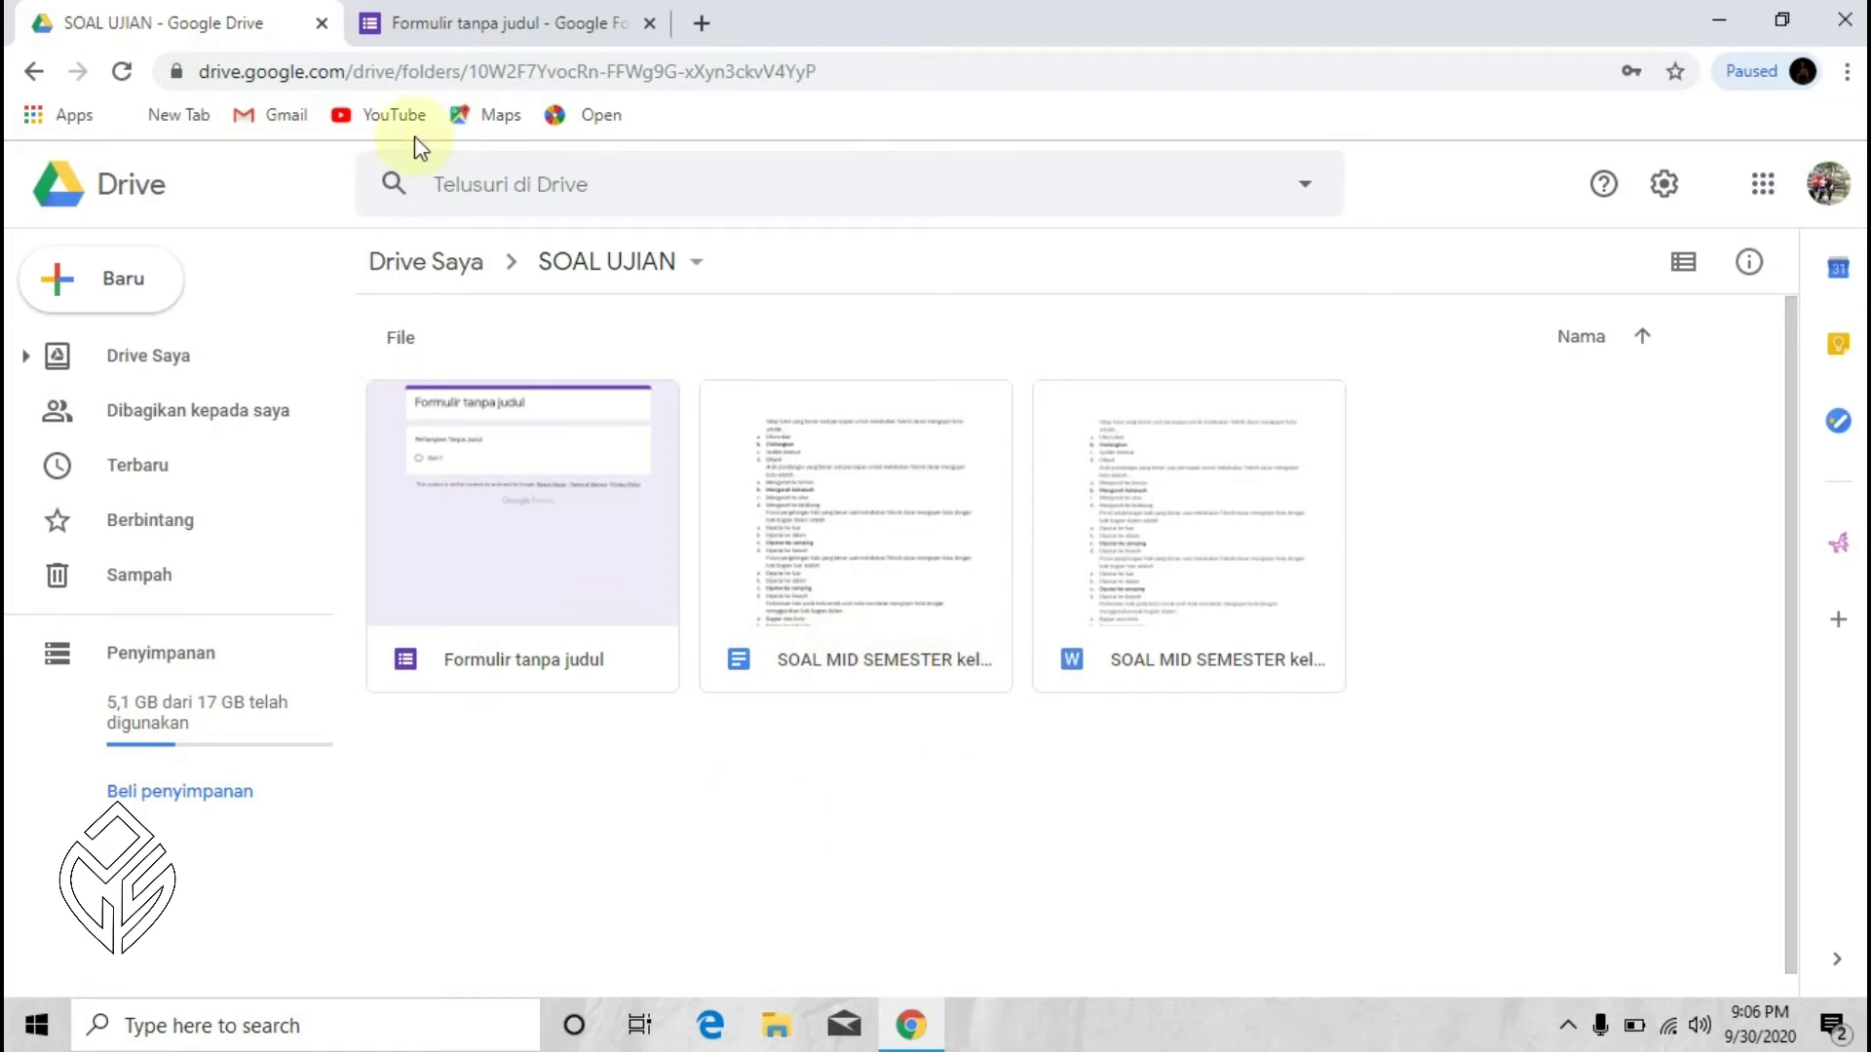
pyautogui.click(551, 23)
pyautogui.click(1552, 808)
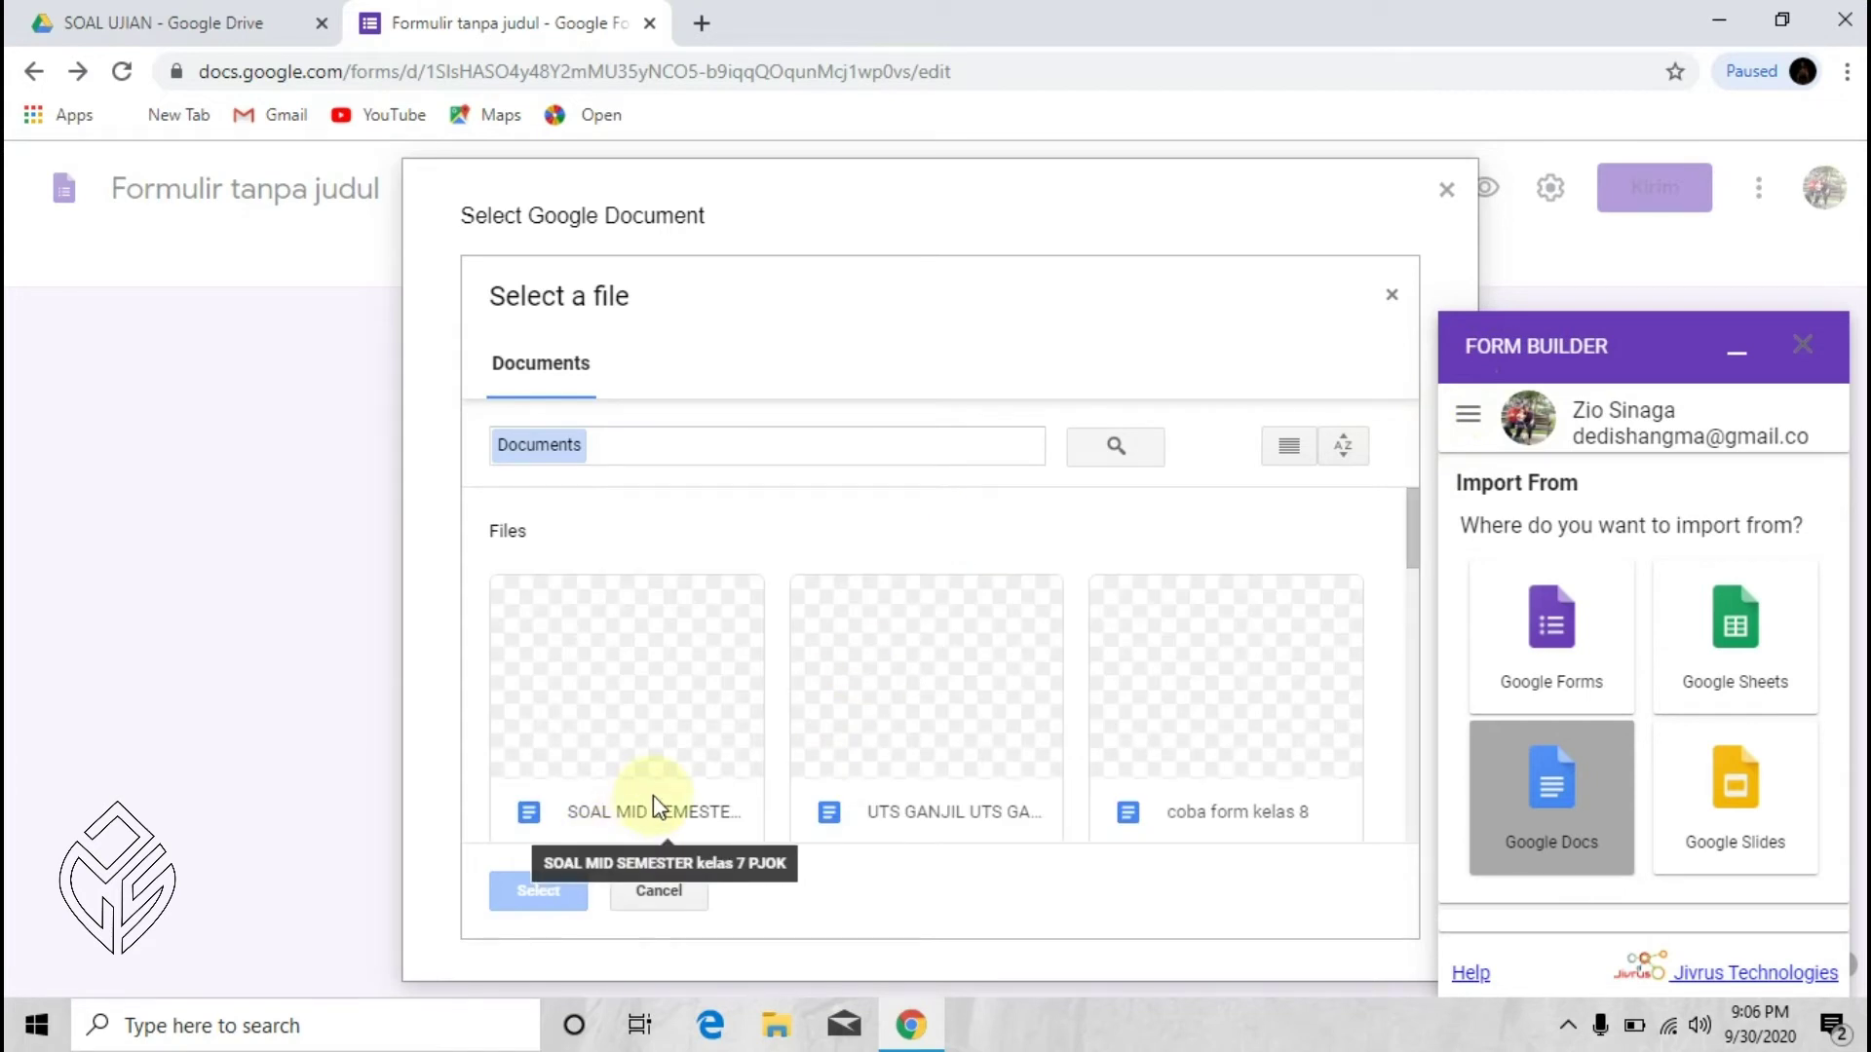
# Step: Select the Google document SOAL MID SEMESTER kelas 7 PJOK as the source and view its questions ready to import
pyautogui.click(653, 801)
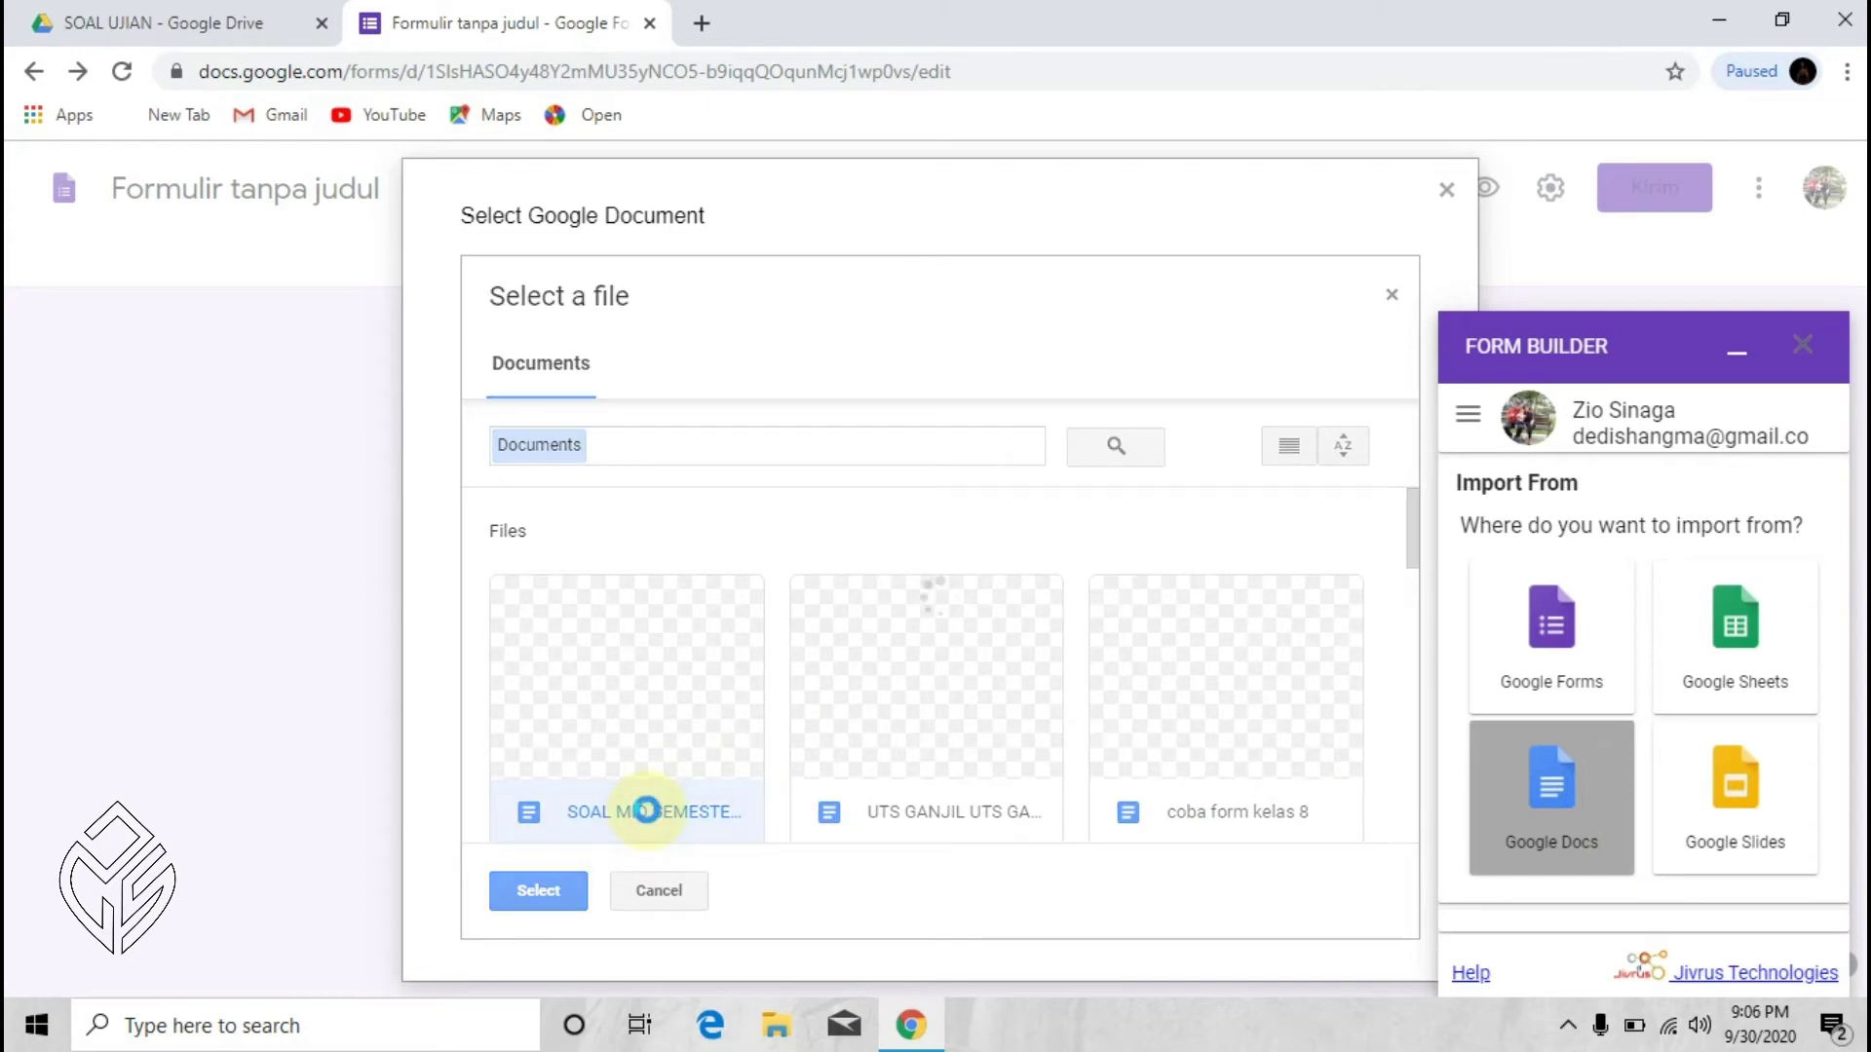
pyautogui.click(552, 892)
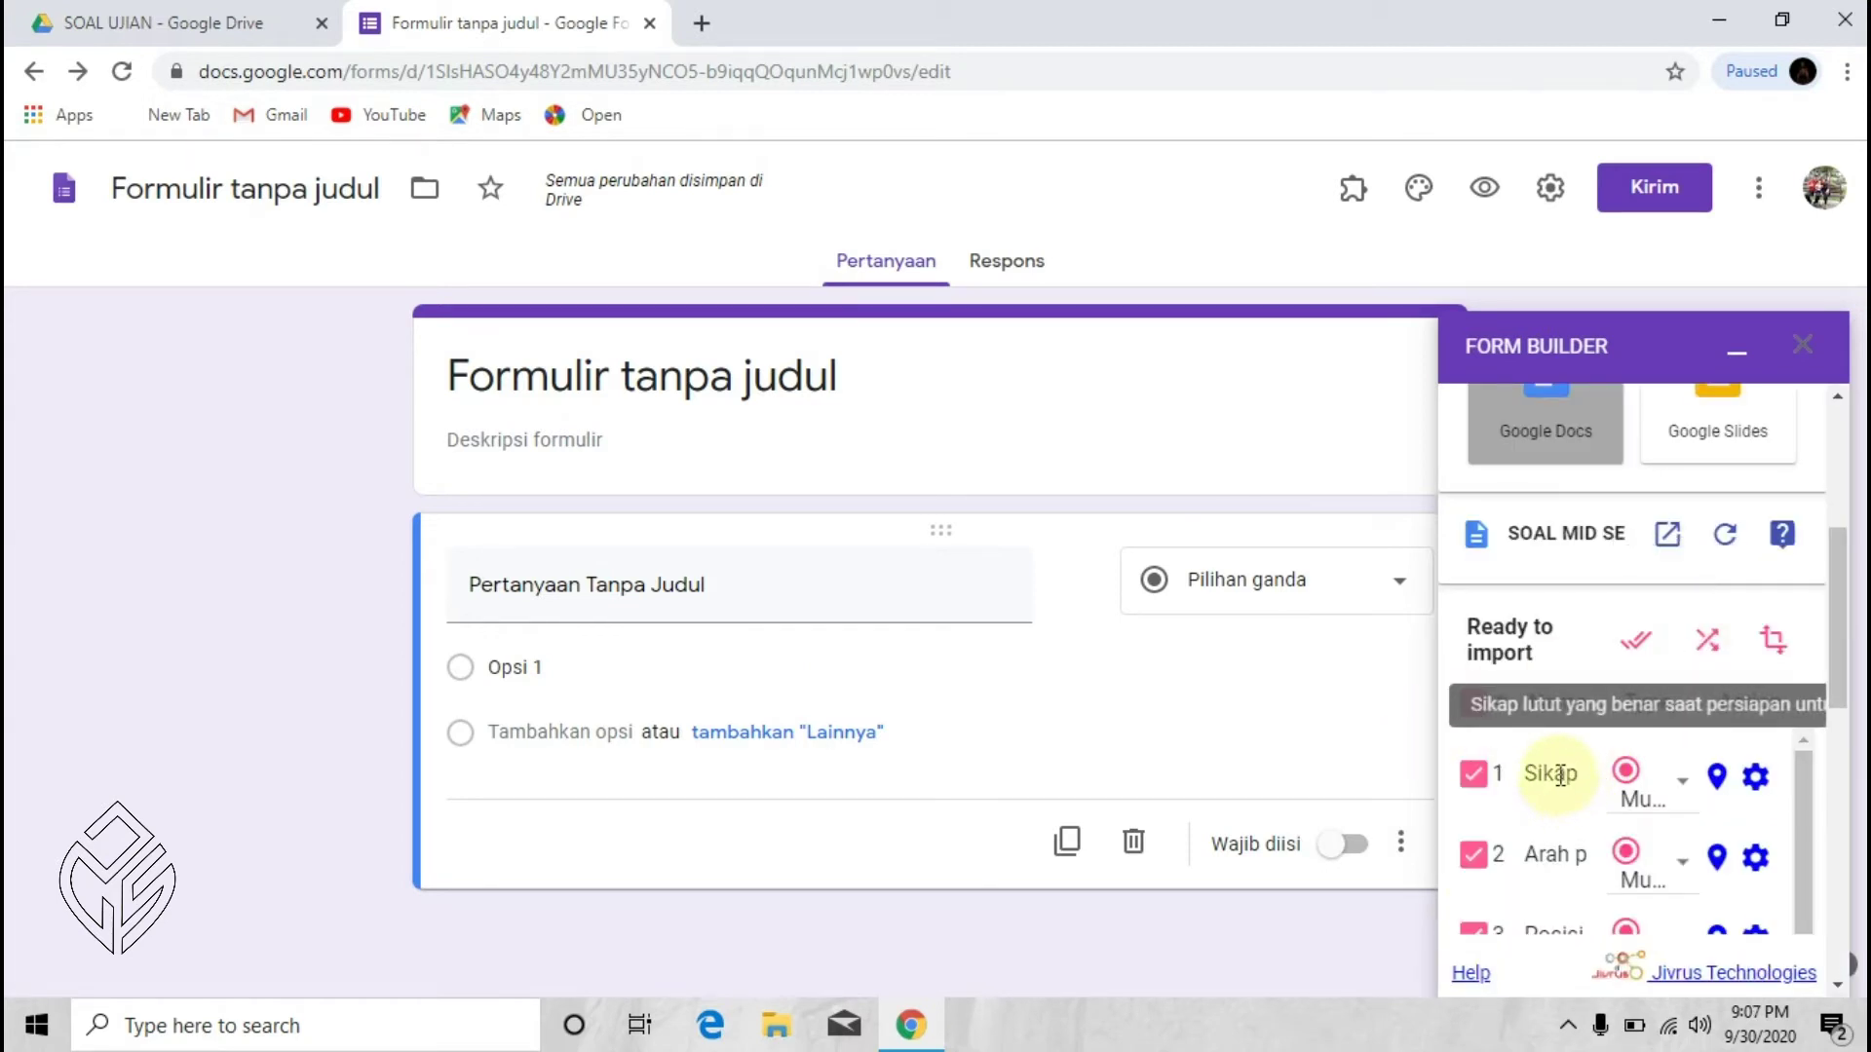
pyautogui.scroll(-2, 1561, 771)
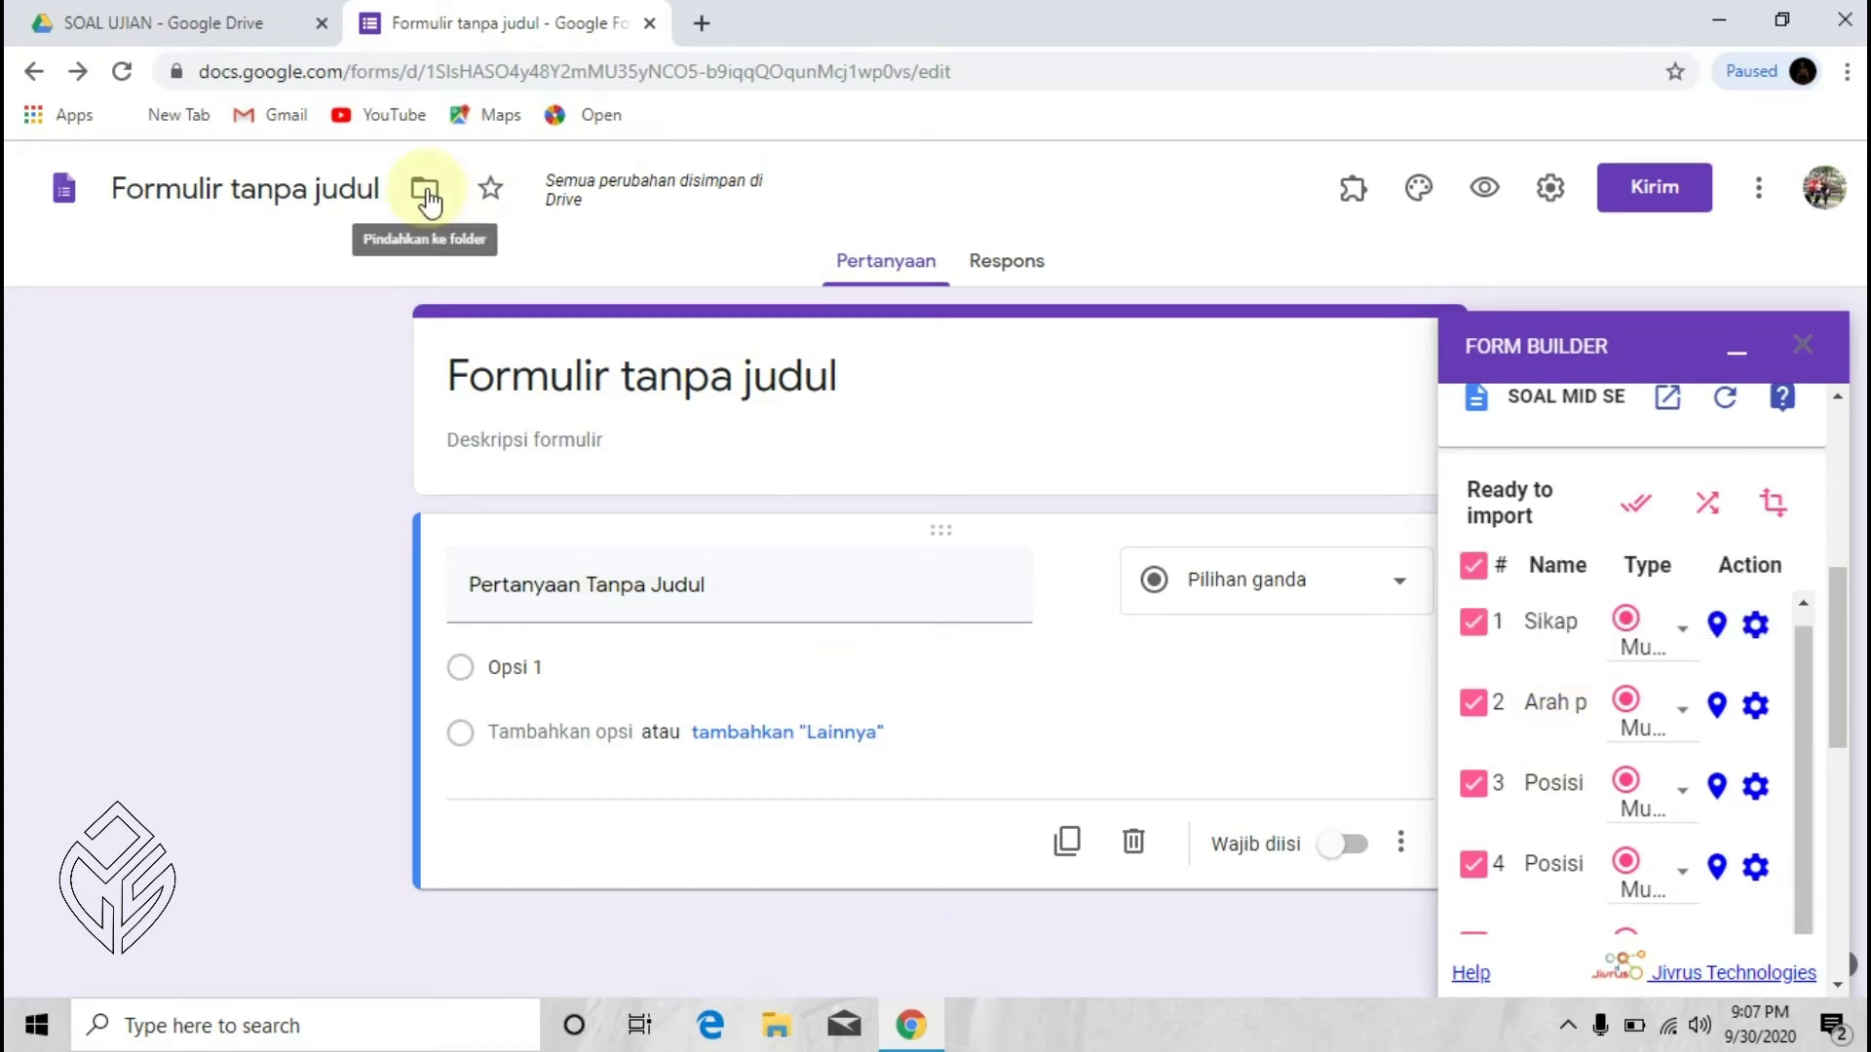
# Step: Check the SOAL UJIAN folder in Drive, then return to the form and import all the selected questions with Form Builder
pyautogui.click(228, 26)
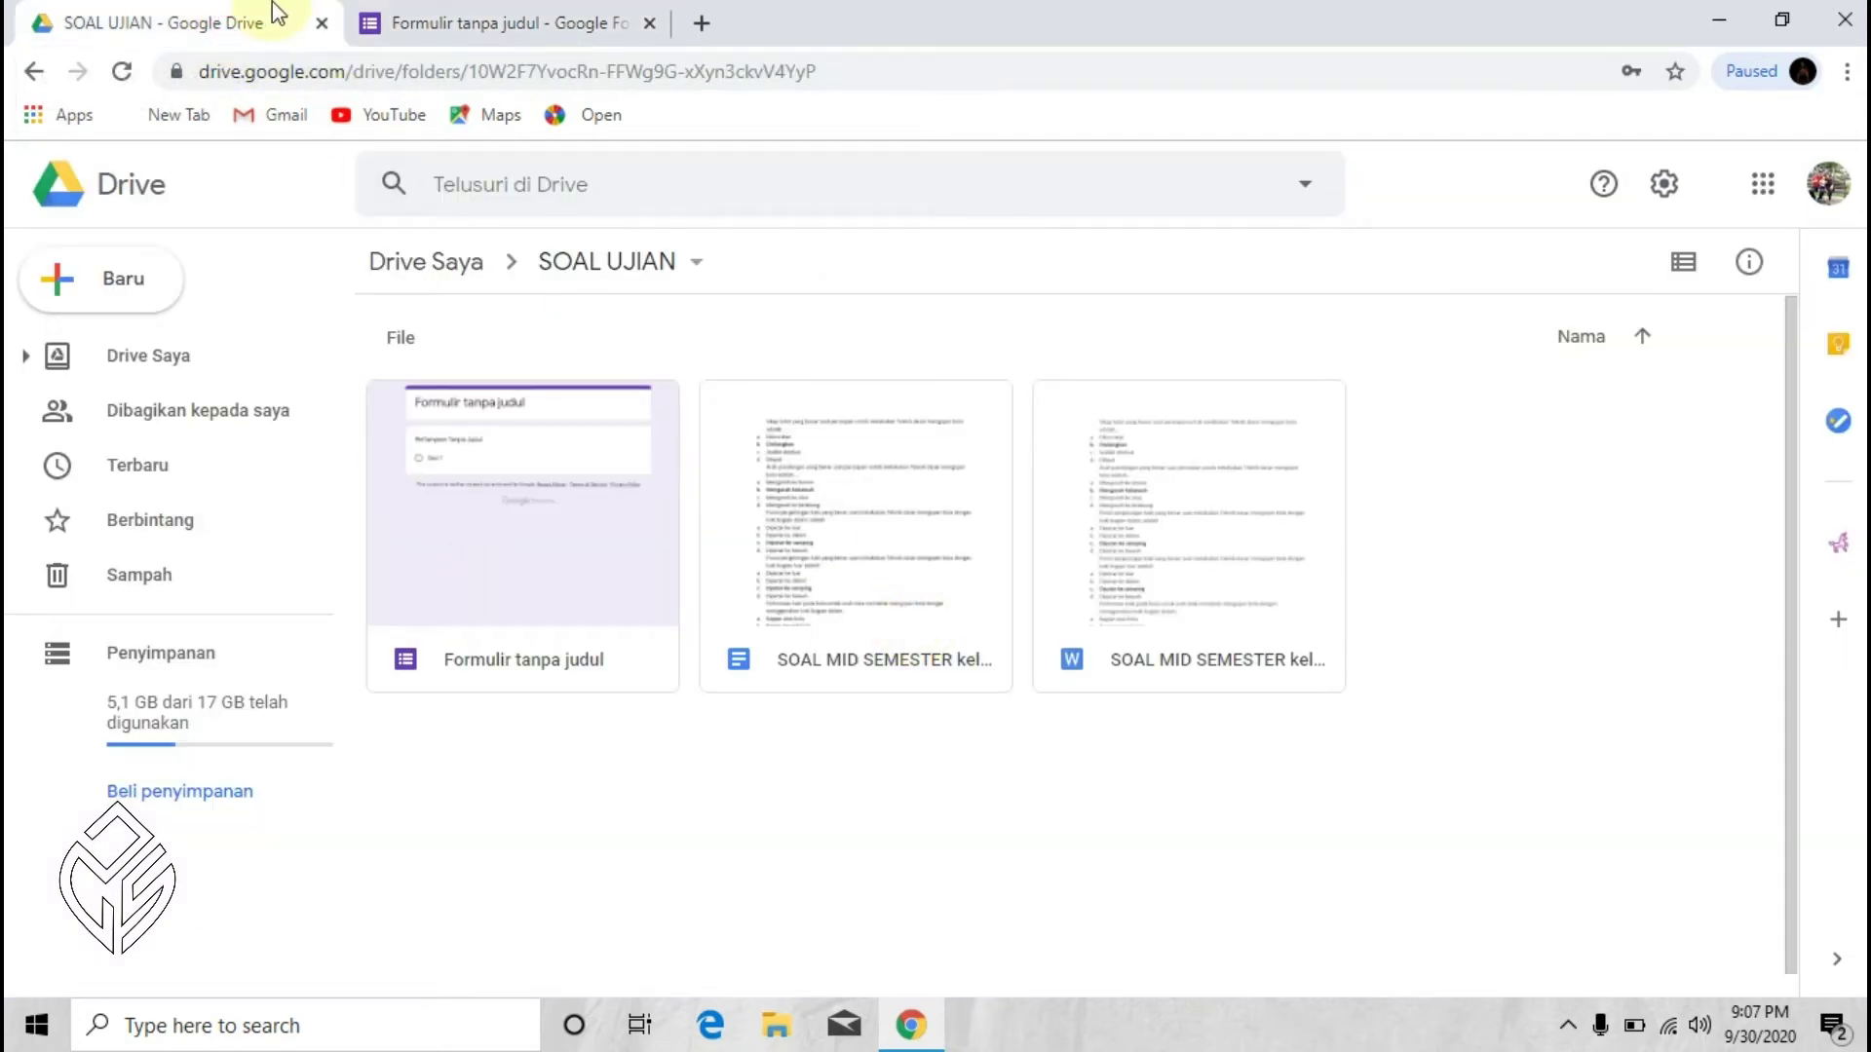
pyautogui.click(501, 25)
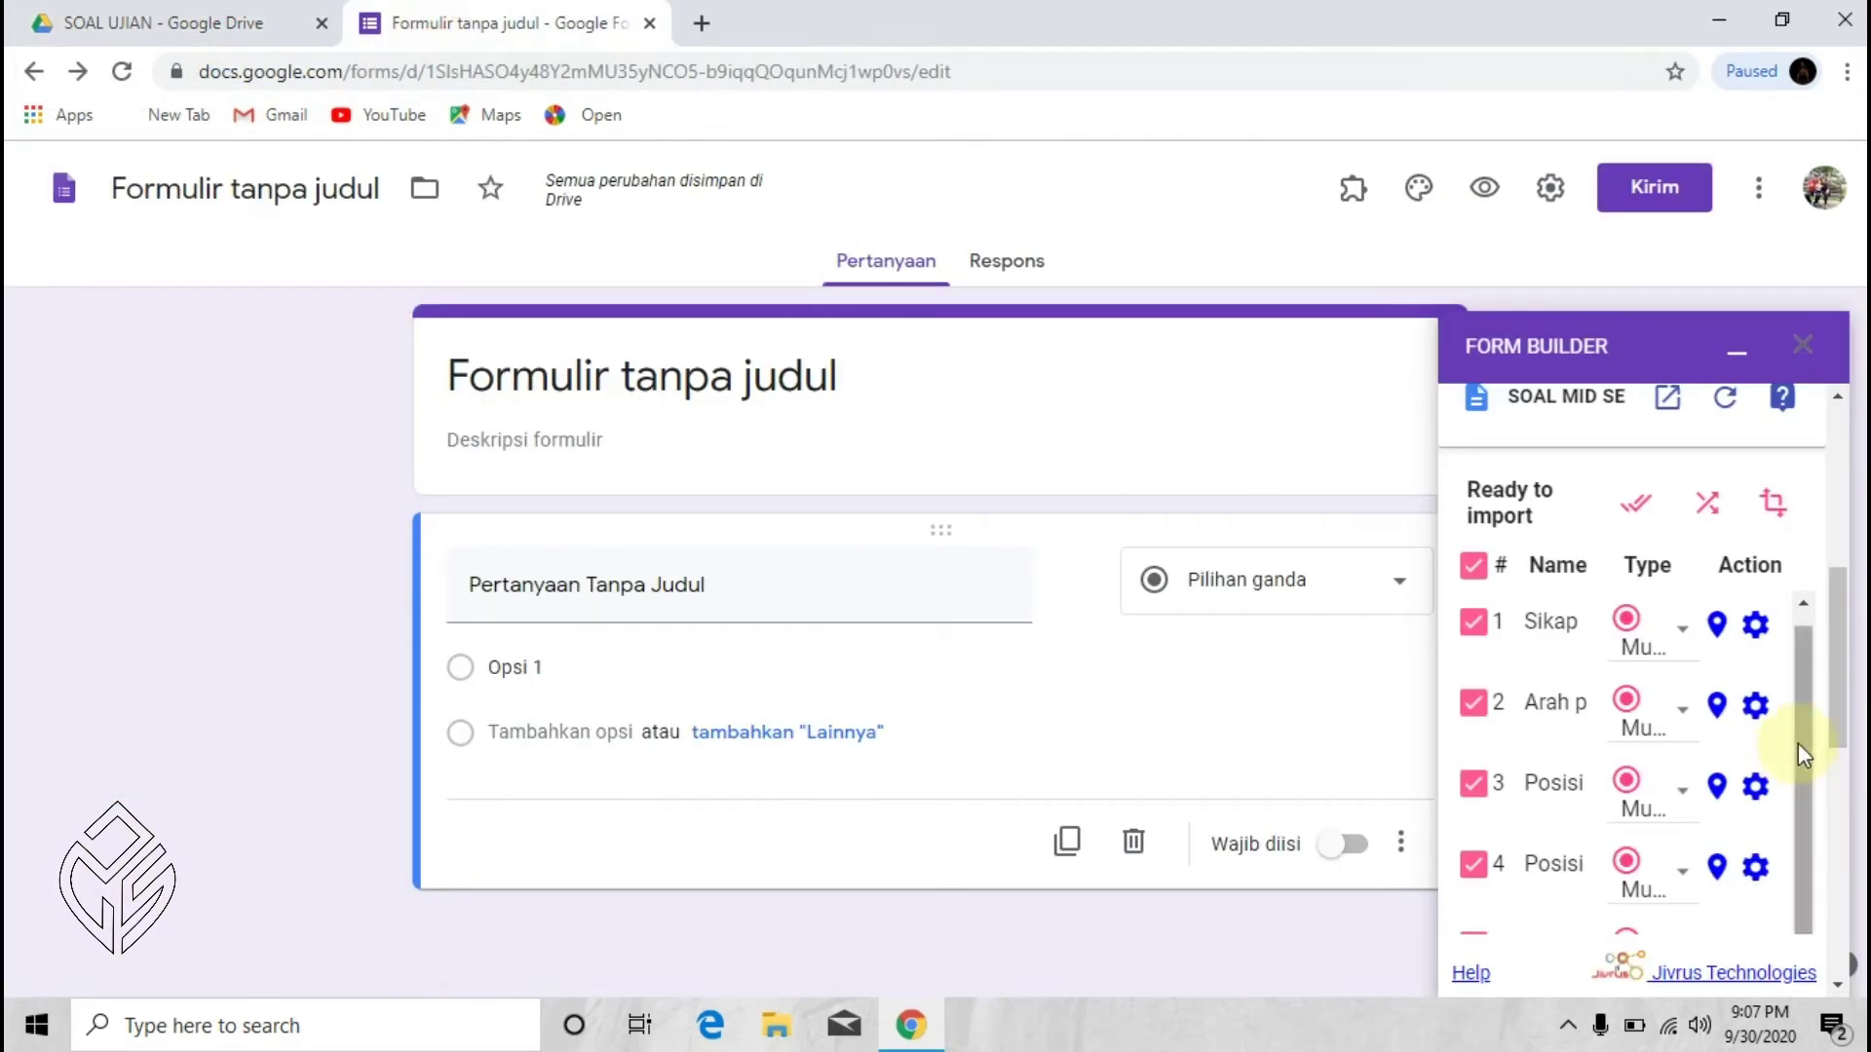
pyautogui.scroll(-3, 1547, 864)
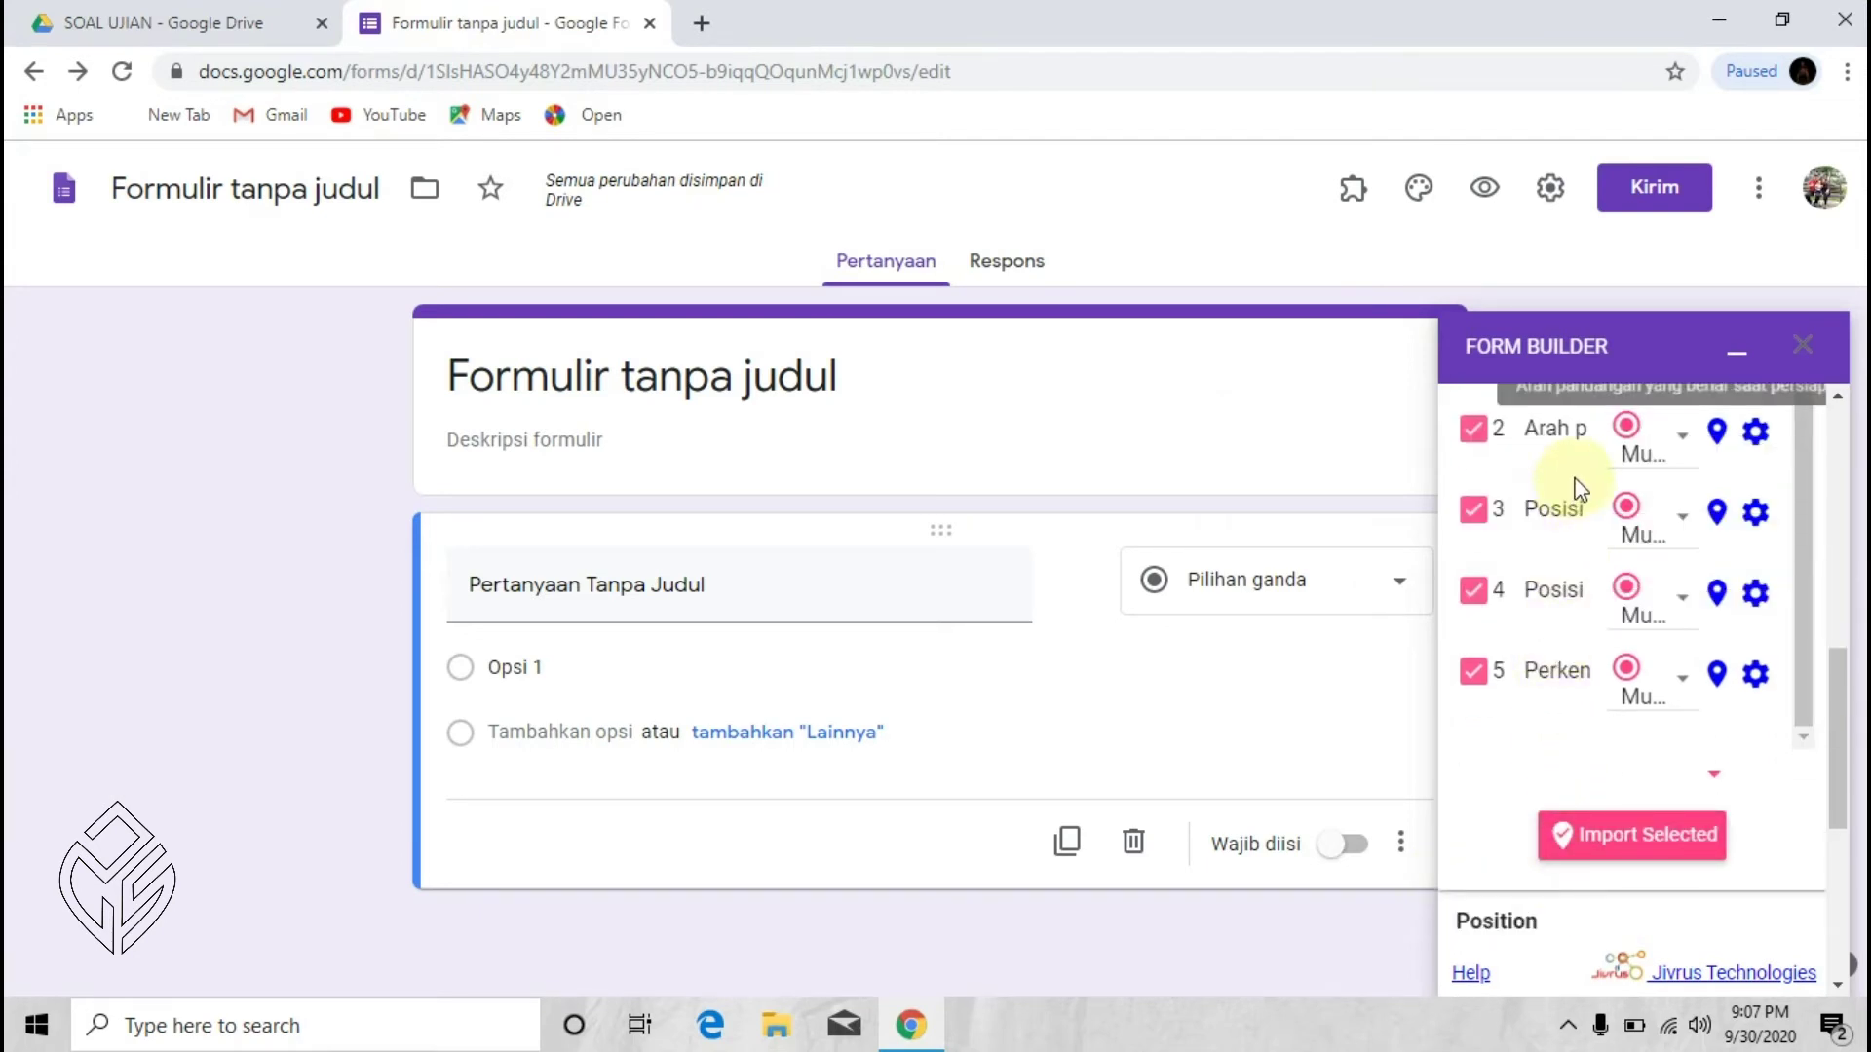
pyautogui.click(1630, 840)
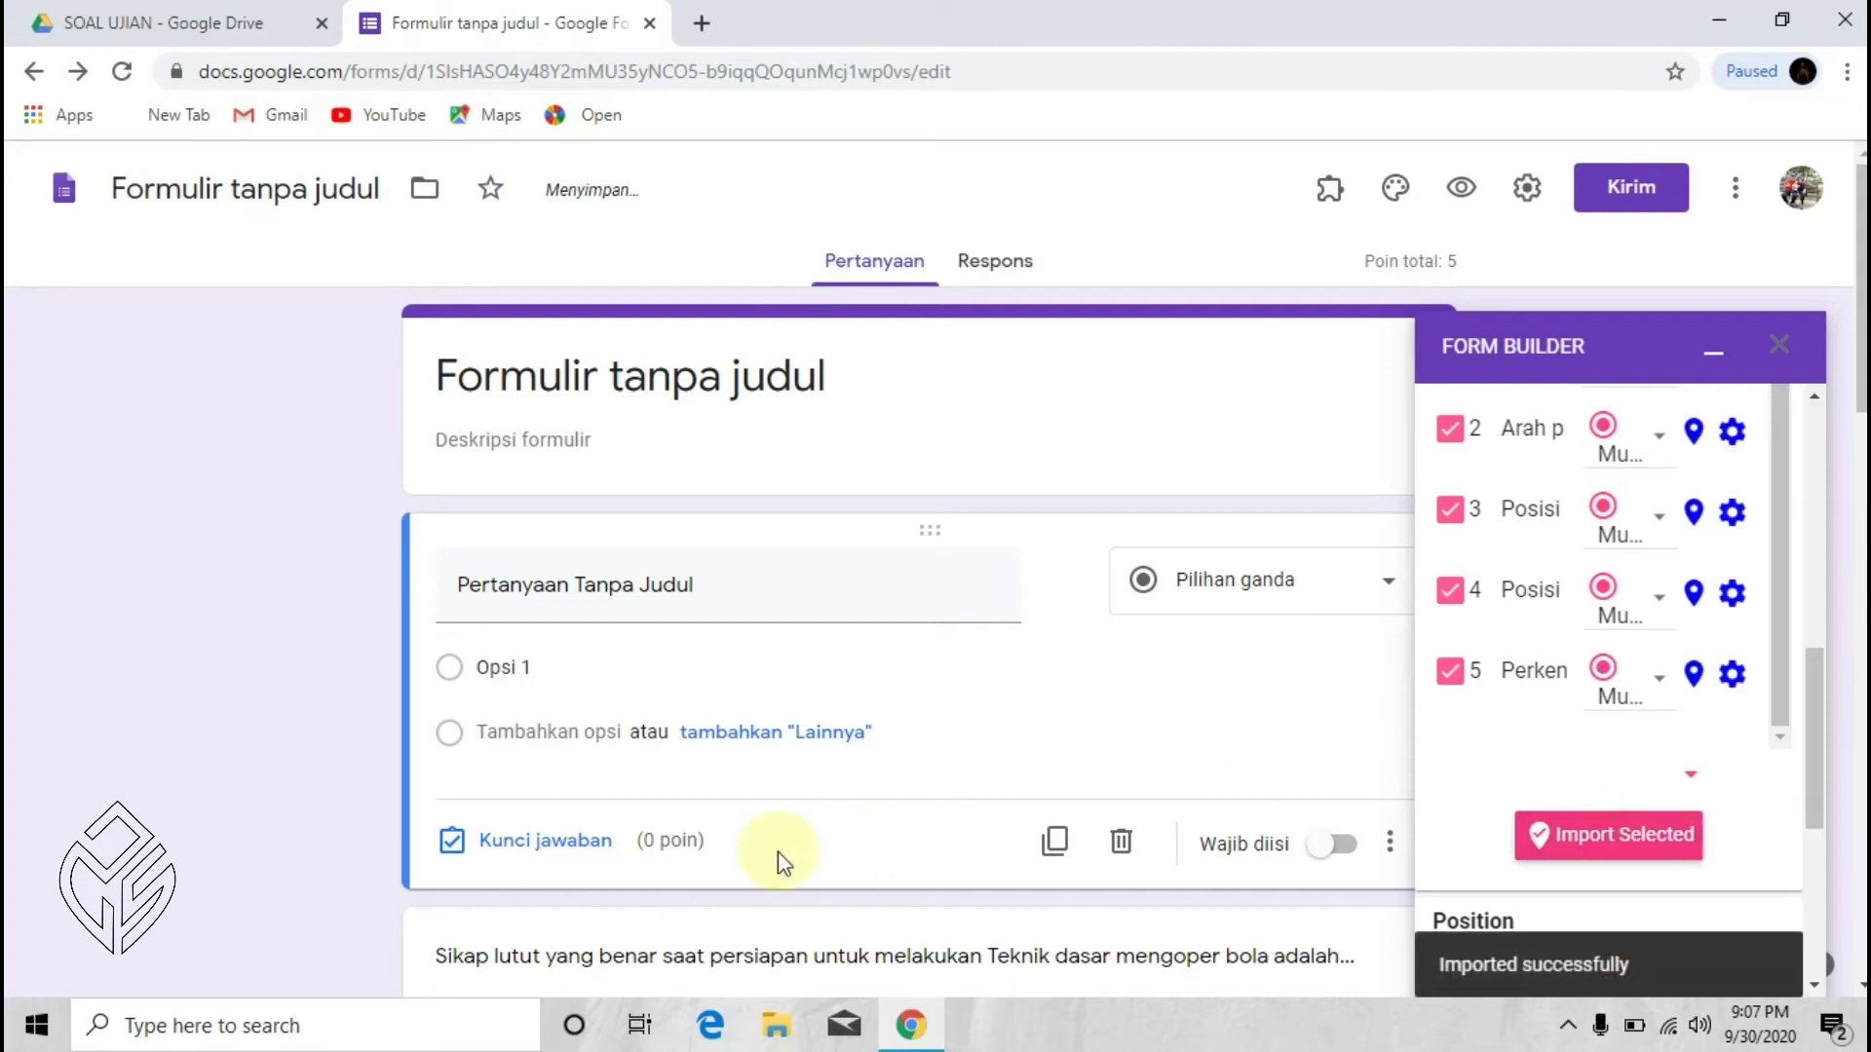
# Step: Check the imported questions down to the last one and minimize the Form Builder window
pyautogui.scroll(-3, 612, 873)
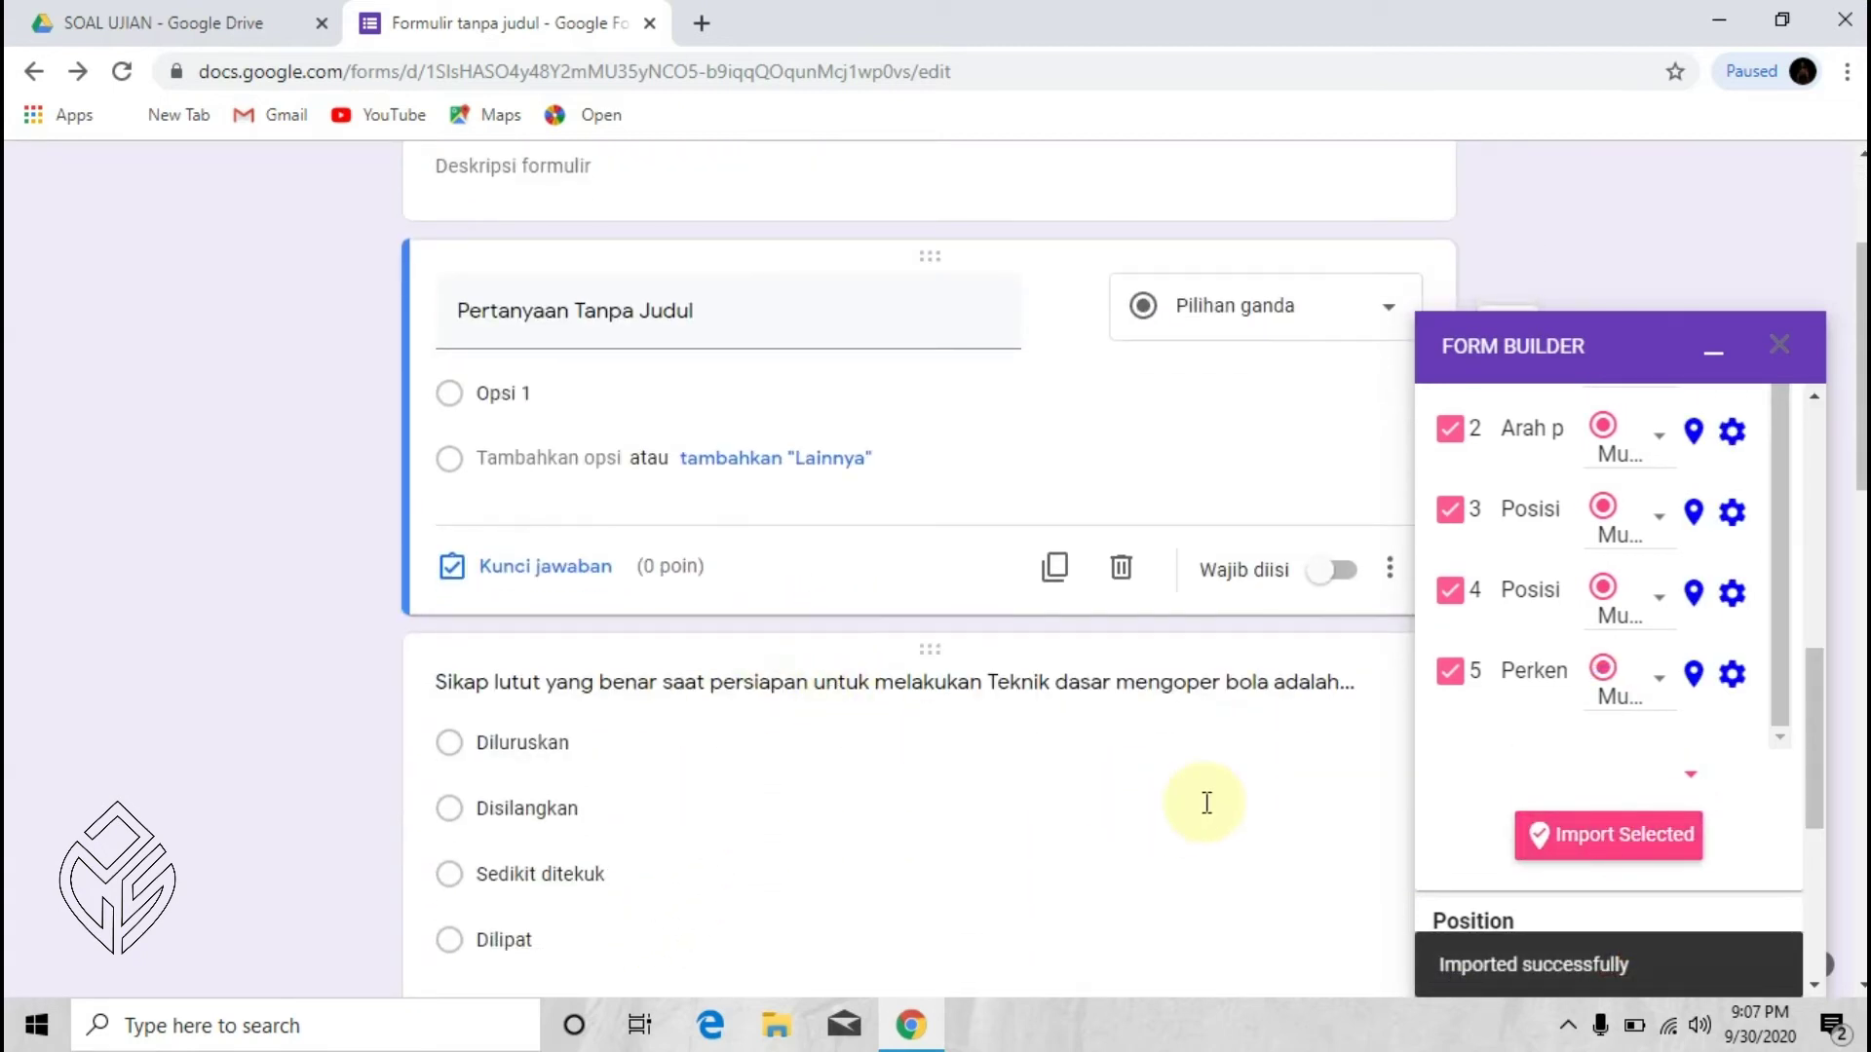
pyautogui.scroll(-3, 927, 860)
pyautogui.scroll(-6, 877, 594)
pyautogui.scroll(-8, 907, 628)
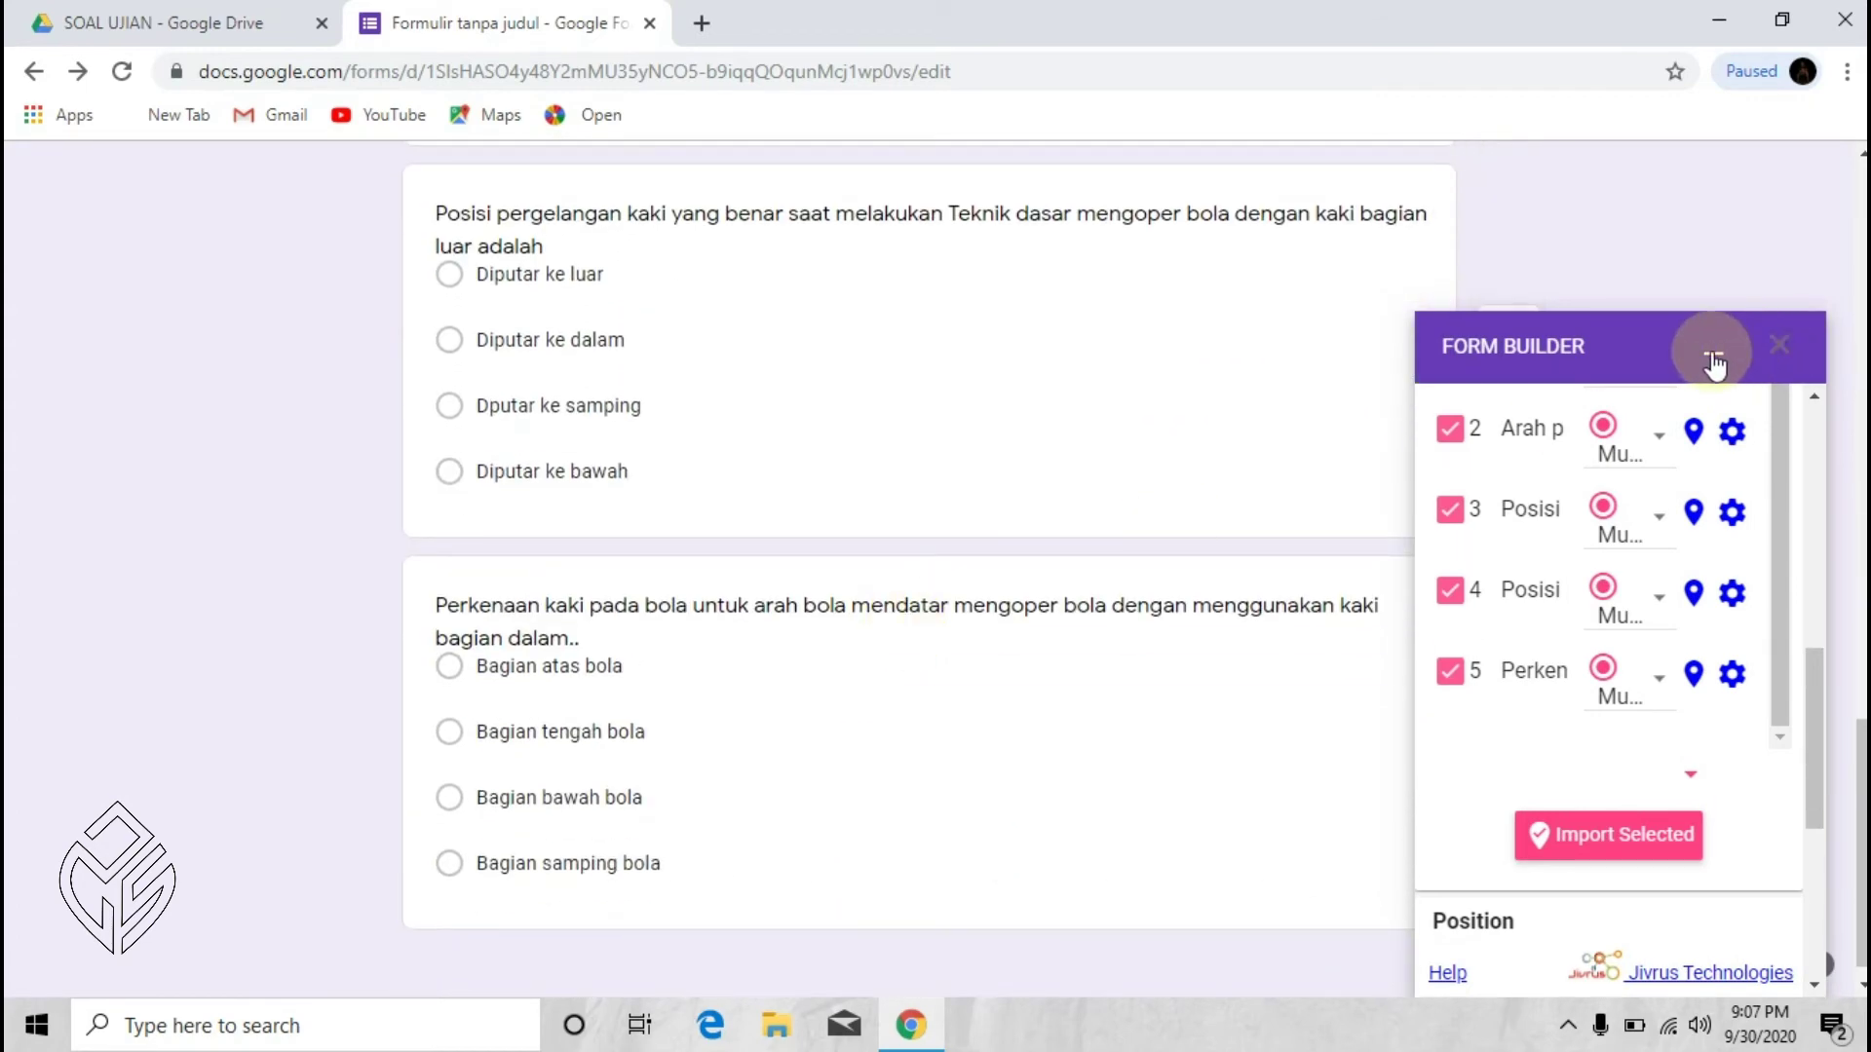
pyautogui.scroll(-1, 883, 650)
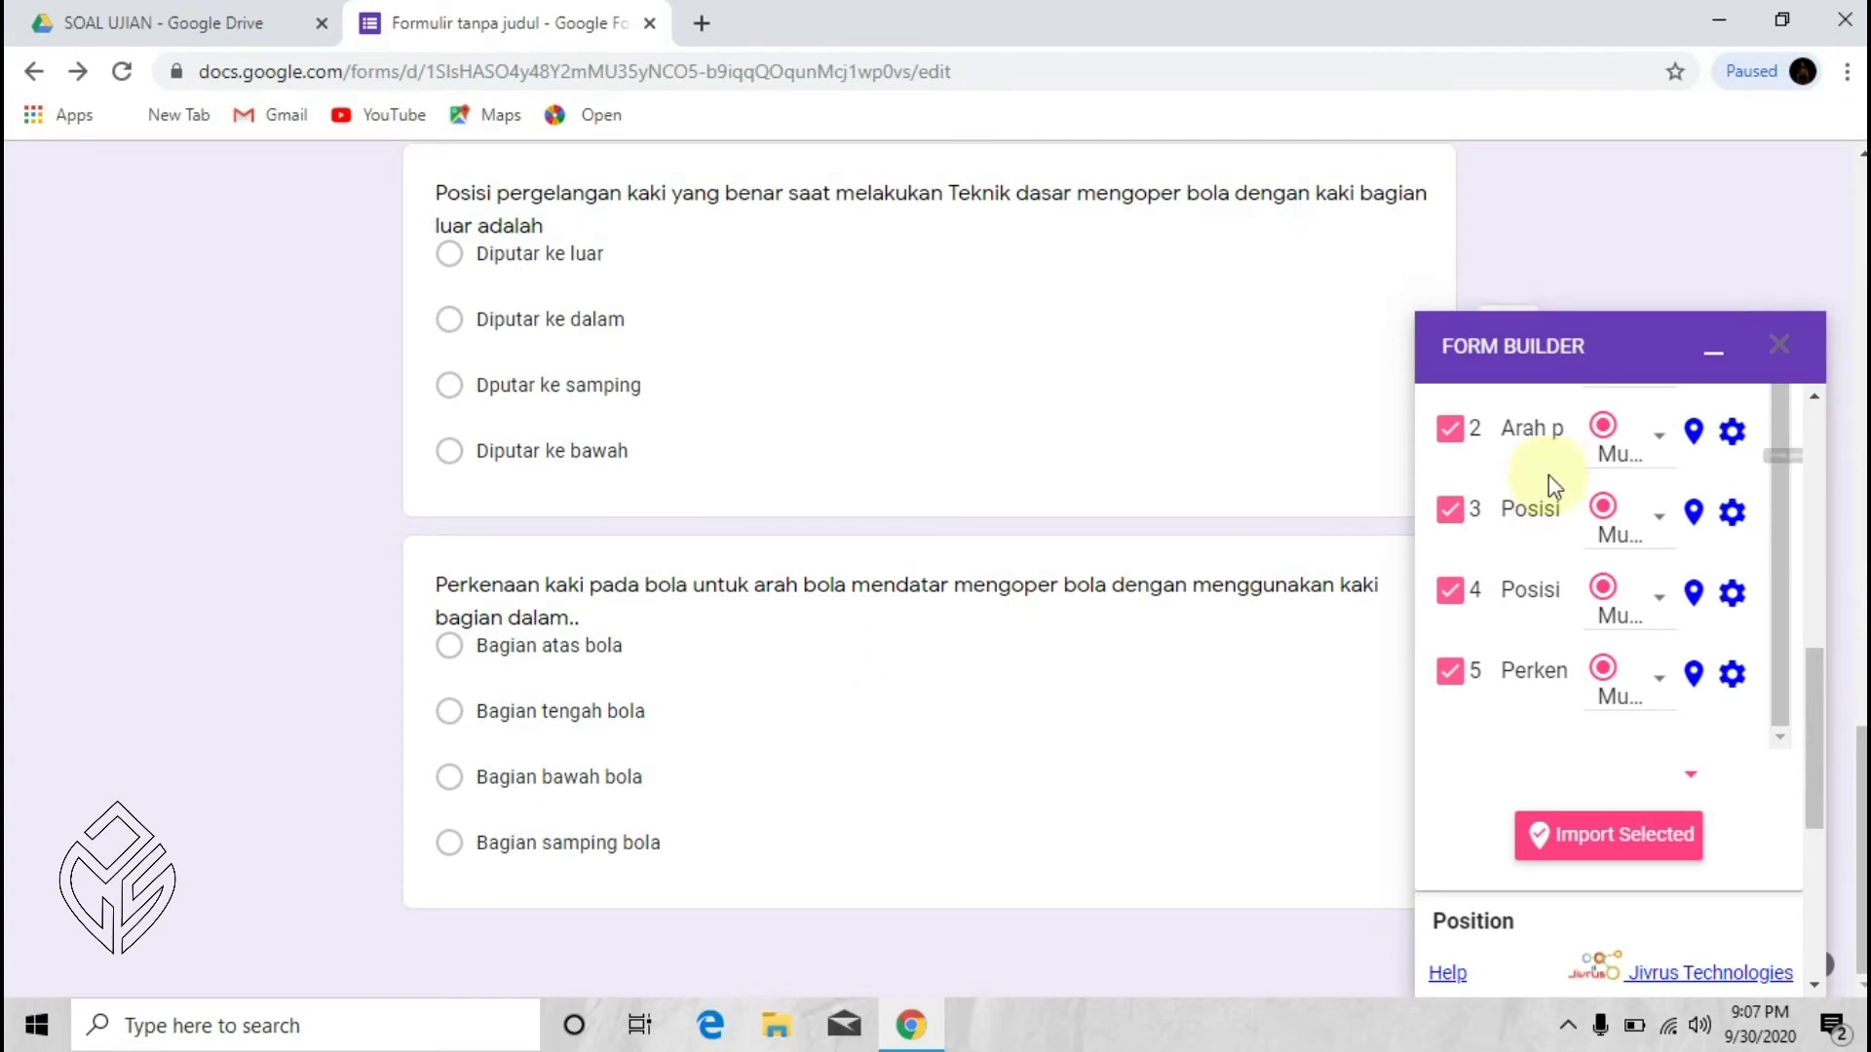
pyautogui.click(1707, 362)
# Step: Review the form's header, the untitled first question and the imported exam questions below it
pyautogui.scroll(12, 714, 547)
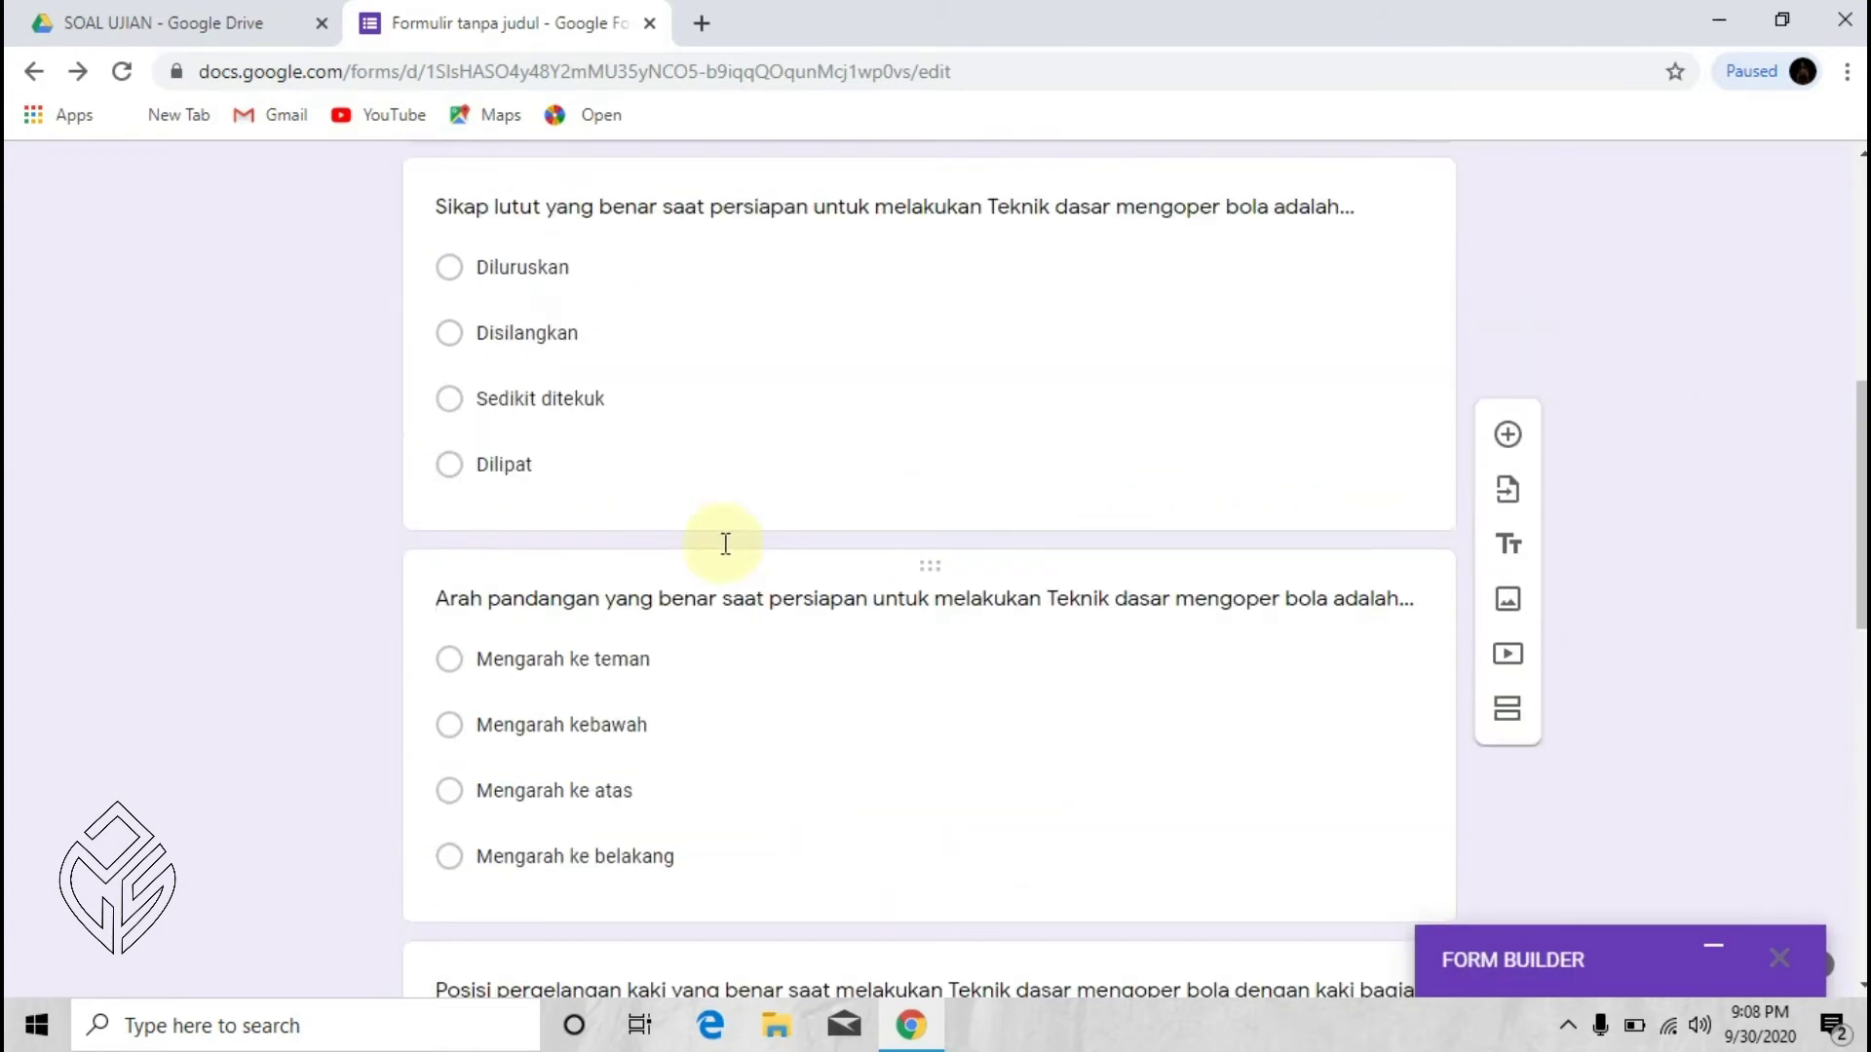
pyautogui.scroll(3, 726, 543)
pyautogui.scroll(2, 737, 539)
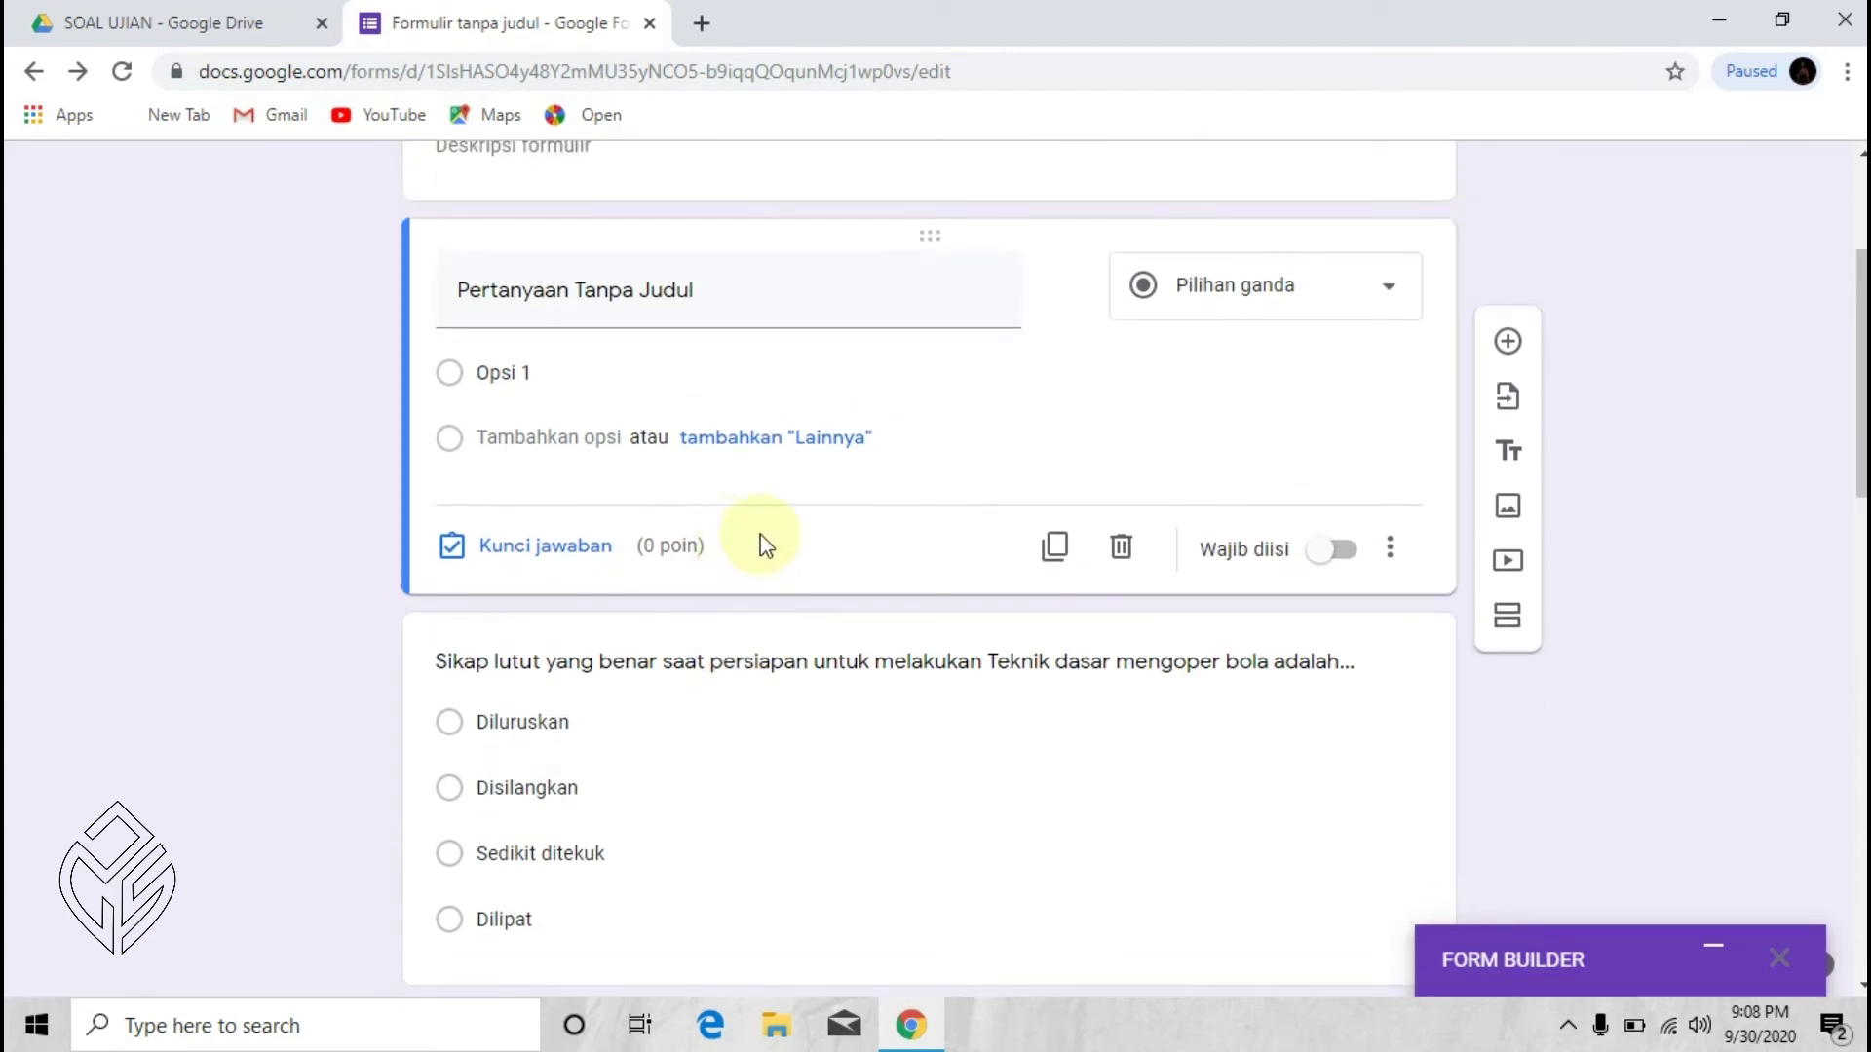
pyautogui.scroll(1, 769, 535)
pyautogui.scroll(2, 771, 538)
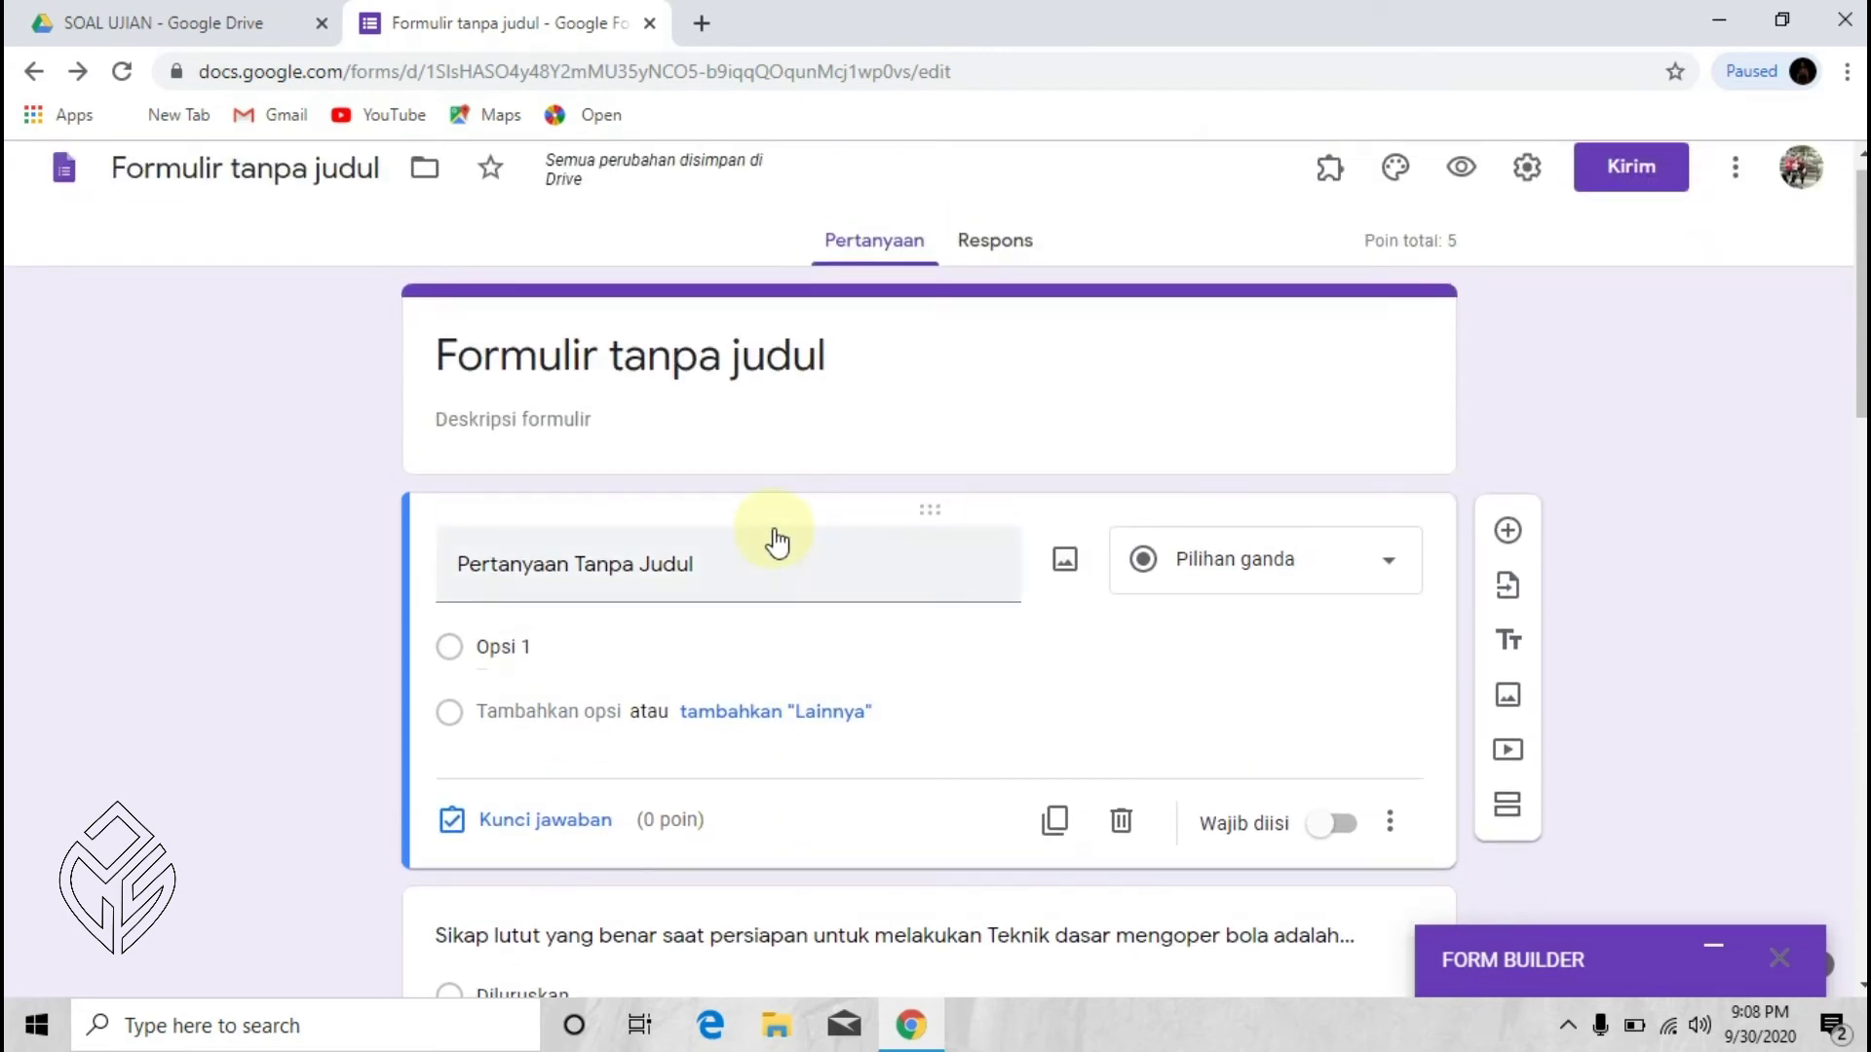
pyautogui.scroll(-3, 774, 534)
pyautogui.scroll(-4, 798, 583)
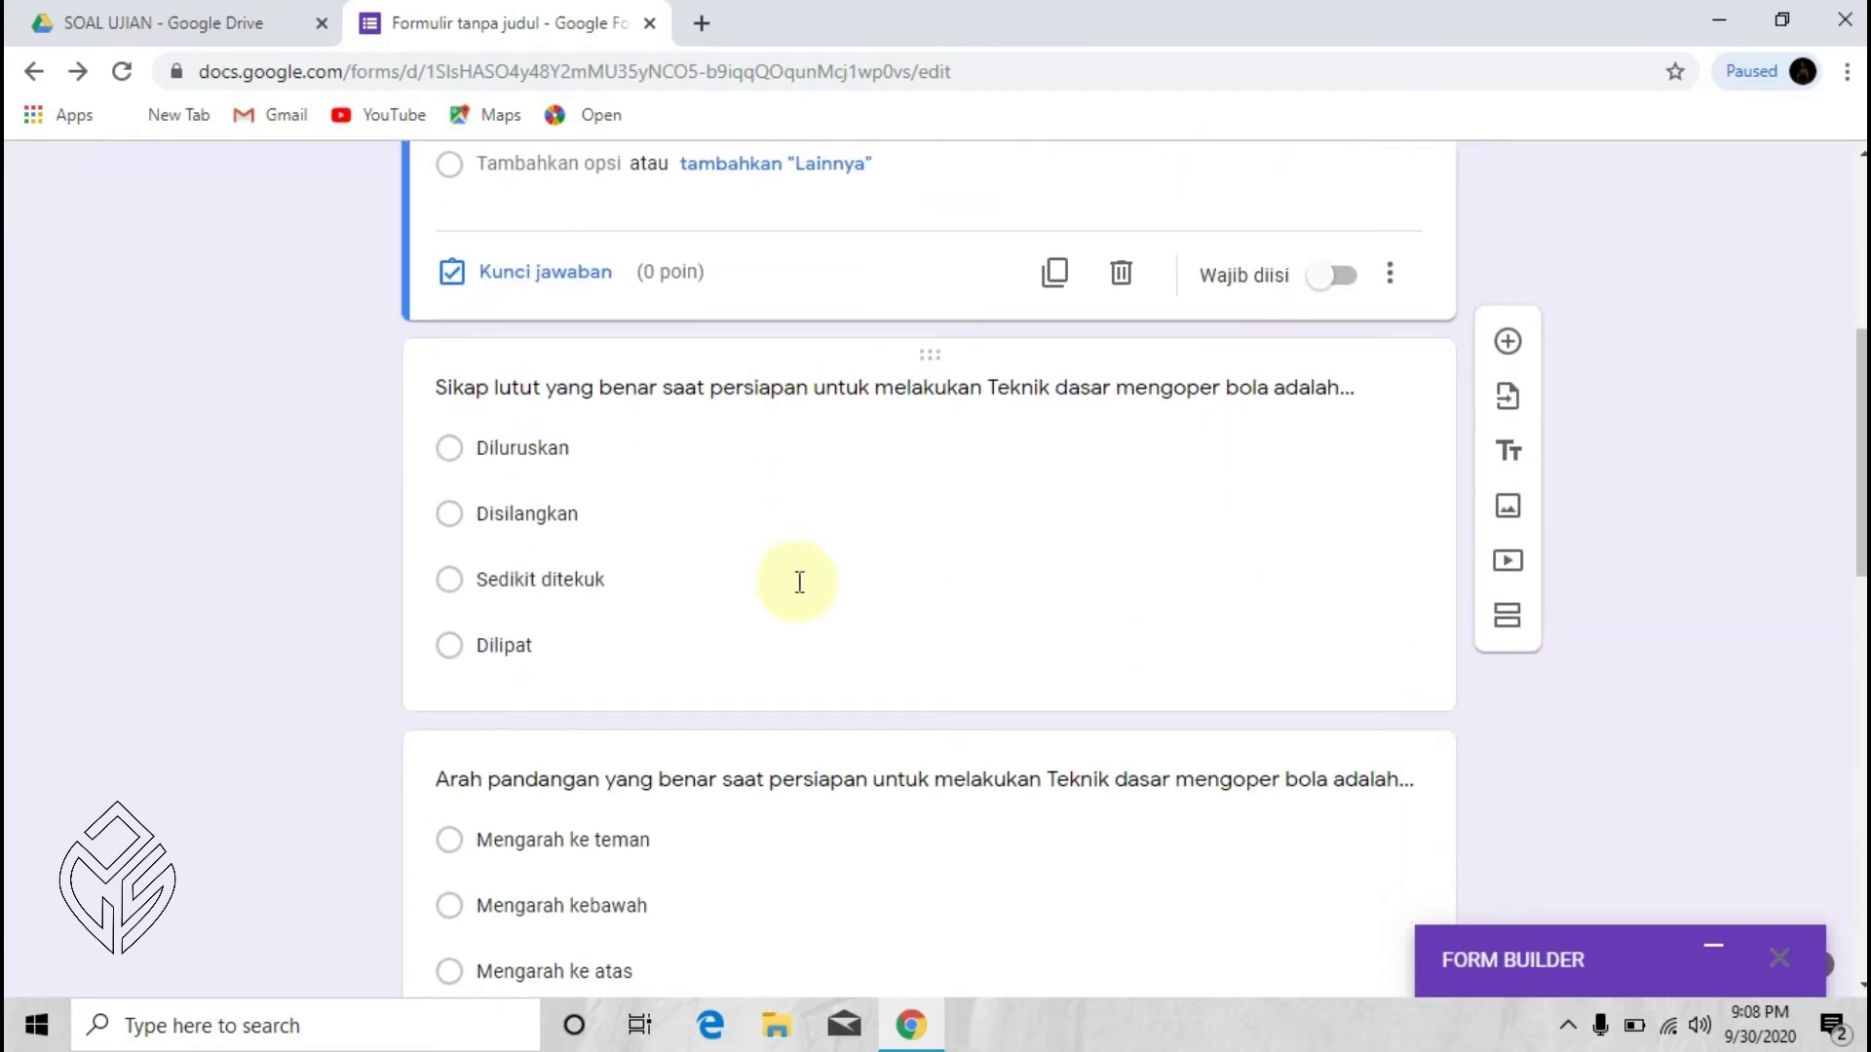
pyautogui.scroll(7, 799, 582)
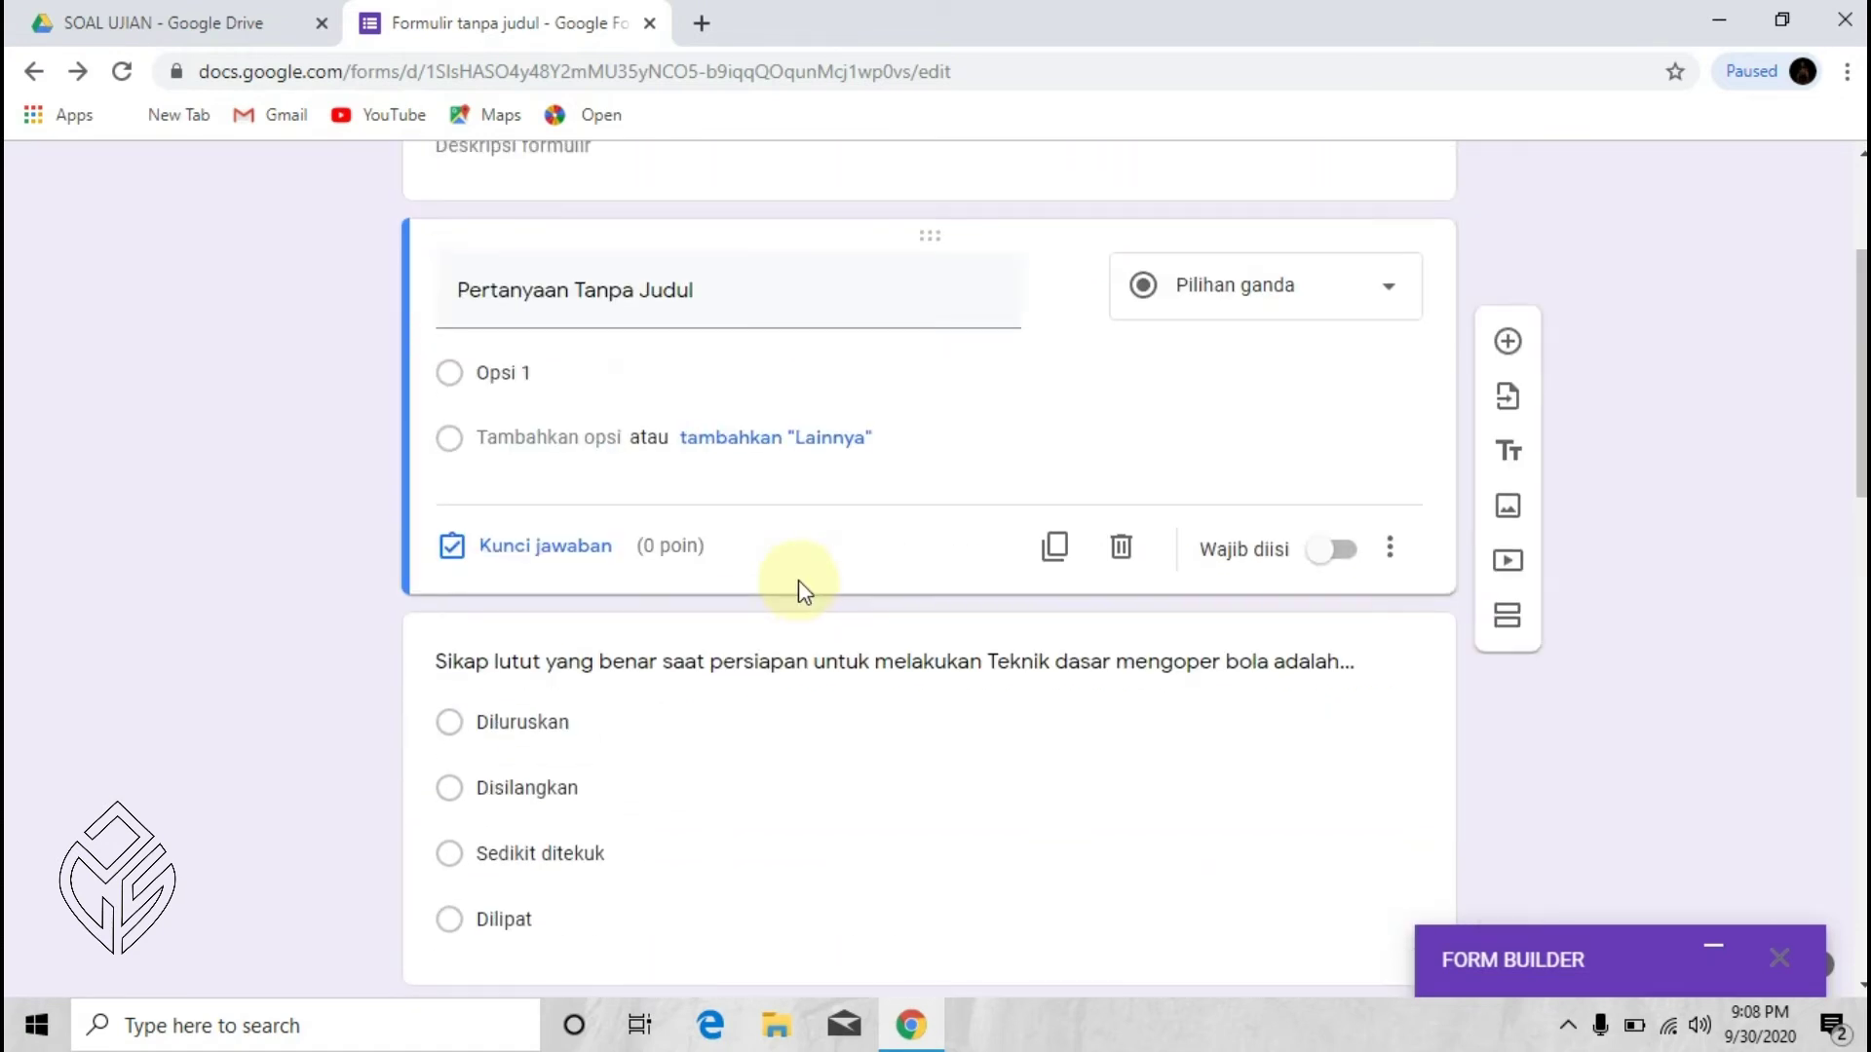
pyautogui.scroll(2, 800, 584)
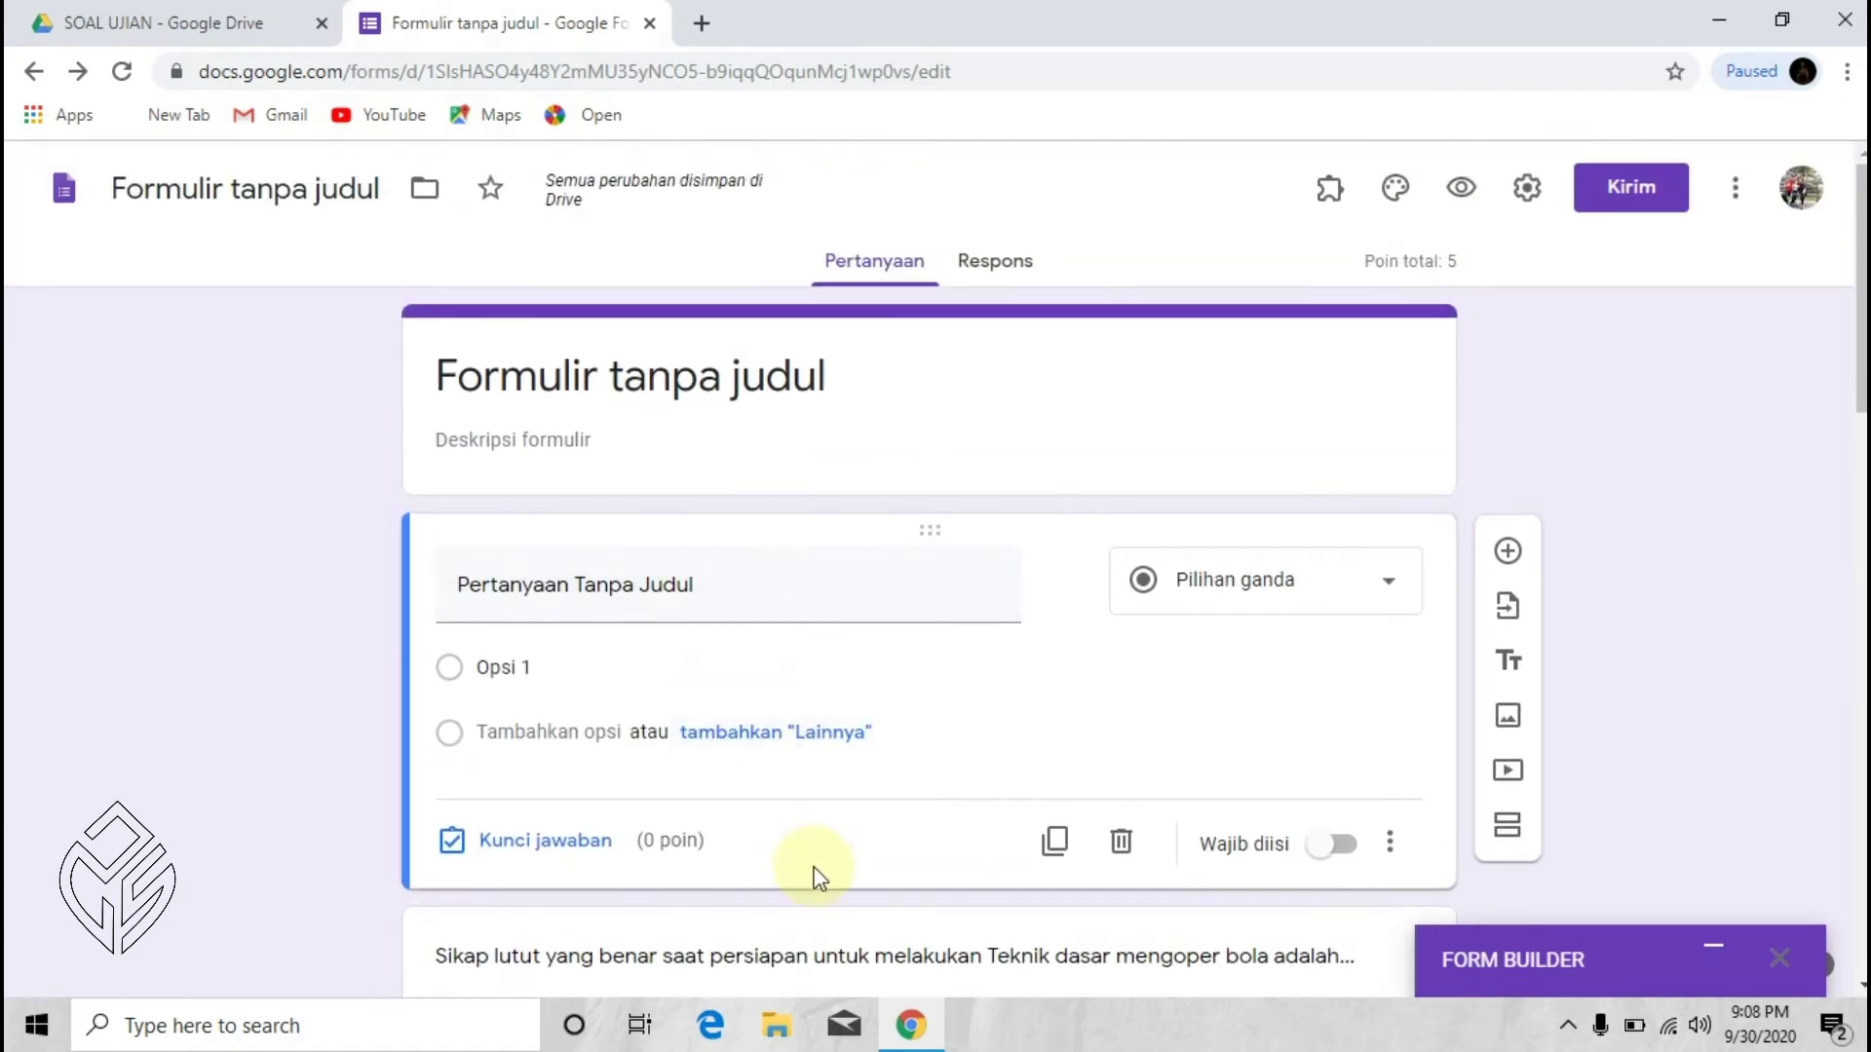
pyautogui.scroll(-4, 814, 865)
pyautogui.scroll(3, 830, 843)
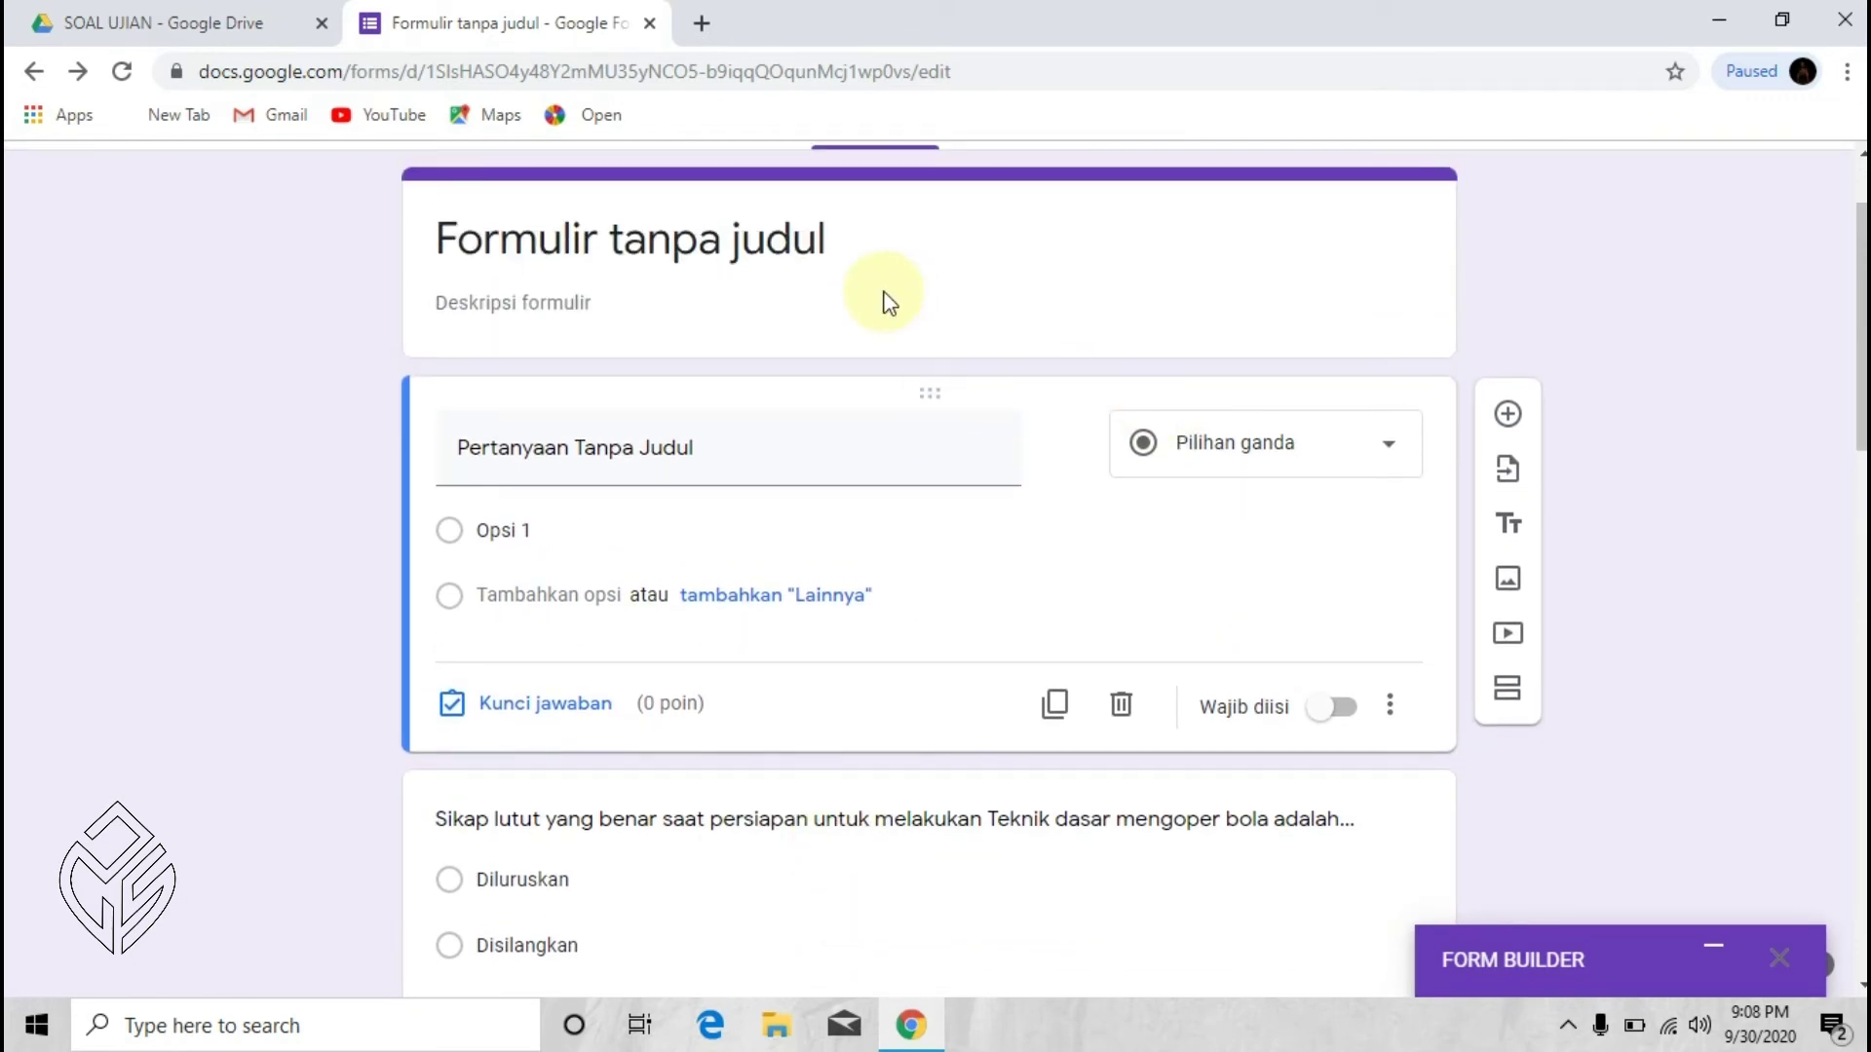
# Step: Change the form title to SOAL UJIAN
pyautogui.click(729, 237)
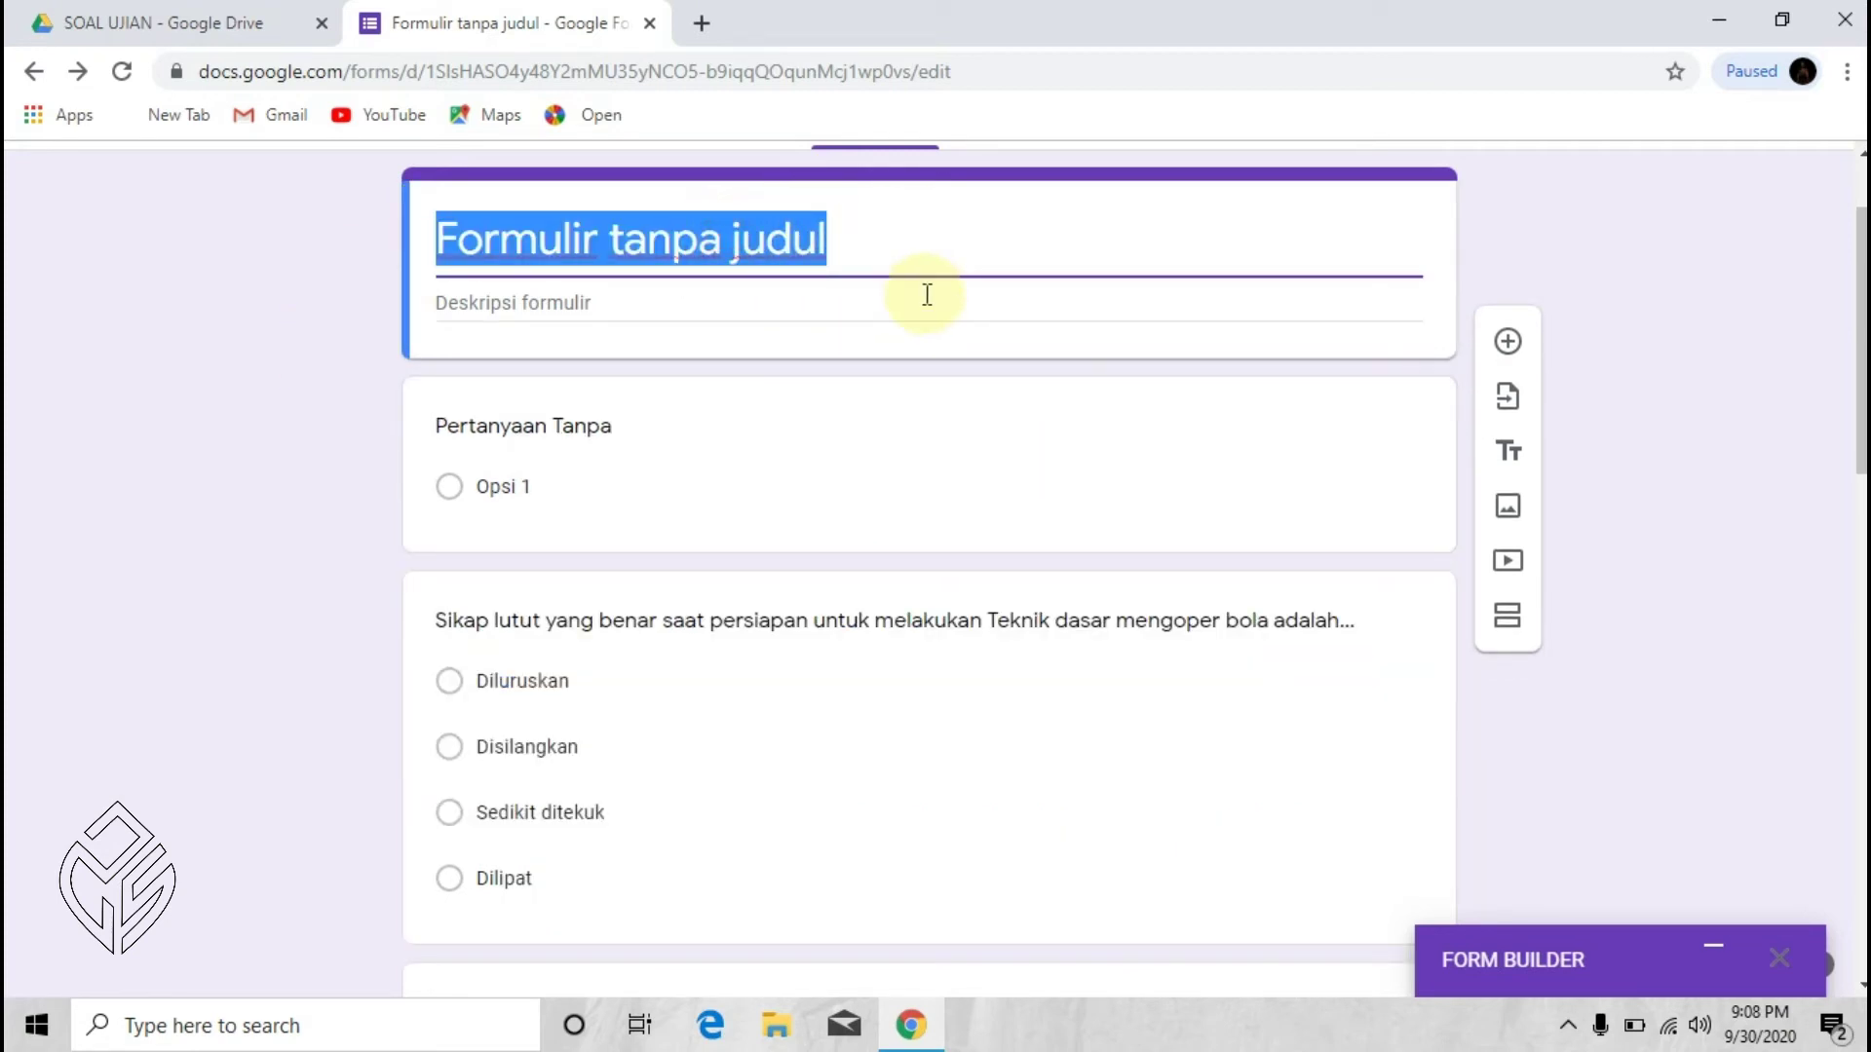
pyautogui.write('SE')
pyautogui.write('AL UJIAN')
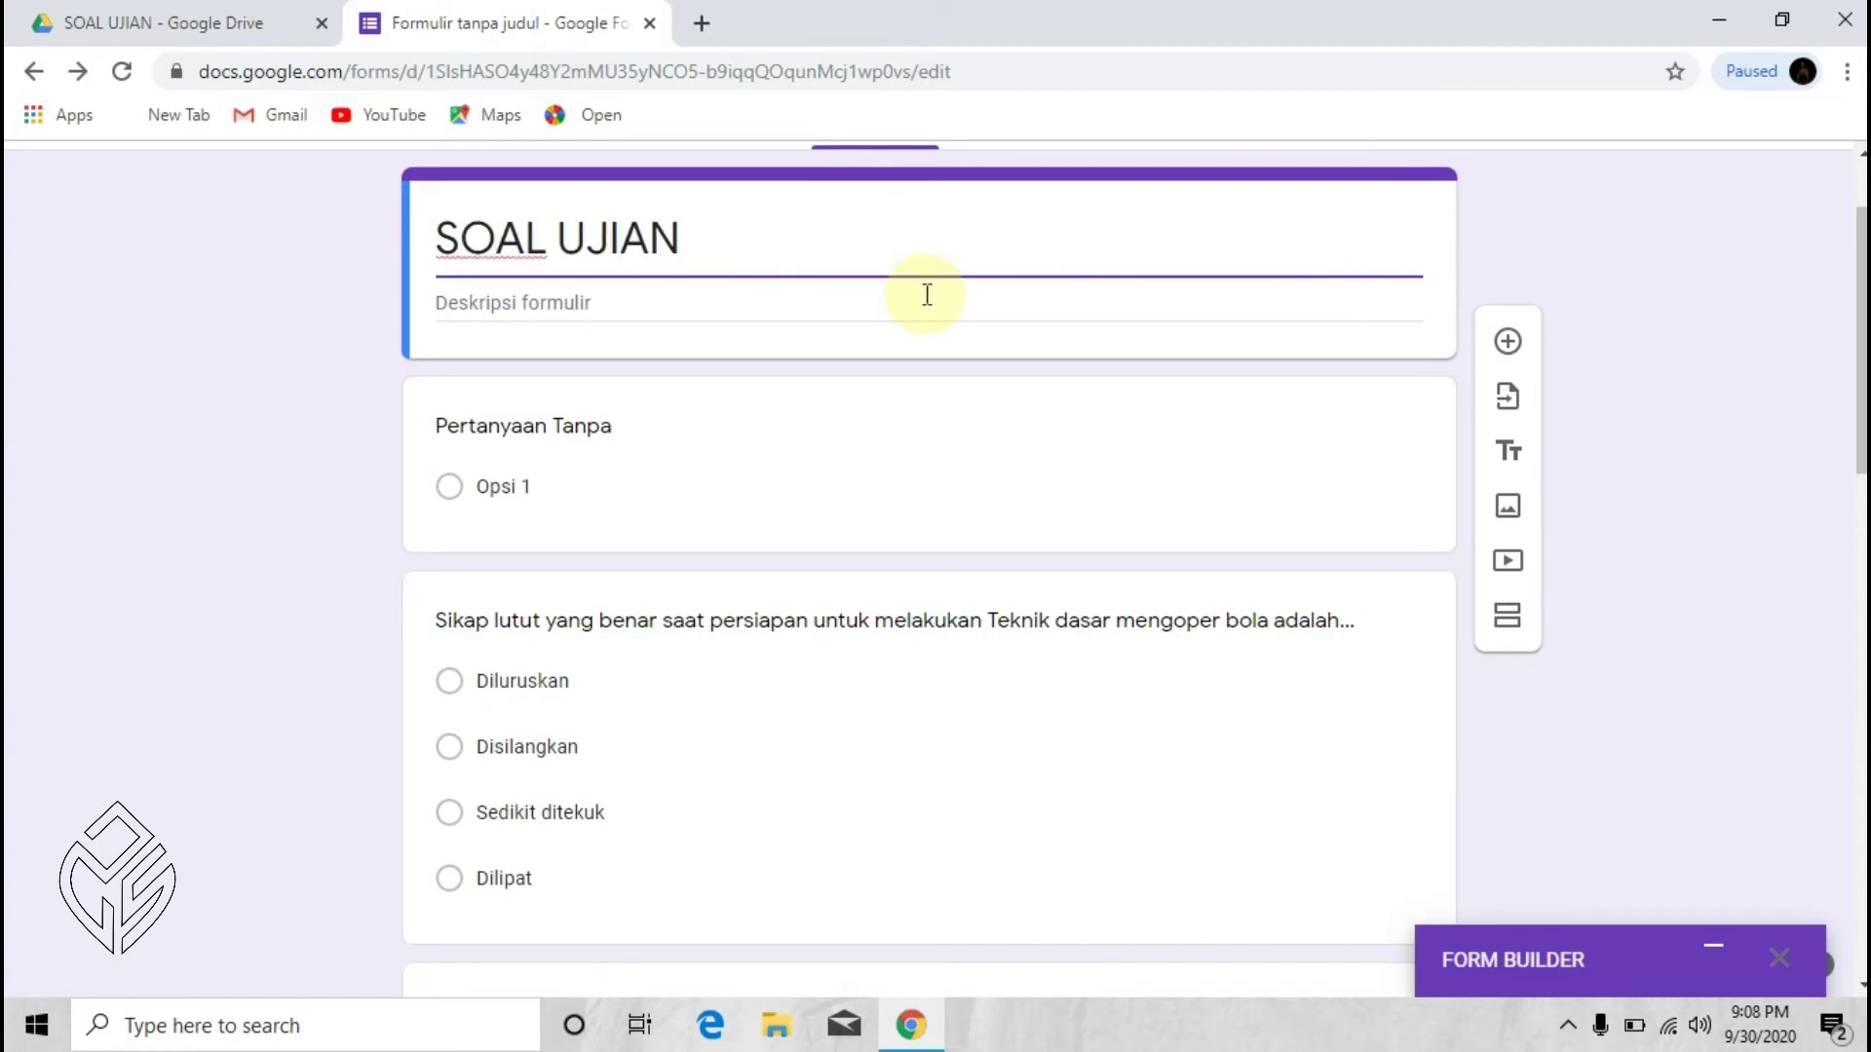
# Step: Turn the untitled first question into a required short-answer question titled NAMA
pyautogui.click(630, 484)
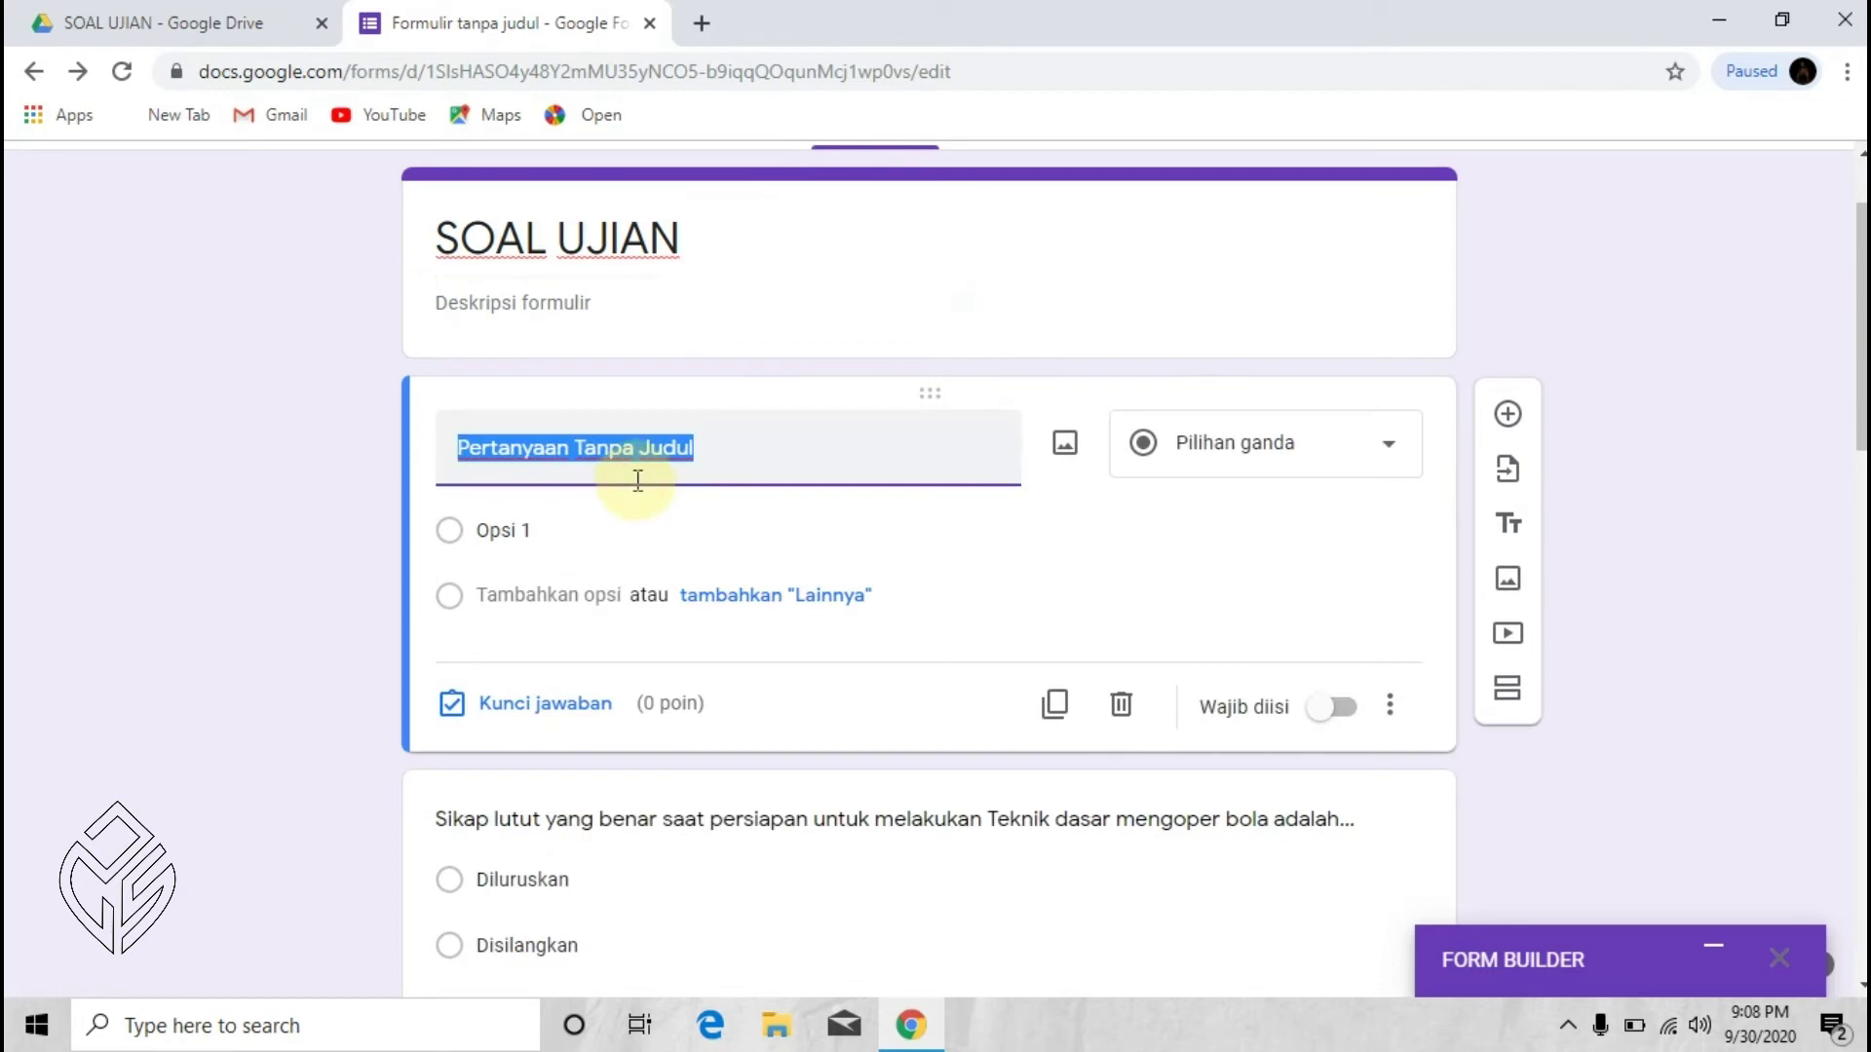
pyautogui.write('NAMA')
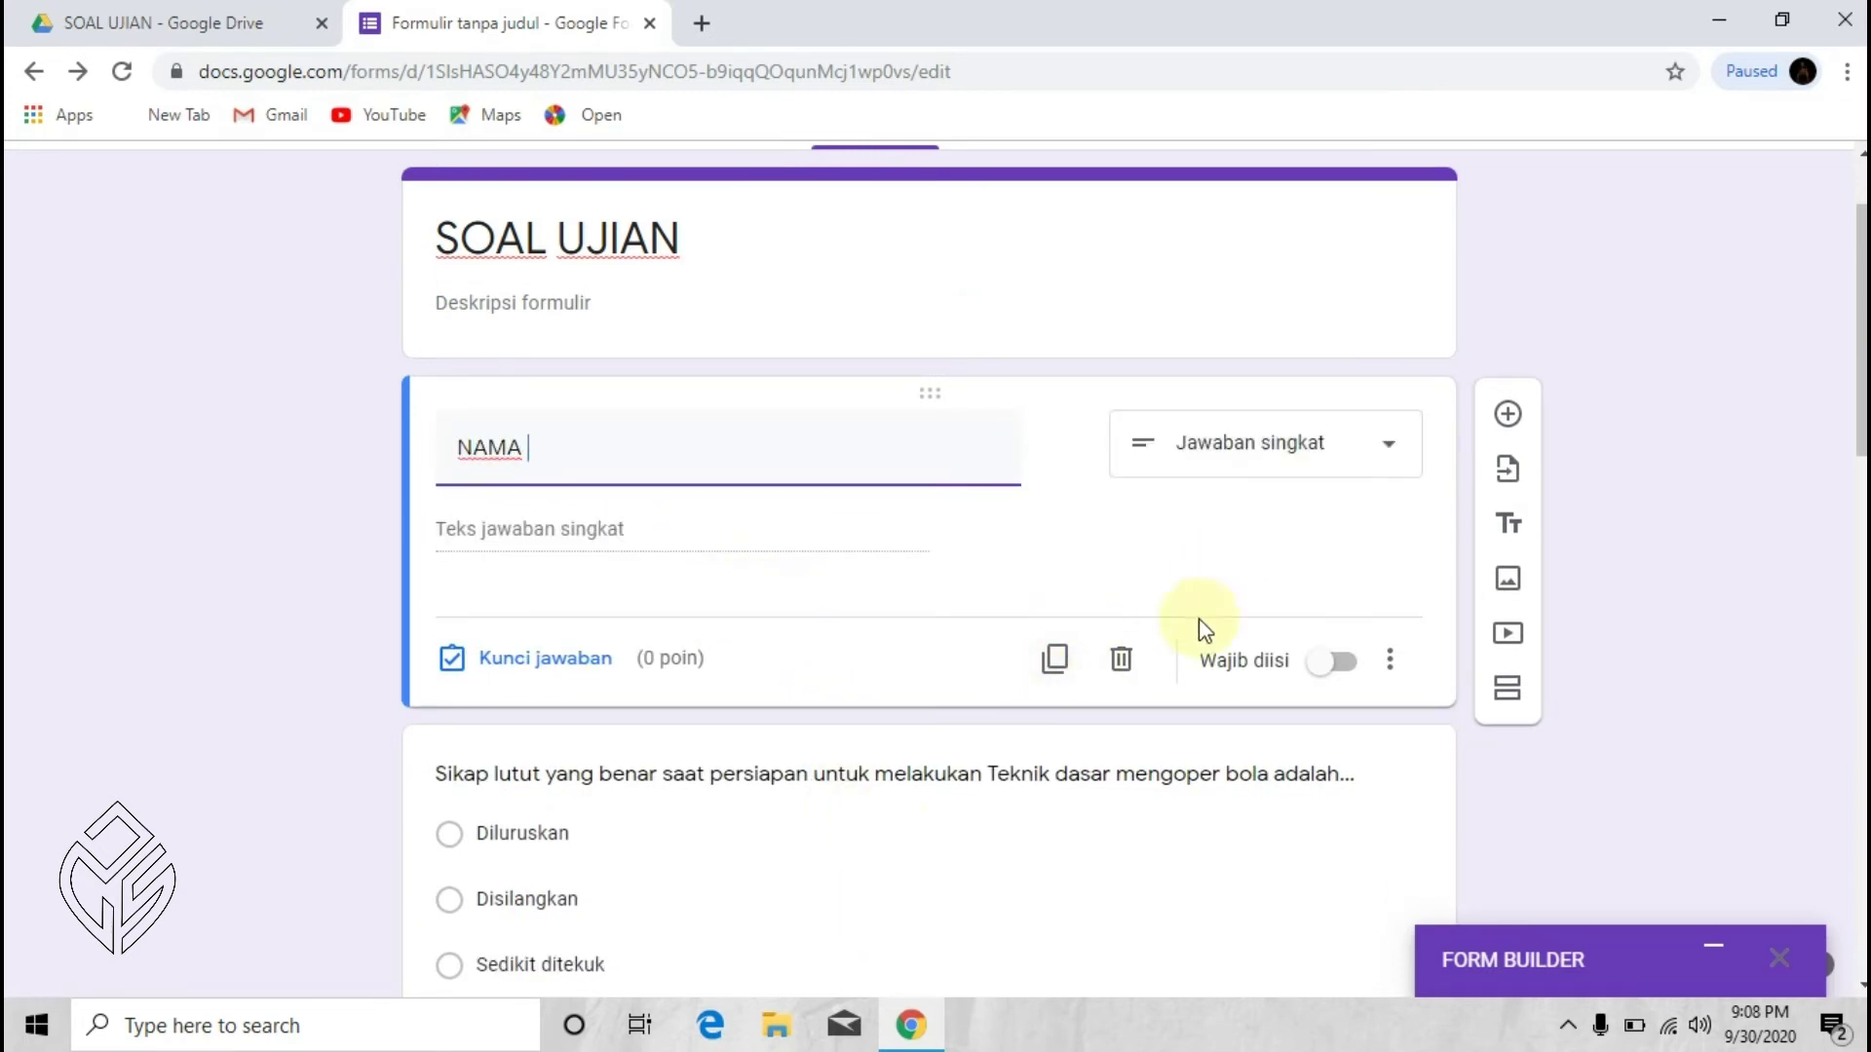
pyautogui.click(1332, 662)
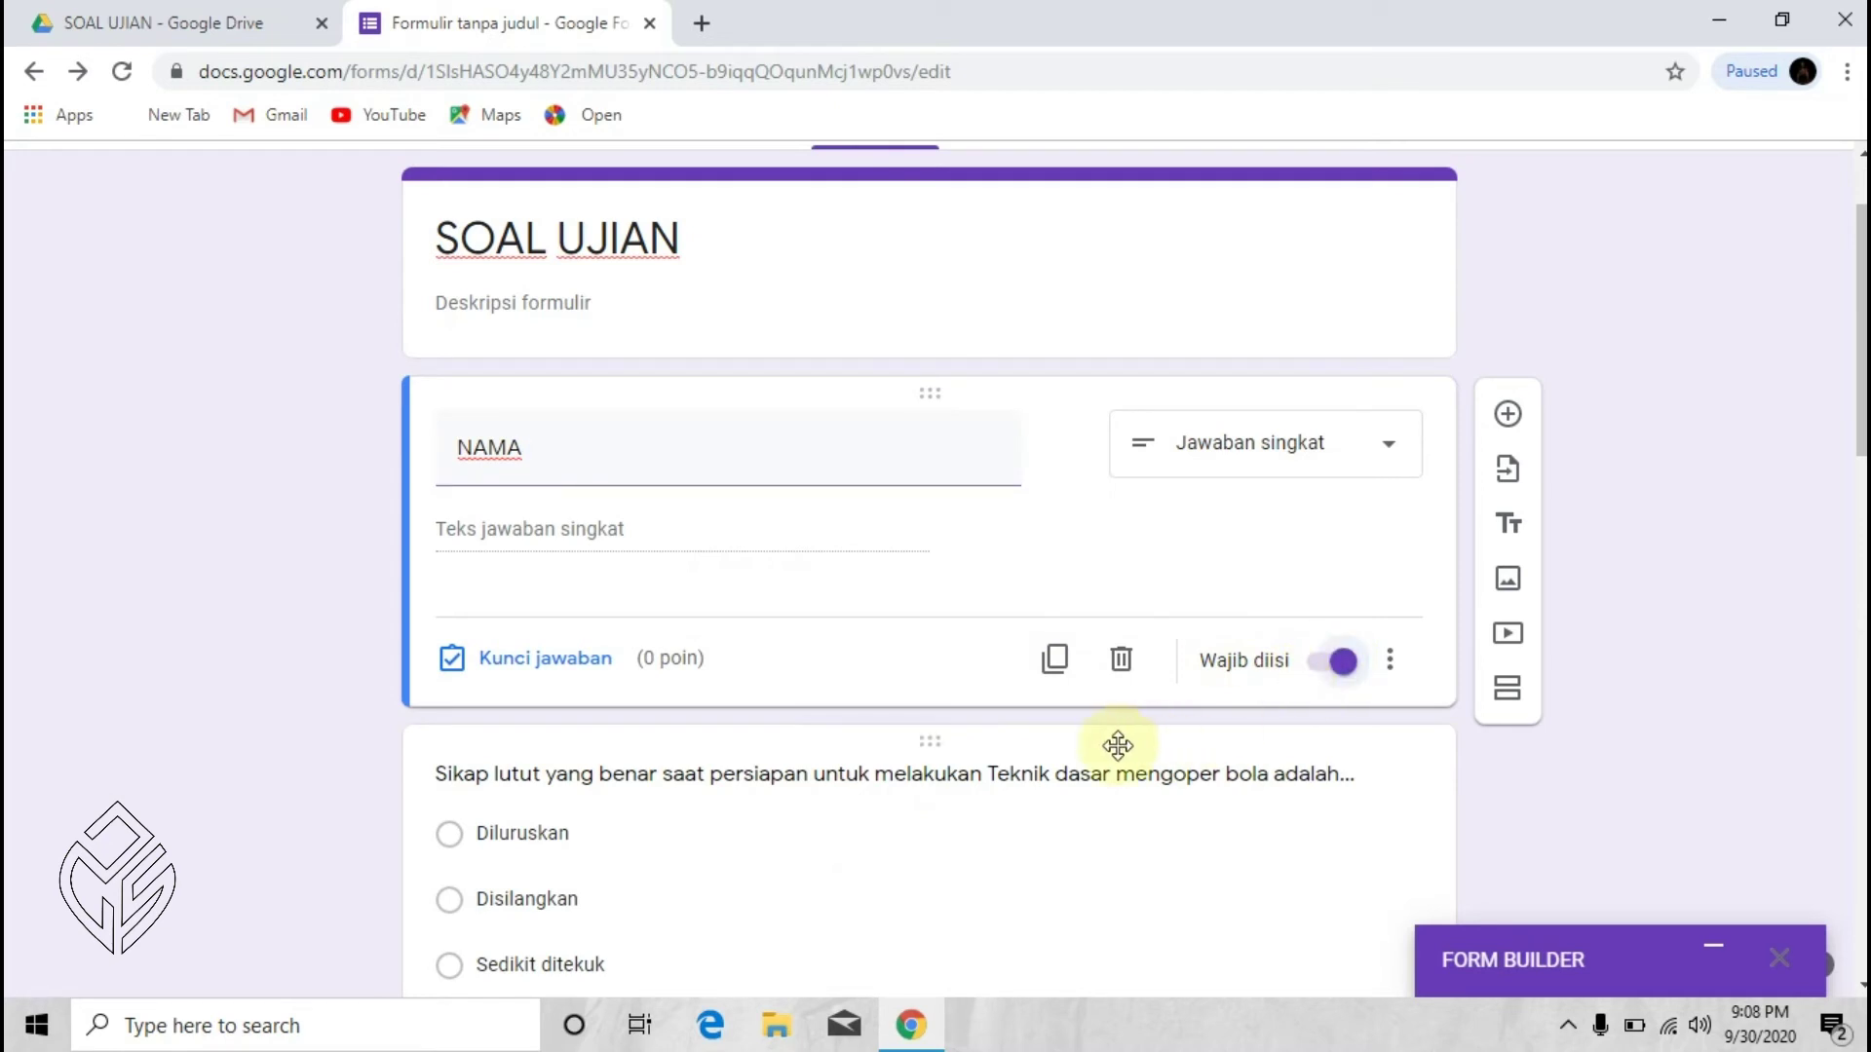
# Step: Add a question titled KELAS below NAMA and set its type to Drop-down
pyautogui.click(1509, 415)
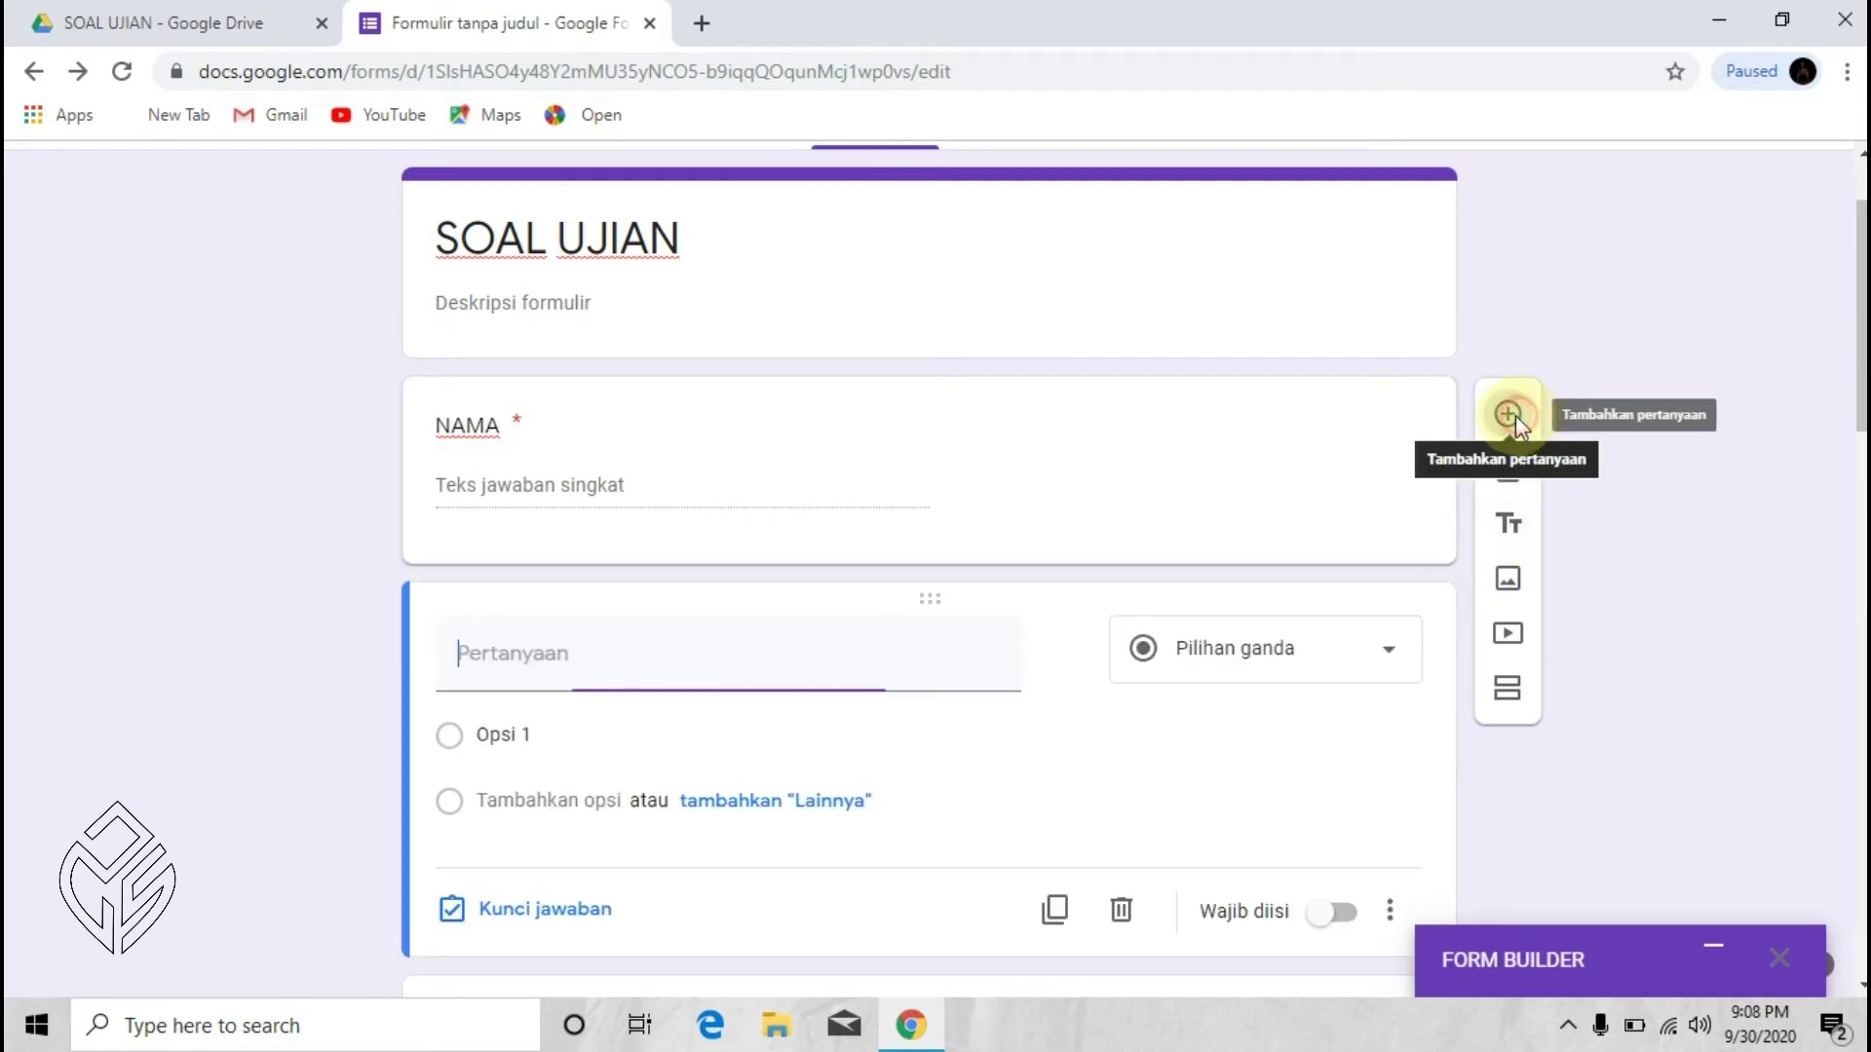
pyautogui.click(681, 775)
pyautogui.write('KELAS')
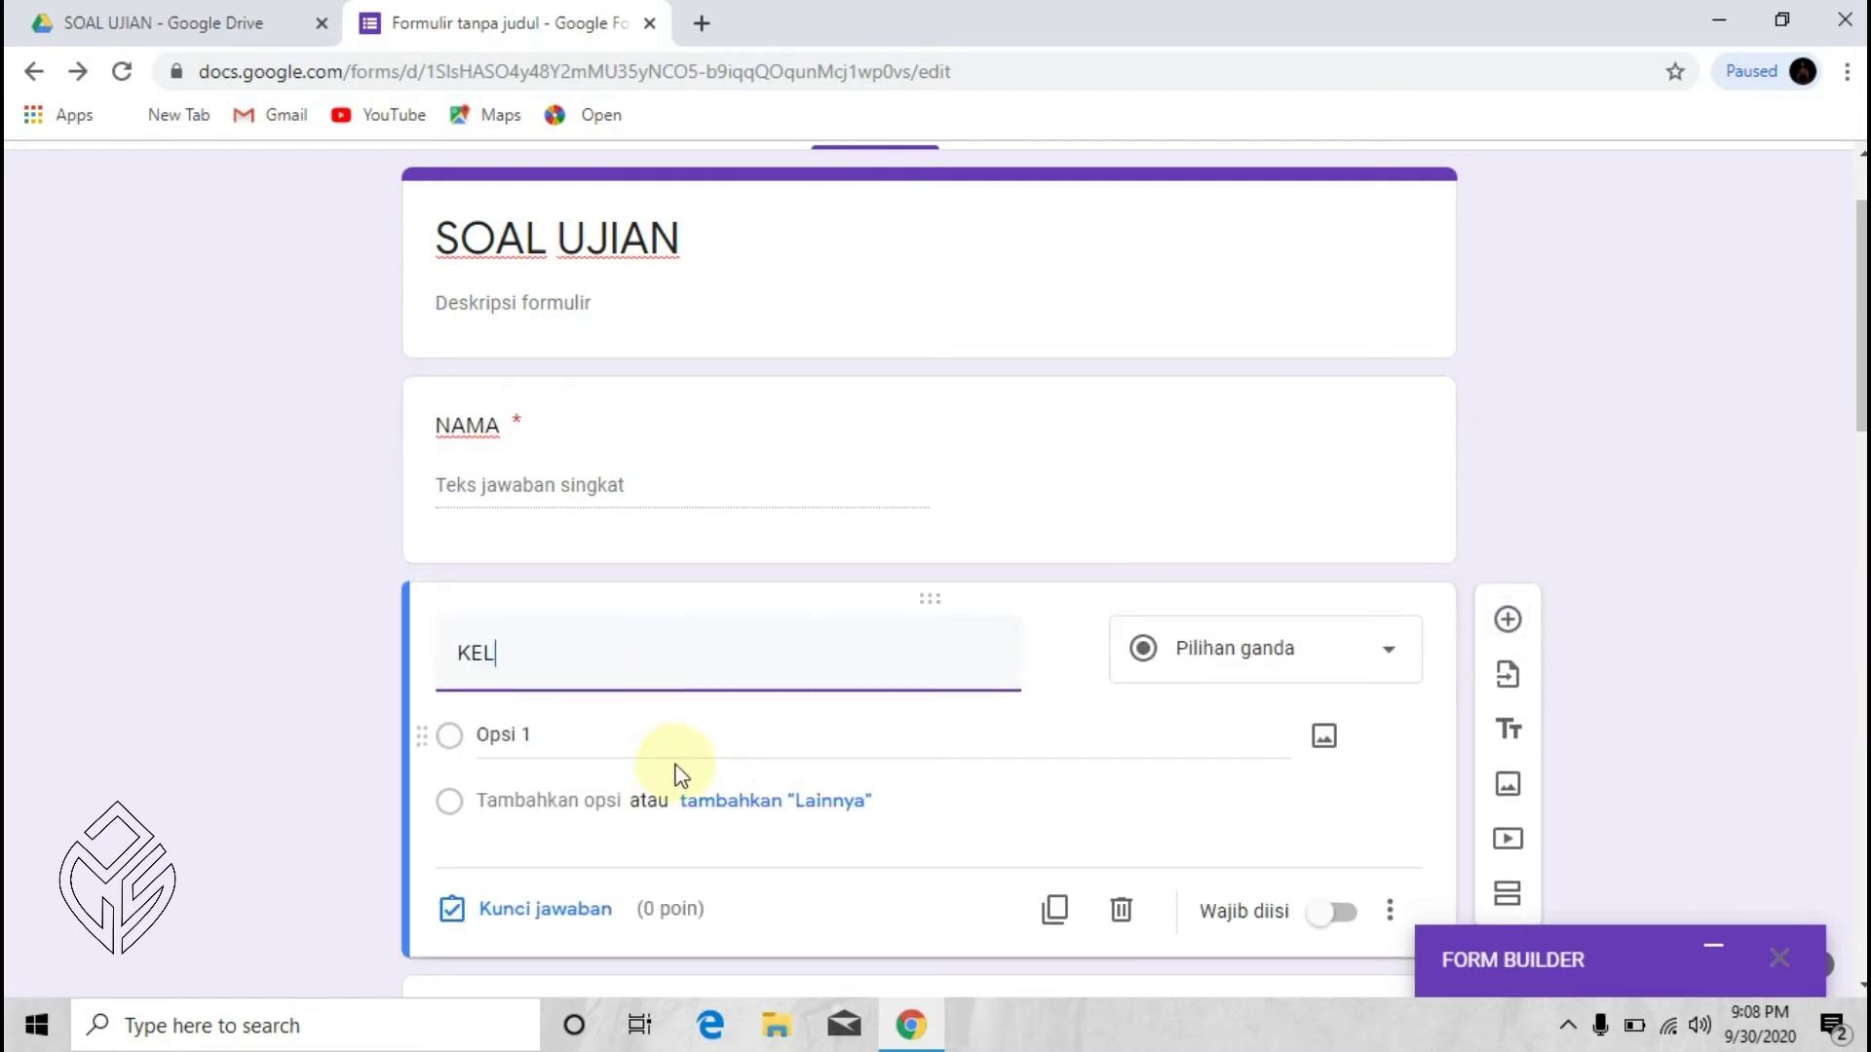
pyautogui.click(1268, 664)
pyautogui.click(1229, 526)
# Step: Enter VII-1, VII-2 and VII-3 as the options of the KELAS question and make it required
pyautogui.click(502, 737)
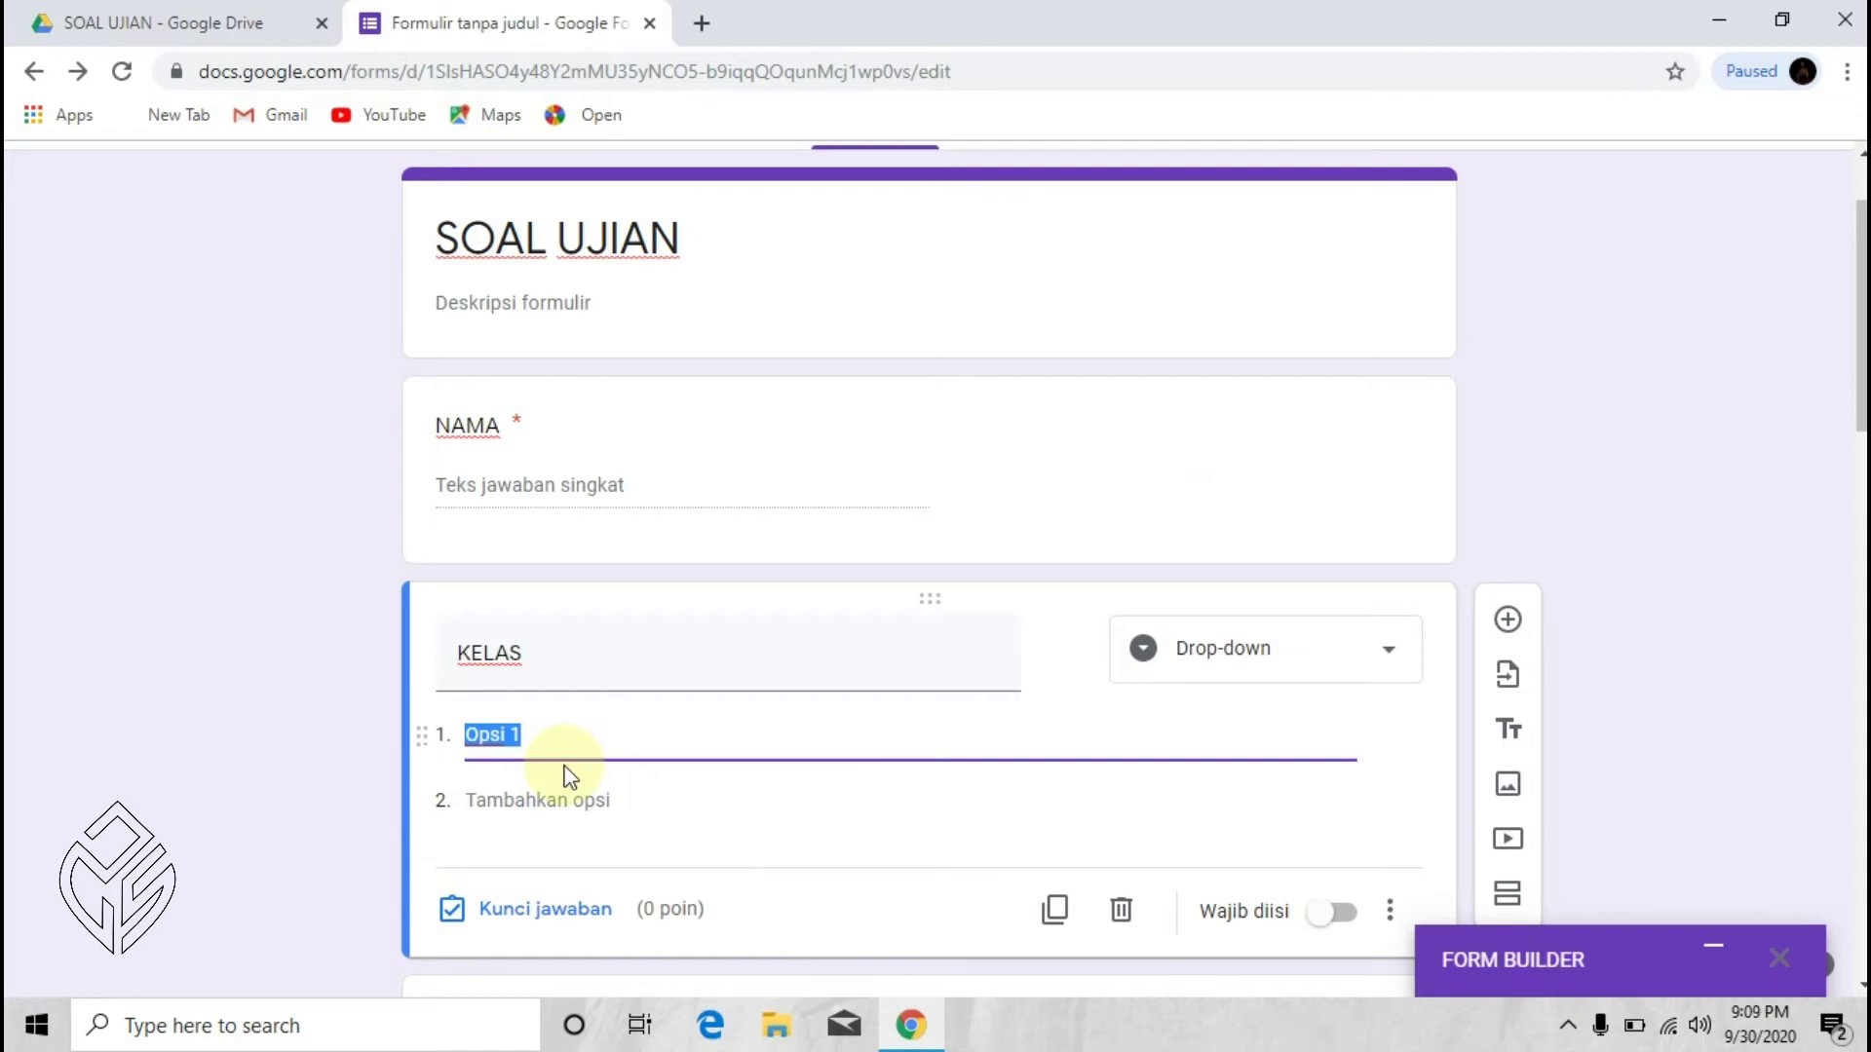
pyautogui.write('I')
pyautogui.click(606, 797)
pyautogui.write('V')
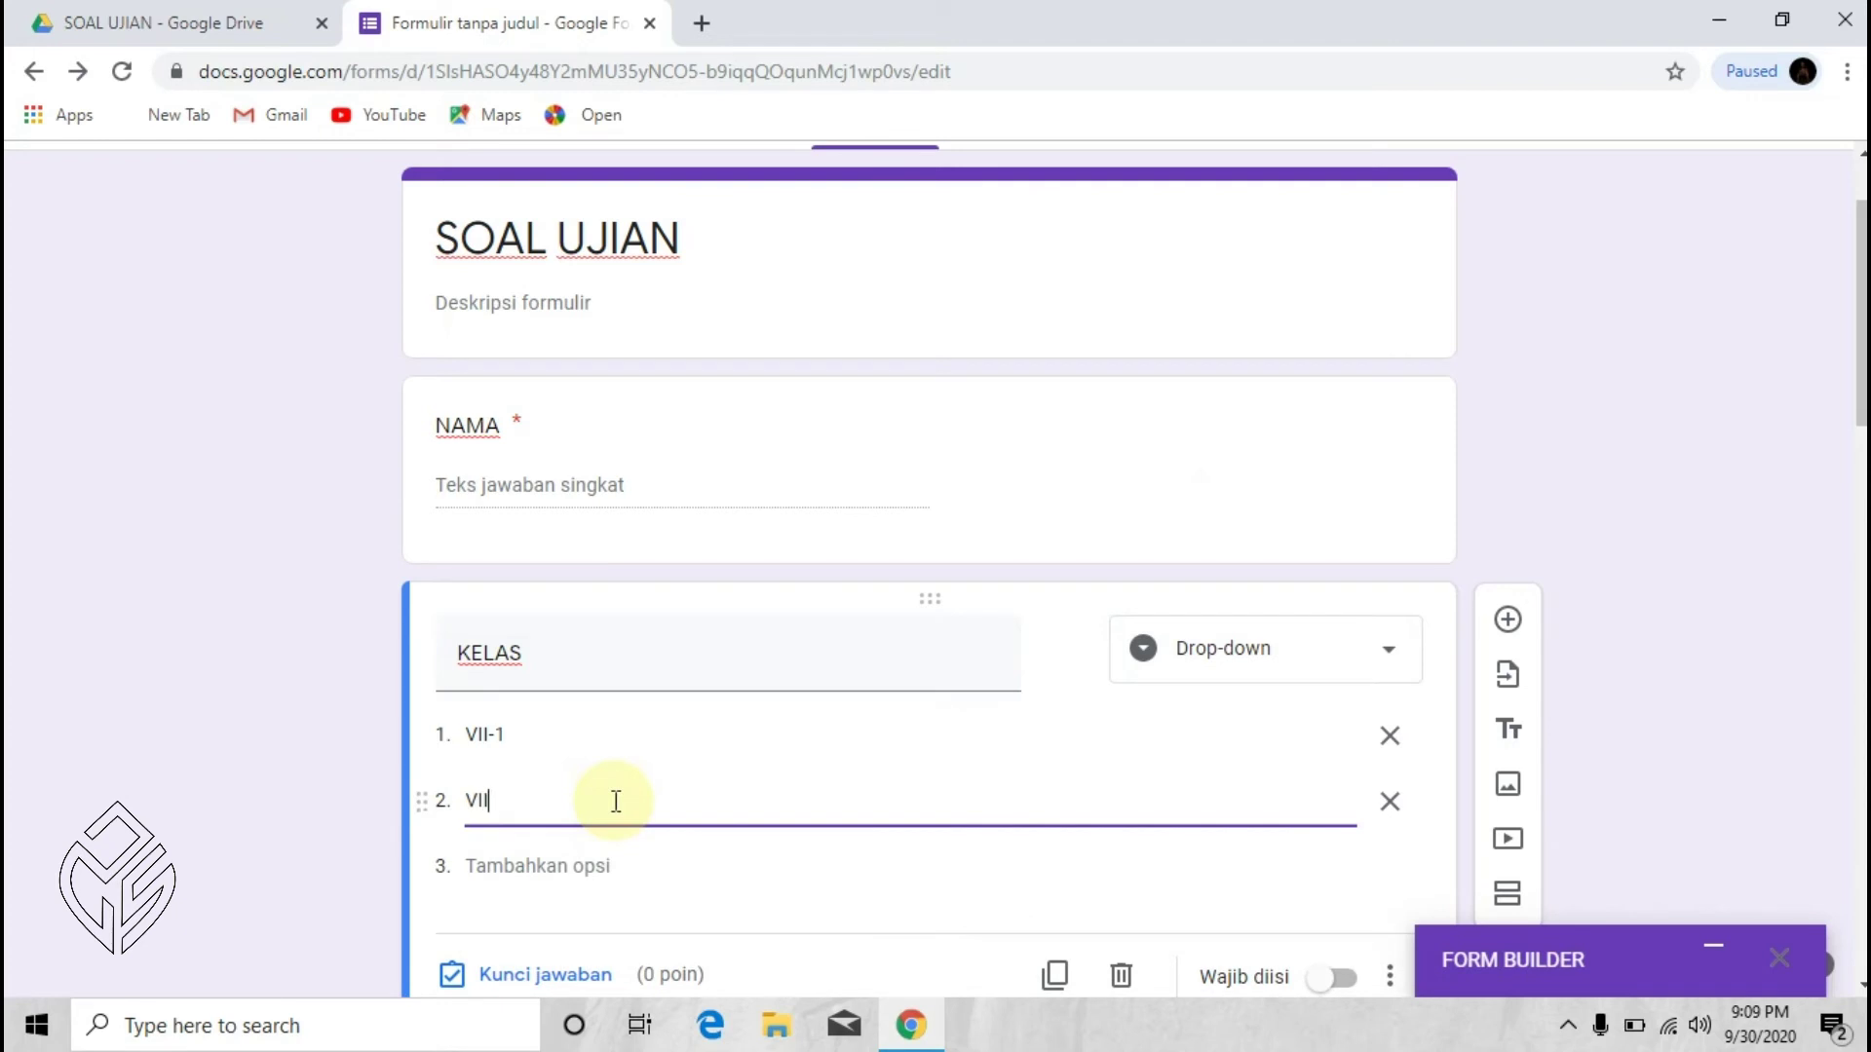
pyautogui.click(581, 869)
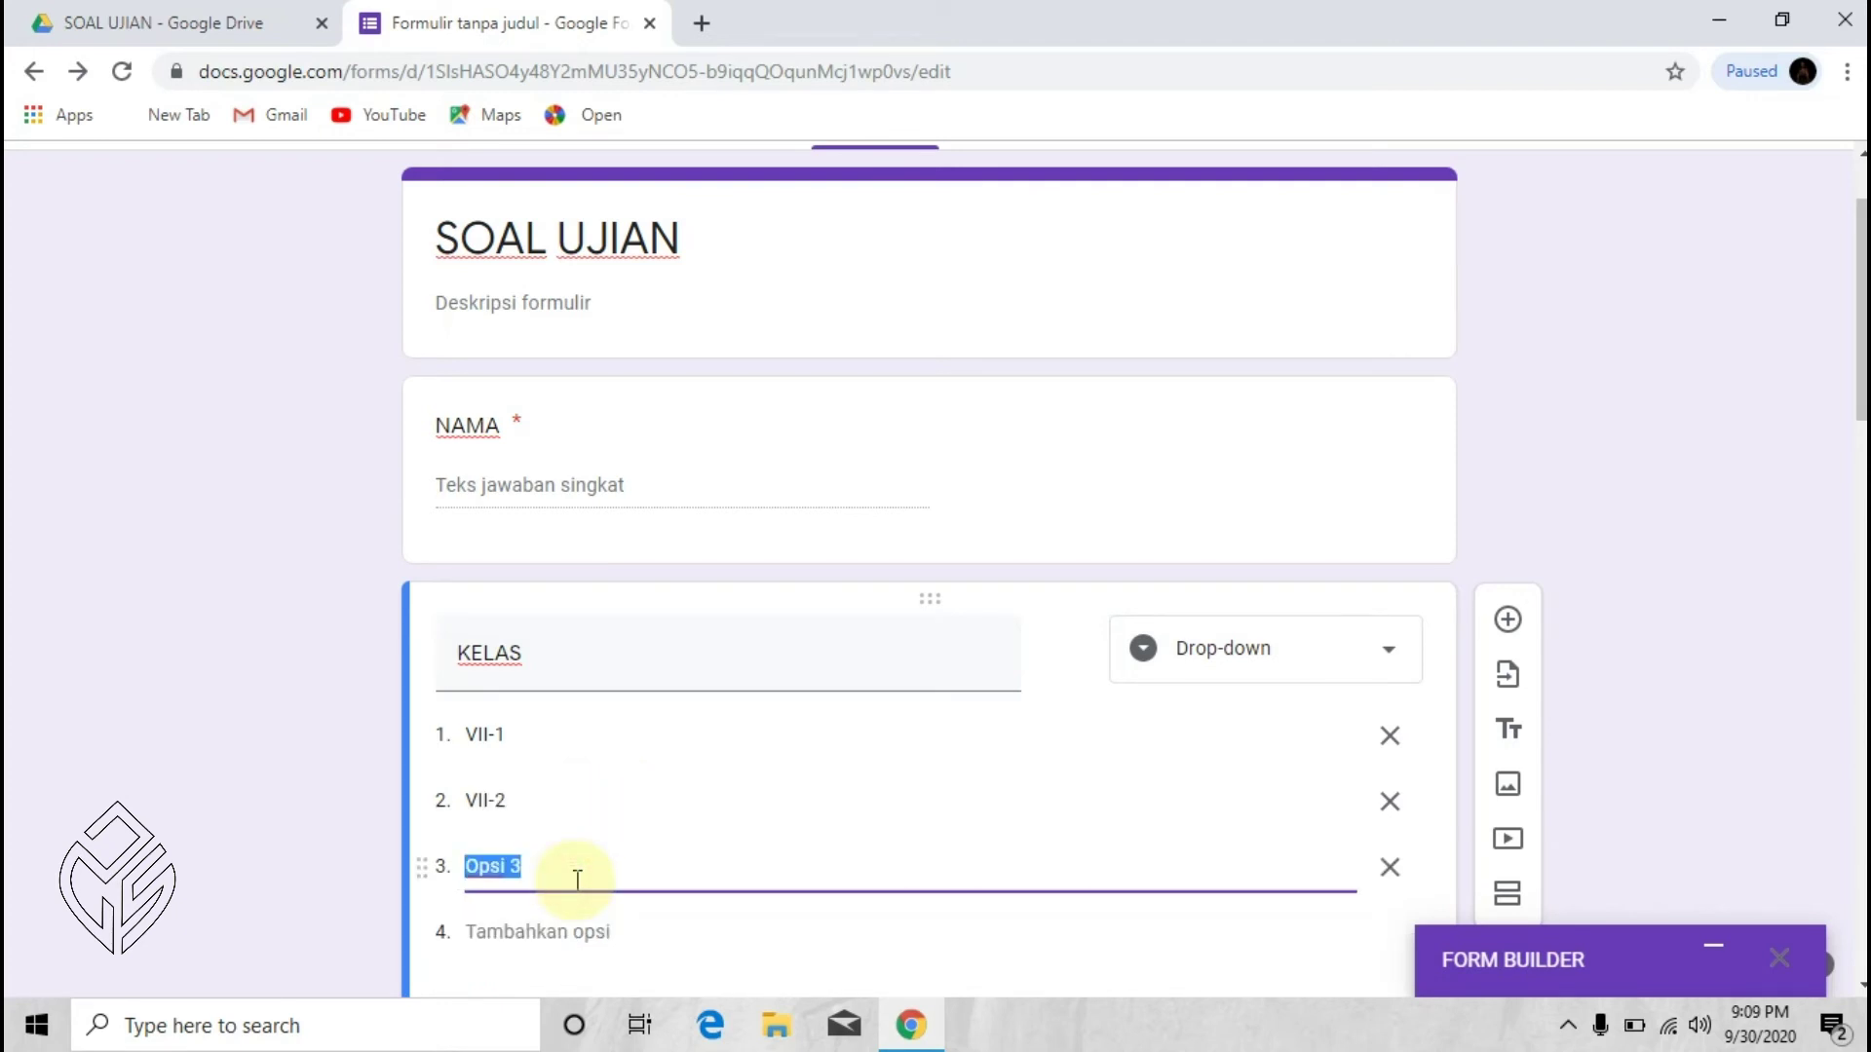
pyautogui.write('VII')
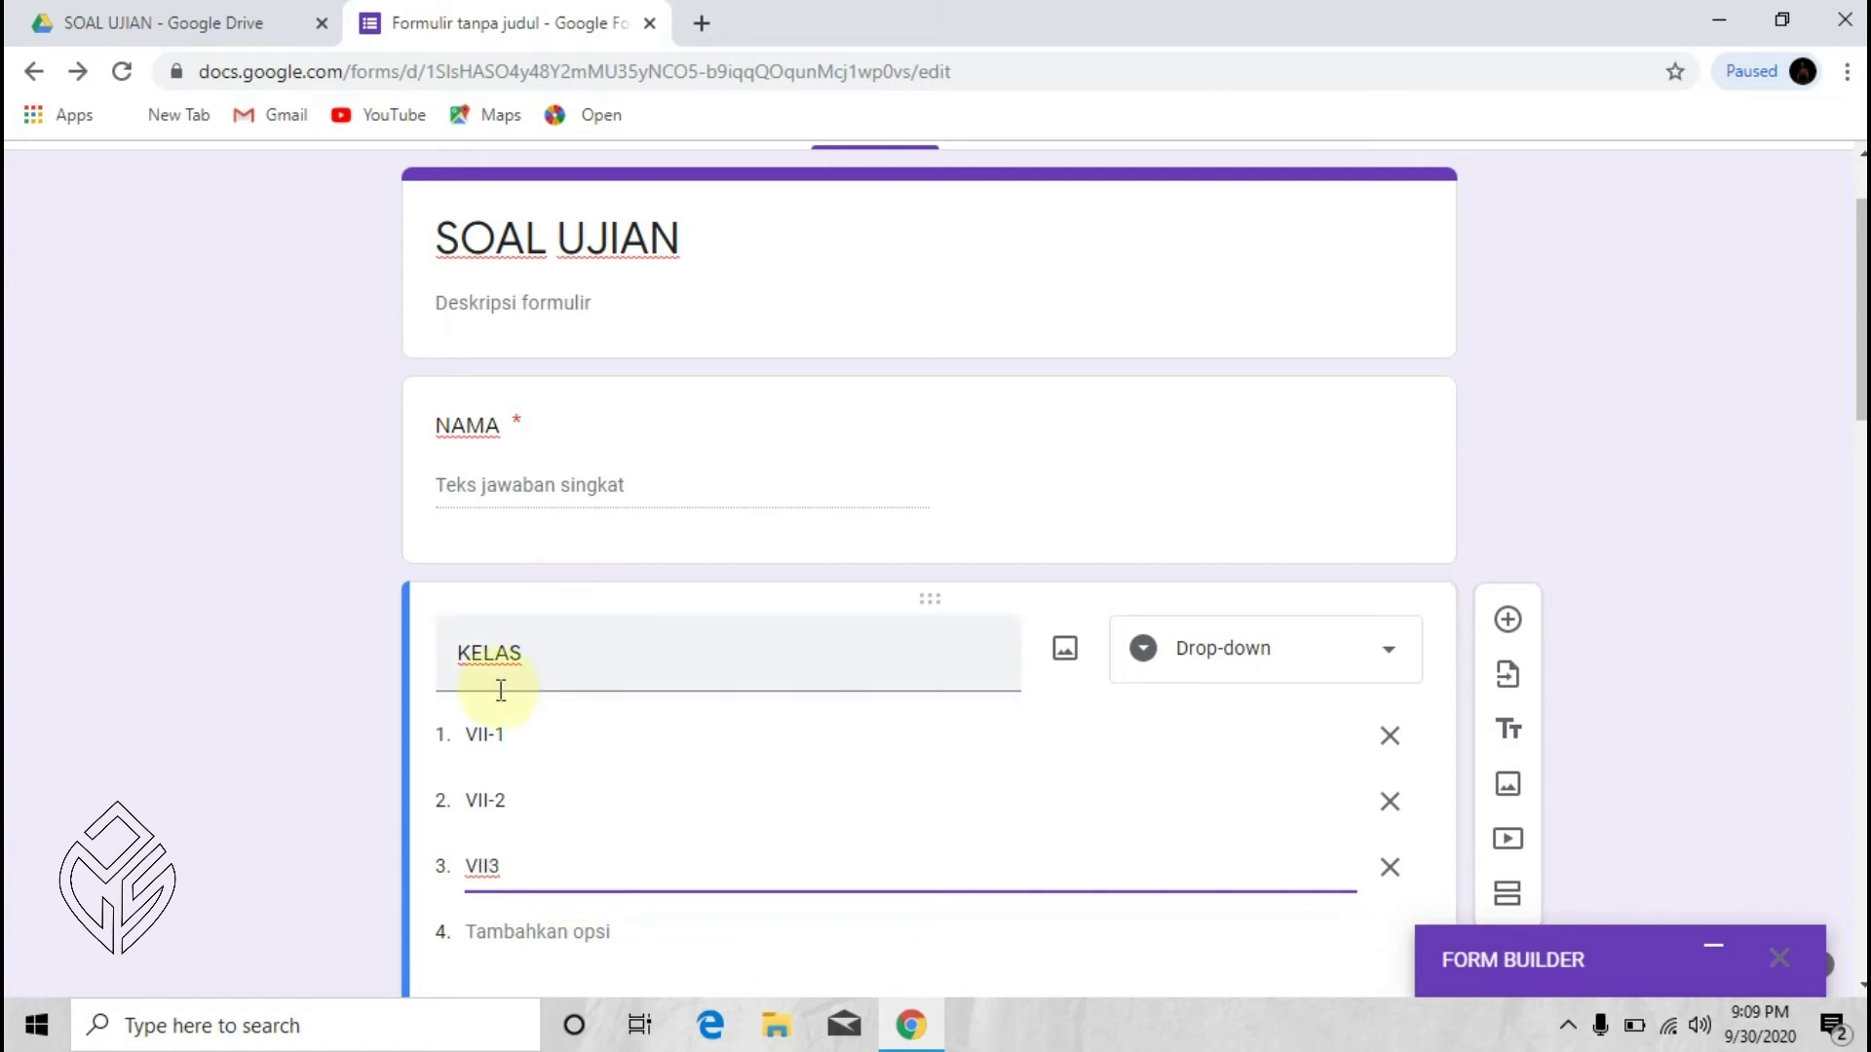
pyautogui.write('-')
pyautogui.scroll(-3, 682, 623)
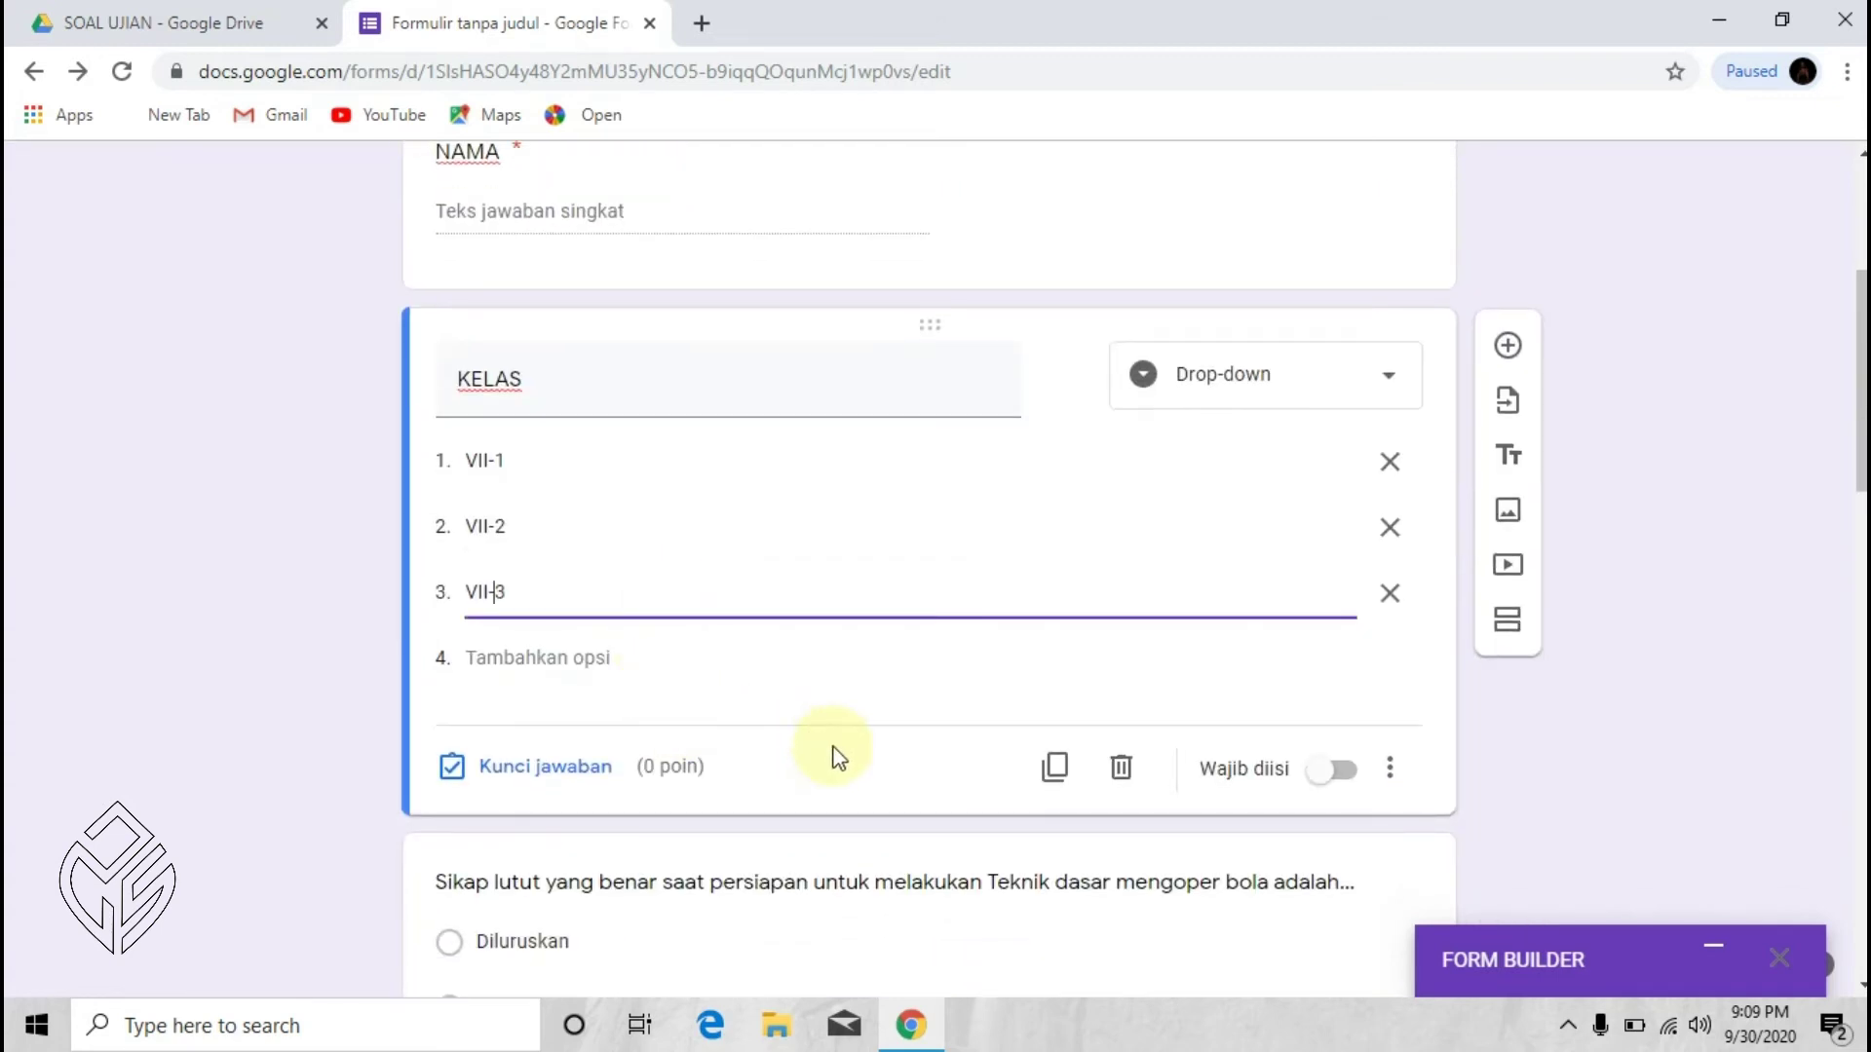
pyautogui.click(1338, 771)
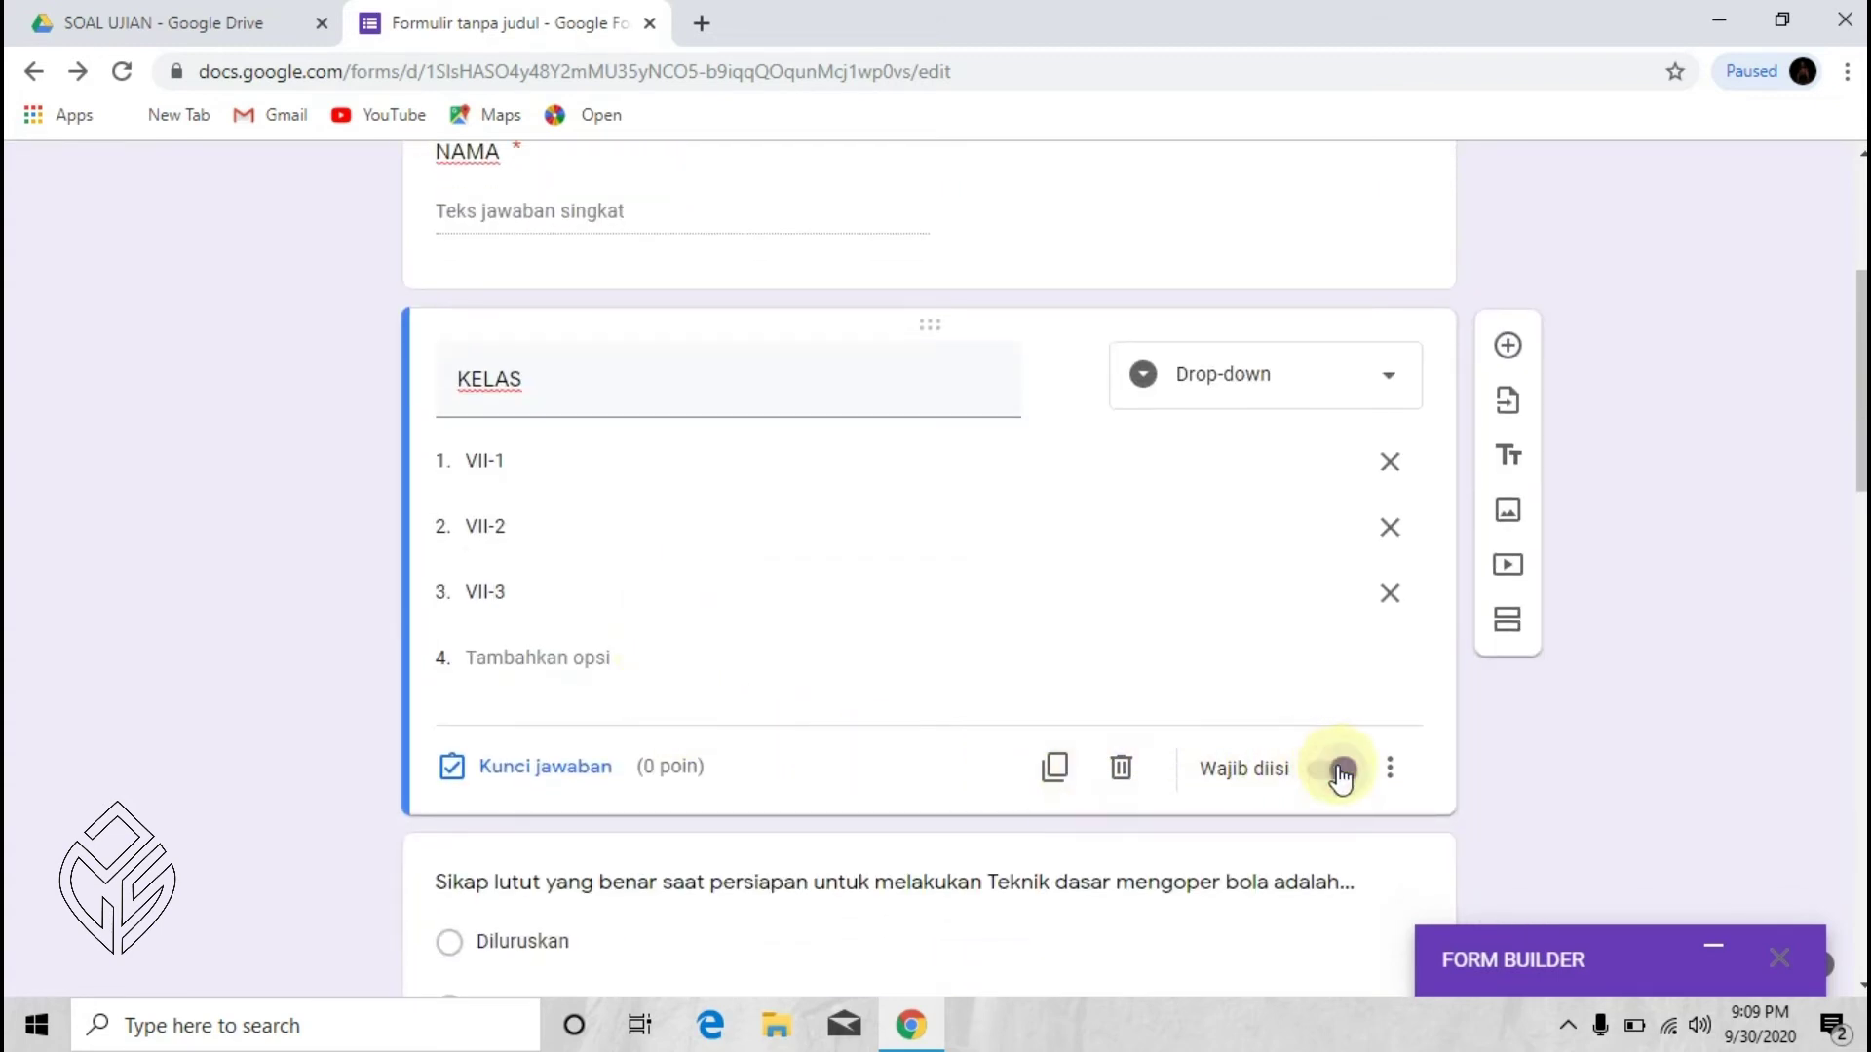
pyautogui.scroll(5, 692, 714)
pyautogui.scroll(-7, 744, 638)
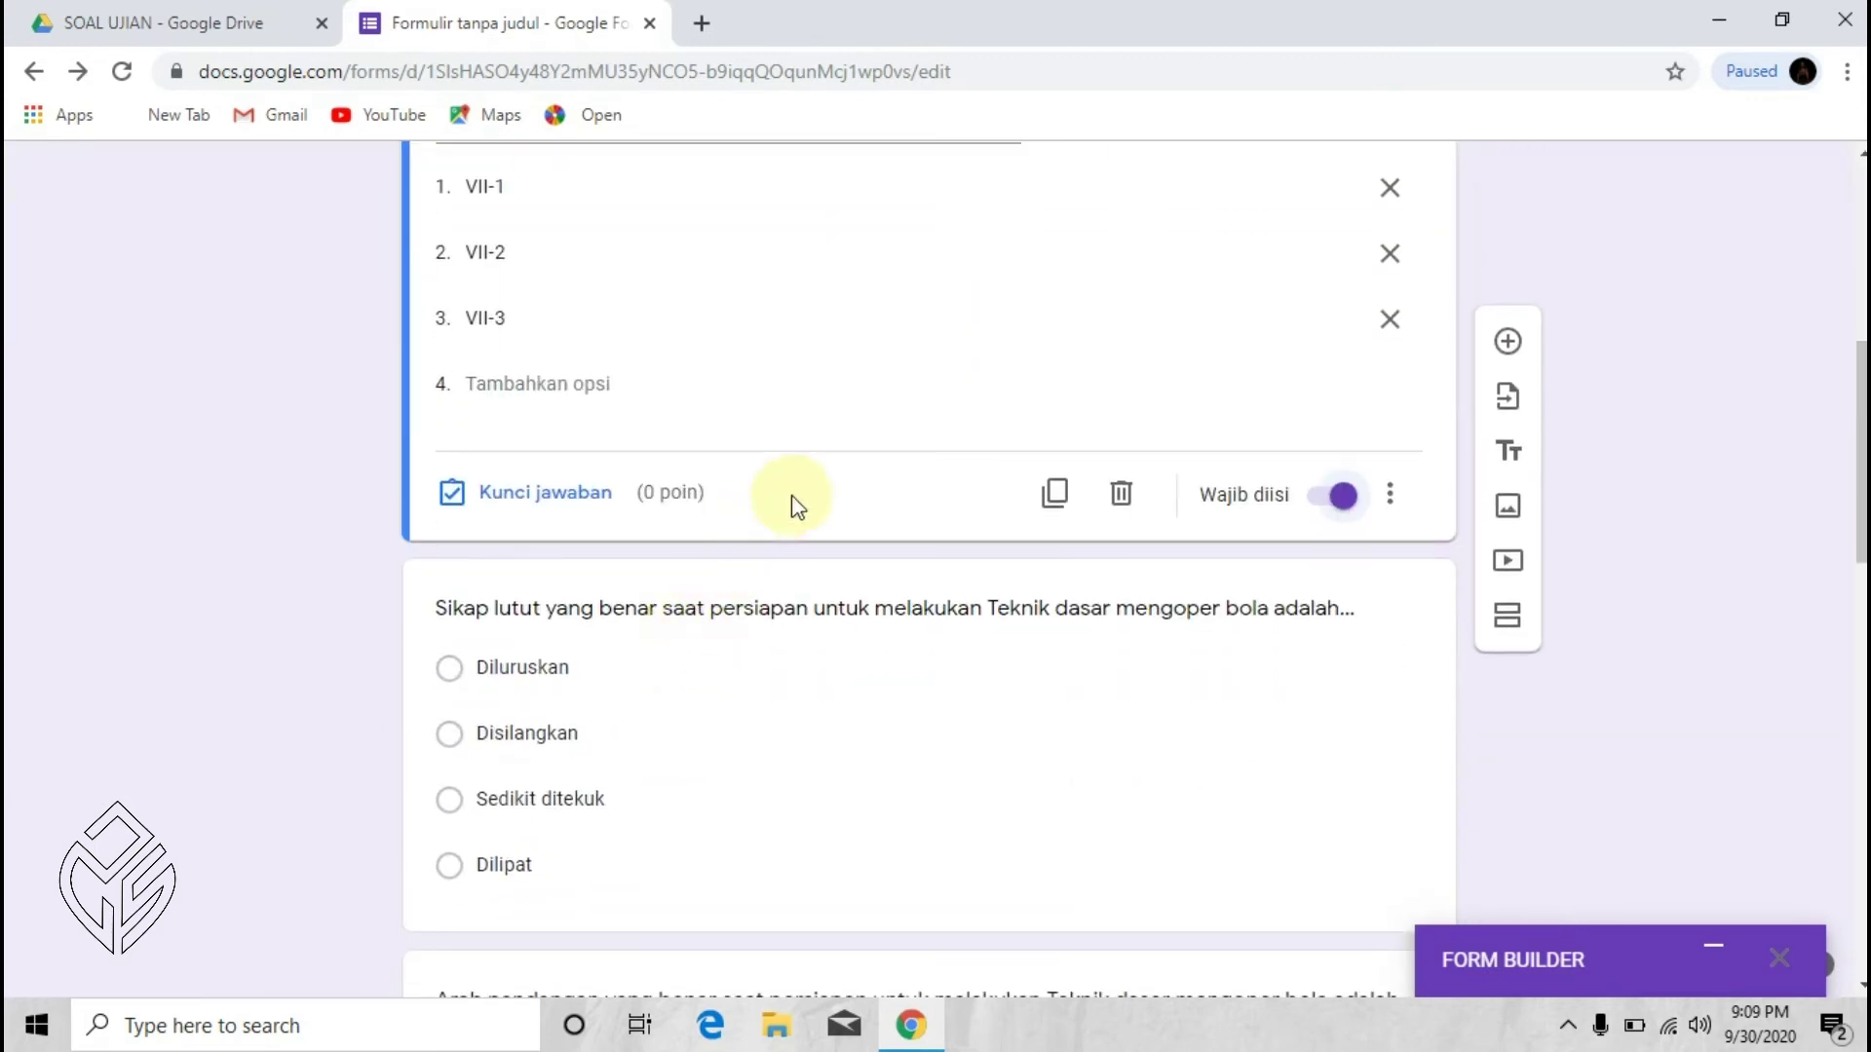
pyautogui.scroll(5, 911, 475)
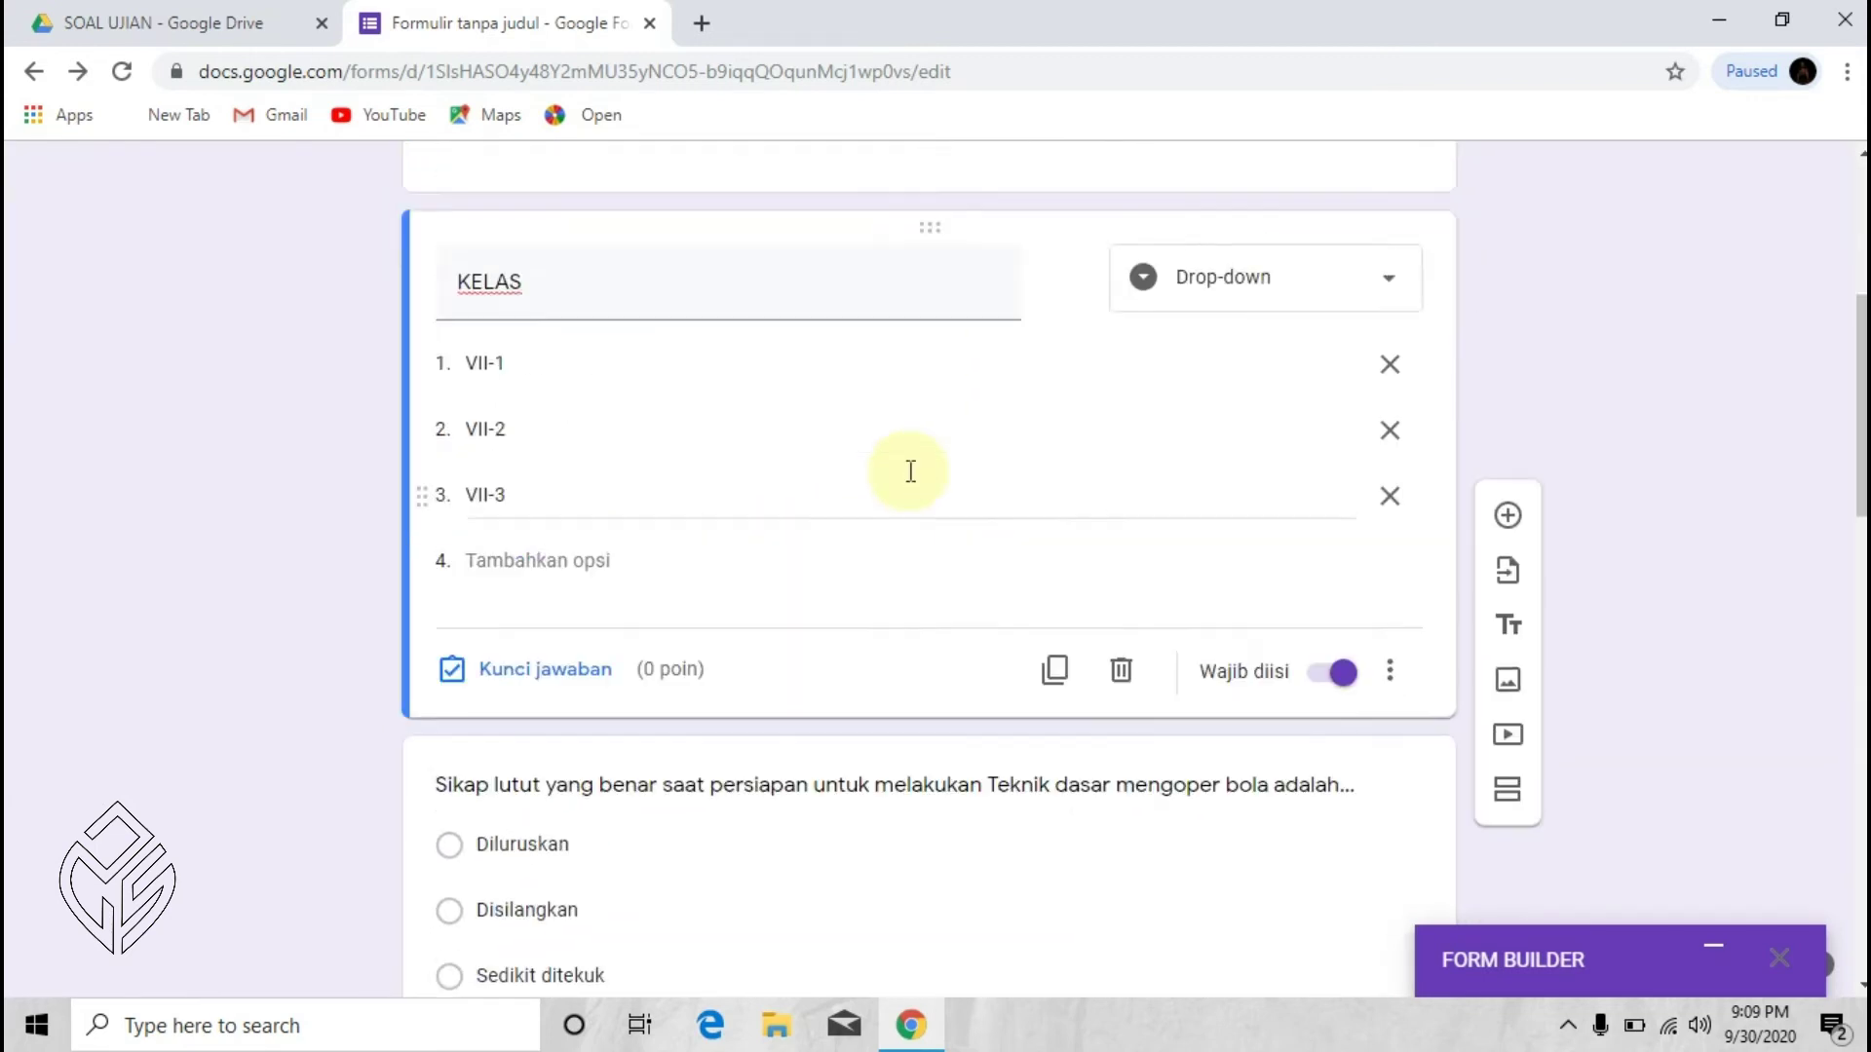
pyautogui.scroll(-6, 911, 478)
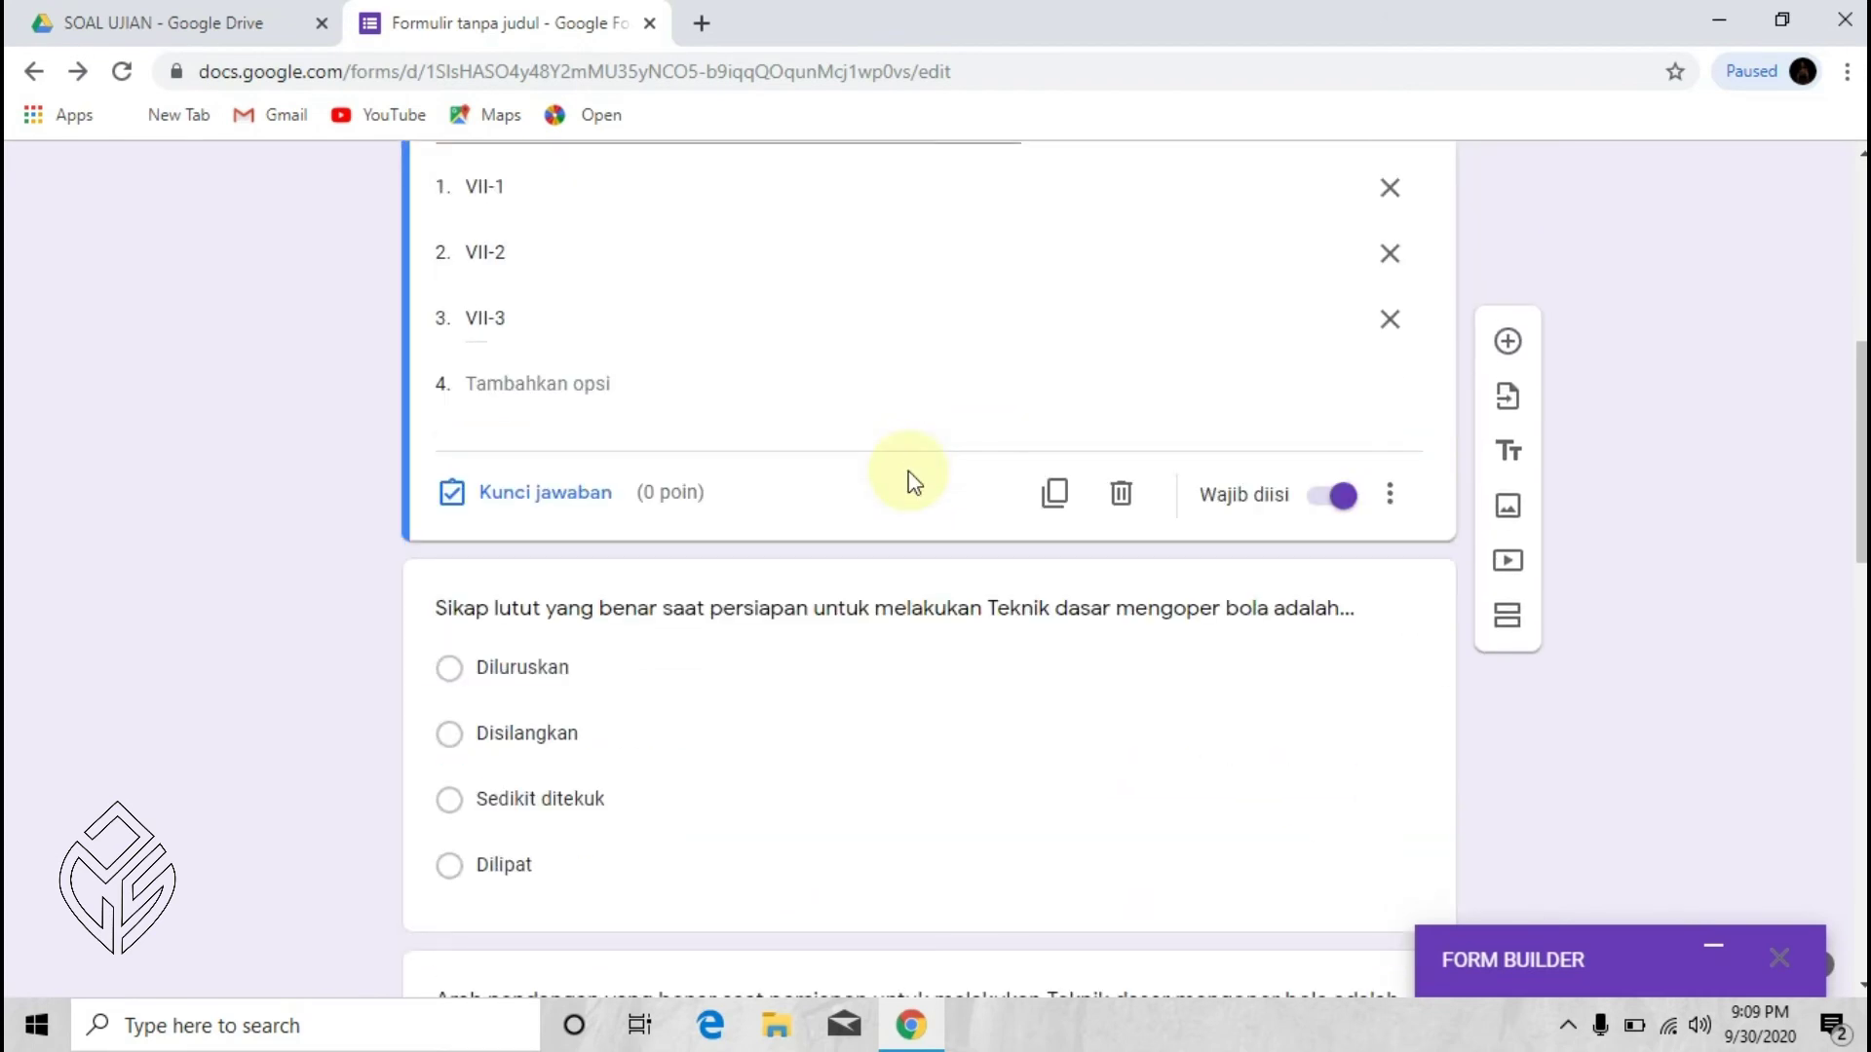
pyautogui.scroll(3, 911, 478)
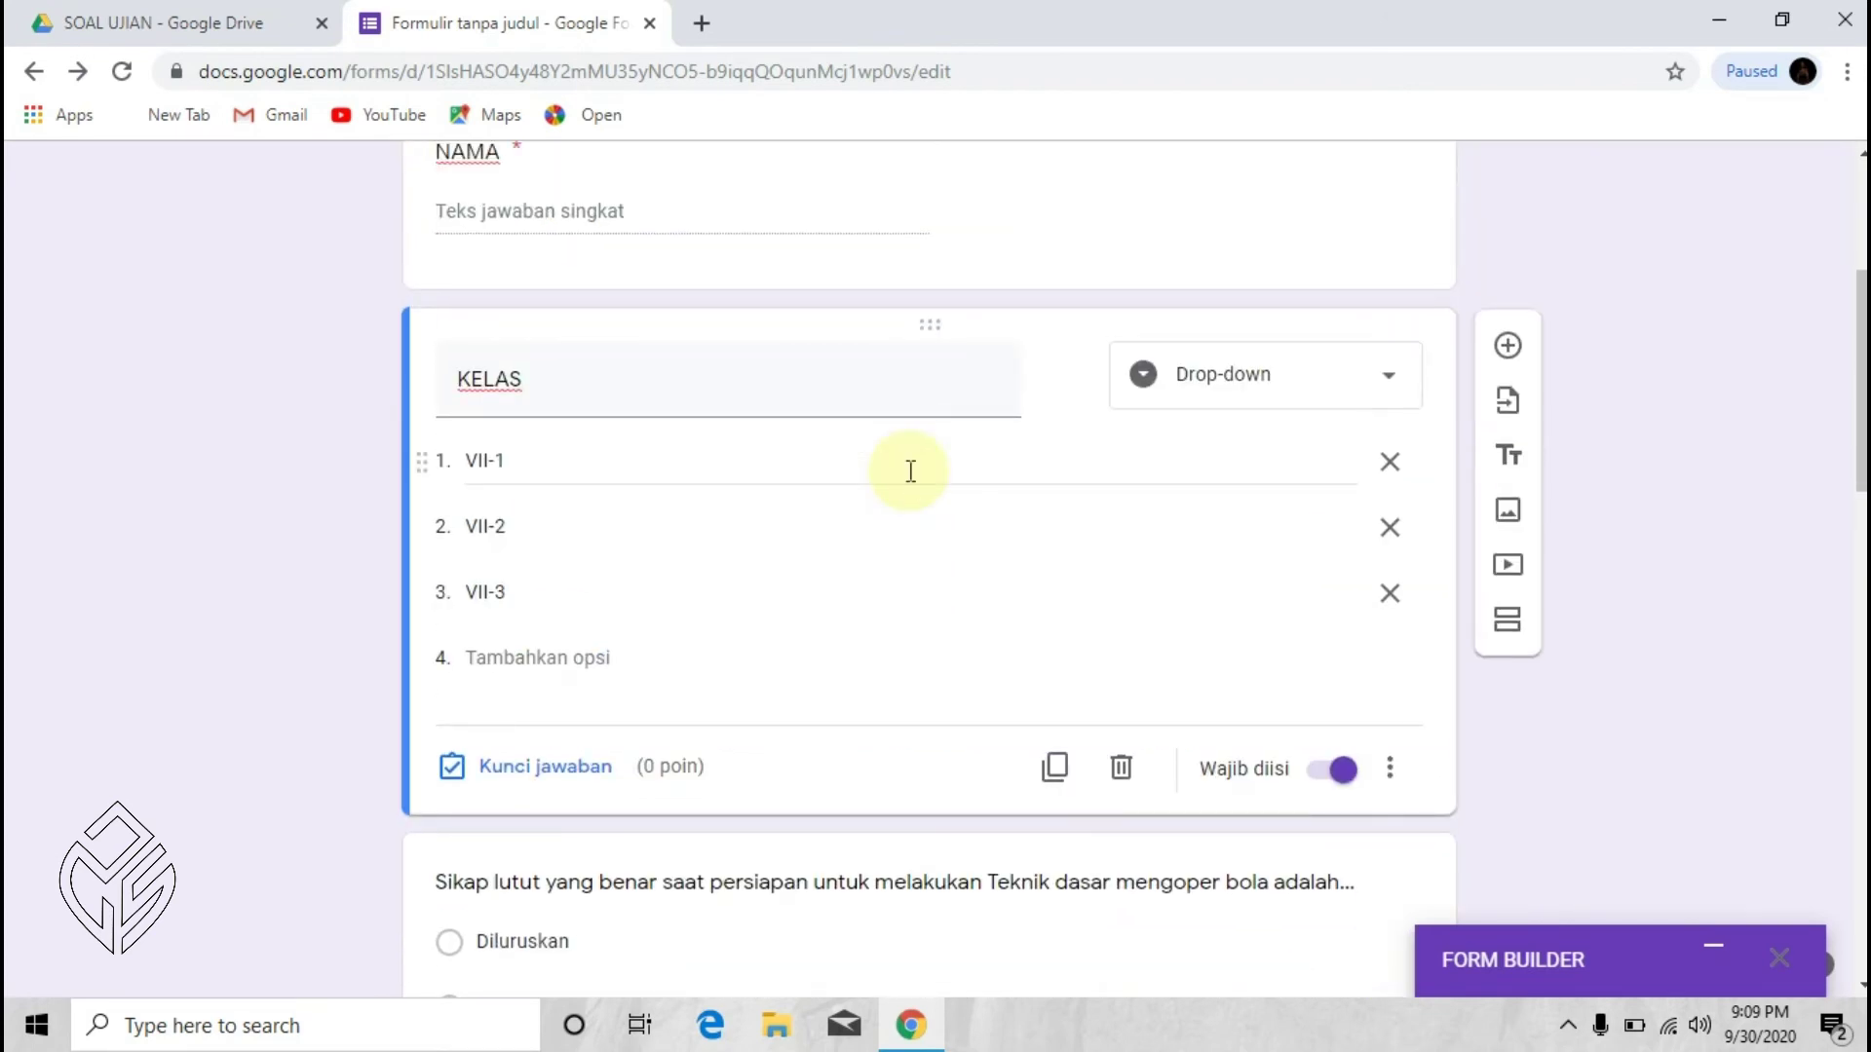
pyautogui.scroll(1, 910, 471)
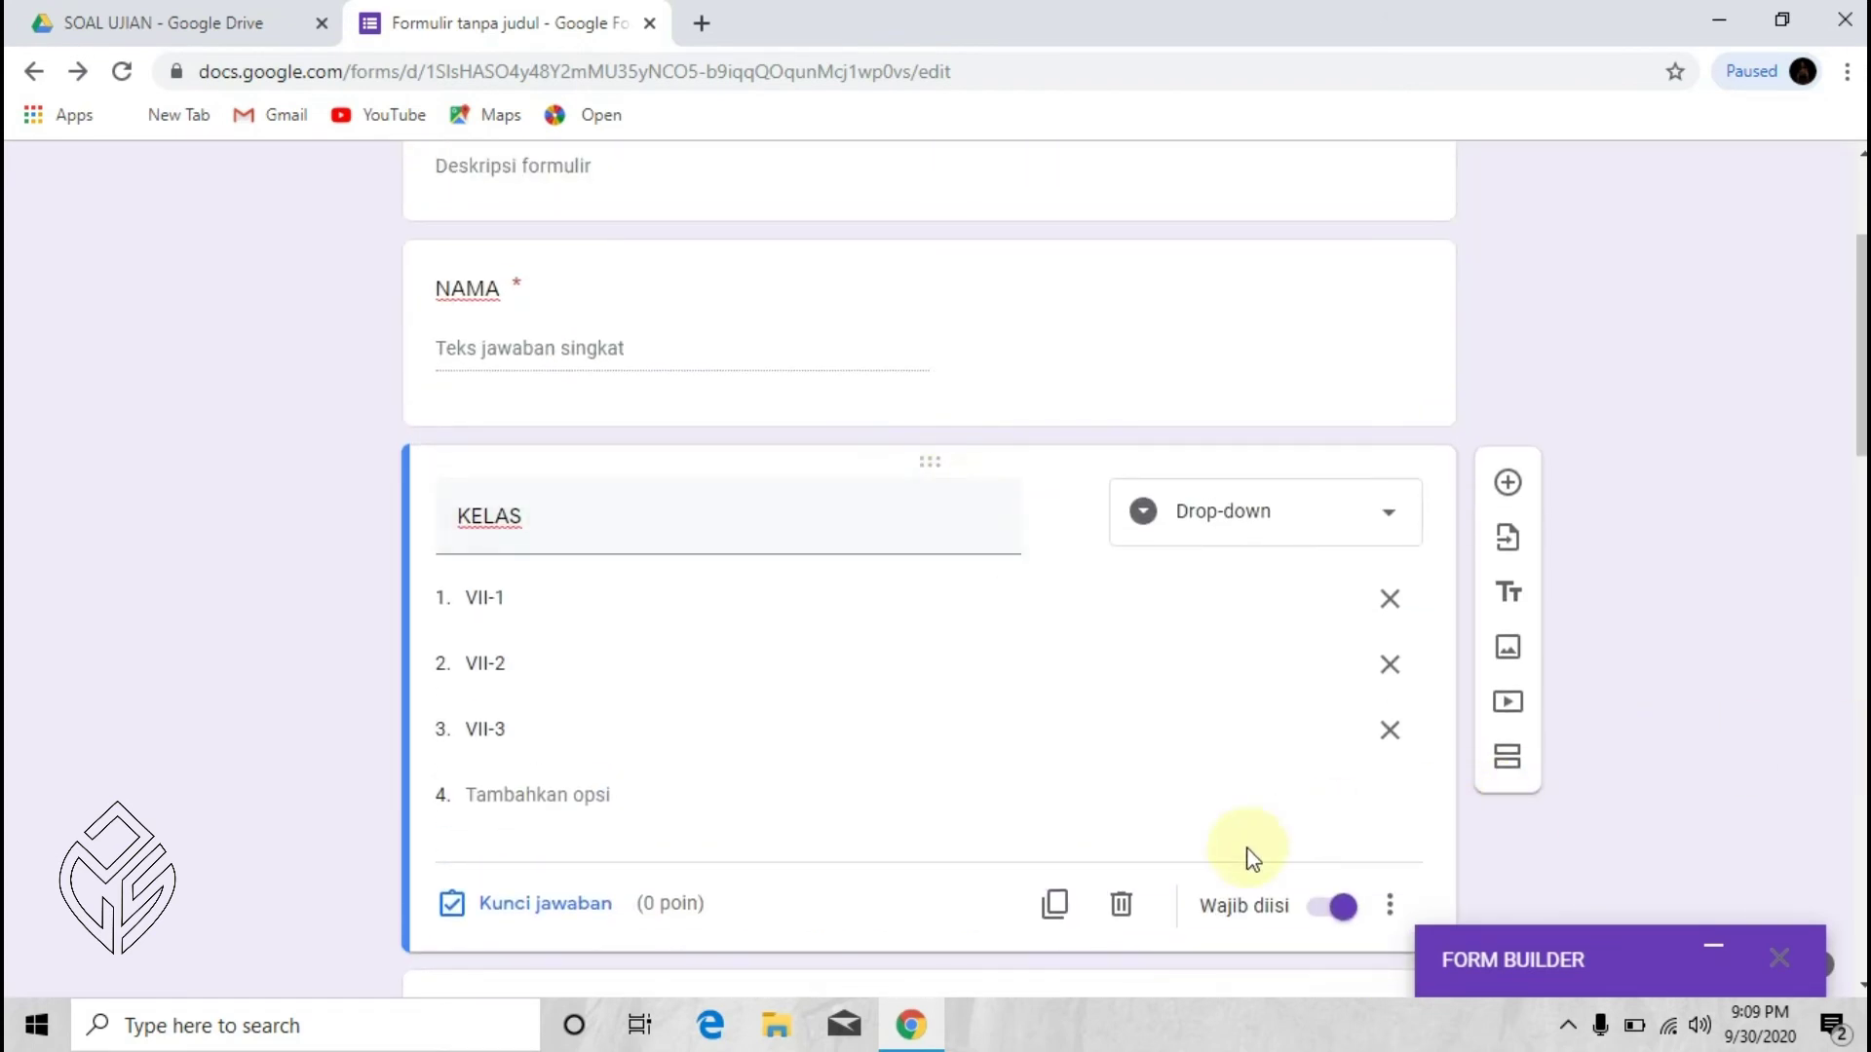
# Step: Add a new section after the KELAS question and title it PILIHAN BERGANDA
pyautogui.scroll(-1, 1244, 852)
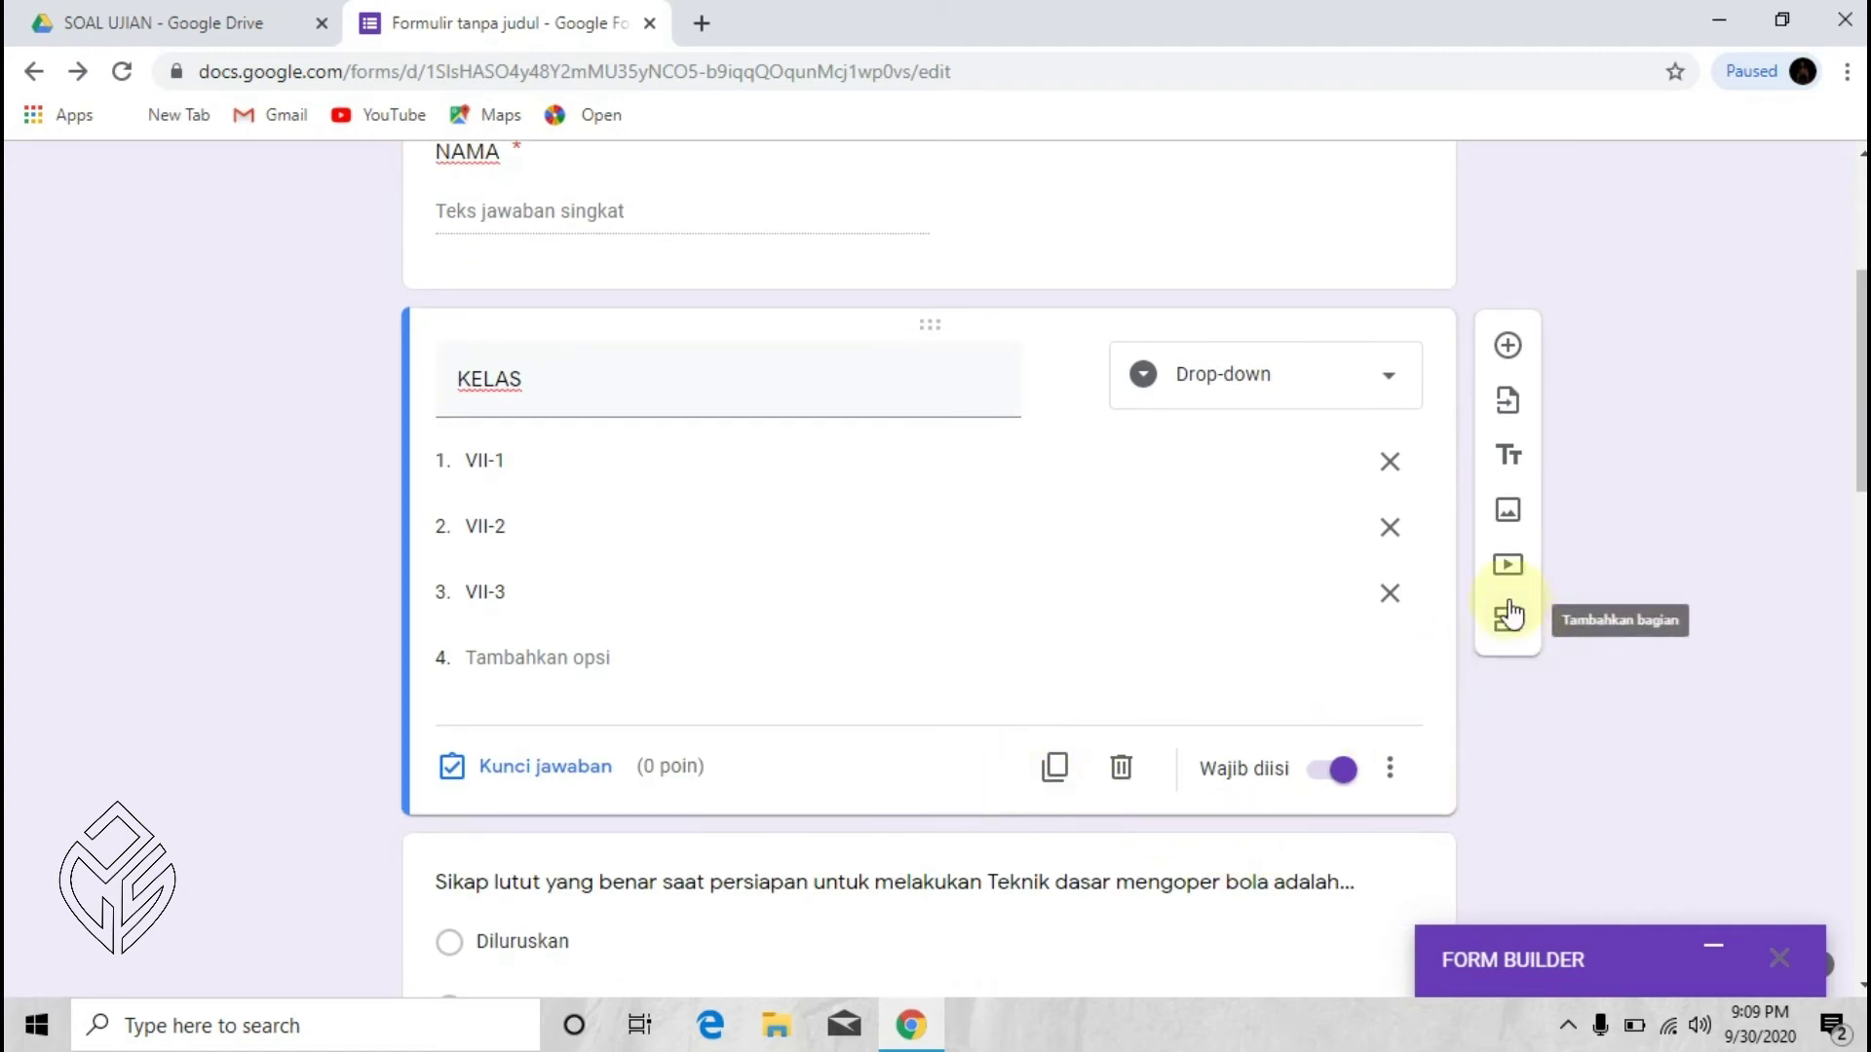
pyautogui.click(1510, 623)
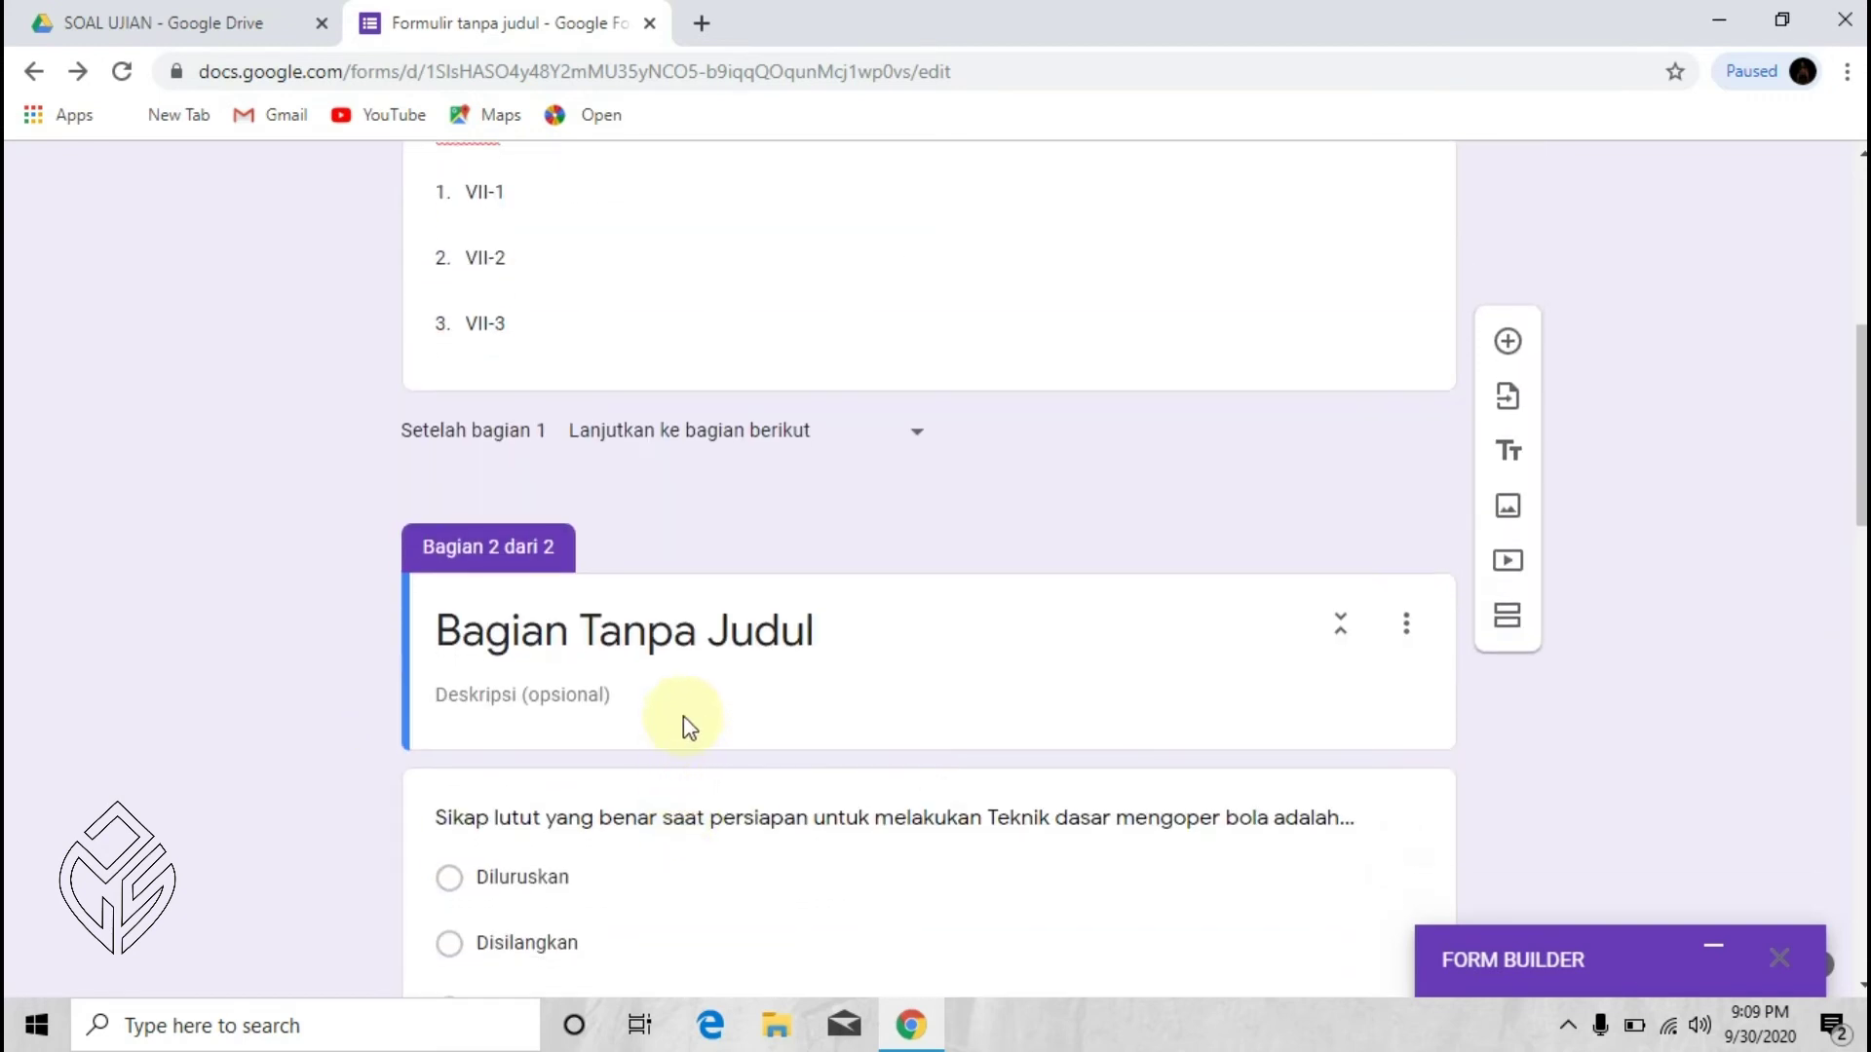
pyautogui.click(717, 635)
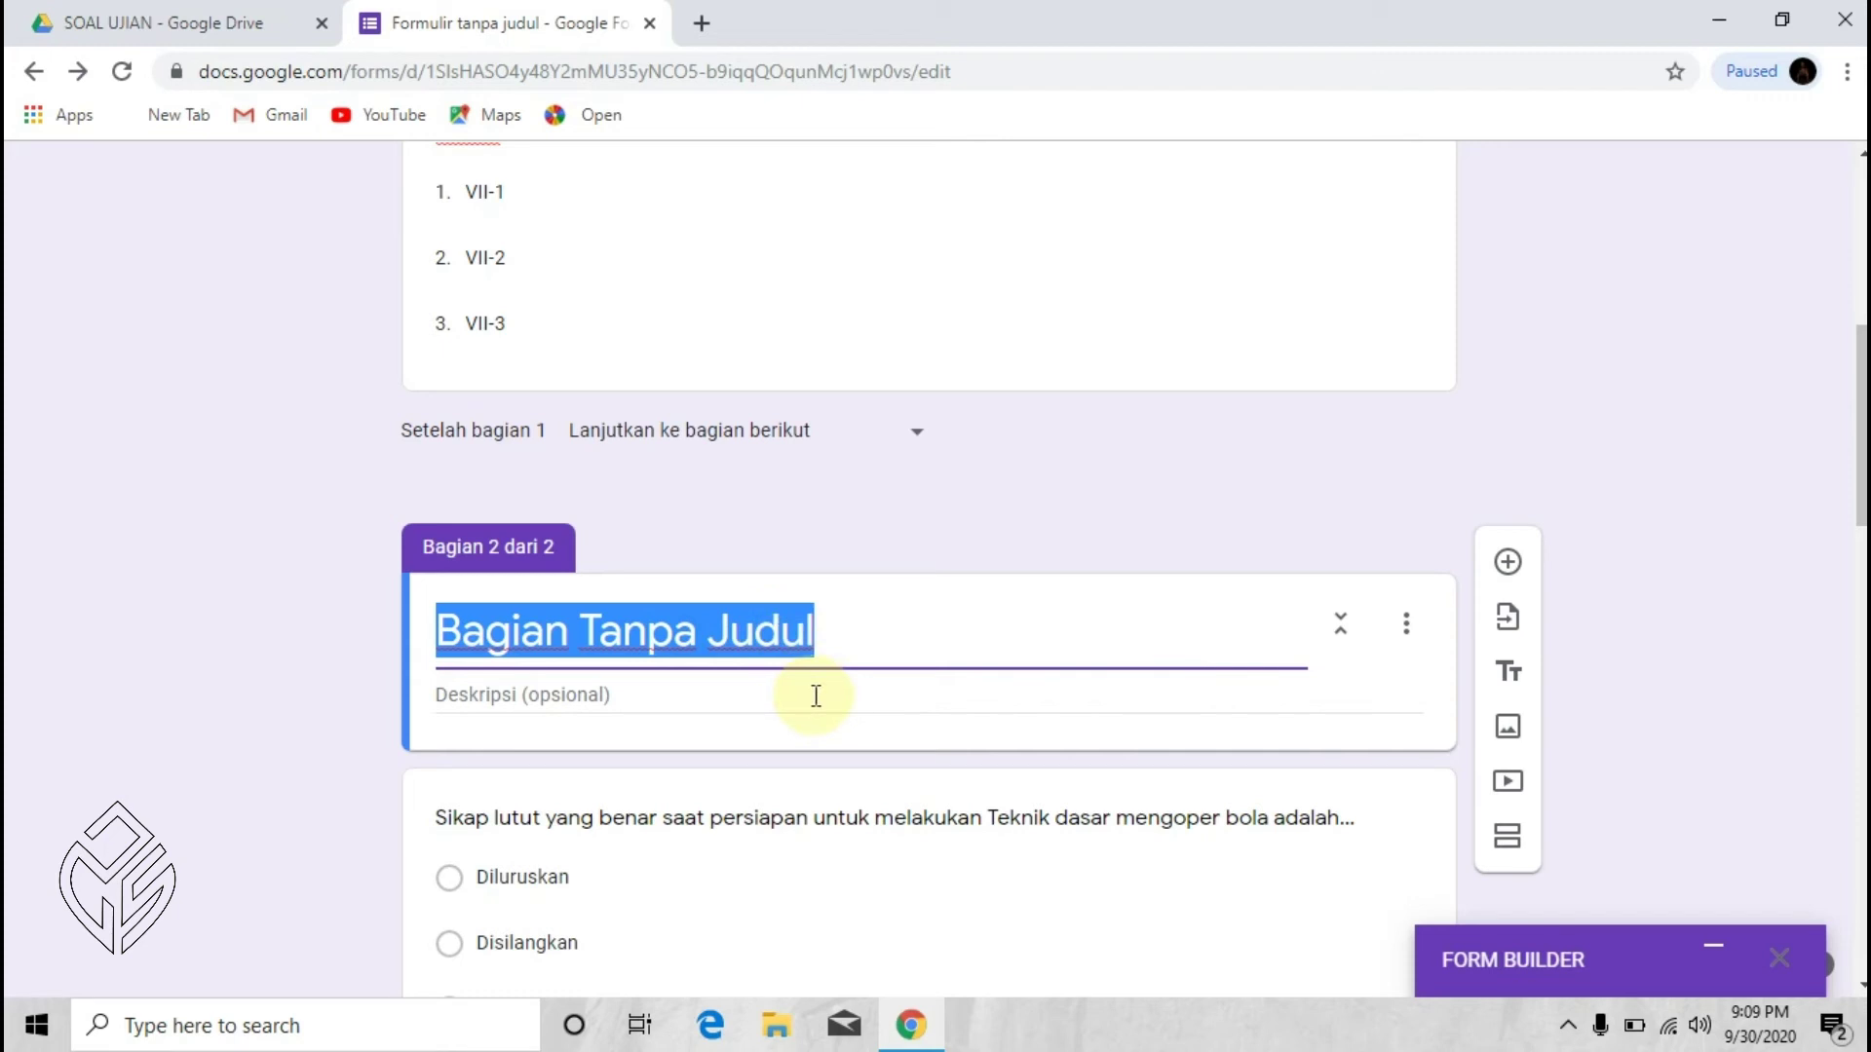
pyautogui.write('E')
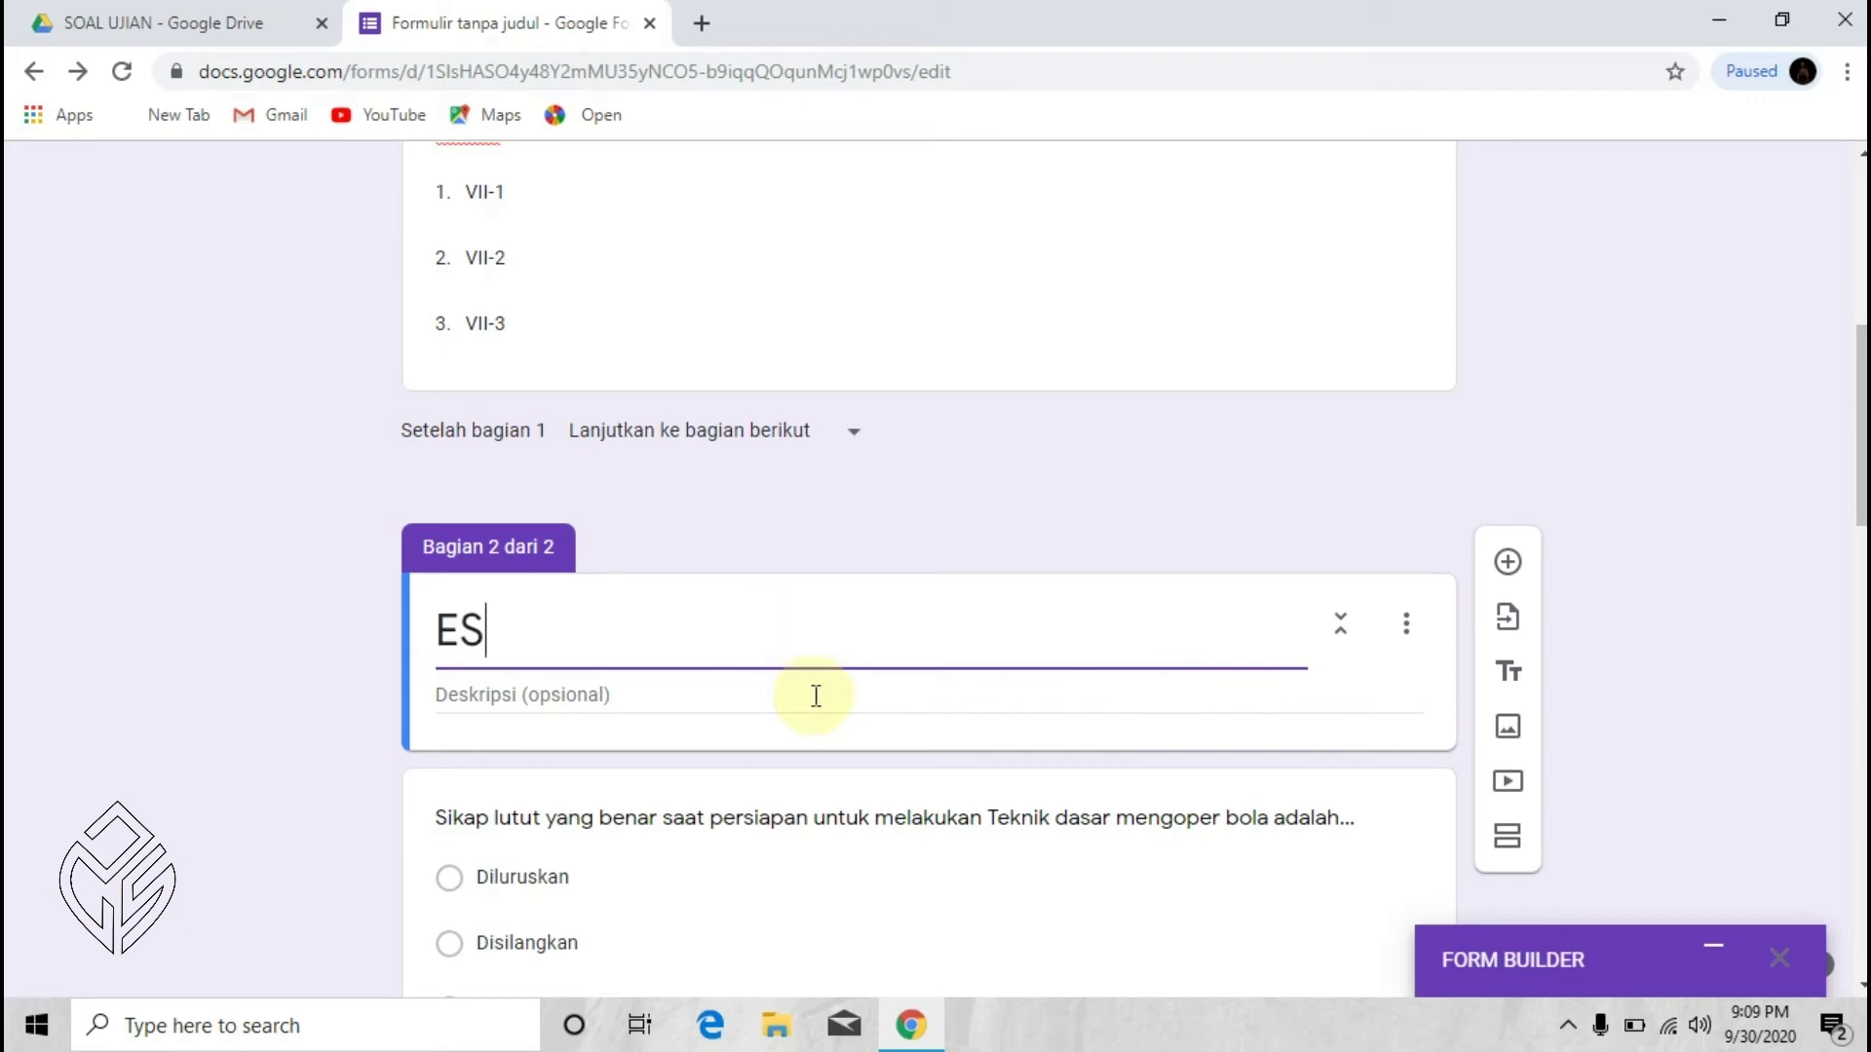
pyautogui.press('BackSpace')
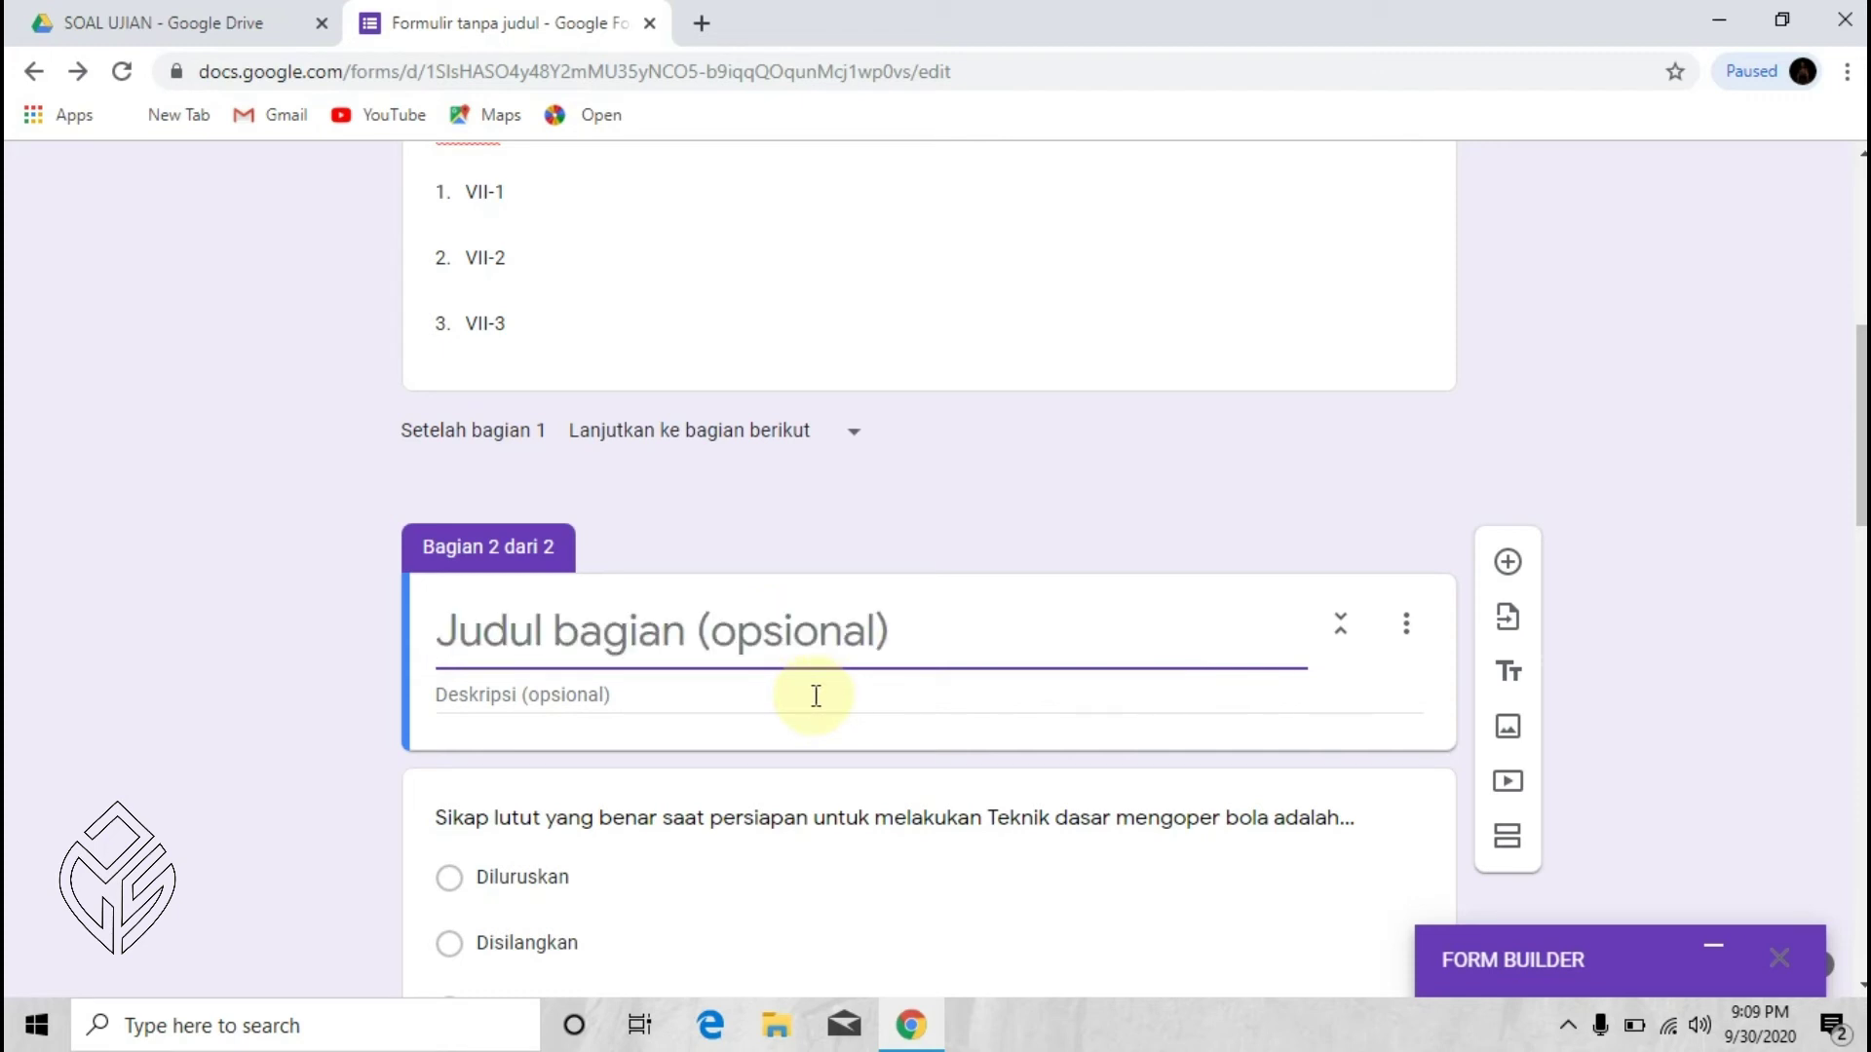
pyautogui.write('PILIHAN BERGANDA')
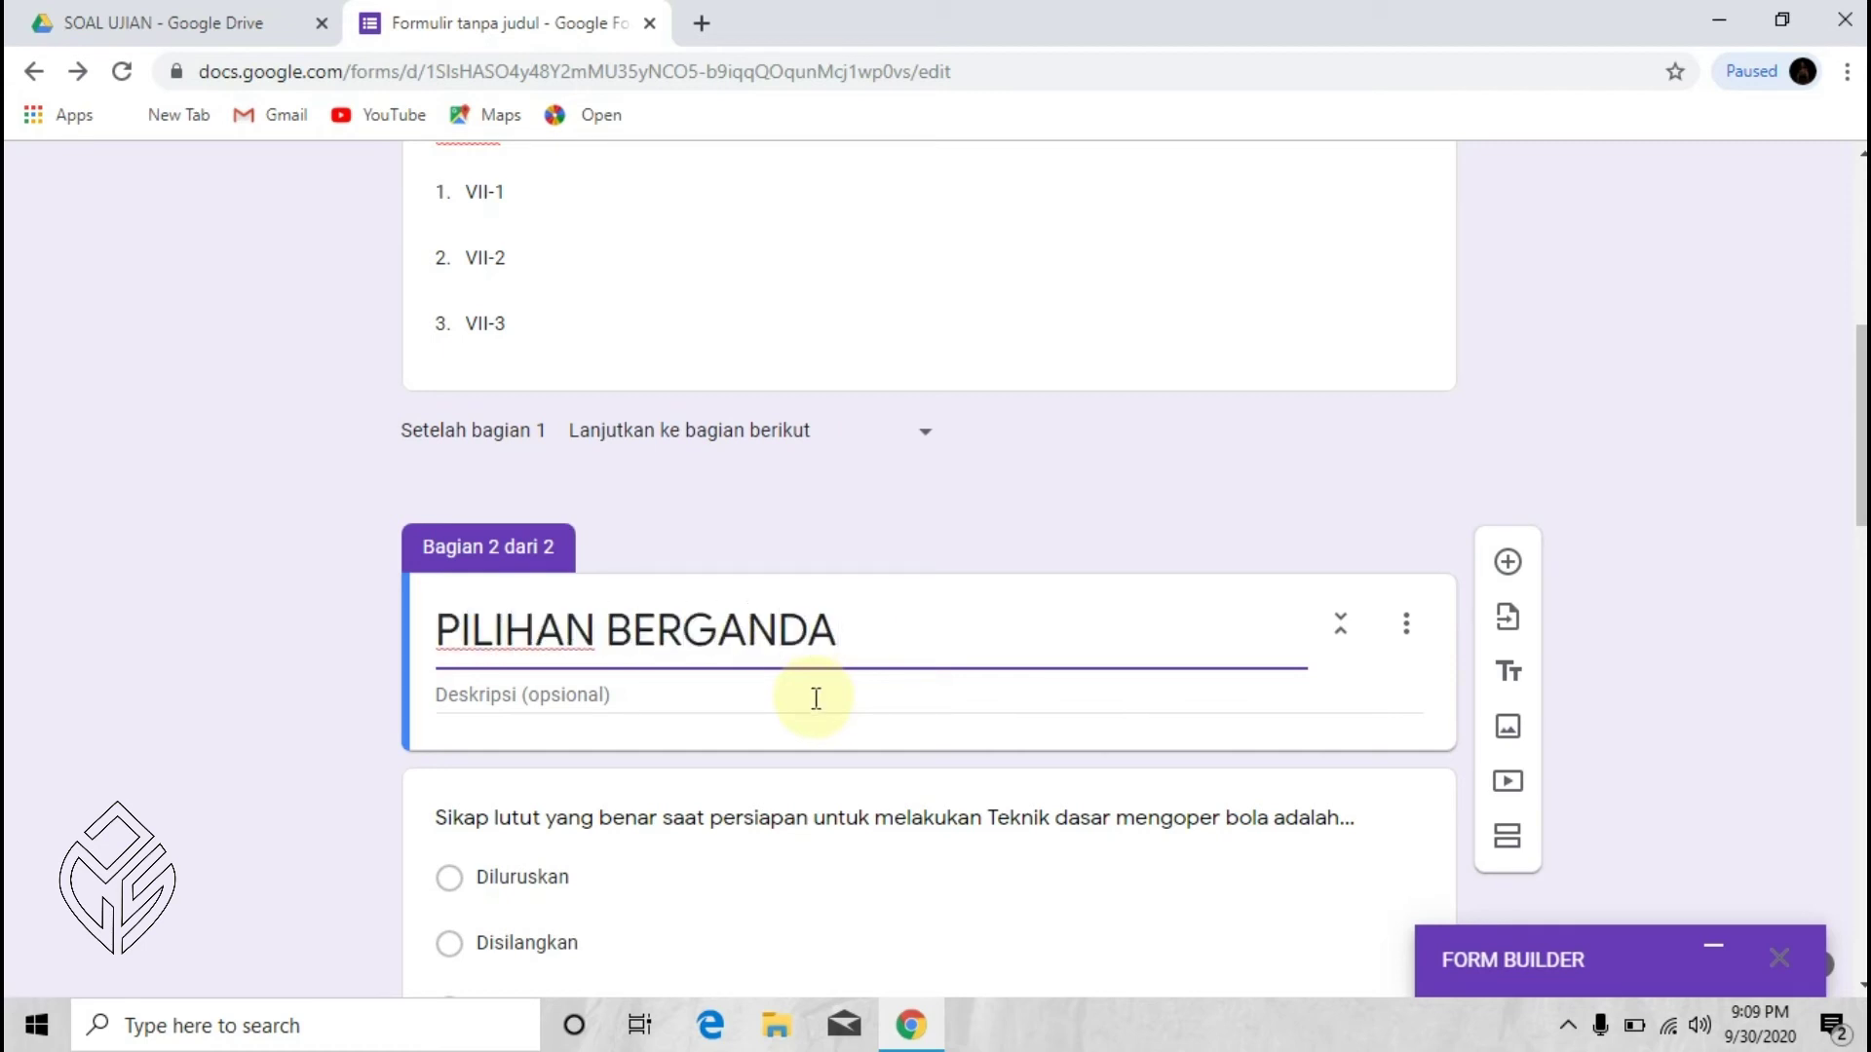
# Step: Set the answer key of the first multiple-choice question, about knee position (Sikap lutut), to 5 points
pyautogui.scroll(-1, 982, 770)
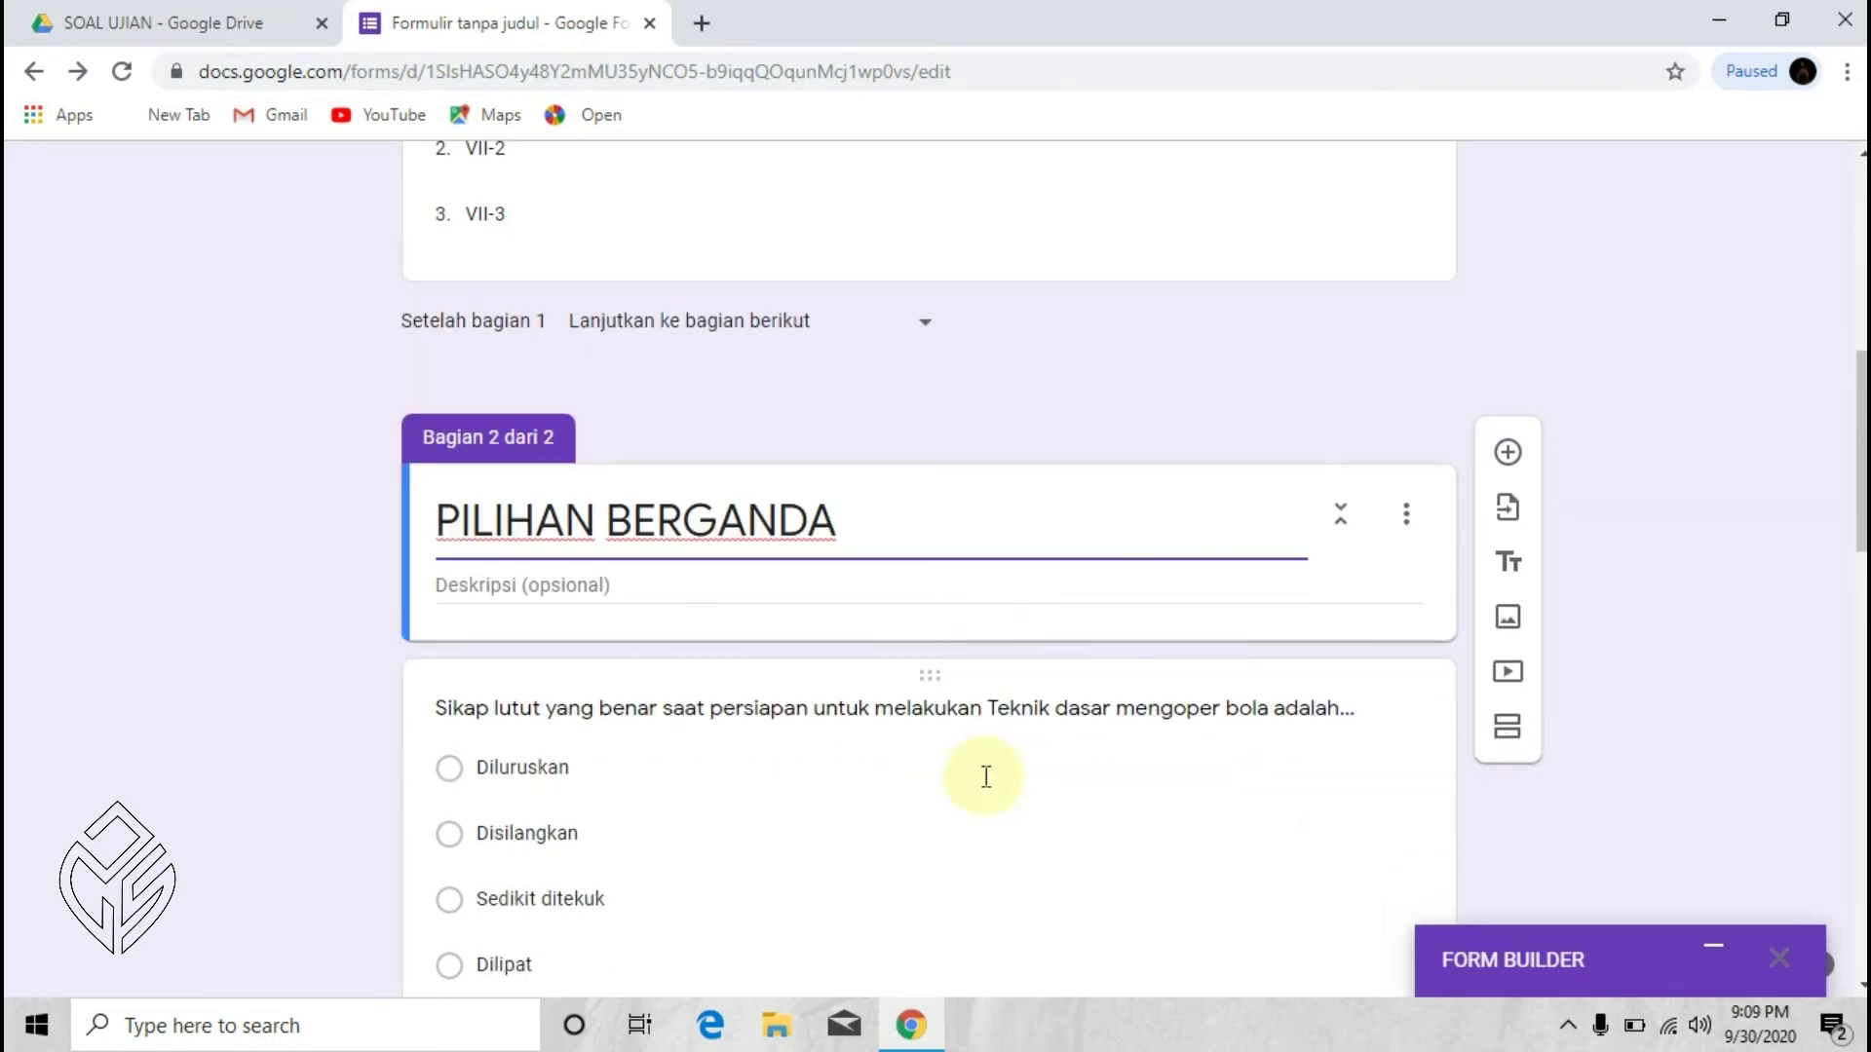
pyautogui.scroll(-3, 986, 777)
pyautogui.click(1399, 667)
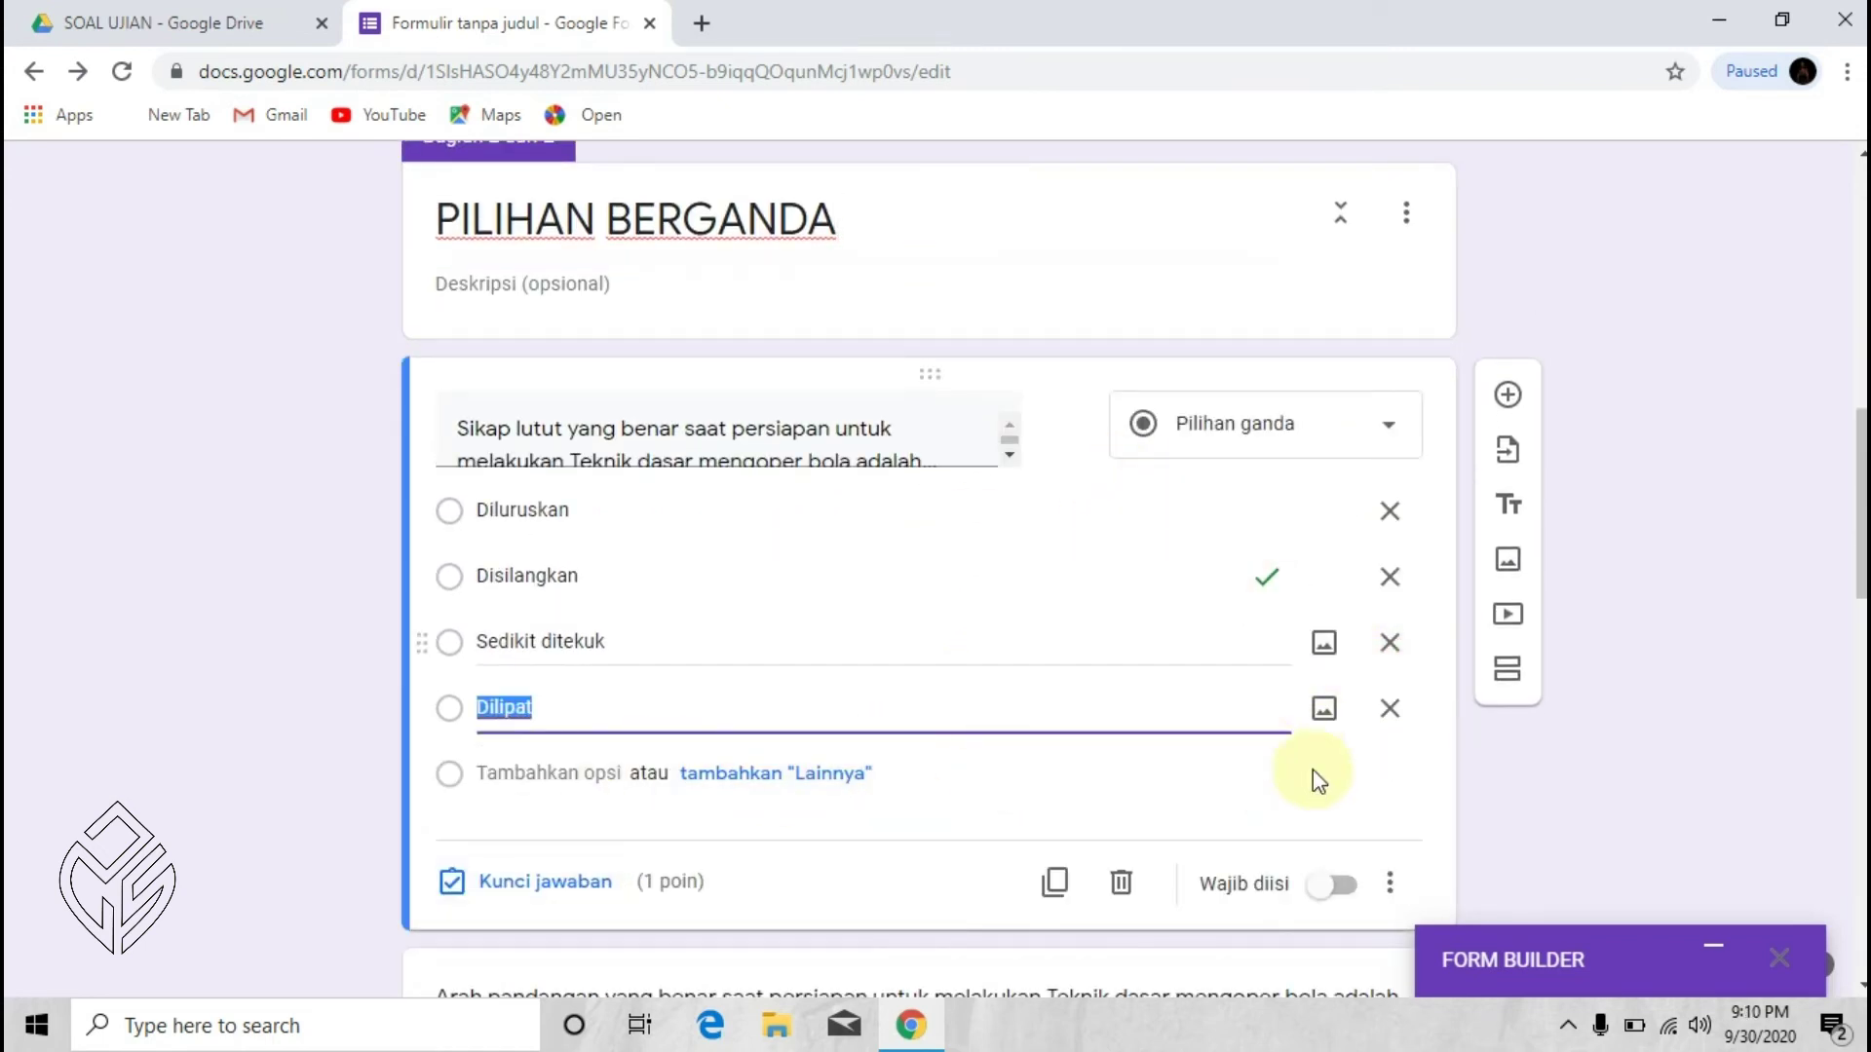
pyautogui.click(1423, 827)
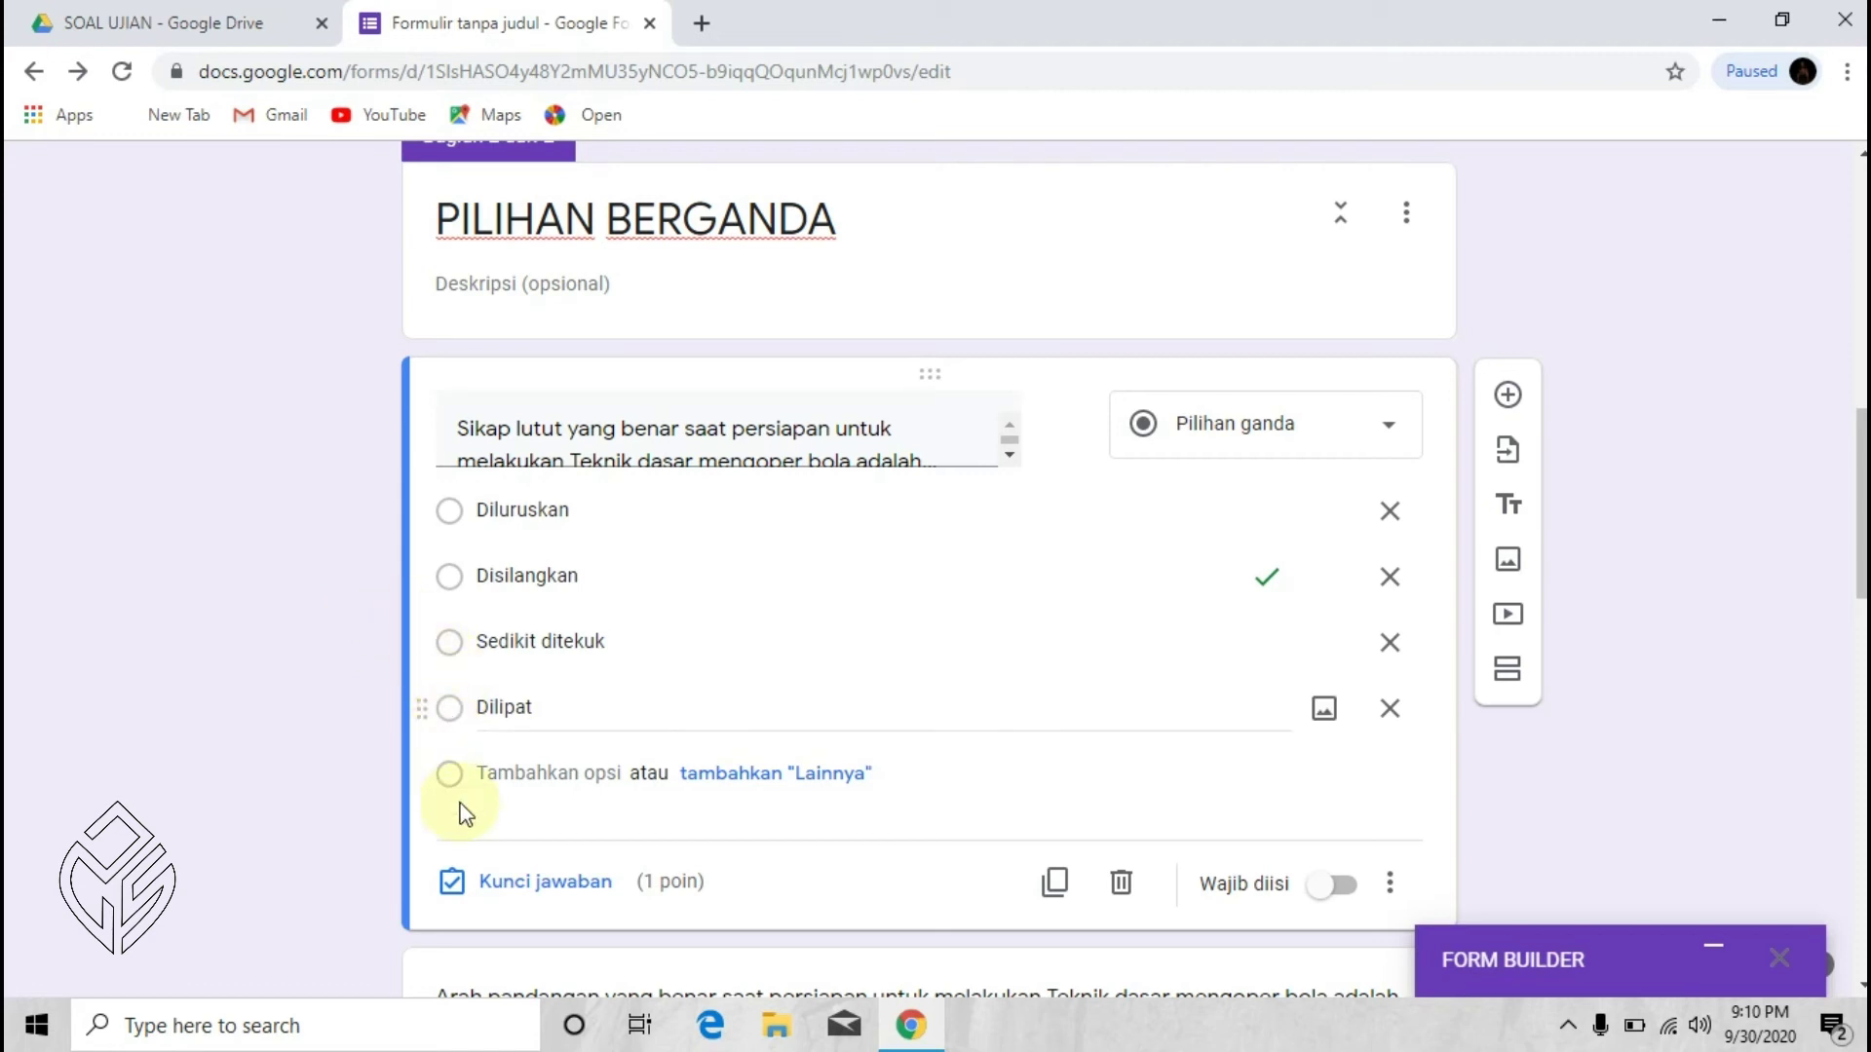
pyautogui.click(541, 882)
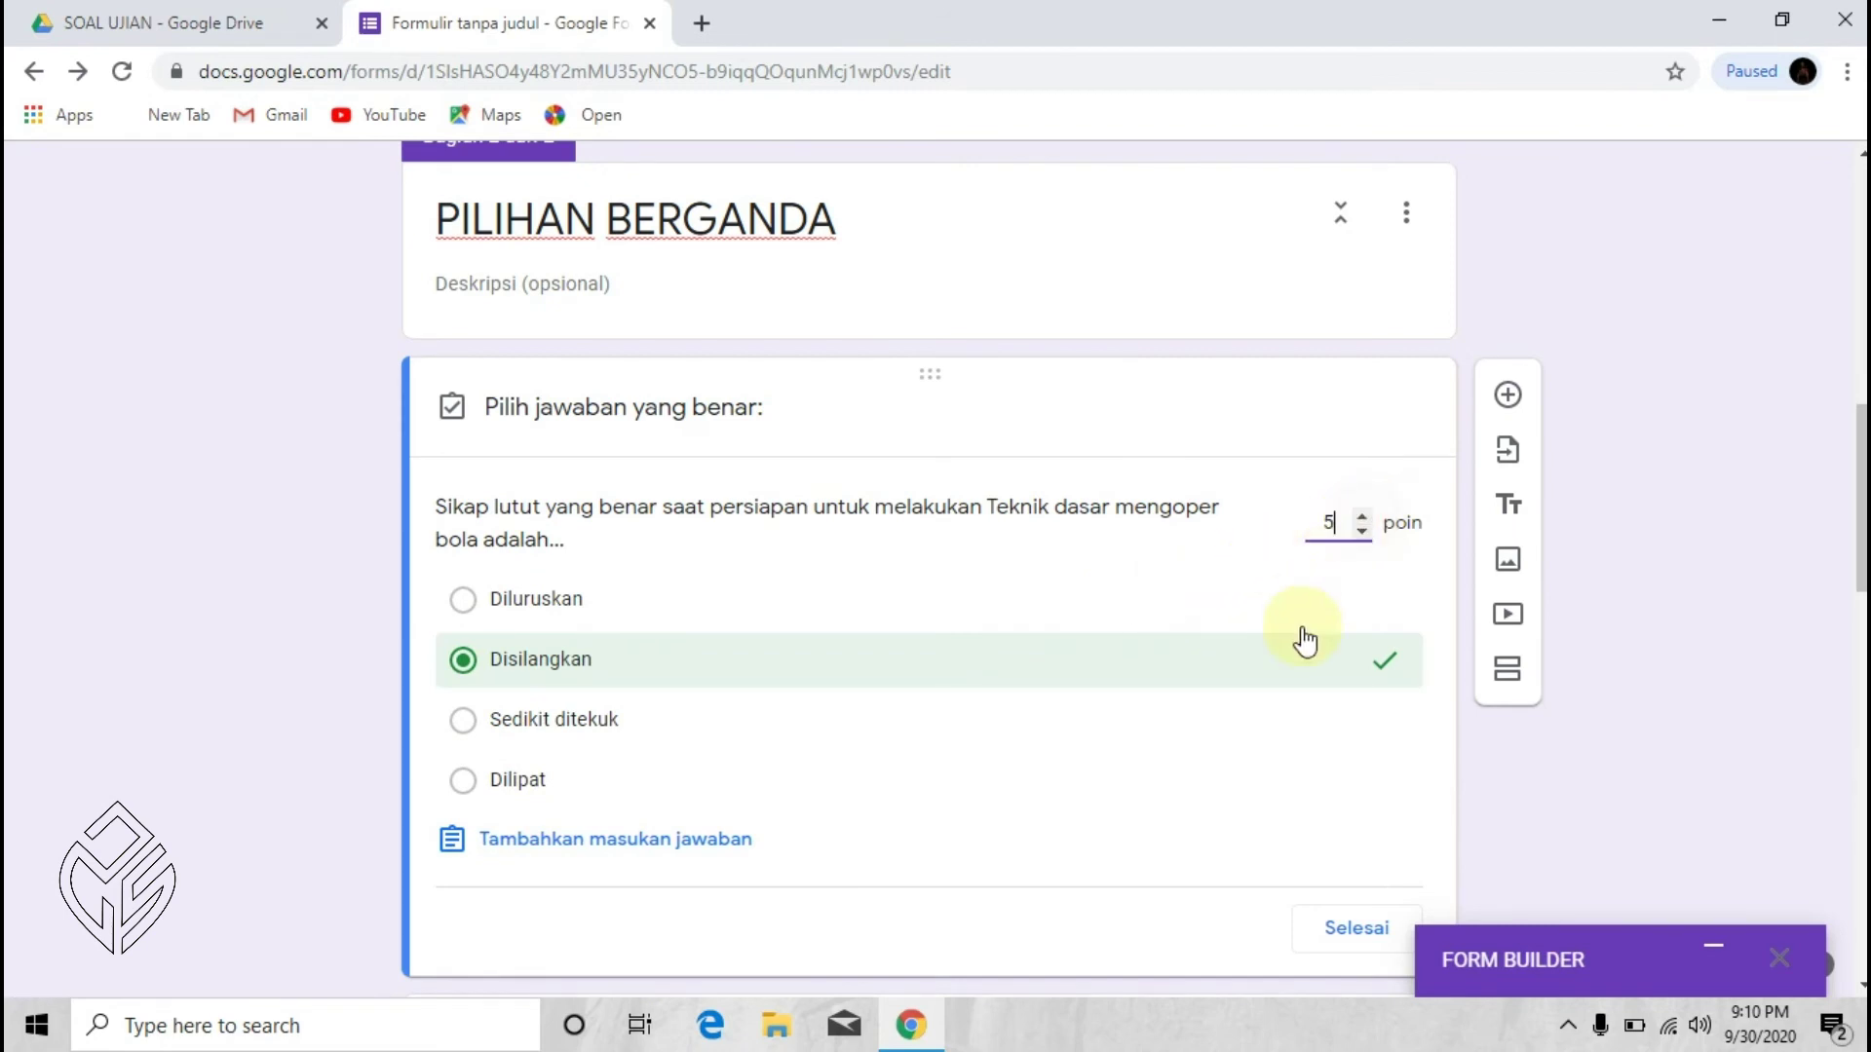
pyautogui.scroll(-7, 1267, 663)
pyautogui.click(1363, 246)
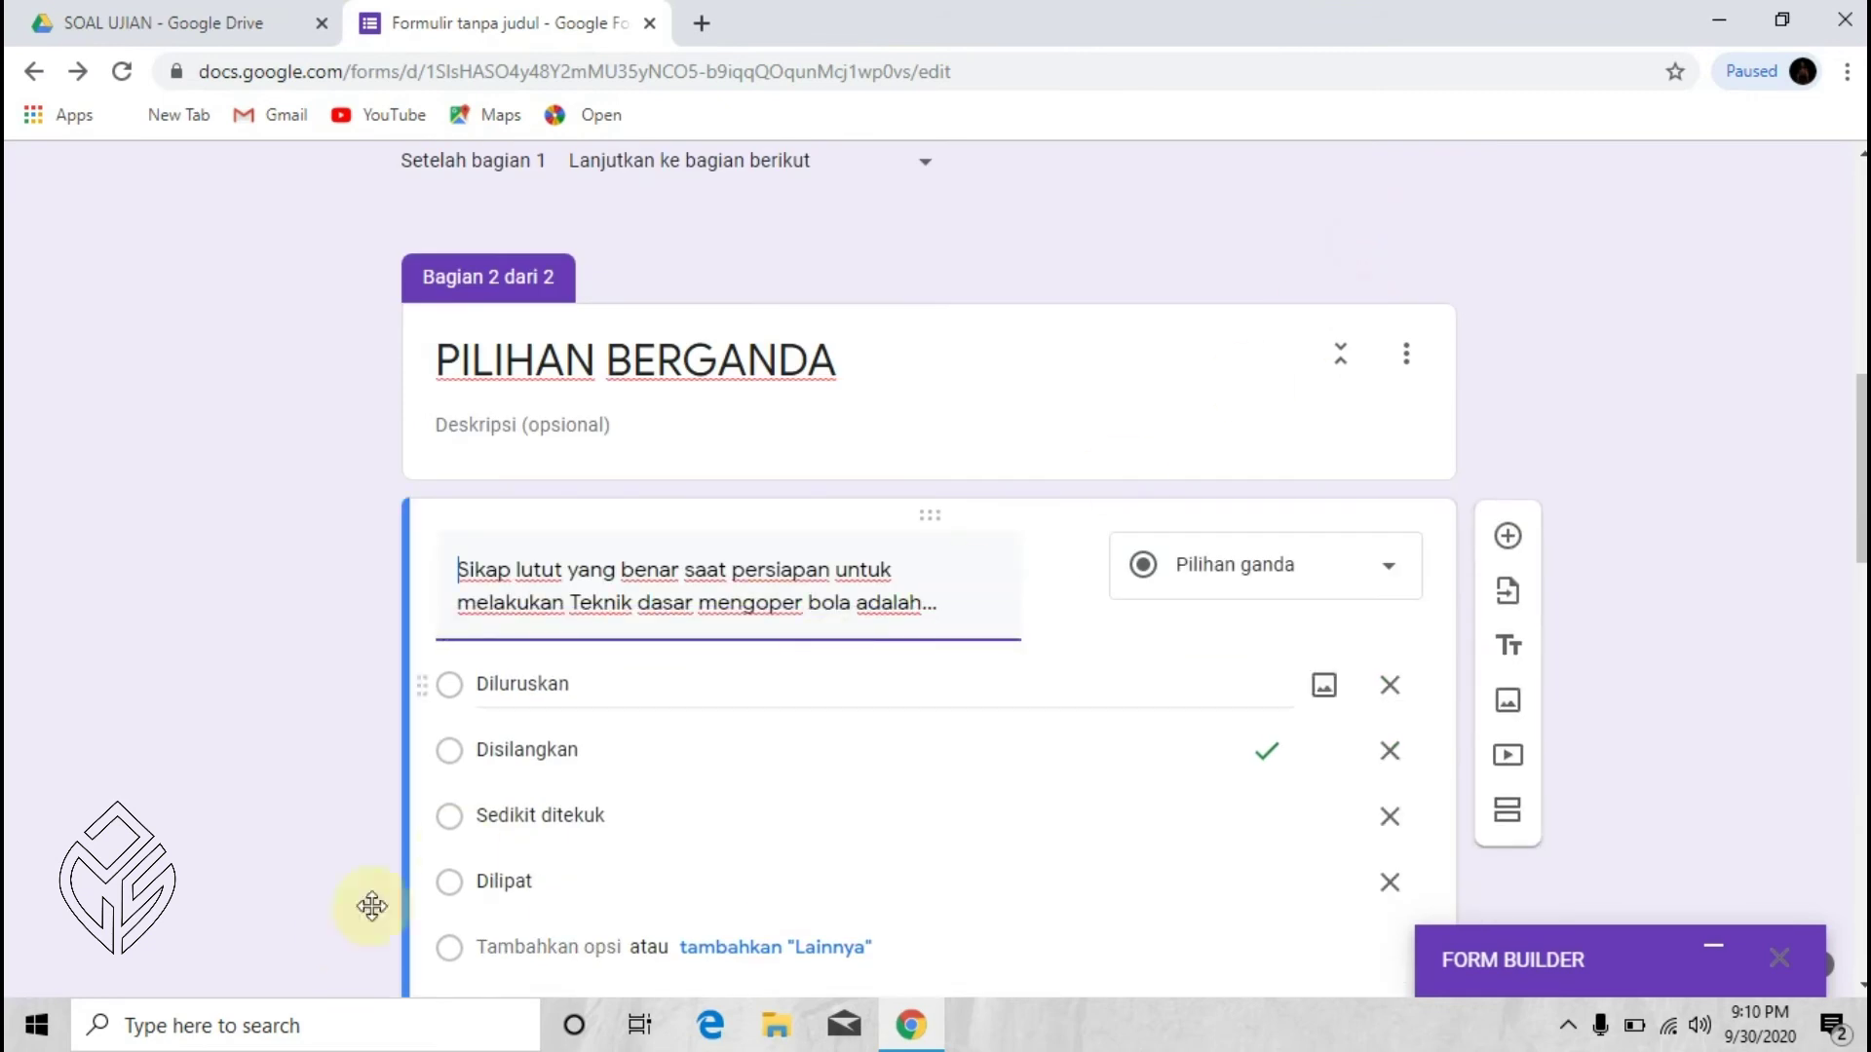
# Step: Assign 5 points to the question about gaze direction (Arah pandangan) in its answer key
pyautogui.scroll(-7, 581, 810)
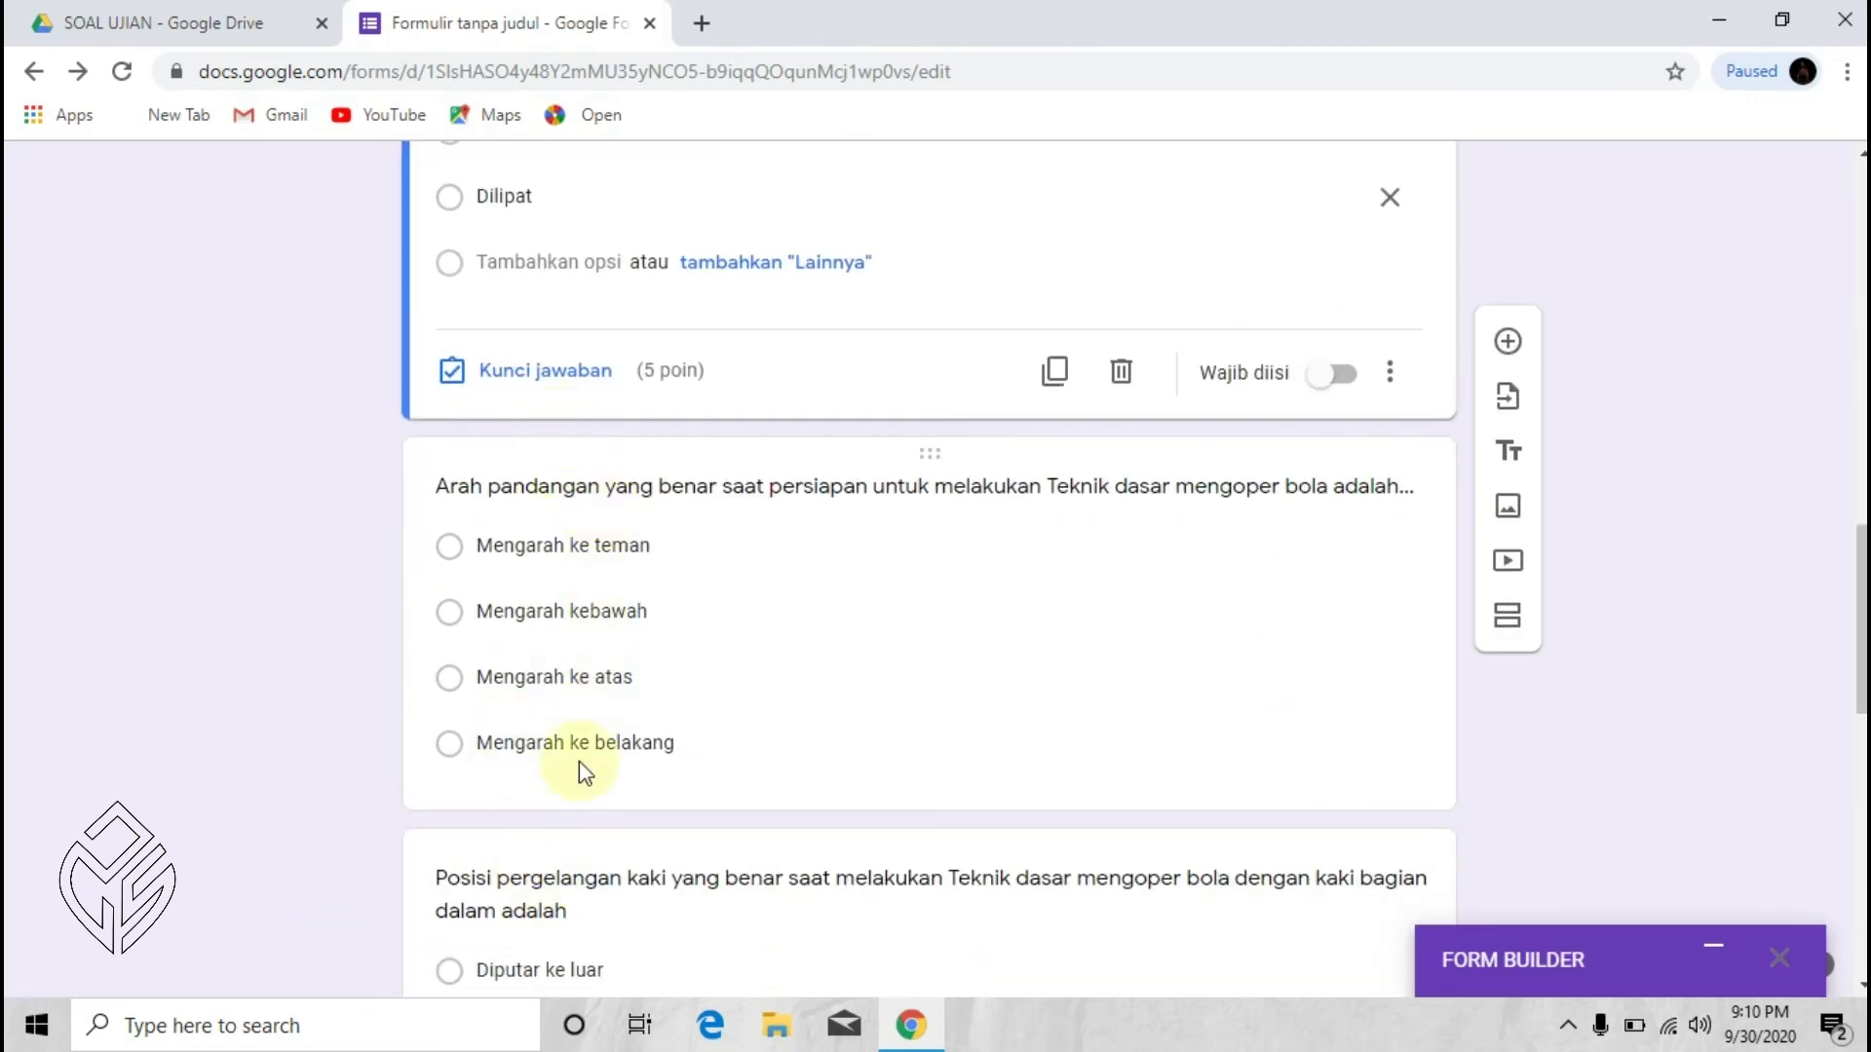
pyautogui.click(511, 750)
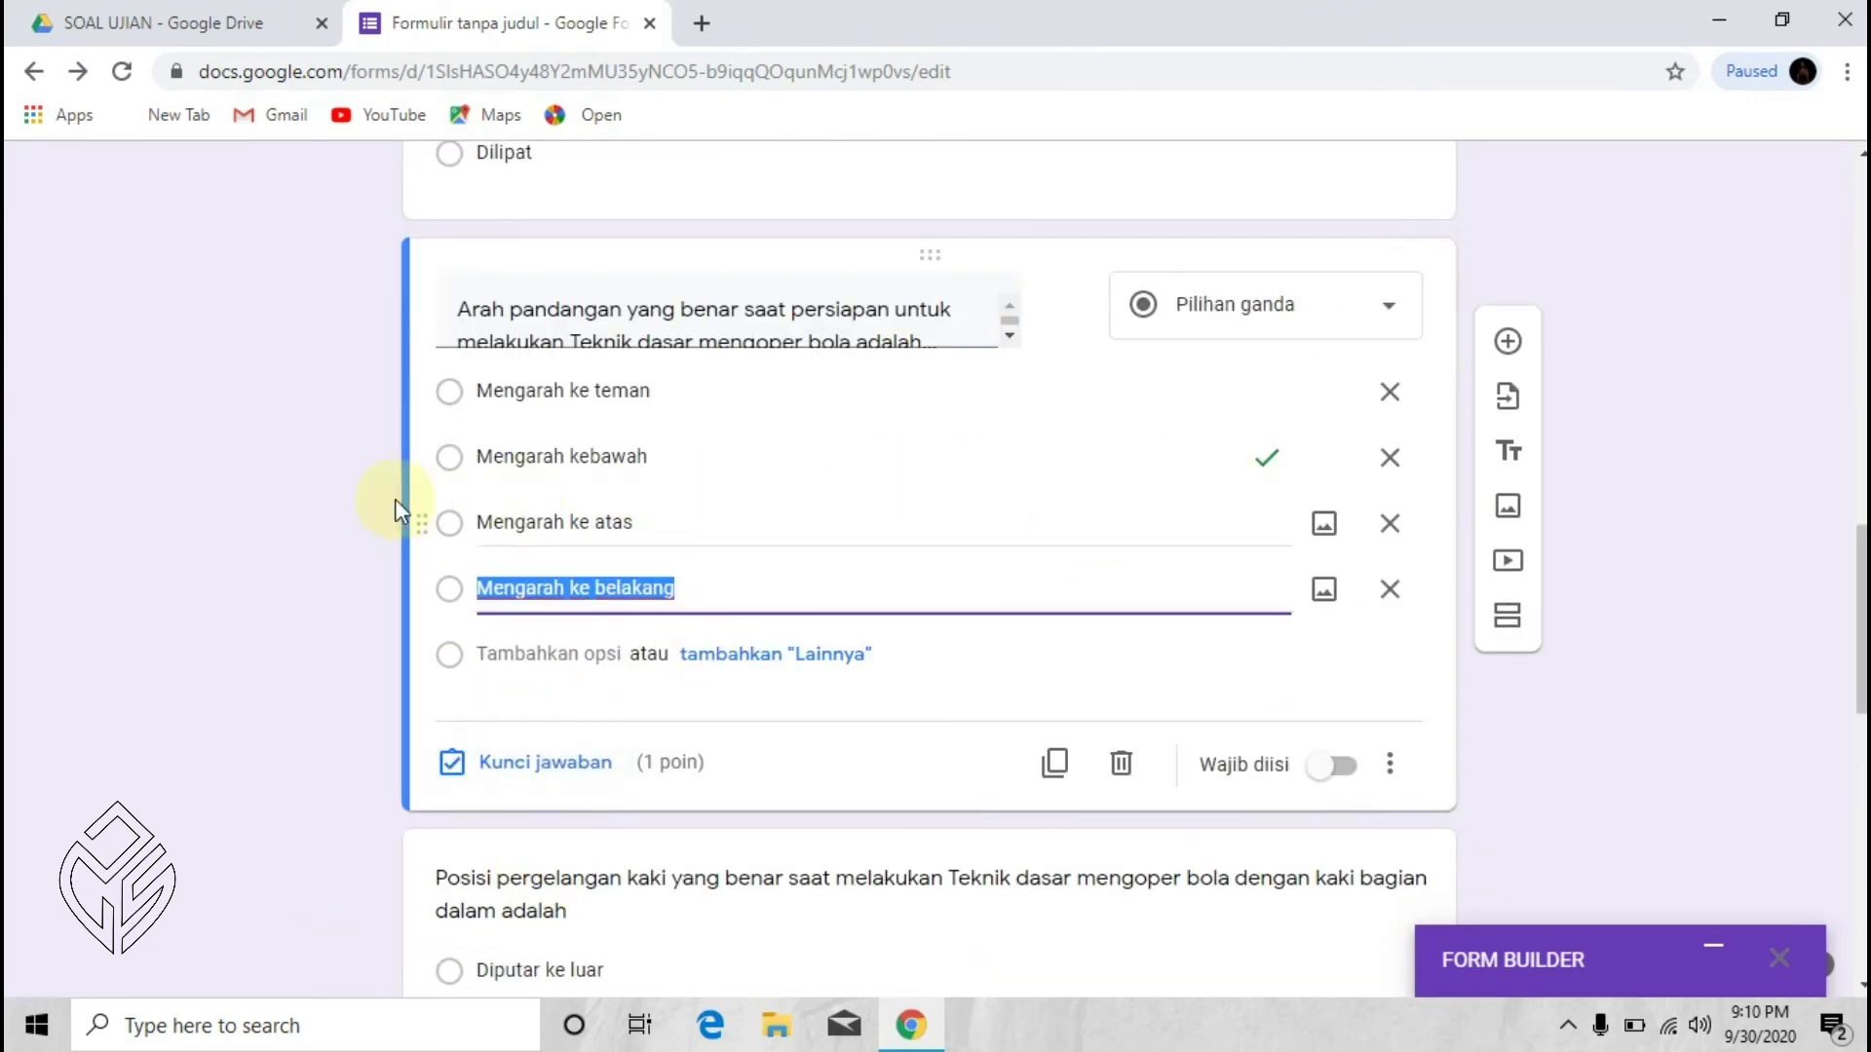
pyautogui.click(521, 770)
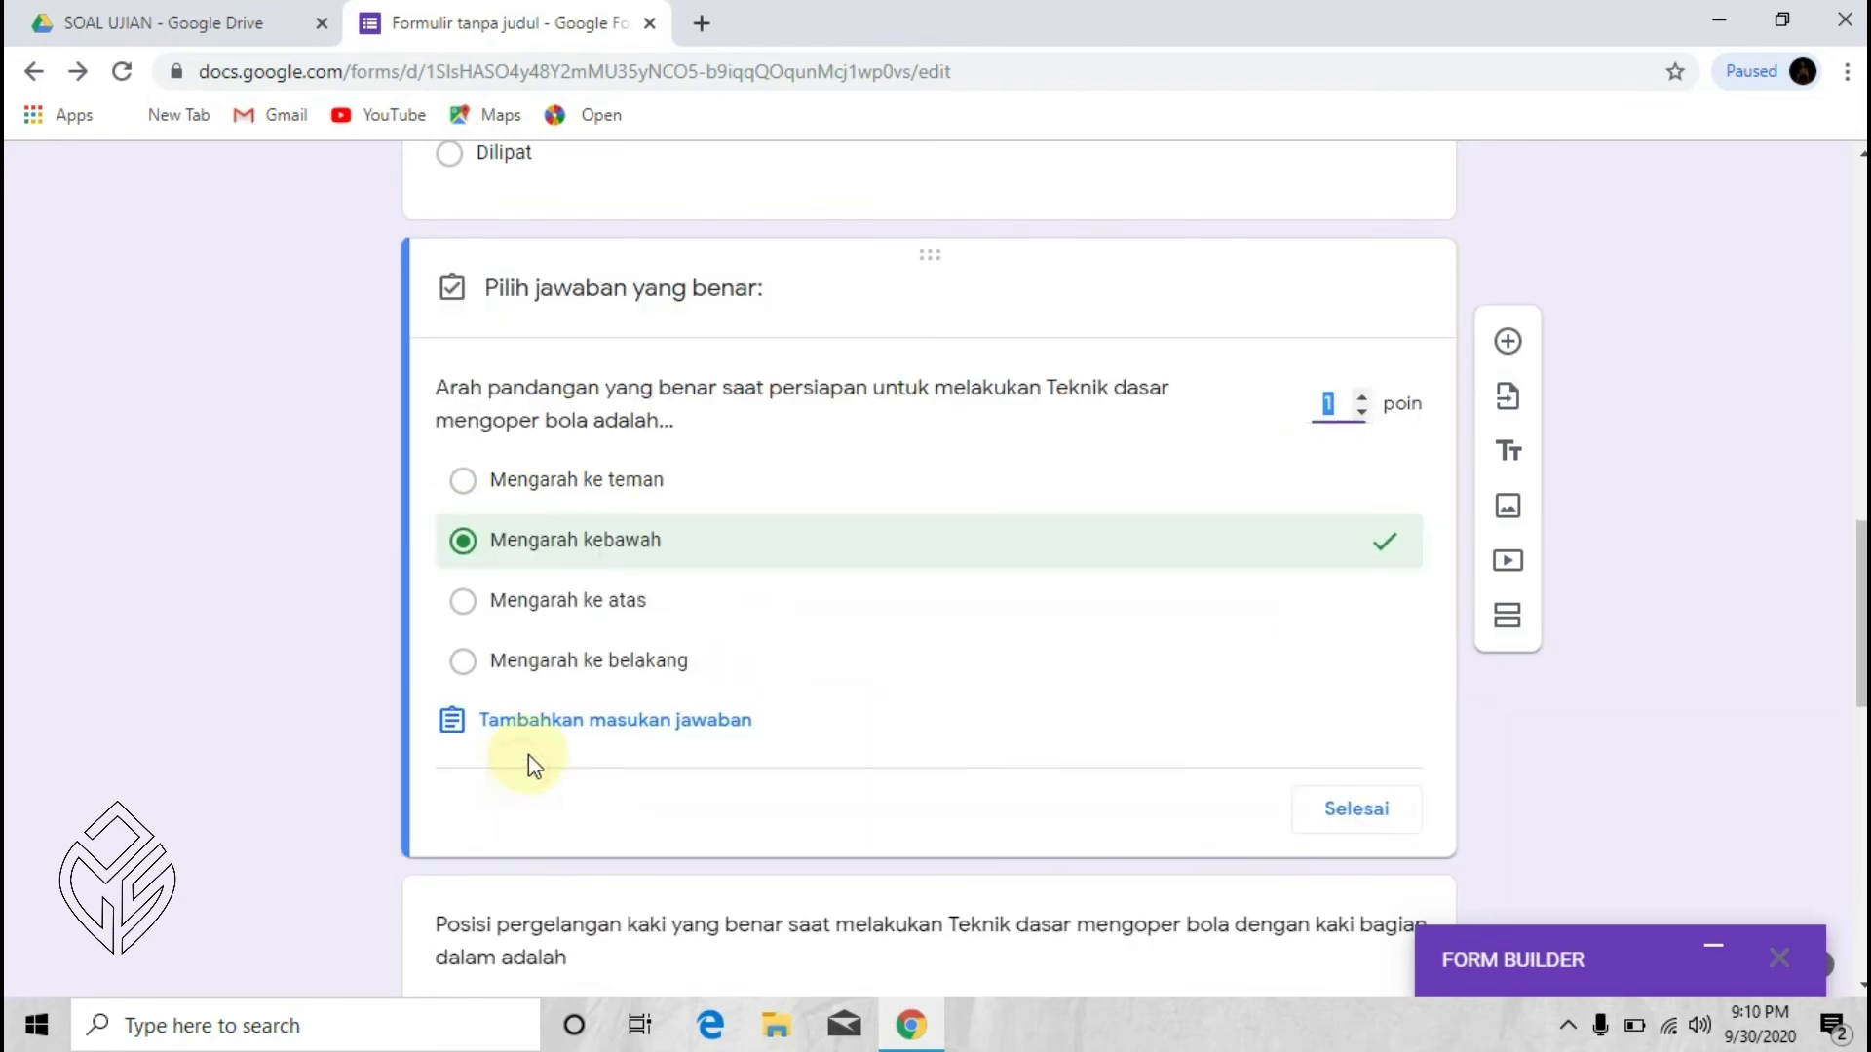
pyautogui.tripleClick(1361, 398)
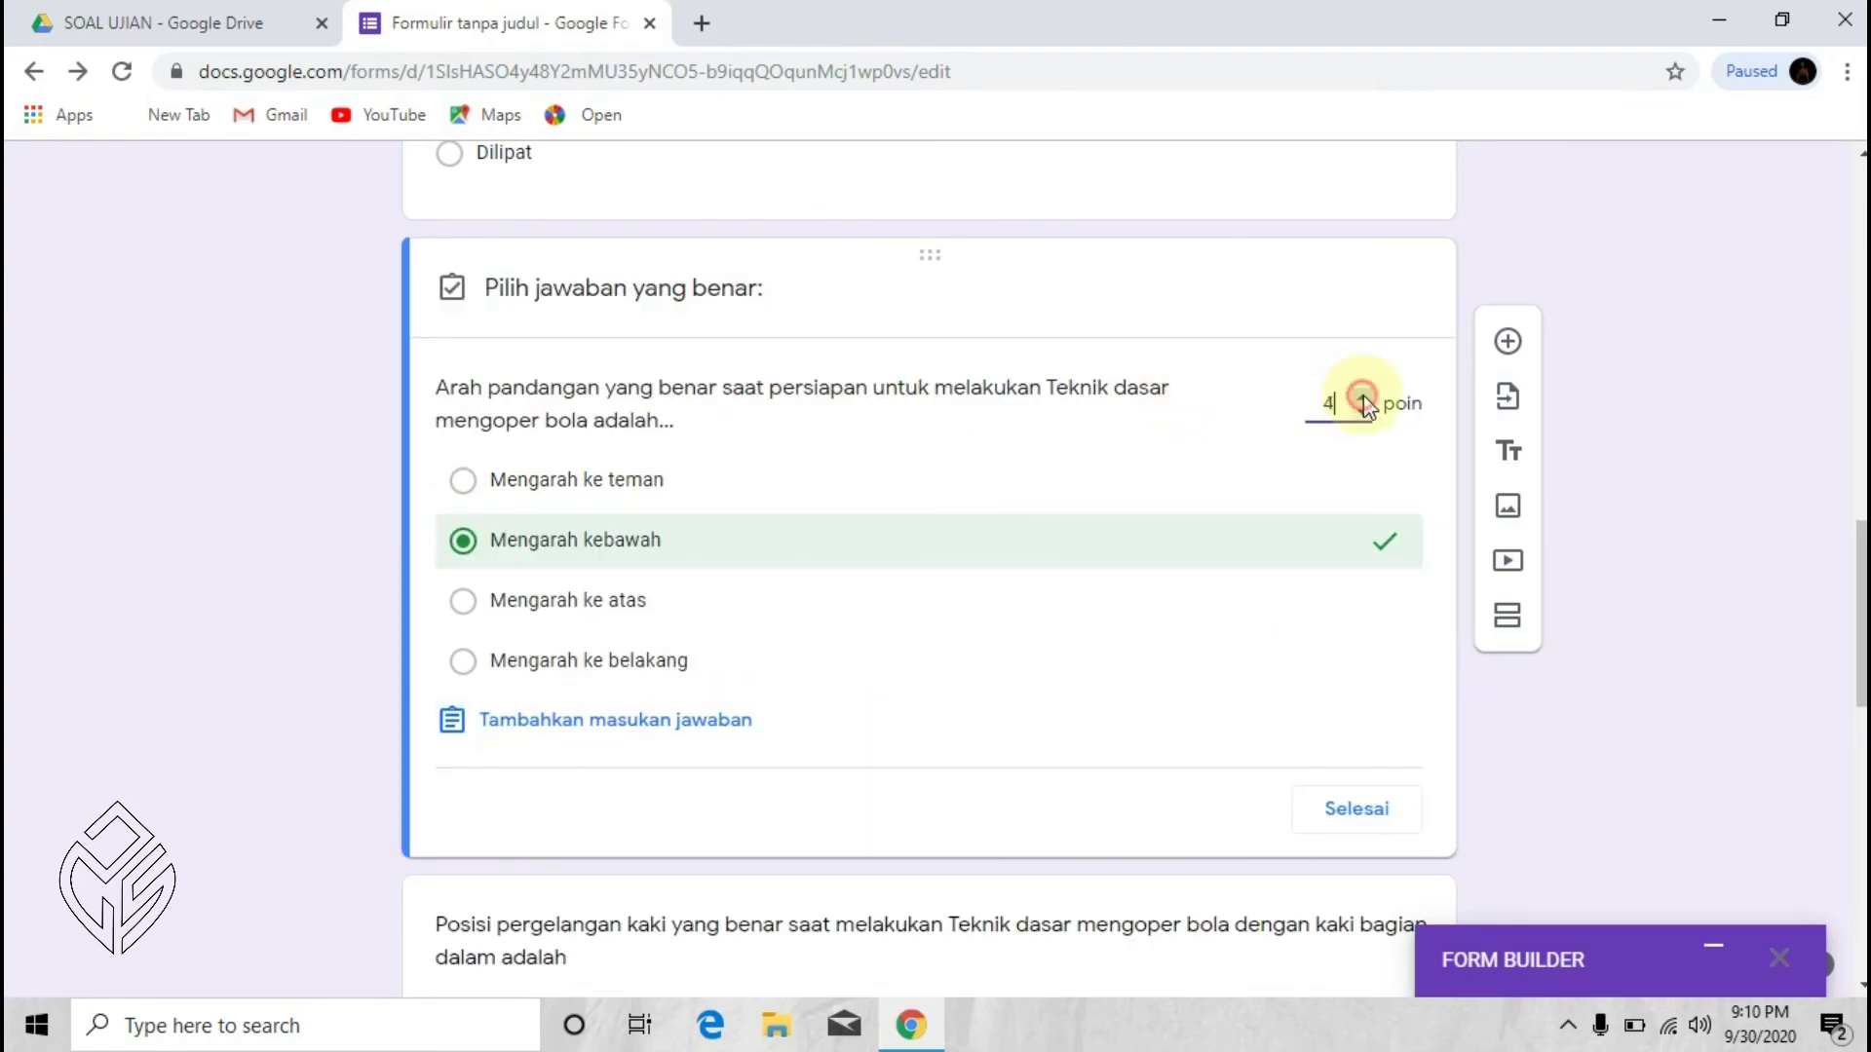
pyautogui.click(1342, 811)
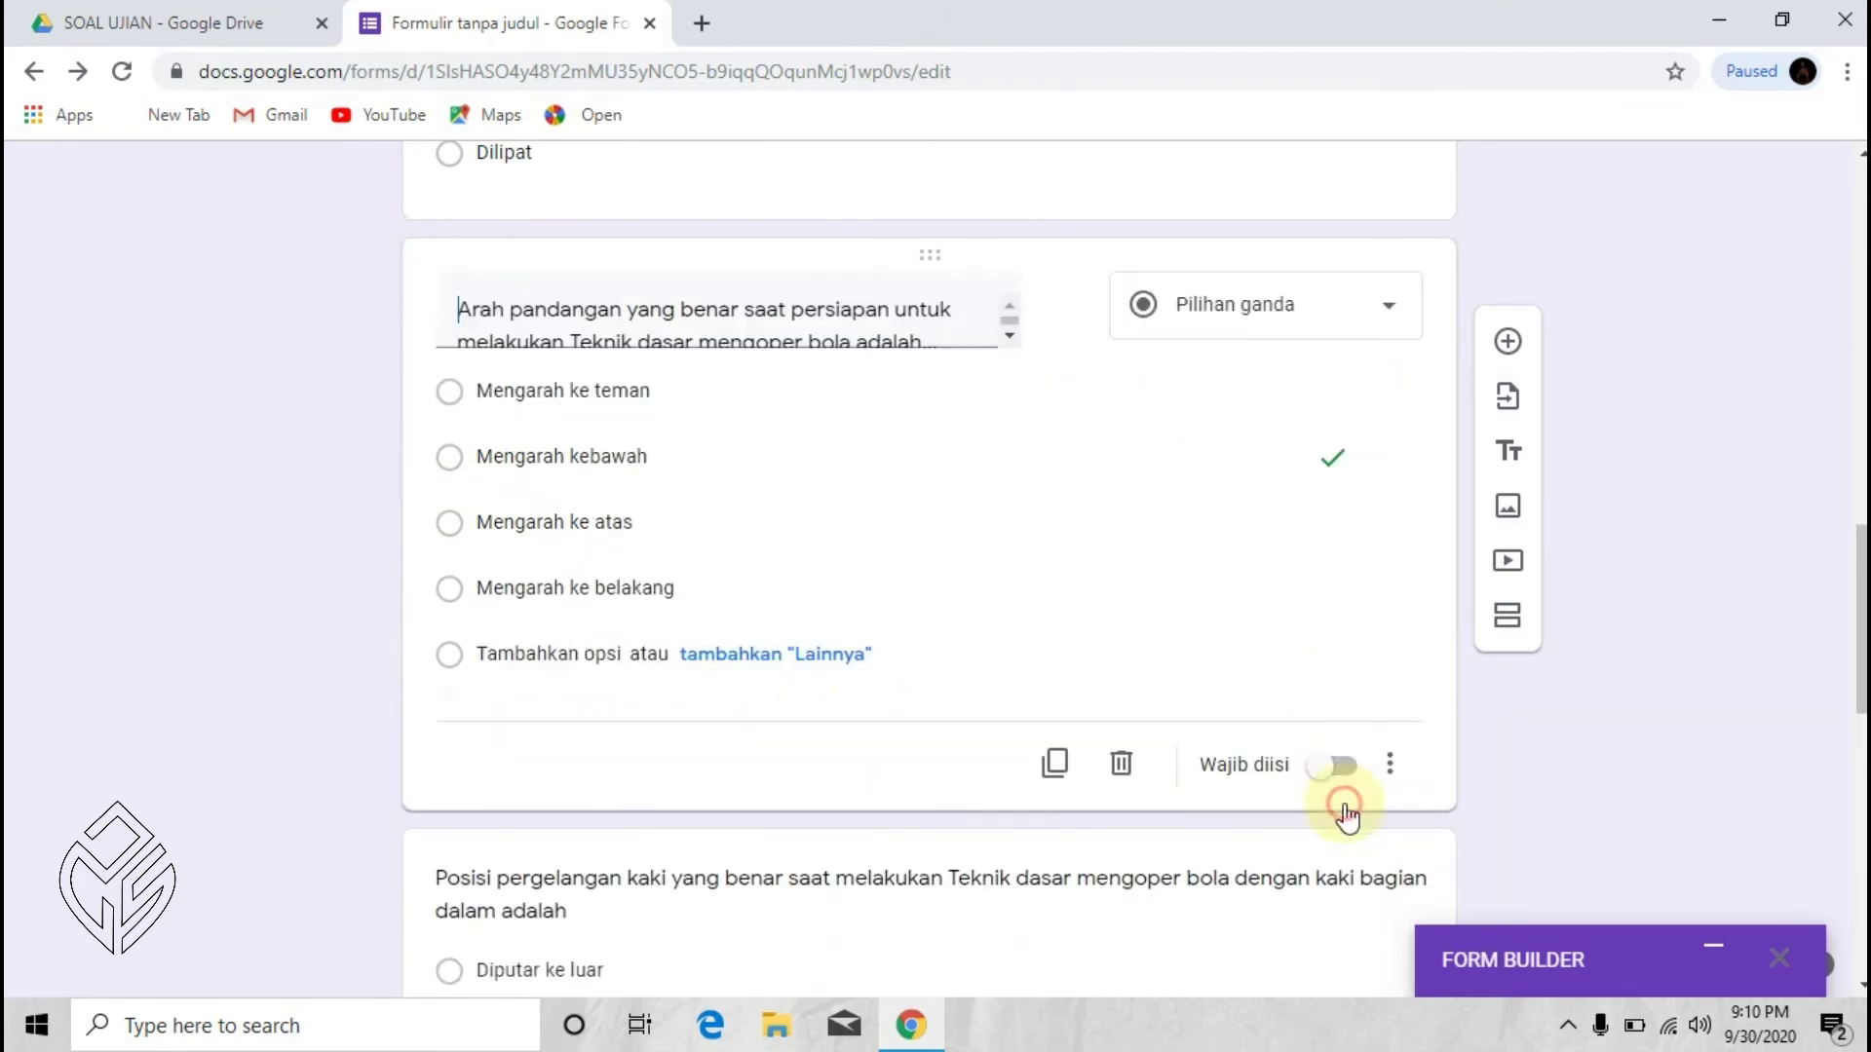
# Step: Assign 5 points to the ankle-position question for passing with the inner foot (kaki bagian dalam) in its answer key
pyautogui.scroll(-4, 809, 833)
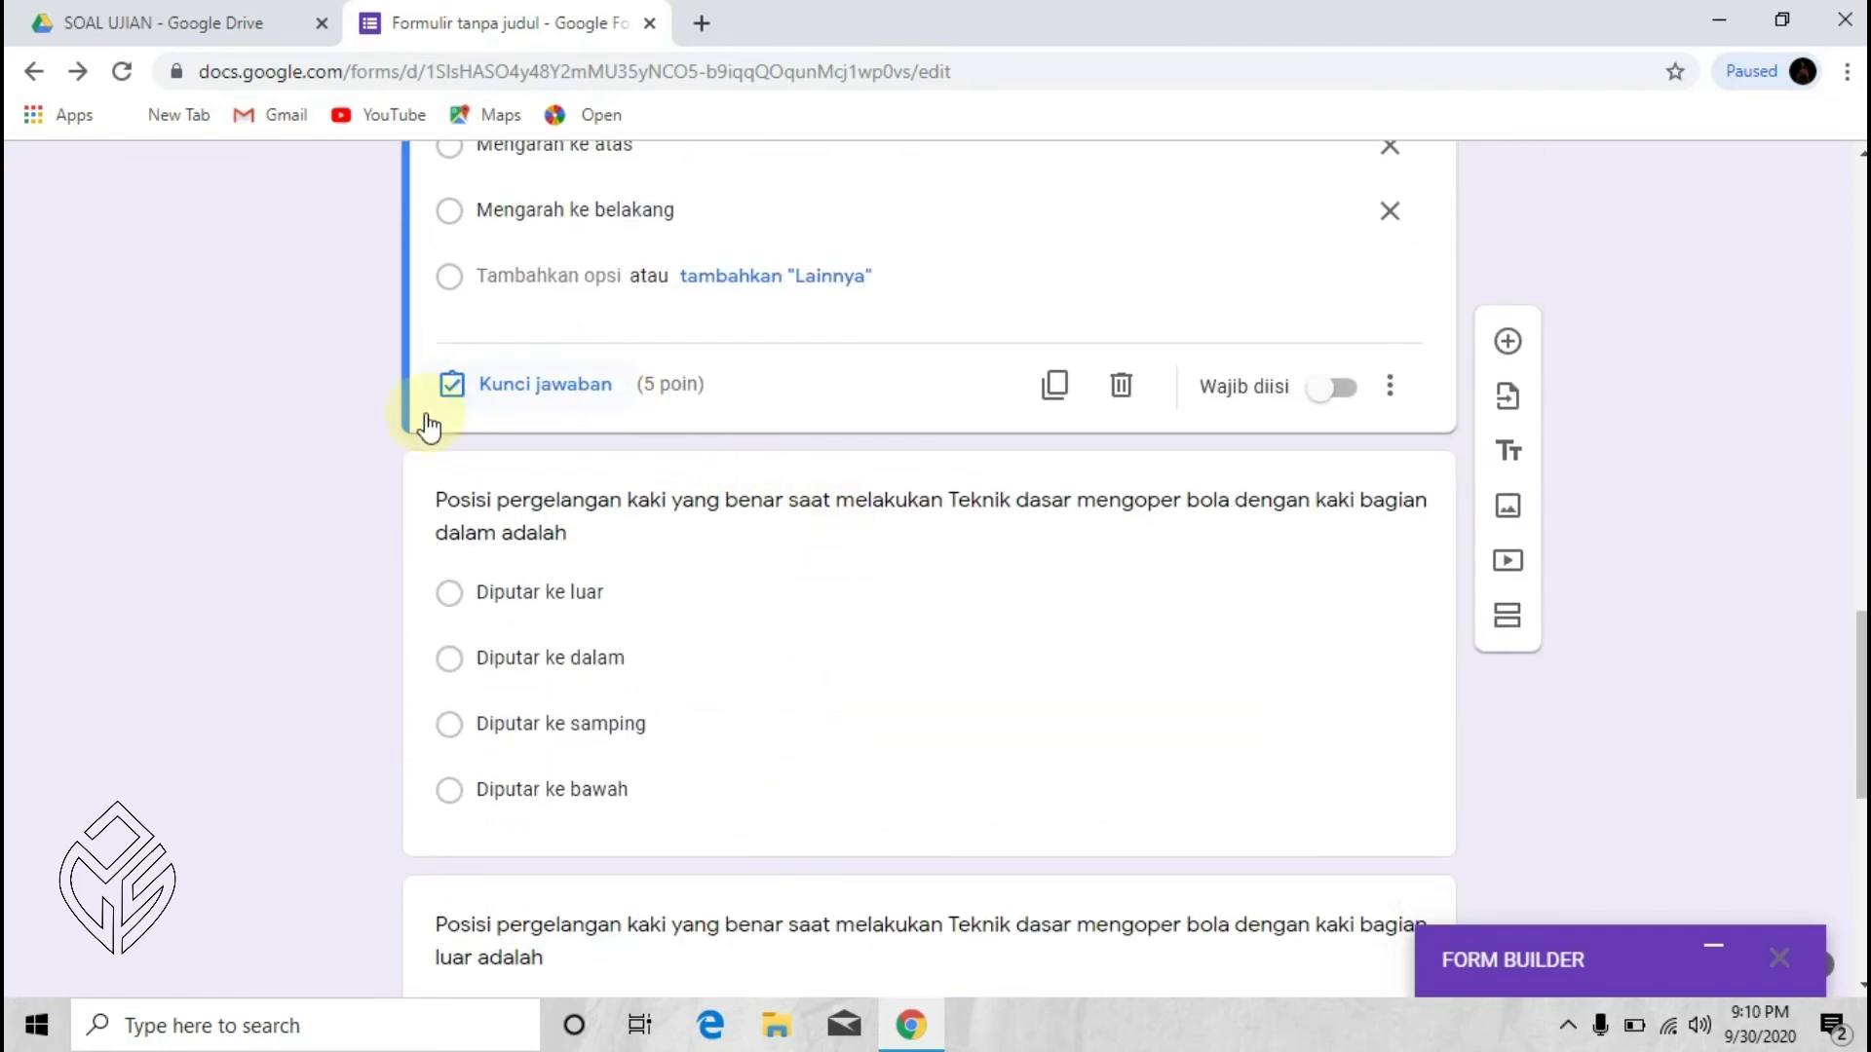
pyautogui.click(614, 842)
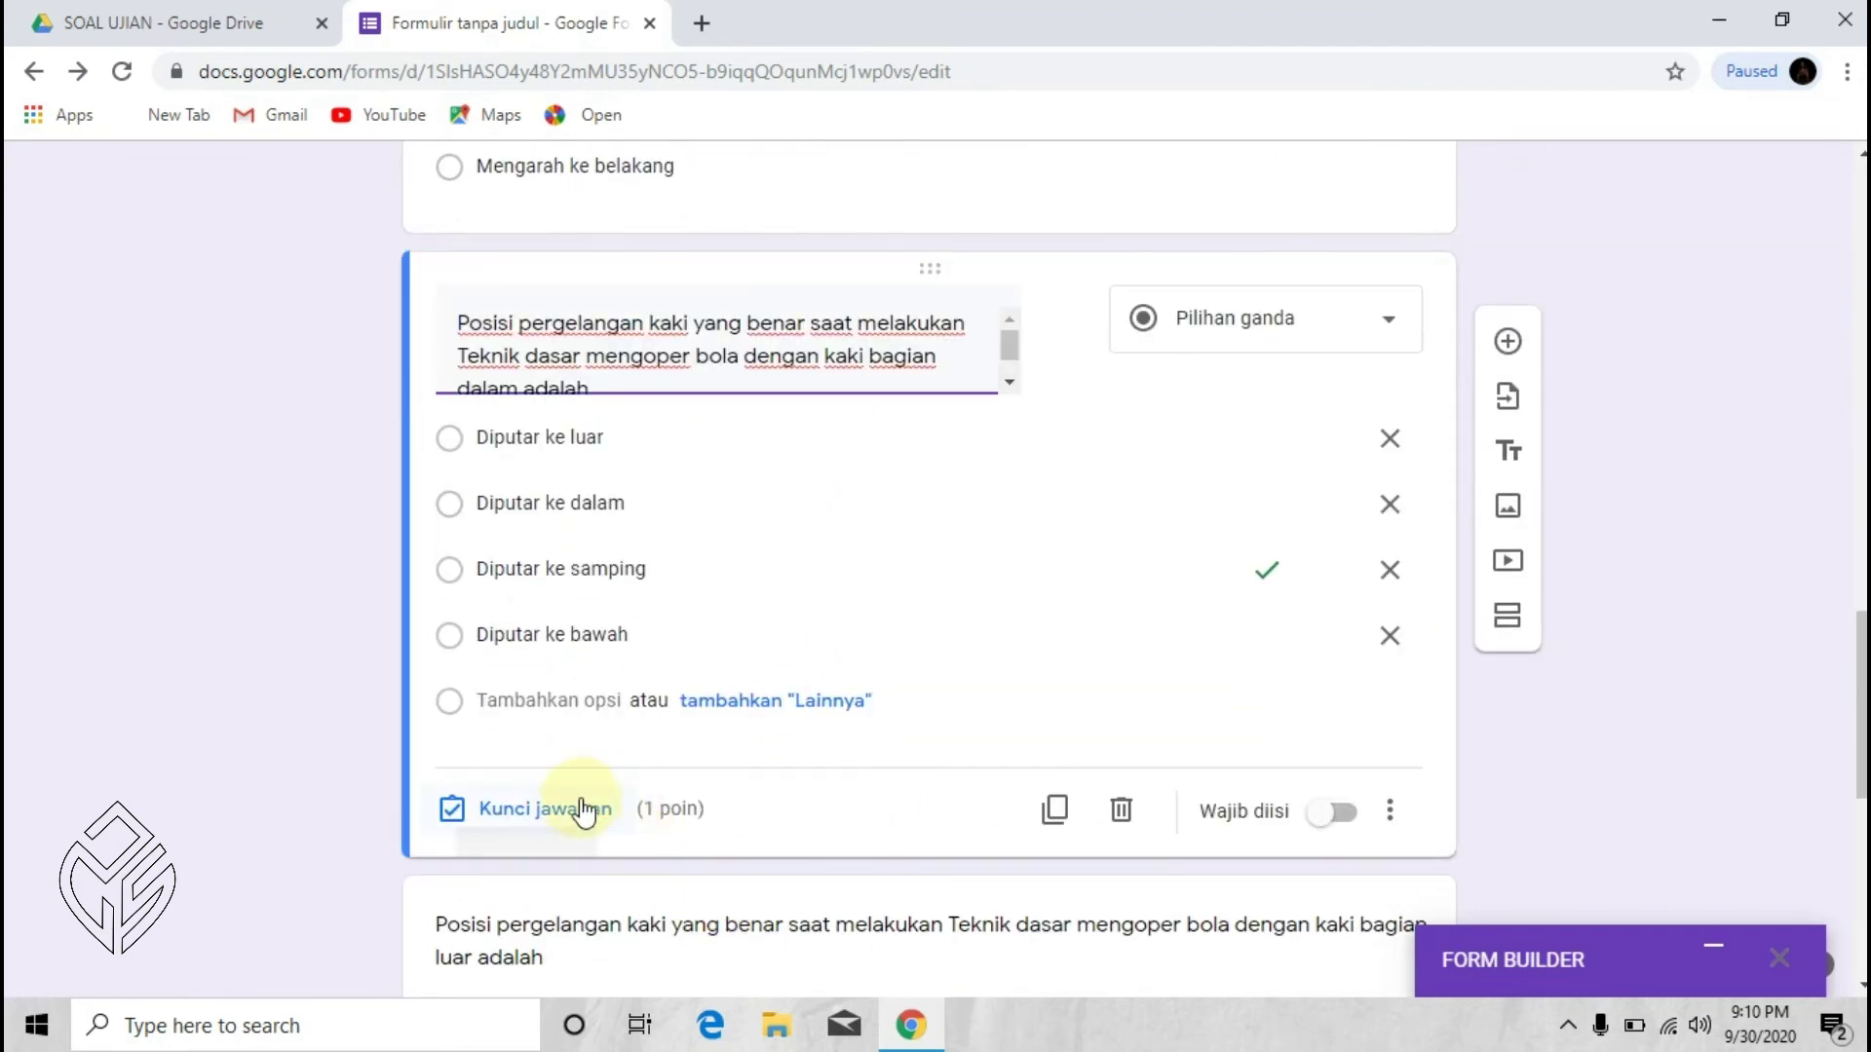
pyautogui.click(584, 805)
pyautogui.click(1343, 414)
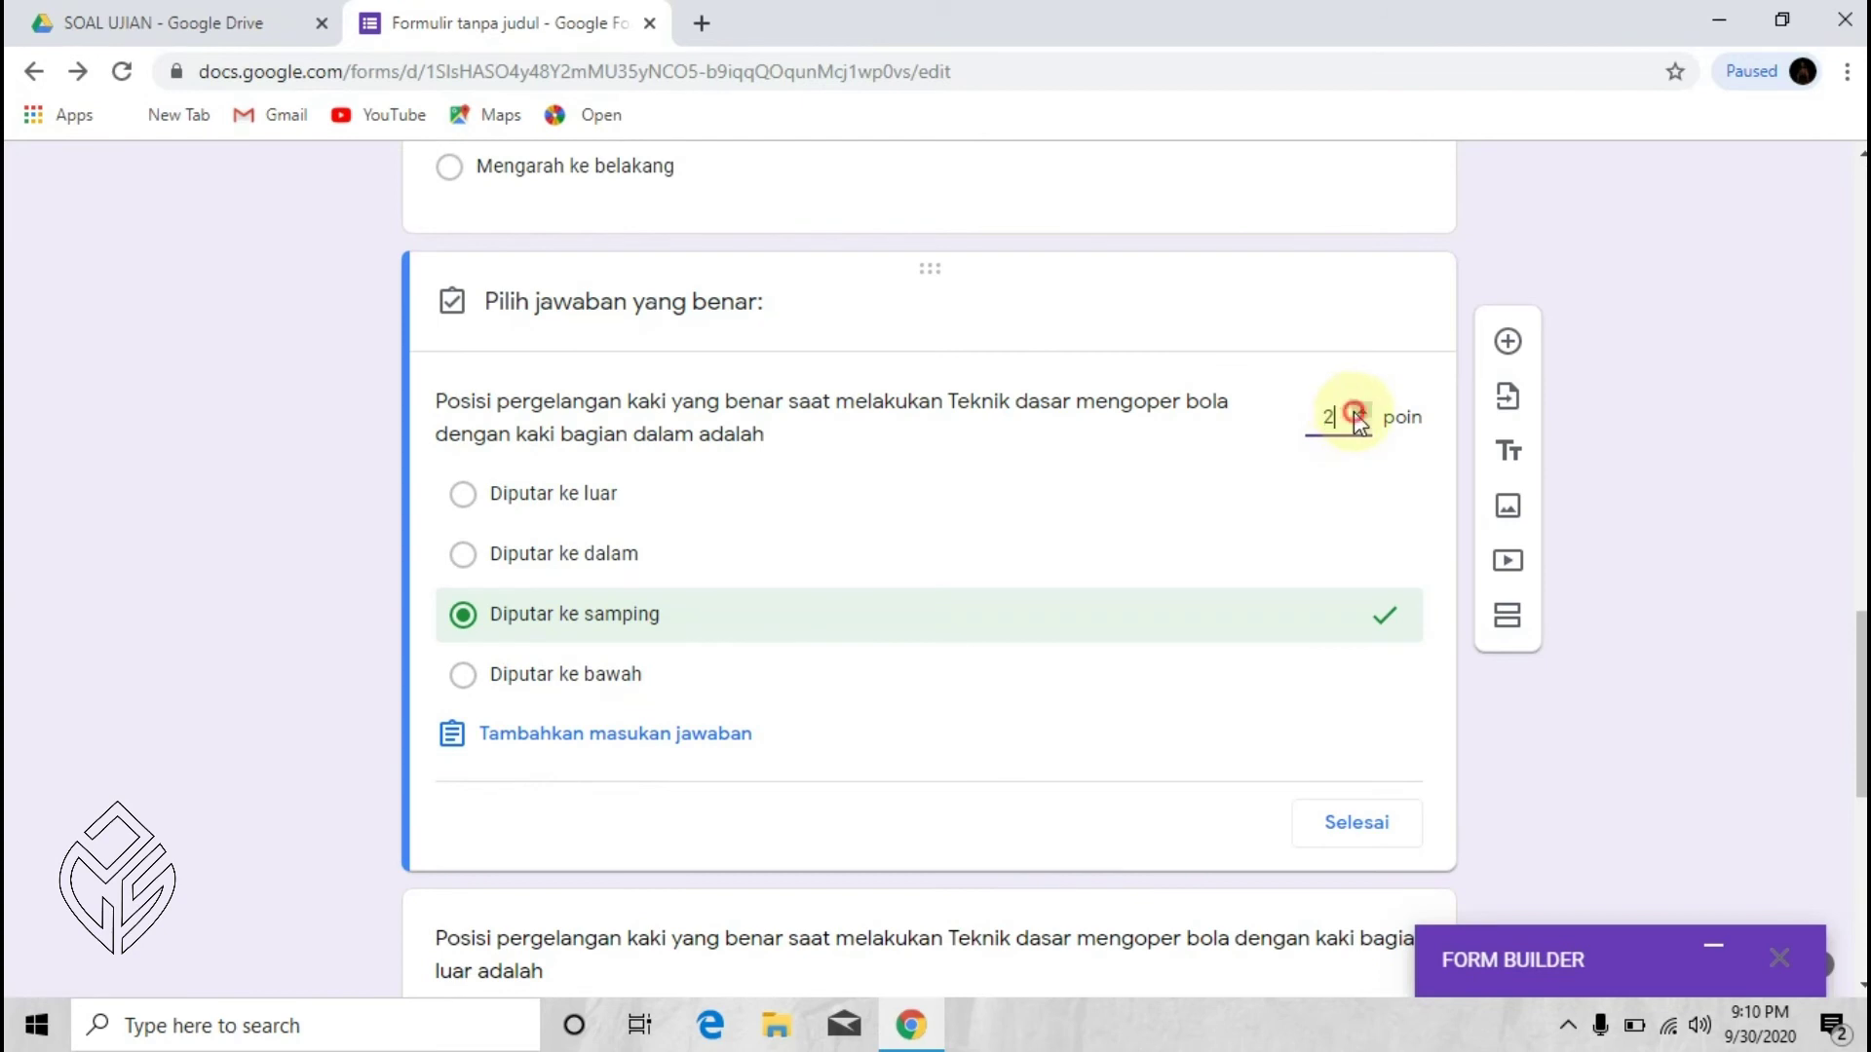
pyautogui.scroll(-3, 1165, 797)
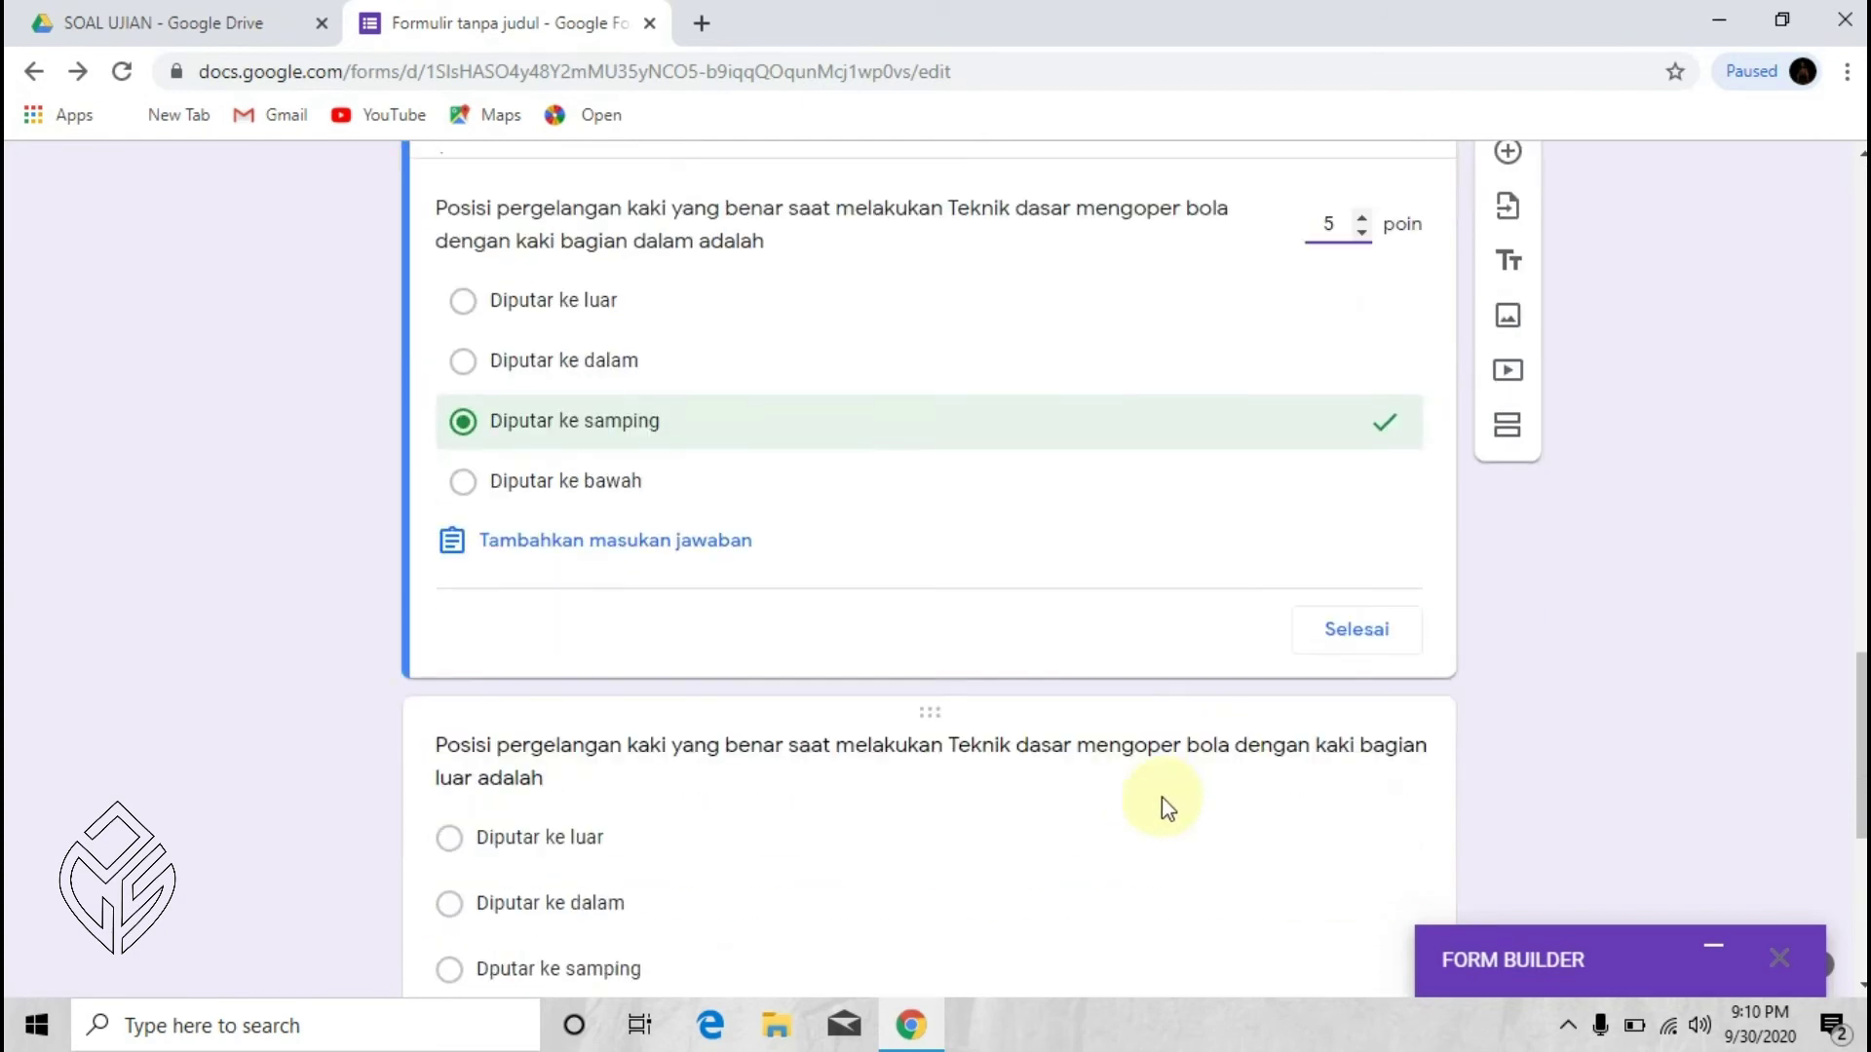
pyautogui.click(1364, 552)
# Step: Assign 5 points to the ankle-position question for passing with the outer foot (kaki bagian luar) in its answer key
pyautogui.scroll(-5, 598, 718)
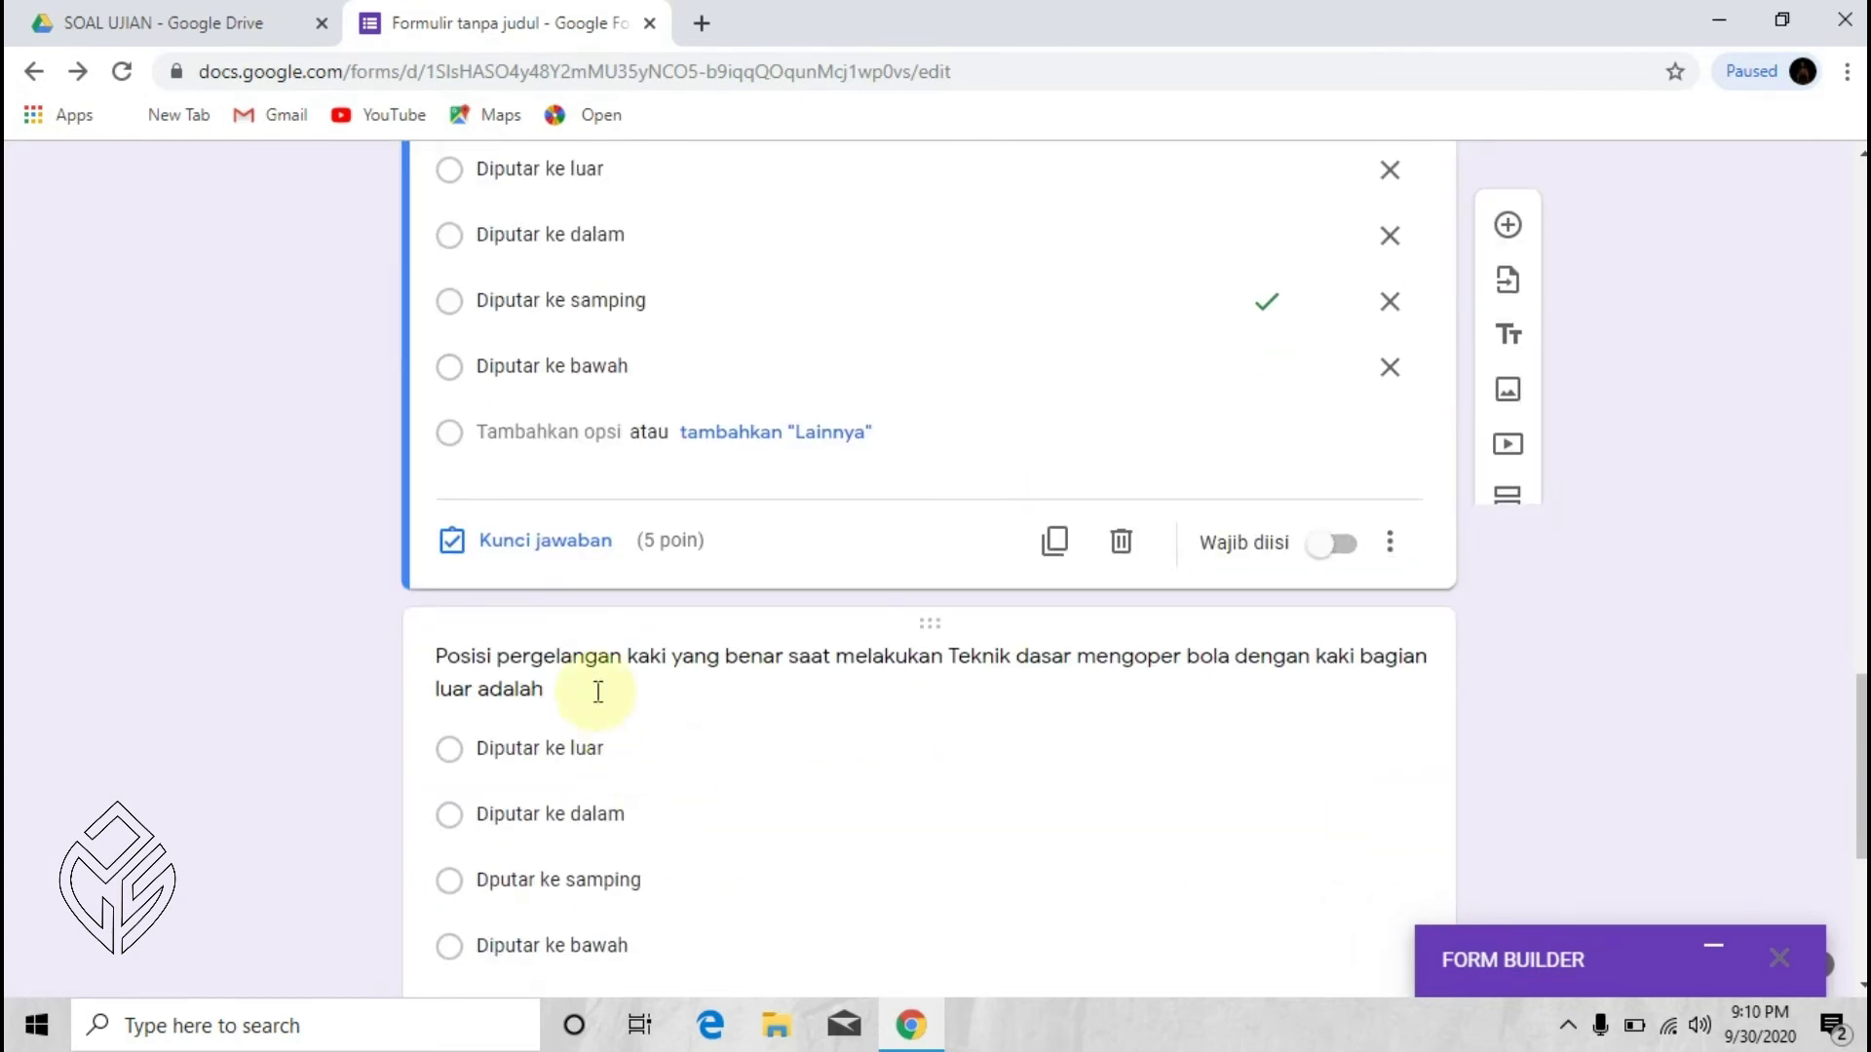
pyautogui.scroll(-5, 585, 818)
pyautogui.click(635, 476)
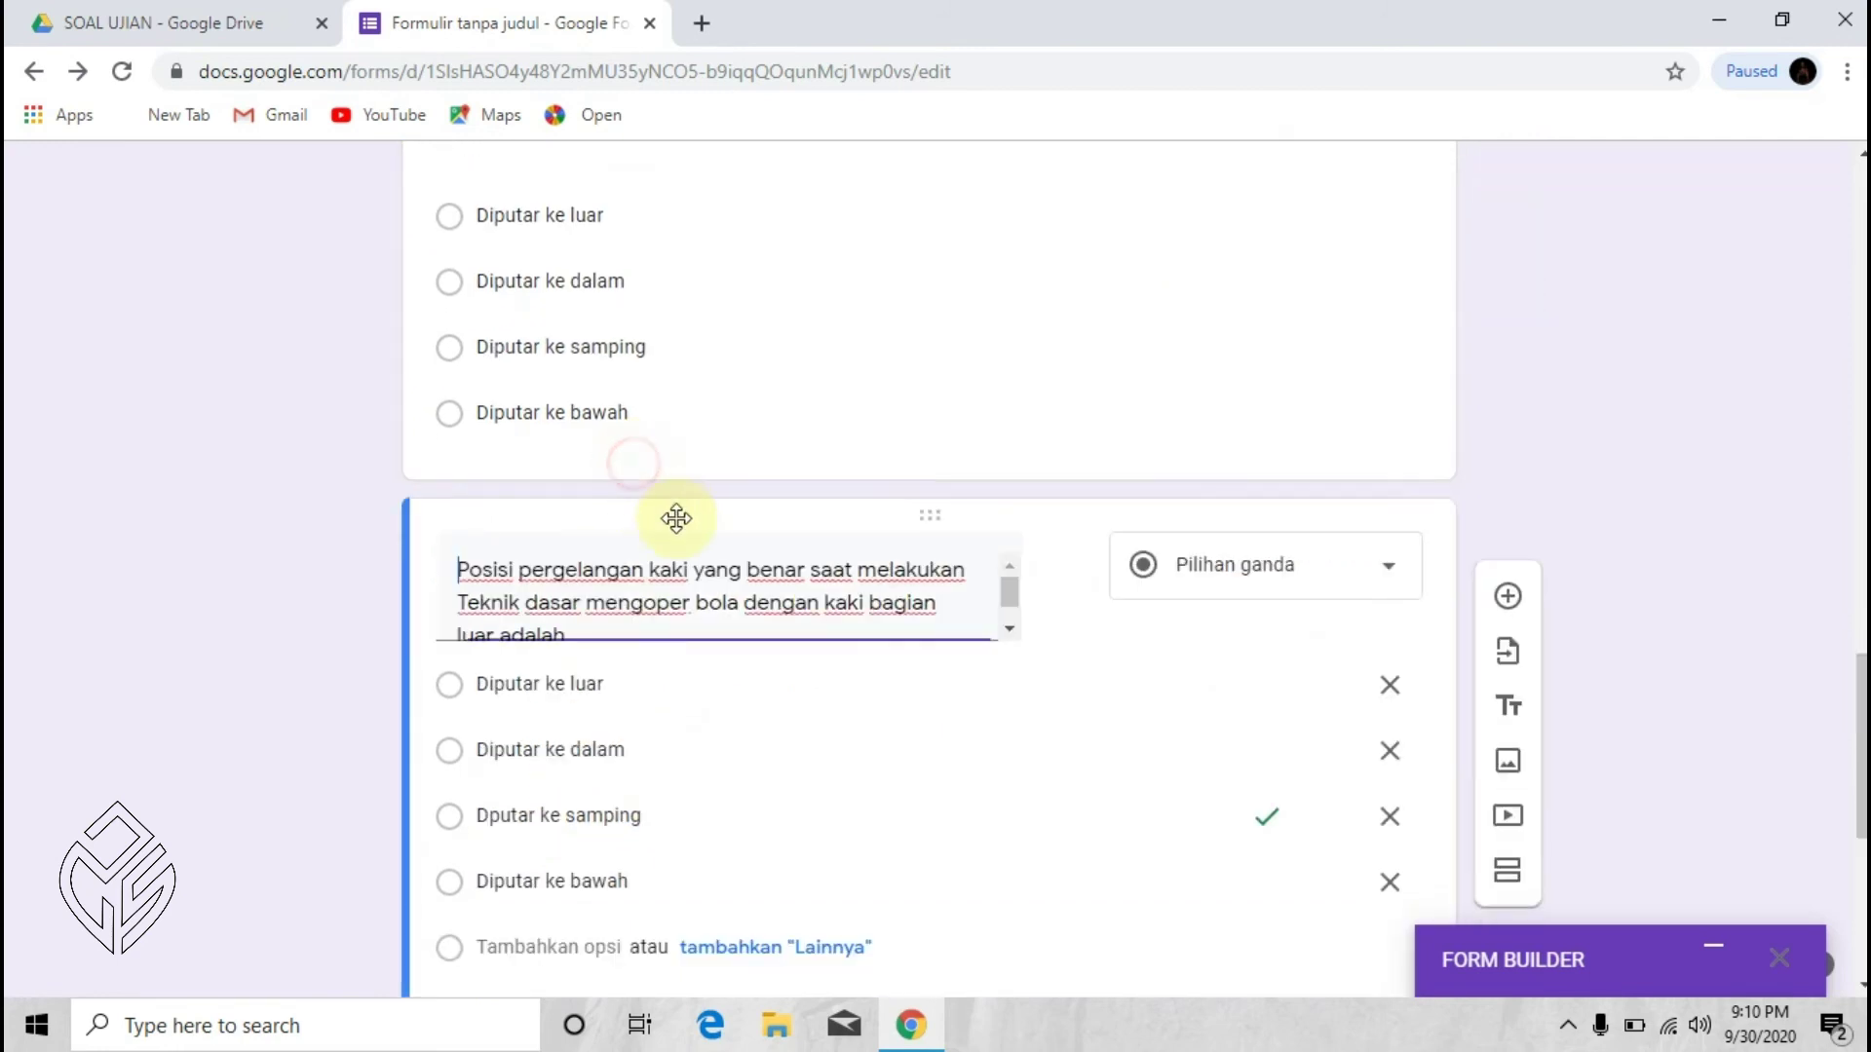
pyautogui.scroll(-4, 669, 898)
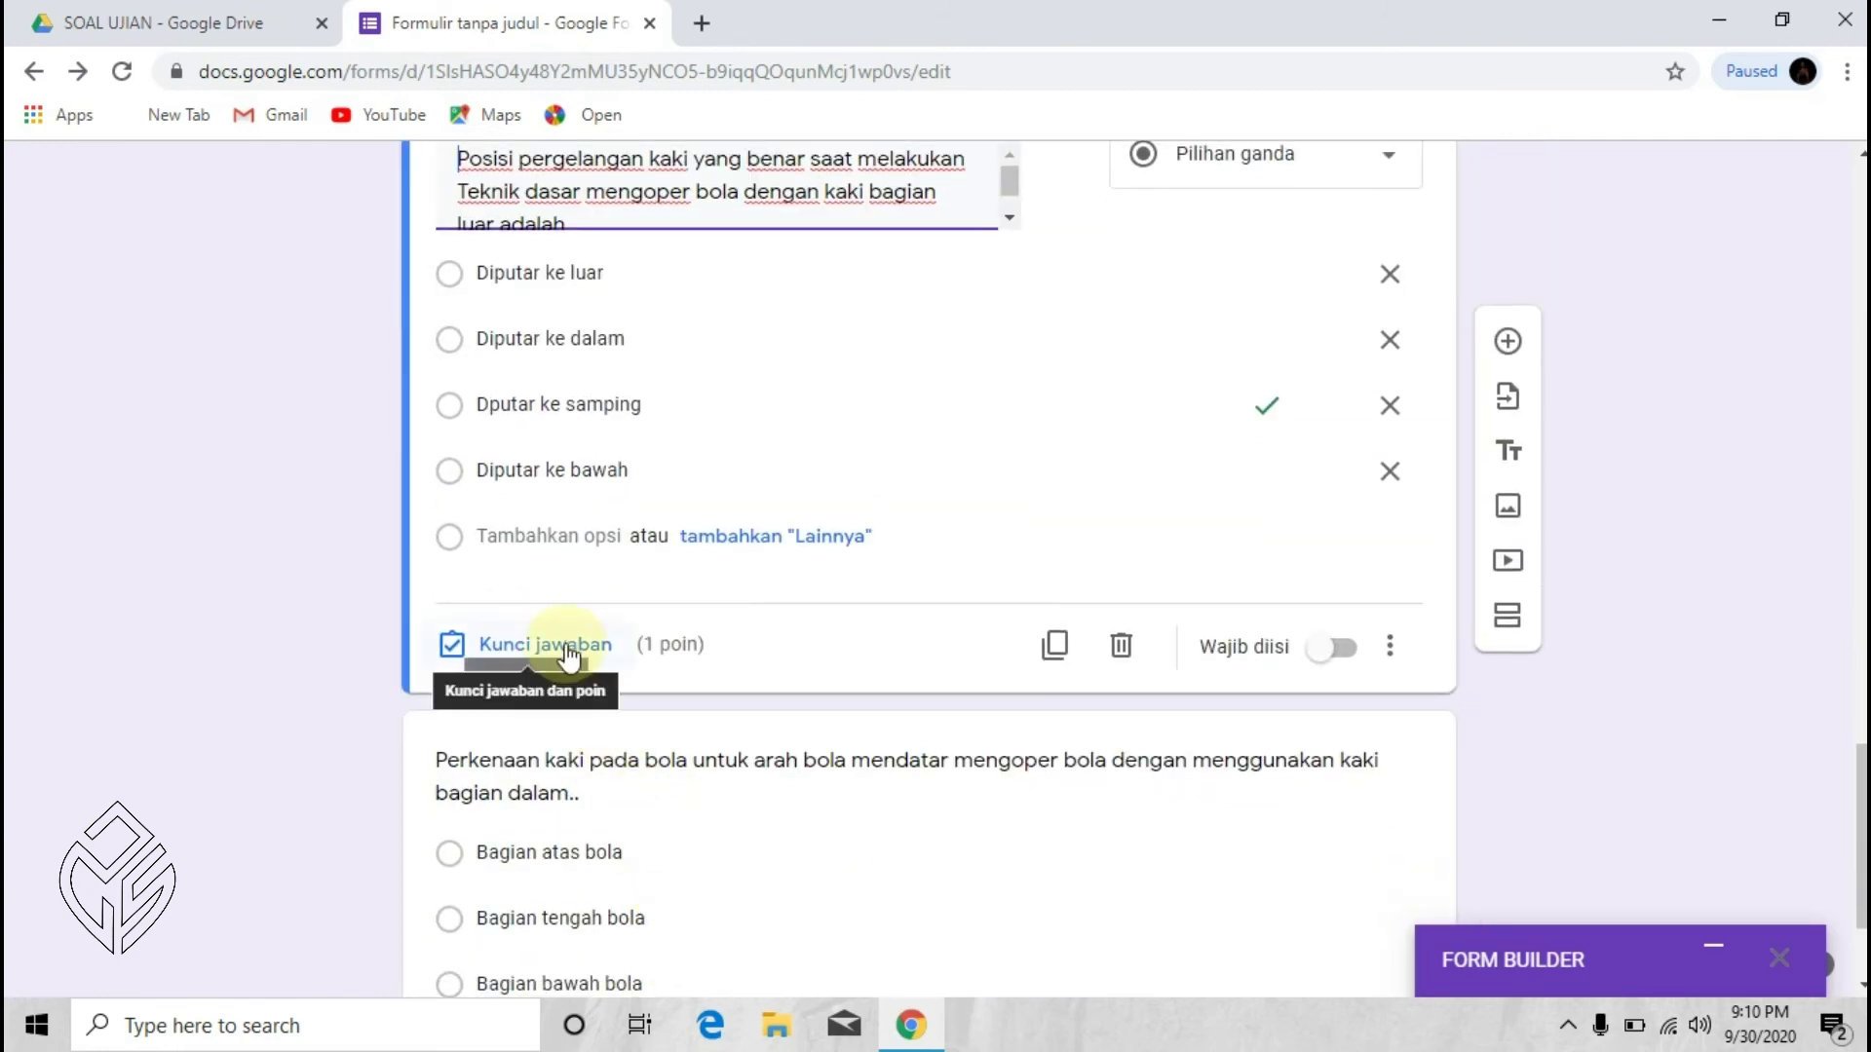
pyautogui.click(568, 651)
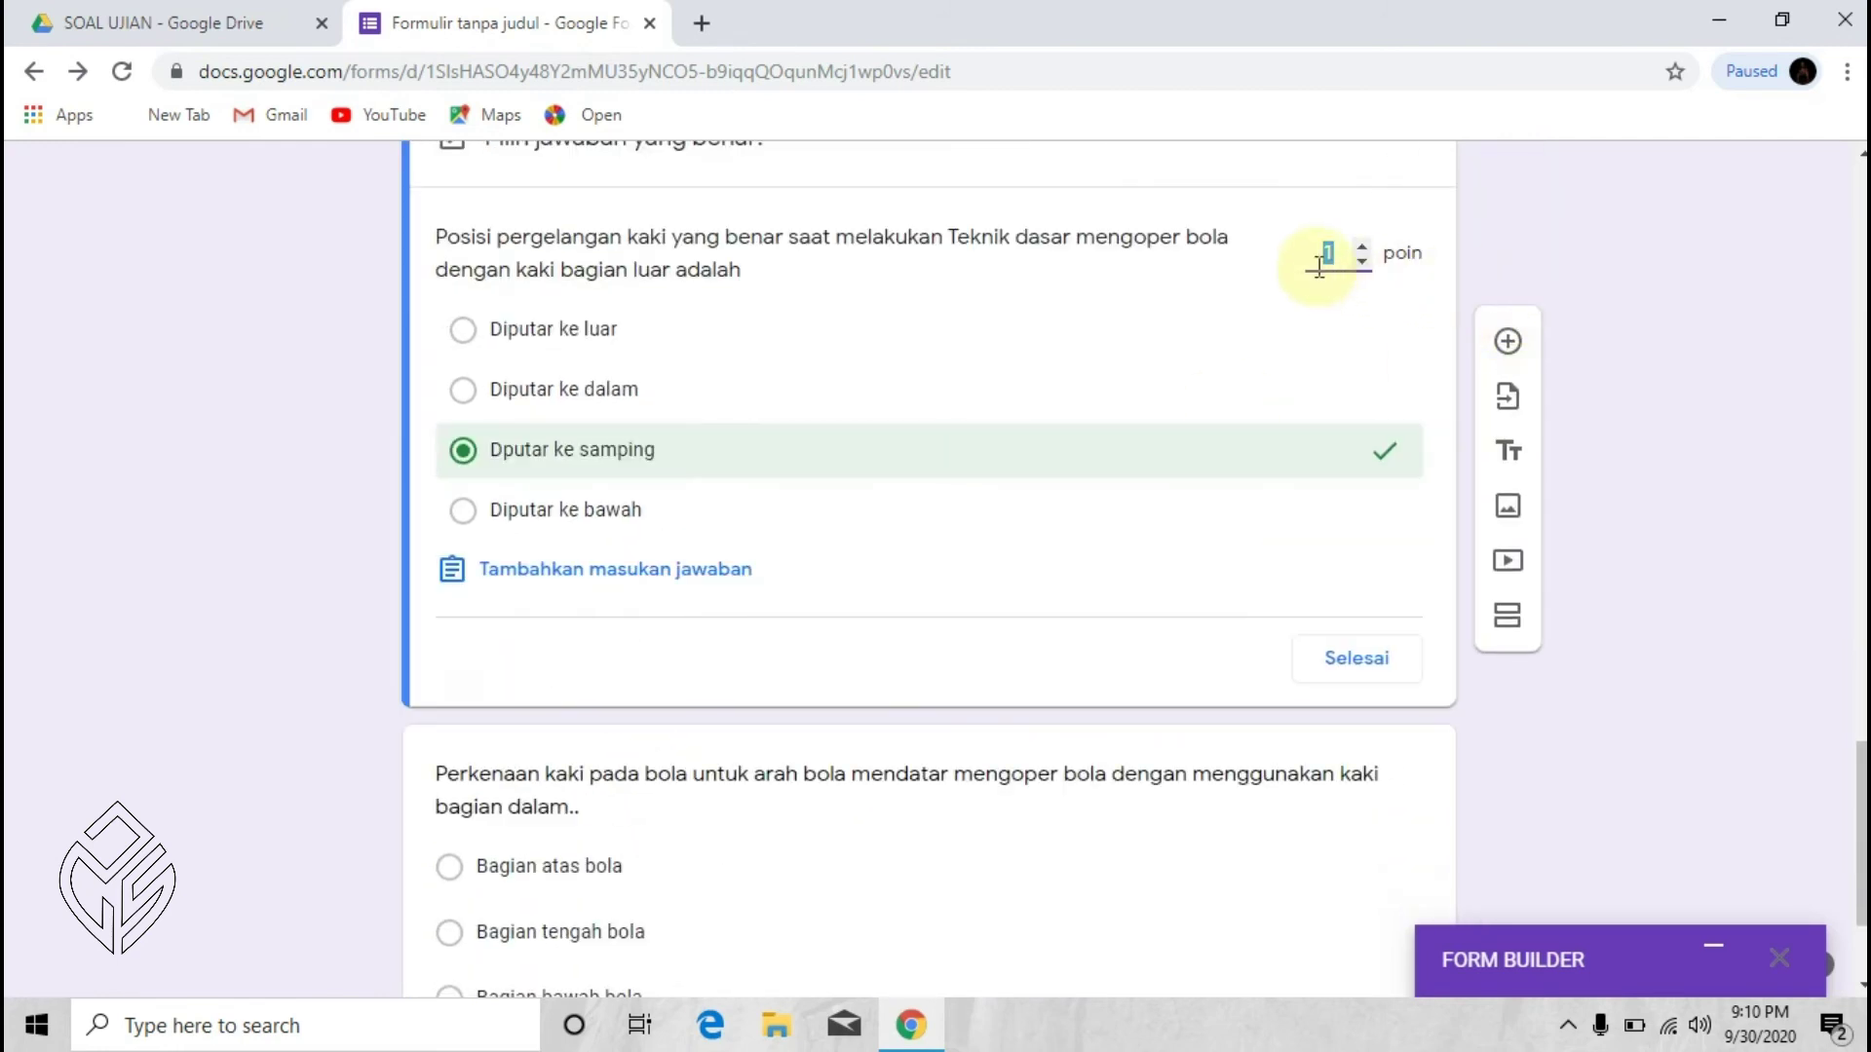
pyautogui.click(1362, 249)
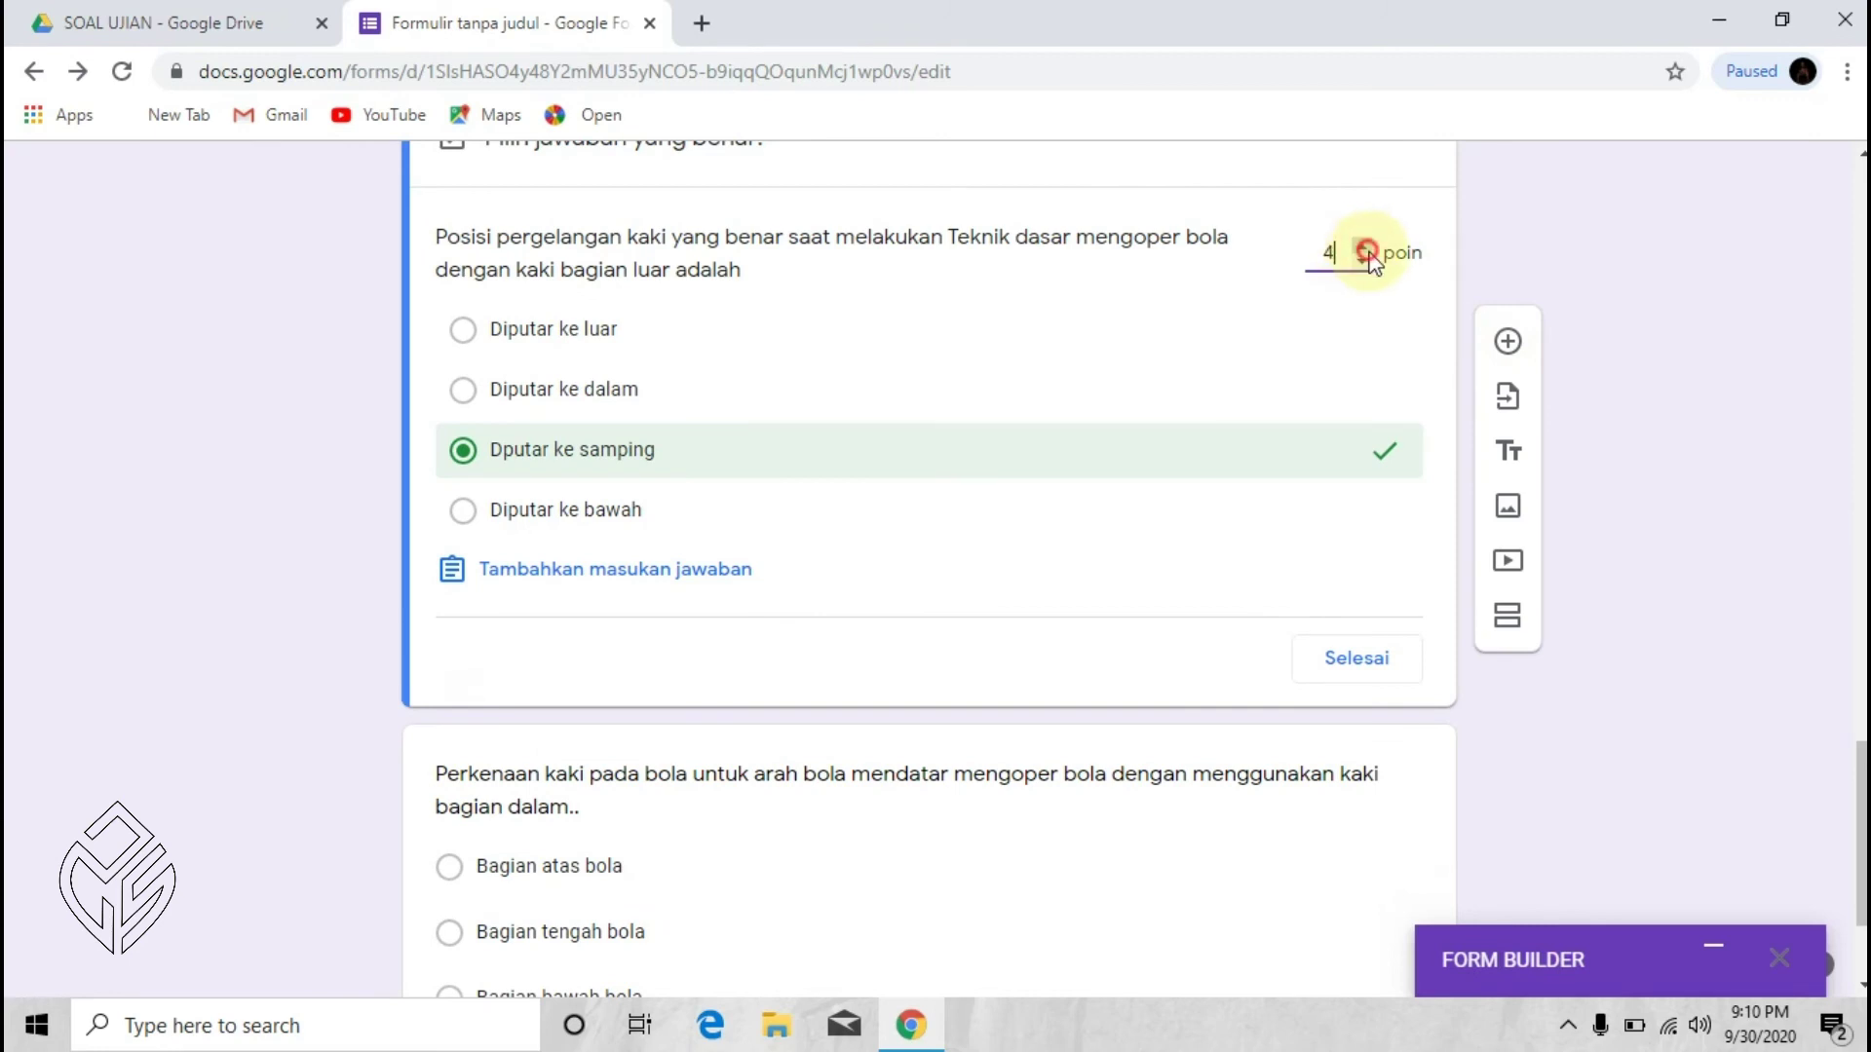
pyautogui.scroll(-2, 1237, 556)
pyautogui.click(1385, 438)
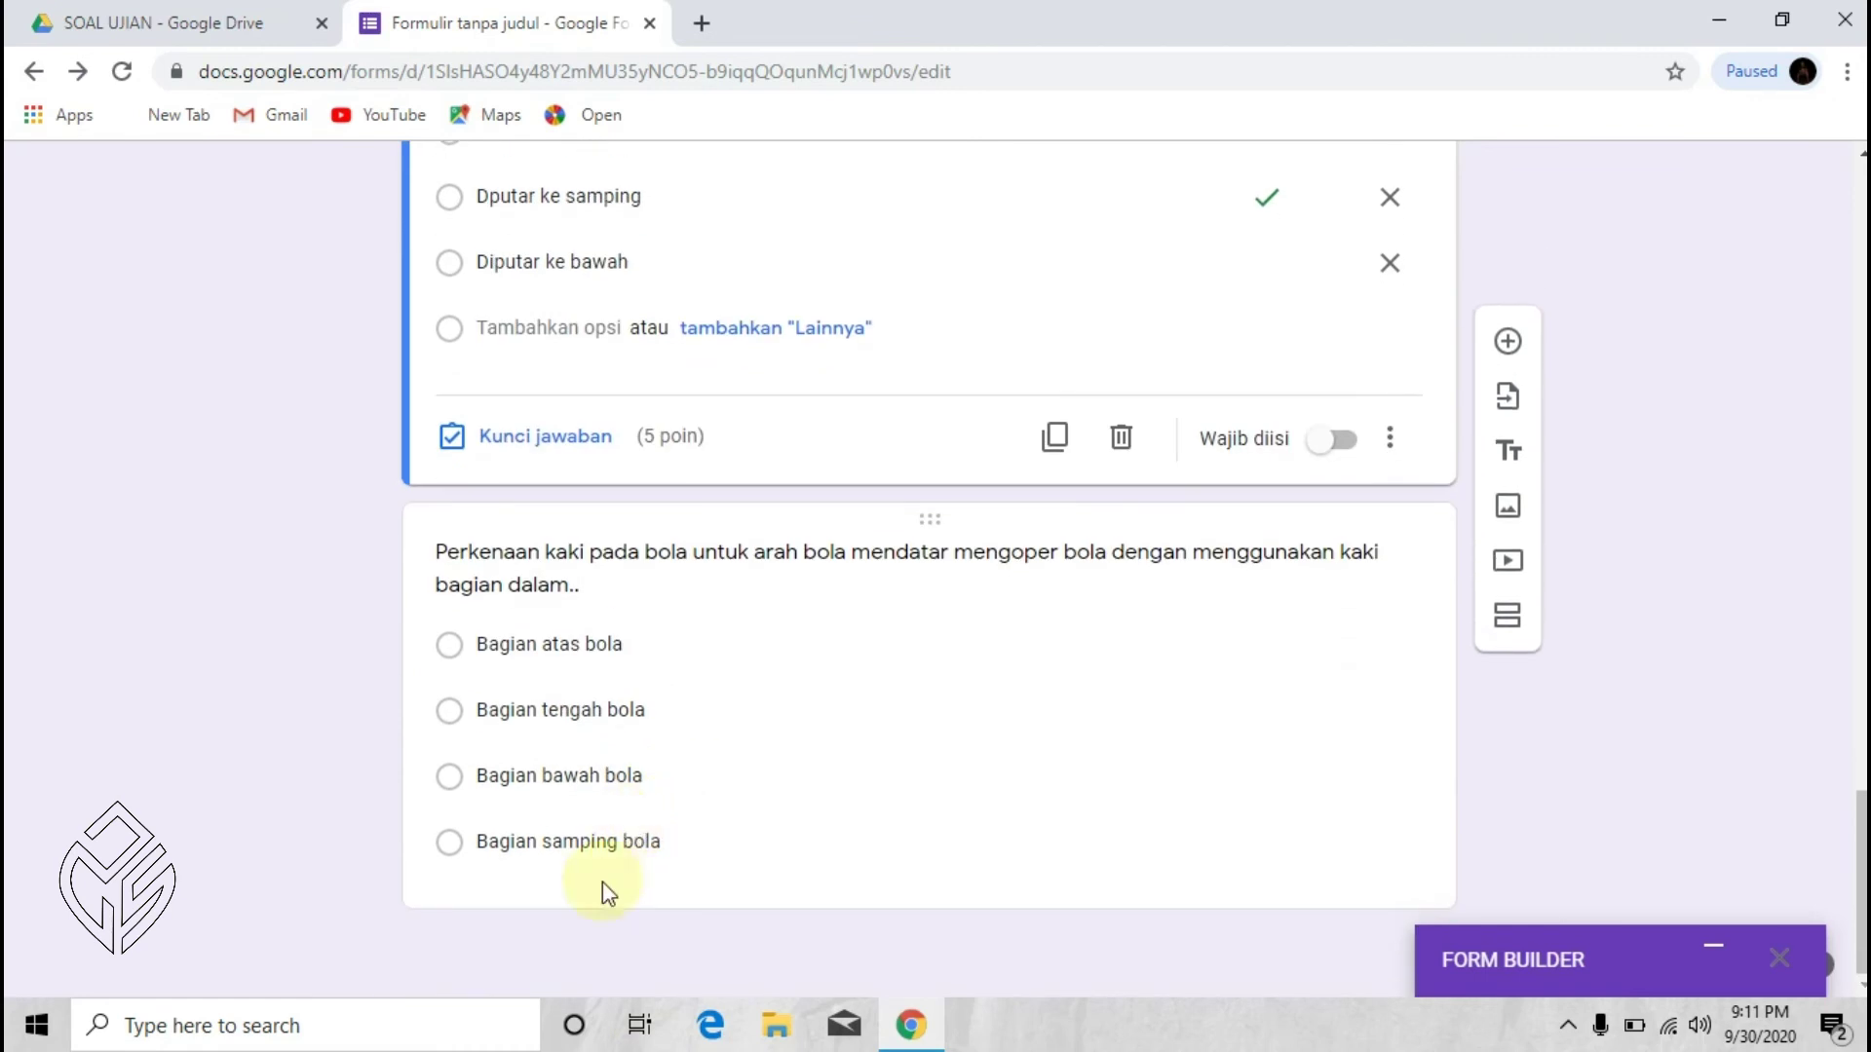
# Step: Assign 5 points to the last question, about foot contact with the ball (Perkenaan kaki pada bola), in its answer key
pyautogui.click(602, 880)
pyautogui.click(545, 869)
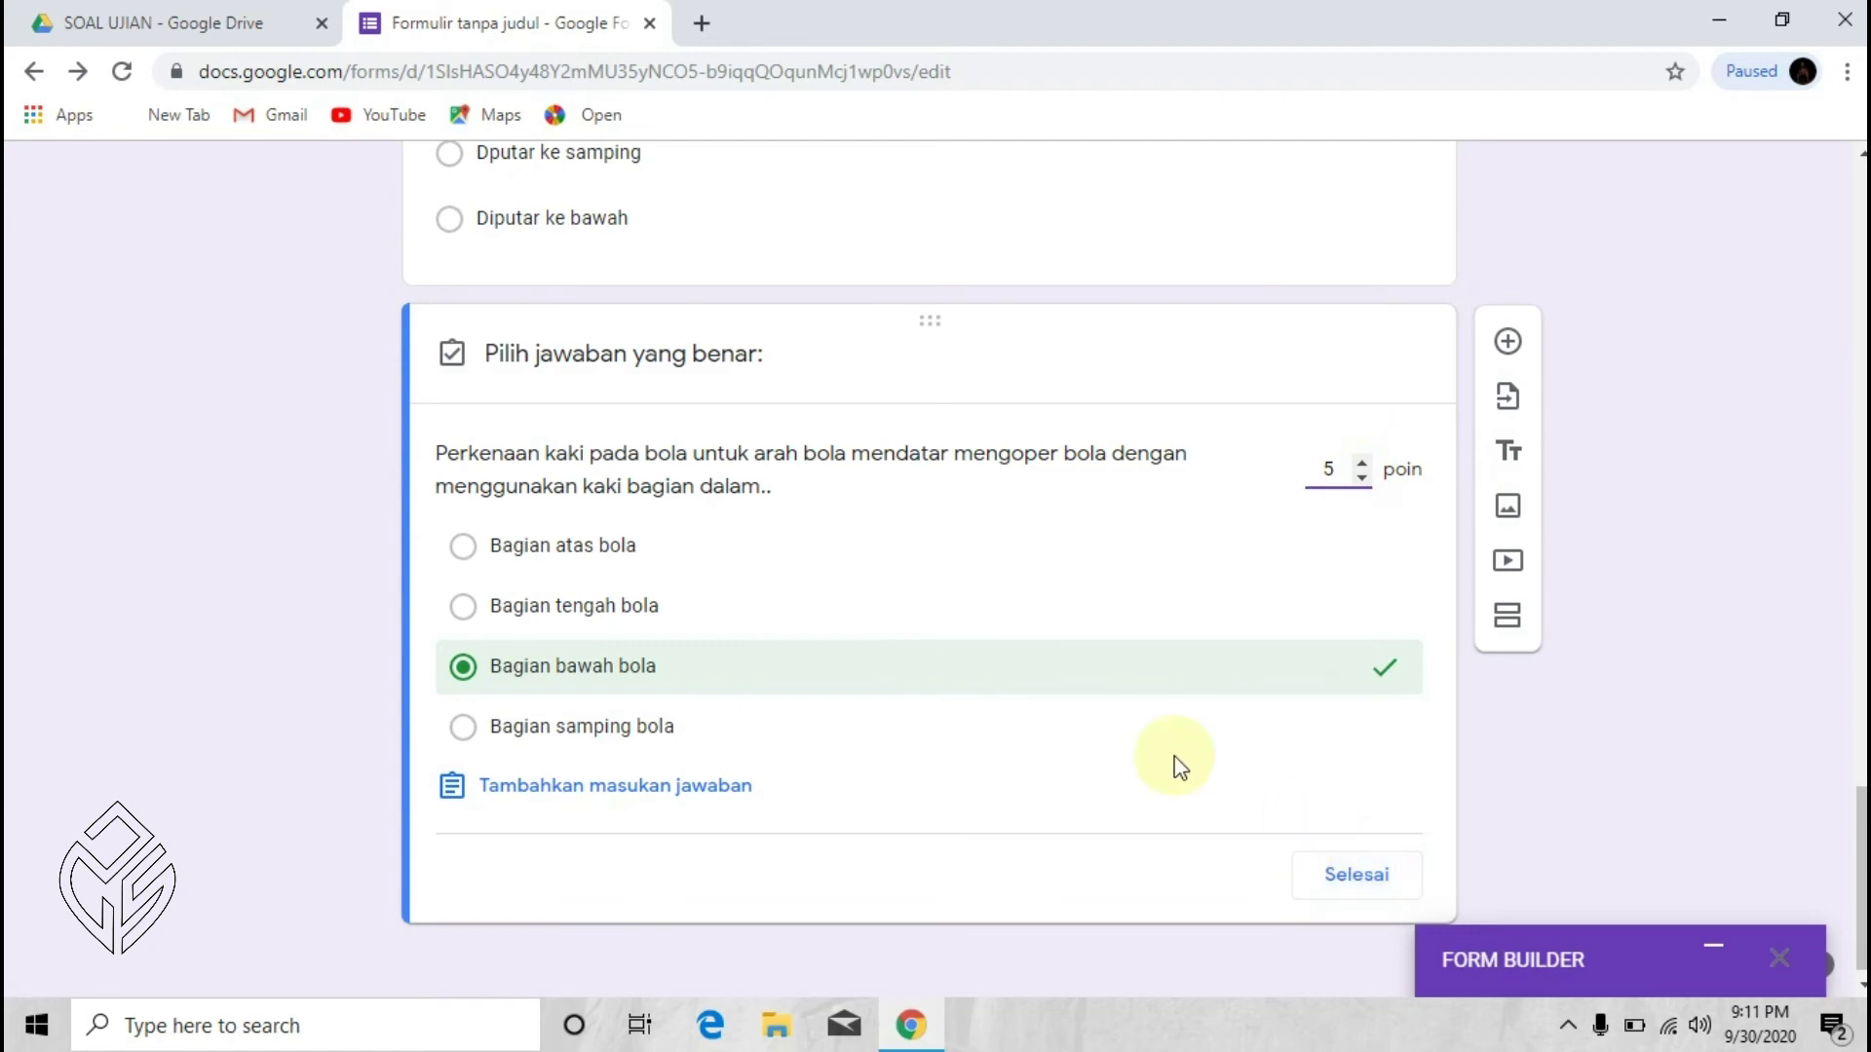
pyautogui.click(1354, 874)
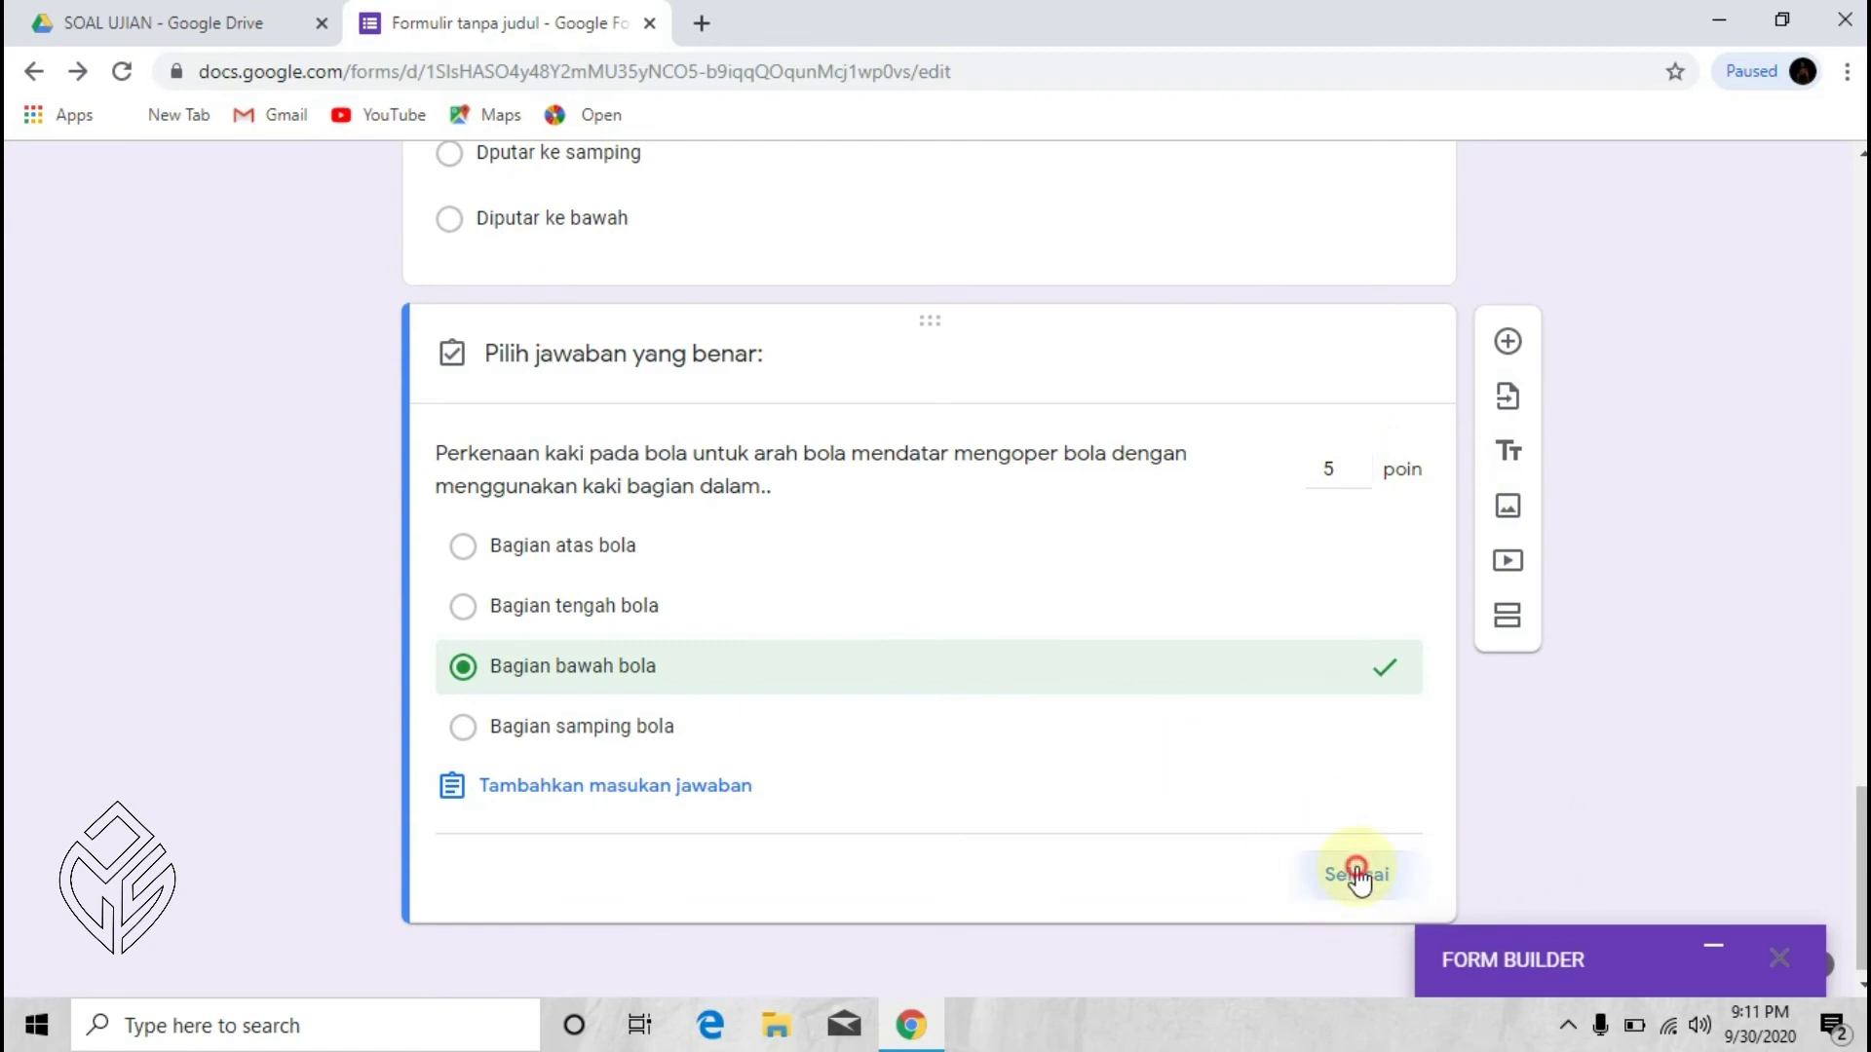
# Step: Open the form settings and limit respondents to one response (Batasi ke 1 tanggapan)
pyautogui.scroll(10, 1262, 769)
pyautogui.scroll(10, 1258, 695)
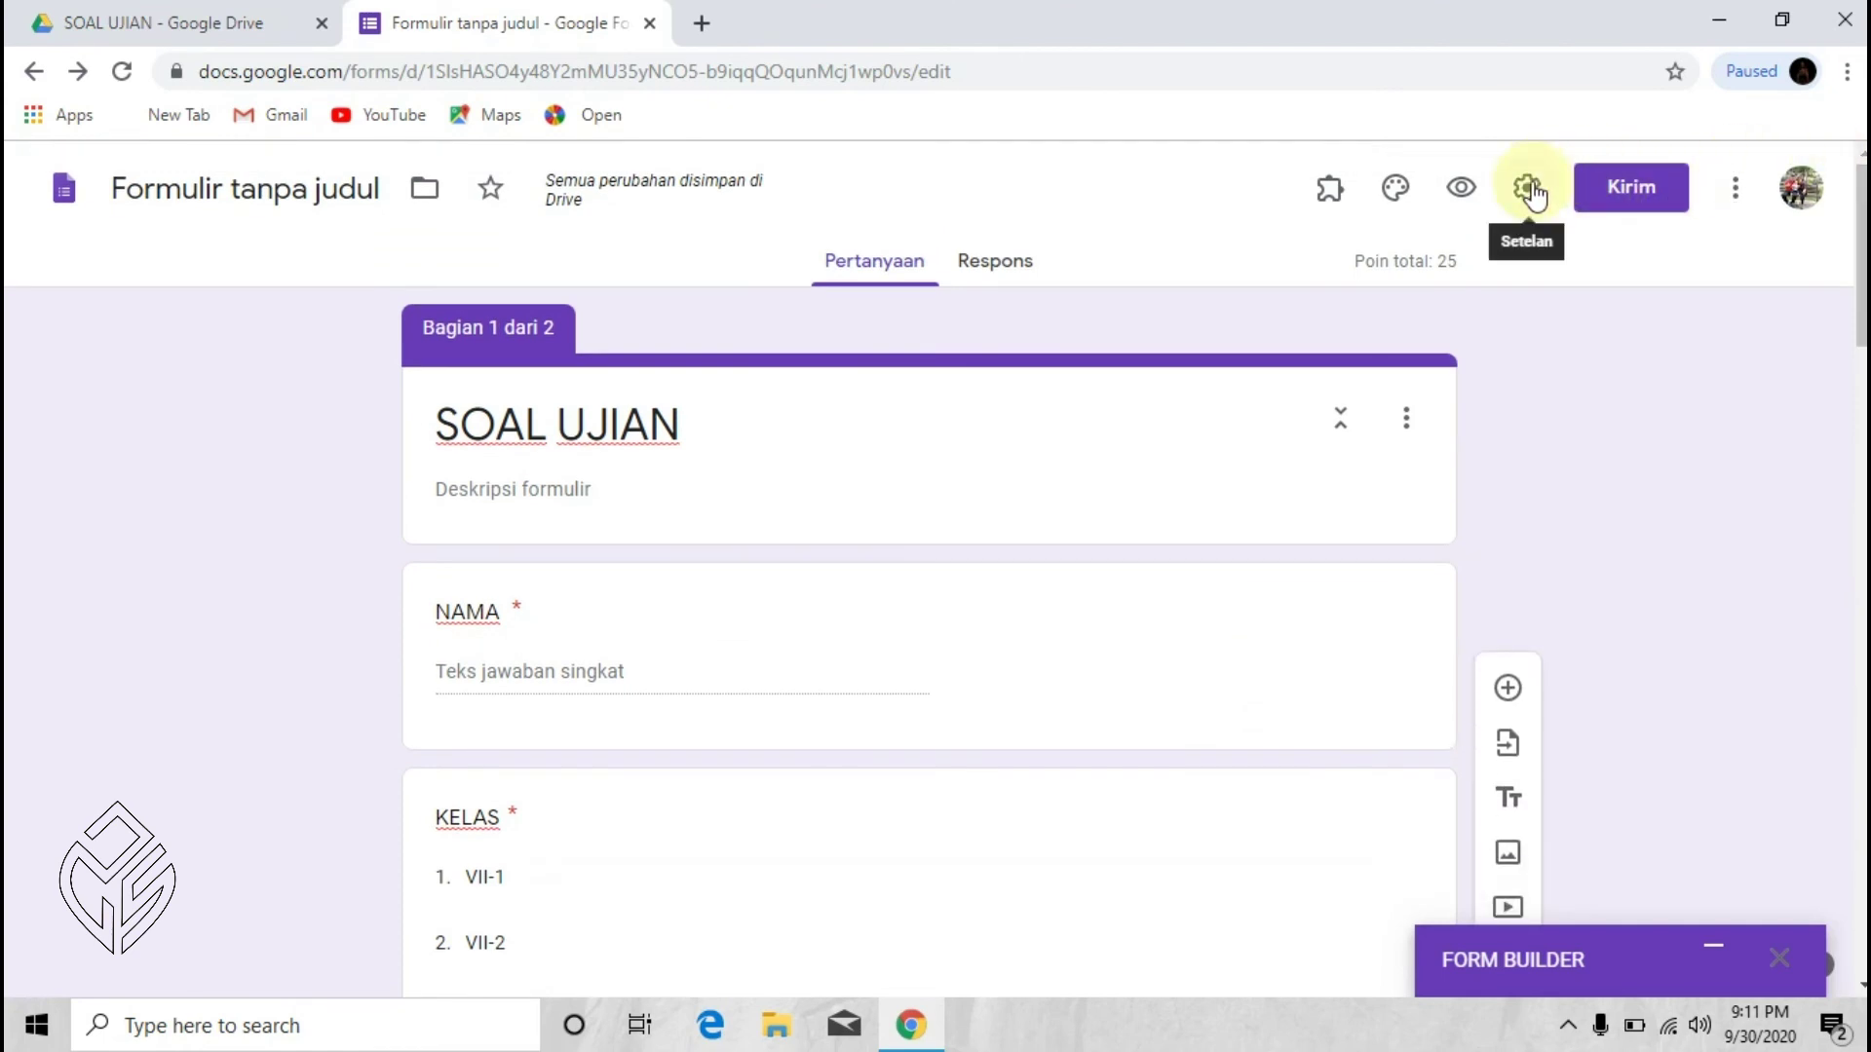
pyautogui.click(1528, 188)
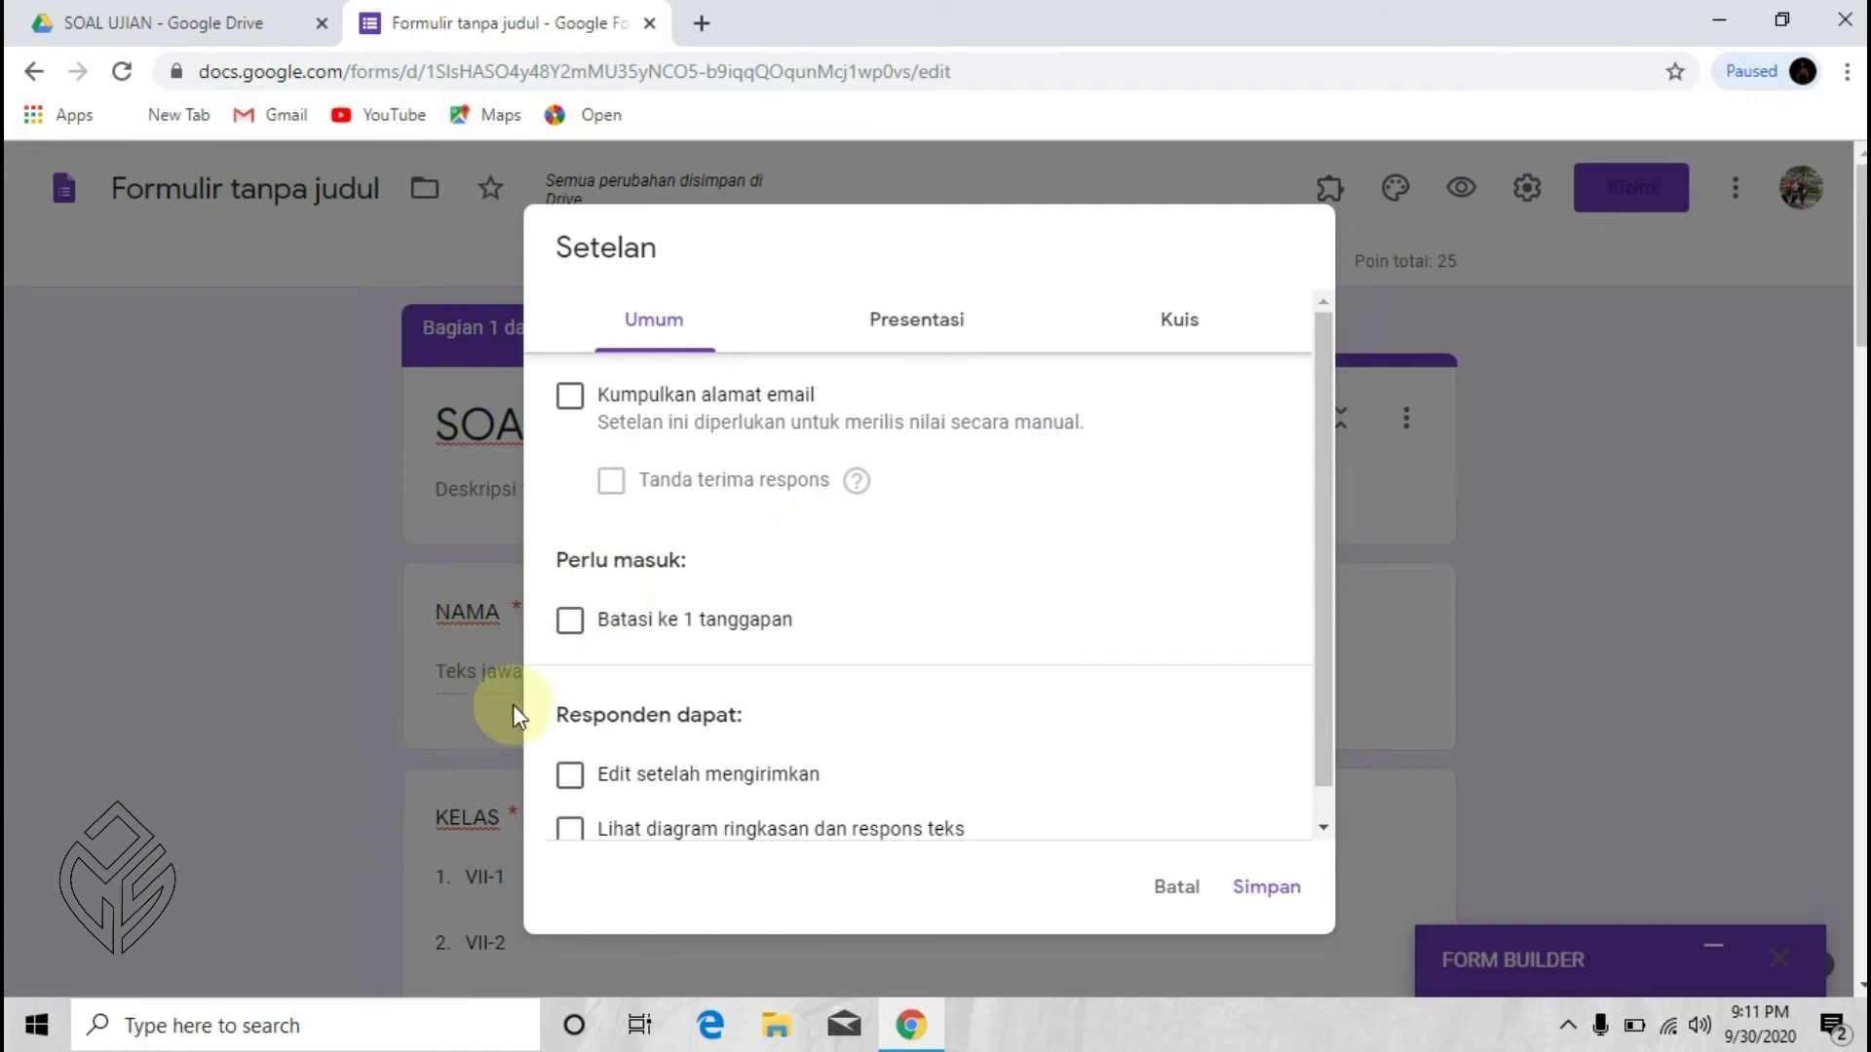
pyautogui.click(570, 619)
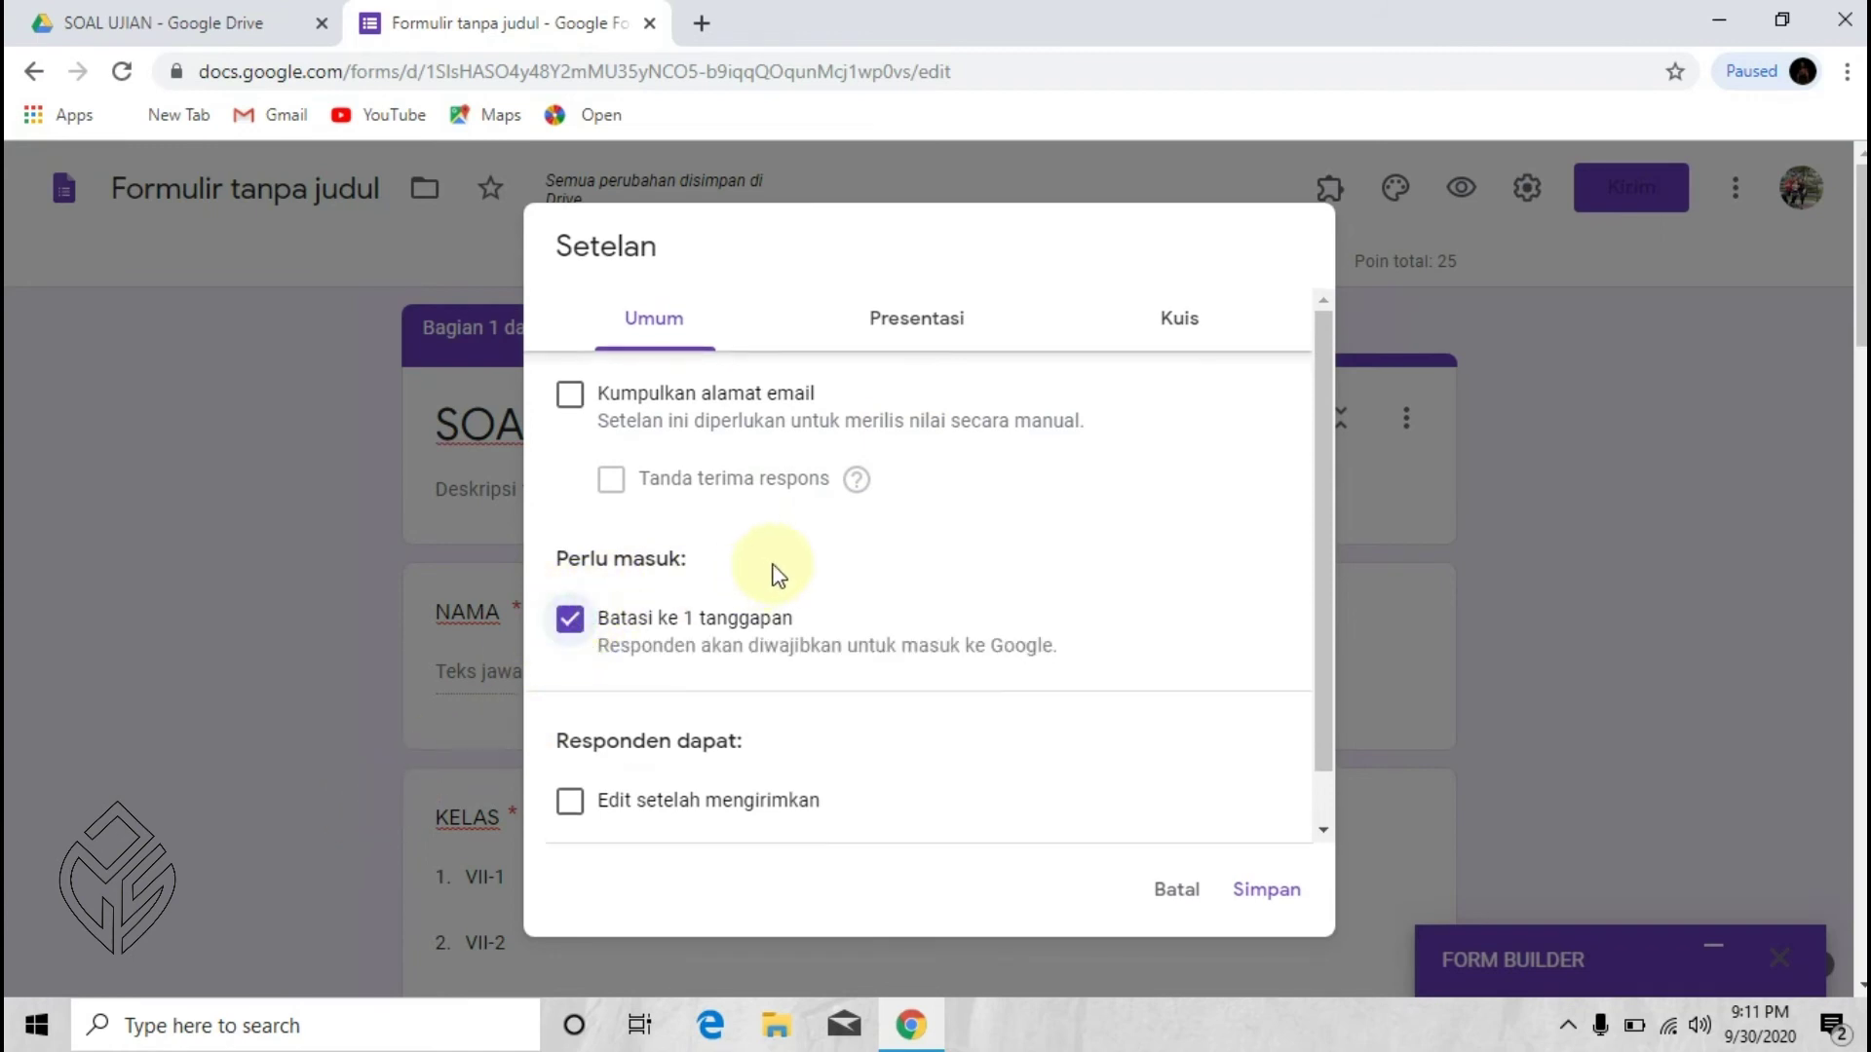
# Step: In the presentation settings, enable shuffled question order (Acak urutan pertanyaan) and enter TERIMAKASIH as the confirmation message
pyautogui.click(950, 324)
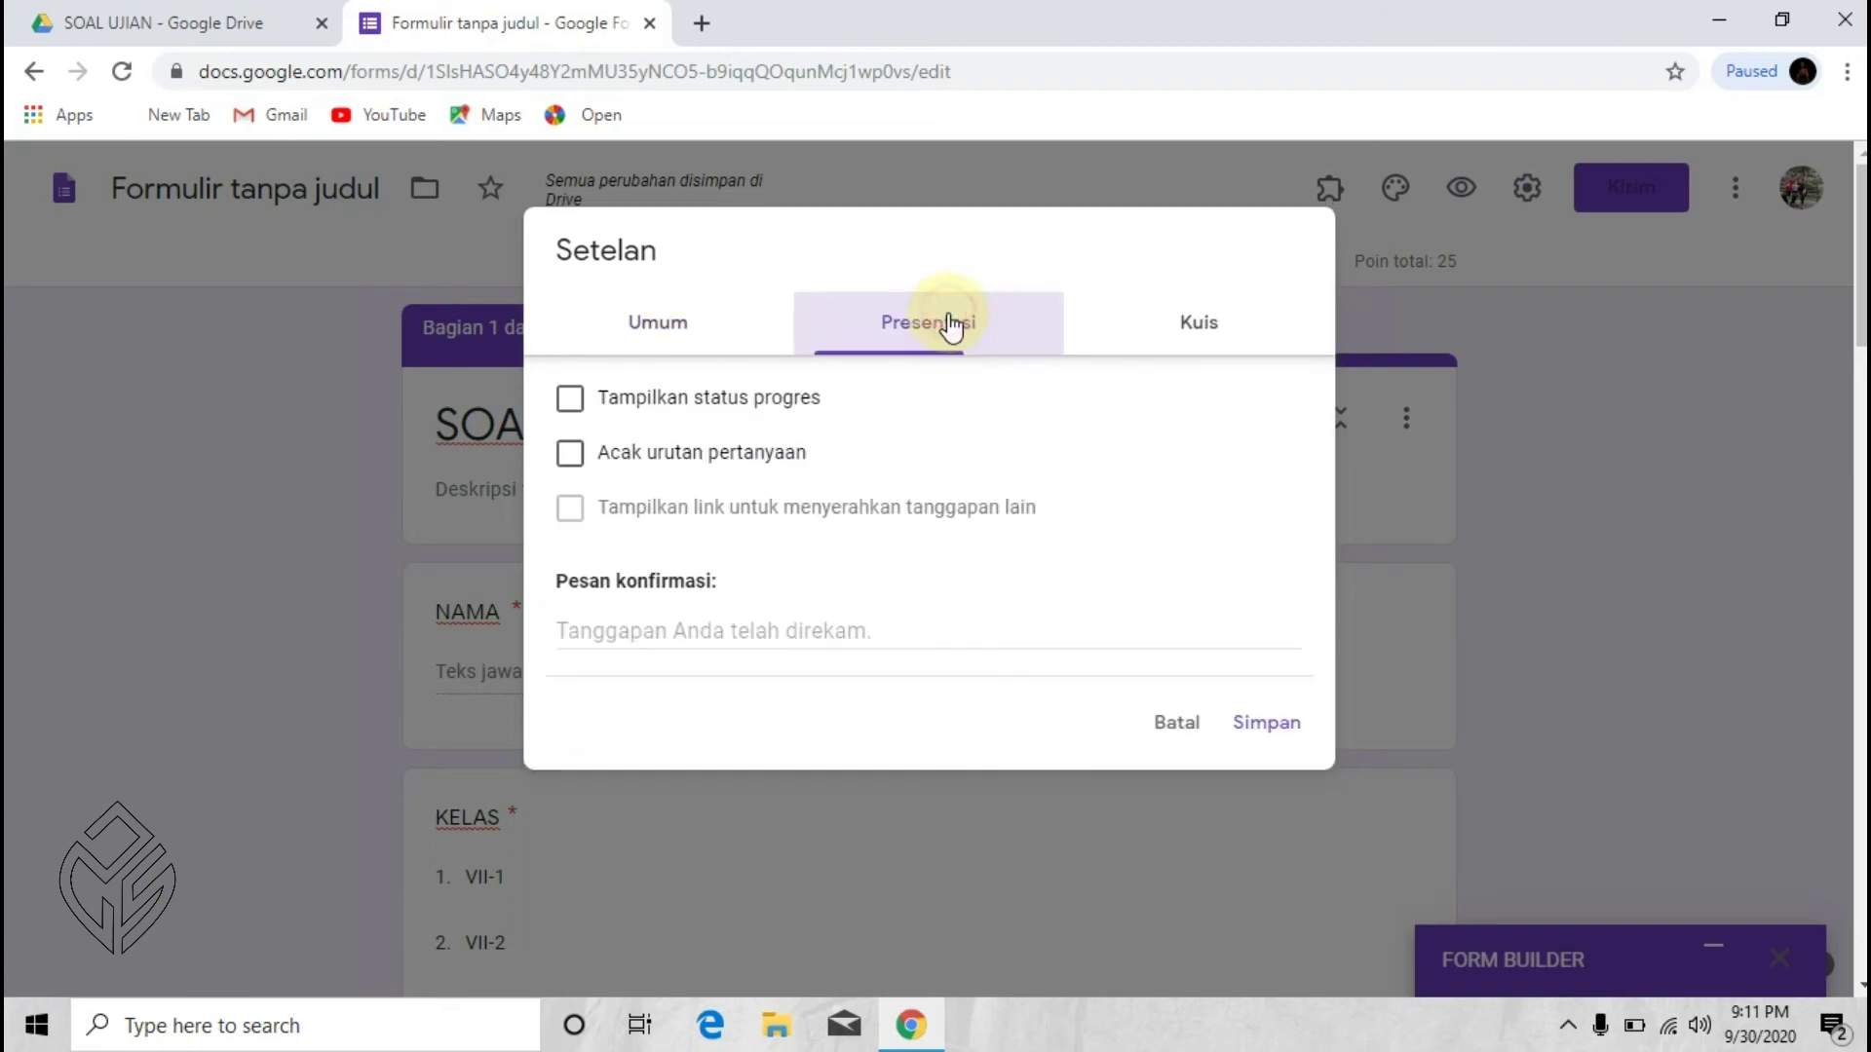
pyautogui.click(571, 453)
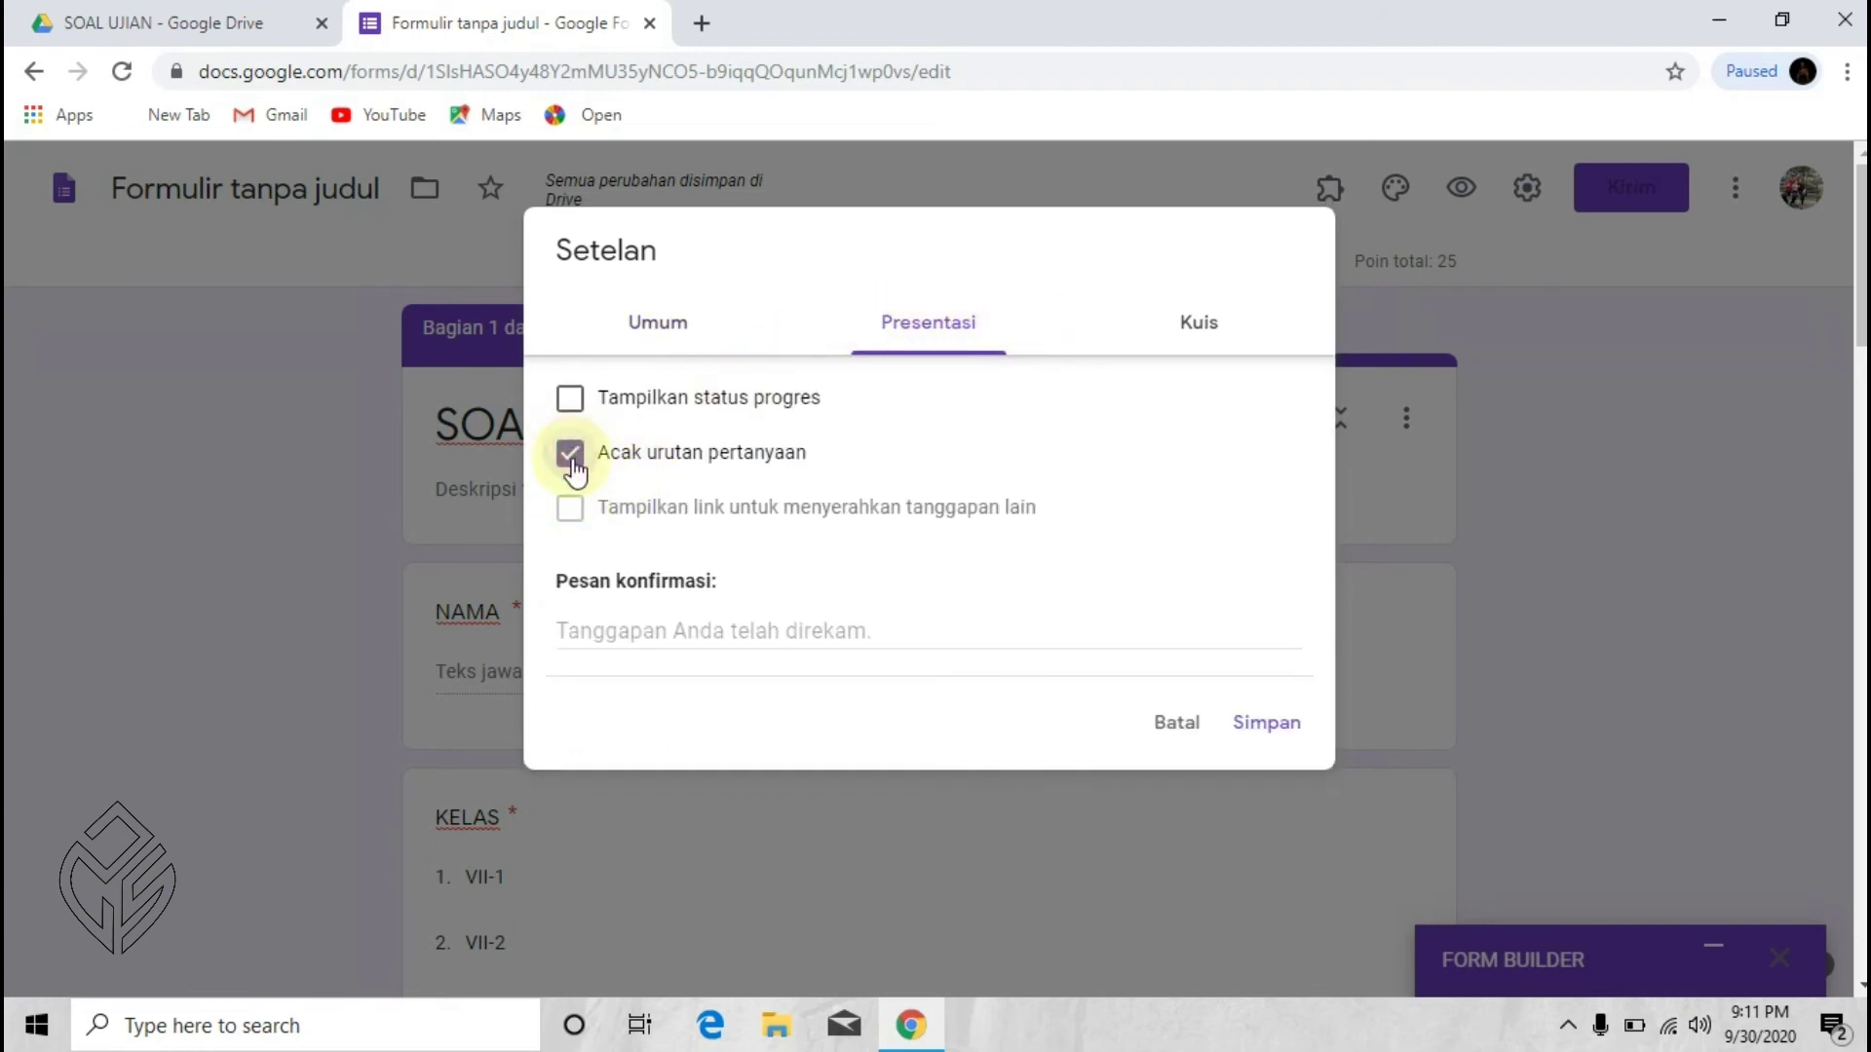
pyautogui.click(608, 633)
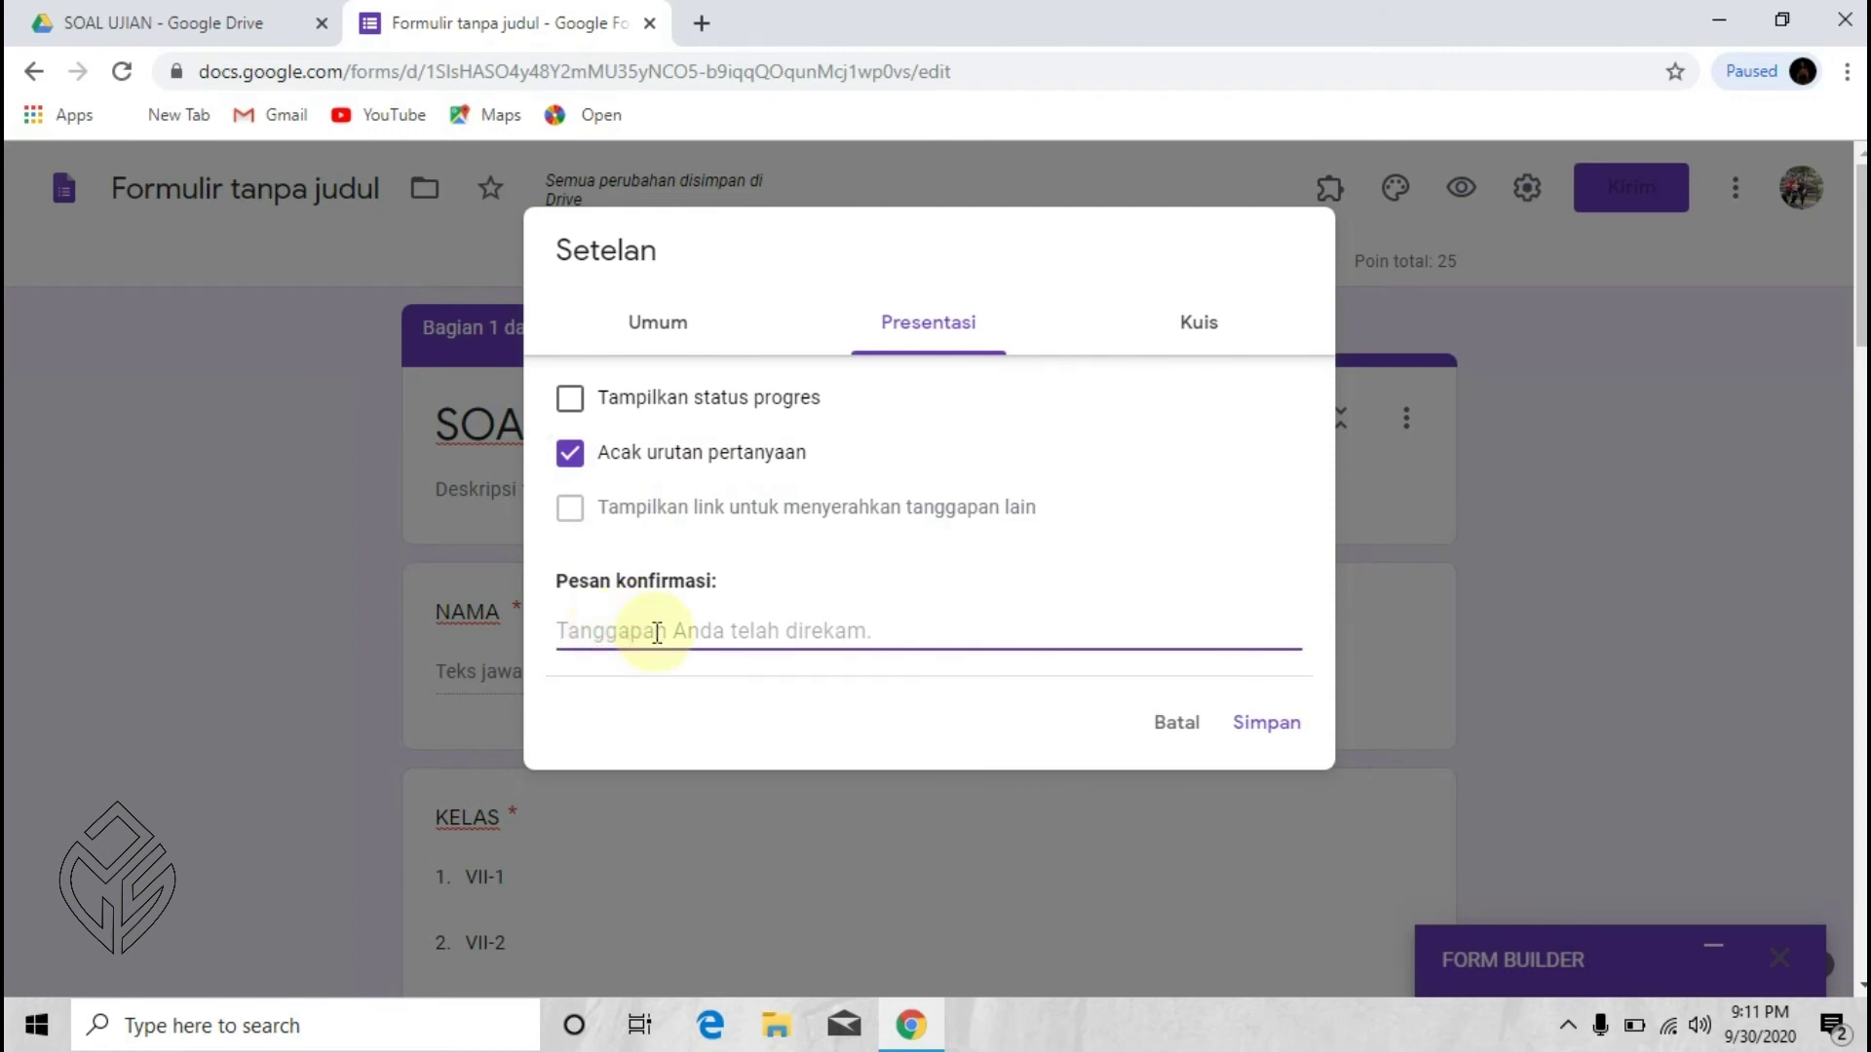
pyautogui.write('TERIMAKASIH')
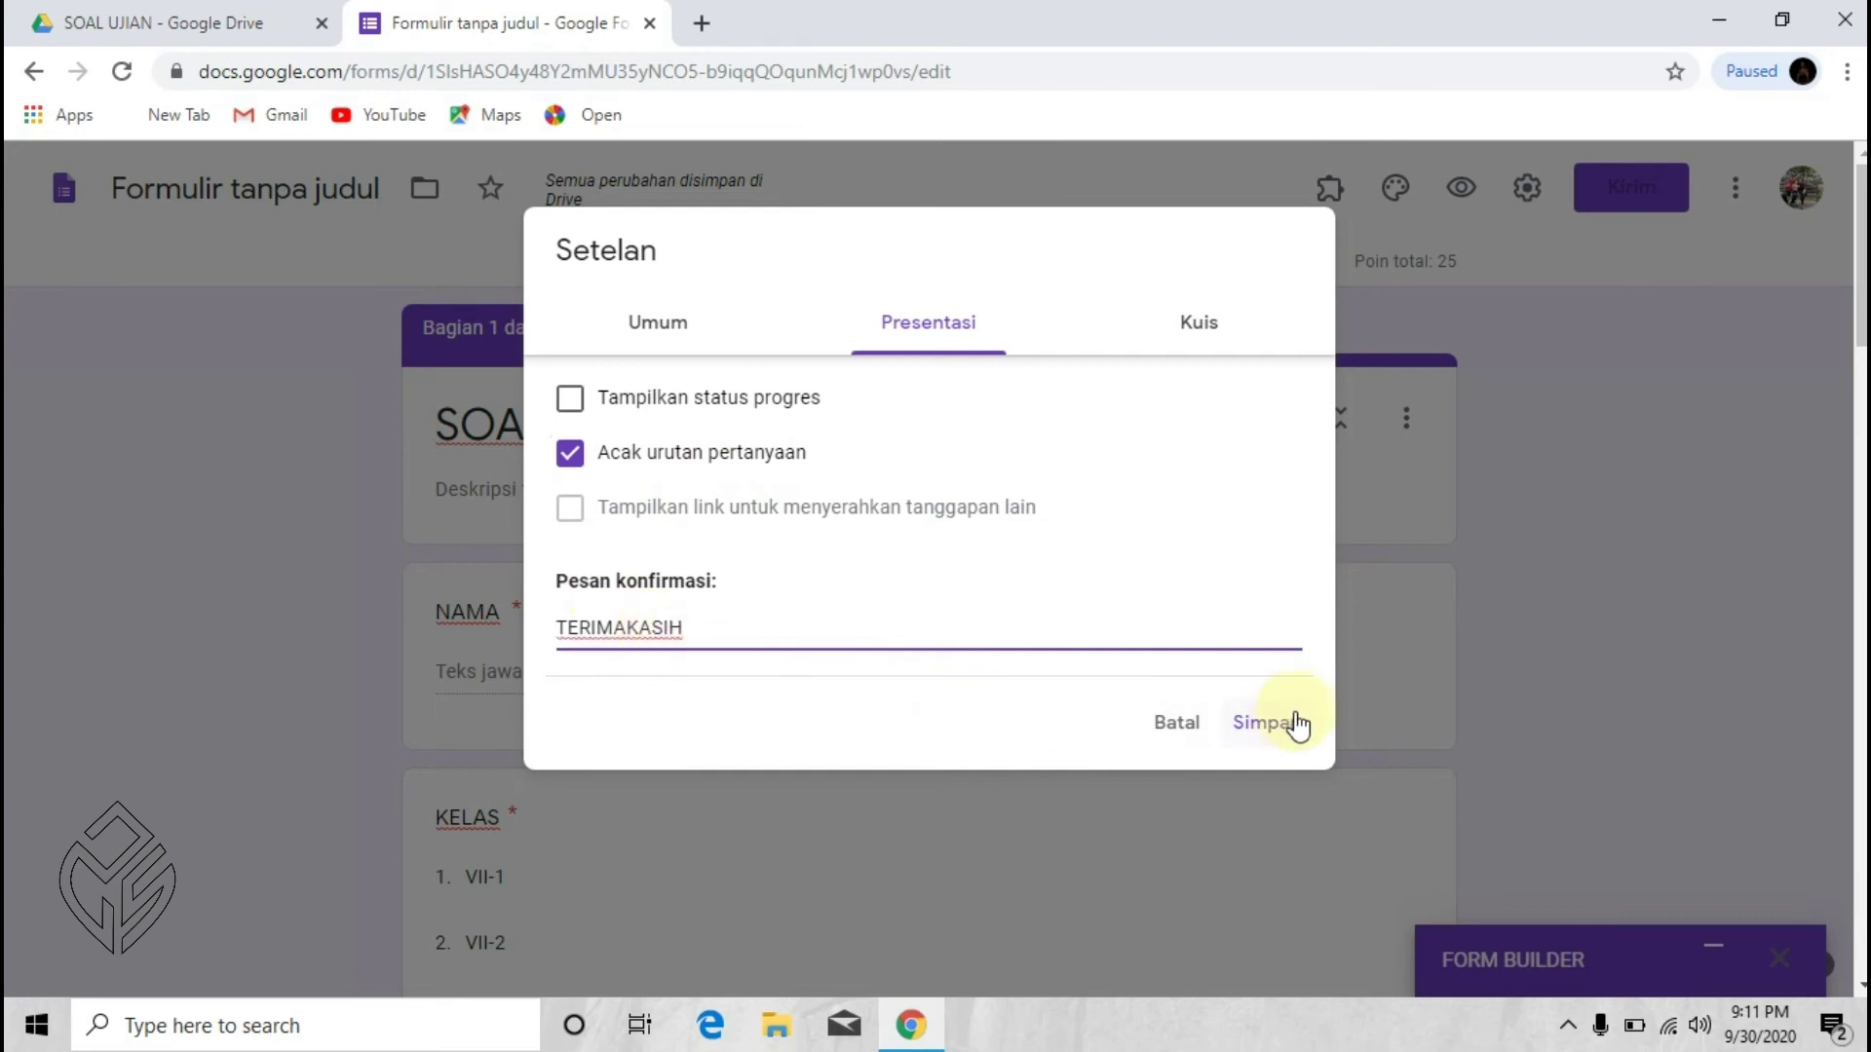
# Step: In the quiz settings, make sure Pertanyaan tak terjawab, Jawaban yang benar and Nilai poin are unselected for respondents, and save the form settings
pyautogui.click(1211, 331)
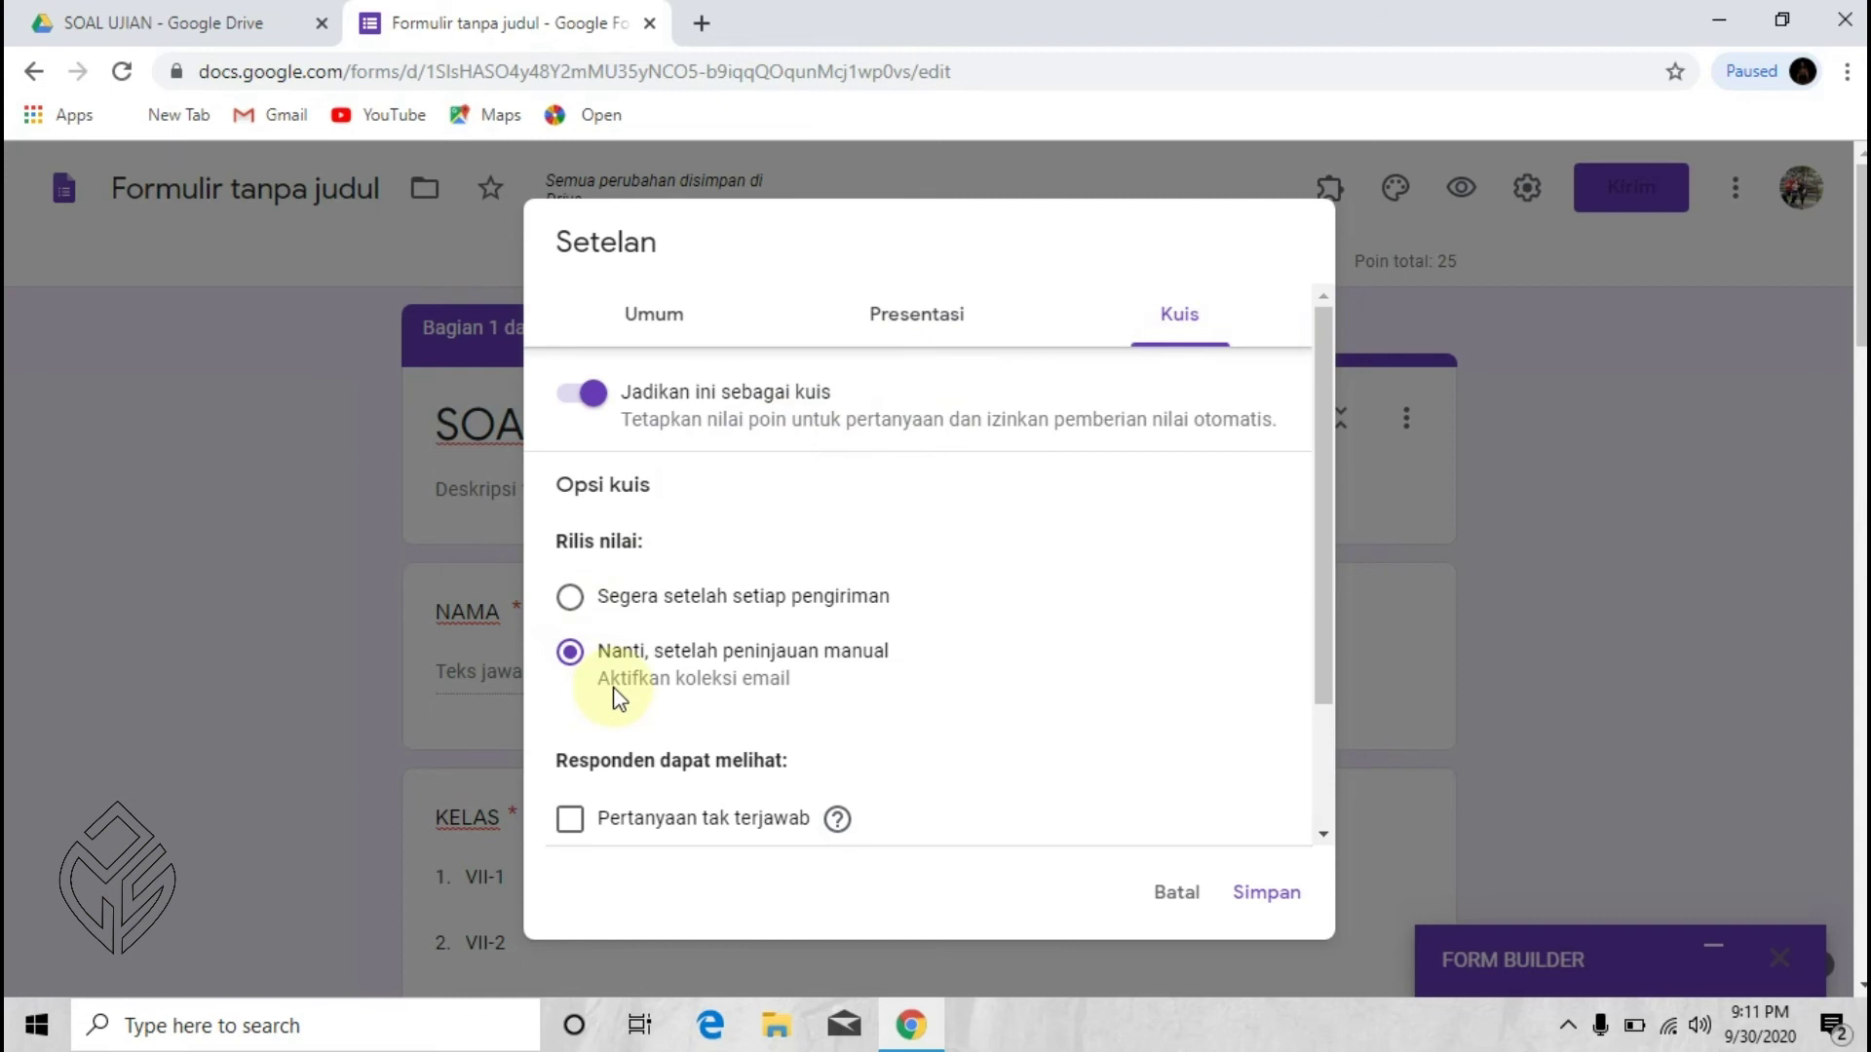
pyautogui.scroll(-2, 646, 650)
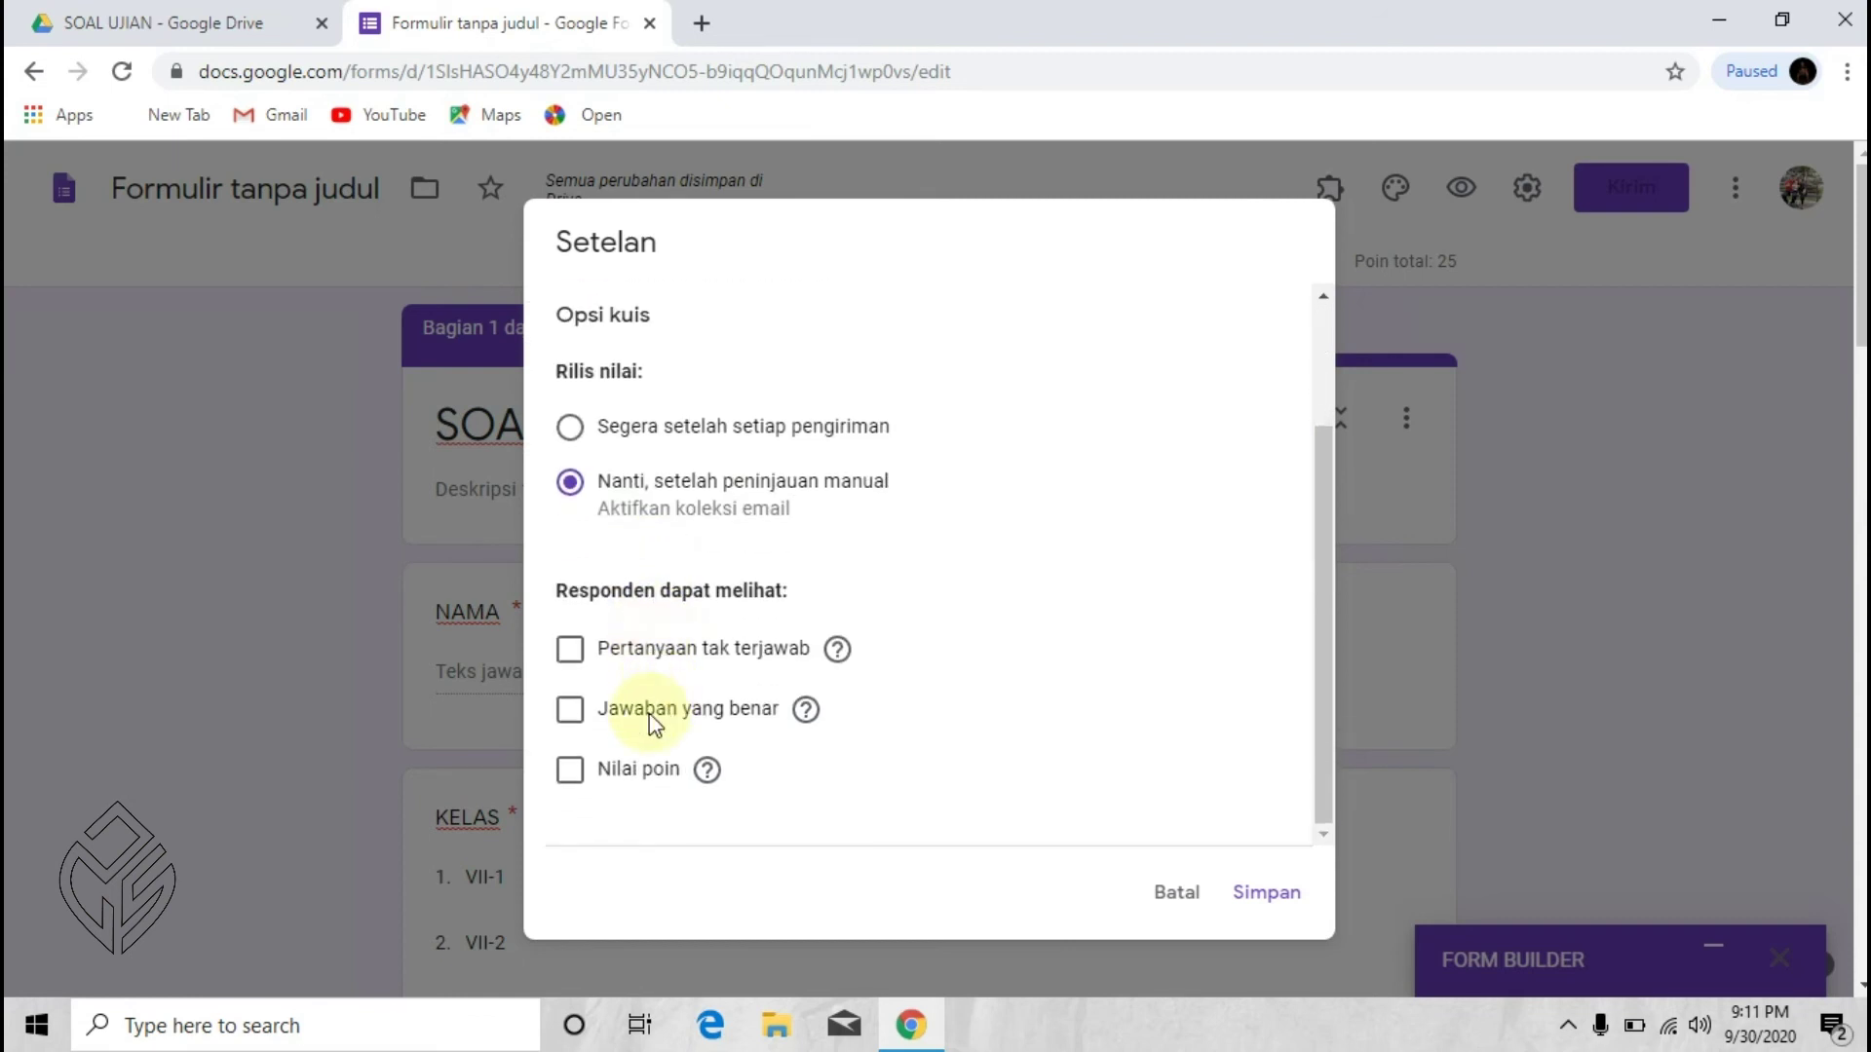
pyautogui.scroll(2, 584, 623)
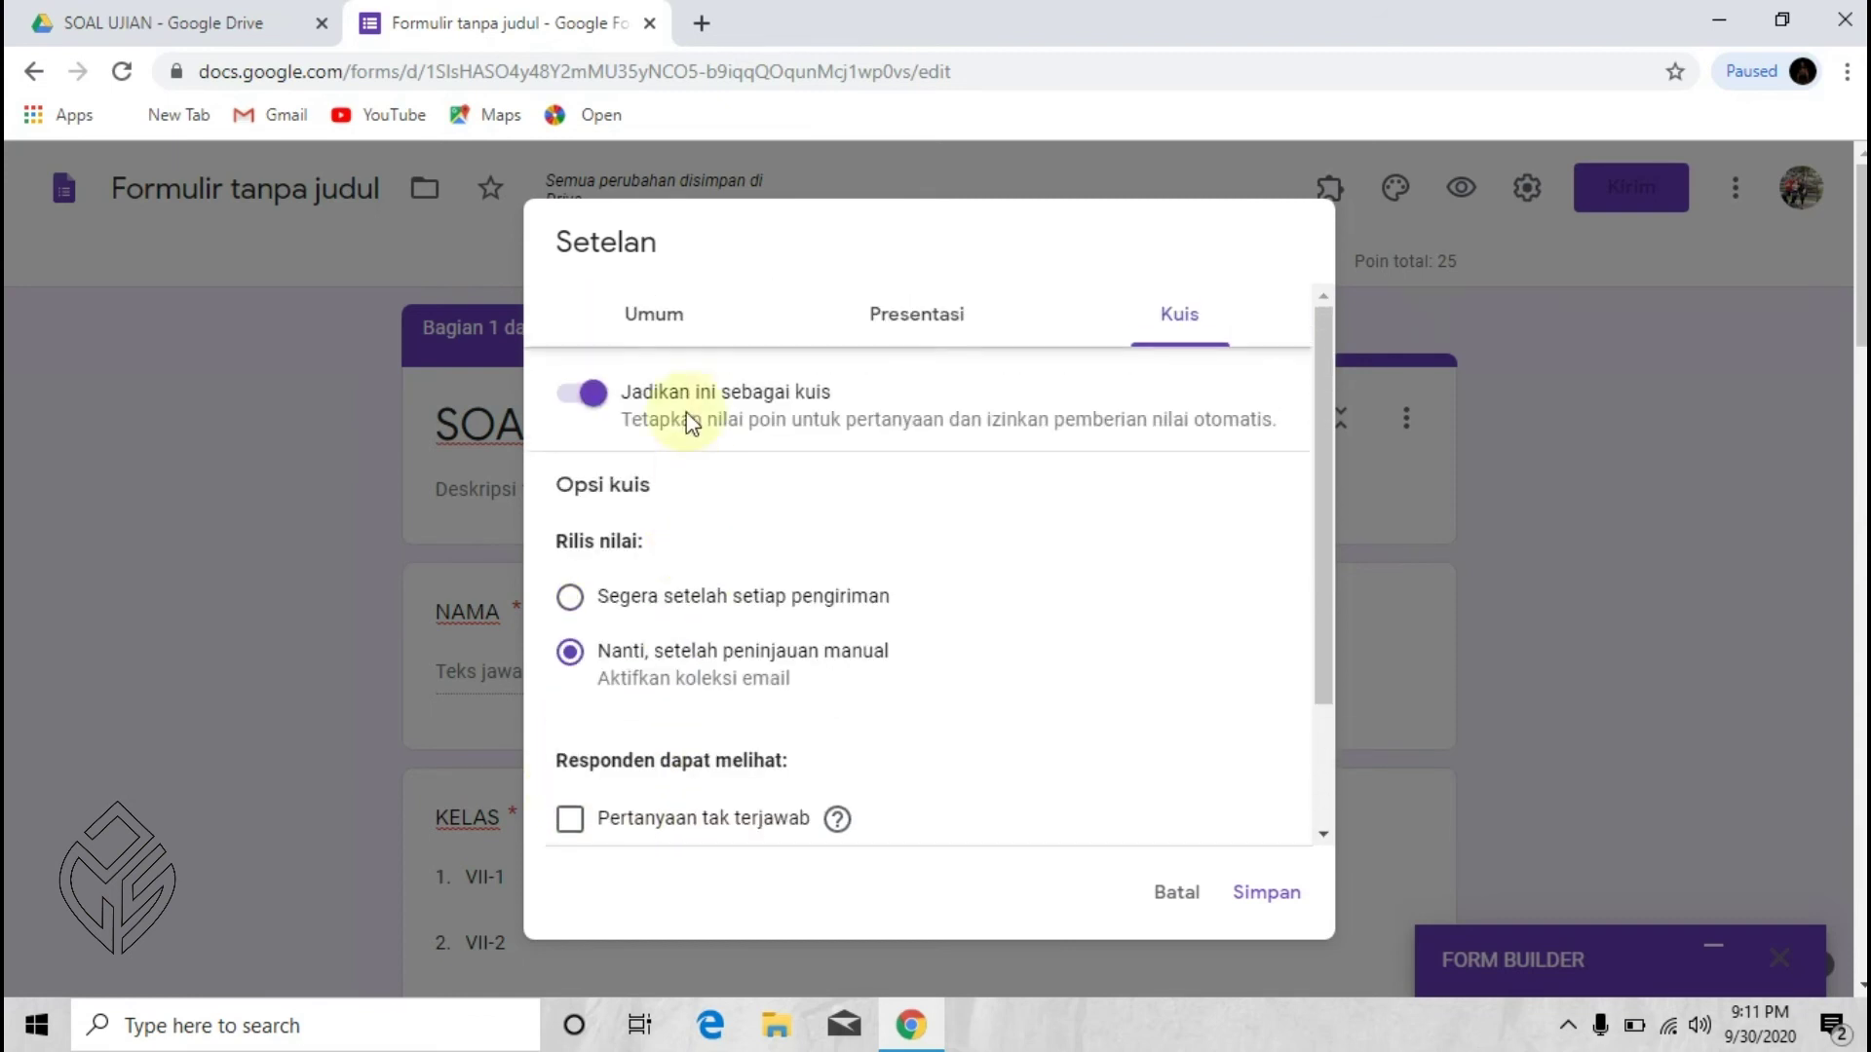
pyautogui.scroll(-2, 643, 623)
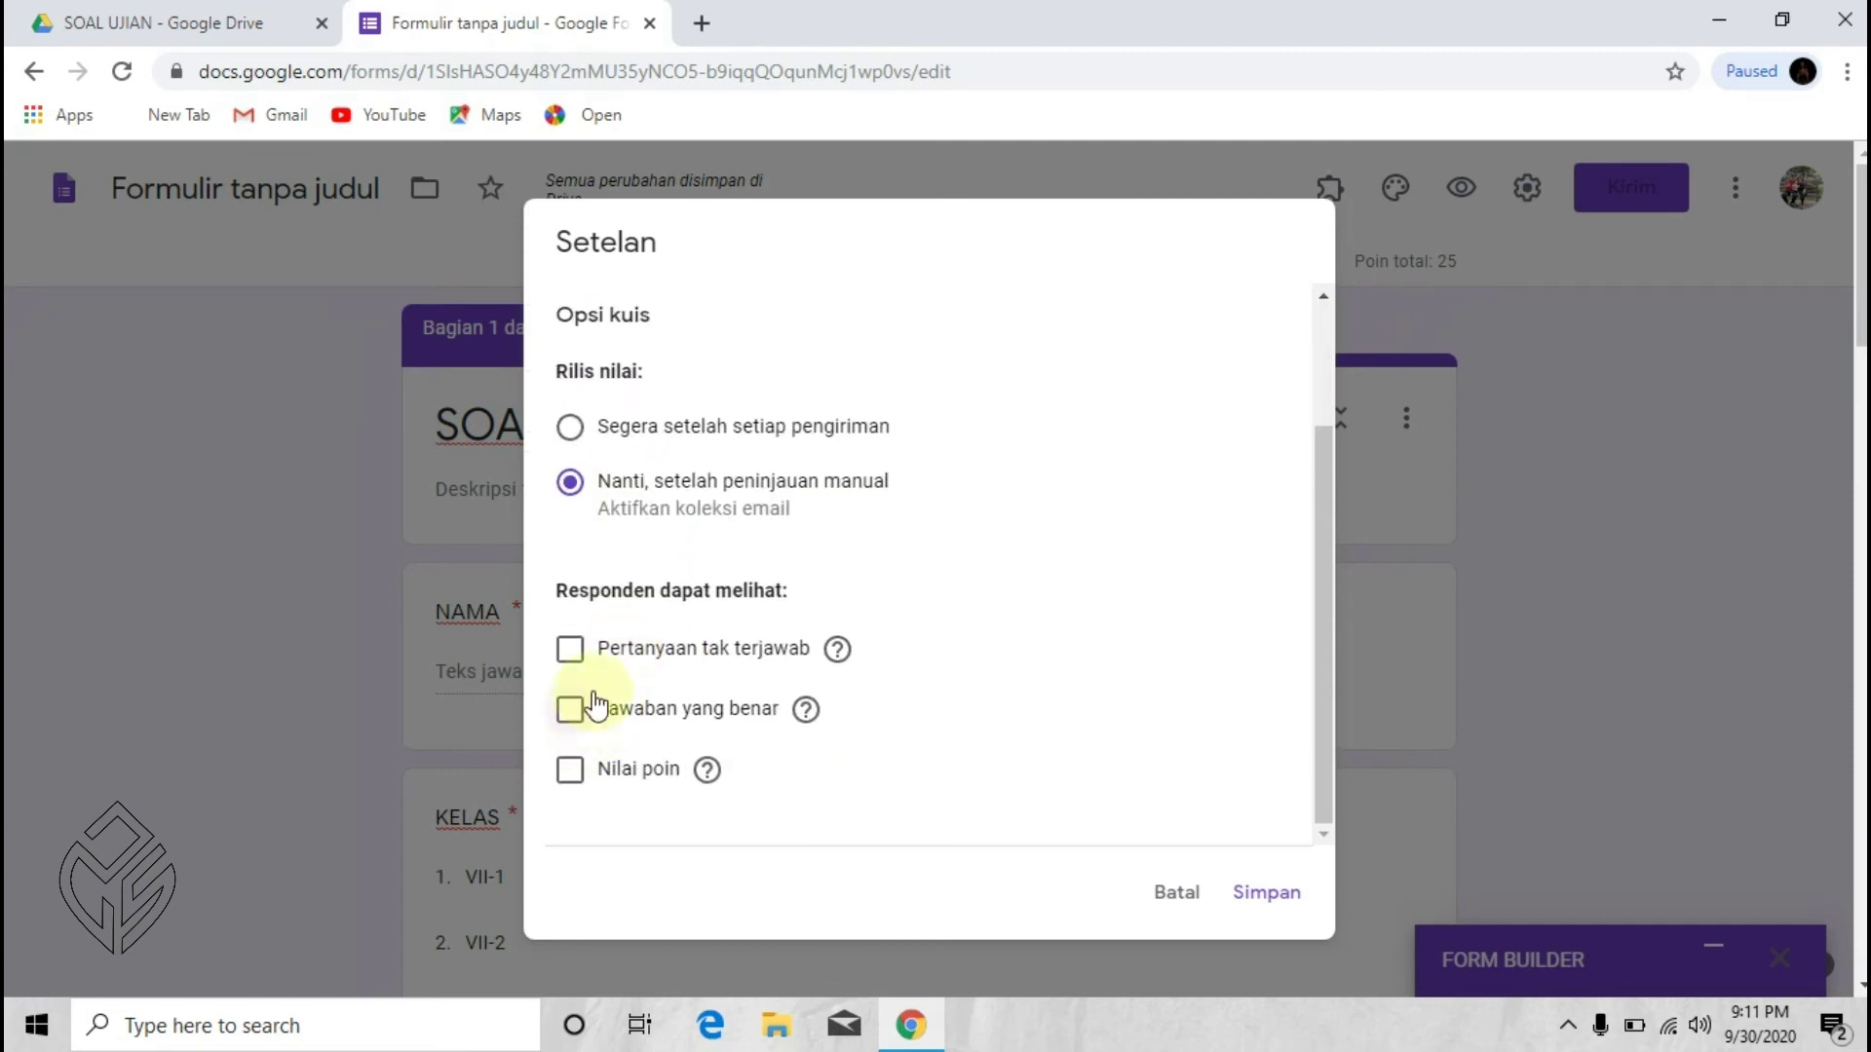
pyautogui.click(572, 655)
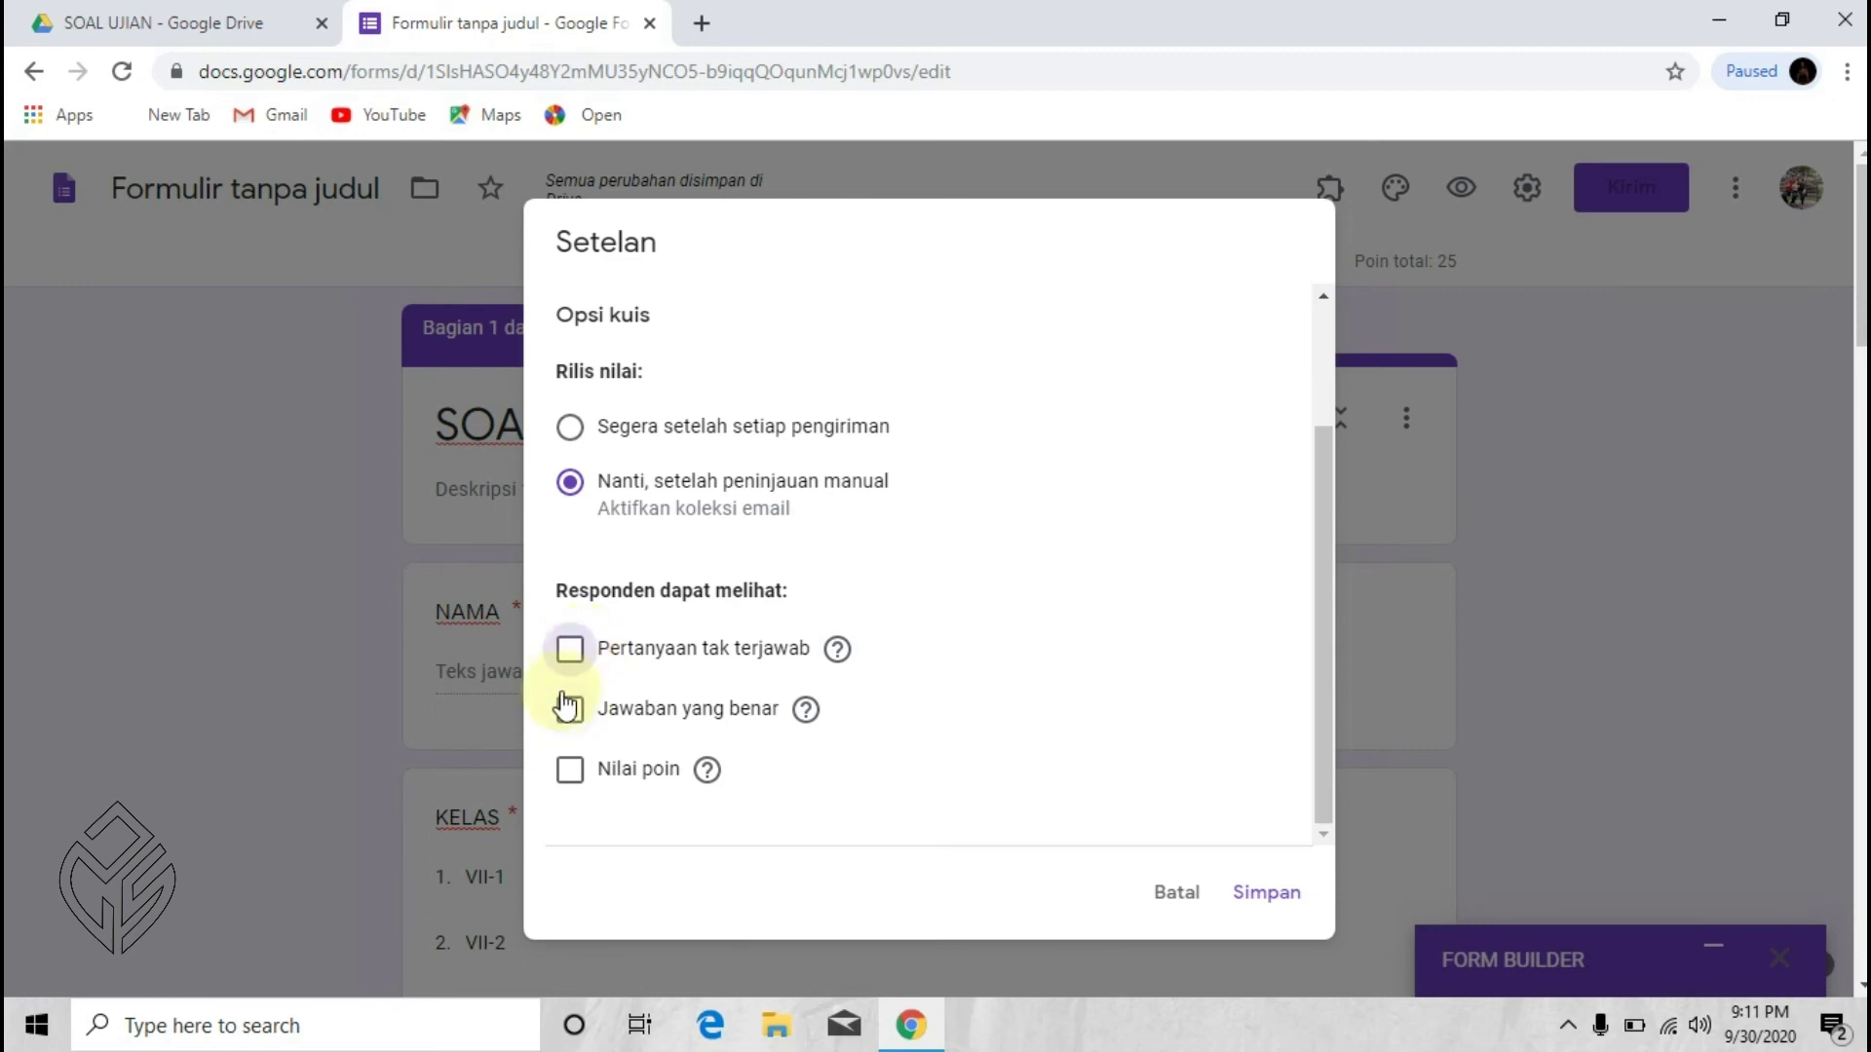
pyautogui.click(570, 653)
pyautogui.click(565, 655)
pyautogui.click(573, 657)
pyautogui.click(573, 655)
pyautogui.click(570, 712)
pyautogui.click(570, 714)
pyautogui.click(575, 774)
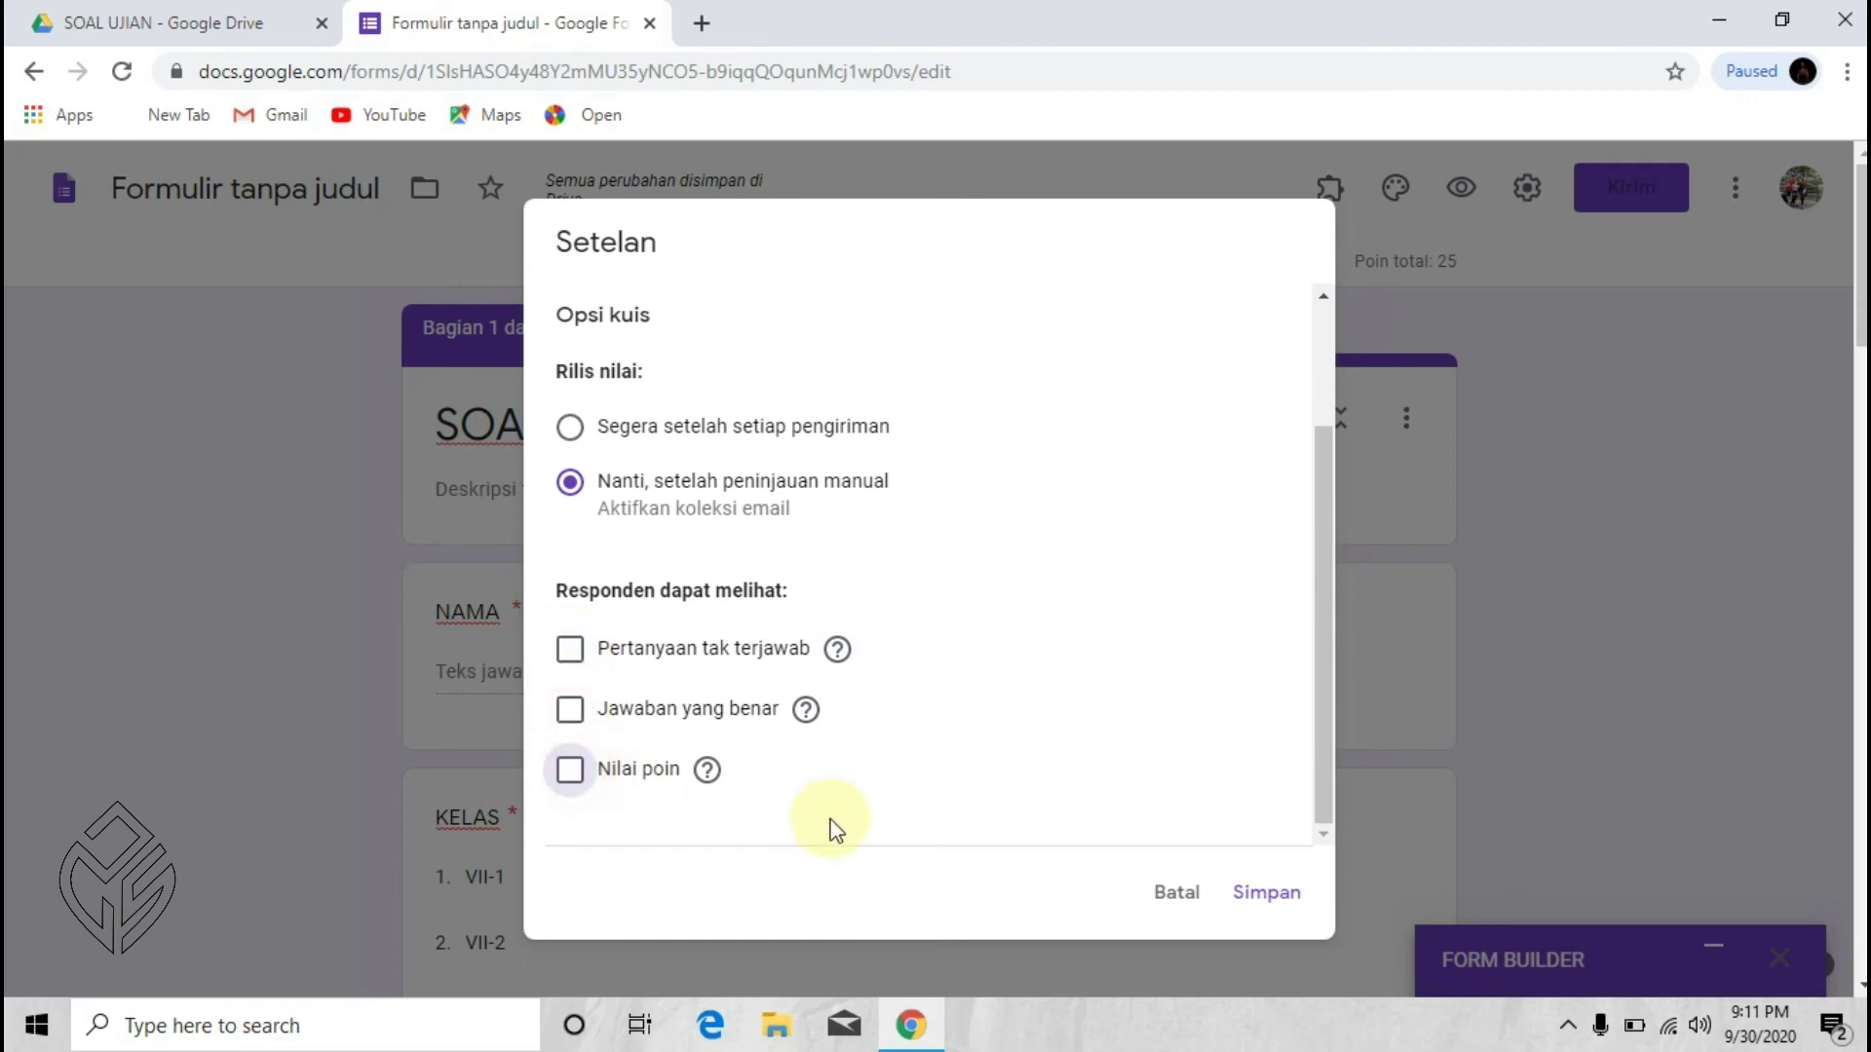
pyautogui.scroll(3, 977, 594)
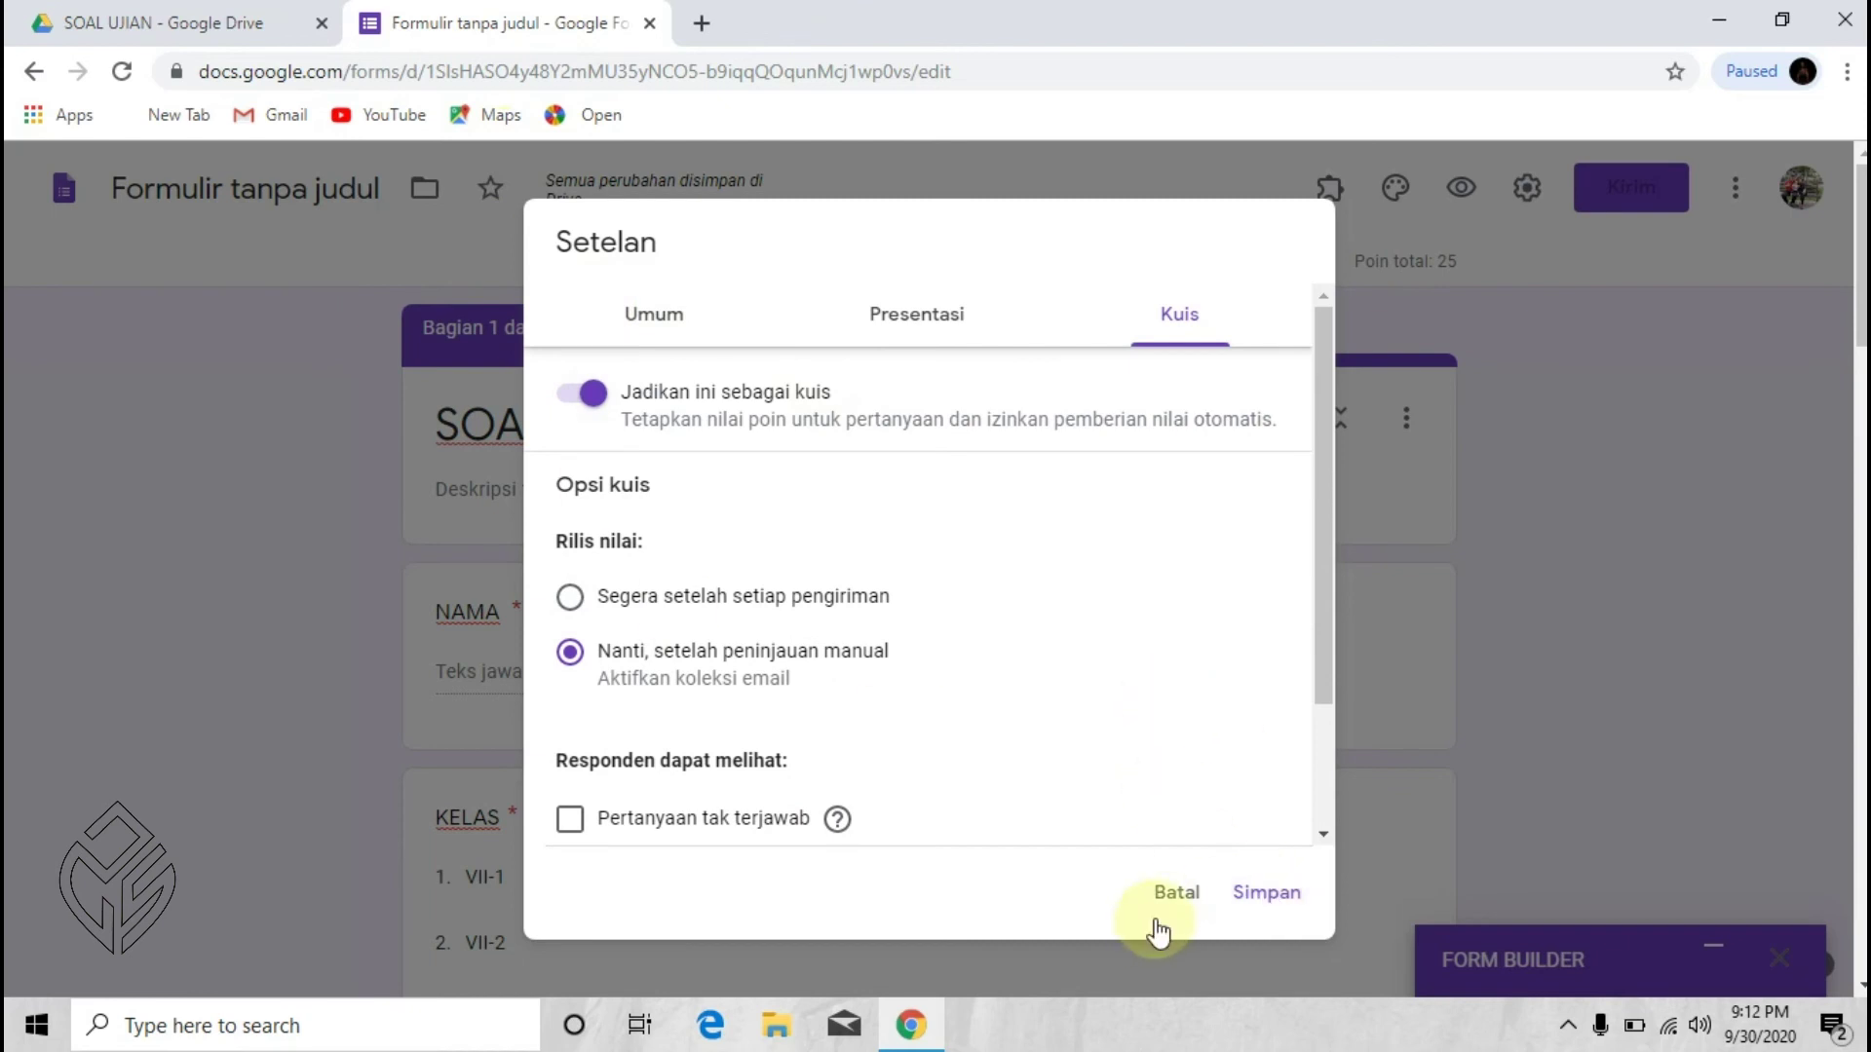
pyautogui.click(1247, 898)
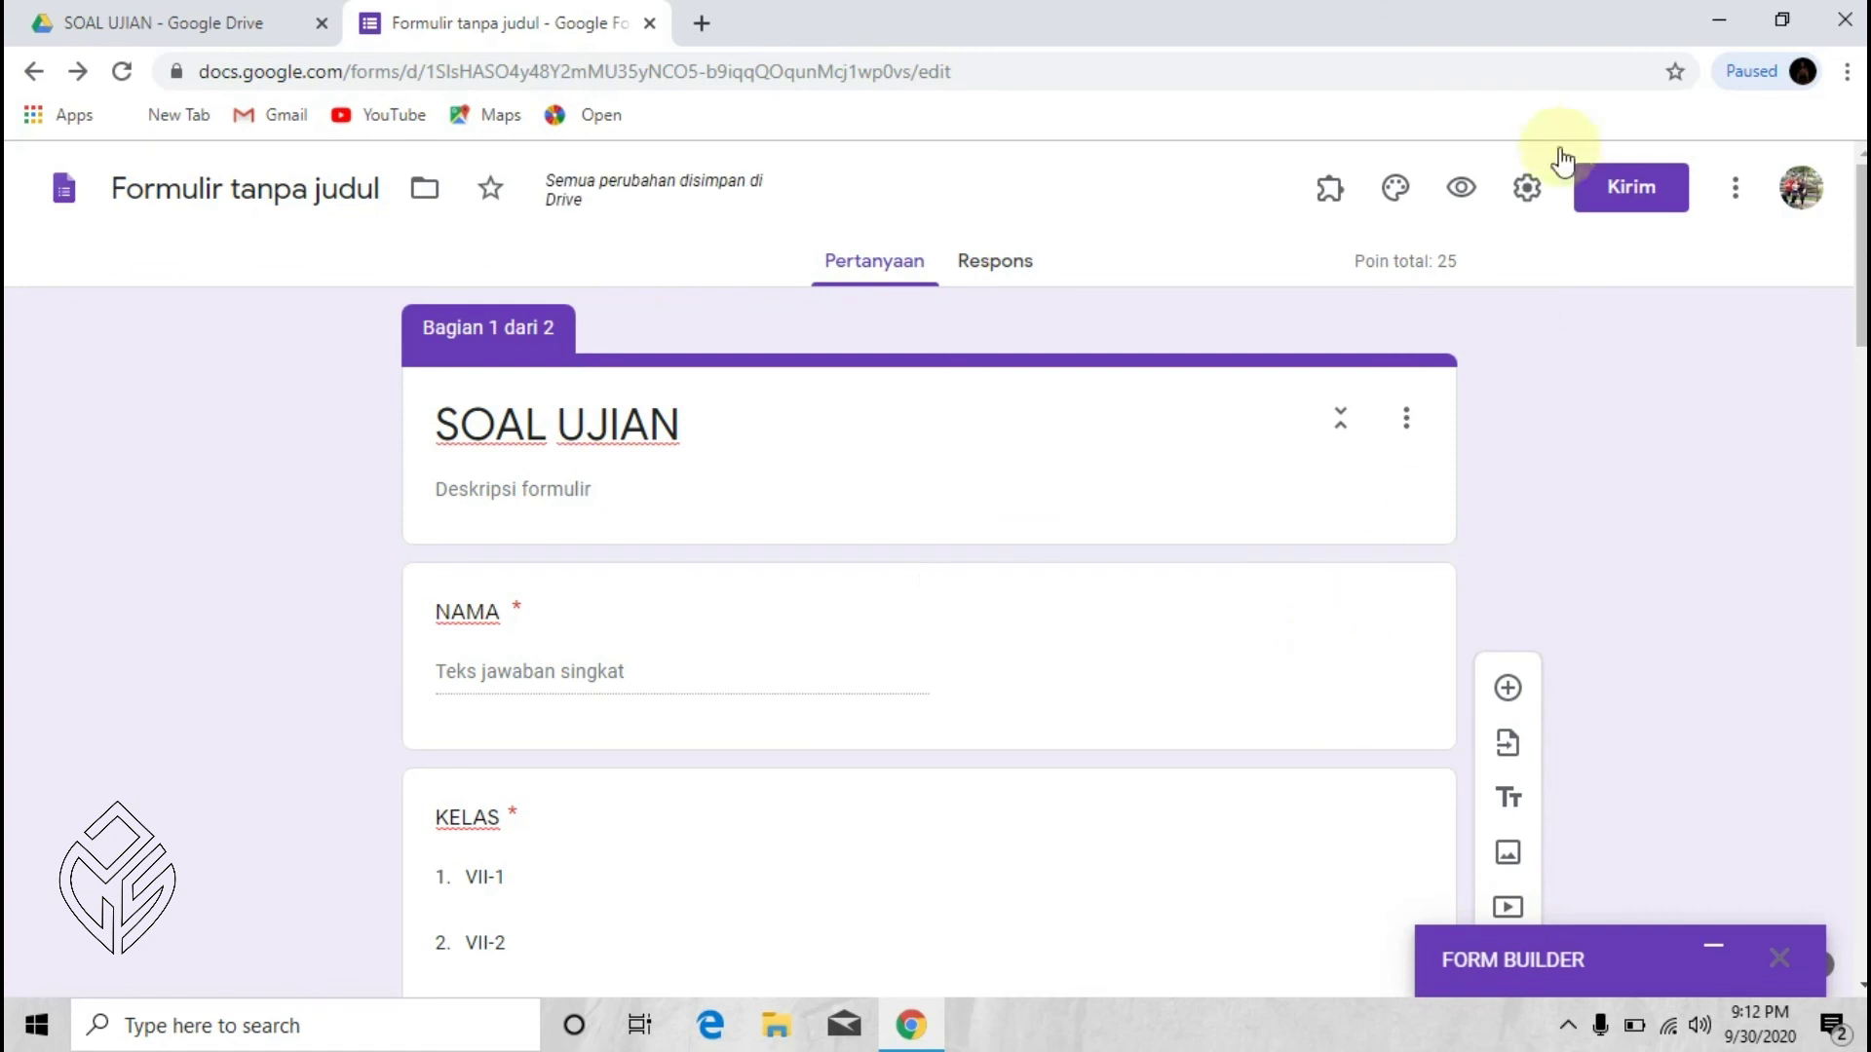
# Step: Preview the form, fill in TES for NAMA and VII-1 for KELAS, and continue to the next section
pyautogui.click(1464, 191)
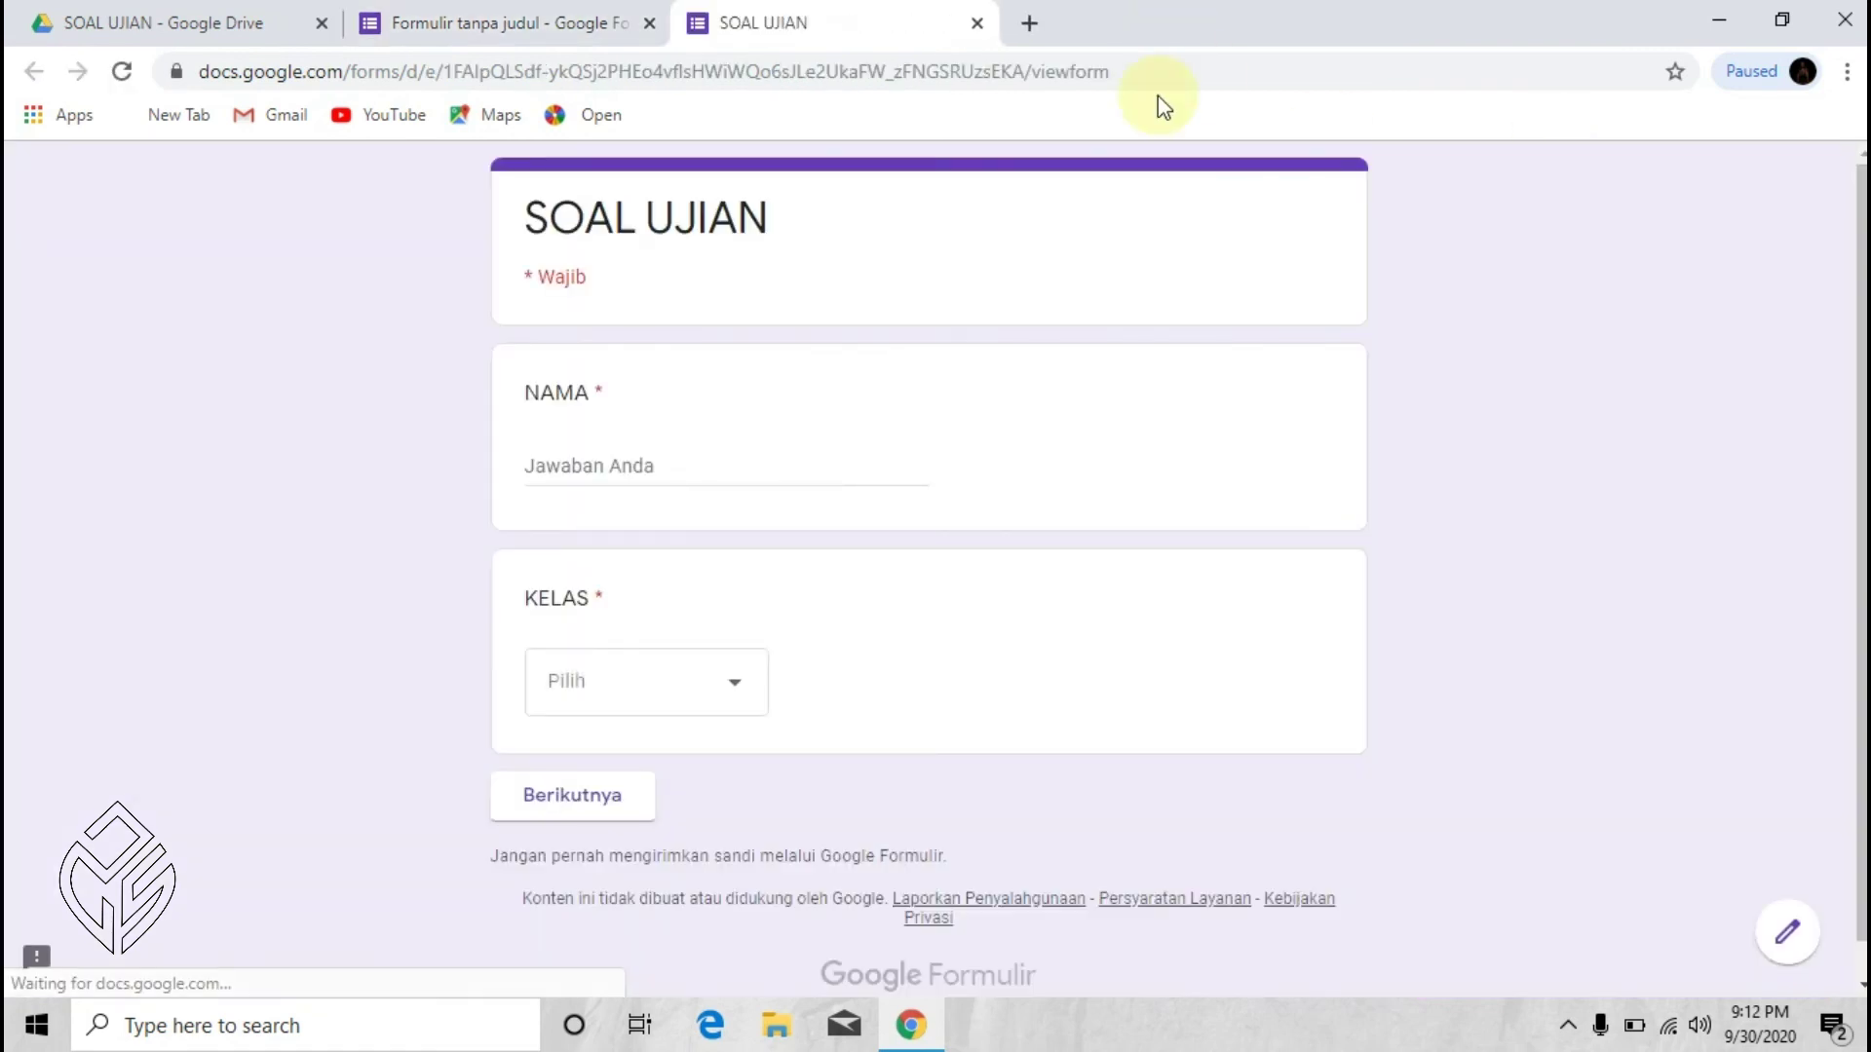
pyautogui.click(649, 469)
pyautogui.write('TES')
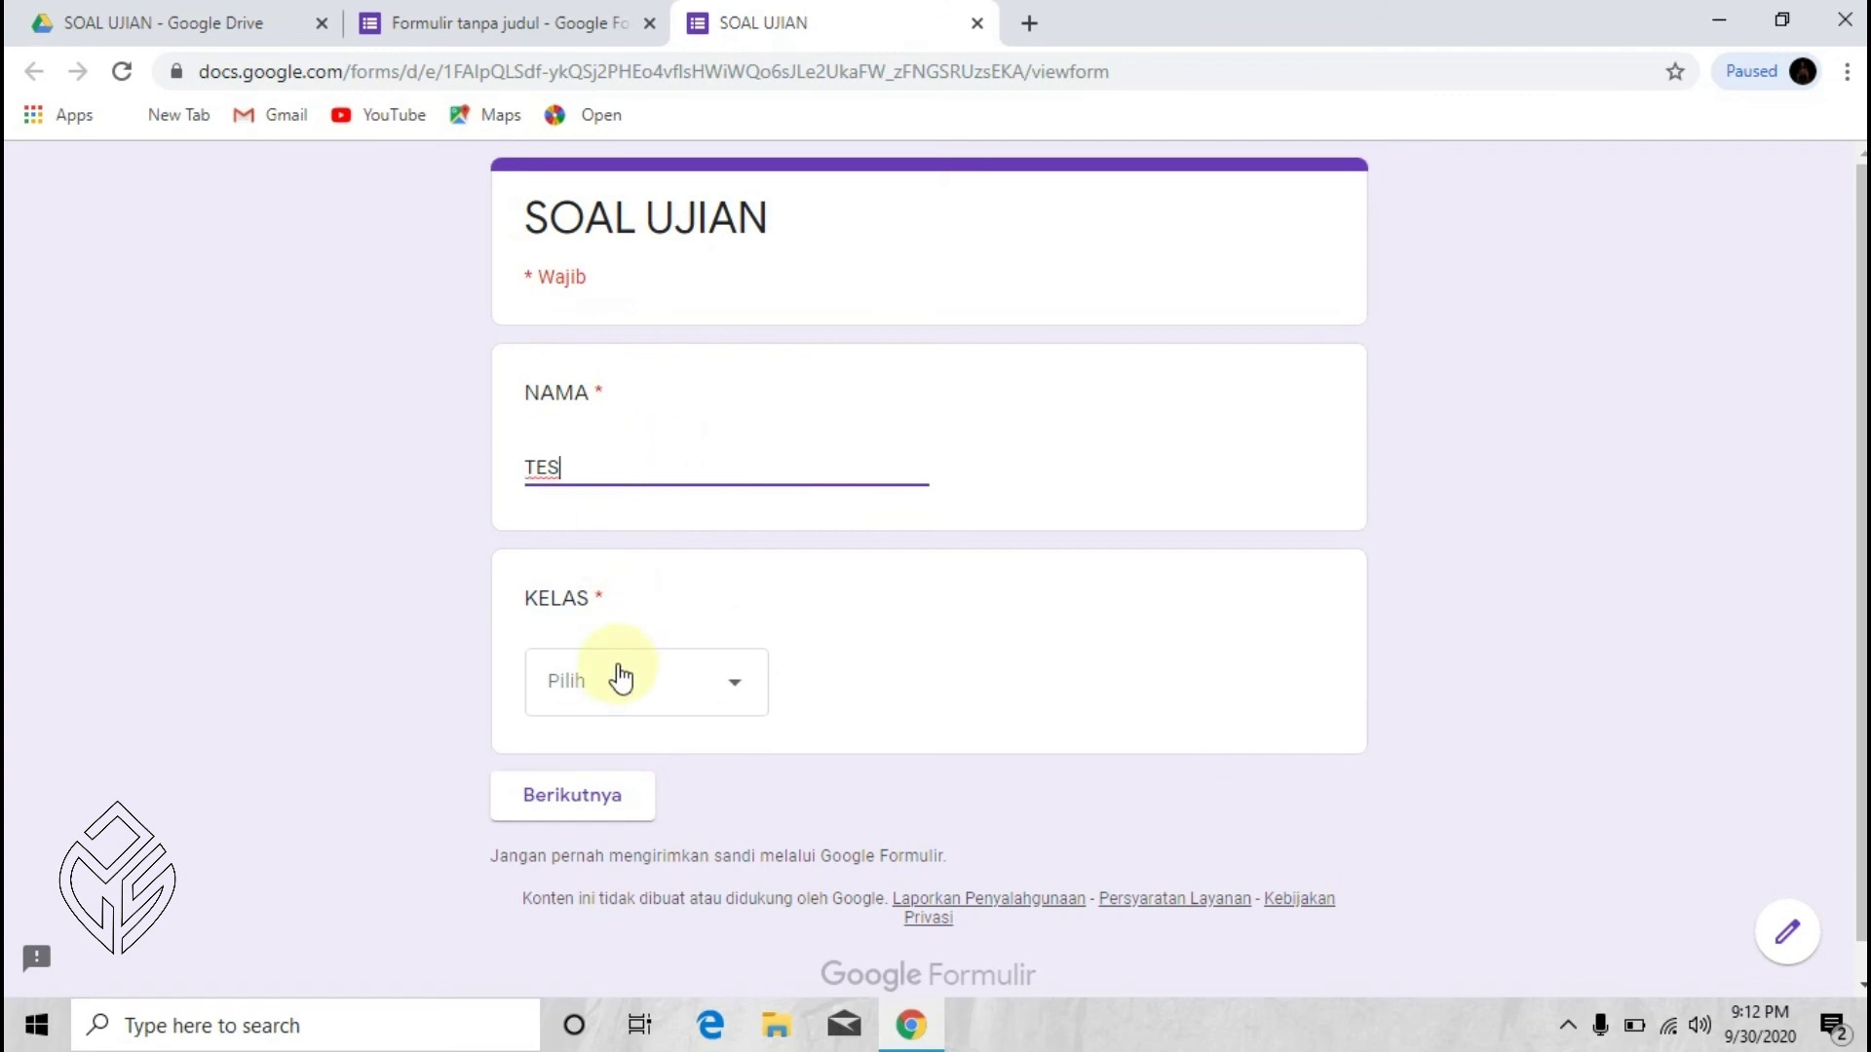
pyautogui.click(620, 677)
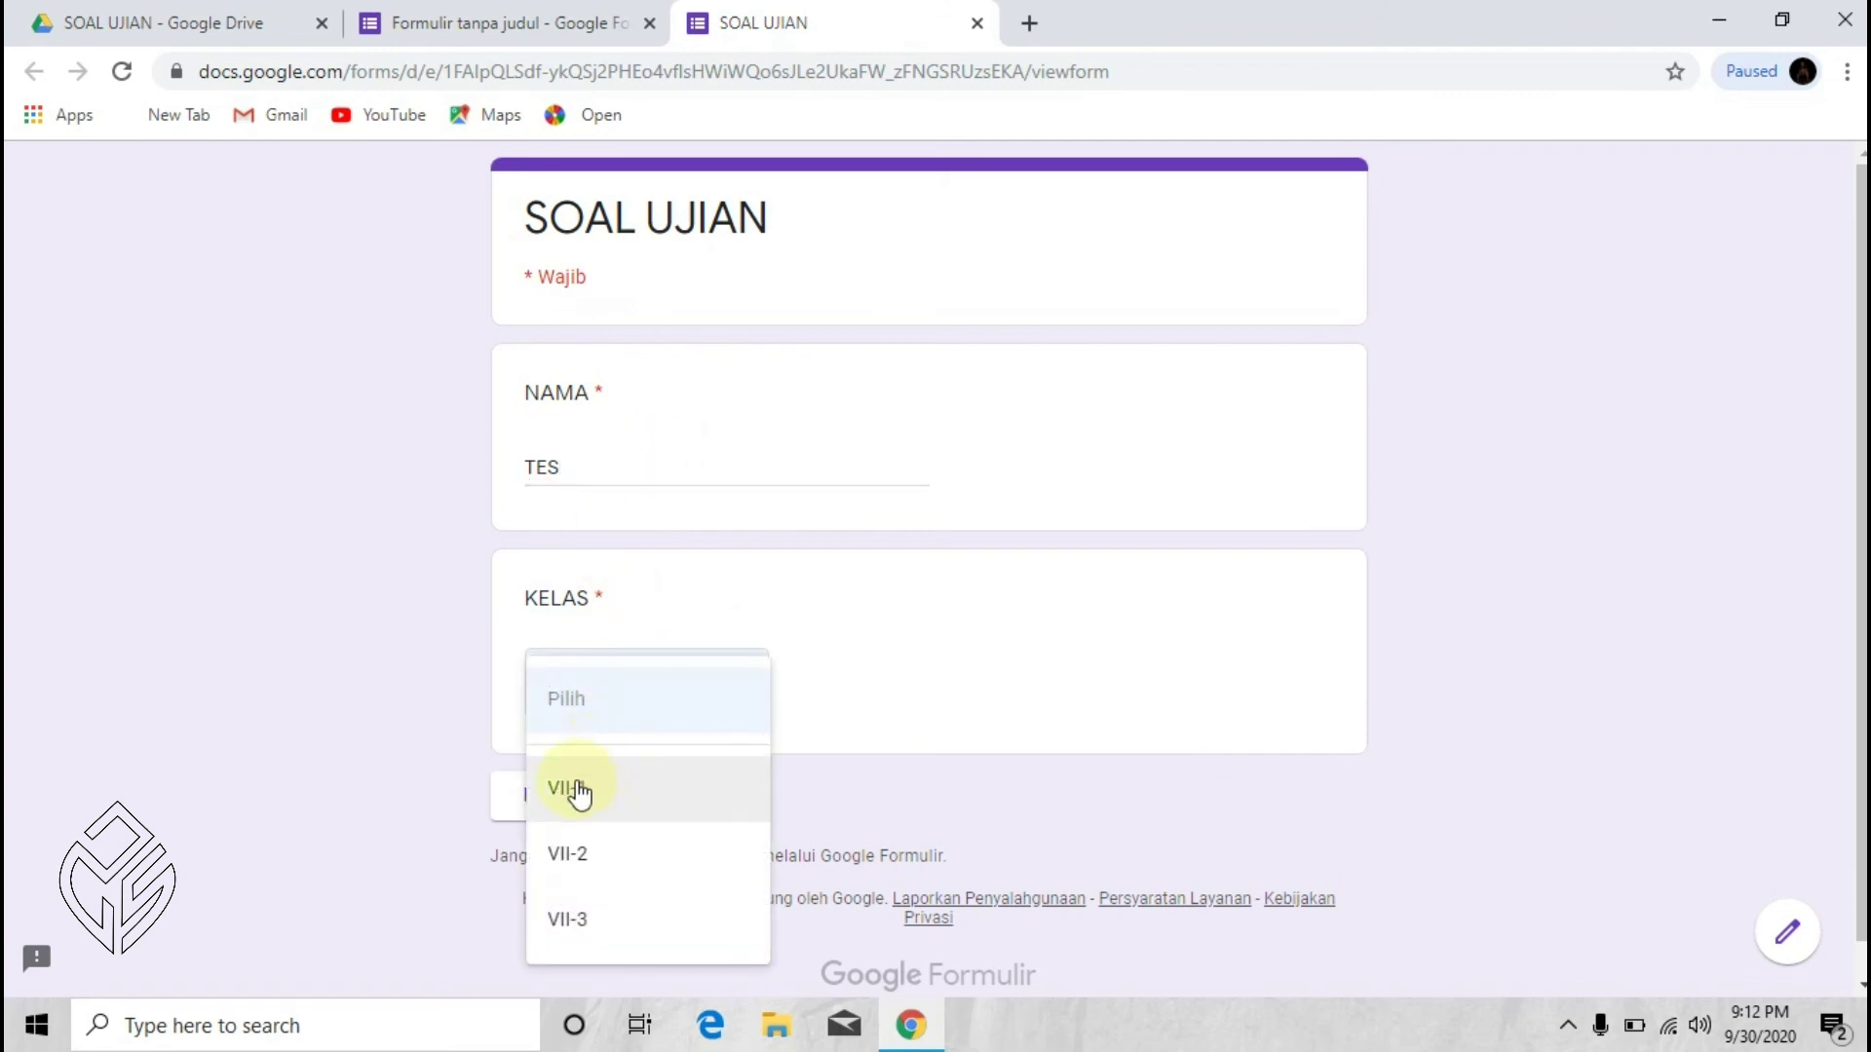
pyautogui.click(572, 799)
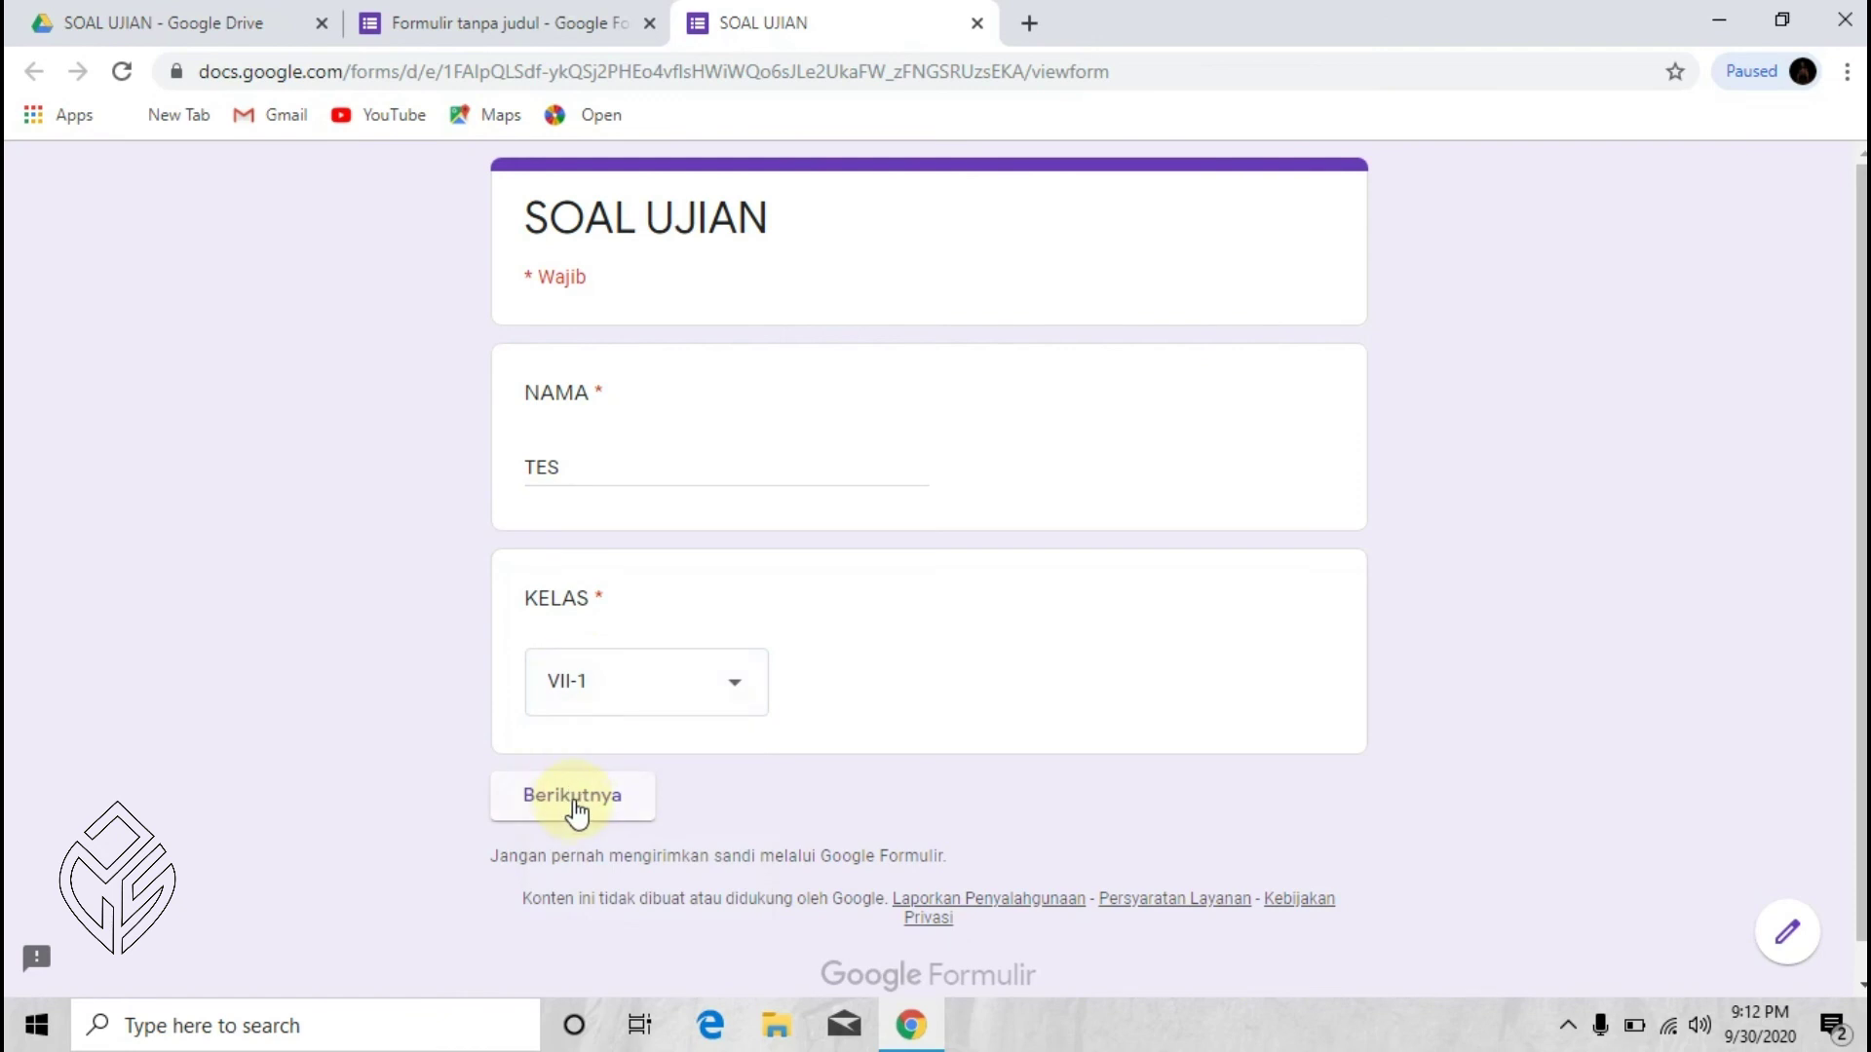
pyautogui.click(575, 797)
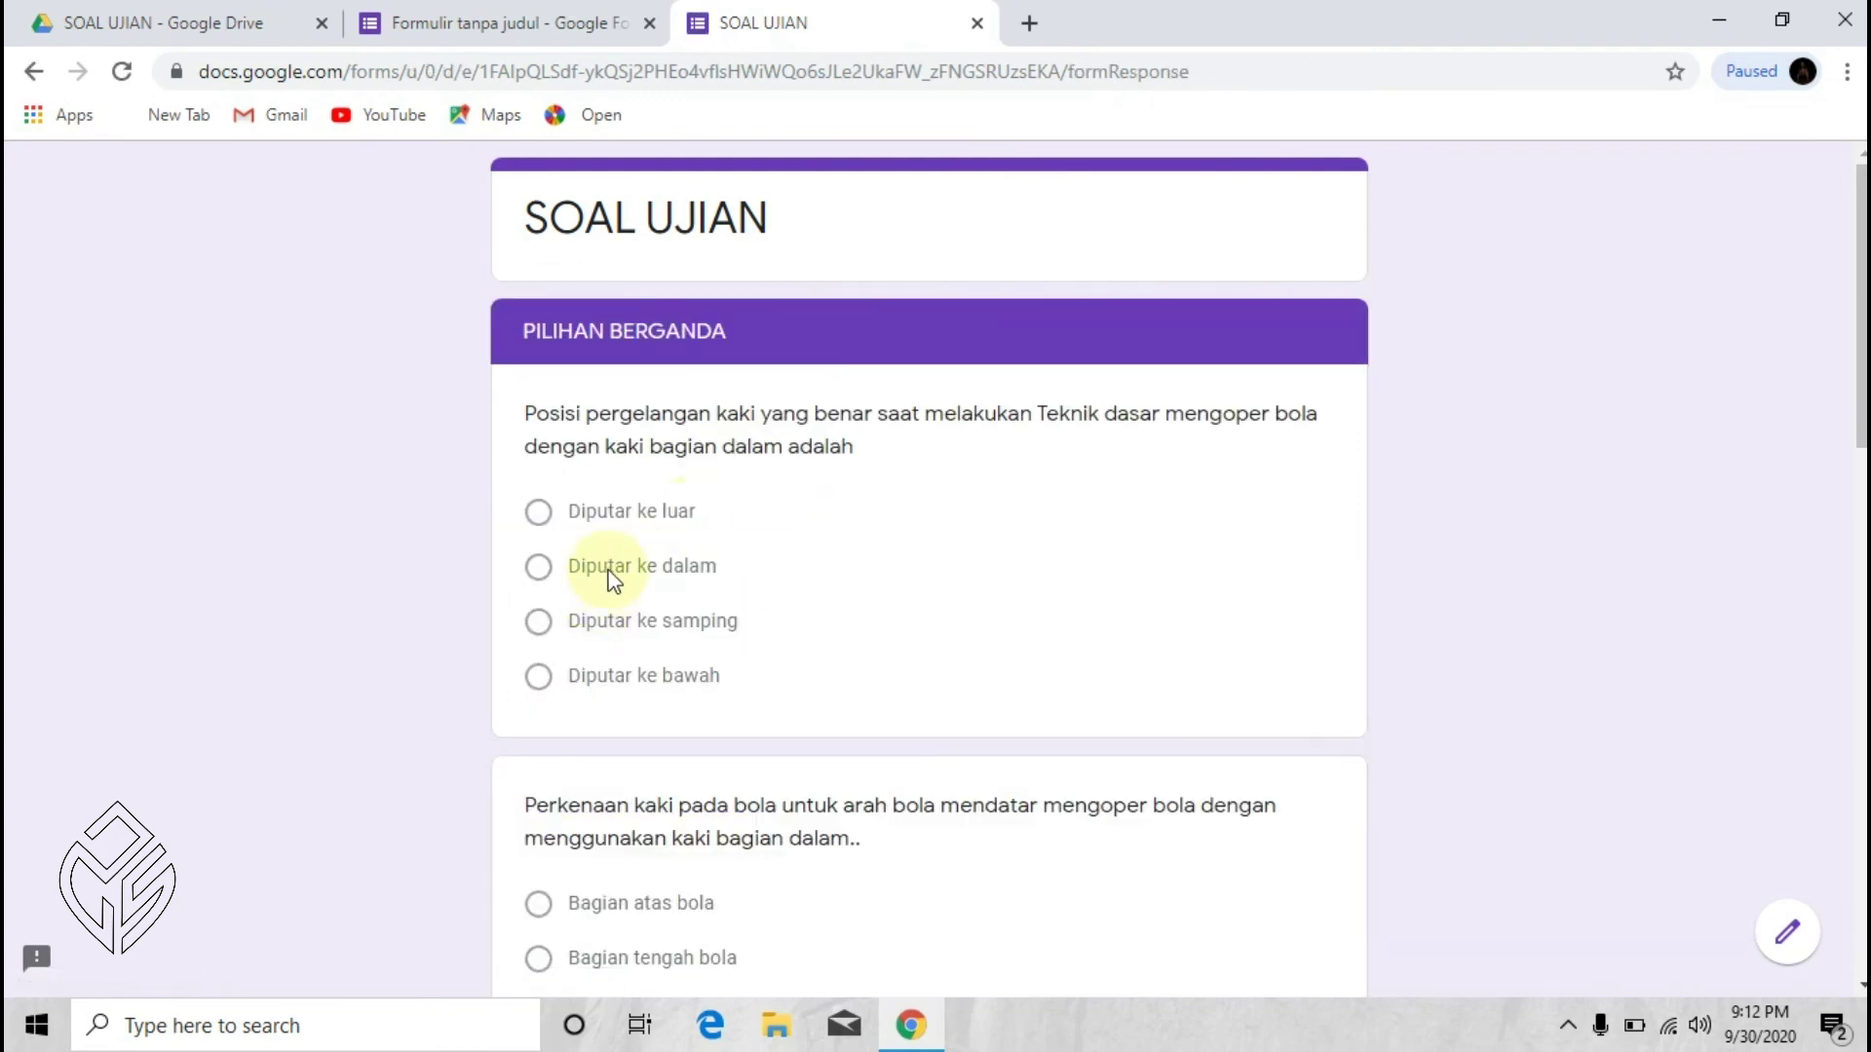
# Step: Review the order and content of the PILIHAN BERGANDA questions in the preview and close it
pyautogui.scroll(-12, 625, 569)
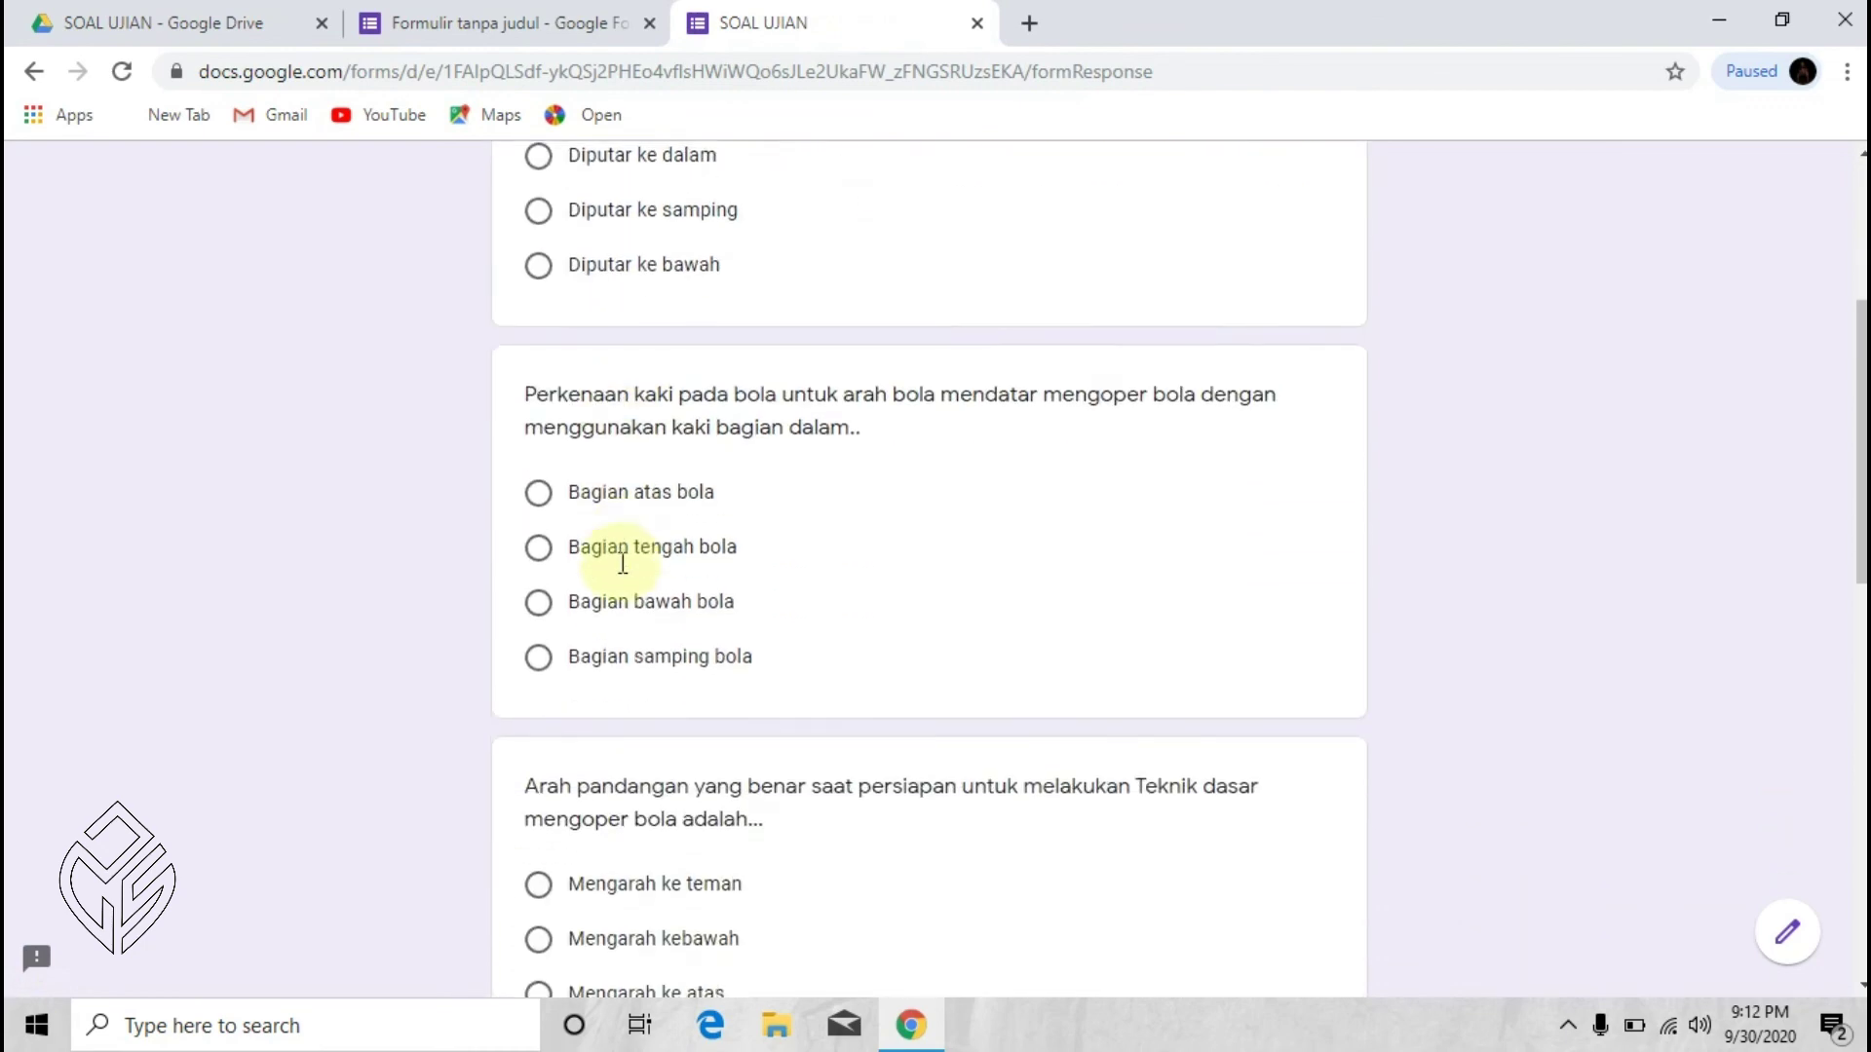
pyautogui.scroll(-3, 623, 560)
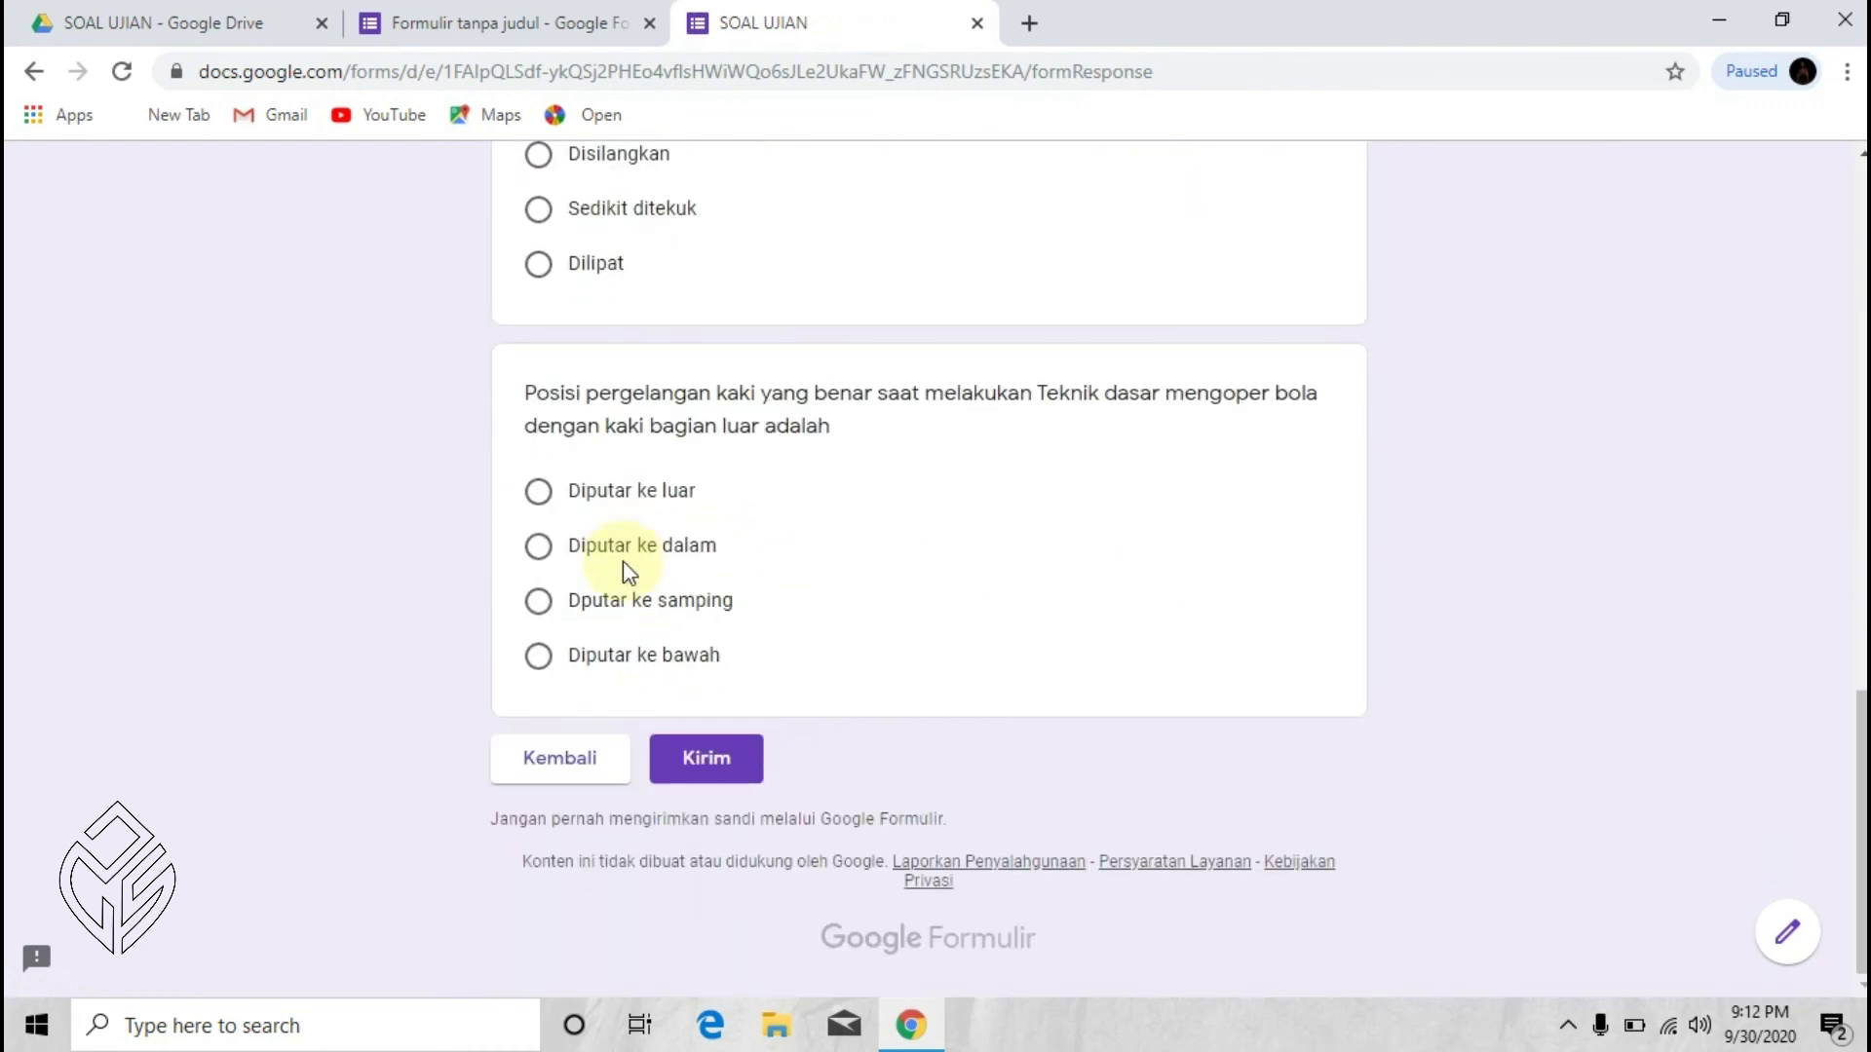
pyautogui.scroll(9, 622, 552)
pyautogui.scroll(6, 622, 547)
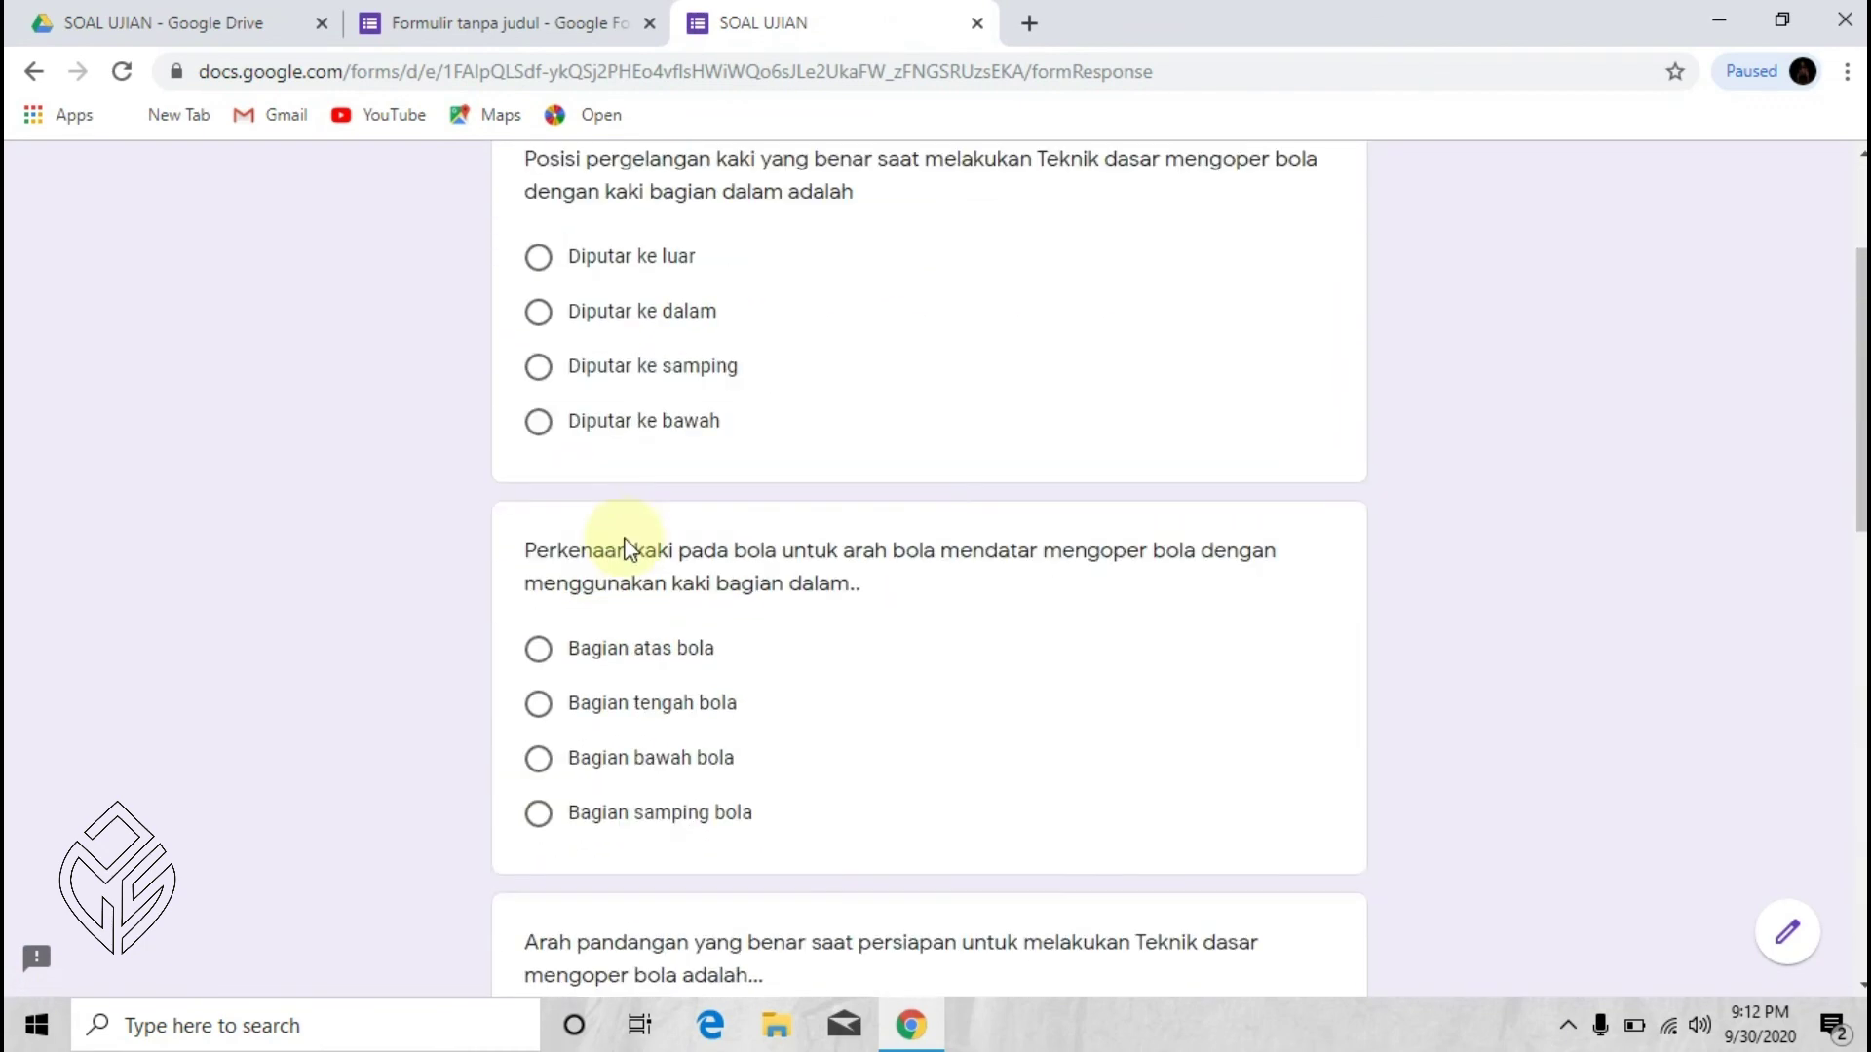
pyautogui.scroll(-15, 633, 513)
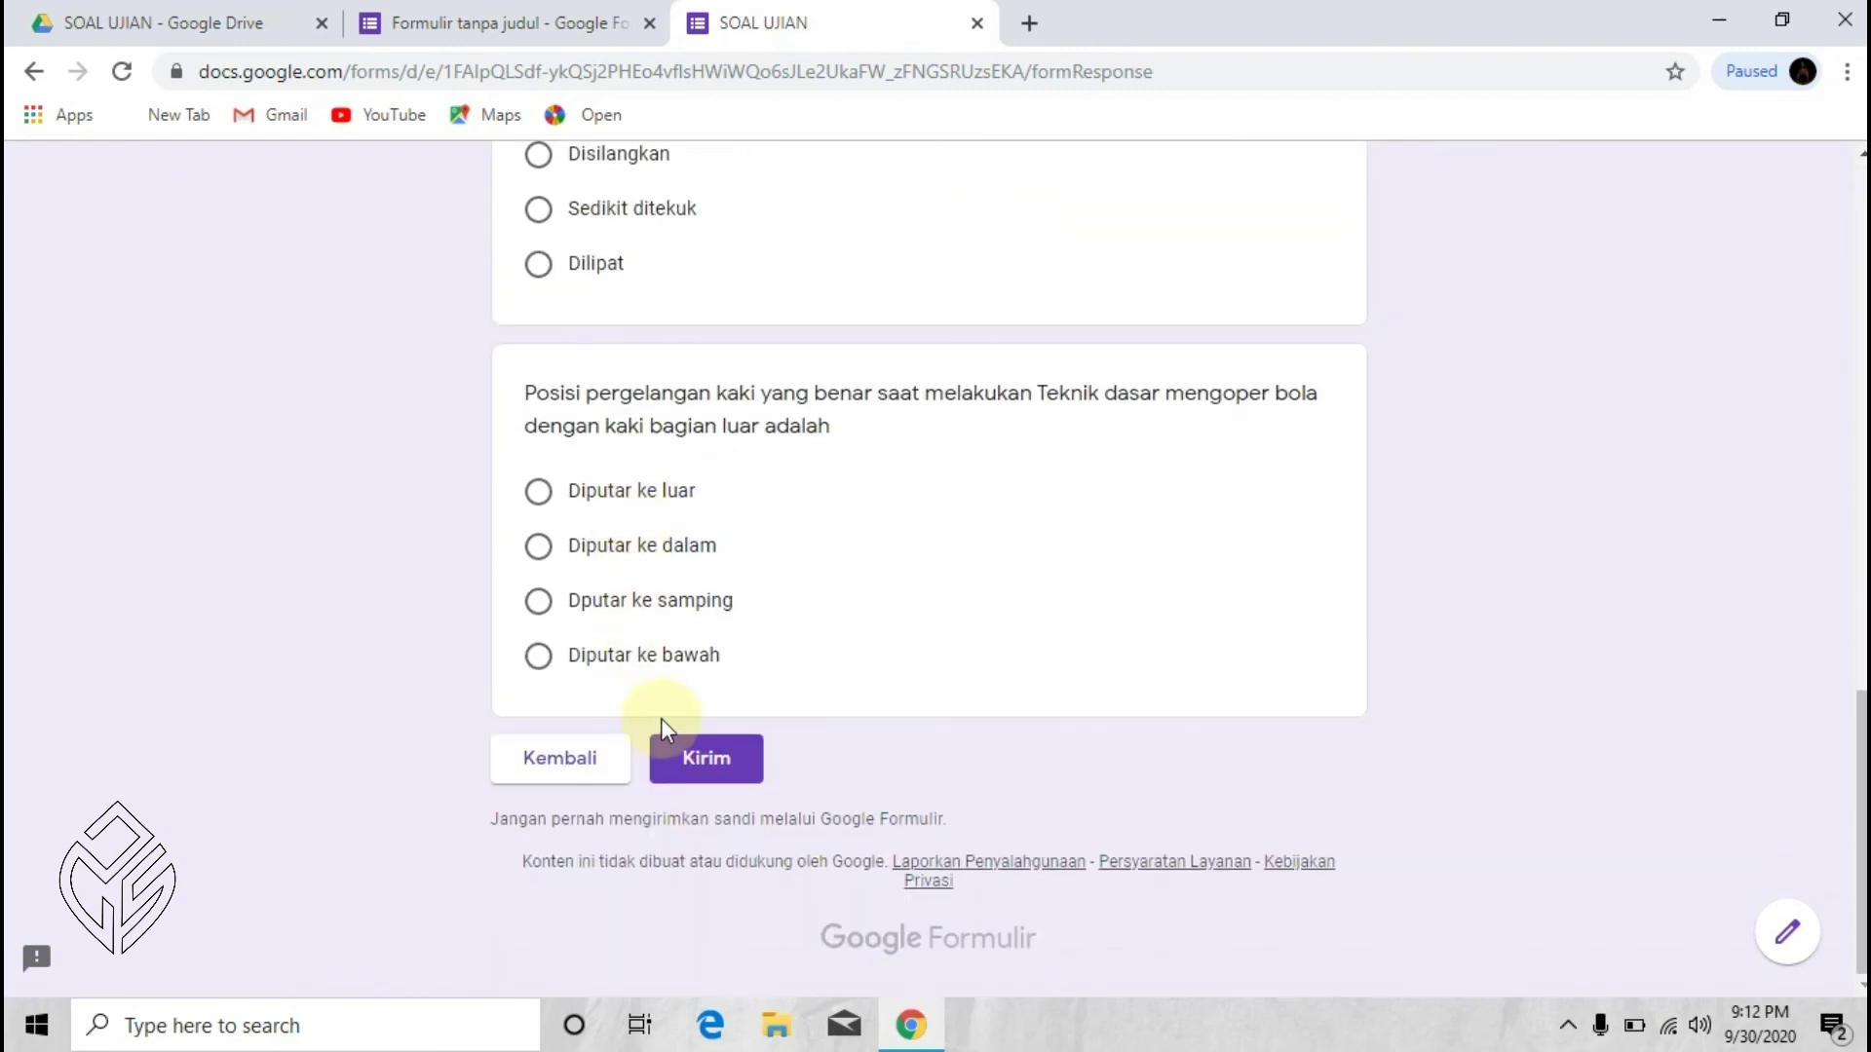
pyautogui.scroll(15, 669, 692)
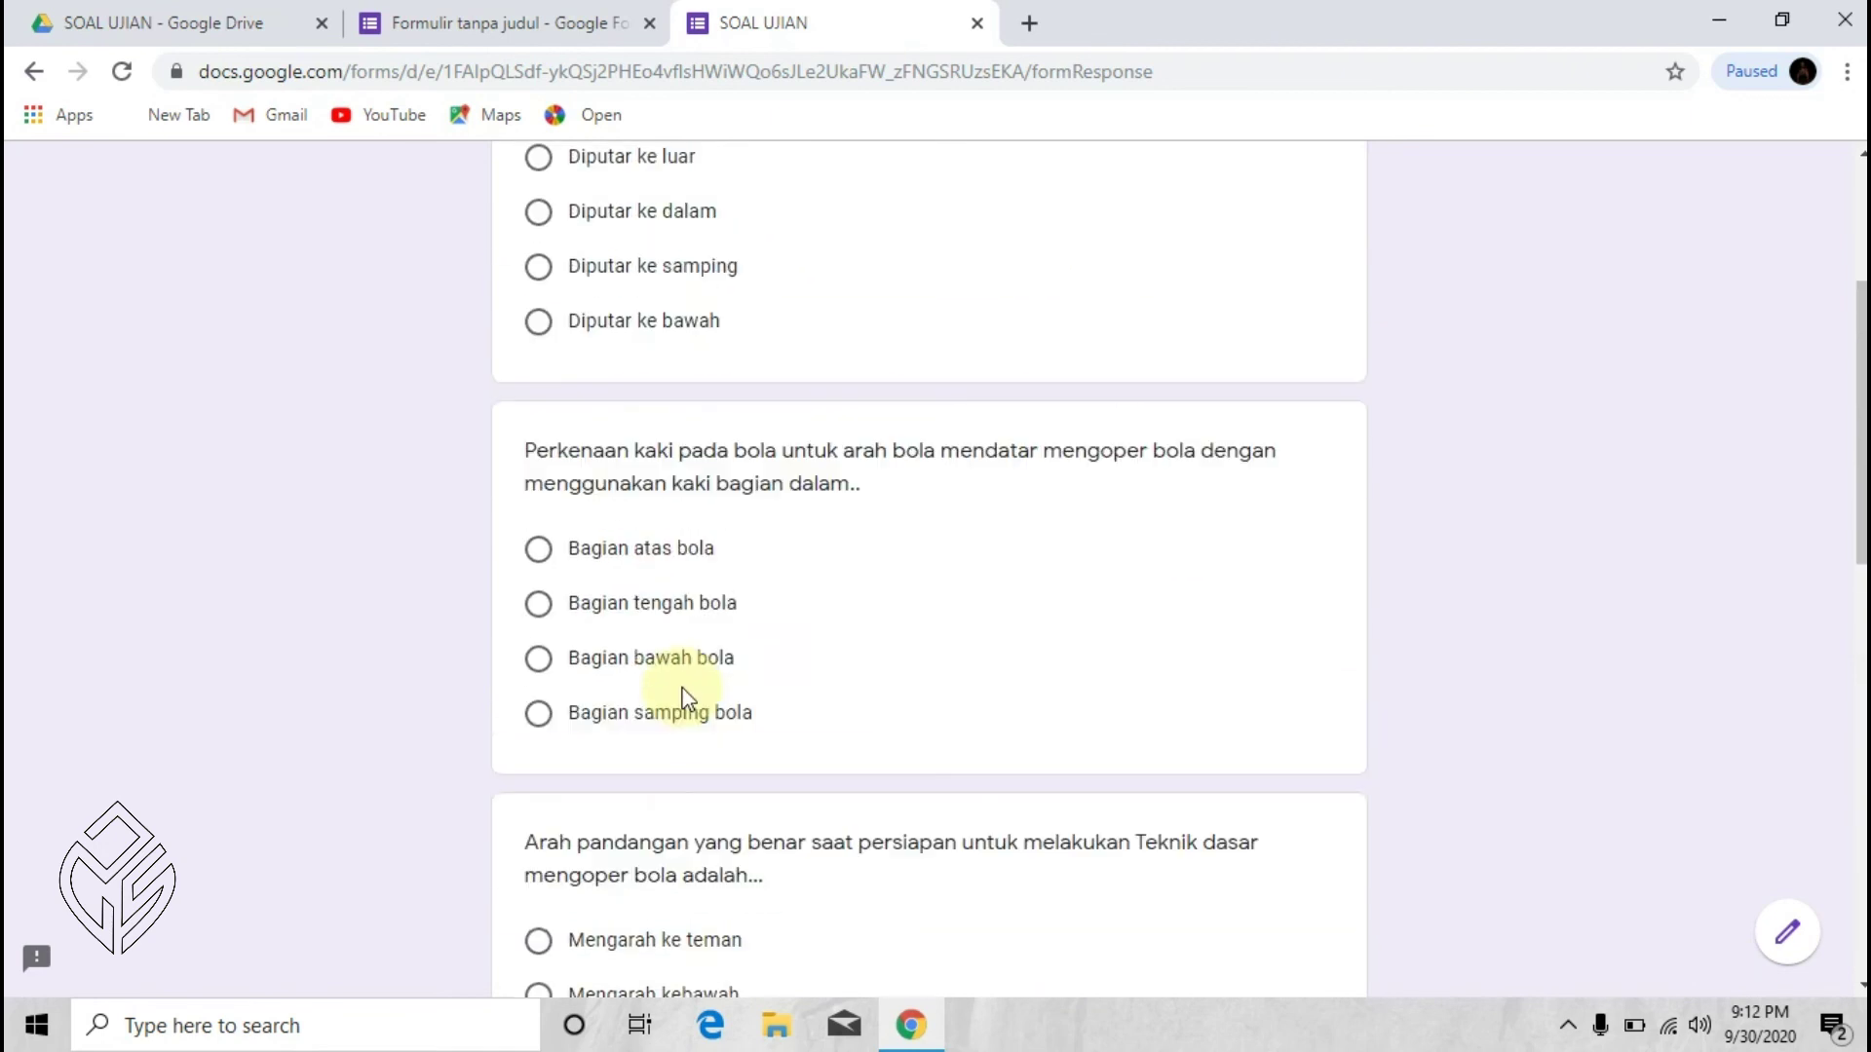
pyautogui.click(977, 22)
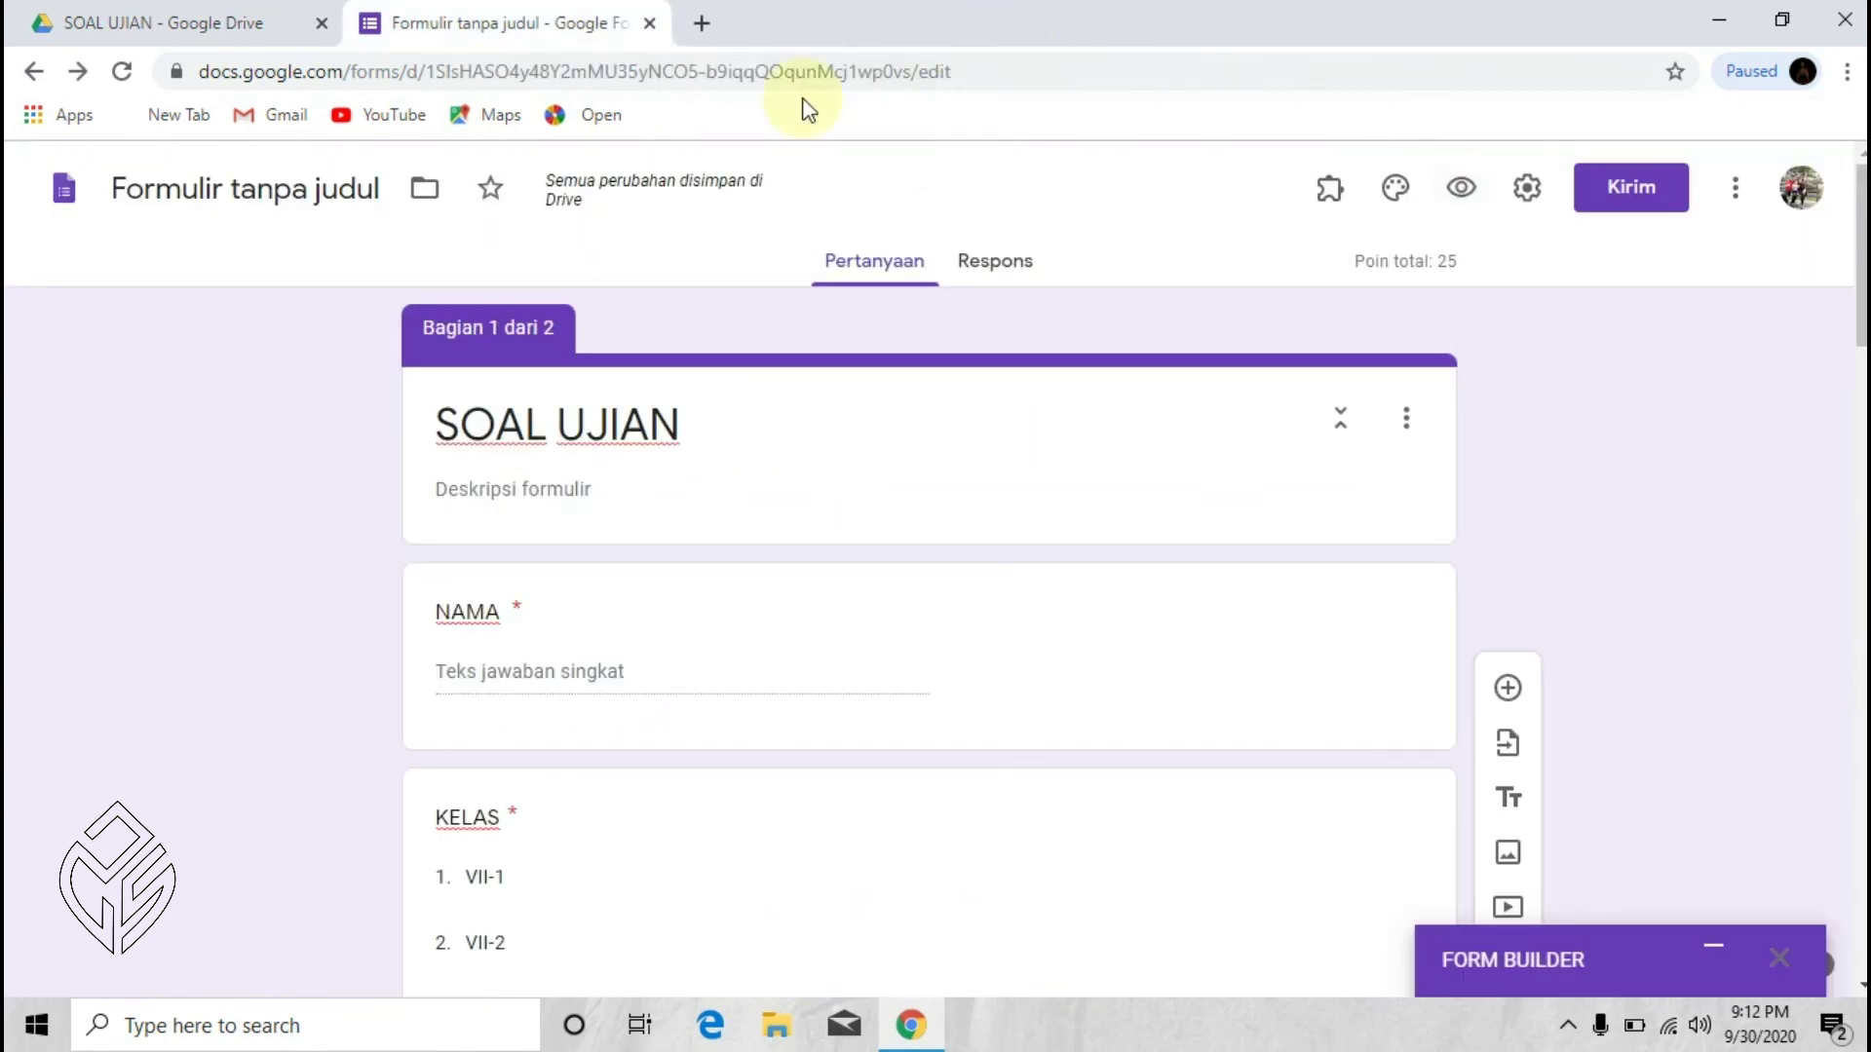
# Step: Copy the form's shareable link with the shortened URL option (Perpendek URL) enabled and close the send dialog
pyautogui.click(1617, 192)
pyautogui.click(848, 390)
pyautogui.click(594, 567)
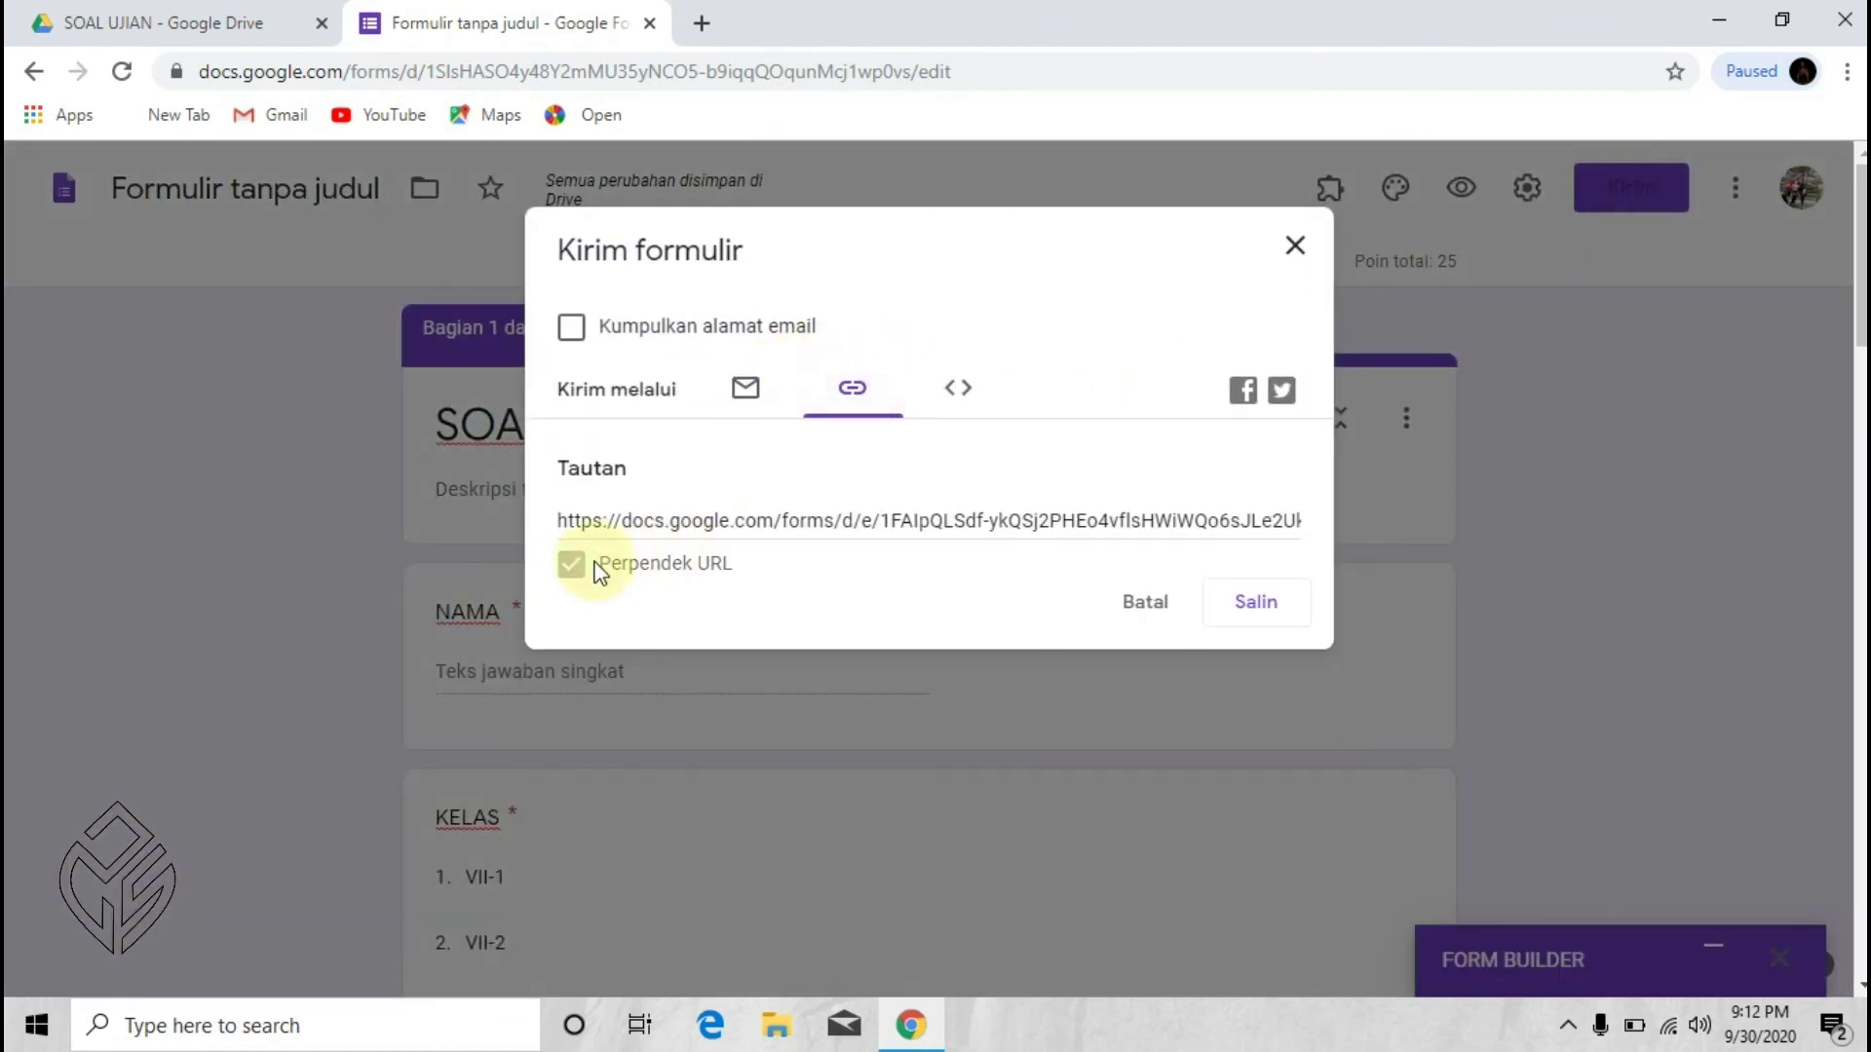
pyautogui.click(1254, 604)
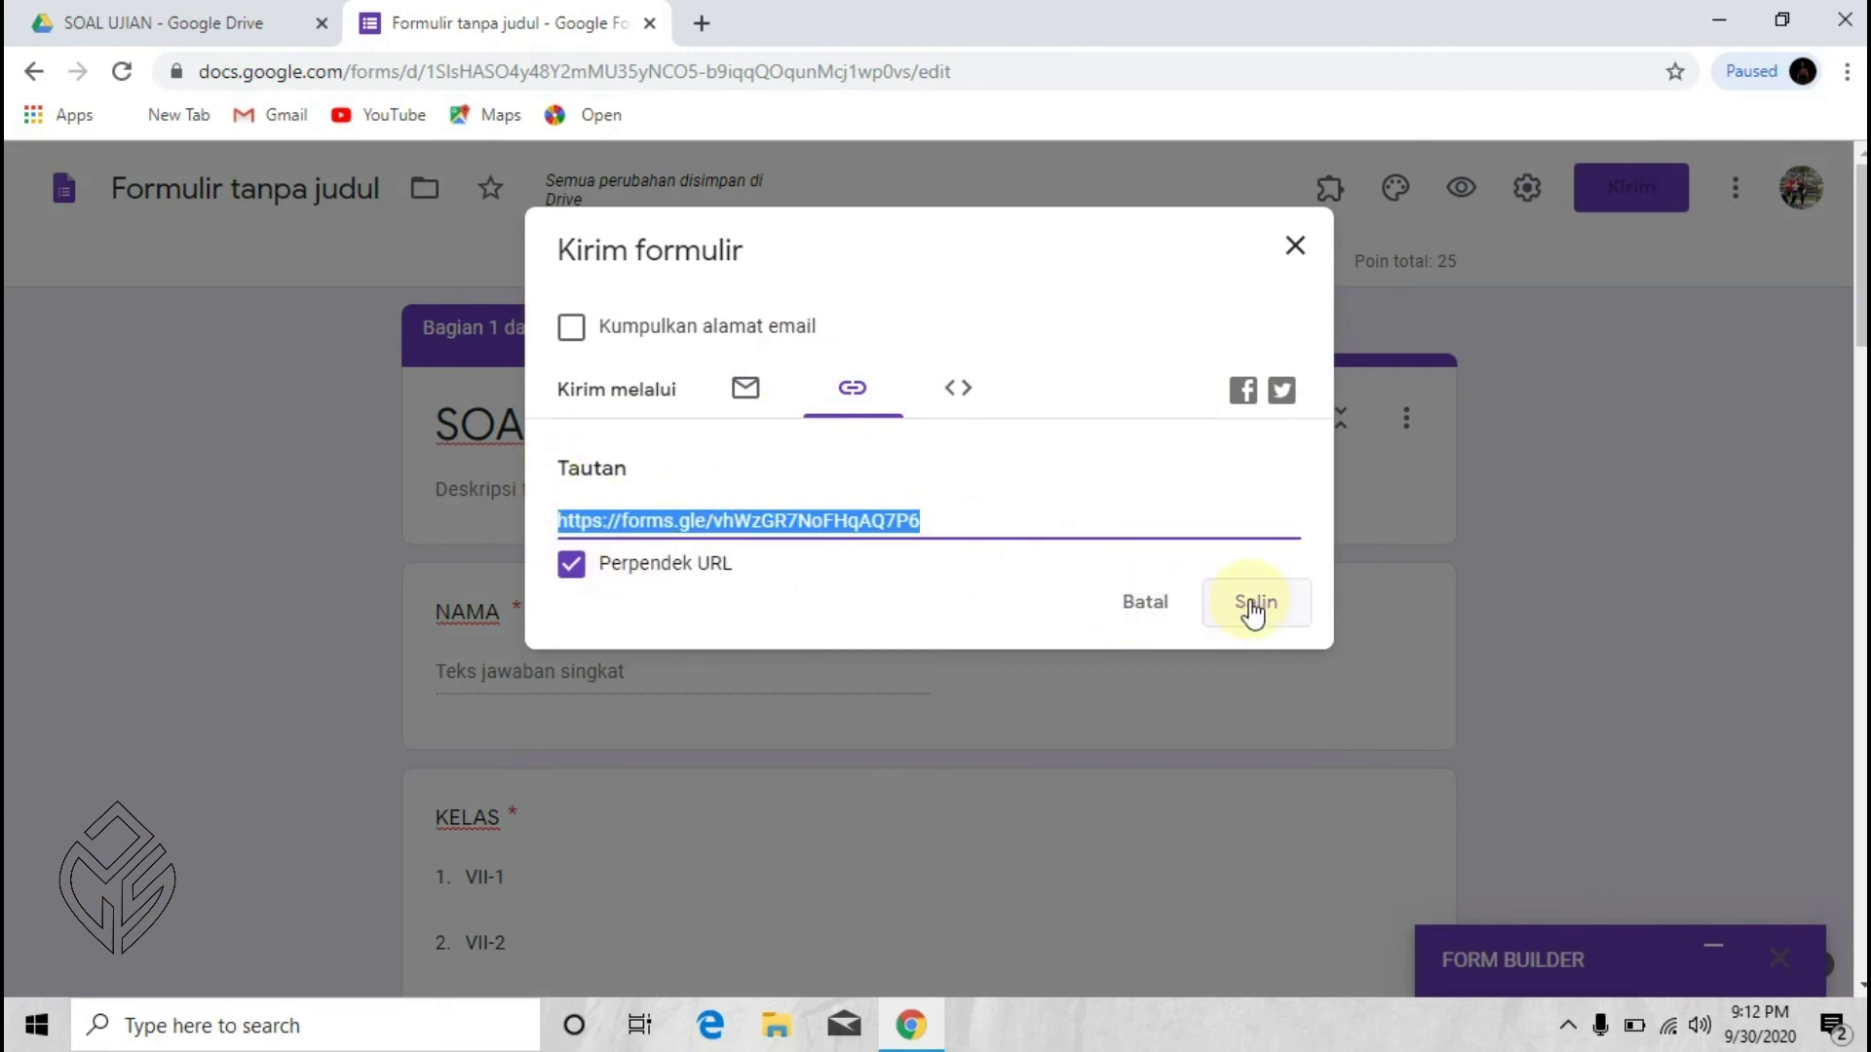
pyautogui.click(1295, 246)
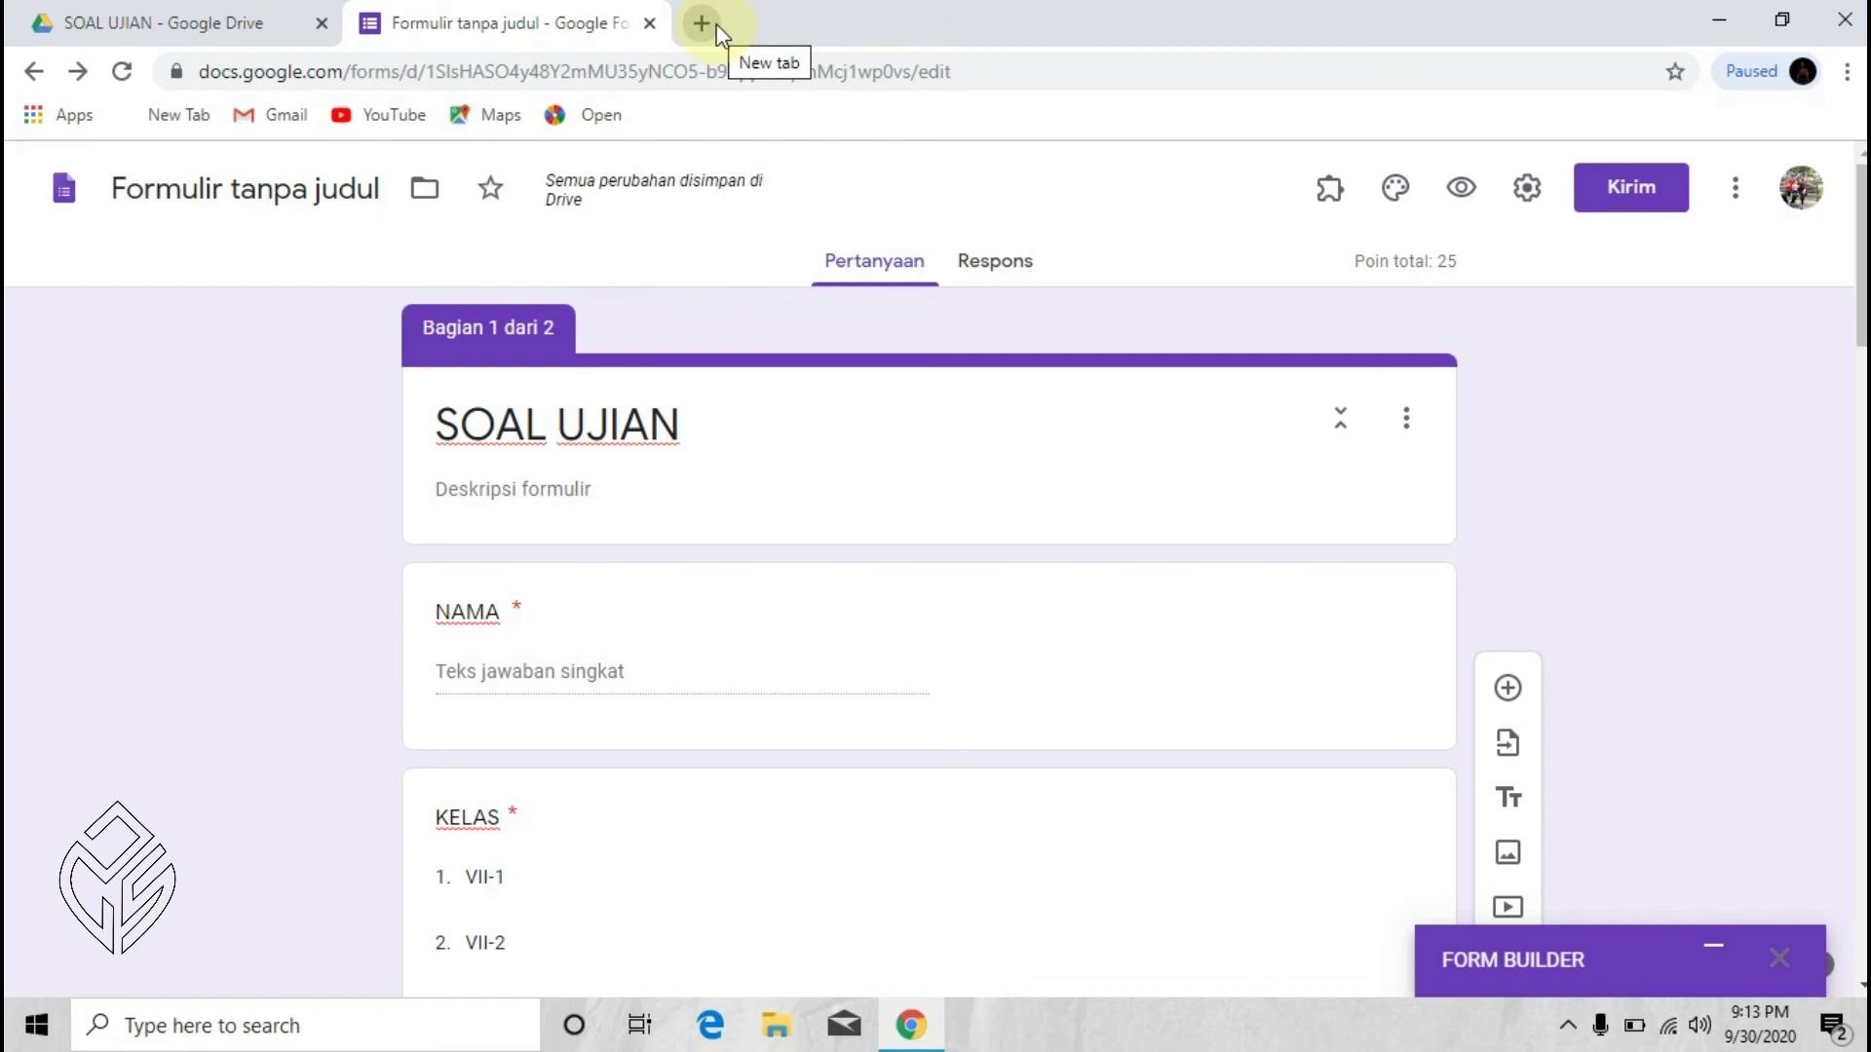
pyautogui.scroll(-3, 1553, 656)
pyautogui.scroll(3, 1553, 656)
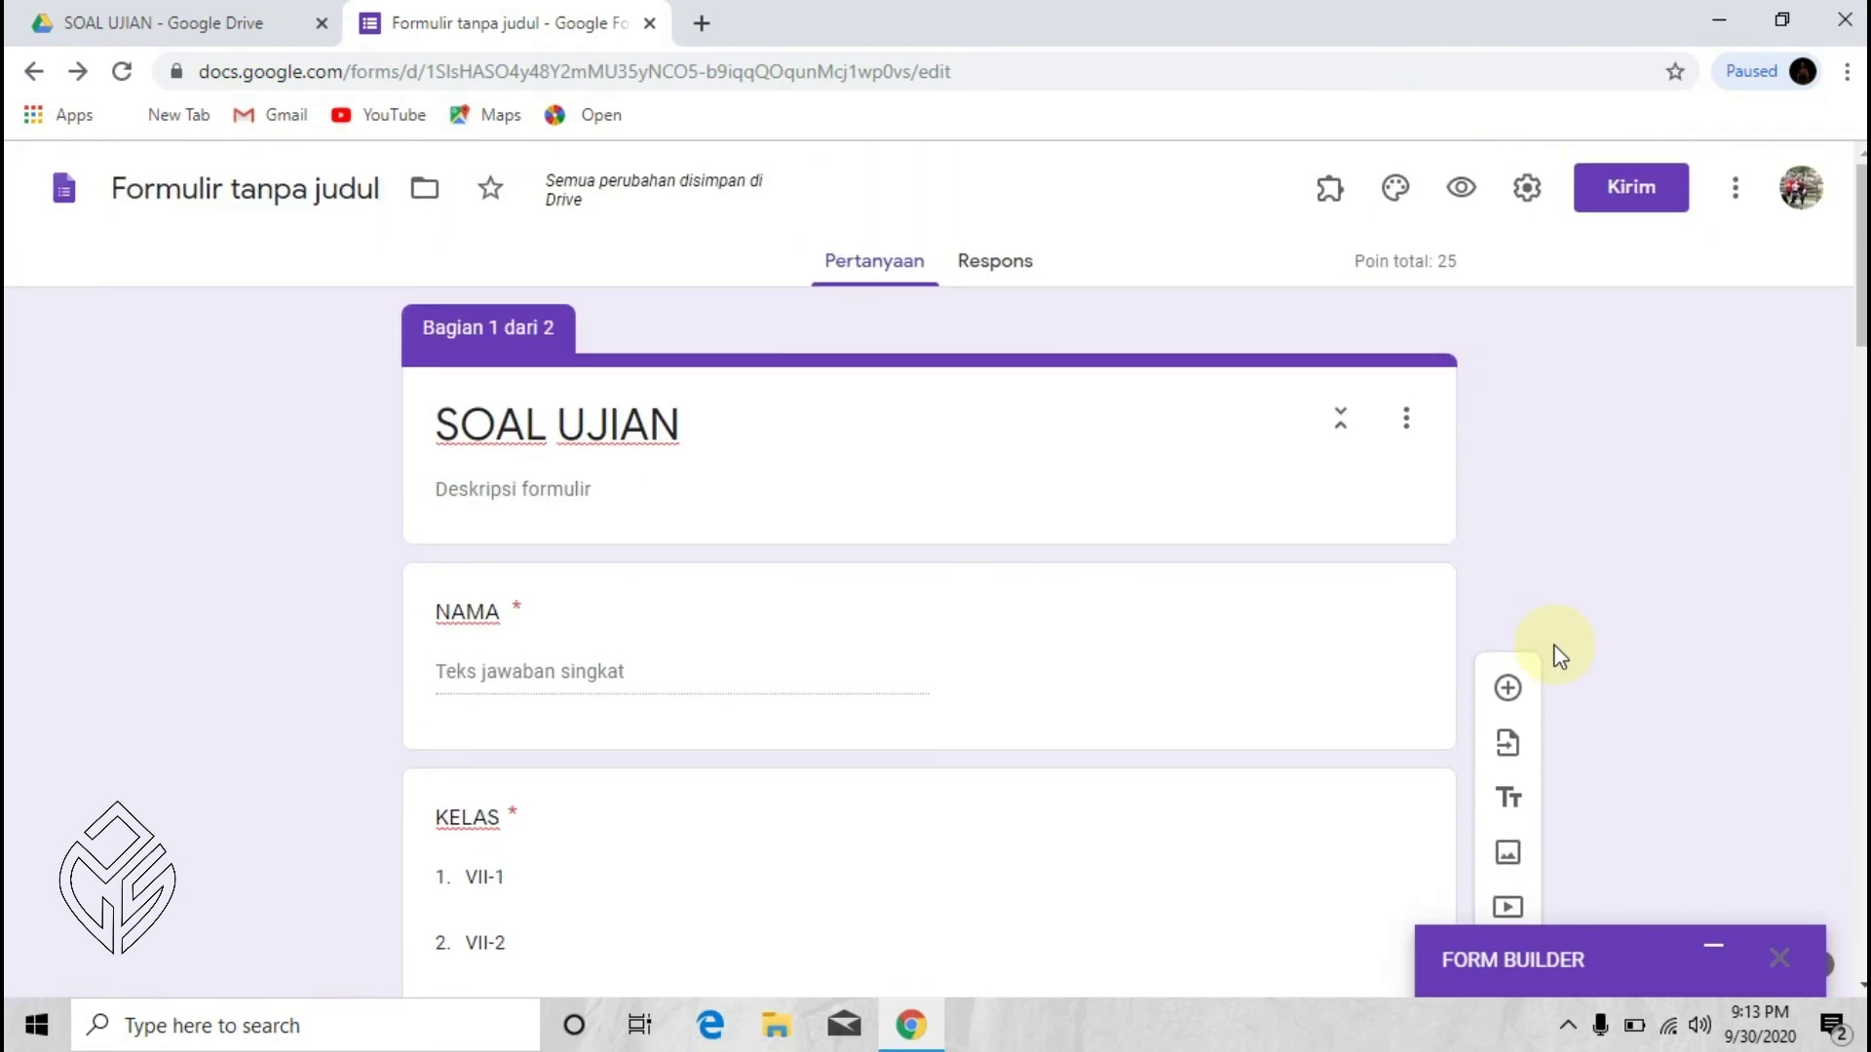
pyautogui.scroll(-15, 1557, 654)
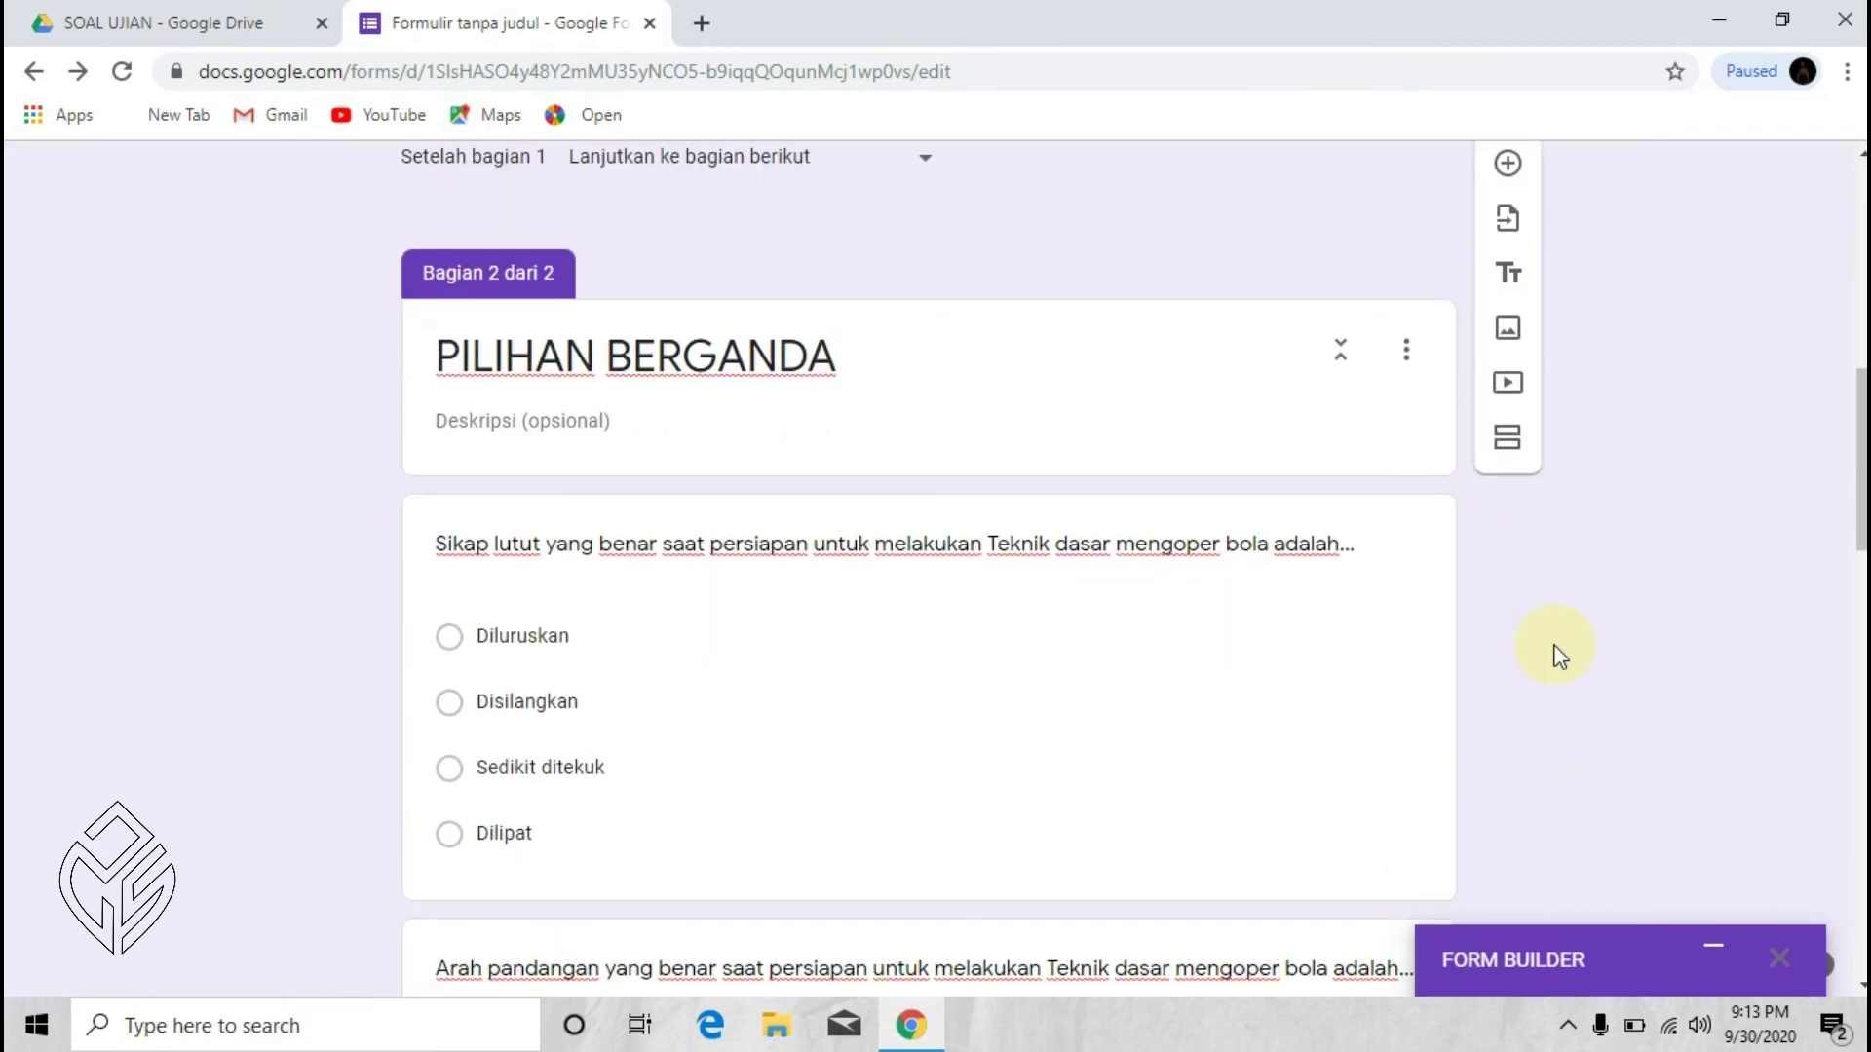
pyautogui.scroll(6, 1557, 655)
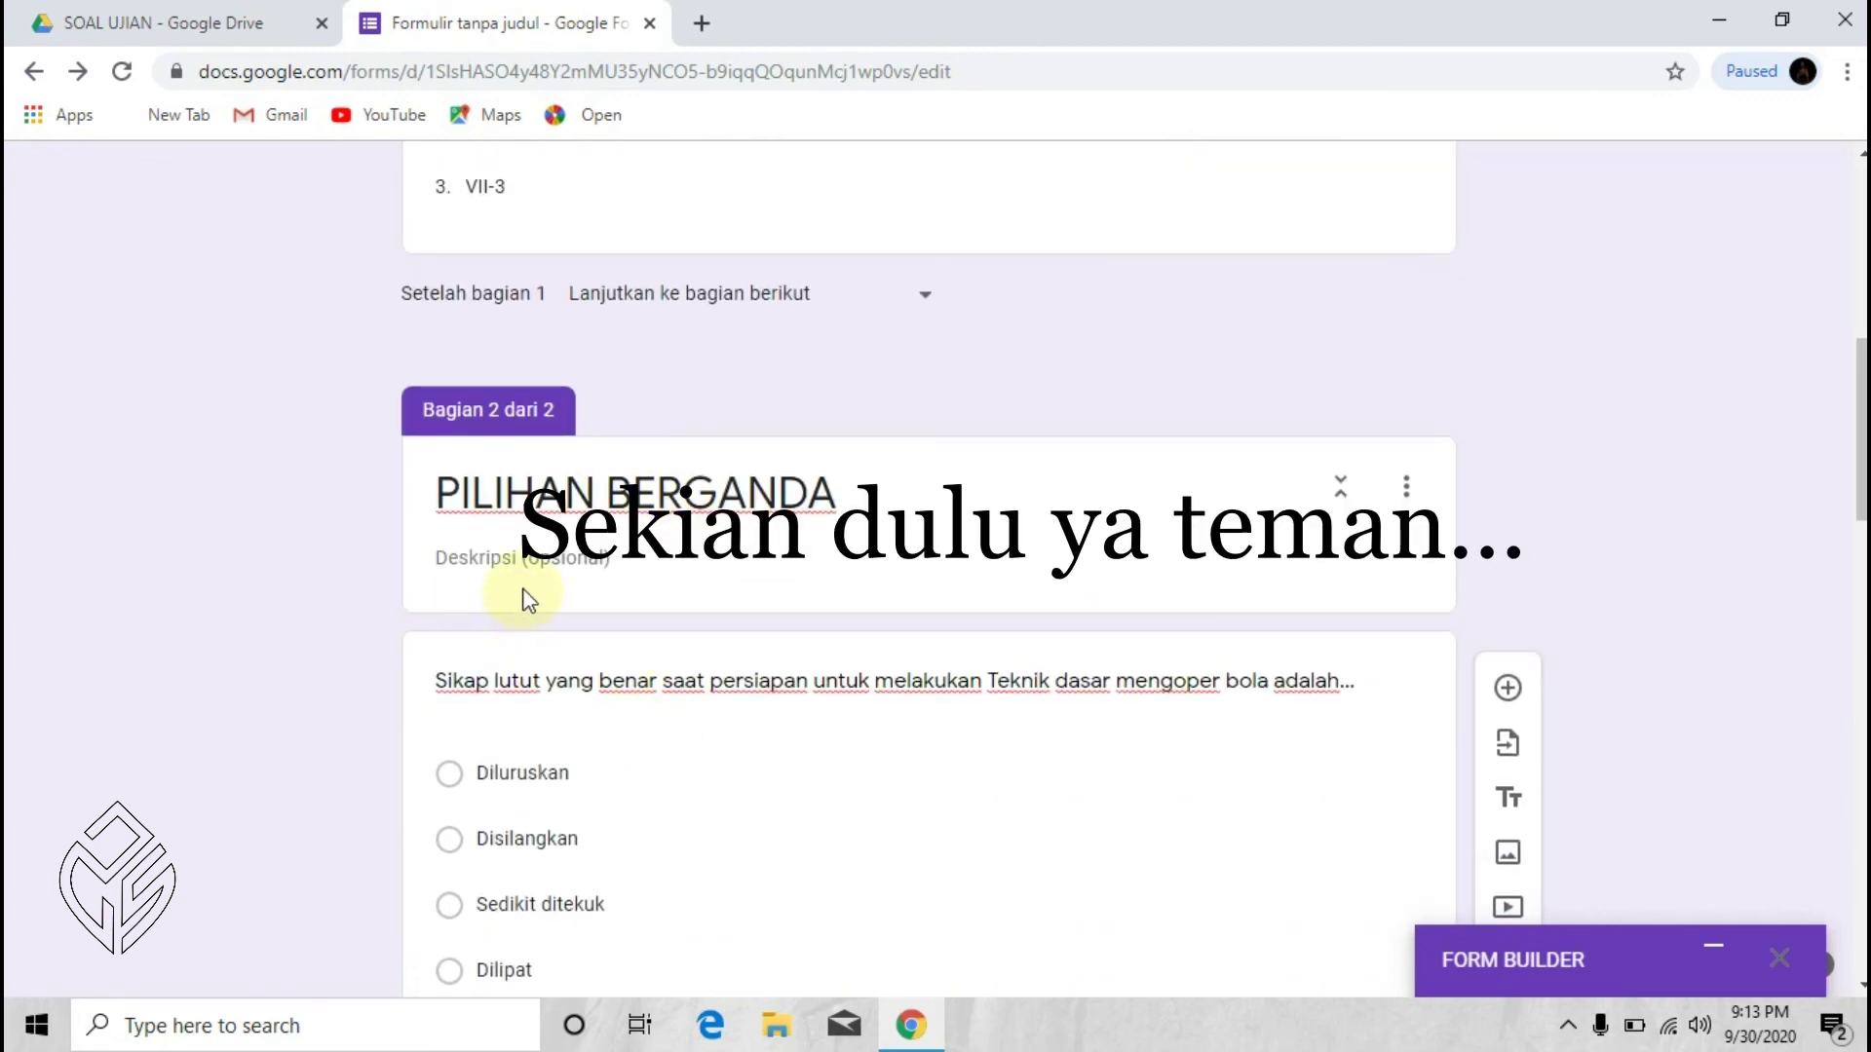
pyautogui.scroll(-3, 525, 588)
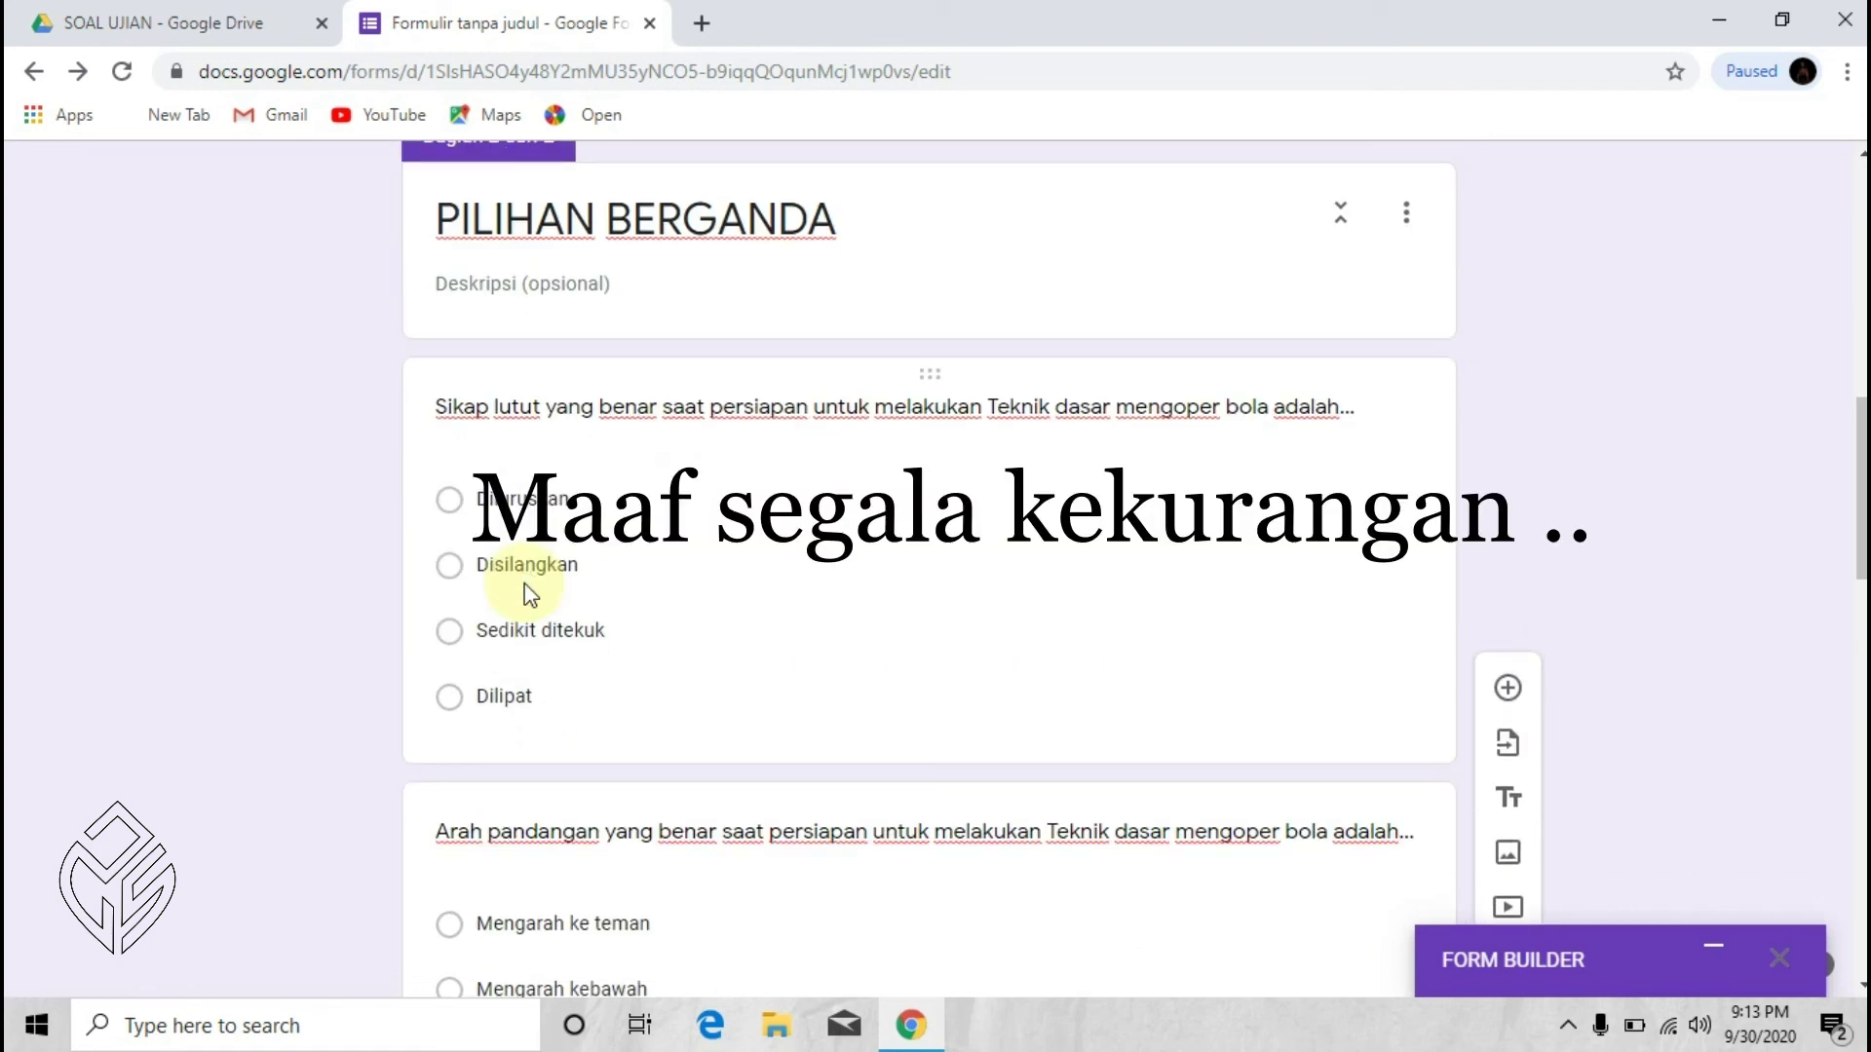
pyautogui.scroll(-12, 524, 585)
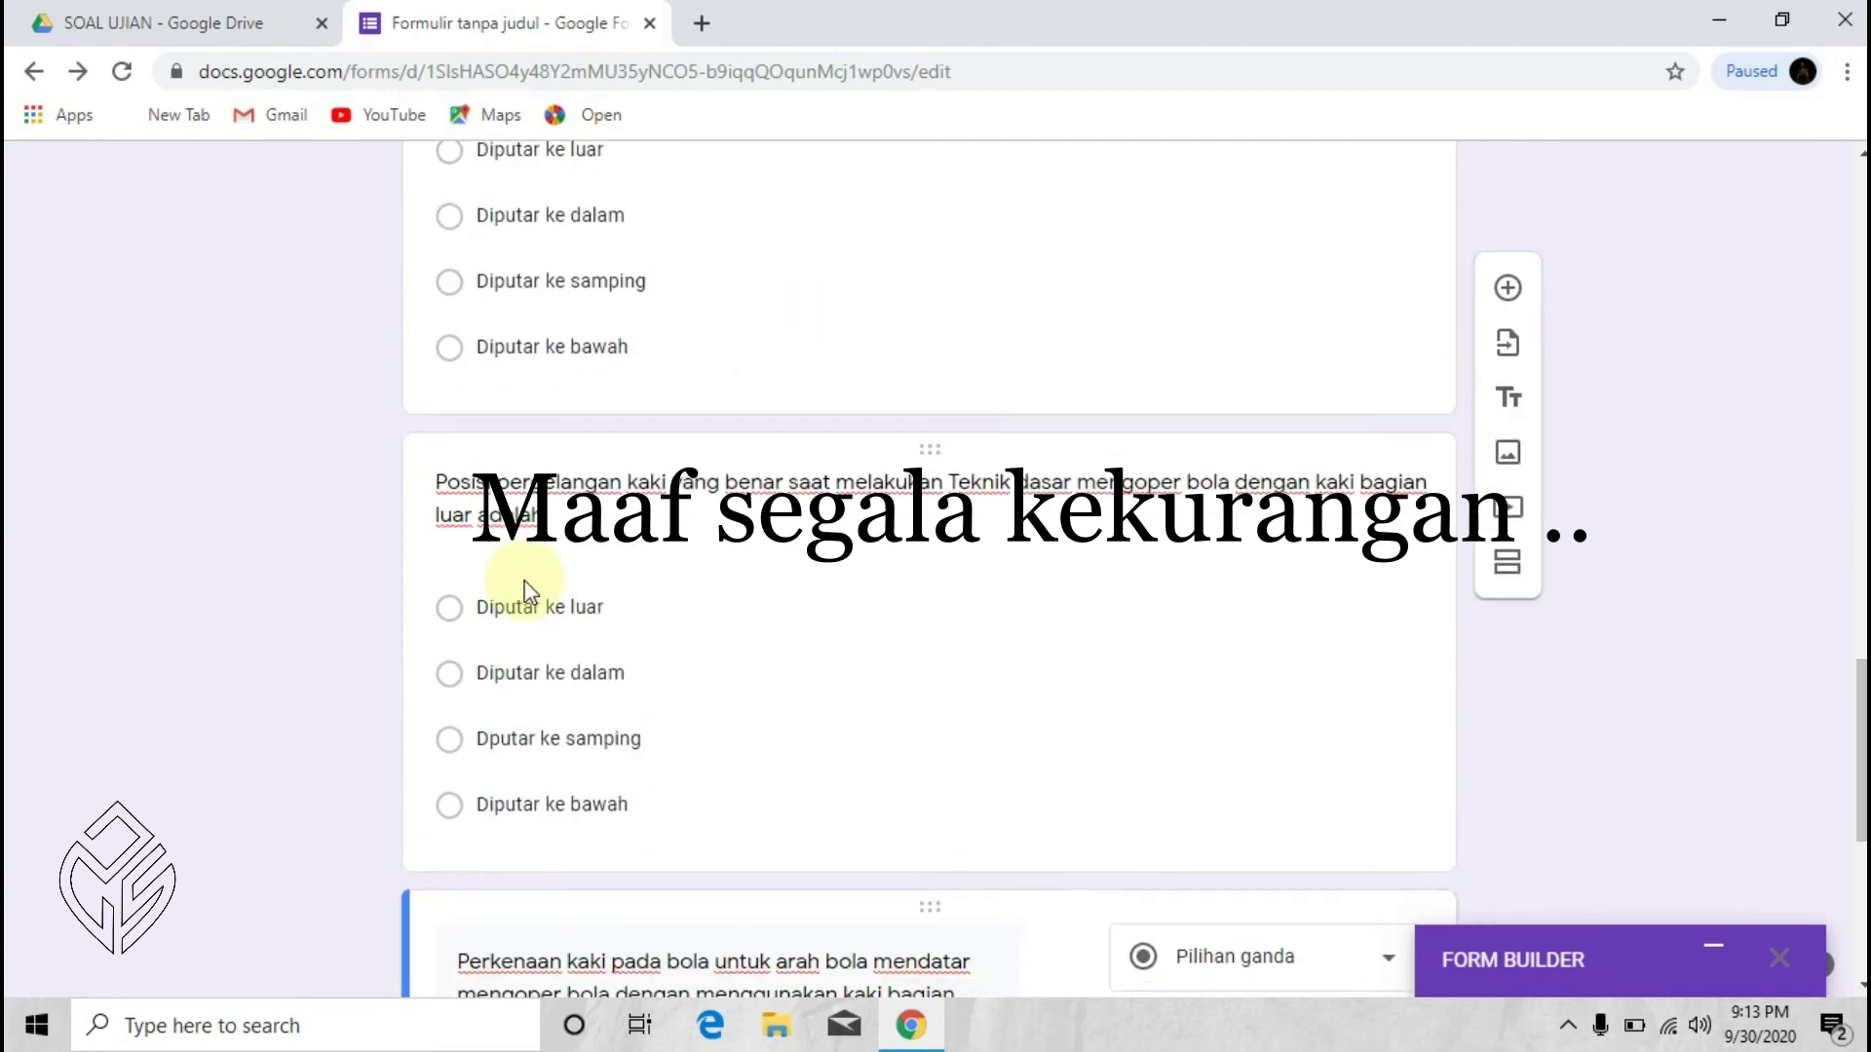
pyautogui.scroll(-6, 524, 589)
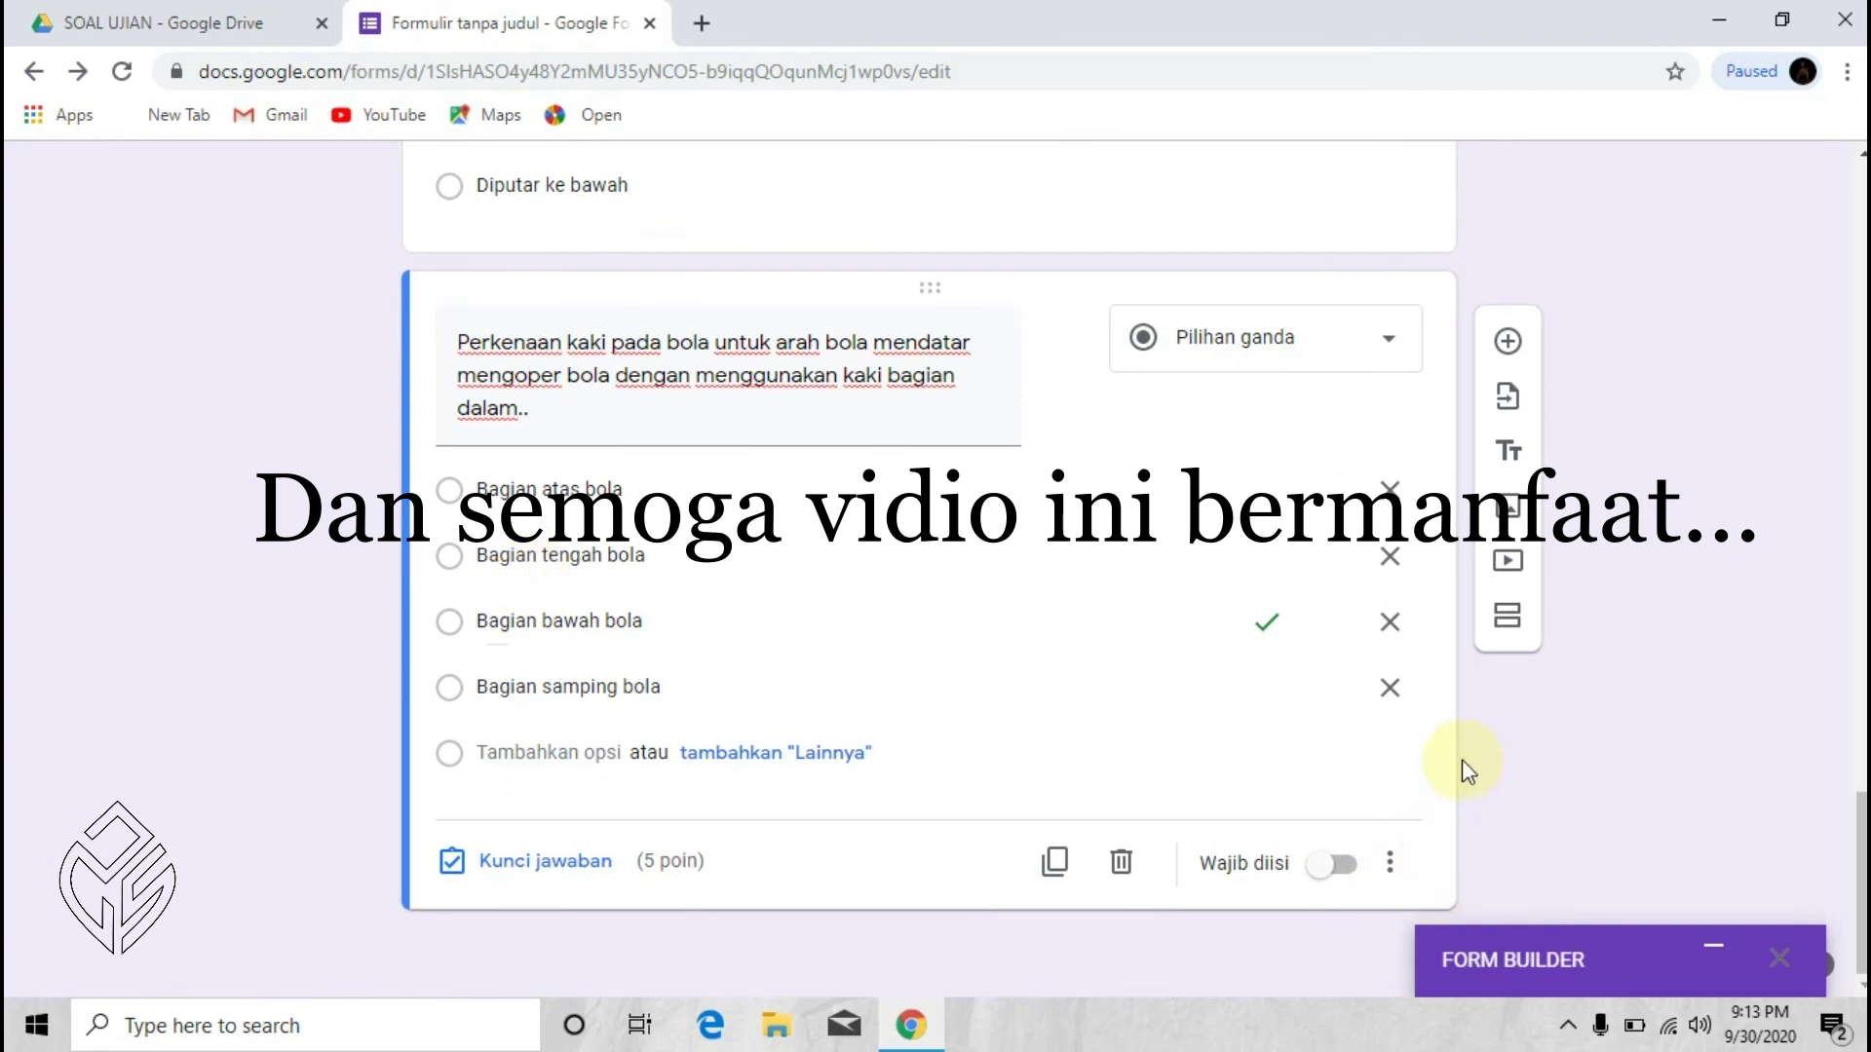
pyautogui.scroll(4, 702, 660)
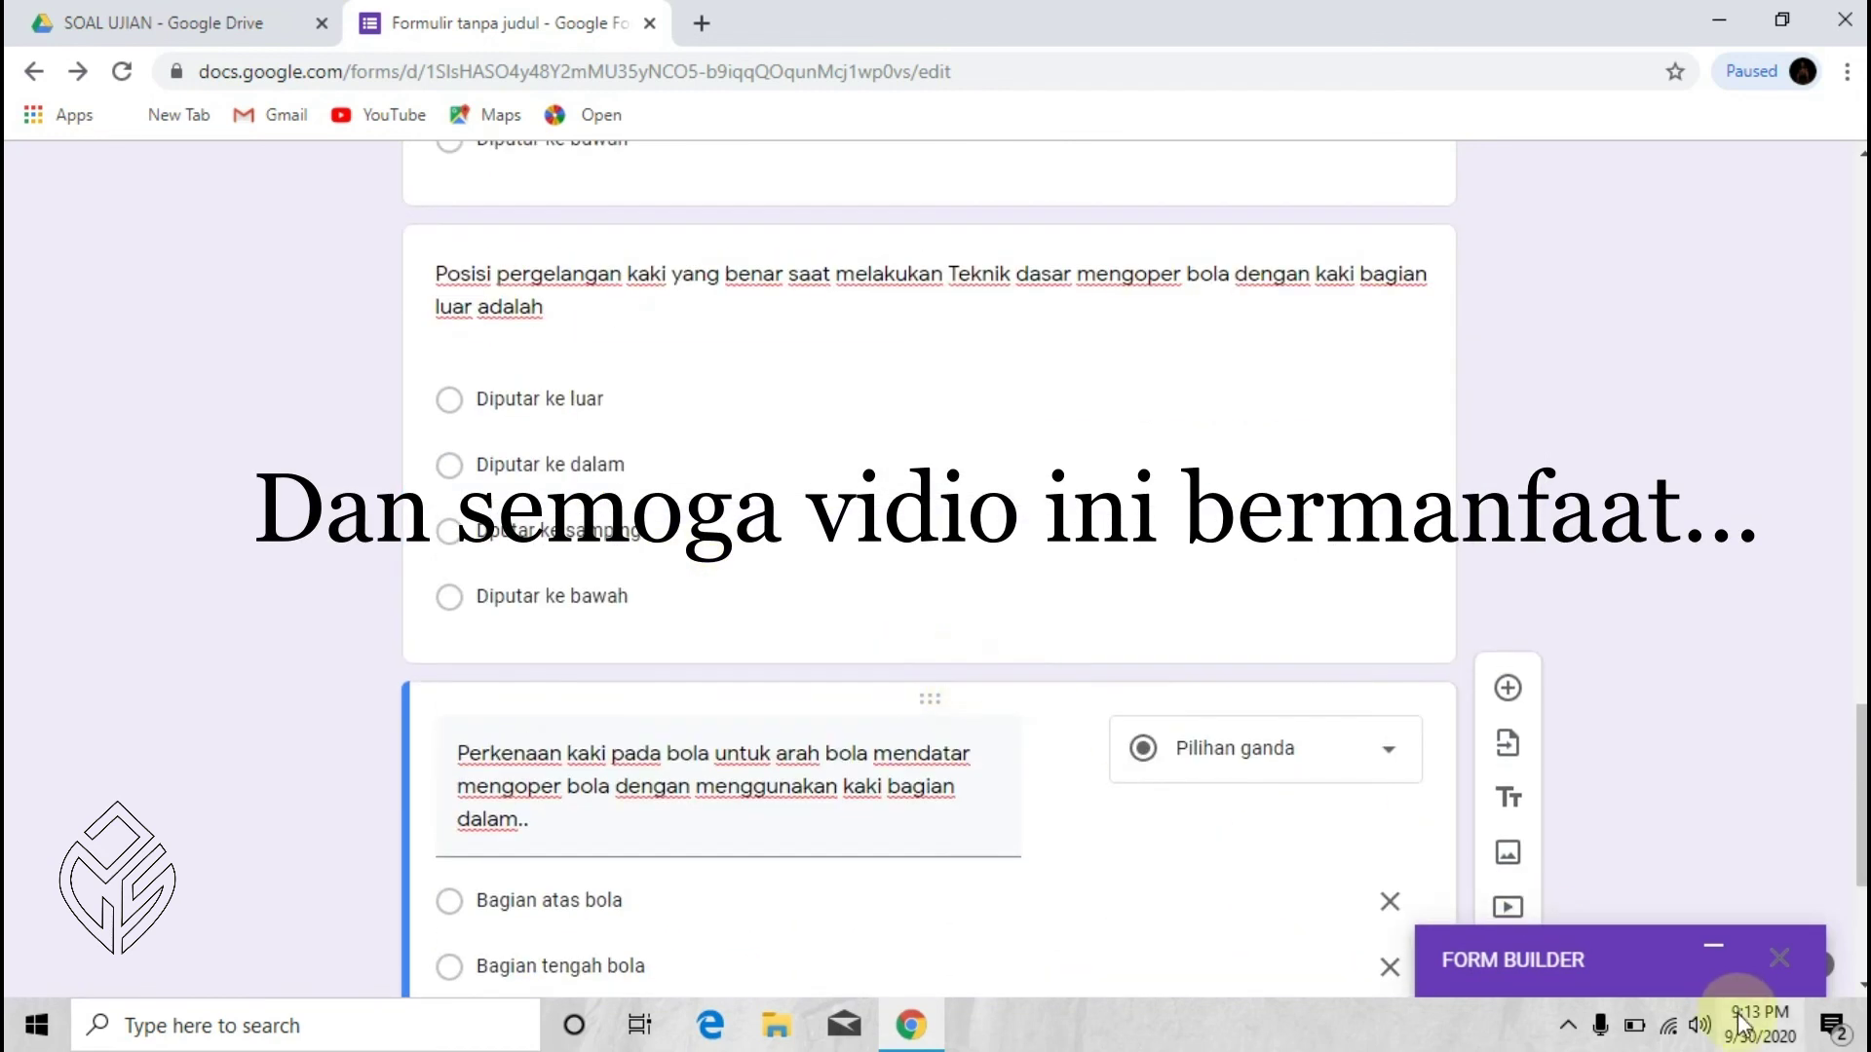